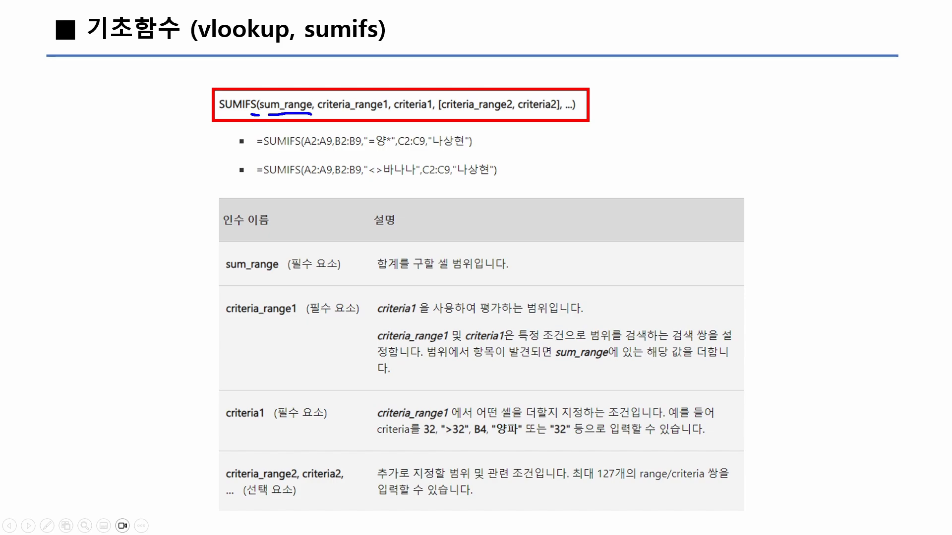
Mark the sum_range argument and the sumifs title with pen ink on the slide, and clear all the ink
left_click_drag(312, 98, 250, 98)
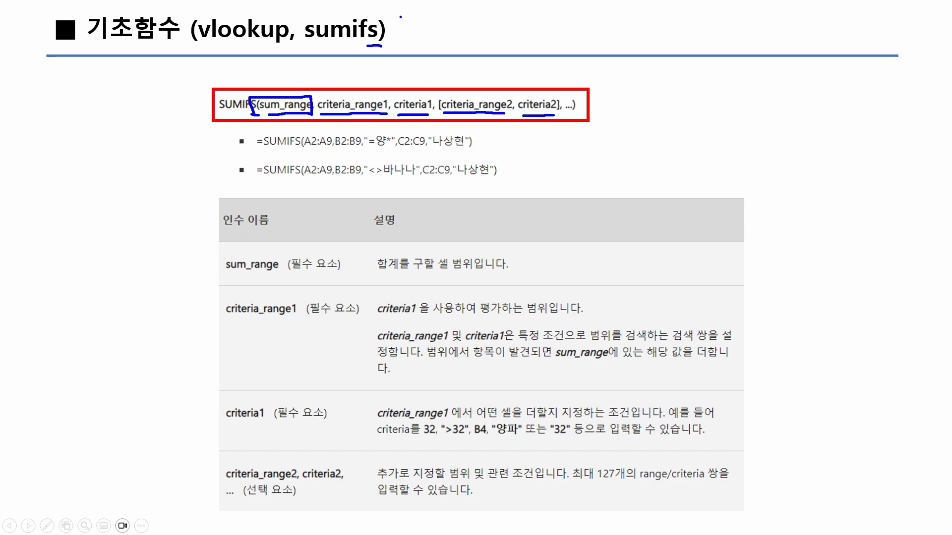
left_click_drag(401, 16, 367, 45)
left_click_drag(303, 50, 381, 52)
key("e")
key("Escape")
left_click(749, 385)
key("Left")
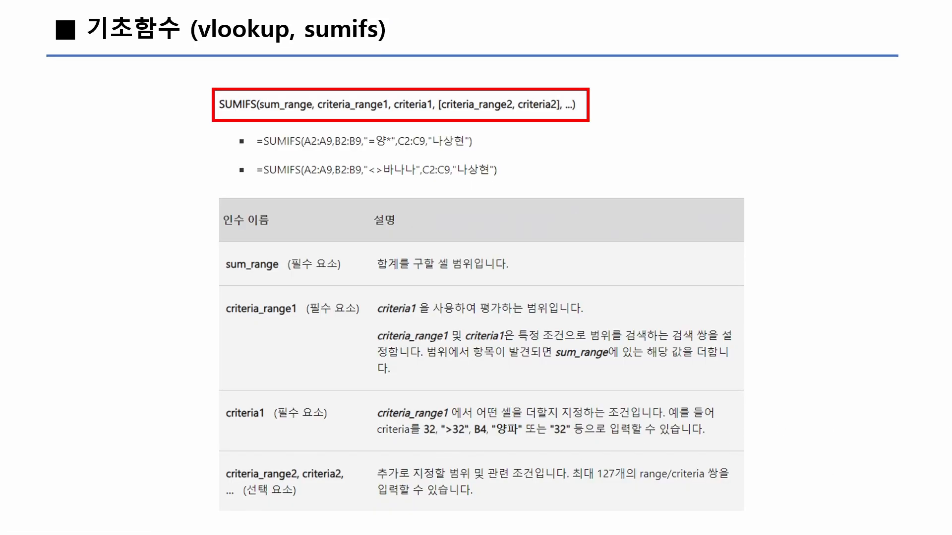
Switch to the Excel workbook and examine the merged year headings from 2020년 onward in row 2
key("alt+Tab")
left_click(342, 354)
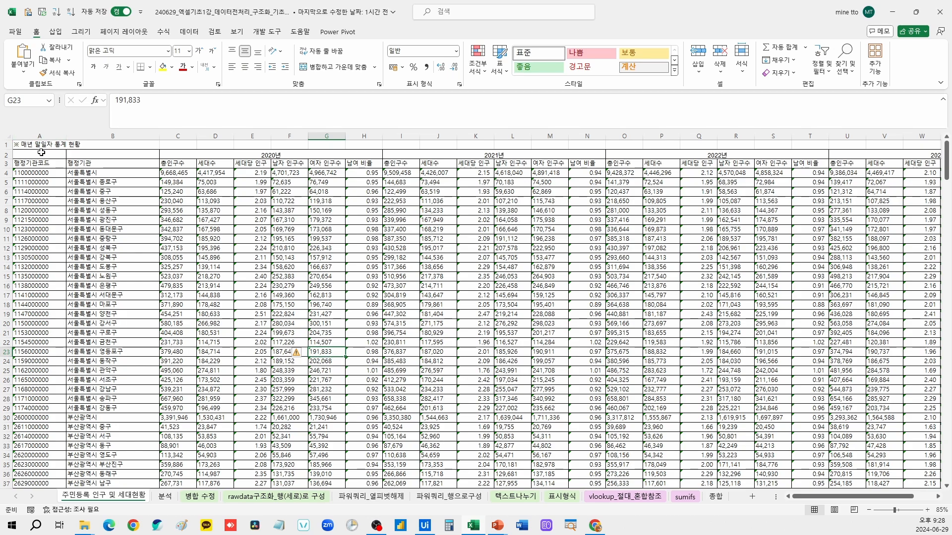
left_click_drag(317, 159, 873, 156)
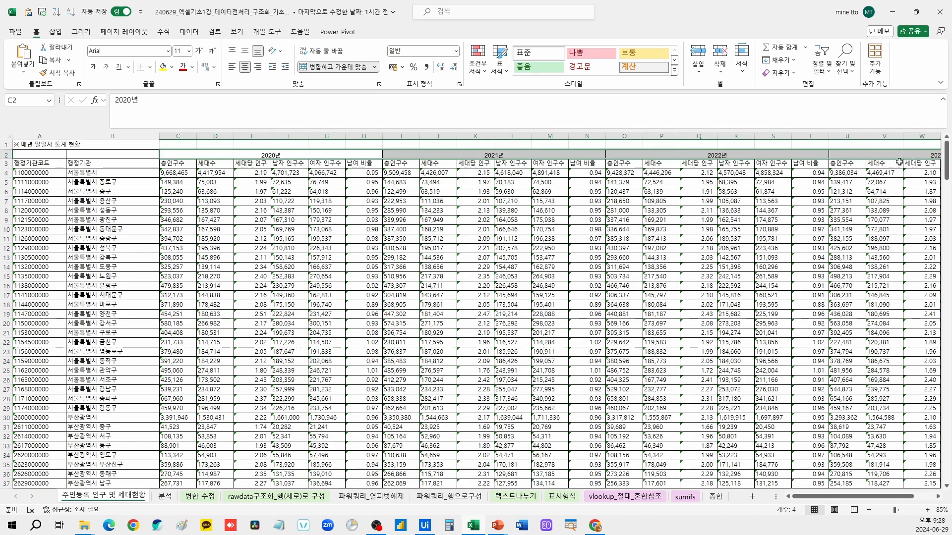
scroll(752, 206, "right", 1)
scroll(752, 206, "left", 1)
left_click(428, 276)
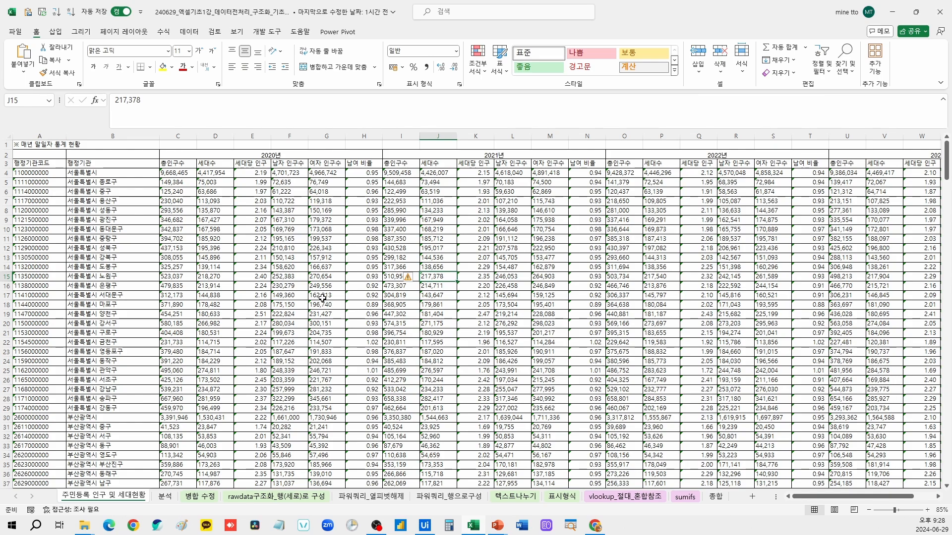
Examine the 2020년 column block C:H, the merged year headings and the population figures beneath them
left_click_drag(177, 136, 364, 137)
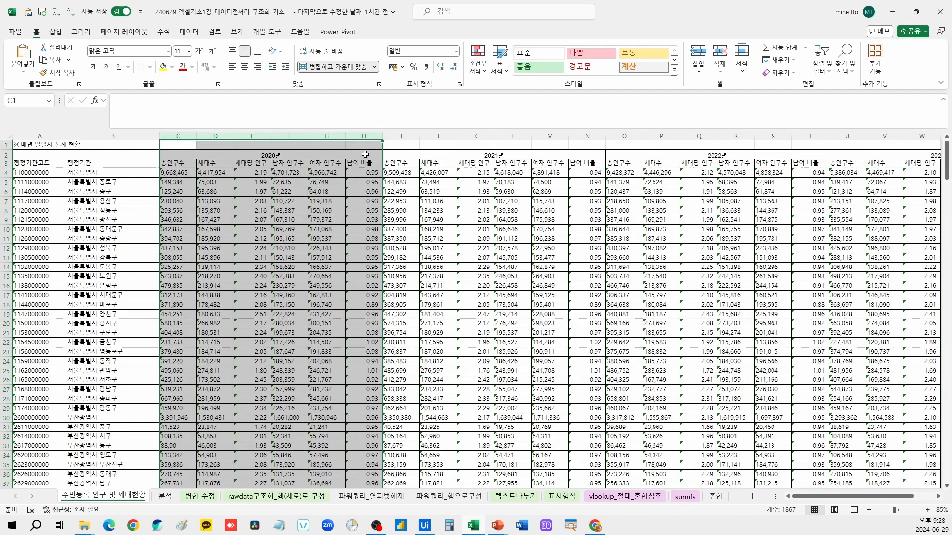
left_click(365, 157)
left_click_drag(228, 155, 836, 156)
left_click(364, 239)
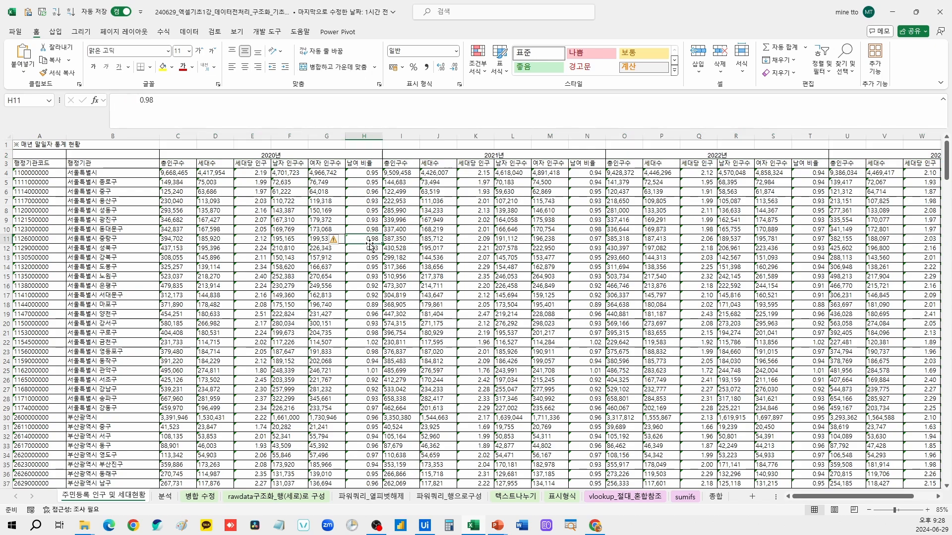
left_click_drag(179, 173, 739, 409)
left_click(439, 239)
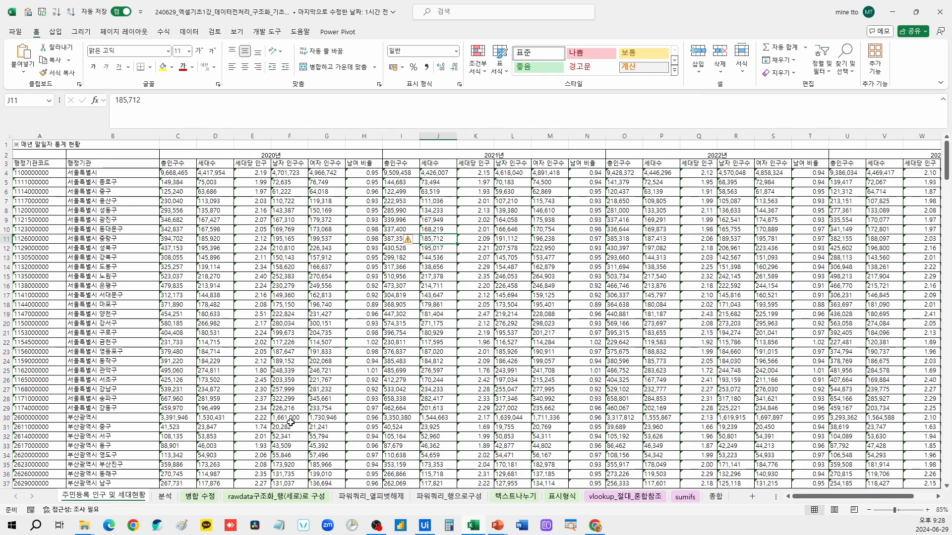
Compare the pivot tables and chart on the 분석 sheet with the 주민등록 인구 및 세대현황 source sheet
left_click(166, 497)
left_click_drag(53, 146, 804, 466)
left_click(728, 445)
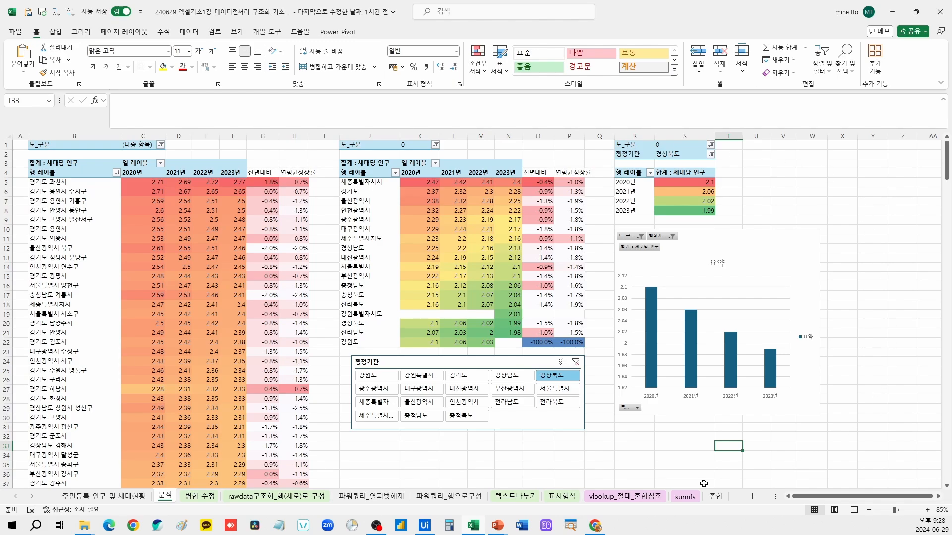
left_click(103, 495)
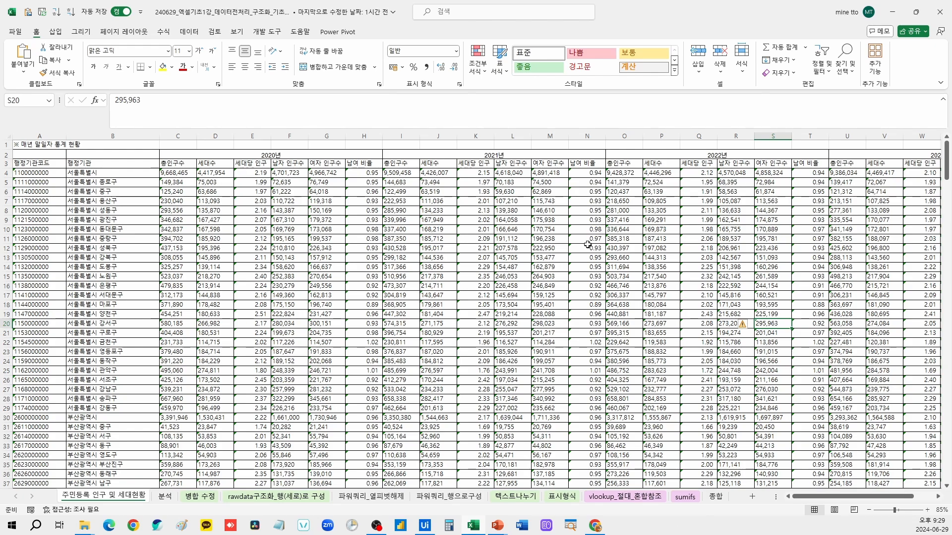
left_click(167, 497)
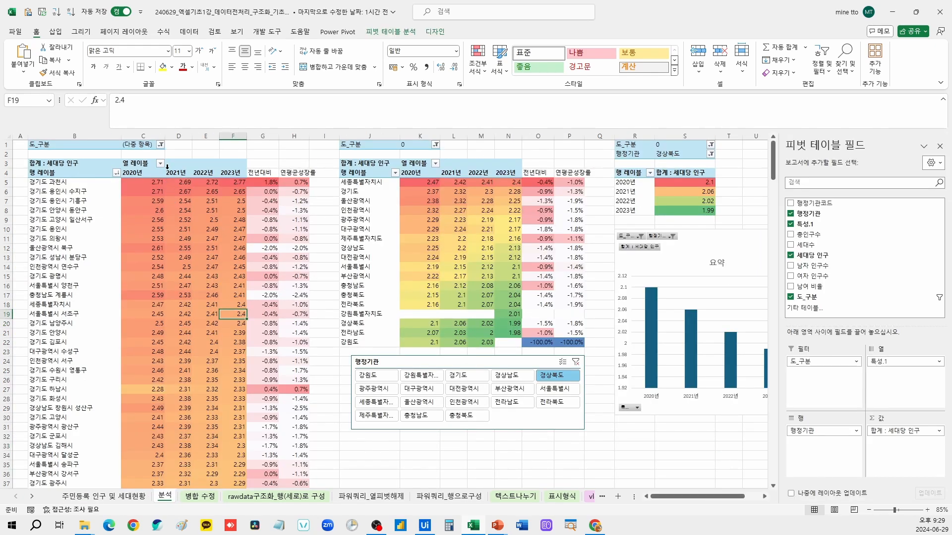
left_click(82, 186)
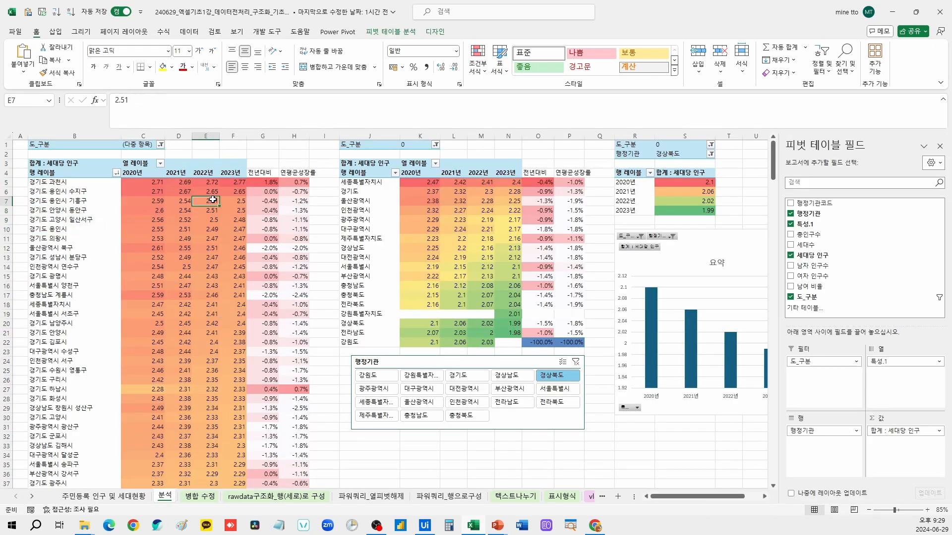
Review the 2023년, 전년대비 and 연평균성장률 columns of the city and district pivot table
left_click(233, 182)
left_click_drag(237, 184, 238, 250)
left_click_drag(242, 182, 242, 331)
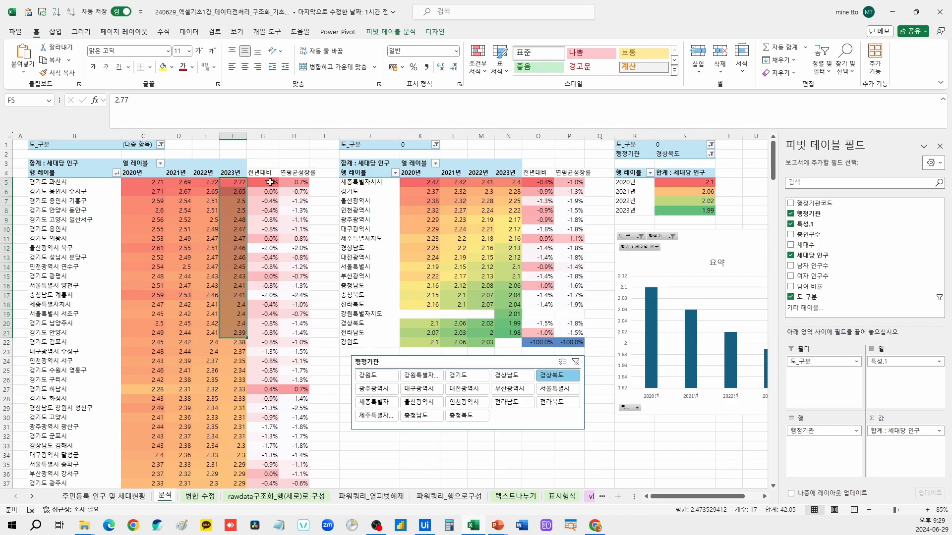
left_click_drag(270, 183, 270, 227)
left_click(303, 182)
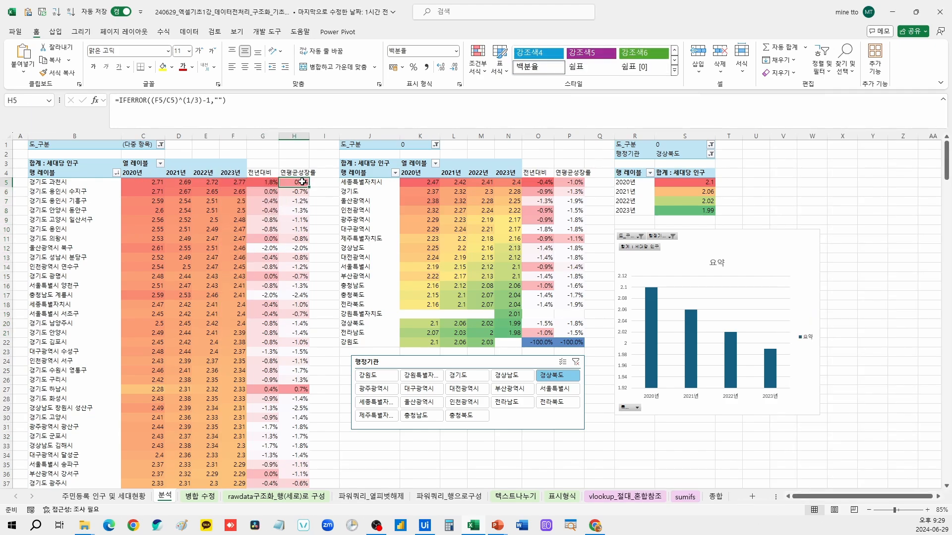
left_click_drag(302, 182, 300, 263)
left_click(173, 217)
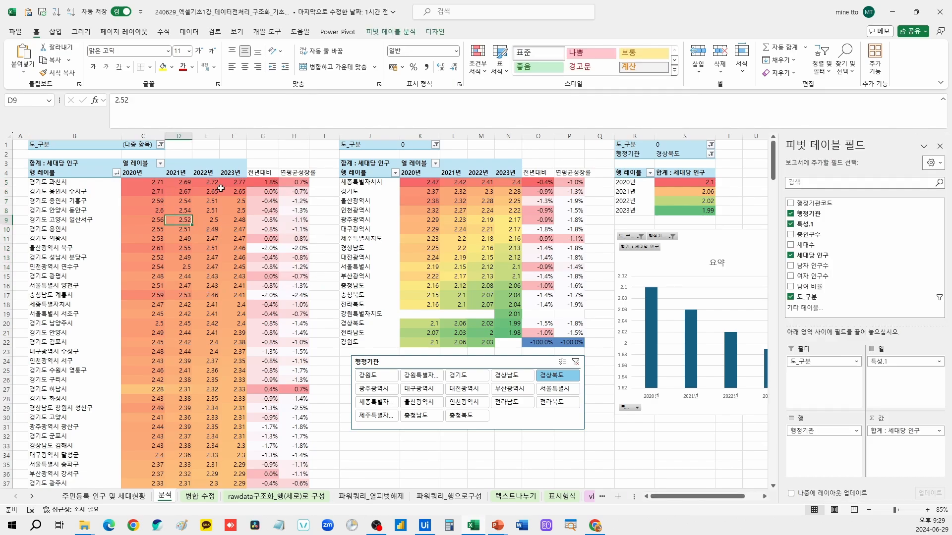
Scan the 2023년 column of the city and district pivot table down to its last row and return to its first value
left_click_drag(232, 182, 234, 229)
scroll(237, 273, "down", 13)
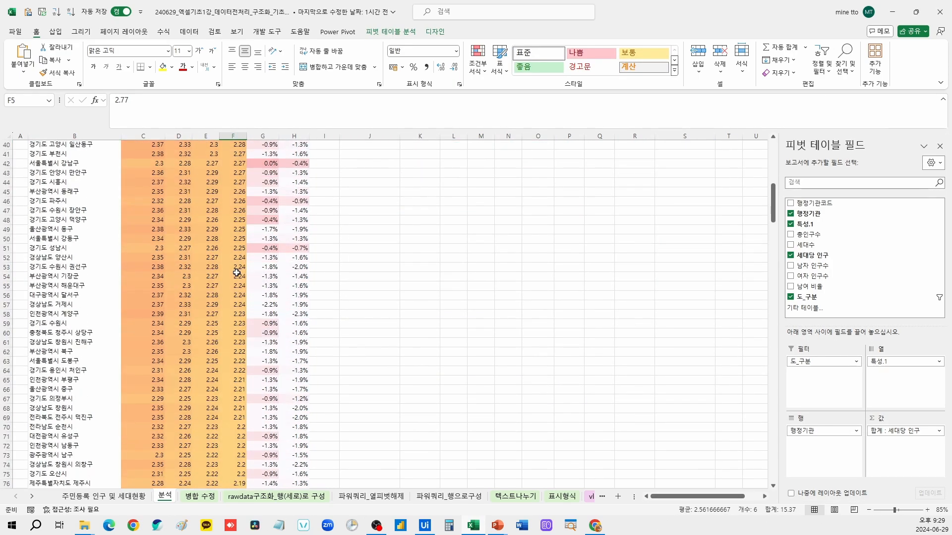
scroll(237, 273, "down", 20)
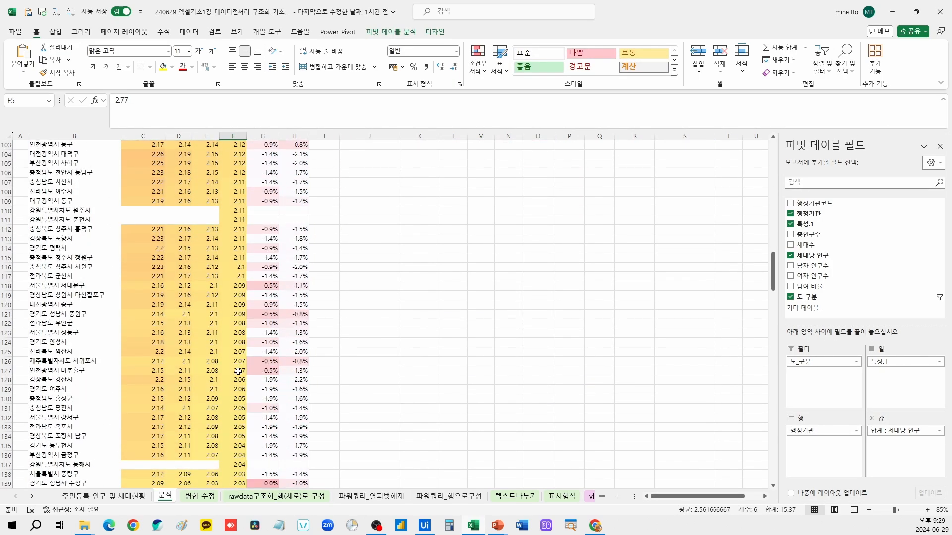
scroll(238, 371, "down", 20)
left_click(238, 379)
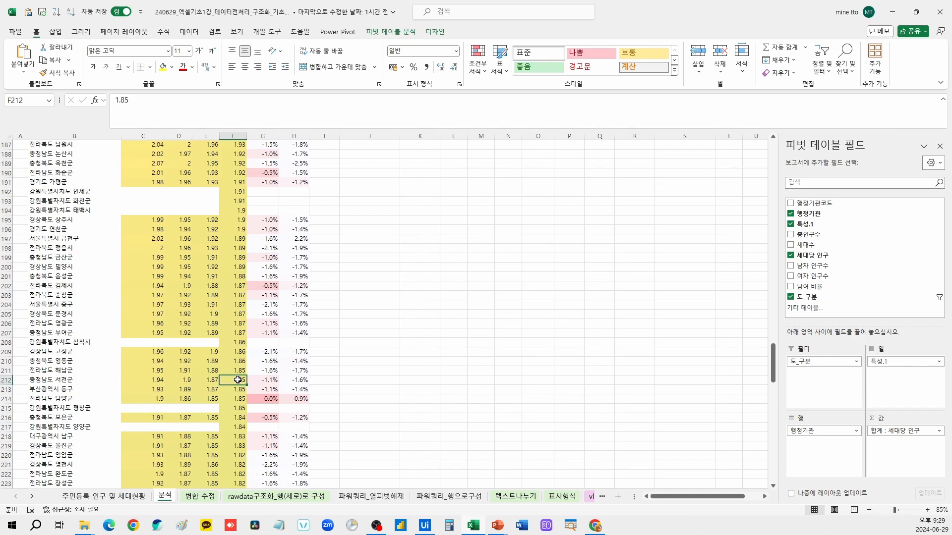
key("ctrl+Down")
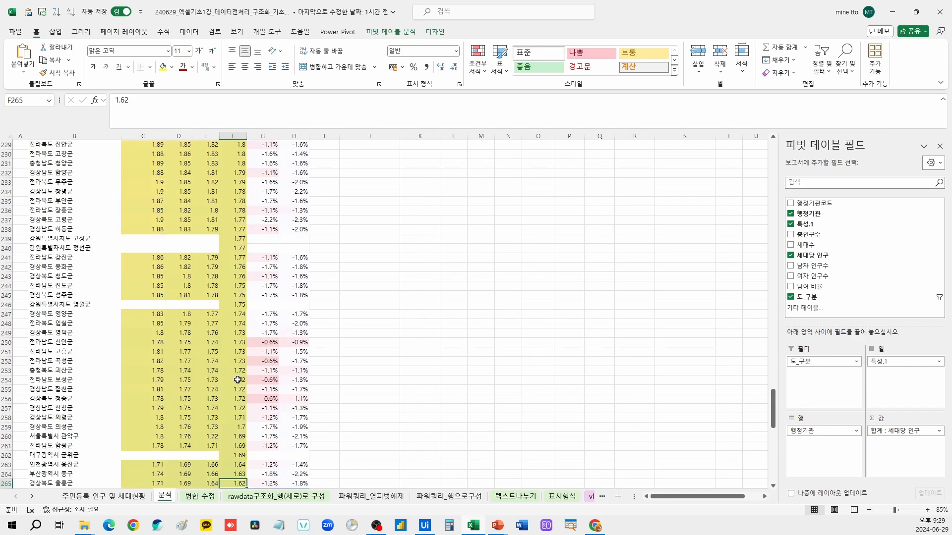
scroll(237, 380, "down", 2)
key("ctrl+Up")
scroll(233, 198, "up", 1)
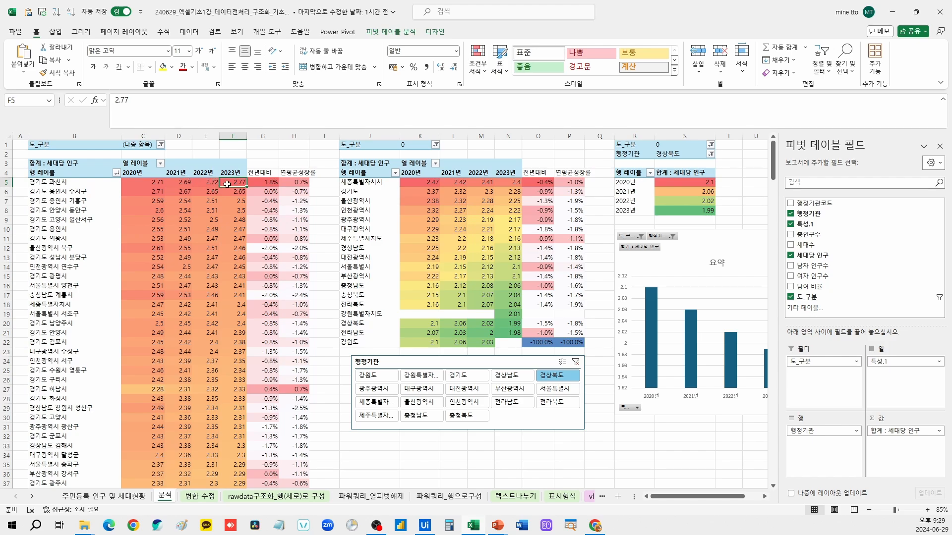
Review the region names and the 2020년 to 2023년 values in the province-level pivot table
left_click(255, 147)
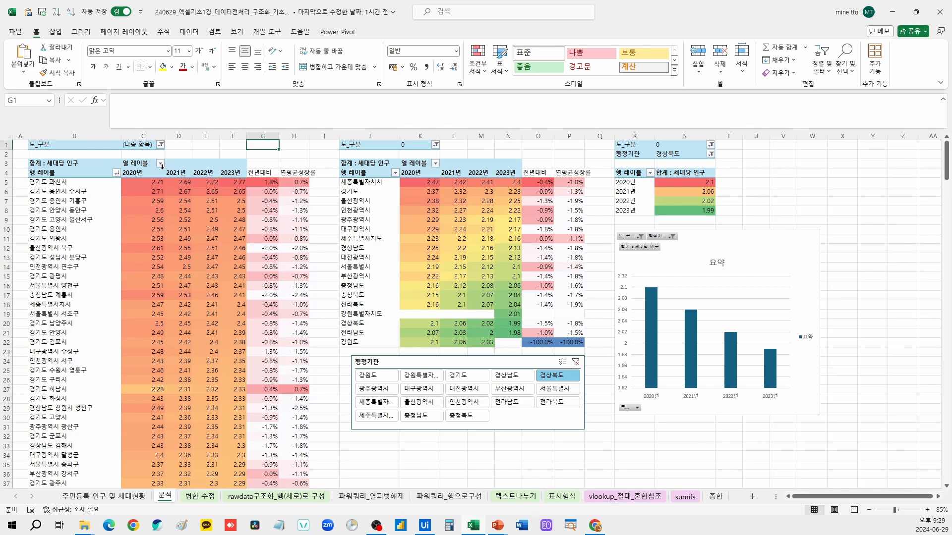
left_click(367, 147)
left_click_drag(361, 182, 367, 333)
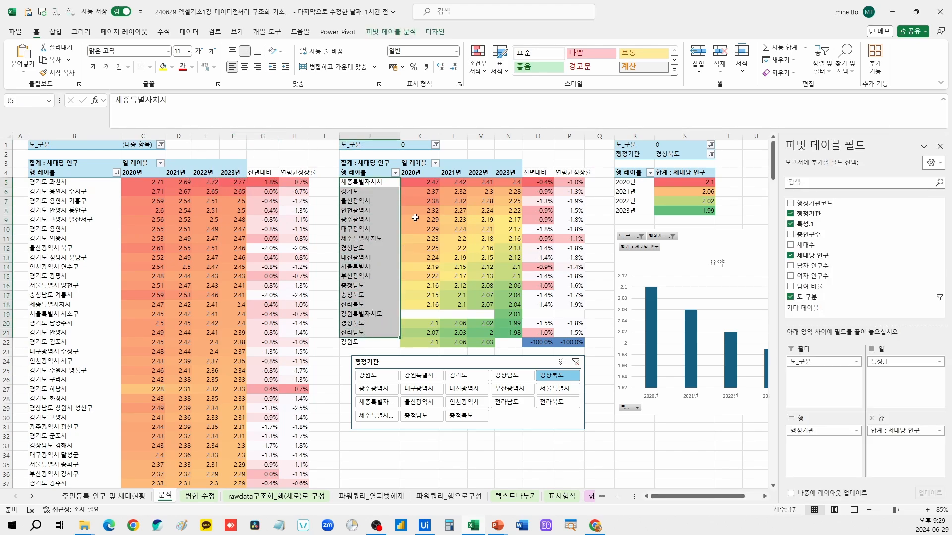
left_click_drag(429, 175, 509, 314)
left_click(733, 193)
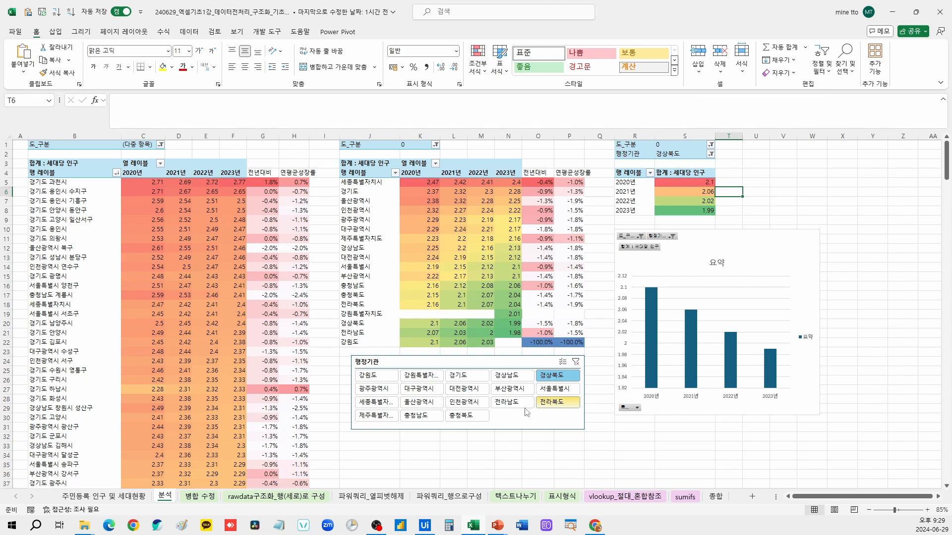
Try several regions in the 행정기관 slicer, including 대구광역시 and 경기도, and set it back to 경상북도
left_click(466, 389)
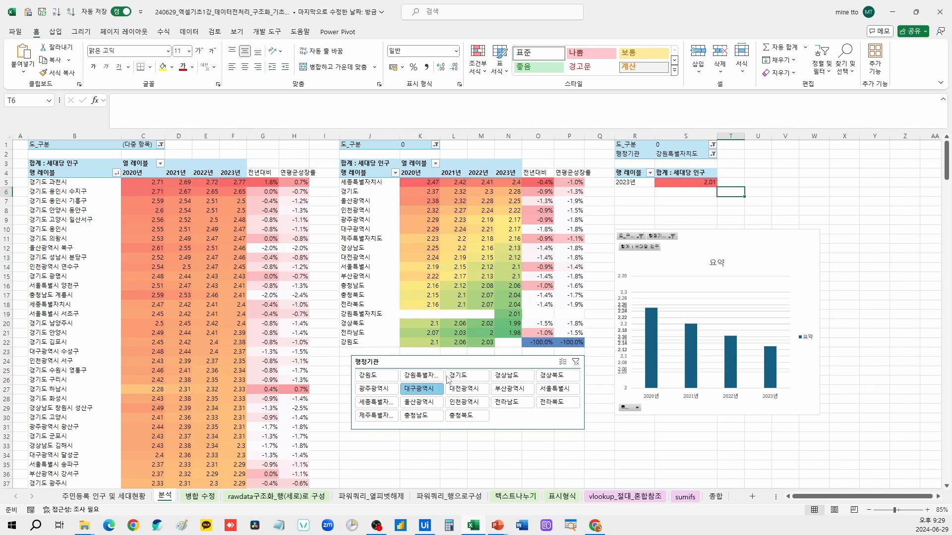
left_click(558, 375)
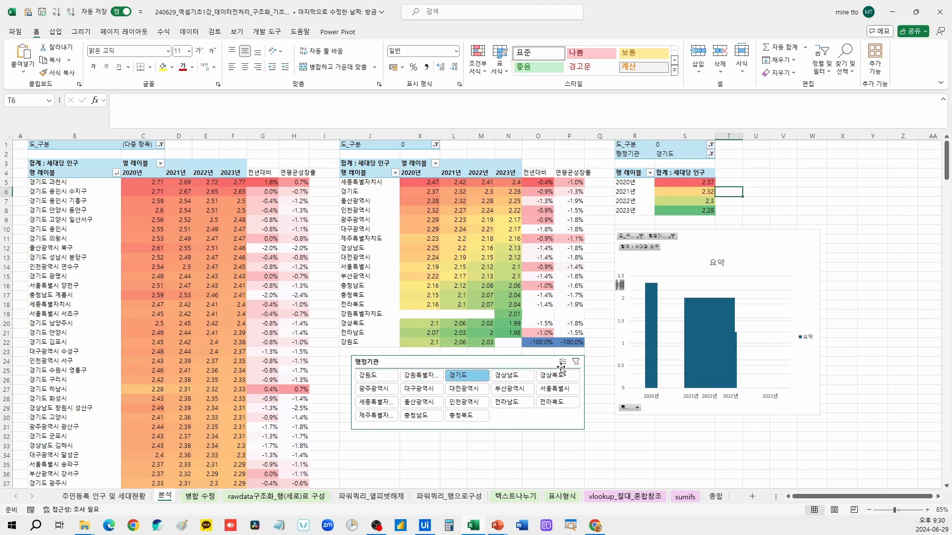
left_click(798, 216)
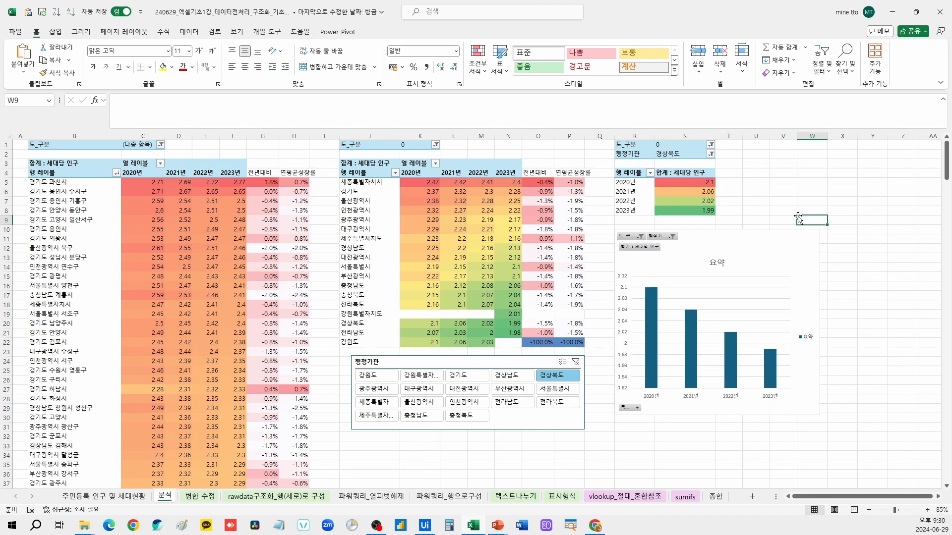
Revisit the raw figures on the 주민등록 인구 및 세대현황 sheet and return to the 분석 sheet
left_click(144, 497)
left_click_drag(244, 201, 371, 246)
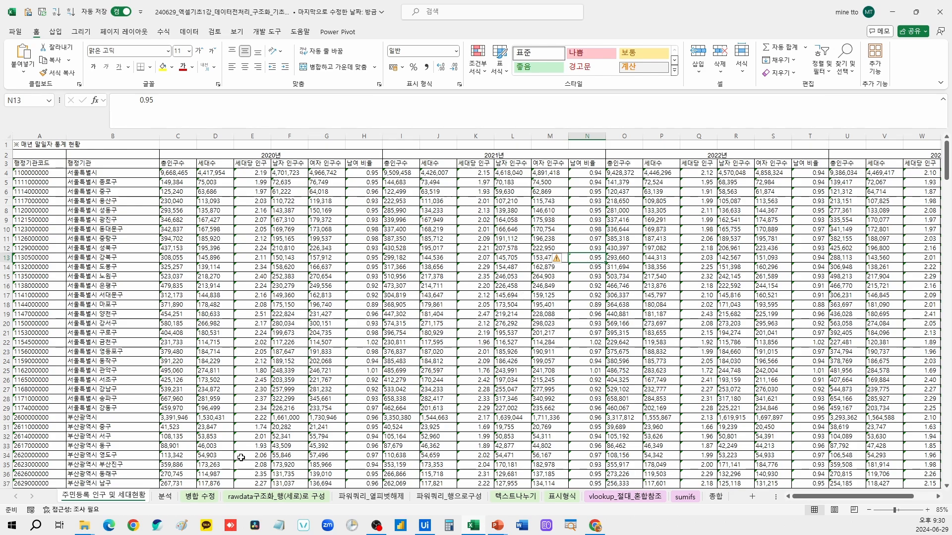
left_click(165, 496)
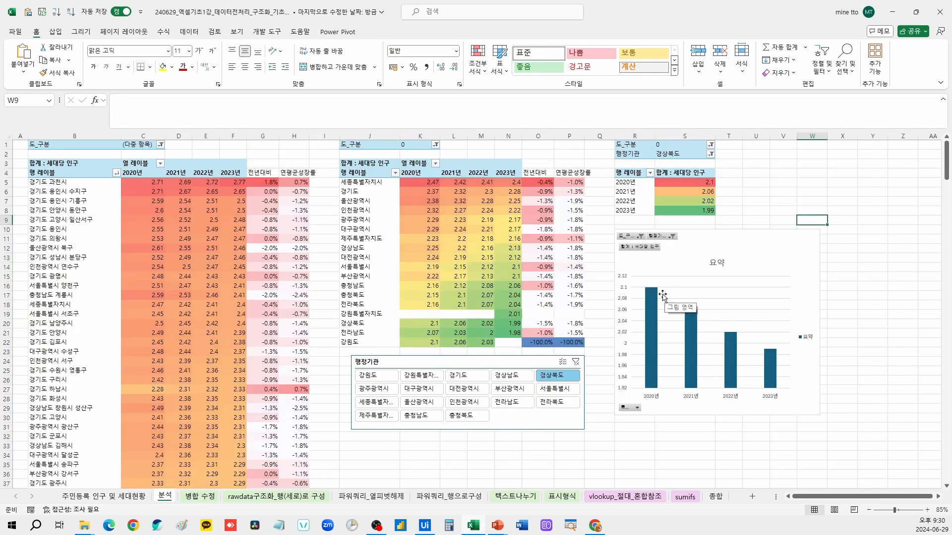
Examine the 2020년 to 2022년 cells for 강원특별자치도 원주시 and 춘천시 in the city and district pivot table
left_click(236, 306)
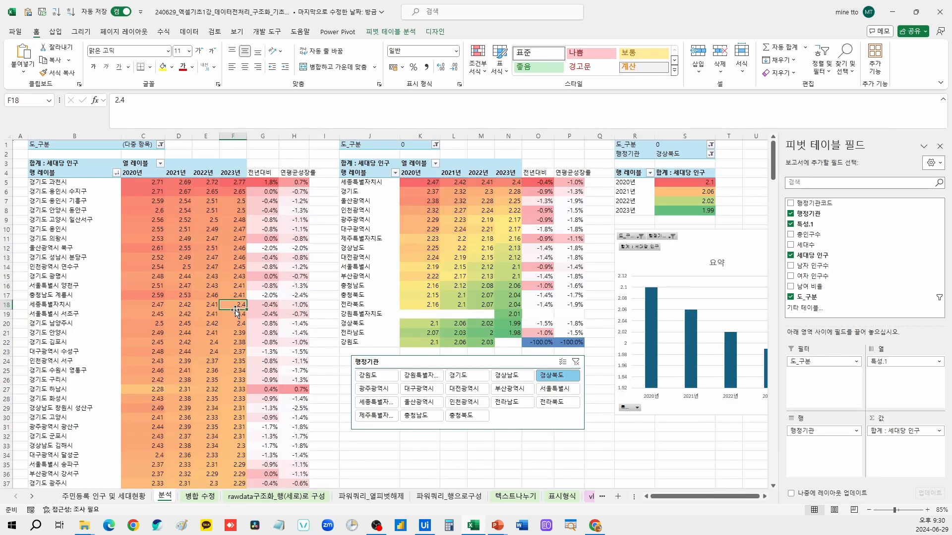
scroll(233, 322, "down", 14)
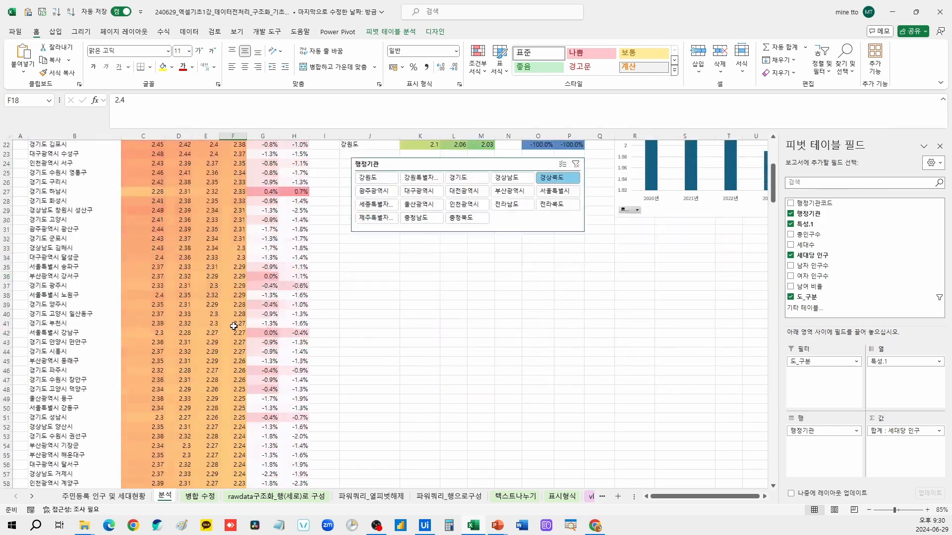
scroll(231, 328, "down", 14)
left_click_drag(112, 379, 208, 390)
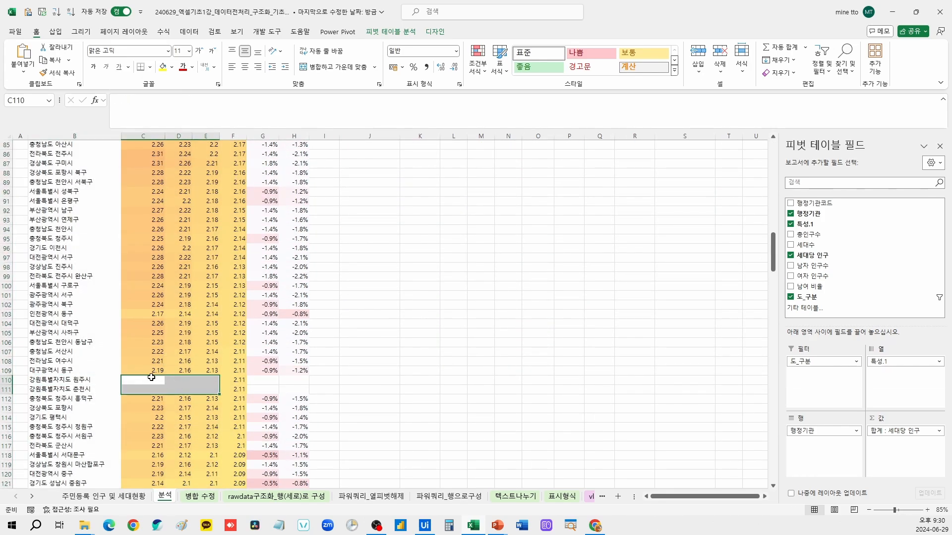
left_click_drag(137, 380, 208, 390)
left_click_drag(136, 380, 205, 390)
left_click_drag(93, 380, 90, 387)
left_click(55, 381)
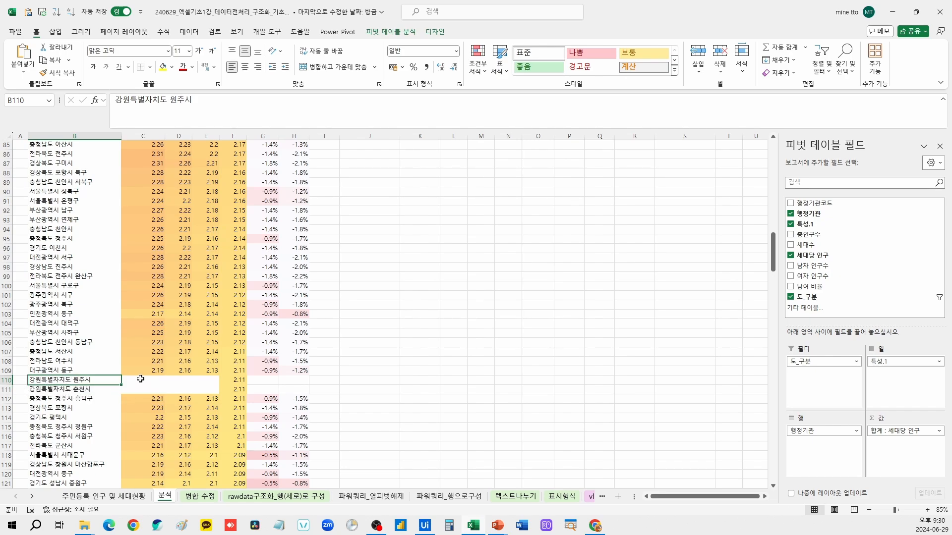
left_click_drag(141, 381, 203, 389)
left_click(77, 386)
left_click(79, 382)
Return to the start of the city and district pivot table and select its 2023년 column heading
scroll(263, 407, "up", 20)
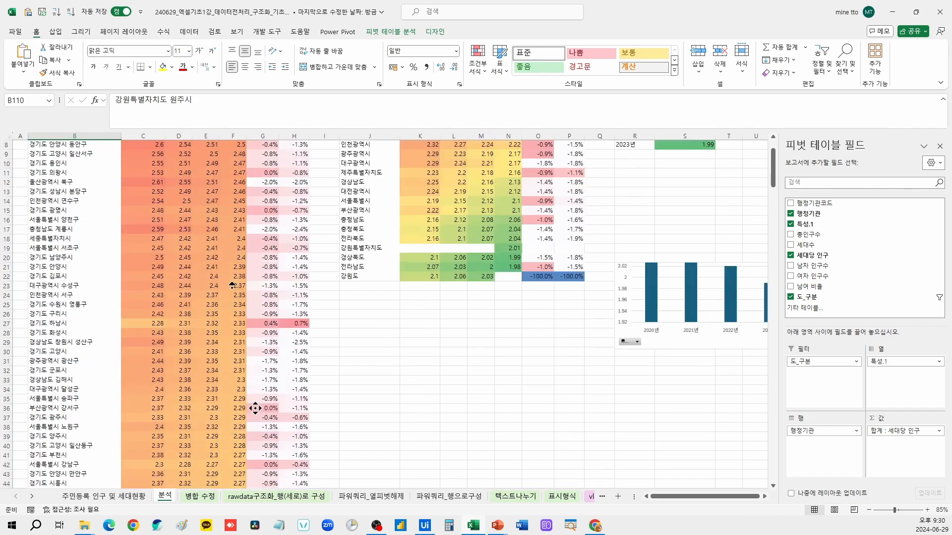
left_click(232, 173)
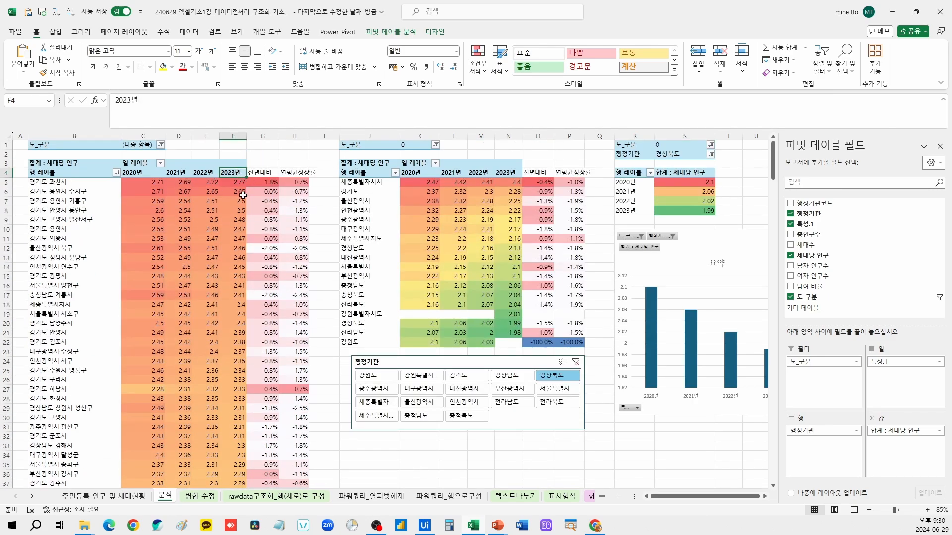
mouse_move(219, 275)
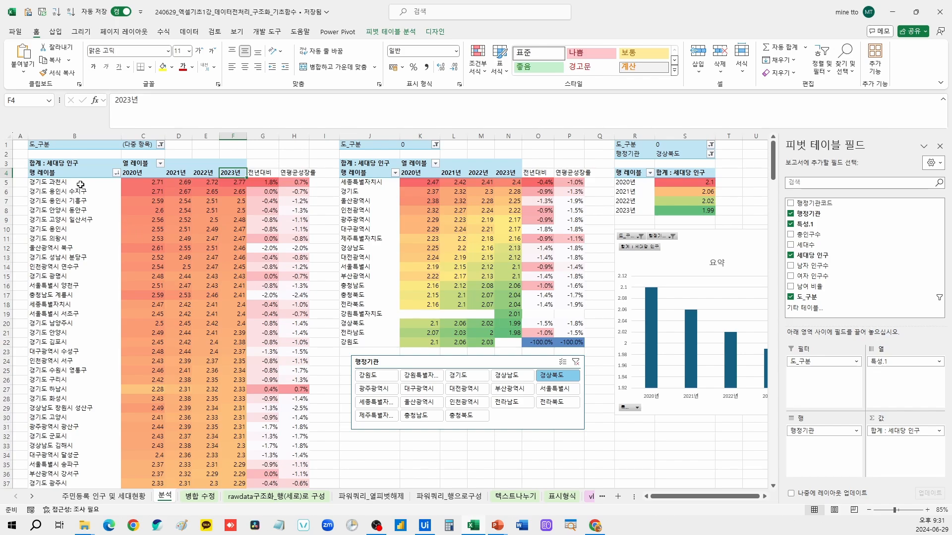
Examine the yearly values and the empty 2020년 to 2022년 cells of 강원특별자치도 원주시 and 춘천시 in the city and district pivot table
left_click_drag(79, 183, 80, 317)
left_click(150, 256)
left_click_drag(149, 229, 213, 353)
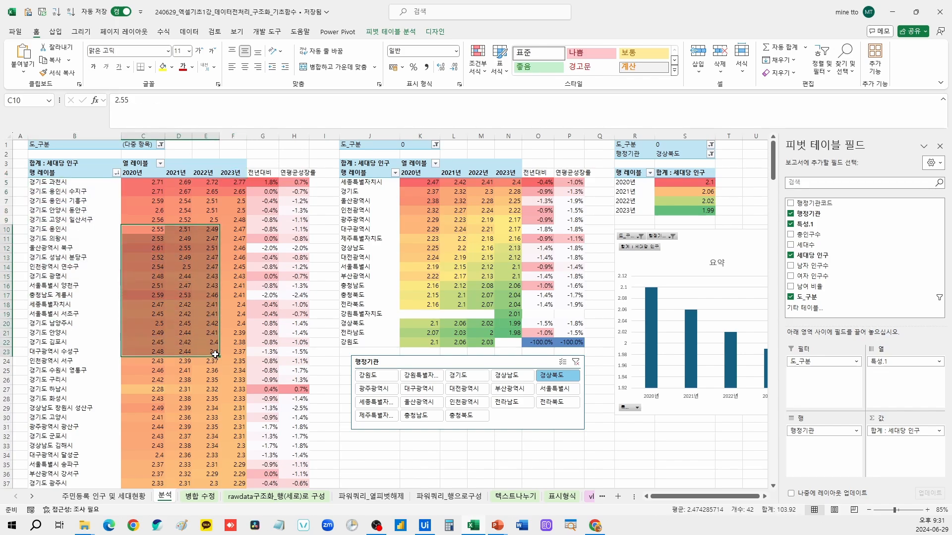
left_click(184, 276)
scroll(147, 269, "down", 20)
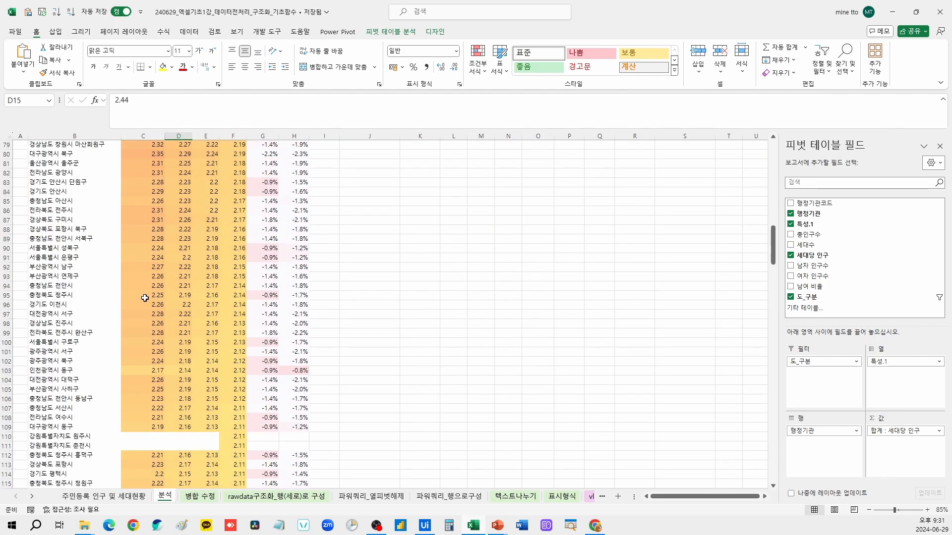
left_click_drag(142, 324, 215, 336)
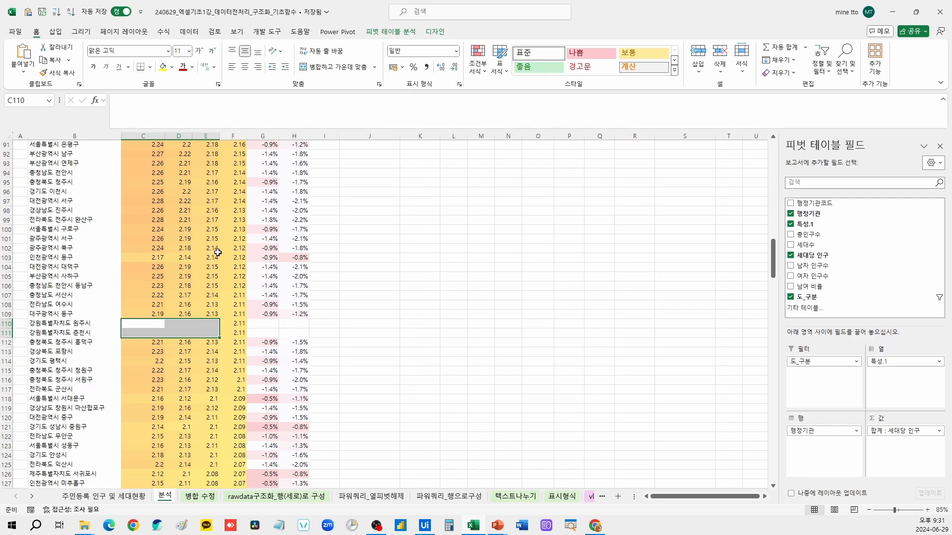
scroll(491, 350, "up", 20)
left_click(233, 154)
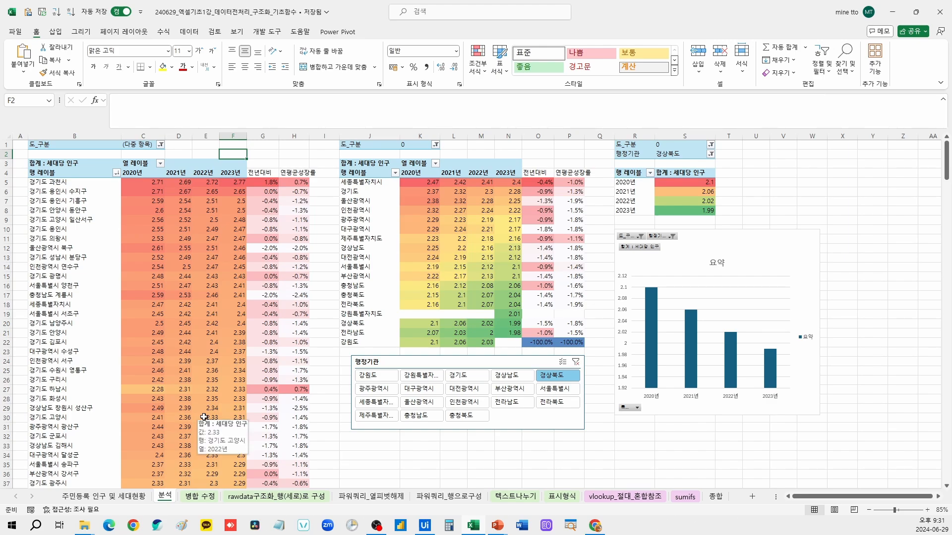
left_click_drag(127, 177, 301, 322)
left_click(341, 264)
left_click(325, 267)
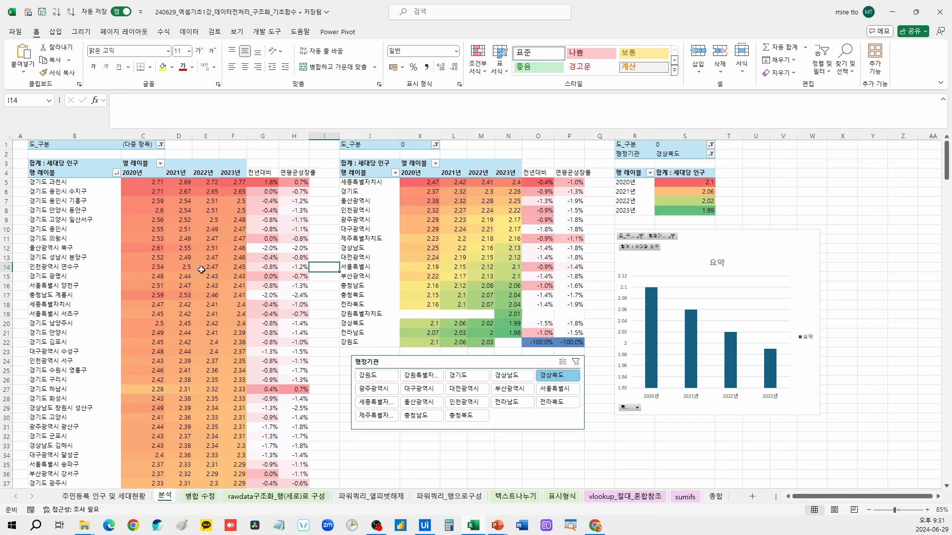
Open the 병합 수정 sheet and inspect the merged 2020년 heading and its 병합하고 가운데 맞춤 label
left_click(212, 498)
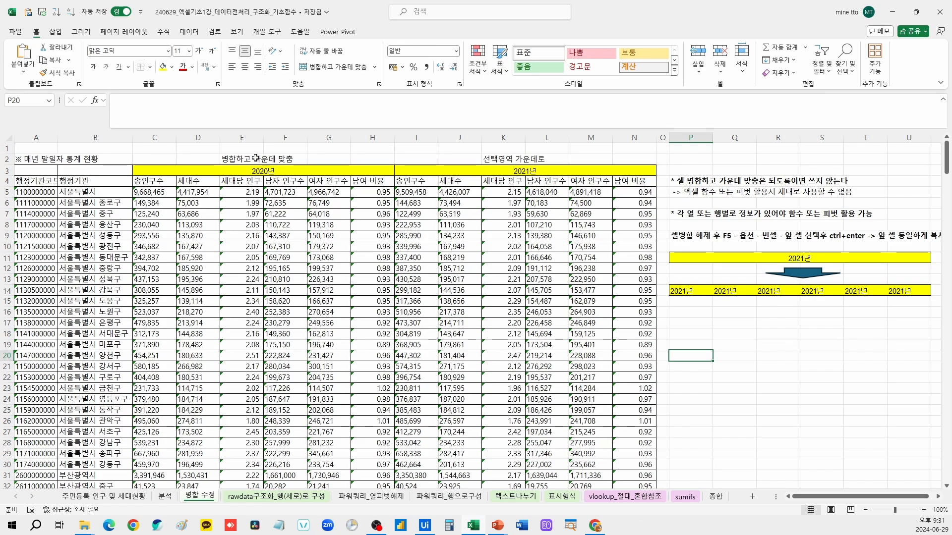
left_click(243, 170)
left_click_drag(242, 171, 503, 170)
left_click(272, 172)
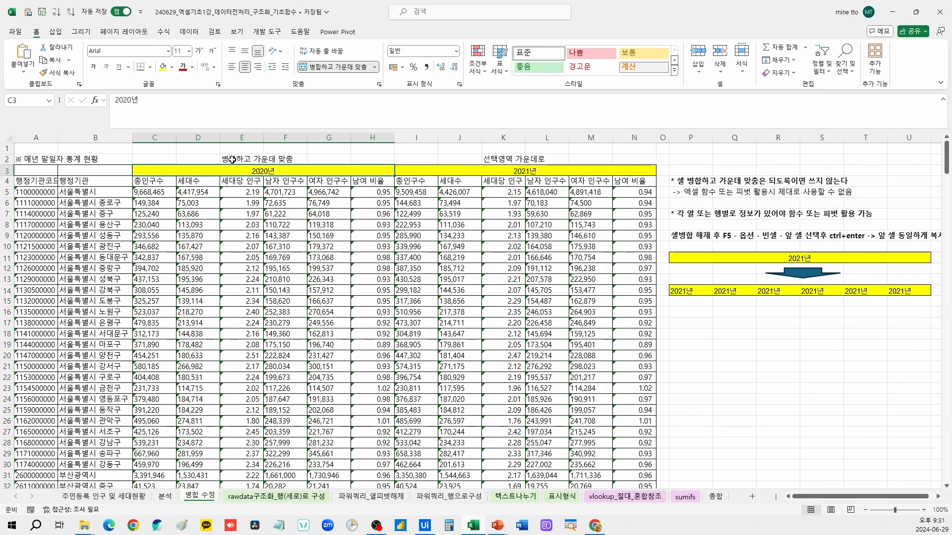
left_click_drag(234, 159, 276, 159)
left_click(330, 213)
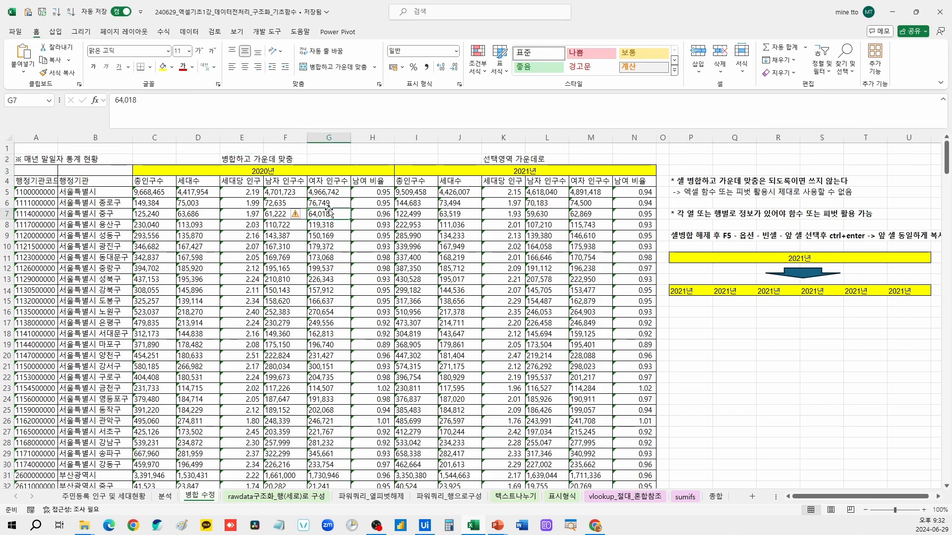
Compare the merged 2020년 heading with the individual cells I3:N3 behind the 2021년 heading, which is centred across the selection
left_click(254, 171)
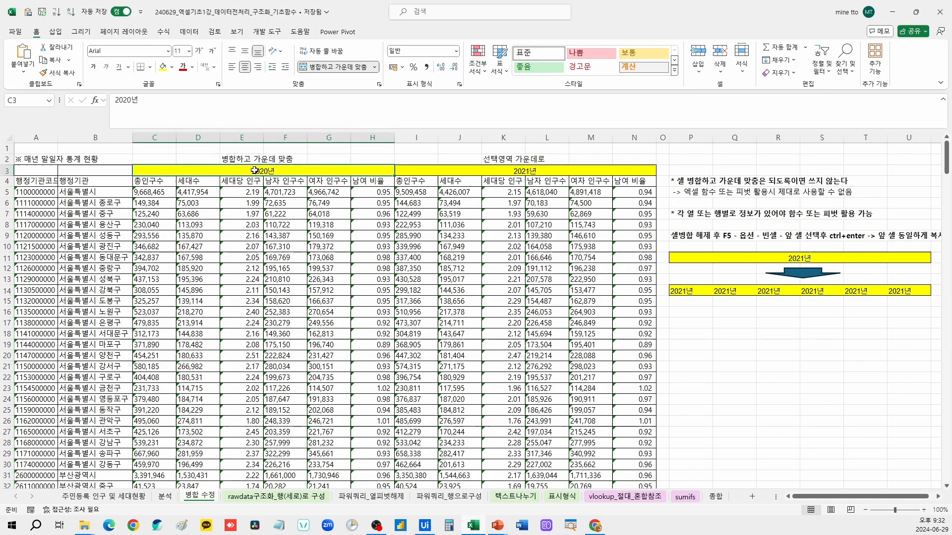
left_click(460, 172)
left_click(426, 172)
left_click(284, 172)
left_click(501, 171)
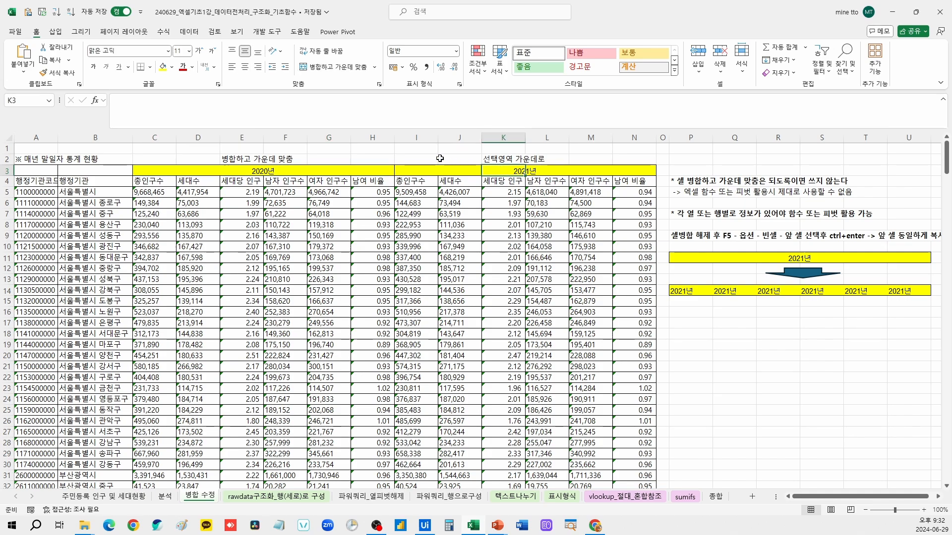
left_click(420, 138)
left_click(373, 138)
left_click(339, 138)
left_click(421, 170)
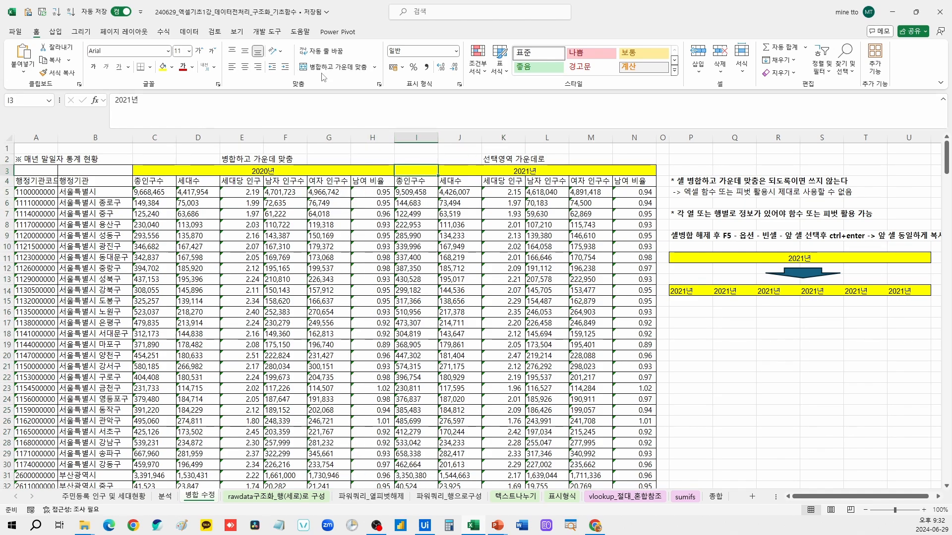
left_click_drag(419, 171, 647, 171)
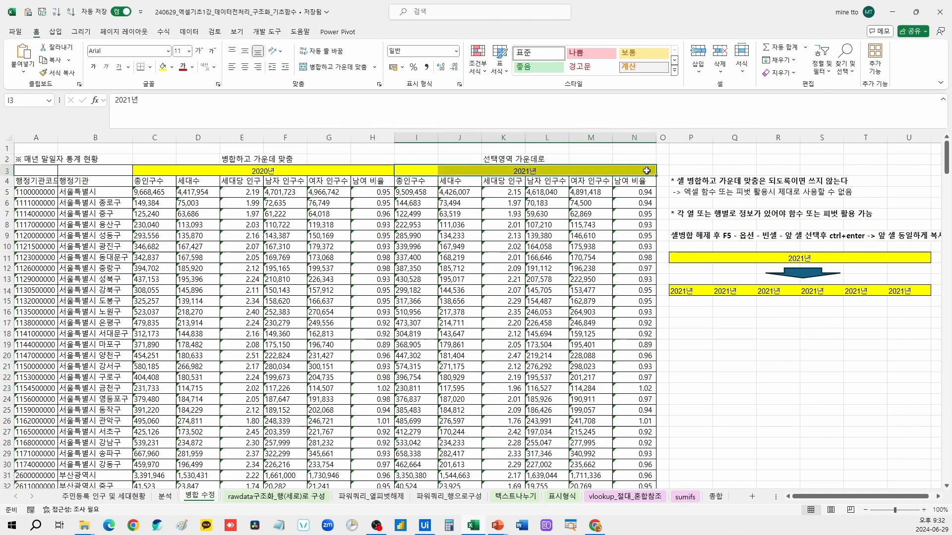
left_click(521, 170)
left_click_drag(418, 170, 625, 170)
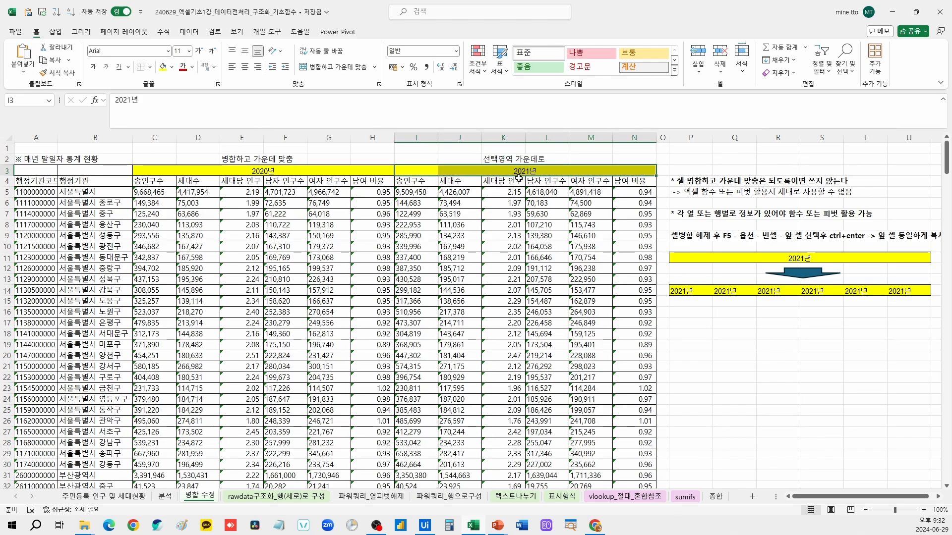
Try a SUM formula in cell Q18 that references columns C to H and the merged 2020년 heading, and cancel it
left_click(732, 334)
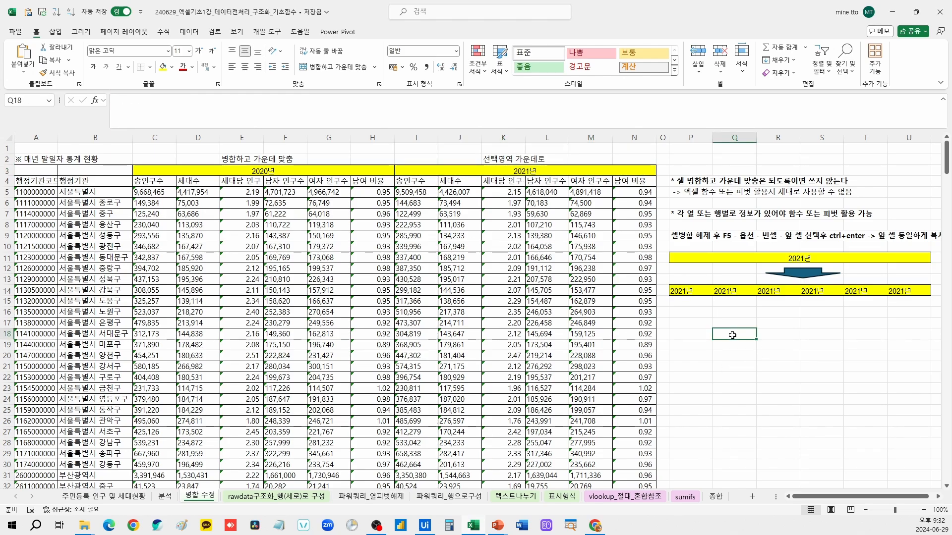
type("=sum(")
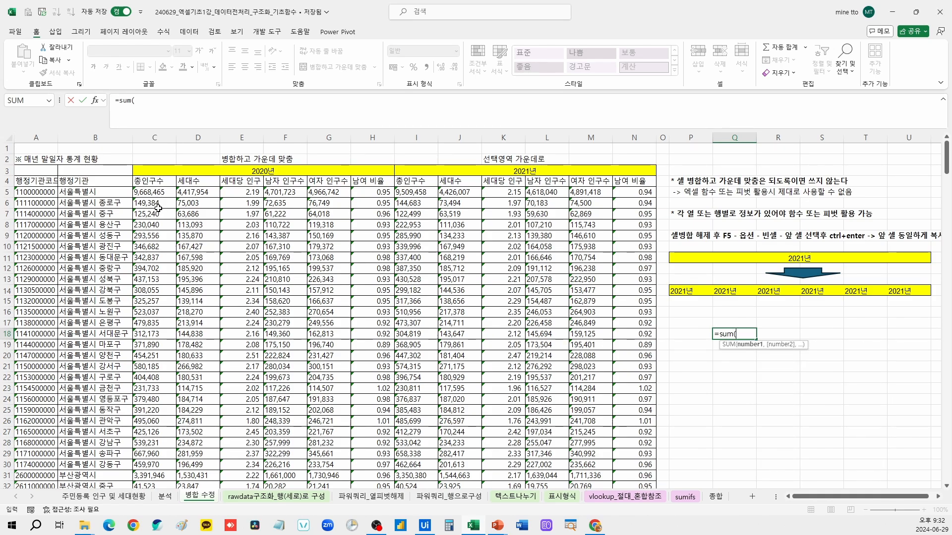
left_click_drag(154, 137, 372, 137)
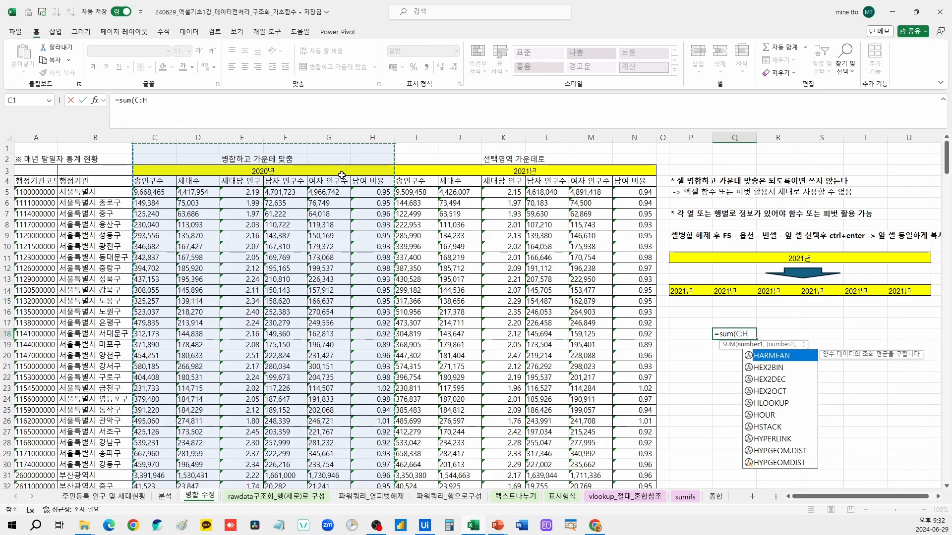
left_click(257, 171)
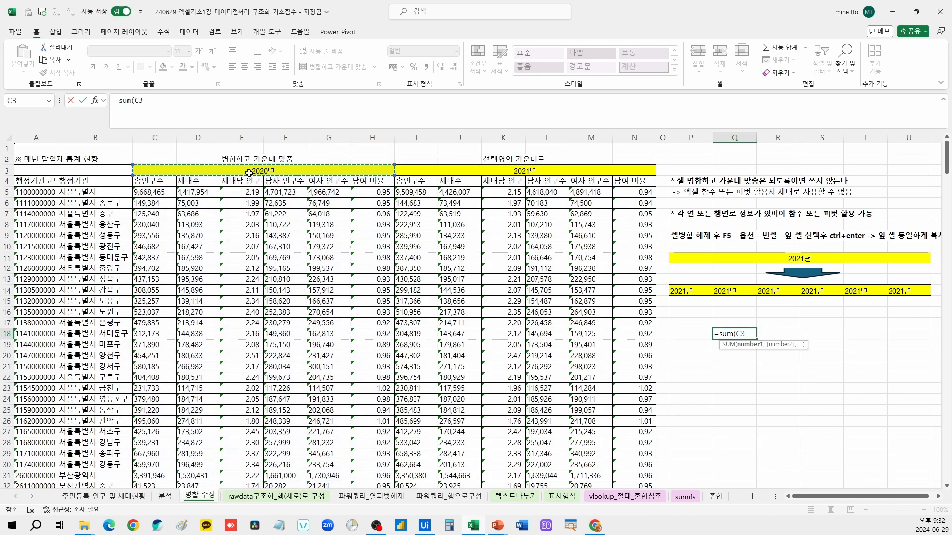
key("Escape")
left_click(154, 137)
left_click(843, 323)
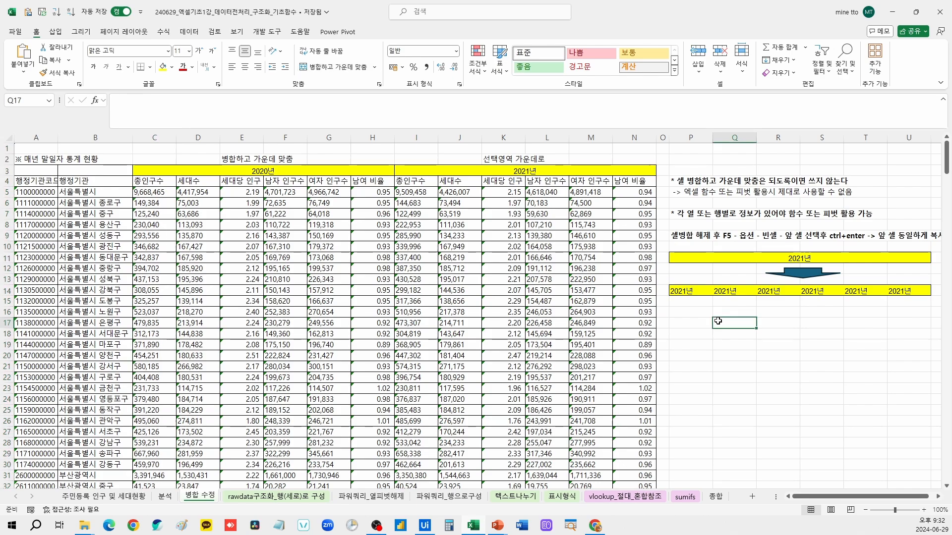
Try a SUM formula in cell P17 that references column I under the 2021년 heading, and cancel it
left_click(714, 322)
type("=sum")
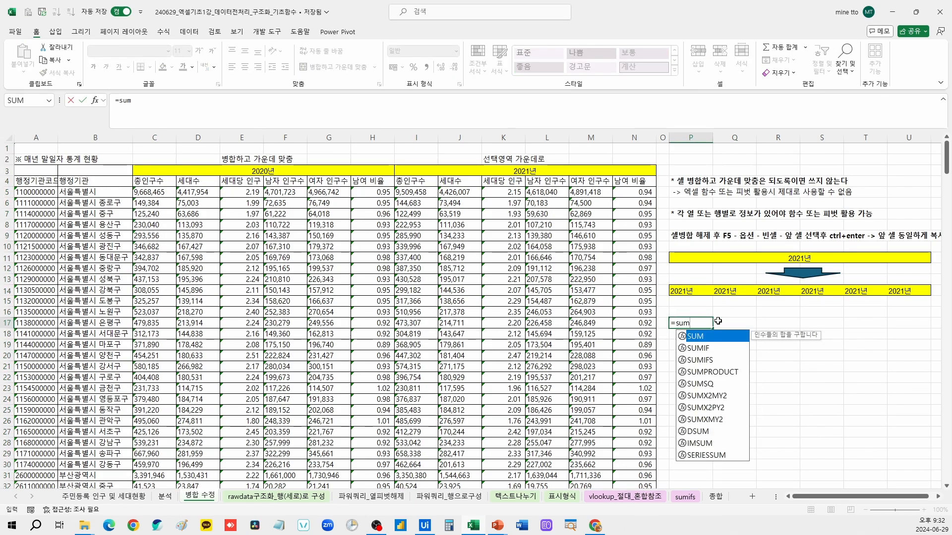
type("(")
left_click(426, 139)
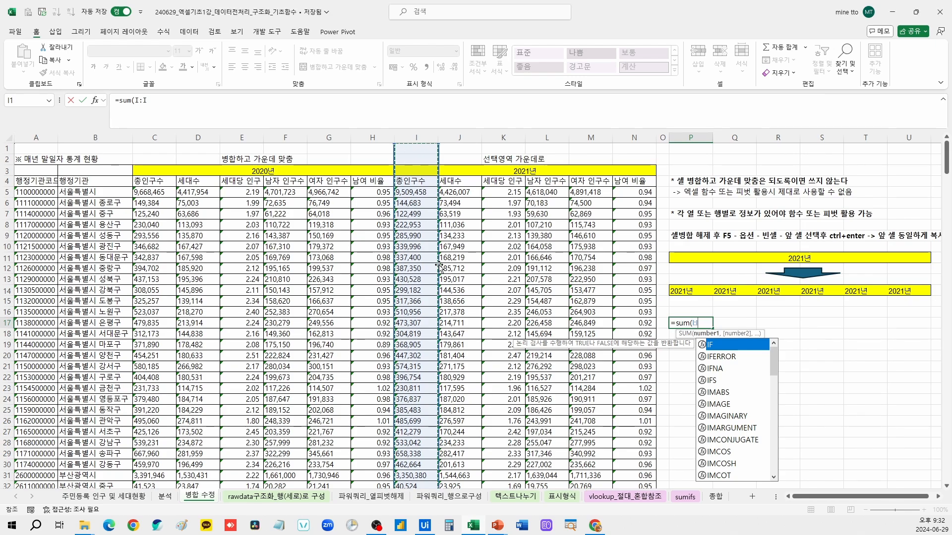
left_click(258, 171)
key("Escape")
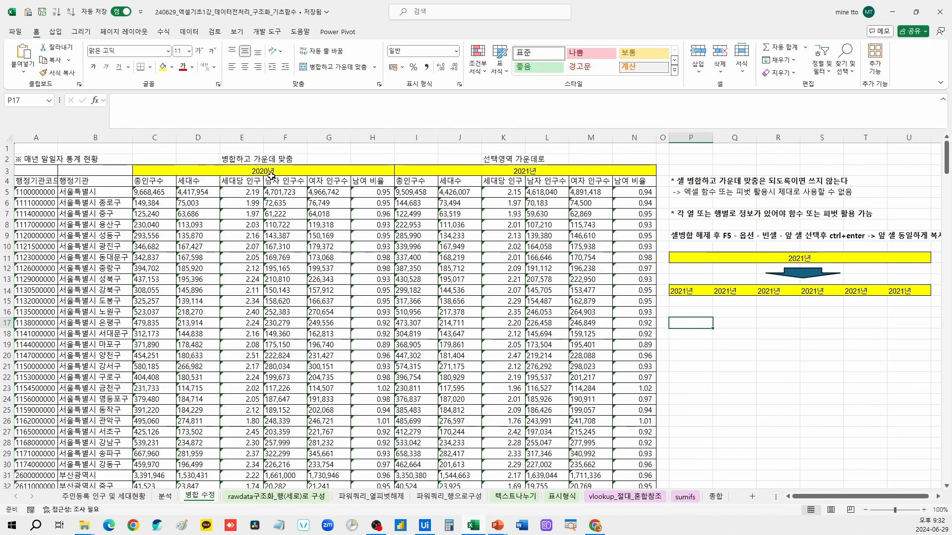
Review the merged 2020년 heading against the 선택영역 가운데로 label and the separate cells of the 2021년 heading
left_click(272, 172)
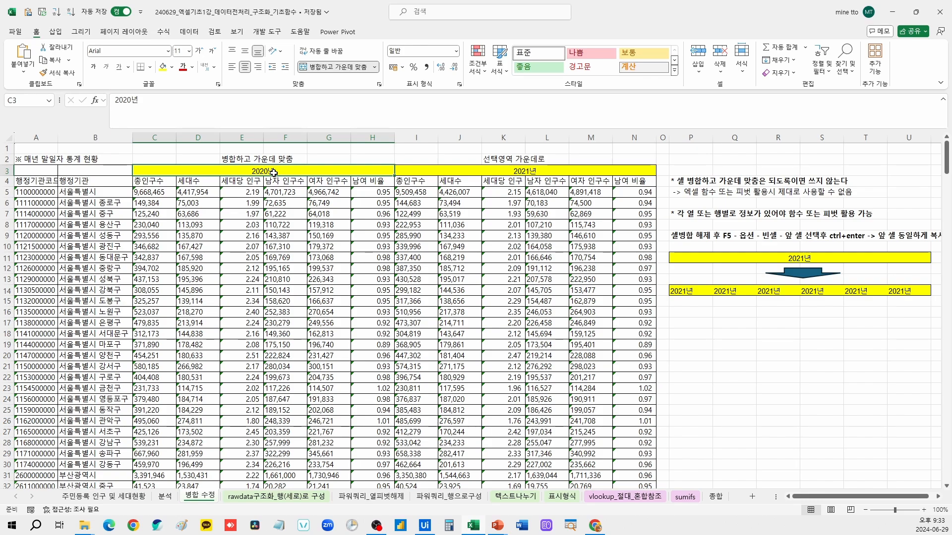
left_click(494, 158)
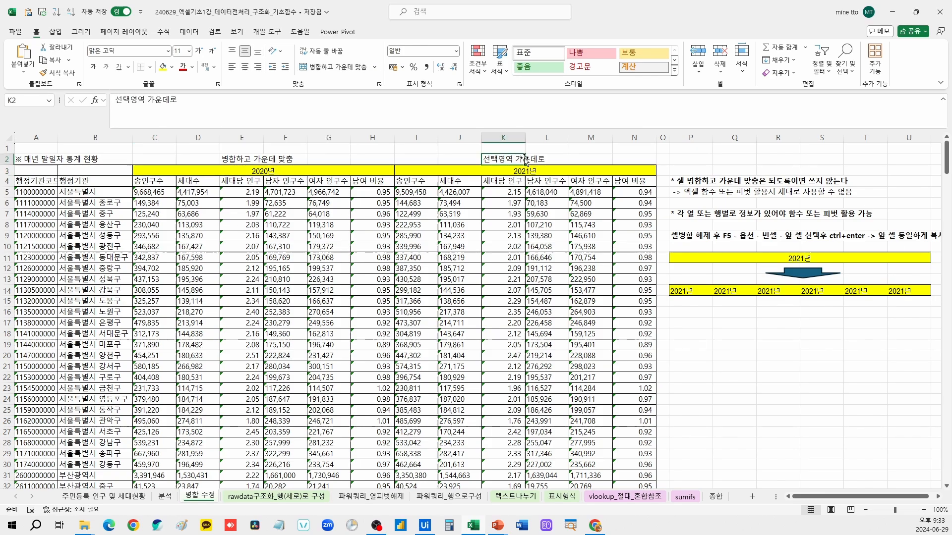
left_click(556, 159)
mouse_move(421, 161)
left_mouse_down()
mouse_move(642, 168)
mouse_move(416, 170)
left_mouse_up()
left_click(633, 168)
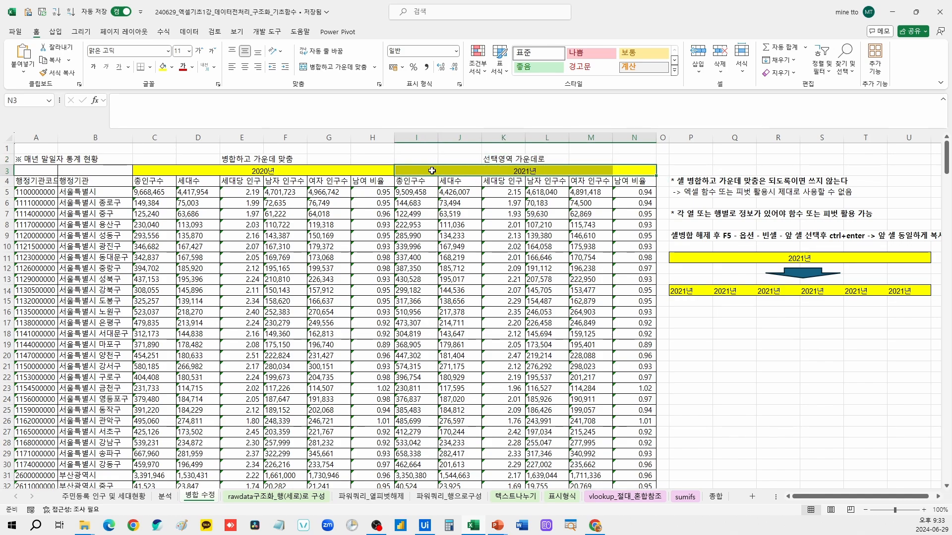
left_click(698, 312)
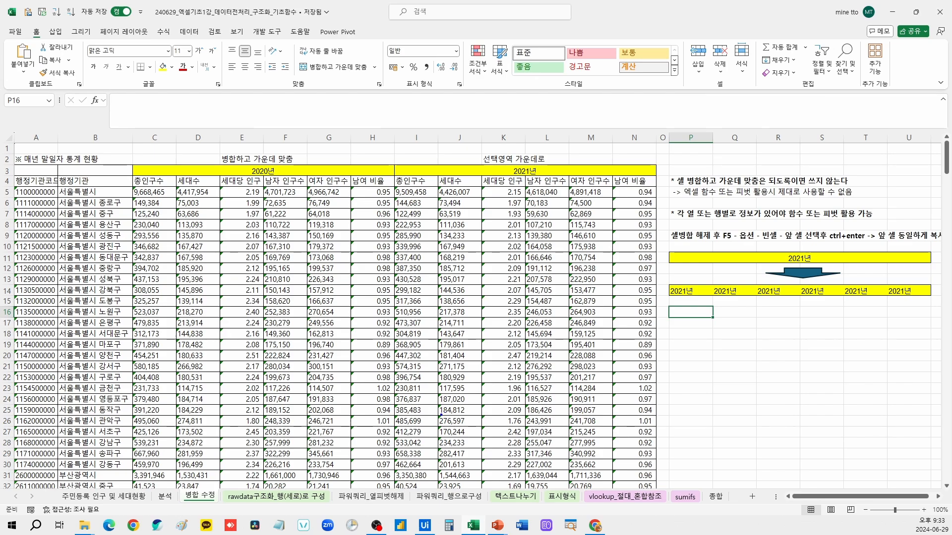
Annotate the sheet freehand: circle the data table and write "raw" with an arrow to "output", underlining both words
mouse_move(436, 417)
left_mouse_down()
mouse_move(297, 185)
mouse_move(467, 401)
left_mouse_up()
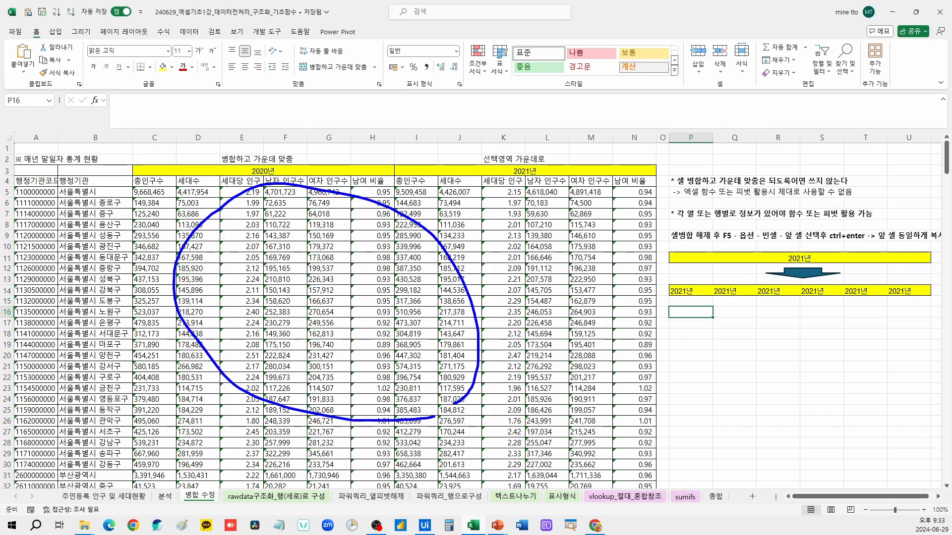
left_click_drag(573, 341, 600, 363)
left_click_drag(603, 347, 633, 342)
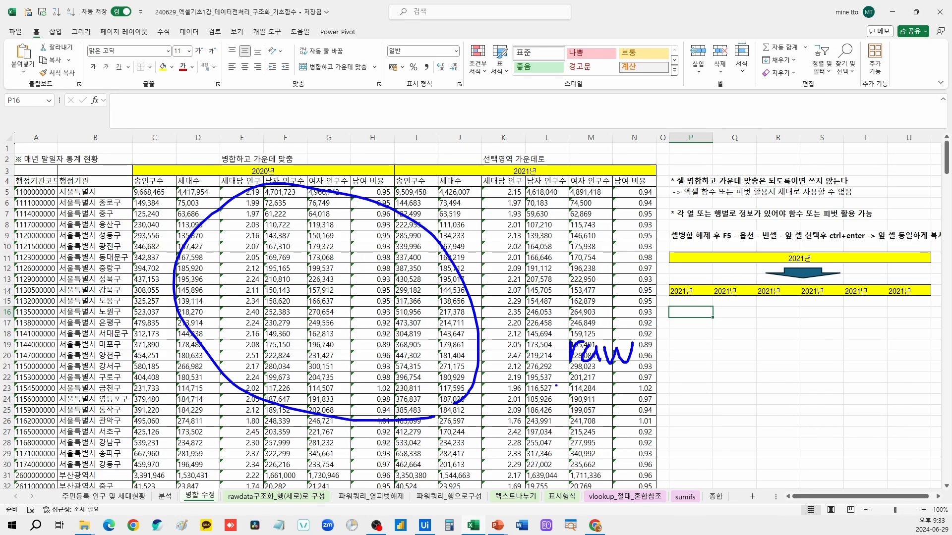
left_click_drag(555, 385, 643, 387)
left_click_drag(715, 388, 858, 390)
mouse_move(653, 329)
left_mouse_down()
mouse_move(725, 290)
mouse_move(750, 326)
left_mouse_up()
left_click_drag(742, 311, 761, 311)
mouse_move(726, 349)
left_mouse_down()
mouse_move(749, 353)
mouse_move(727, 349)
left_mouse_up()
mouse_move(762, 347)
left_mouse_down()
mouse_move(785, 365)
mouse_move(821, 349)
mouse_move(814, 372)
left_mouse_up()
mouse_move(835, 347)
left_mouse_down()
mouse_move(833, 391)
mouse_move(837, 368)
mouse_move(865, 369)
mouse_move(887, 353)
left_mouse_up()
left_click_drag(877, 357, 899, 351)
left_click_drag(895, 349, 894, 367)
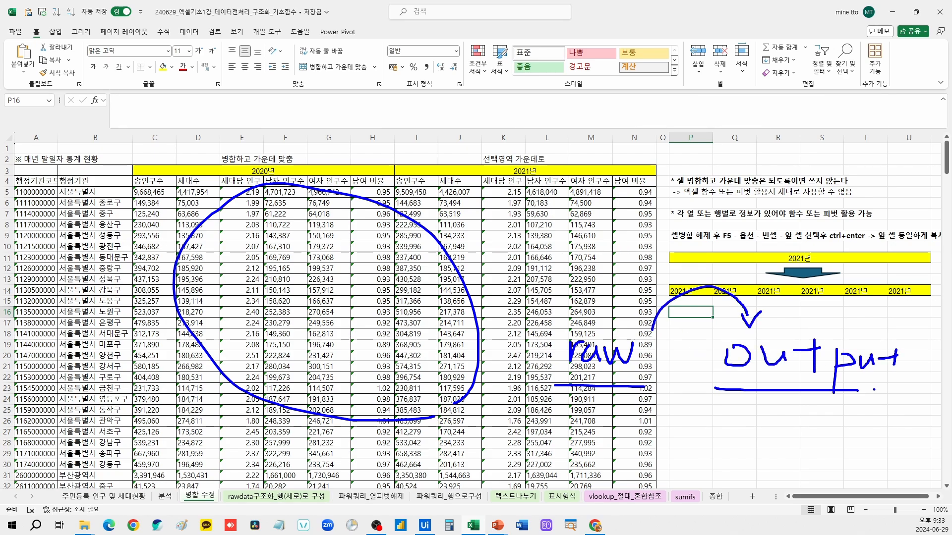
Box "raw", add a vertical divider before "output" and an X by the 병합하고 가운데 맞춤 label, and clear the annotations
mouse_move(551, 386)
left_mouse_down()
mouse_move(552, 318)
mouse_move(664, 379)
left_mouse_up()
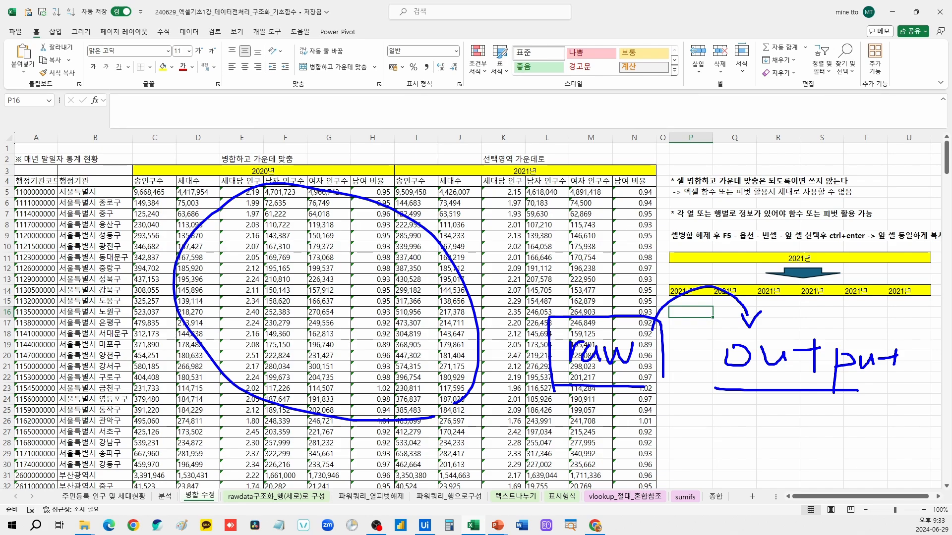
left_click_drag(683, 229, 679, 468)
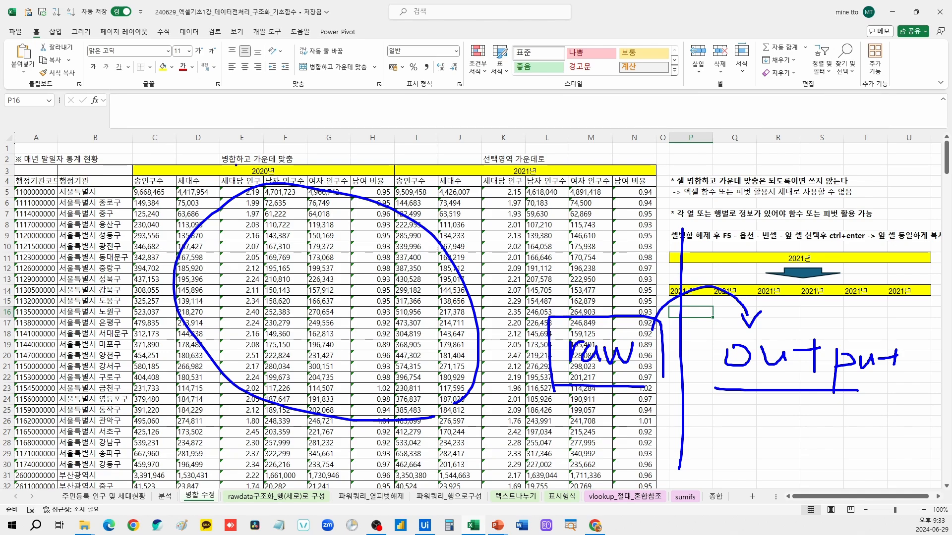
mouse_move(341, 149)
left_mouse_down()
mouse_move(318, 181)
mouse_move(357, 188)
left_mouse_up()
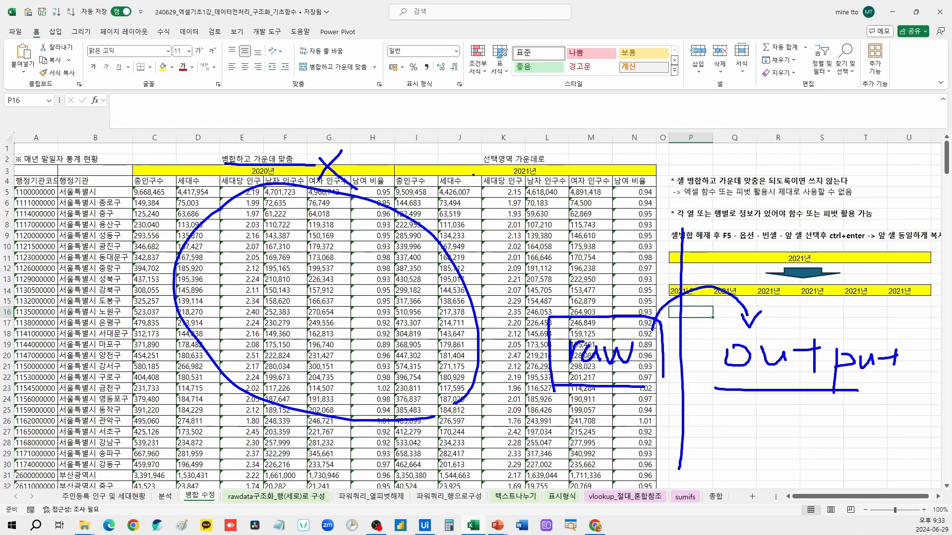
key("Escape")
Unmerge the 2020년 heading in row 3 and copy 2020년 into each of the cells D3 to H3, like the example row P14:U14
mouse_move(683, 291)
left_mouse_down()
mouse_move(911, 291)
mouse_move(686, 291)
mouse_move(902, 292)
left_mouse_up()
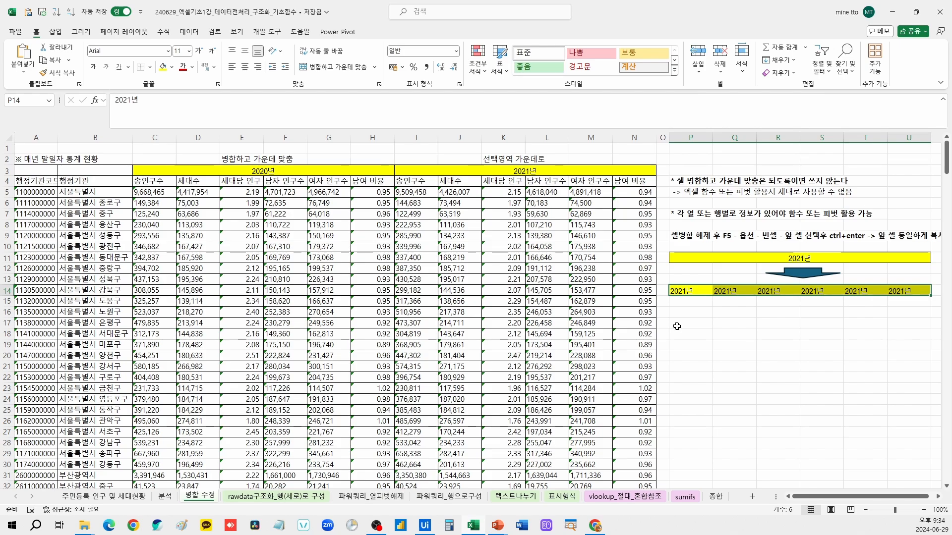
left_click(278, 171)
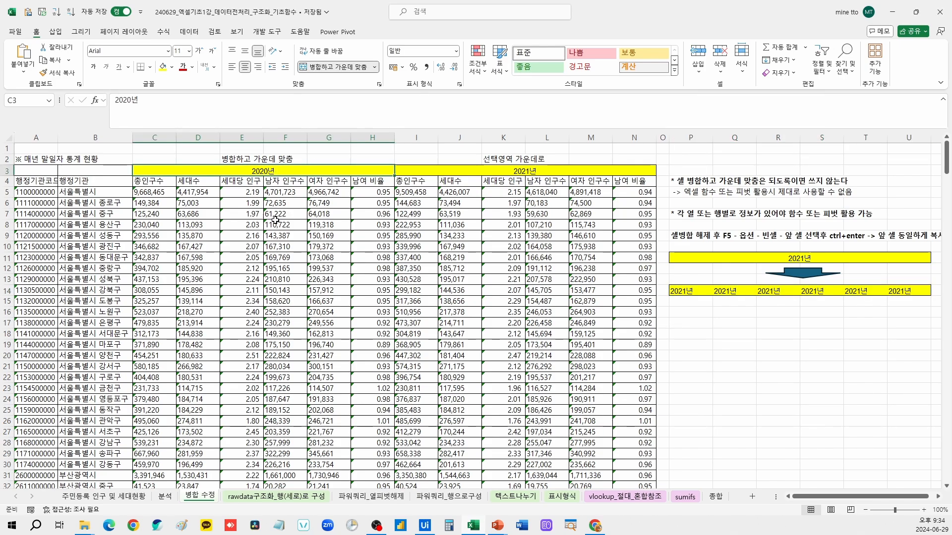
left_click(342, 66)
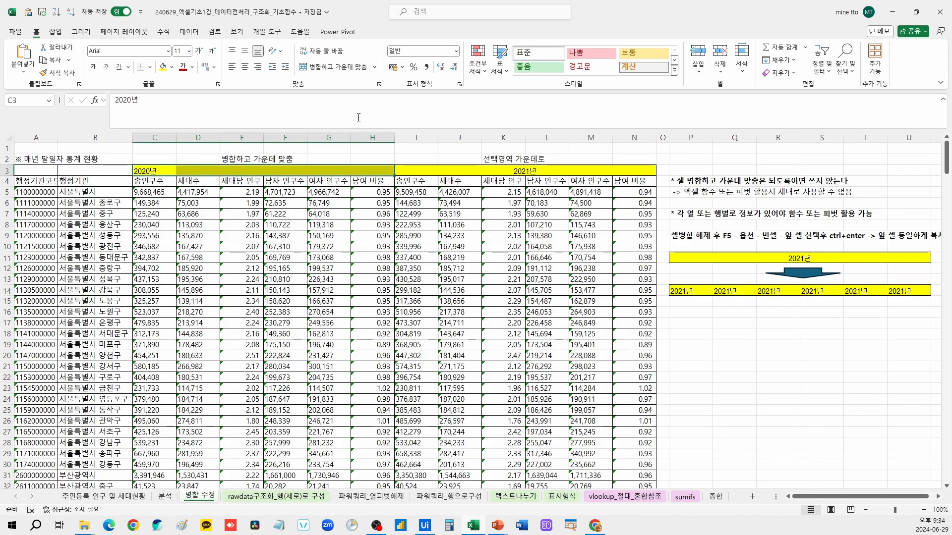
key("ctrl+c")
left_click_drag(186, 171, 372, 171)
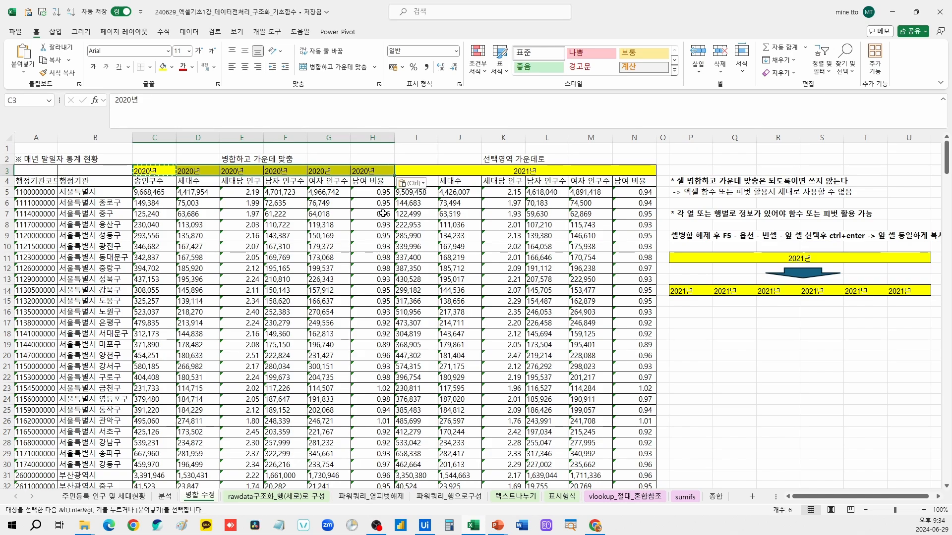
Merge and centre the 2020년 heading across C3:H3 again, and unmerge the 2021년 example heading in row 11
left_click(342, 66)
left_click(805, 258)
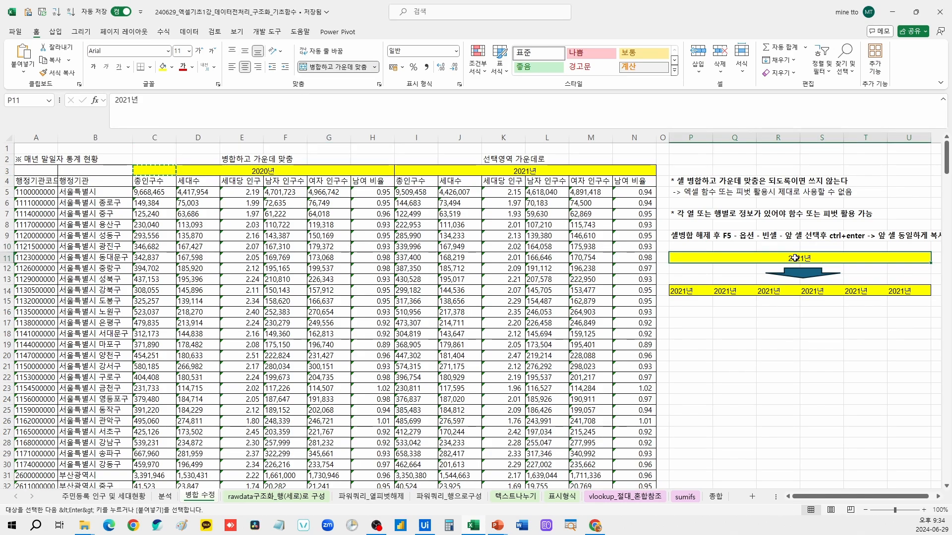
left_click(345, 71)
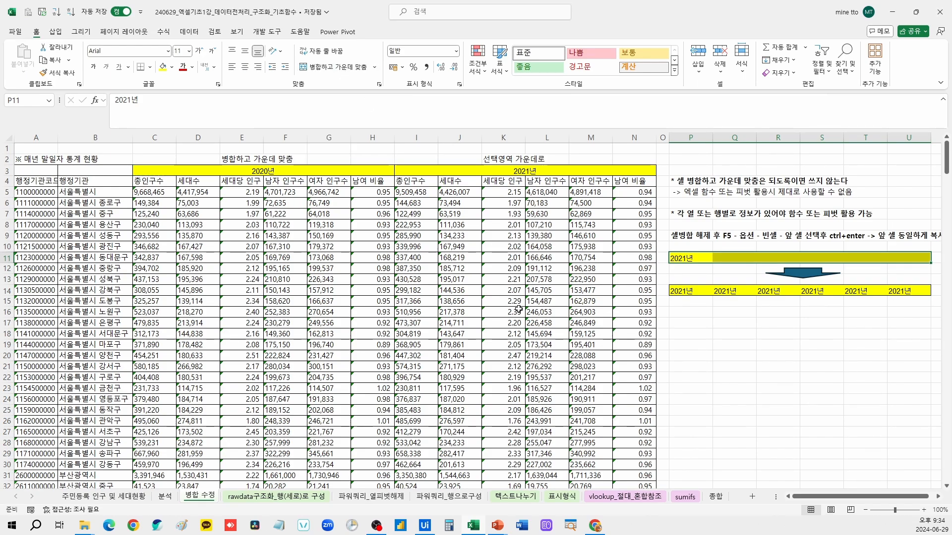
Select the blank cells Q11:U11 through the Go To options (빈 셀) and fill them all at once with =P11
key("F5")
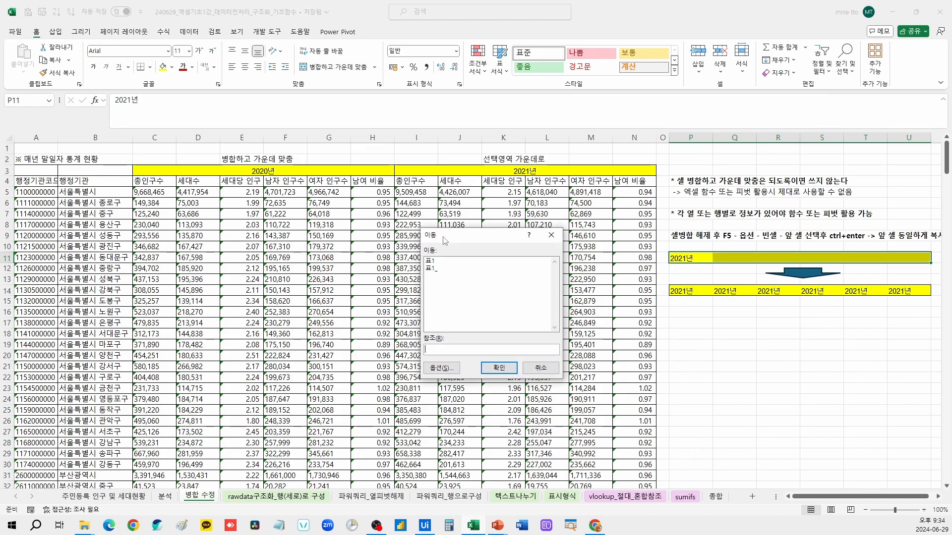
left_click(442, 370)
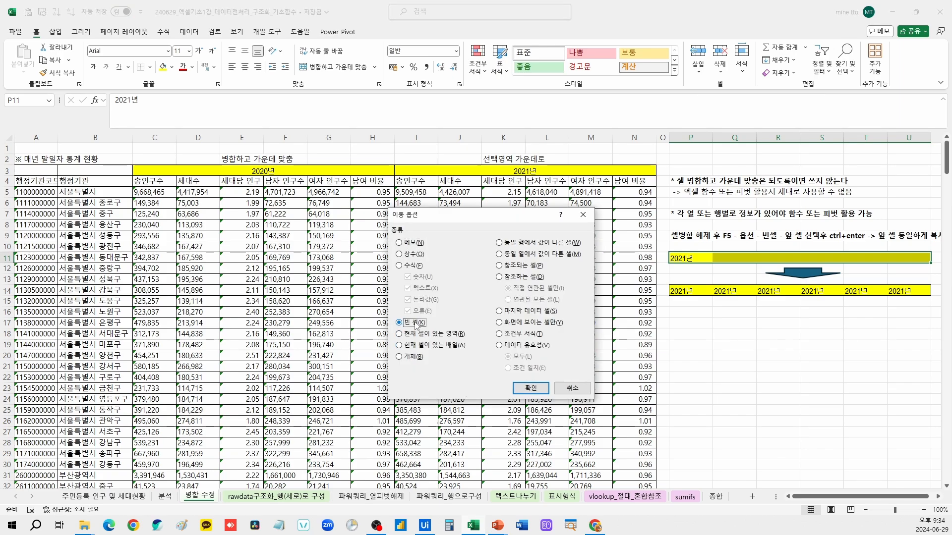
left_click(518, 388)
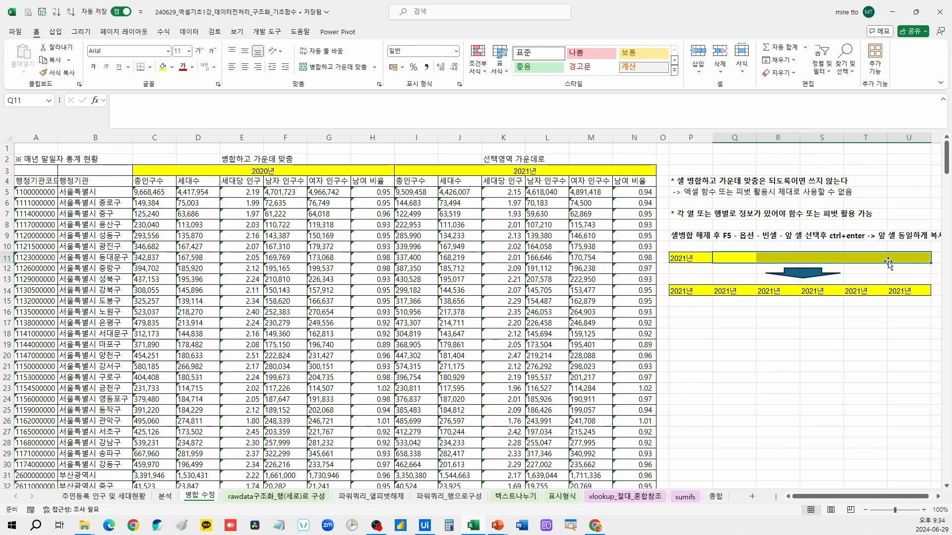
type("=")
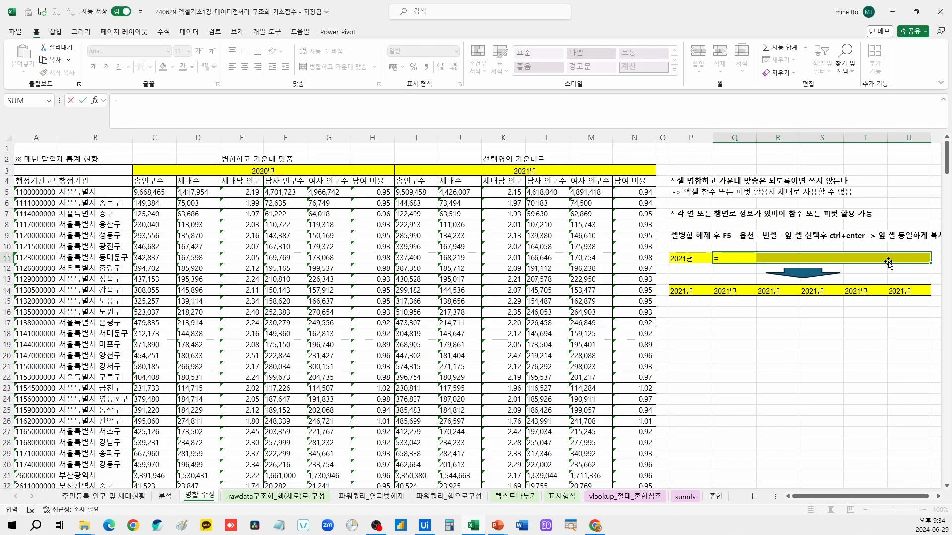
left_click(693, 258)
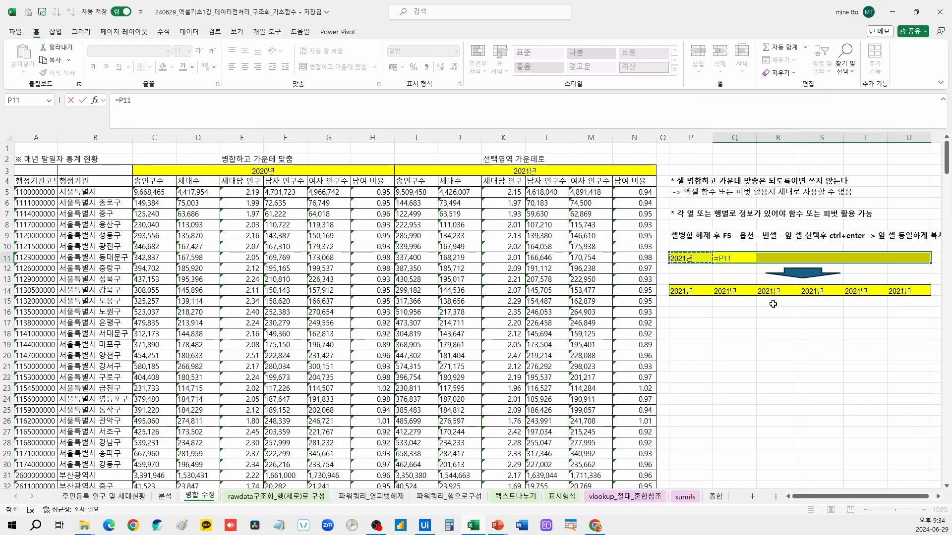
key("ctrl+Return")
left_click_drag(693, 259, 902, 259)
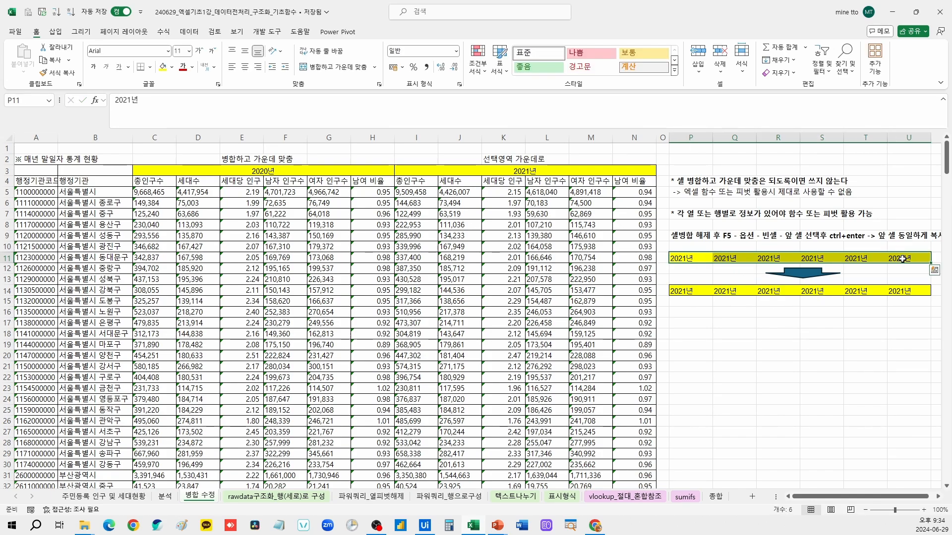
Unmerge the 2020년 heading in row 3 and set its horizontal alignment to 선택 영역의 가운데로 across C3:H3
left_click(459, 192)
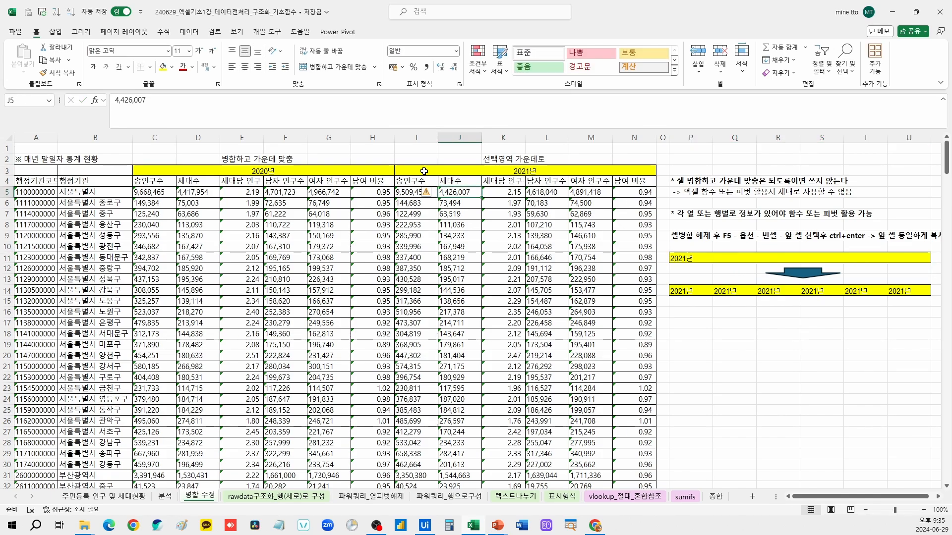
left_click_drag(424, 172, 604, 175)
left_click(259, 171)
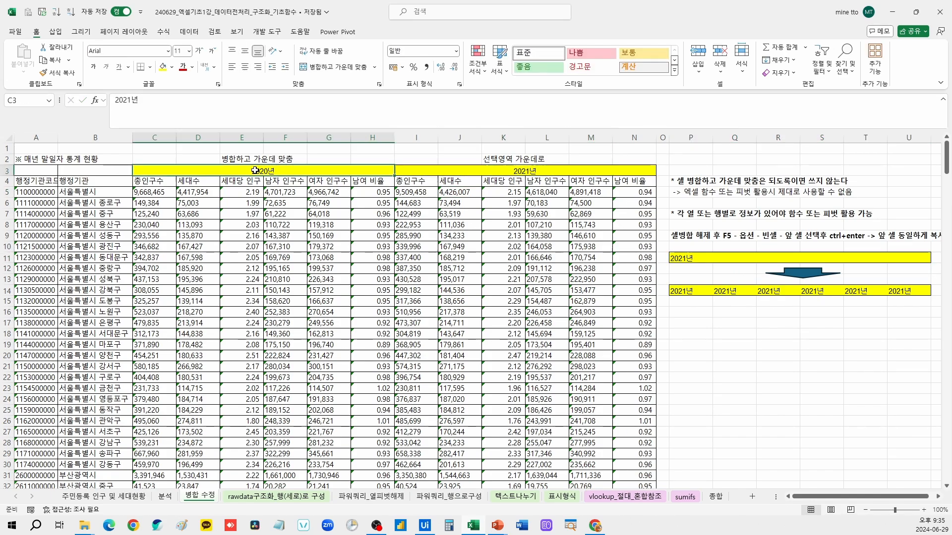
left_click(339, 69)
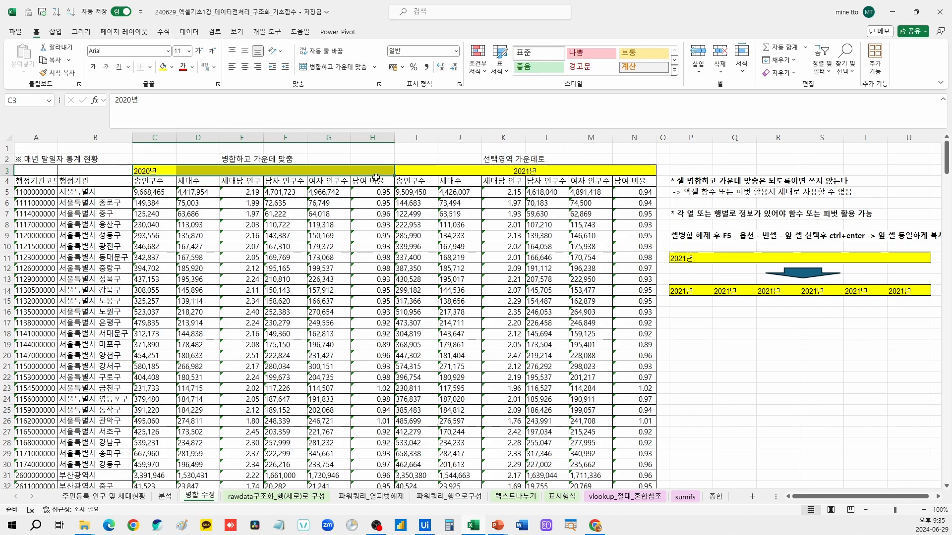
left_click_drag(377, 170, 149, 171)
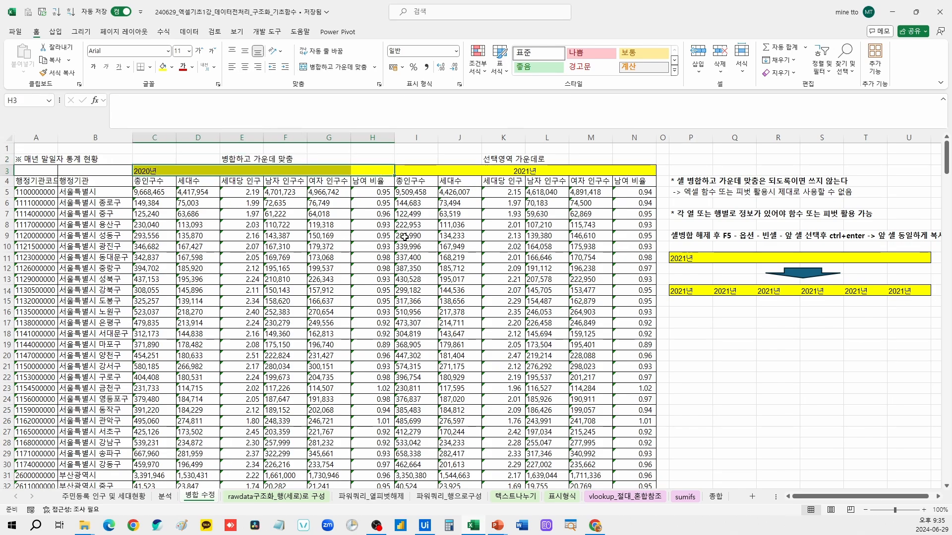
key("ctrl+1")
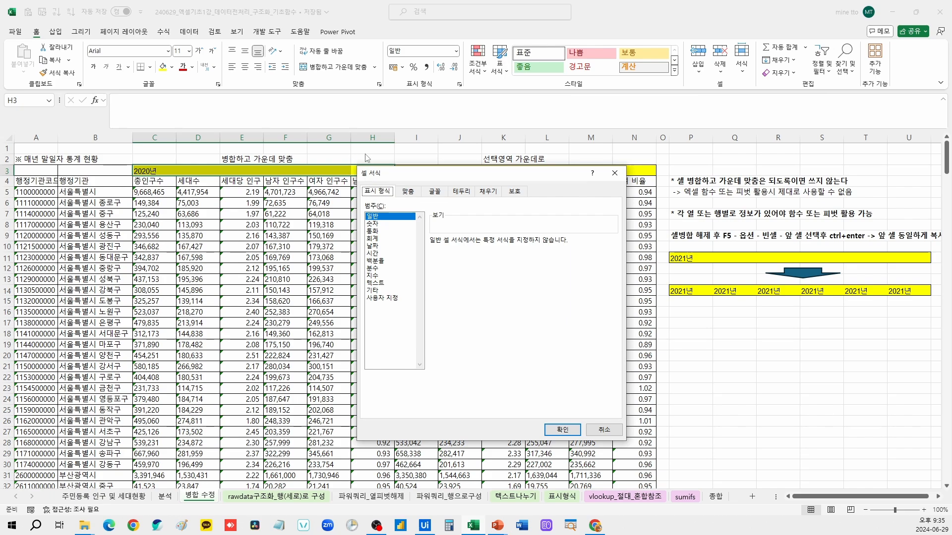
left_click(411, 196)
left_click(390, 230)
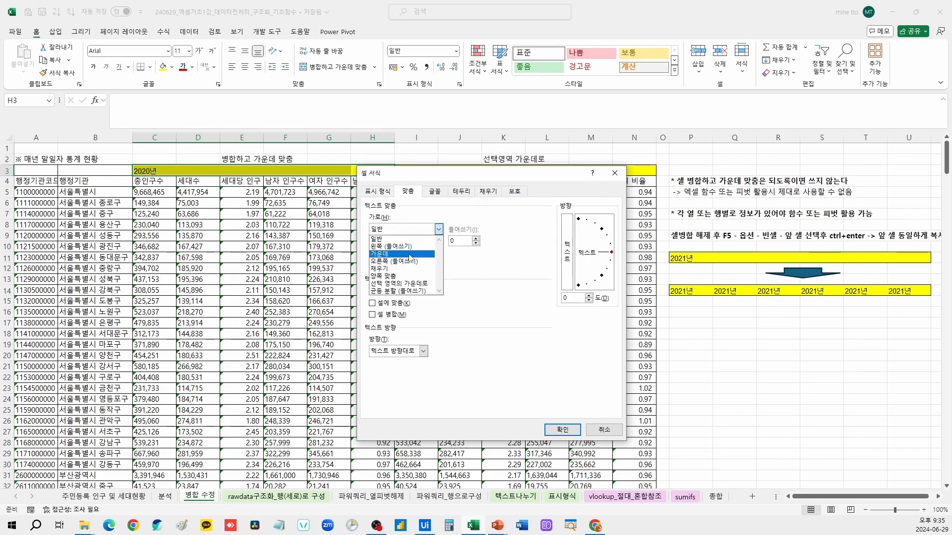
left_click(398, 284)
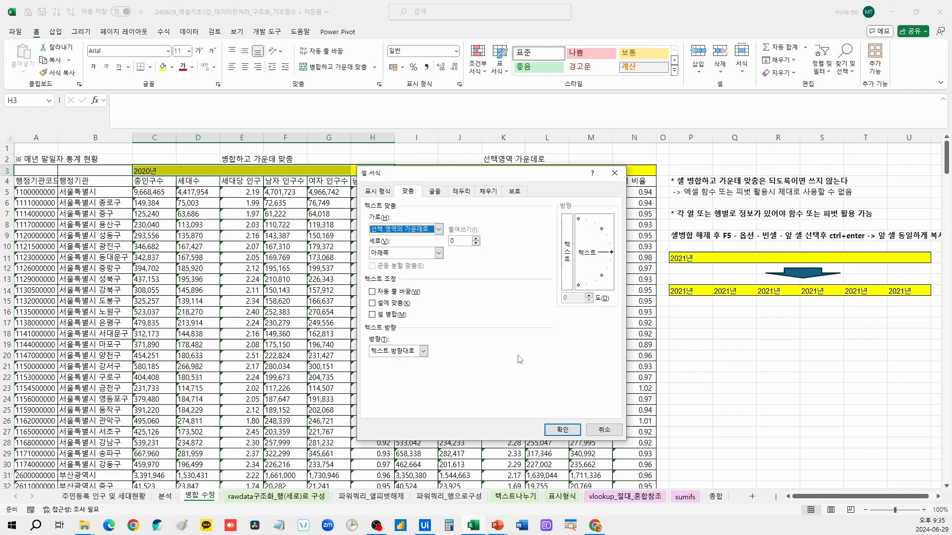
left_click(562, 429)
Check individual column selection beneath the centred 2020년 heading using columns C, D and G
left_click_drag(251, 174, 446, 178)
left_click(166, 137)
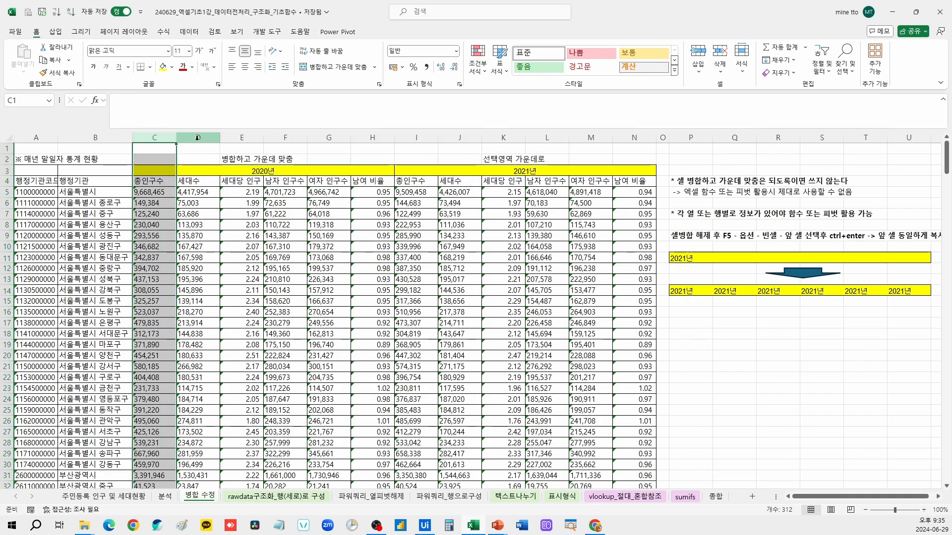
left_click(198, 138)
left_click(320, 138)
Try a SUM formula in P17 with the whole columns C, G and H as its range, and clear the cell
left_click(686, 320)
type("=sum(")
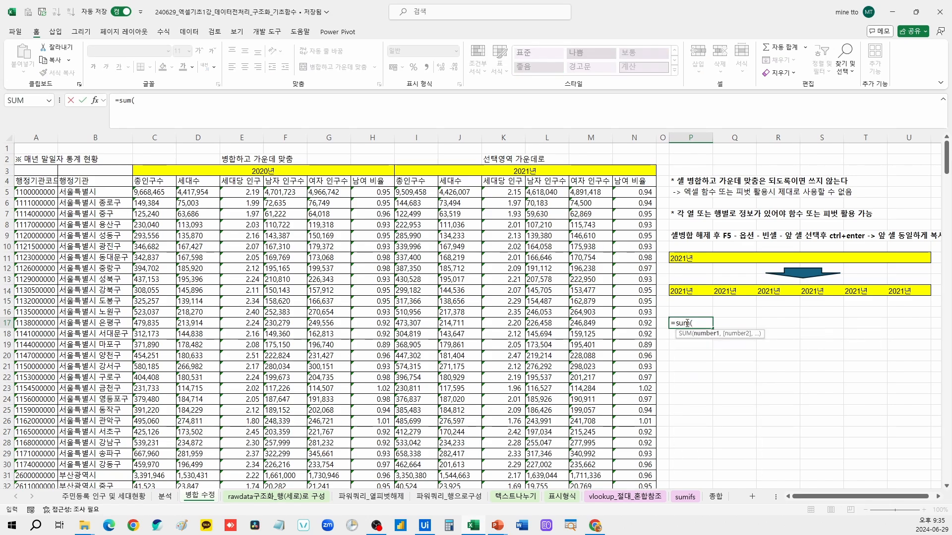
left_click(154, 138)
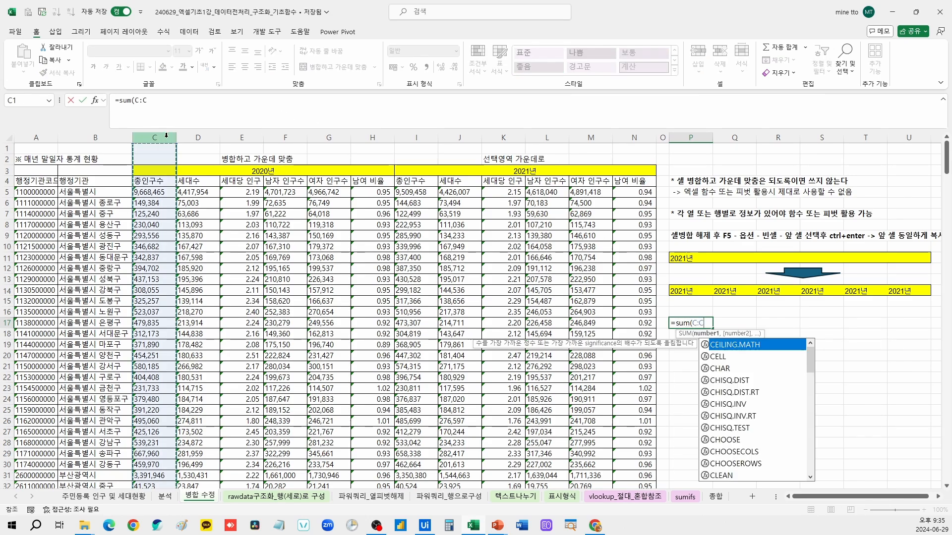
left_click(327, 138)
left_click(380, 138)
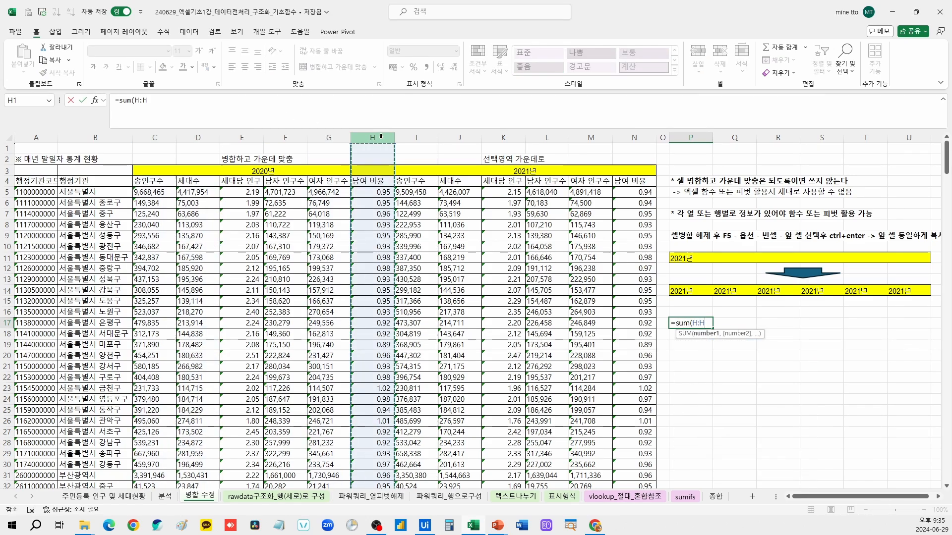
key("ctrl+Return")
key("Delete")
Inspect the separate heading cells in row 3, and undo the centring and unmerging of the 2020년 heading
left_click(252, 169)
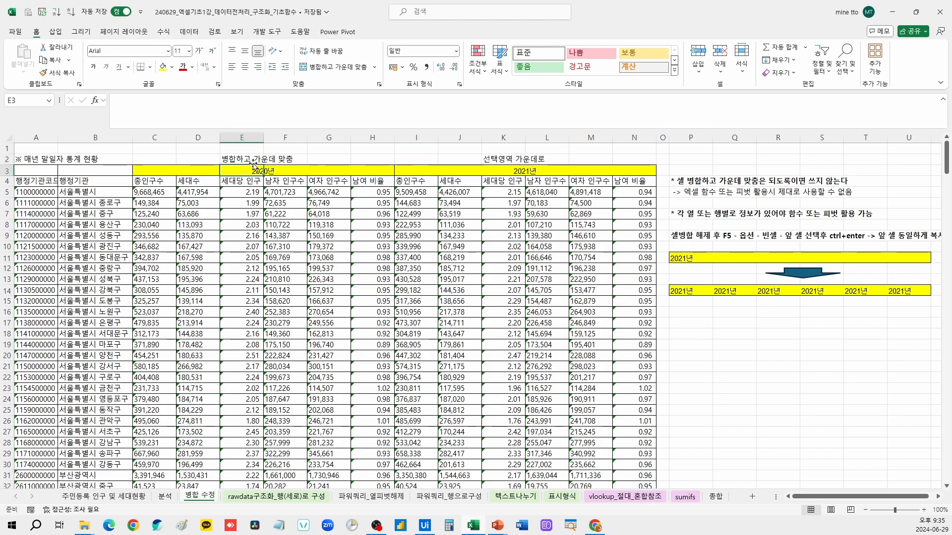
left_click(466, 173)
left_click(335, 173)
key("ctrl+z")
key("ctrl+z")
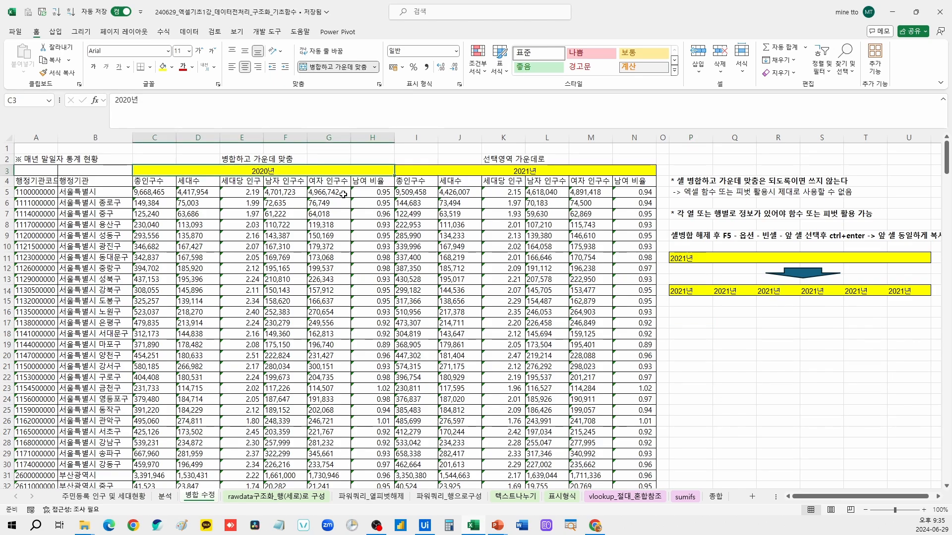
Unmerge the 2020년 heading again and centre it over C3:H3 with the 선택 영역의 가운데로 horizontal alignment in Format Cells
left_click(348, 69)
key("ctrl+1")
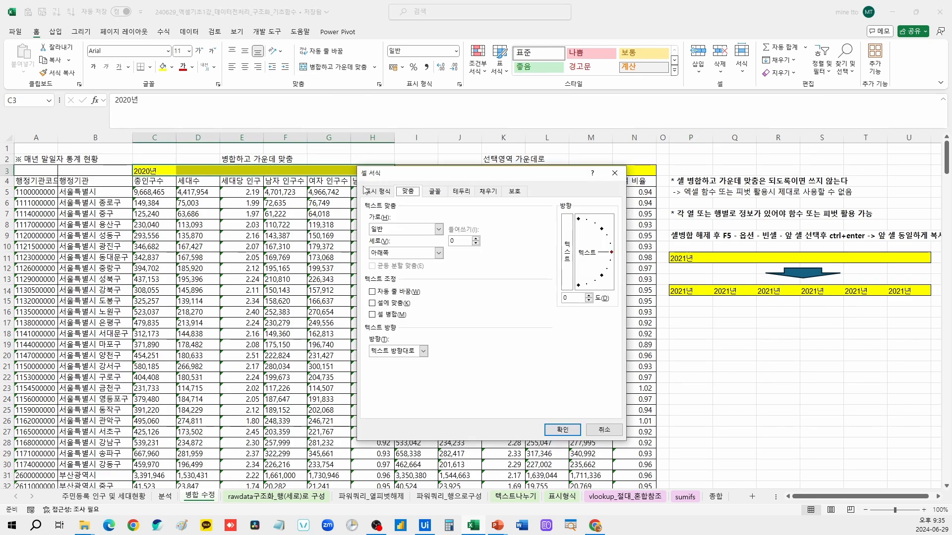
key("Escape")
right_click(159, 170)
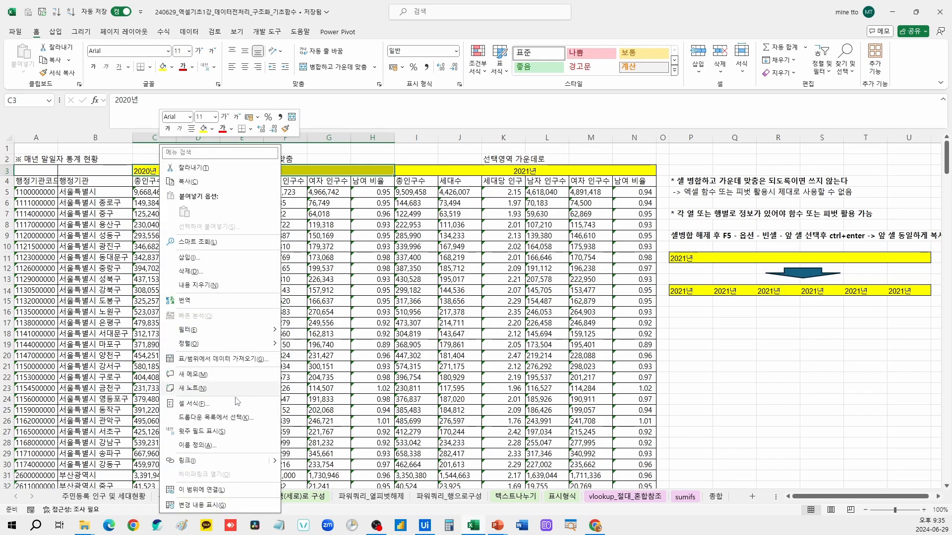
left_click(211, 405)
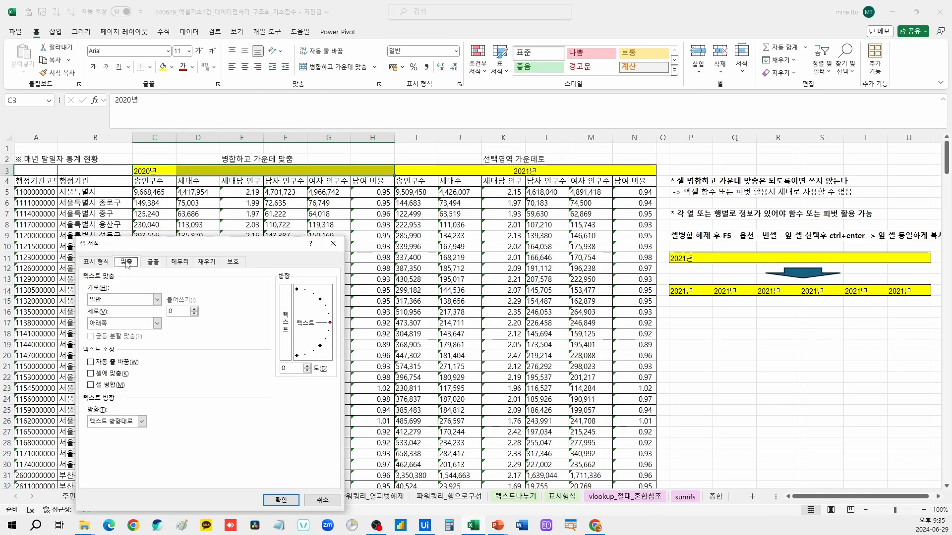
left_click(156, 299)
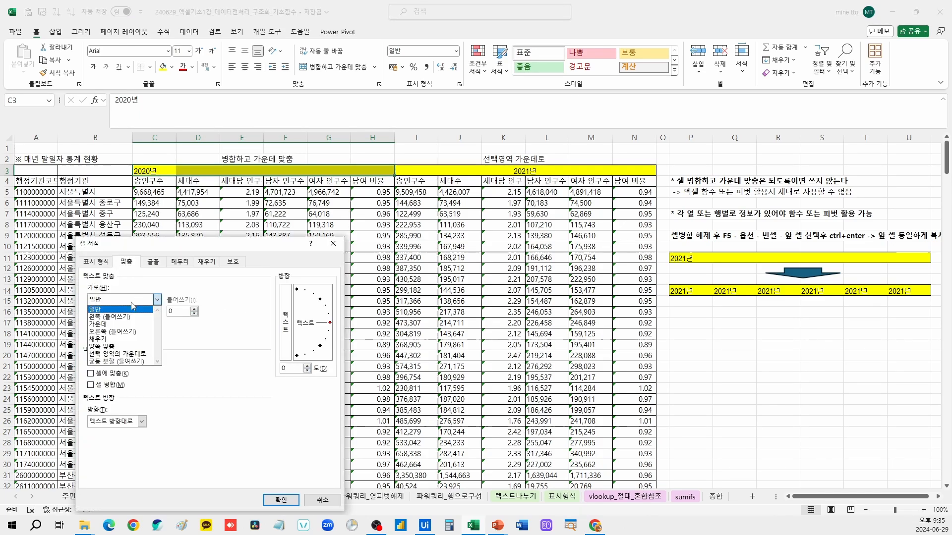
left_click(128, 354)
left_click(281, 500)
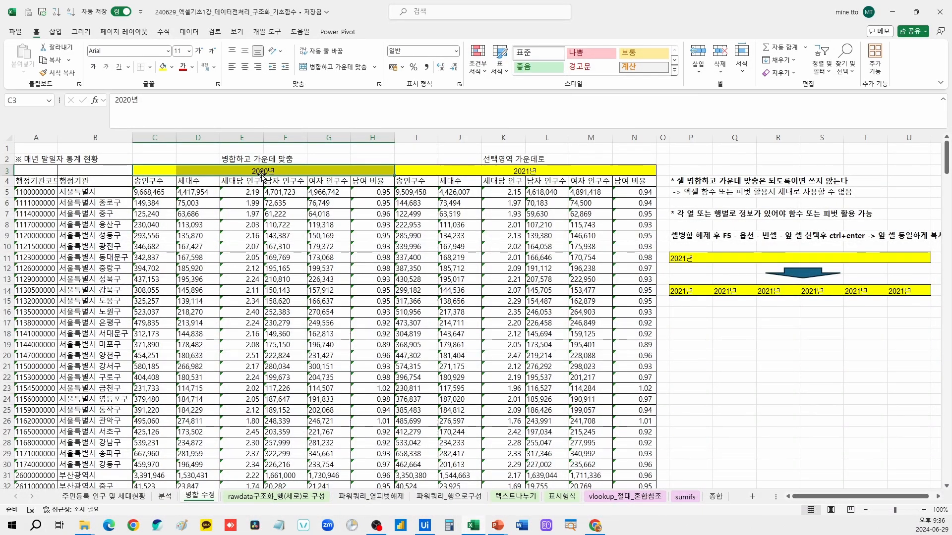
Review the content of the 2020년 heading, the 병합하고 가운데 맞춤 label and the example row P14:U14
double_click(261, 172)
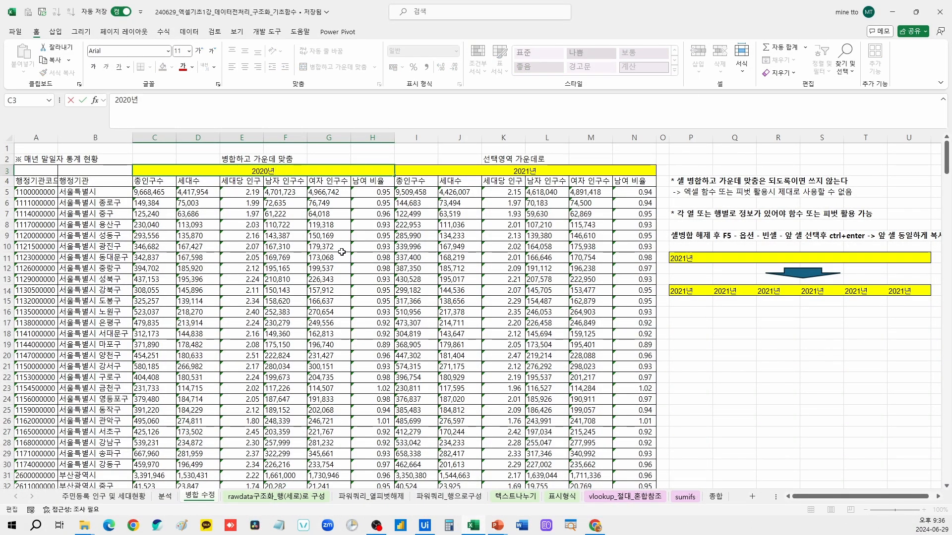
left_click(239, 158)
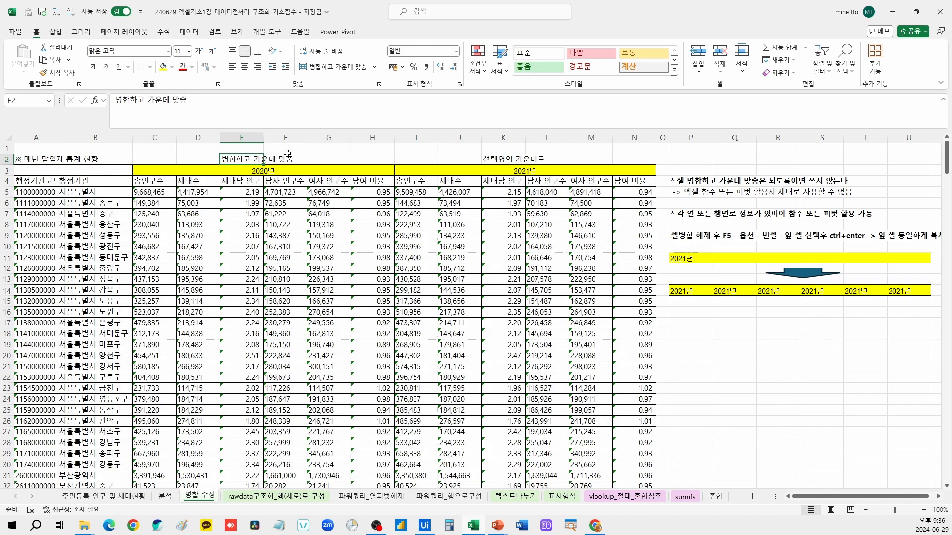
left_click(451, 159)
left_click(517, 227)
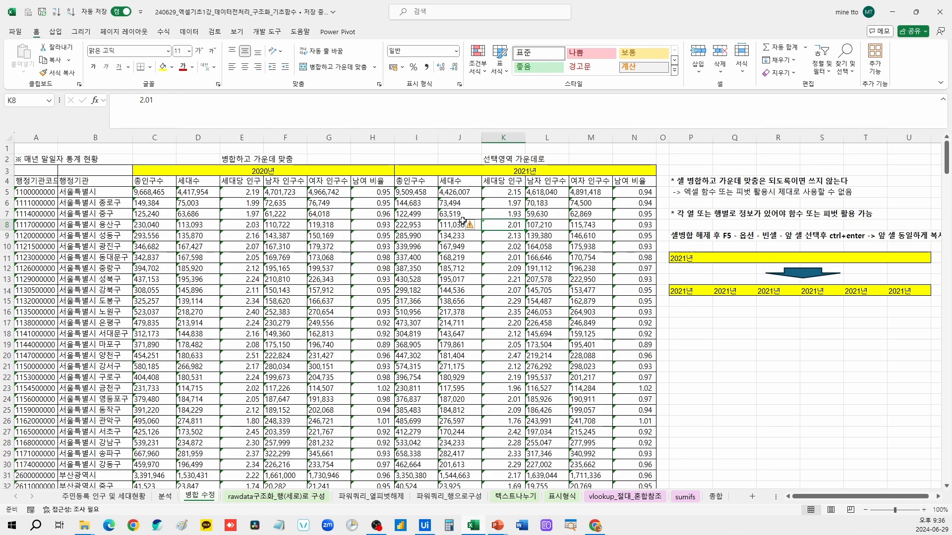
left_click_drag(682, 289, 893, 291)
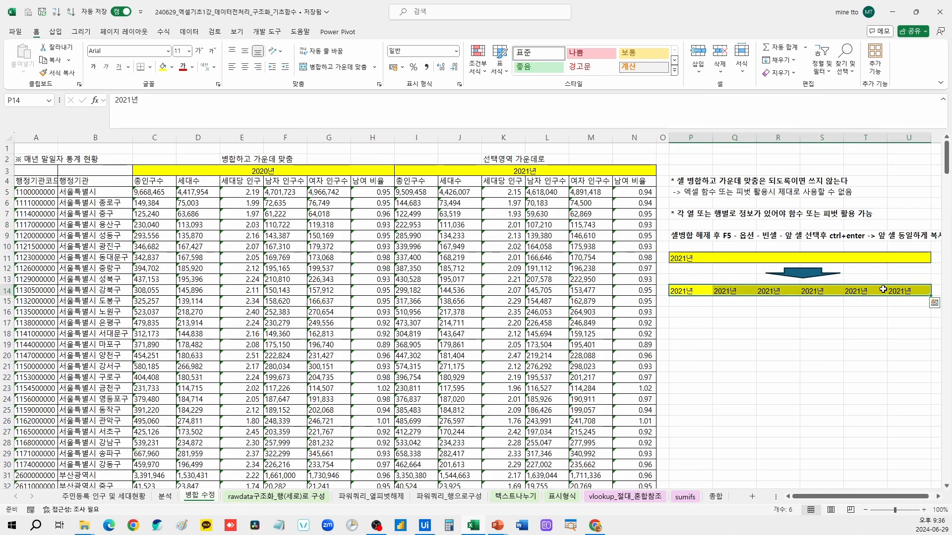
left_click(728, 291)
left_click(722, 319)
On the 주민등록 인구 및 세대현황 sheet, unmerge the 2020년 and 2021년 headings in row 2
left_click(124, 497)
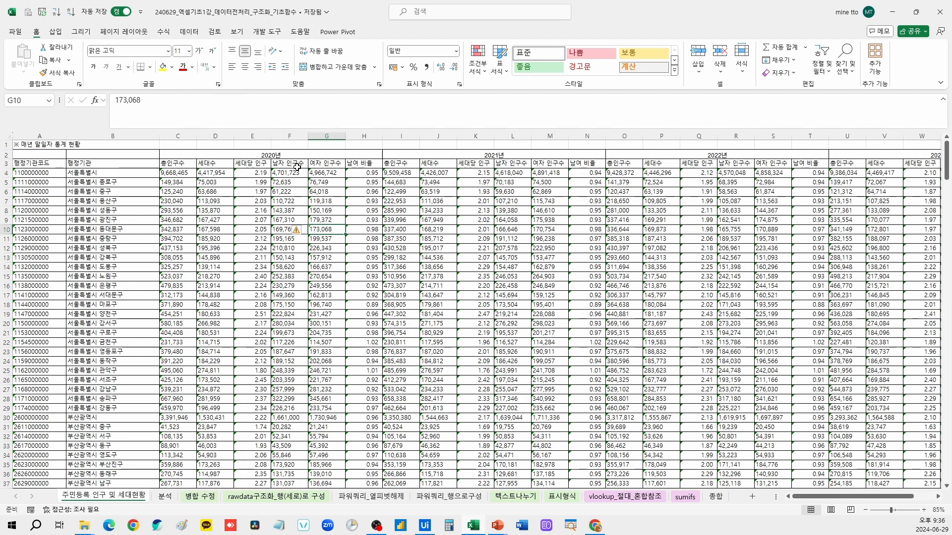
left_click_drag(287, 155, 414, 151)
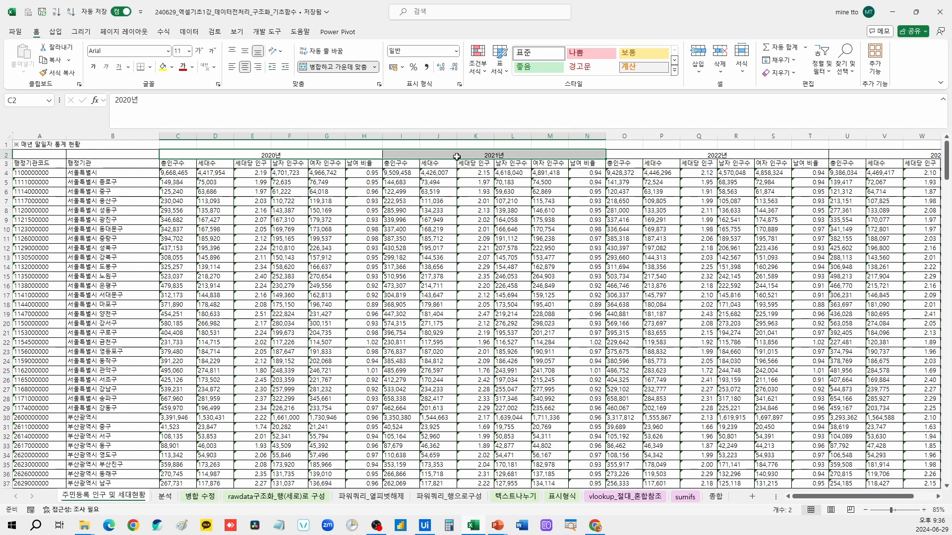
left_click(330, 69)
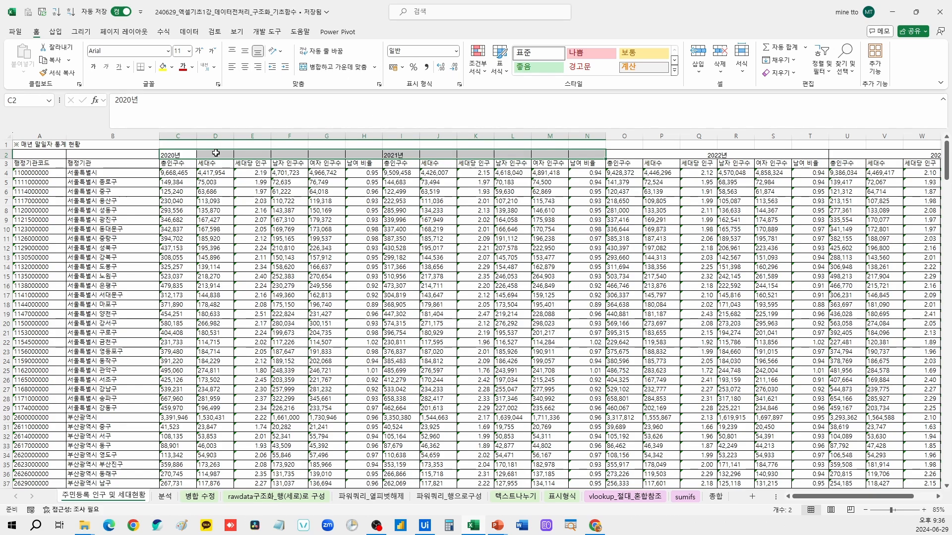
Fill the blank (빈 셀) cells within C2:N2 with the preceding year heading, using Go To Special and the formula =C2
left_click_drag(188, 154, 580, 154)
key("ctrl+g")
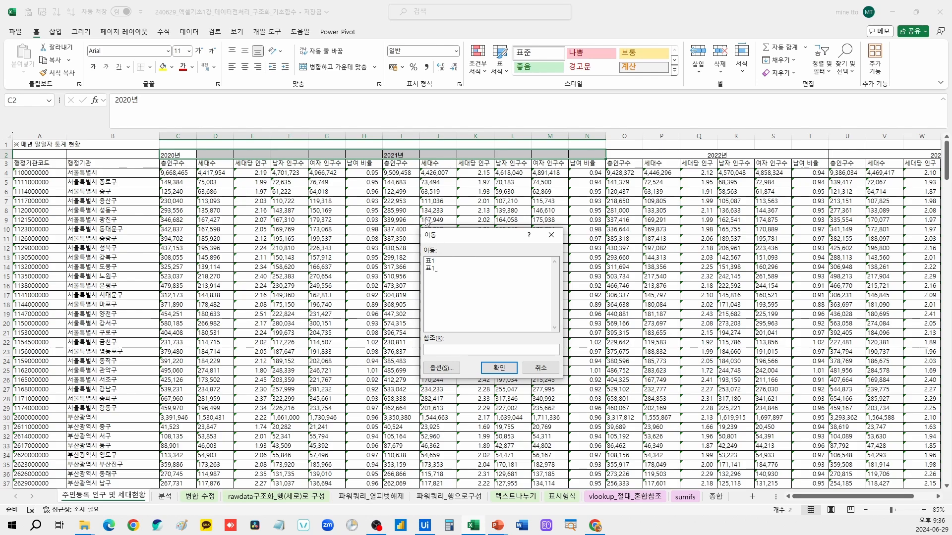
left_click(441, 368)
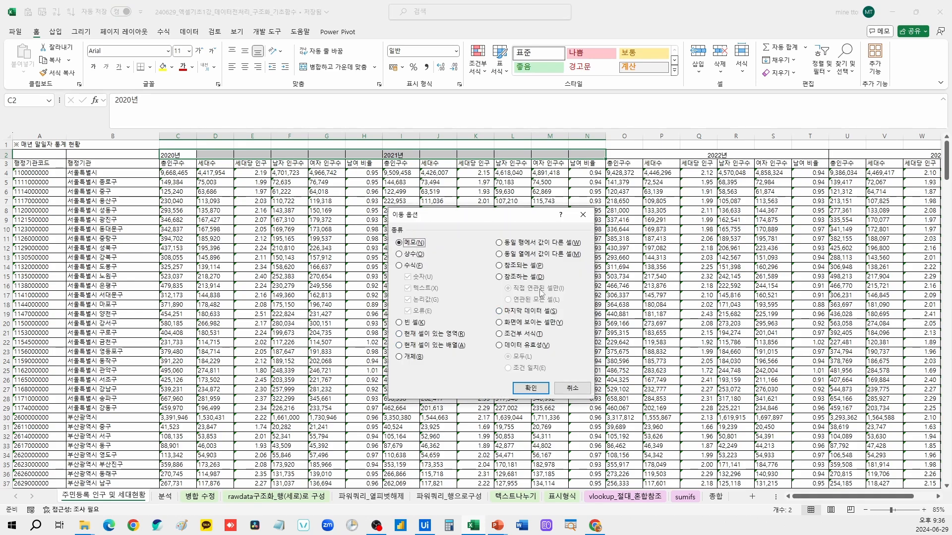
left_click(413, 323)
left_click(531, 388)
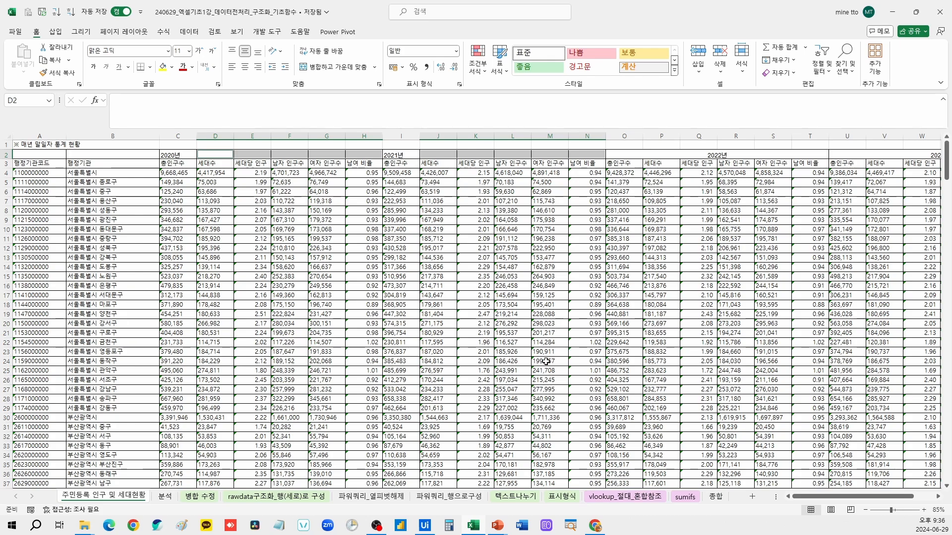
type("=")
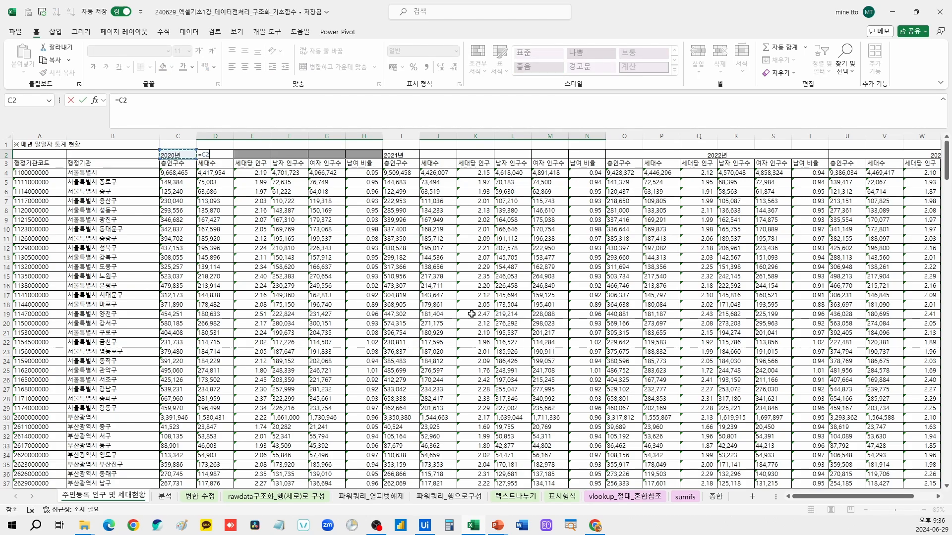
left_click(163, 155)
key("ctrl+Return")
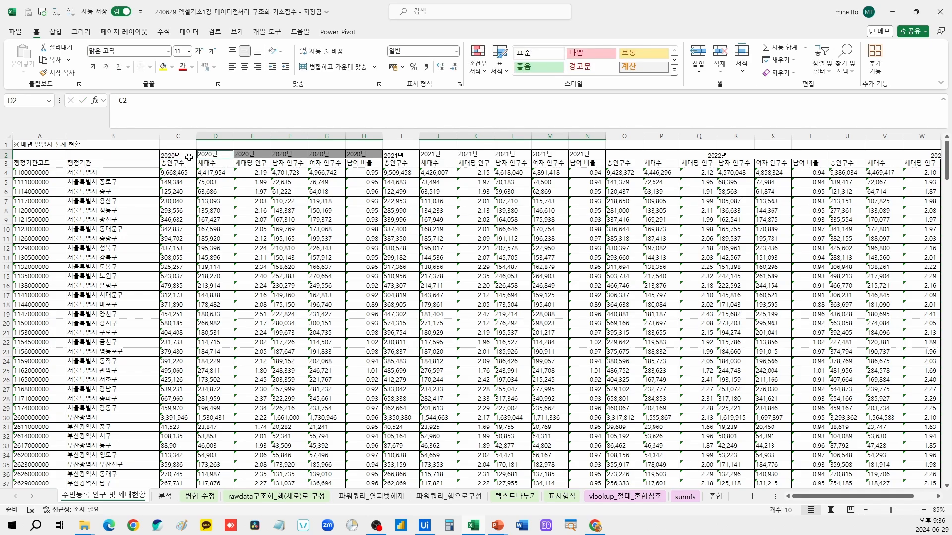
Examine the year headings across C2:N2, the formula in N2 and the individual columns H to E
left_click_drag(177, 155, 590, 154)
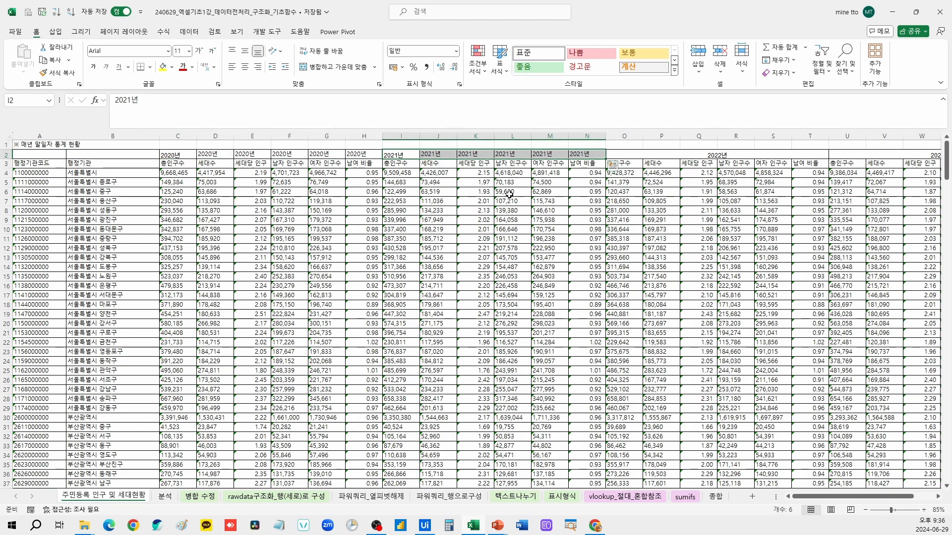
left_click_drag(182, 154, 589, 154)
left_click(588, 153)
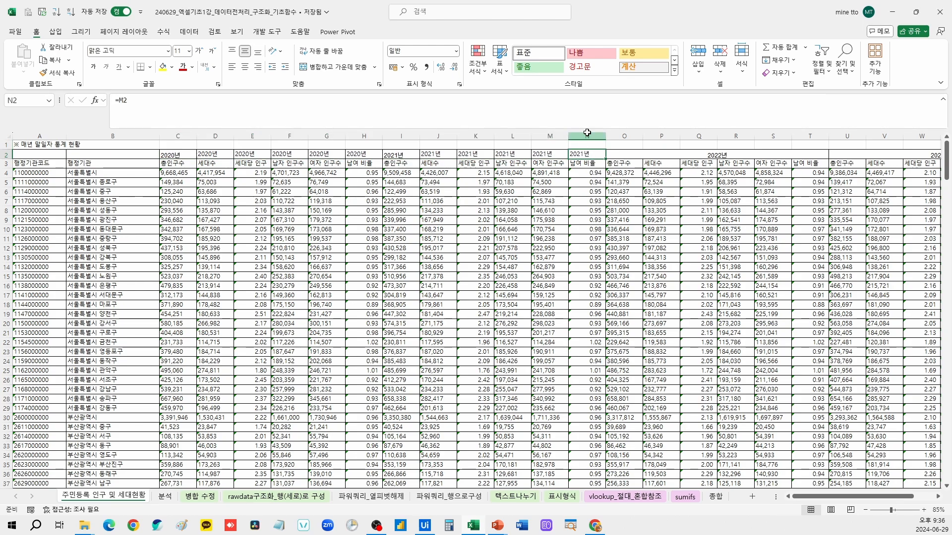
left_click(358, 134)
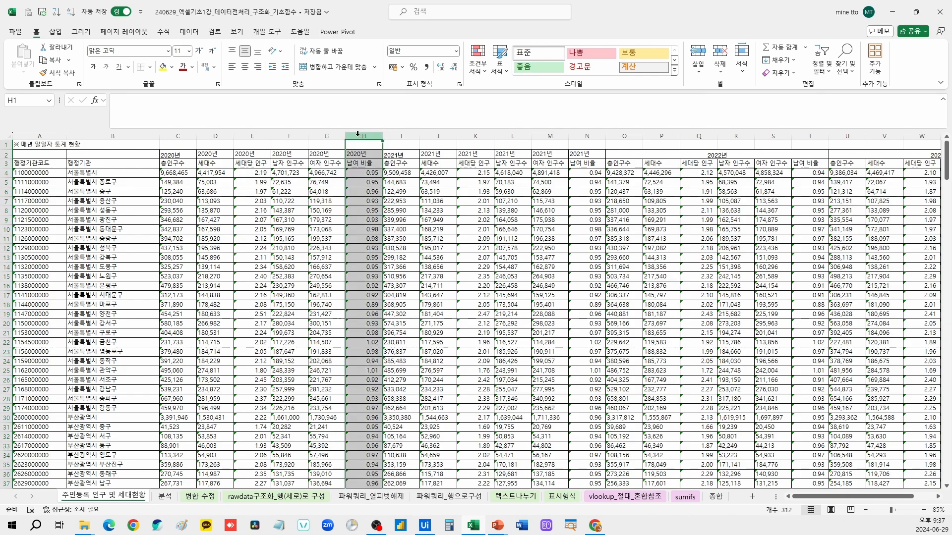
left_click(327, 135)
left_click(293, 135)
left_click(252, 134)
left_click(250, 181)
Undo the filled blanks and the unmerging of the 2020년 and 2021년 headings, and return to the 병합 수정 sheet
key("ctrl+z")
key("ctrl+z")
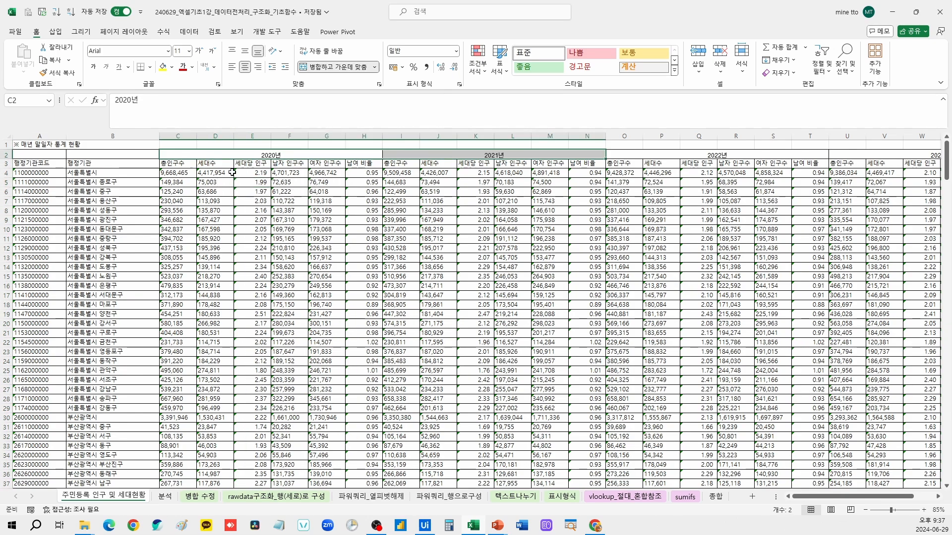
left_click_drag(353, 154, 488, 155)
key("ctrl+shift+m")
left_click(211, 497)
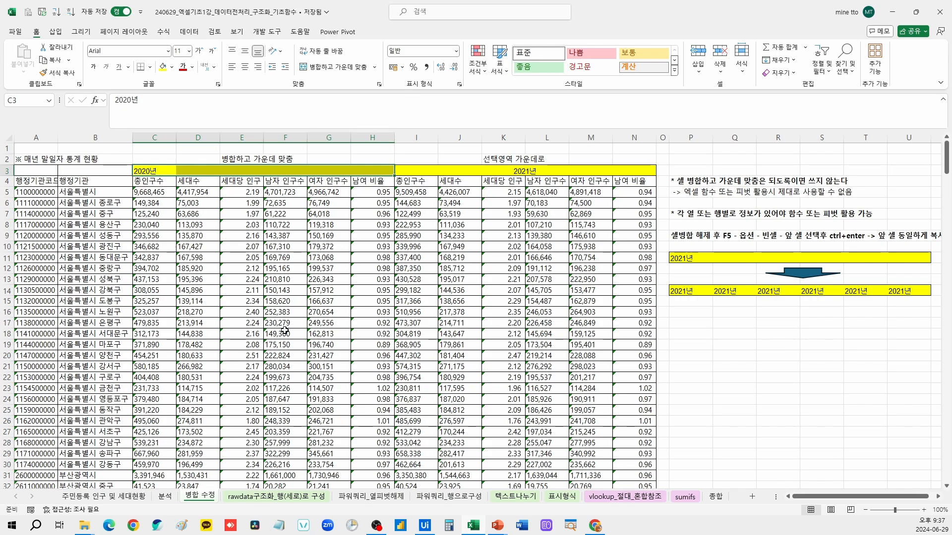
left_click(372, 323)
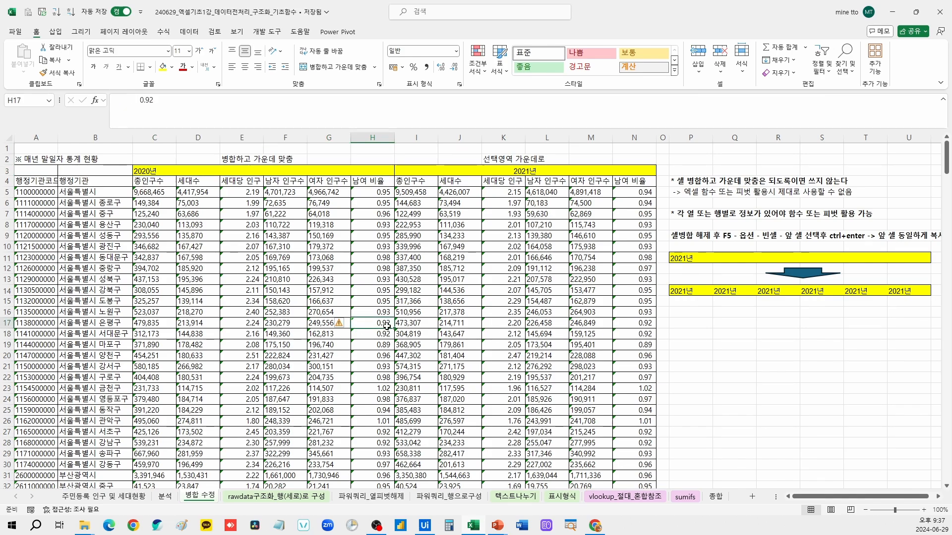
On the rawdata구조화_행(세로)로 구성 sheet, examine the horizontal year headings, the vertical 연도 column and the notes on restructuring columns into rows
left_click(247, 497)
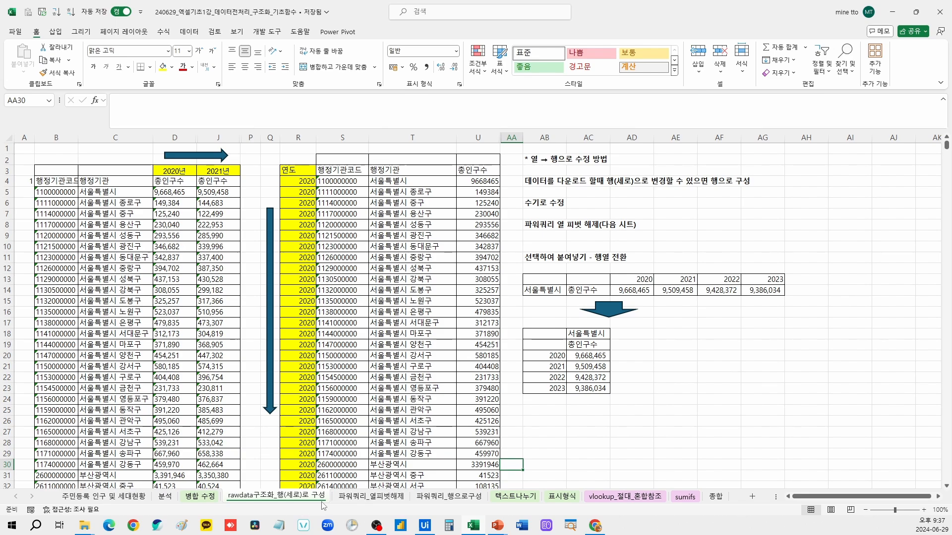
left_click(176, 173)
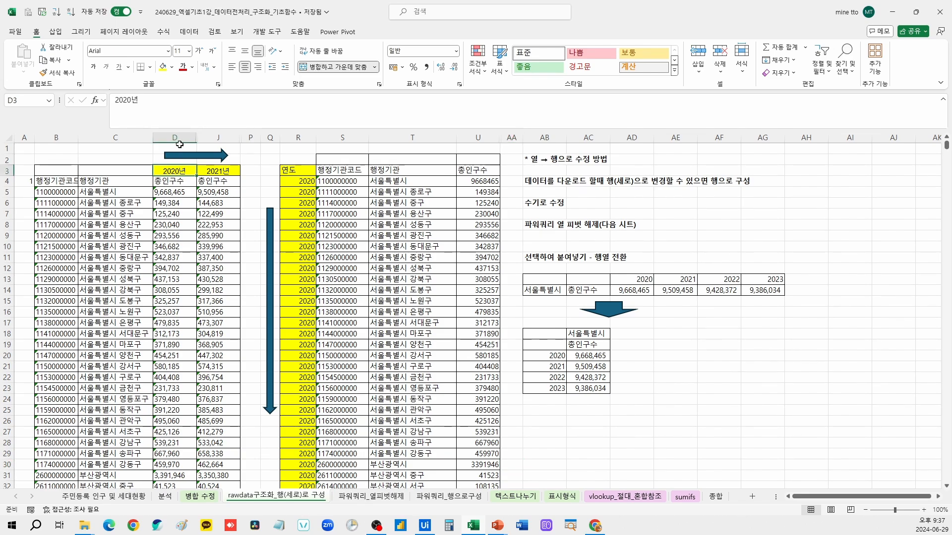
left_click_drag(177, 139, 213, 137)
left_click_drag(176, 173, 218, 170)
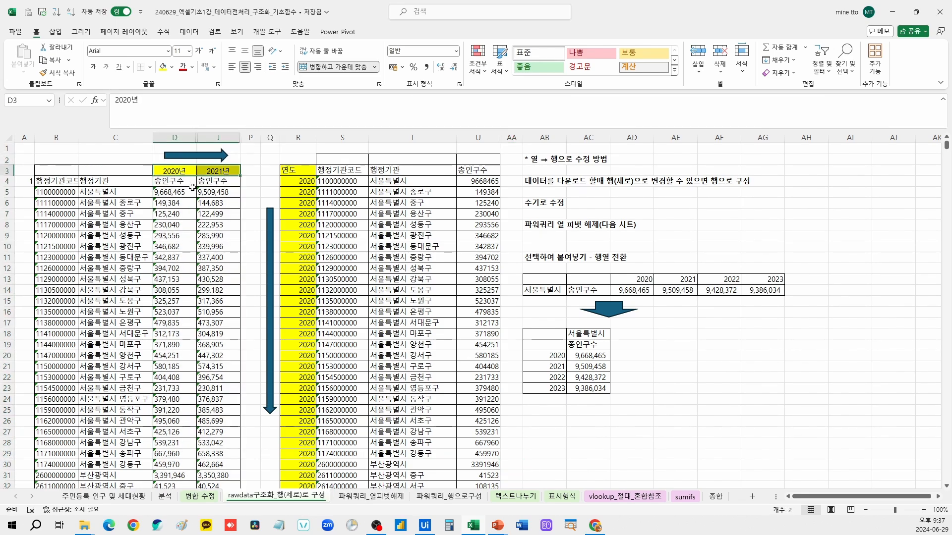
left_click_drag(290, 170, 291, 399)
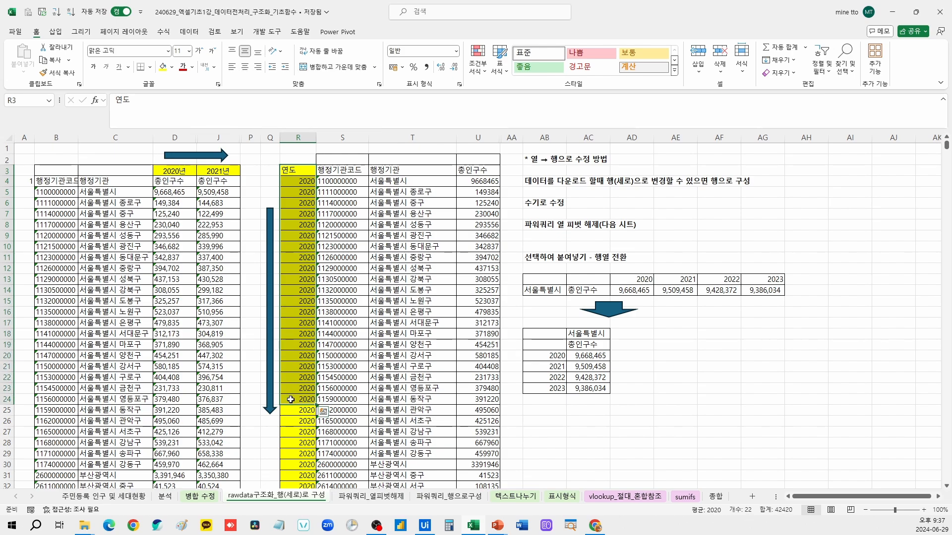
left_click(374, 335)
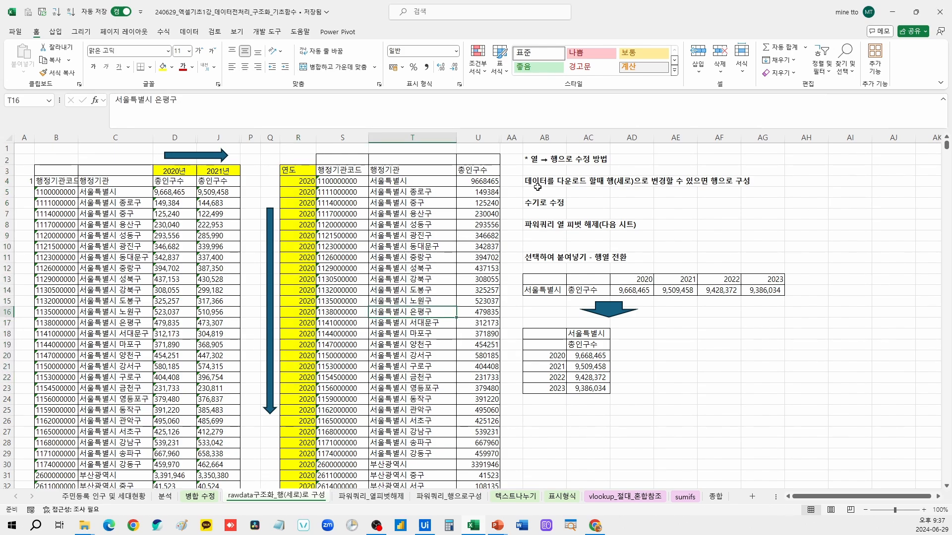
left_click(544, 225)
left_click(543, 183)
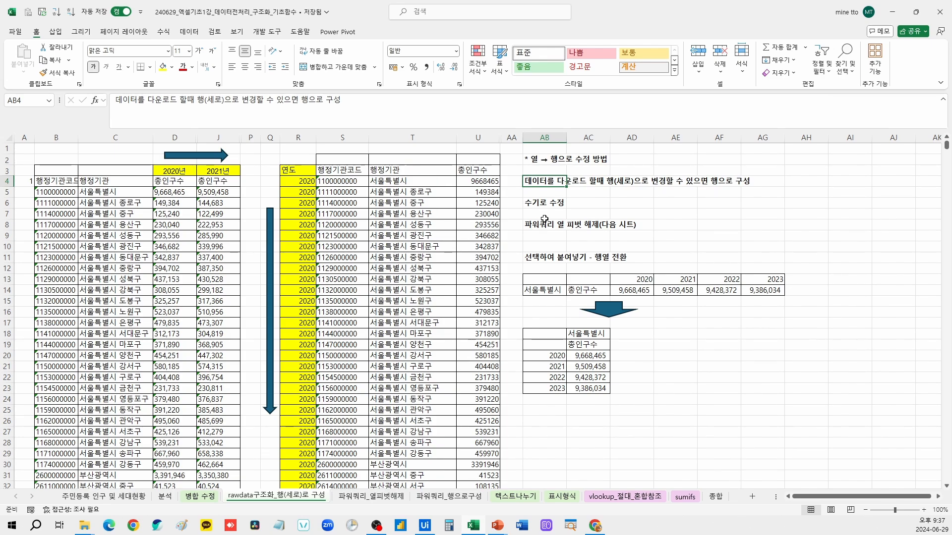
Compare the row-structured table starting at R3 with the original table starting at B3 and its year columns D and J
left_click_drag(292, 171, 434, 371)
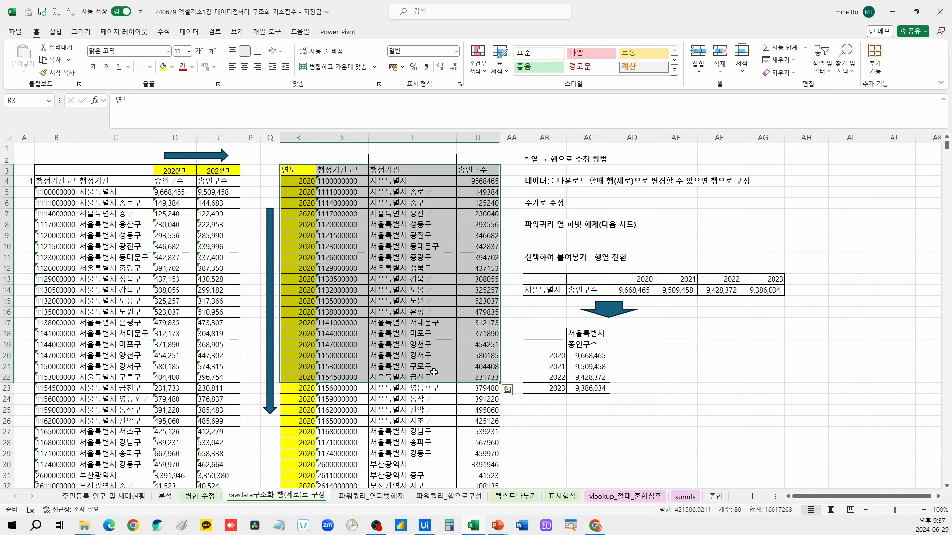
left_click_drag(56, 171, 207, 304)
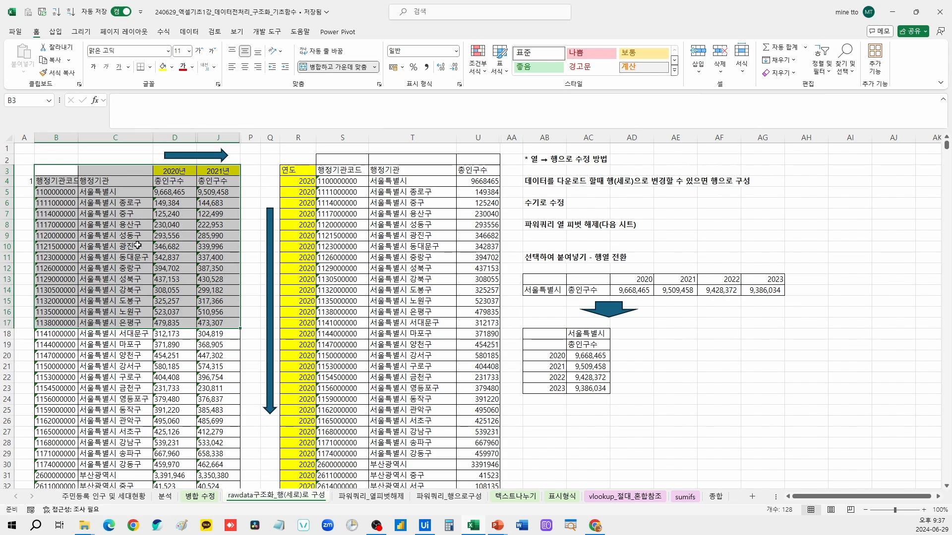
left_click_drag(174, 138, 218, 137)
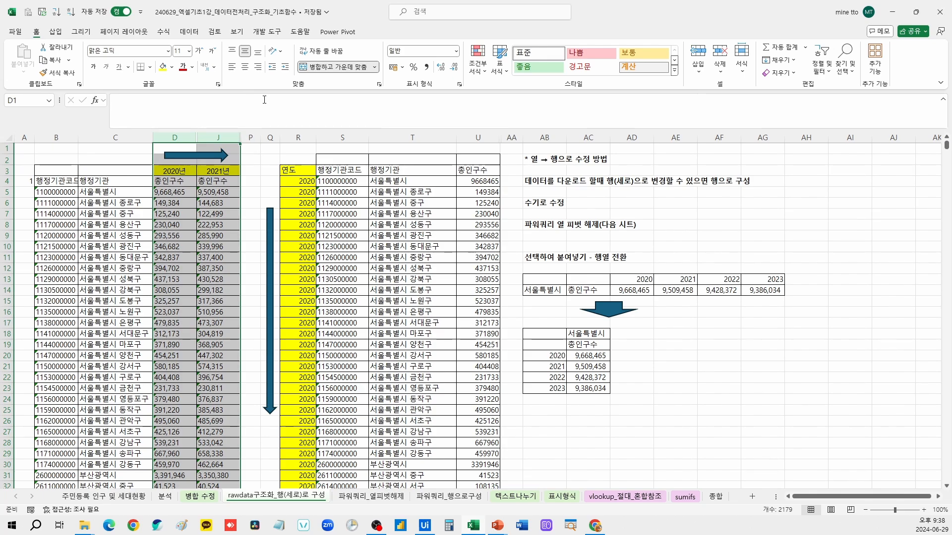
left_click_drag(298, 171, 456, 383)
left_click(420, 423)
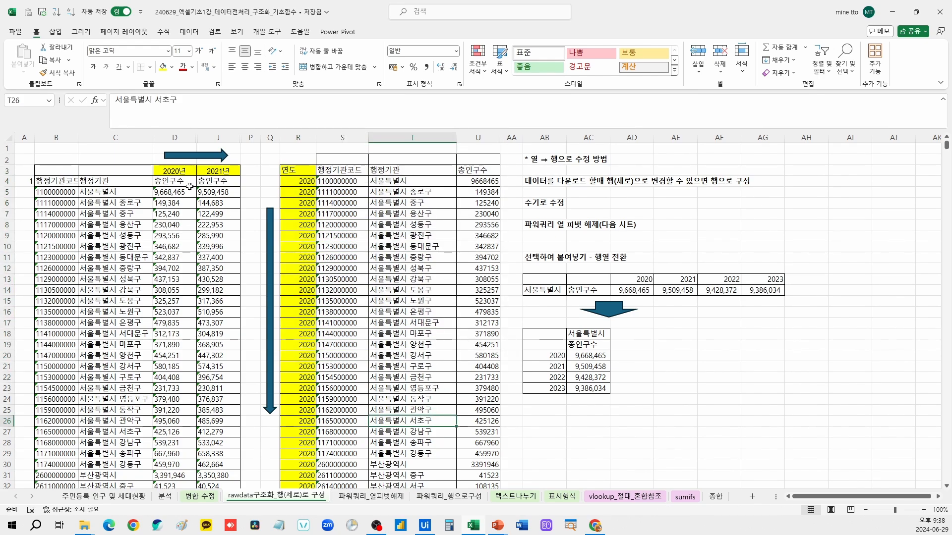
left_click(175, 203)
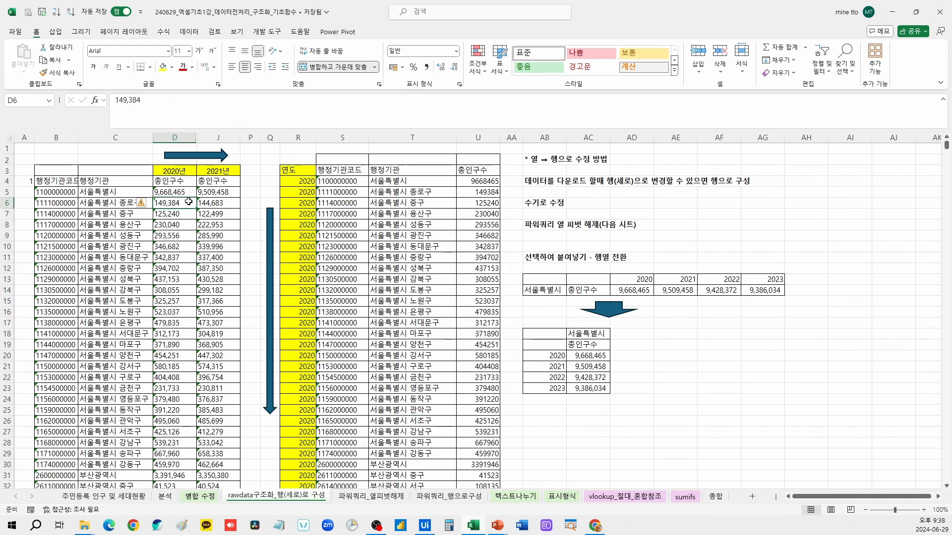
Enter 2020 in A5 as the year for the first data row of the original table
left_click(216, 190)
key("Left")
key("Left")
key("Left")
key("Left")
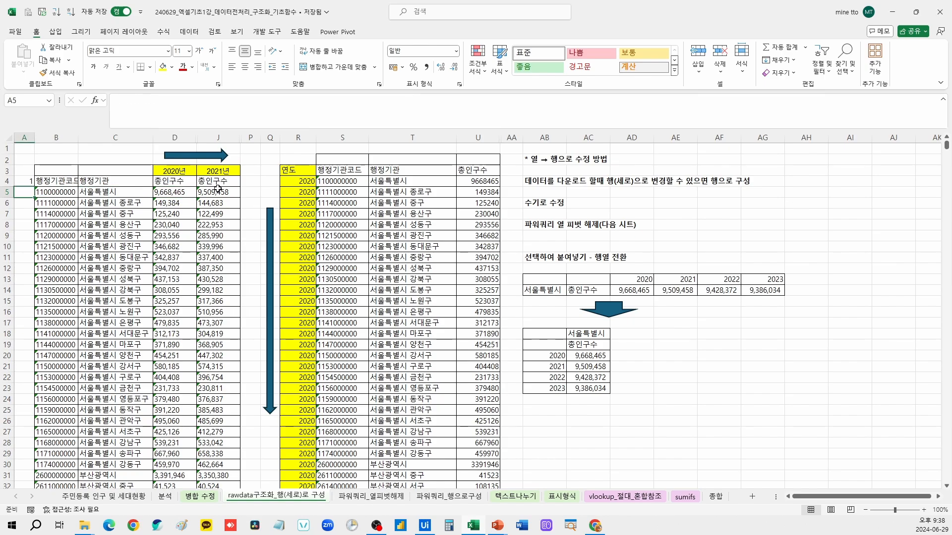
key("Right")
key("Right")
key("Right")
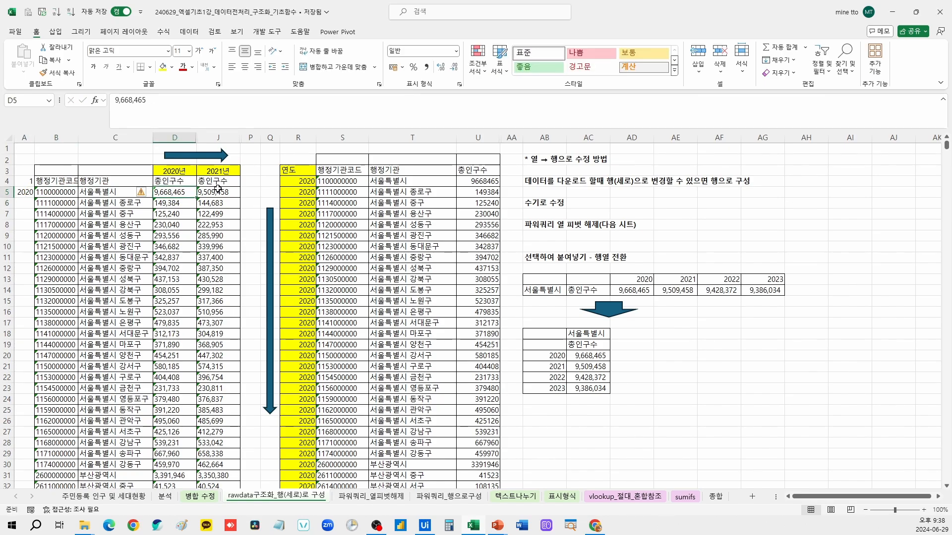
Enter 2021 in A315, directly below the last row of the original table
key("ctrl+Down")
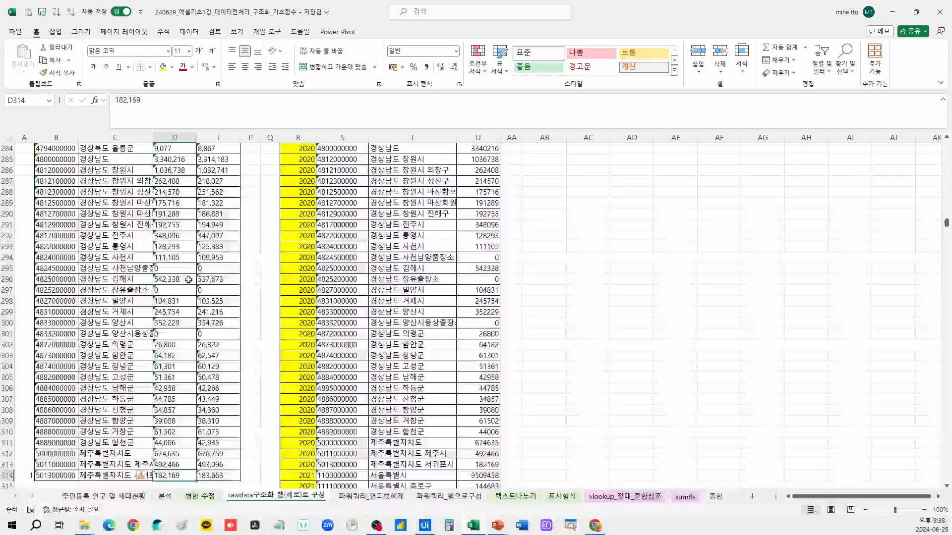
key("Left")
key("Left")
key("Left")
key("Down")
type("2021")
key("Right")
key("Right")
key("Right")
key("Up")
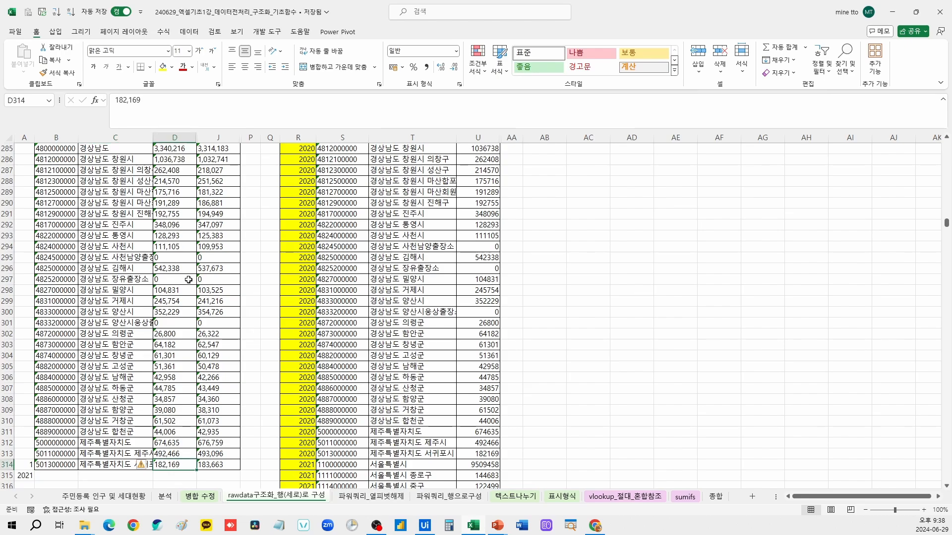
Copy the 2021년 population values from J5:J314 and paste them below the 2020년 values at D315
key("Right")
key("ctrl+Up")
key("Down")
key("Down")
key("ctrl+shift+Down")
key("ctrl+c")
key("Left")
key("Down")
key("ctrl+Down")
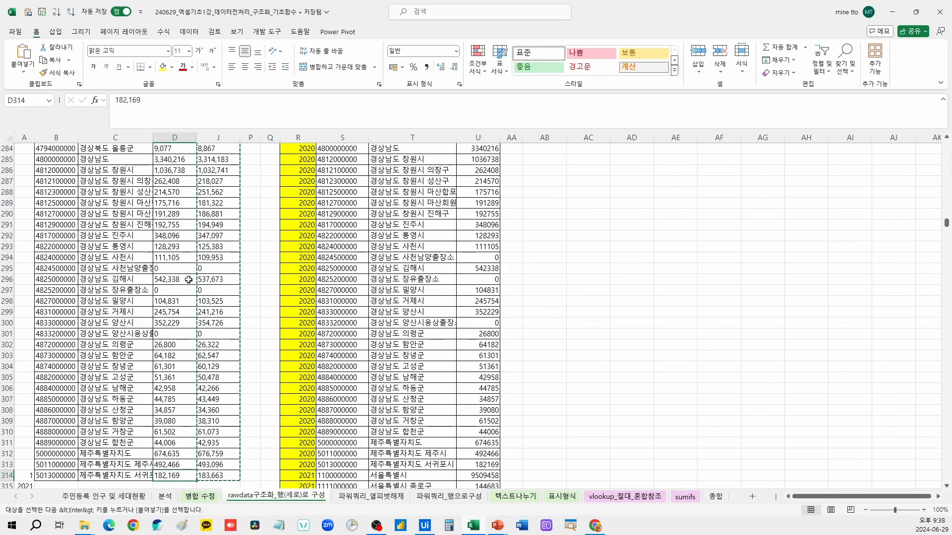
key("Down")
key("ctrl+v")
key("Escape")
key("ctrl+Home")
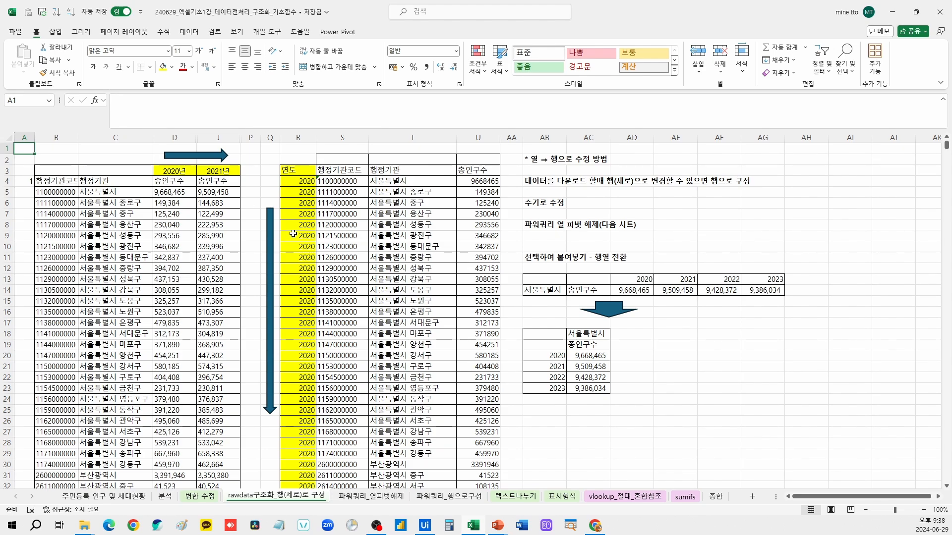
Review the 수기로 수정 and 파워쿼리 열 피벗 해제(다음 시트) notes, and open the 파워쿼리_열피벗해제 sheet
left_click(544, 203)
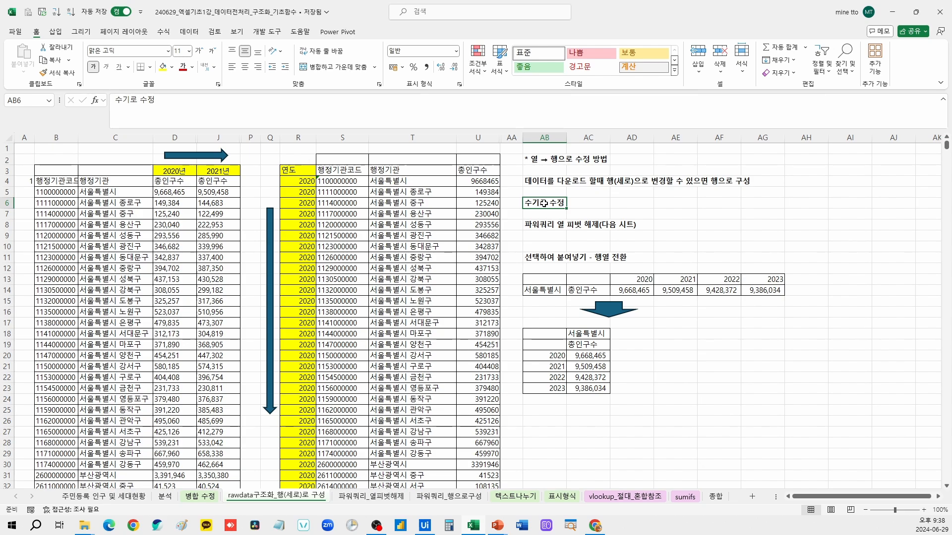
left_click(540, 225)
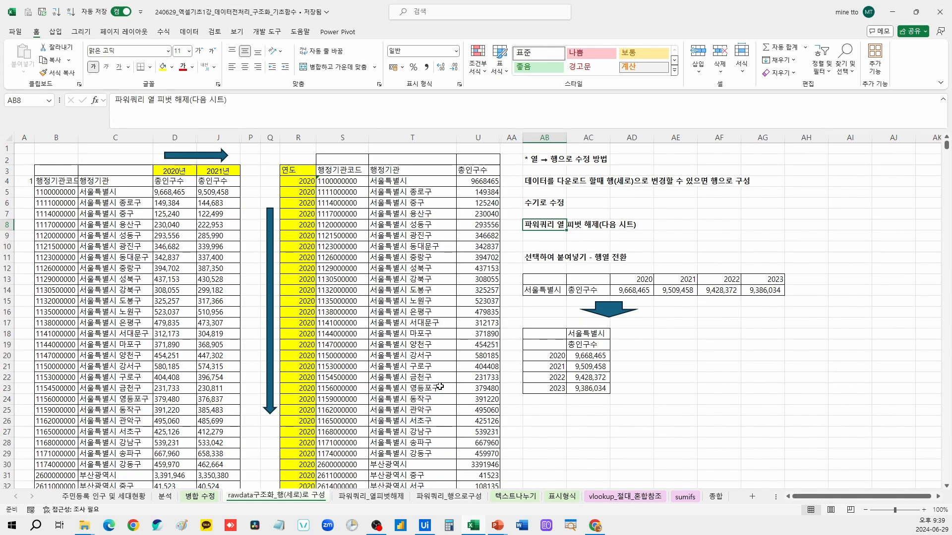
left_click(390, 496)
Examine the table's header rows and yearly columns on the 파워쿼리_열피벗해제 sheet, and open the 파워쿼리_행으로구성 sheet for comparison
left_click(176, 276)
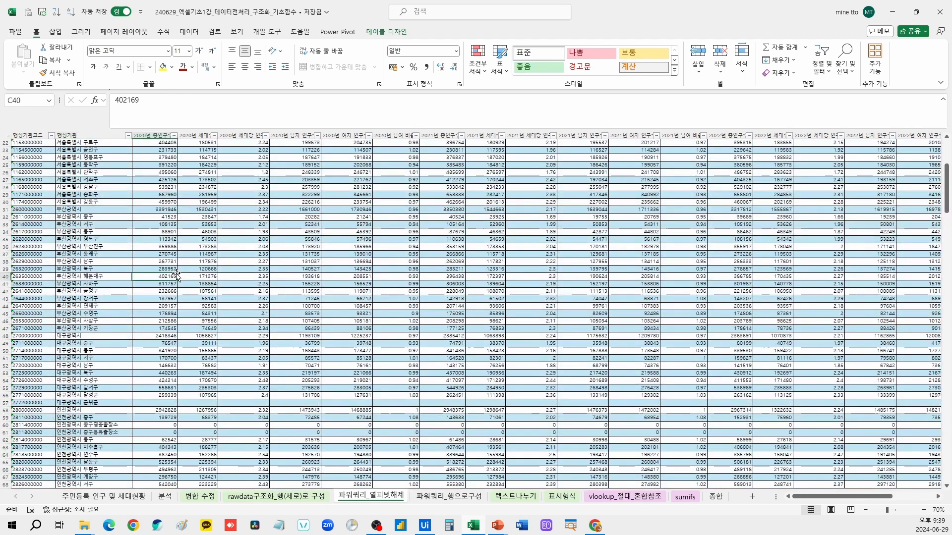
key("ctrl+Up")
key("ctrl+Up")
key("Left")
key("Left")
key("Down")
key("Down")
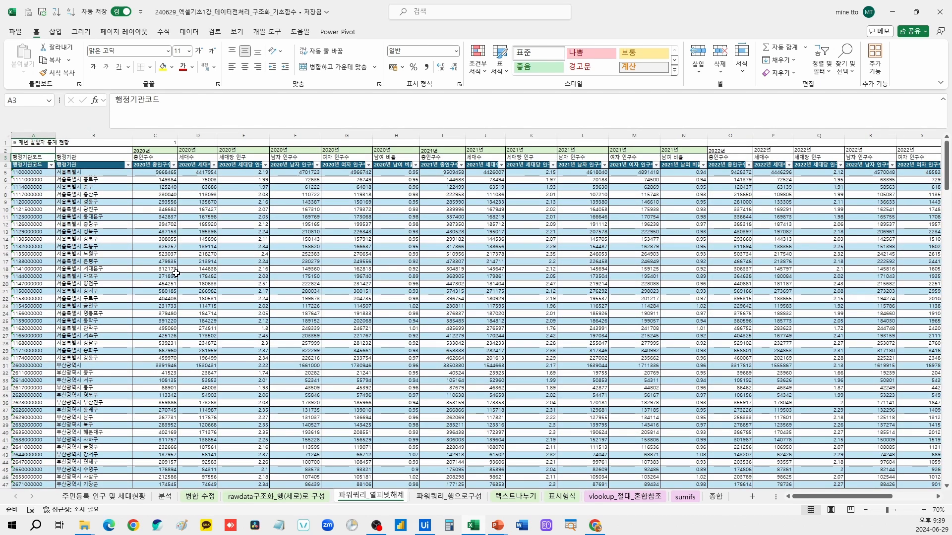
left_click(331, 306)
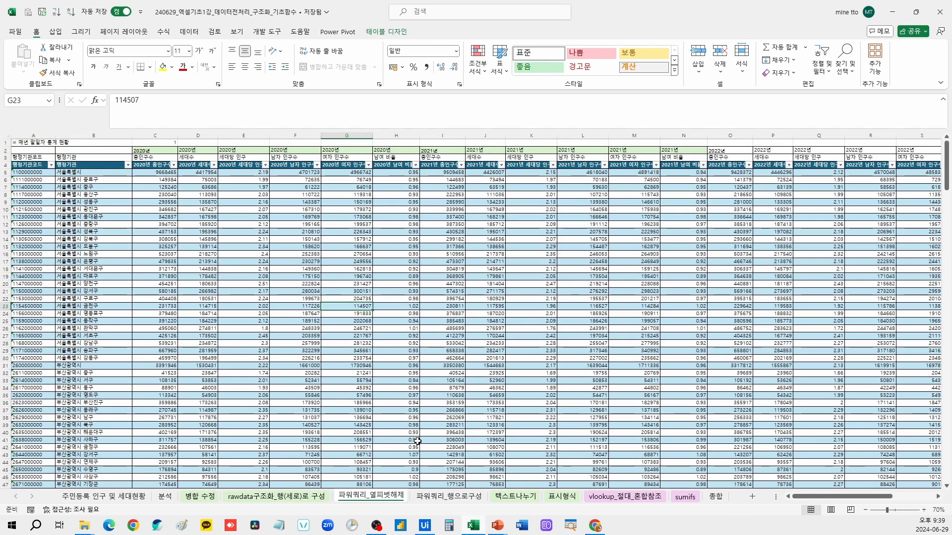
left_click_drag(33, 166, 441, 292)
left_click(379, 307)
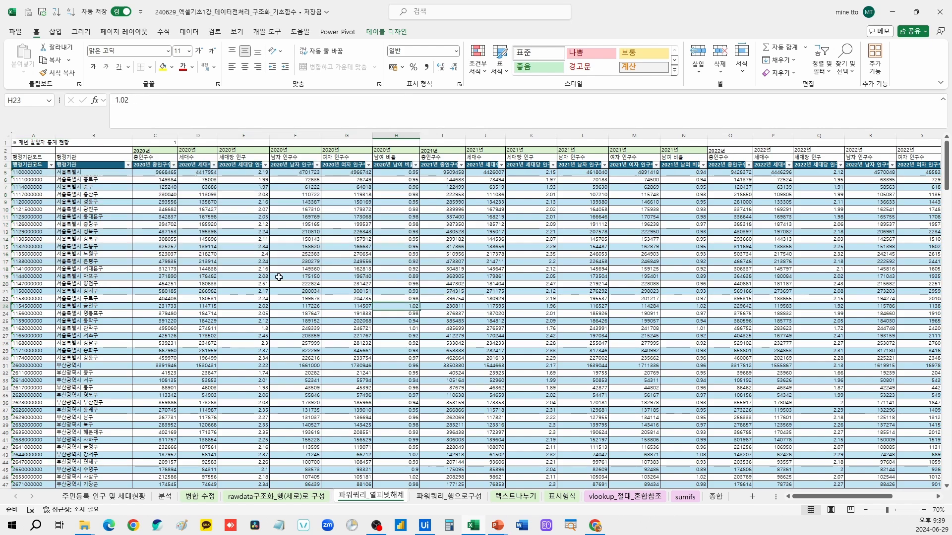
left_click(449, 497)
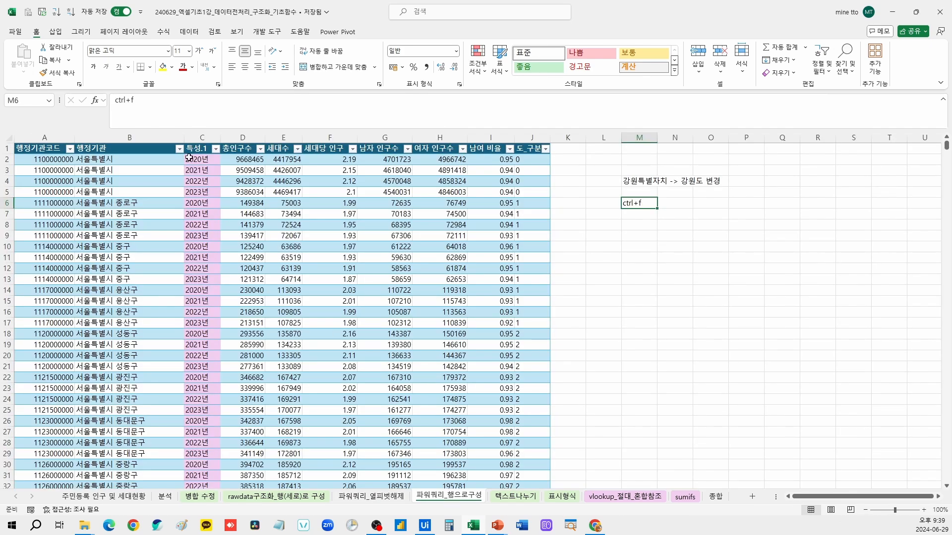
Compare the yearly column headers on the 파워쿼리_열피벗해제 sheet with the 특성.1 year column on the 파워쿼리_행으로구성 sheet
left_click(198, 138)
left_click(372, 496)
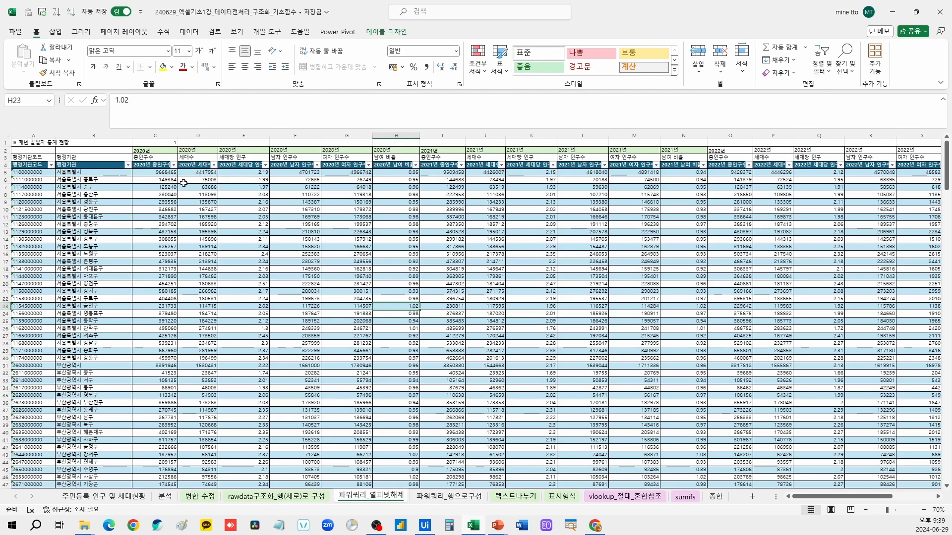
left_click_drag(151, 153, 731, 154)
left_click(452, 496)
left_click(197, 136)
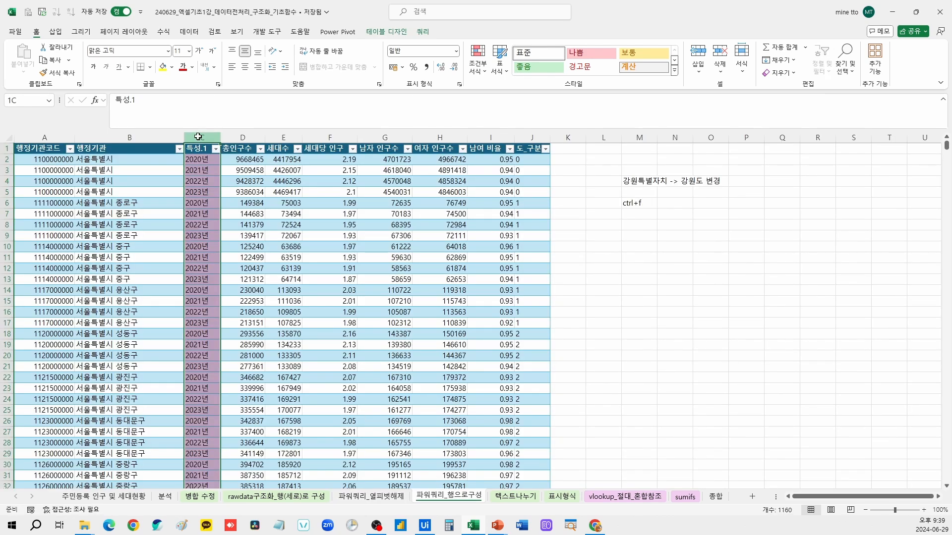
left_click_drag(198, 181, 203, 268)
left_click(209, 163)
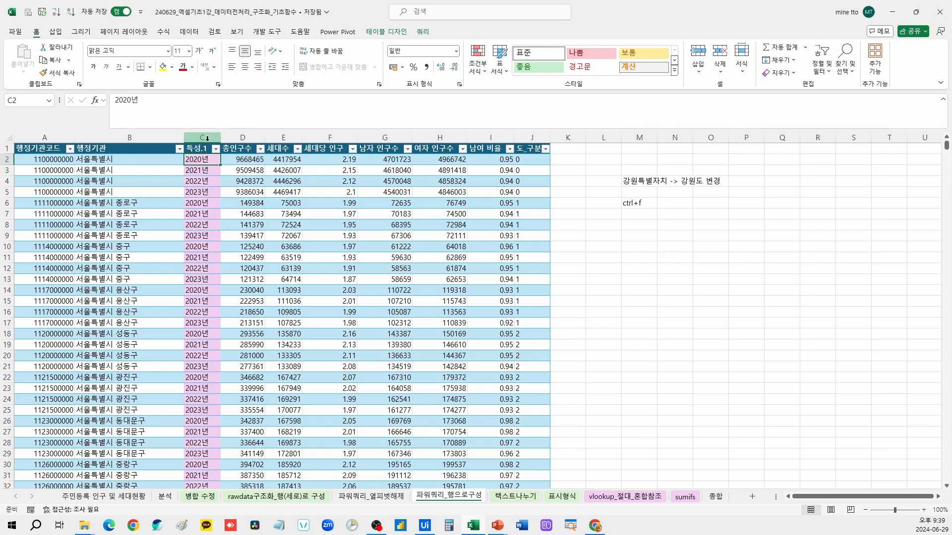
left_click_drag(210, 163, 211, 410)
left_click(309, 323)
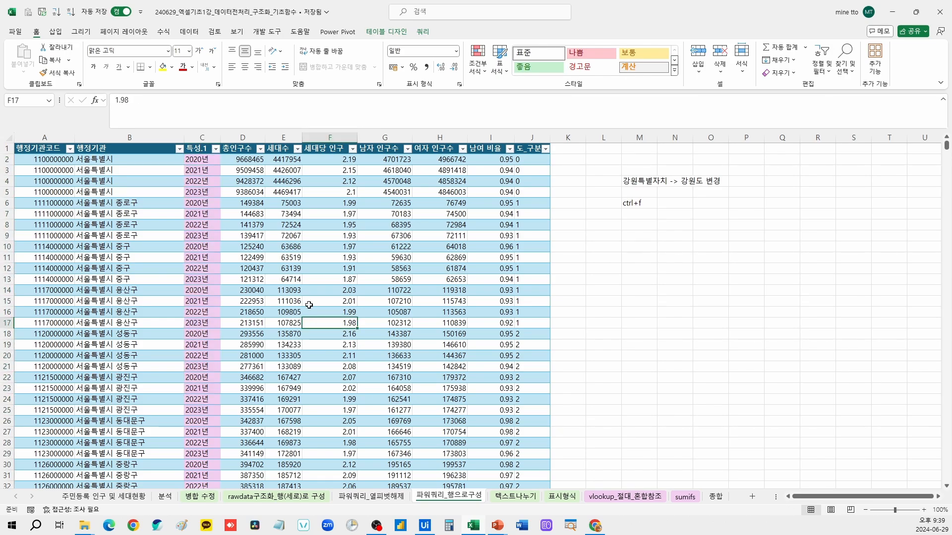
Copy the 주민등록 인구 및 세대현황 sheet into a new workbook
left_click(369, 496)
left_click(297, 496)
left_click(108, 496)
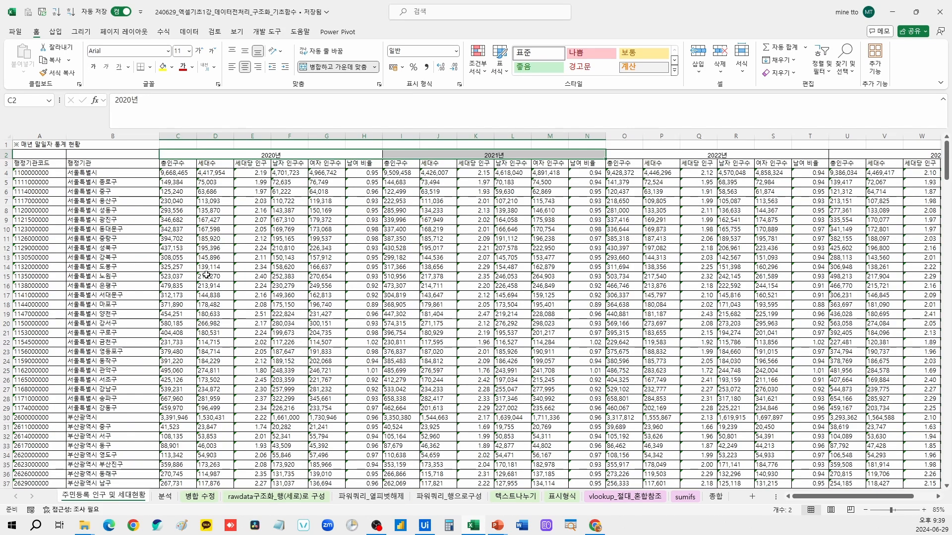
key("Left")
right_click(141, 495)
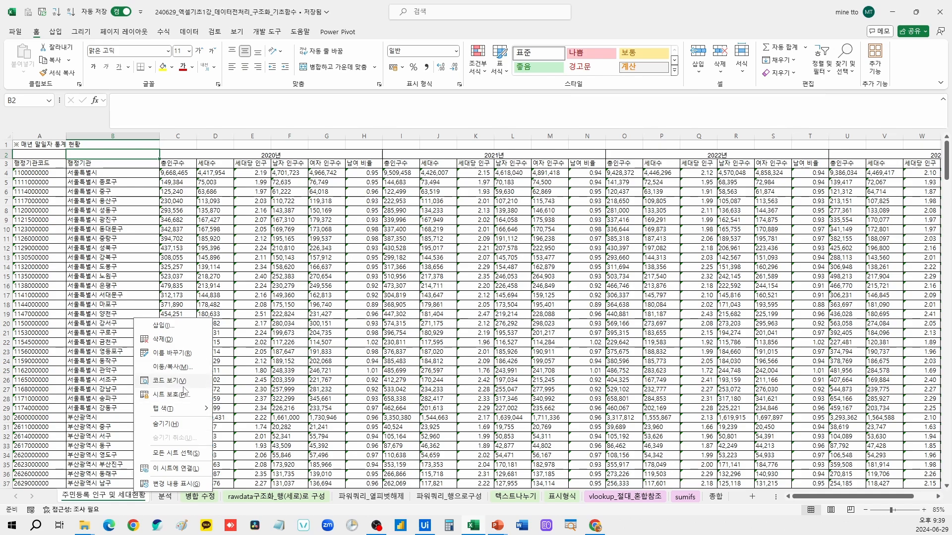
left_click(182, 367)
left_click(246, 340)
left_click(174, 347)
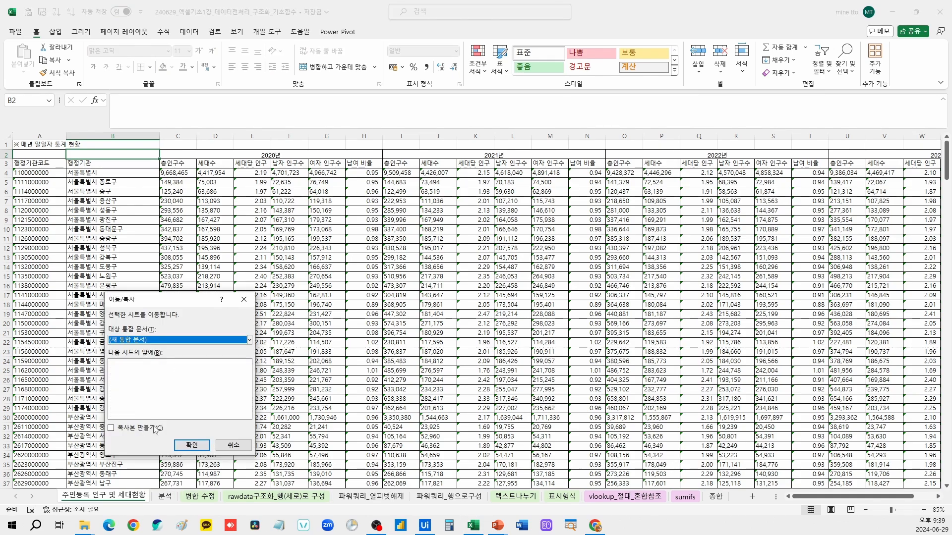
left_click(155, 429)
left_click(192, 445)
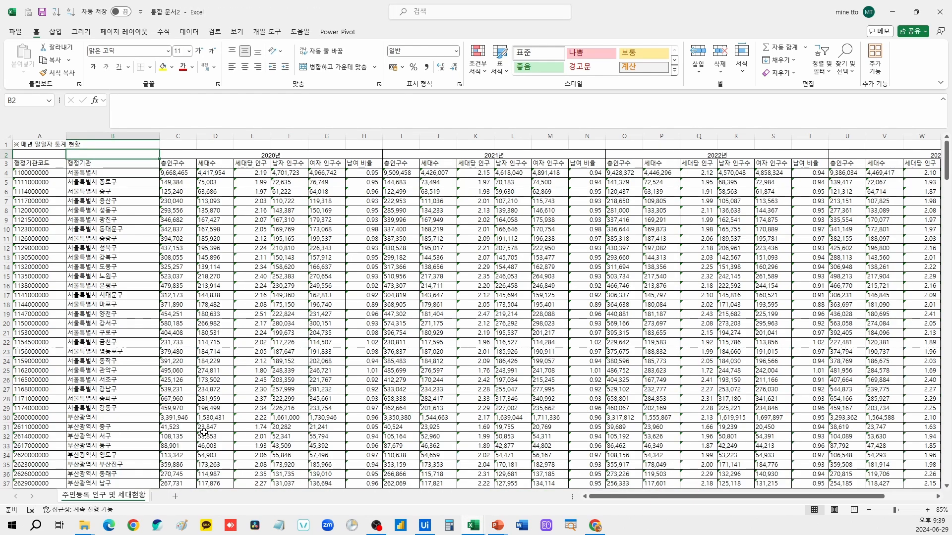
Unmerge the year headings from 2020년 to 2023년 in row 2
left_click(247, 155)
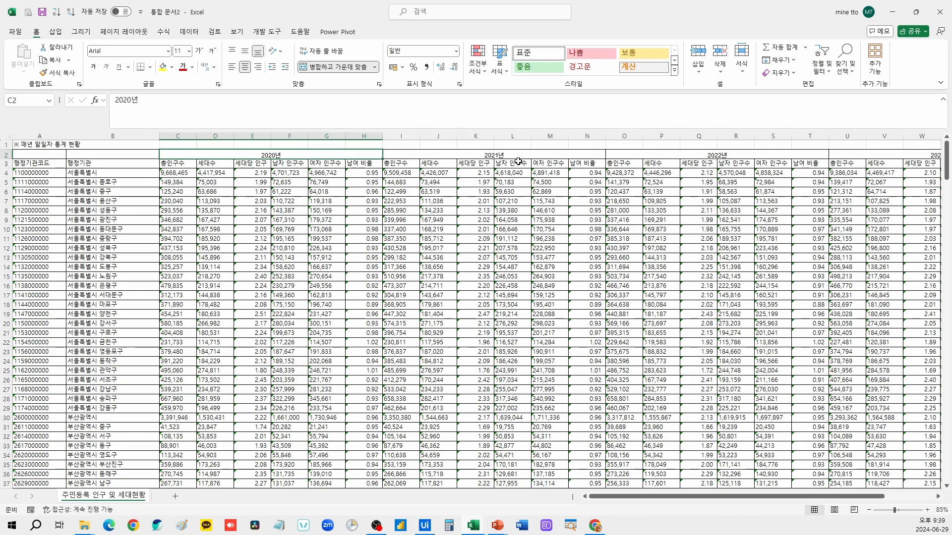
key("shift+Right")
key("shift+Right")
key("shift+Right")
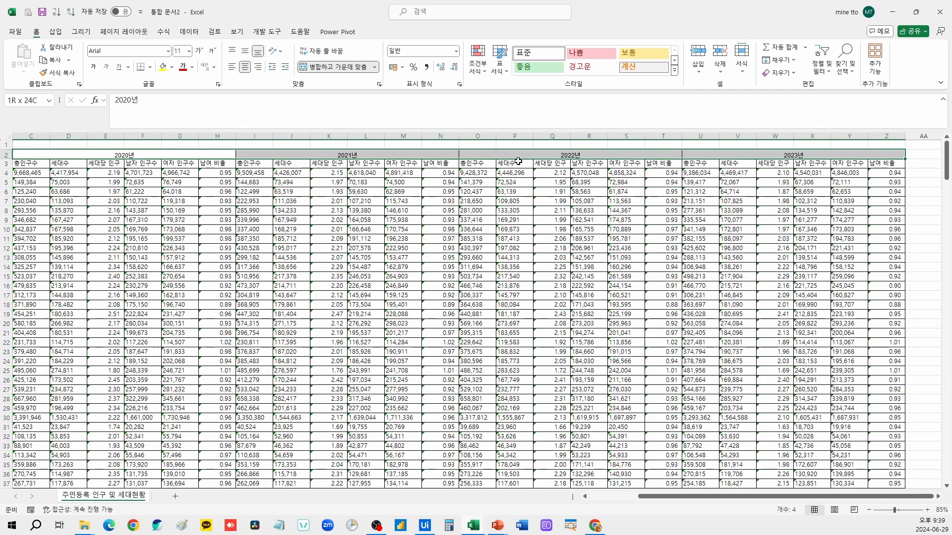
left_click(352, 73)
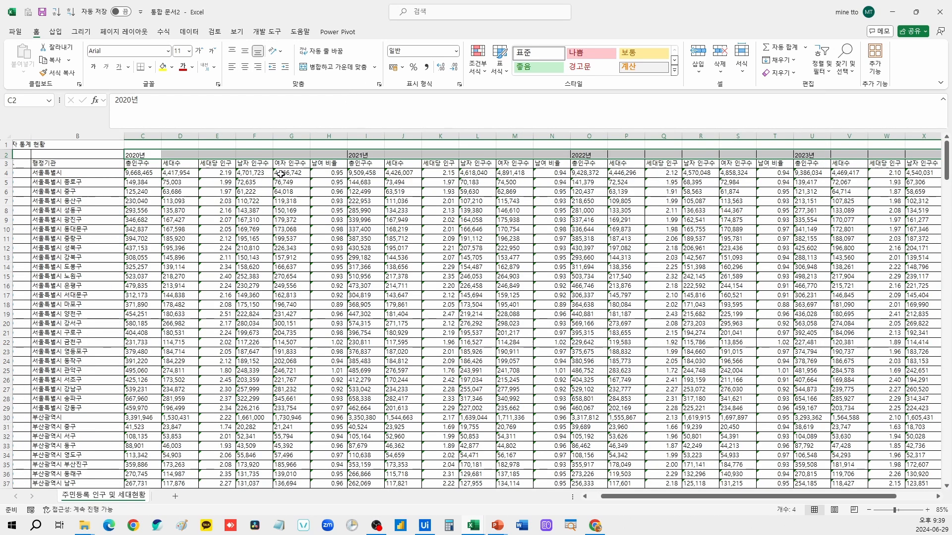
Select only the blank cells among the unmerged year headings and fill them all with a reference to the cell on their left, =C2
scroll(365, 292, "left", 3)
key("ctrl+g")
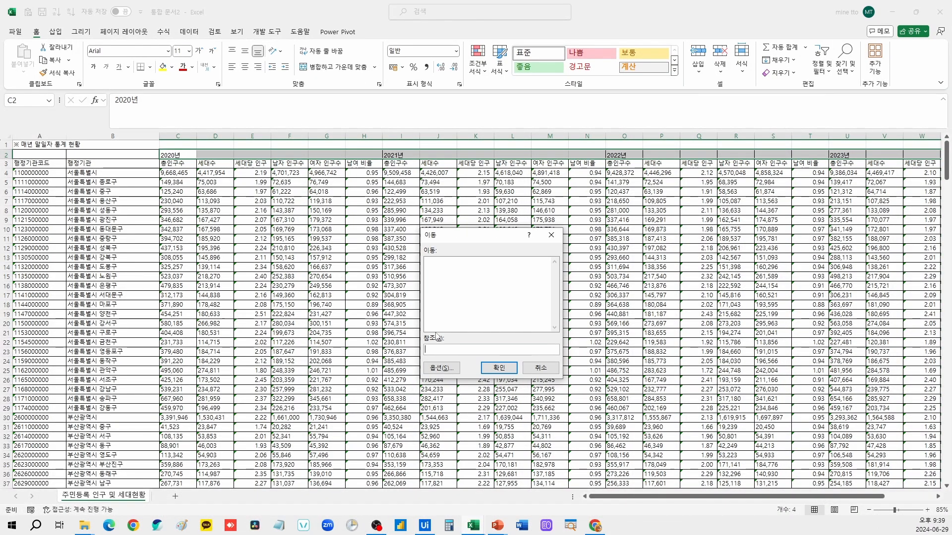
left_click(441, 367)
left_click(405, 322)
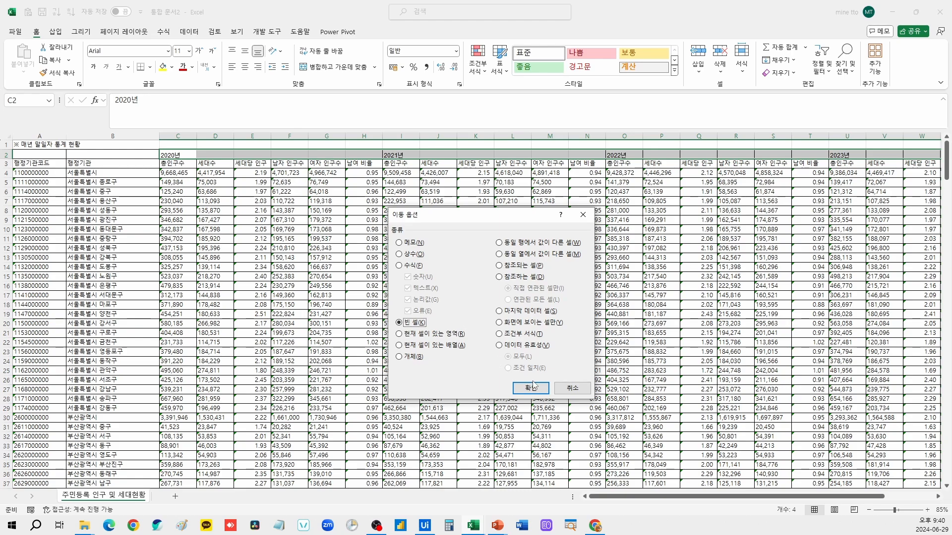
left_click(533, 385)
type("=")
key("Left")
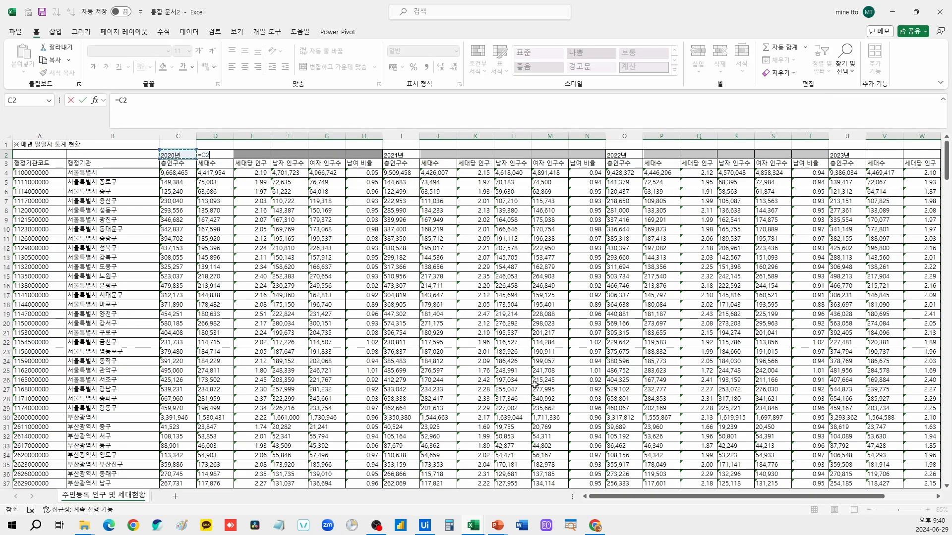
key("ctrl+Return")
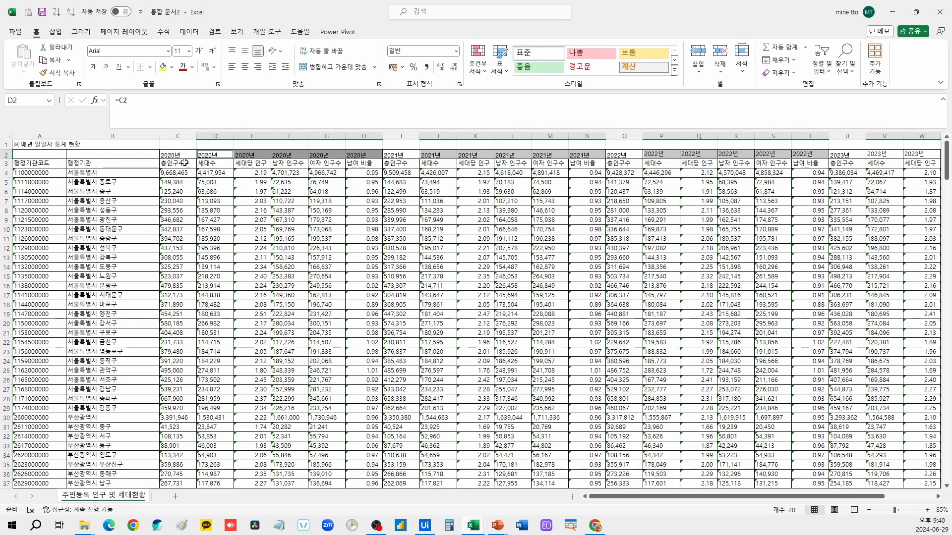
Highlight the original year heading cells C2, I2 and O2 with yellow fill
left_click(170, 155)
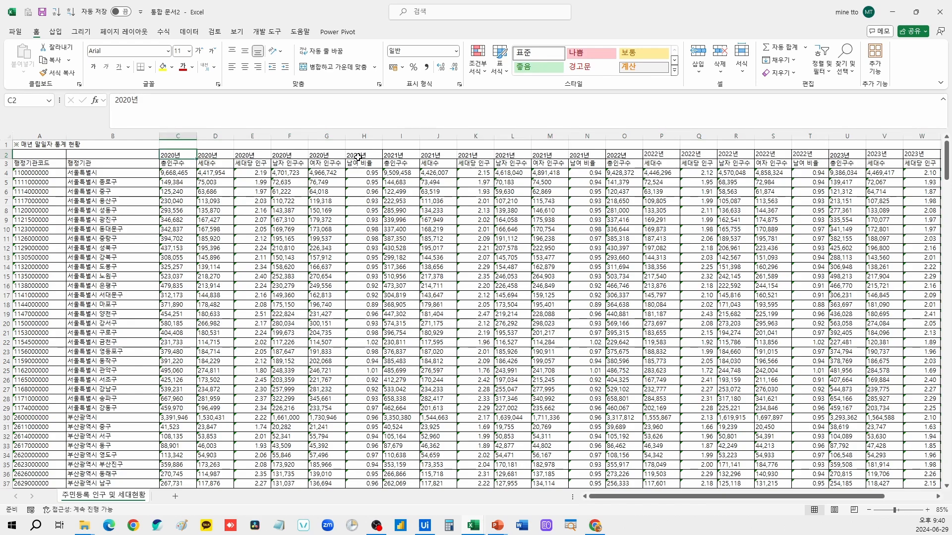
left_click(401, 155, "ctrl")
left_click(624, 155, "ctrl")
left_click(163, 67)
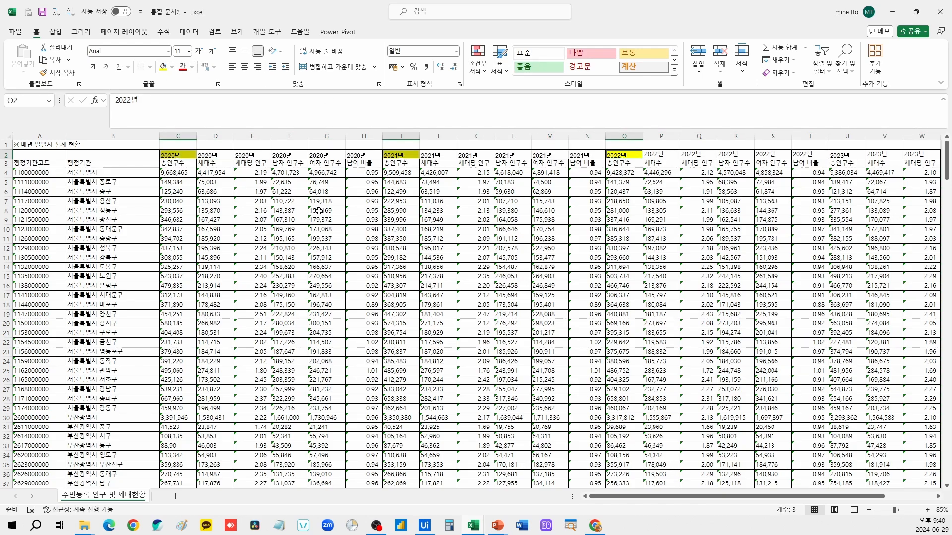
left_click(318, 211)
Insert an empty row above row 4 and copy the 행정기관코드 and 행정기관 headings into A4:B4
left_click(3, 171)
right_click(3, 171)
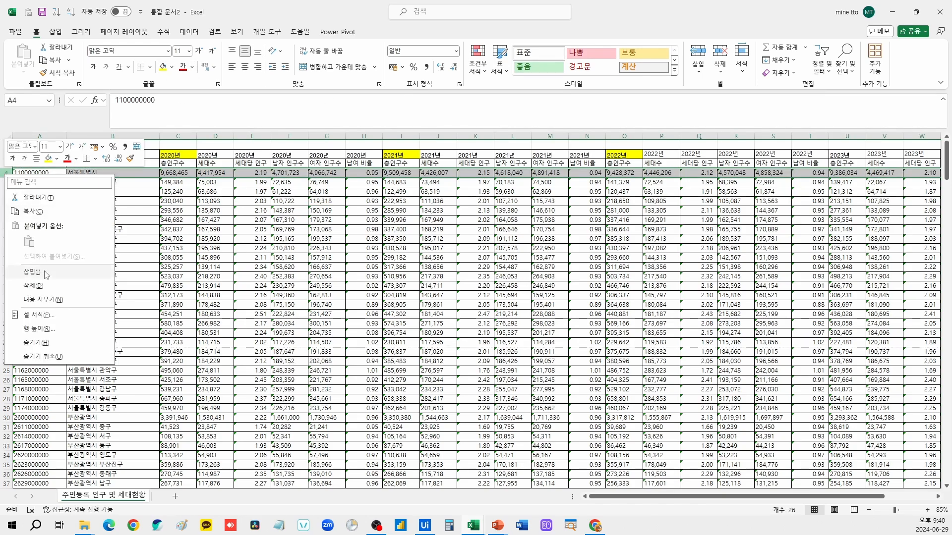
left_click(54, 272)
left_click_drag(35, 164, 79, 164)
key("ctrl+c")
left_click(48, 174)
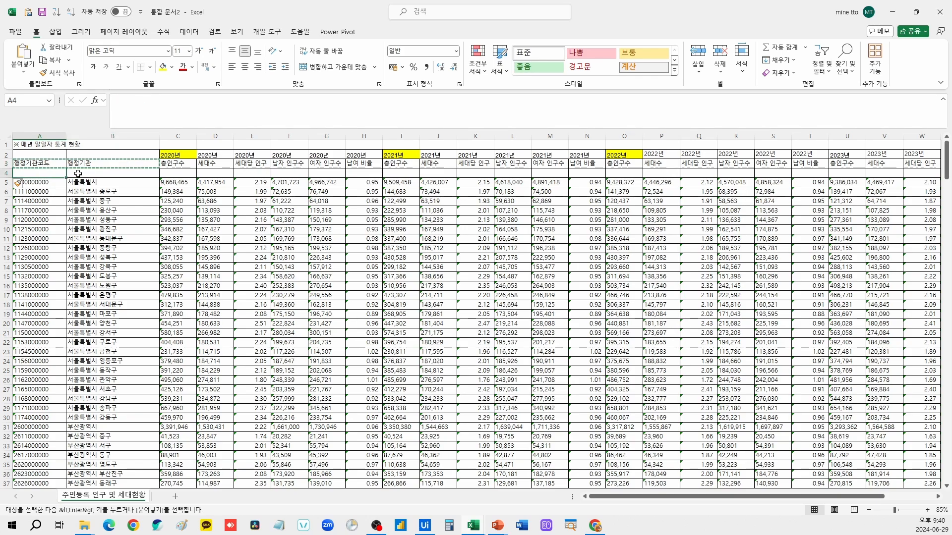
key("ctrl+v")
Enter =C2&"_"&C3 in C4 to join the year and item headings with an underscore
left_click(186, 174)
key("Escape")
type("=")
key("Up")
key("Up")
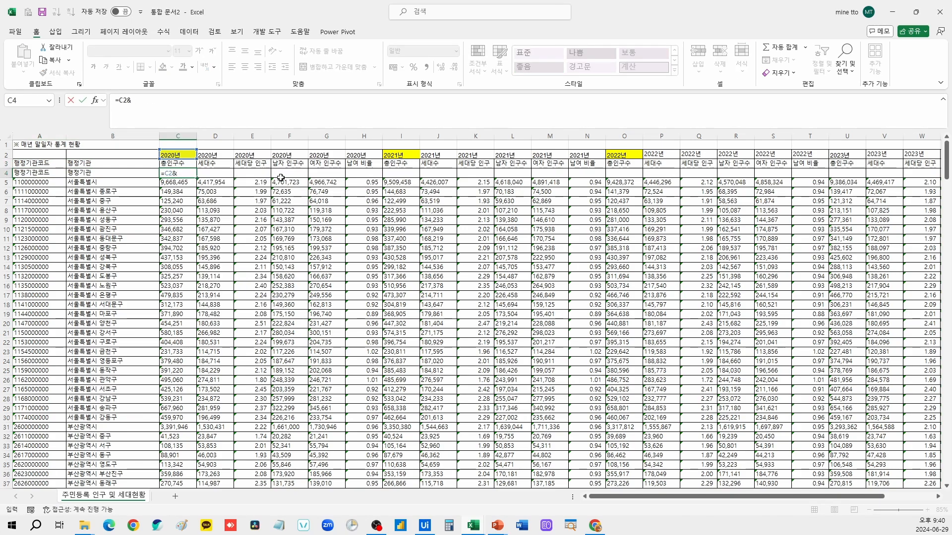
type("&\"_\"&")
key("Up")
key("ctrl+Return")
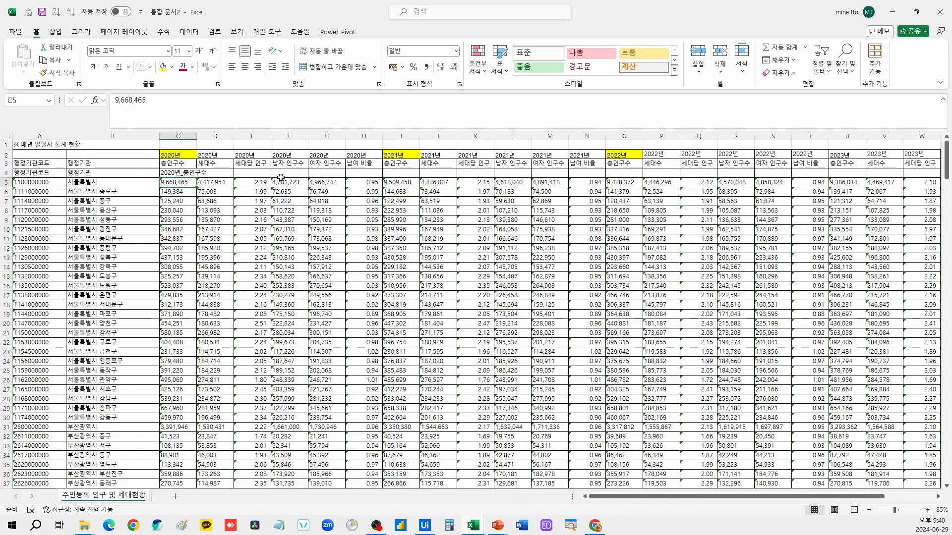
Fill the combined heading formula from C4 across row 4 to the table's last column
key("ctrl+c")
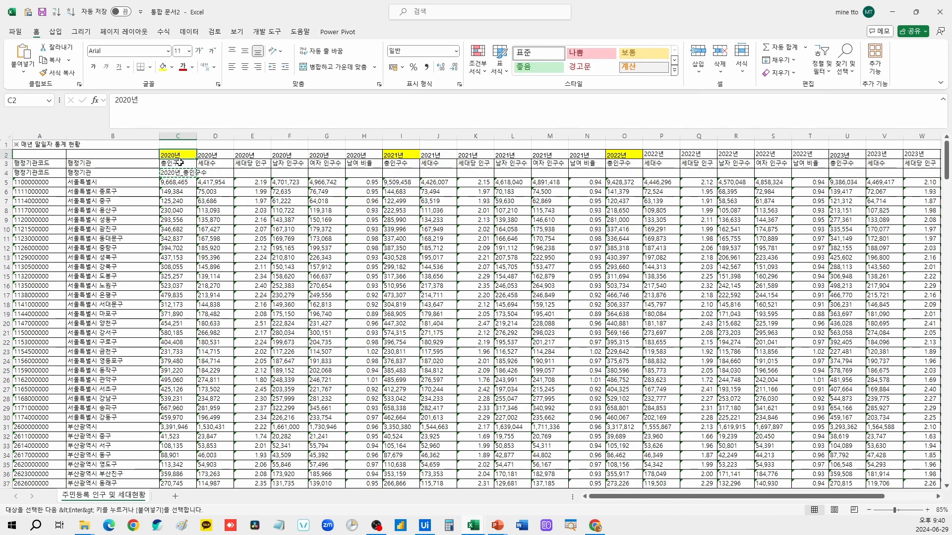
left_click_drag(196, 177, 843, 178)
scroll(788, 198, "left", 2)
left_click(213, 202)
Widen columns C and D so that their combined headings fit
left_click(182, 156)
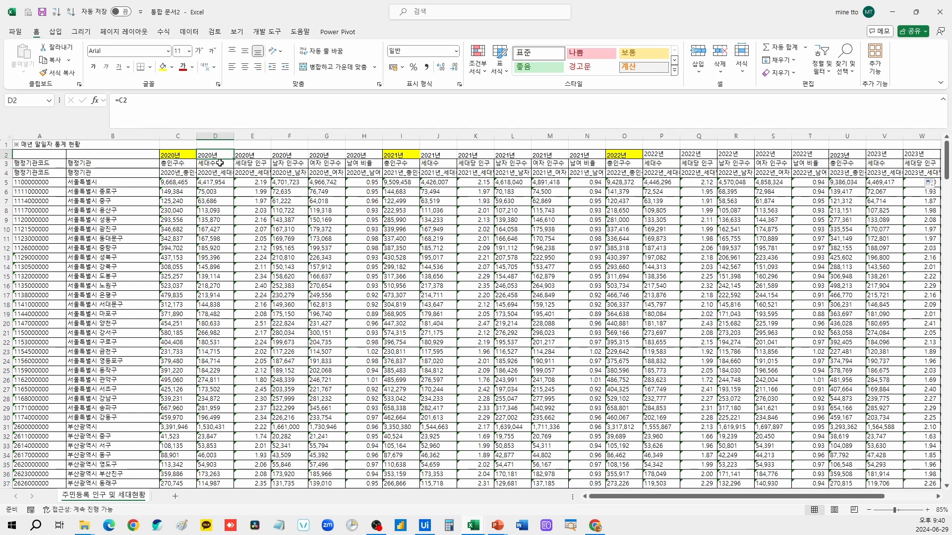
left_click(195, 172)
left_click_drag(196, 174, 214, 173)
left_click_drag(251, 136, 262, 136)
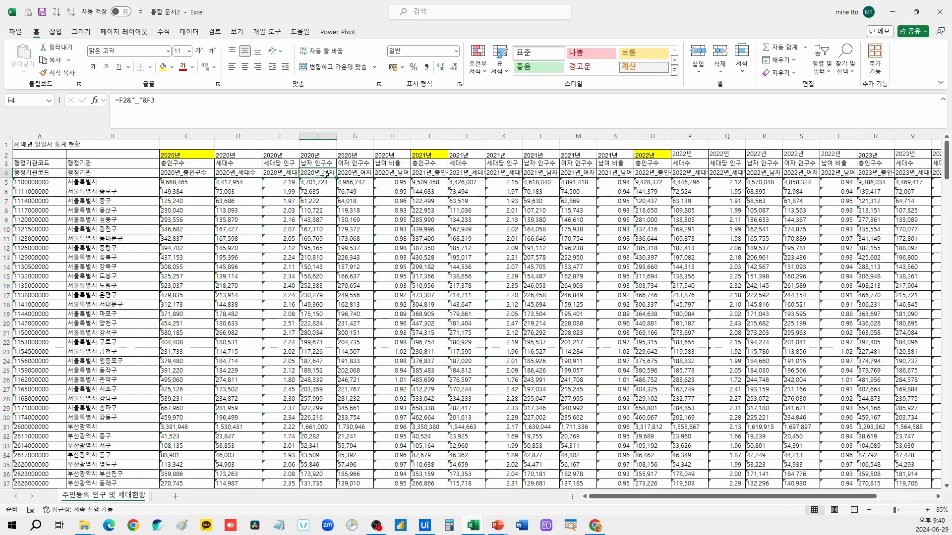
Convert the range A4:Z314 into a table with the header option enabled
left_click(58, 175)
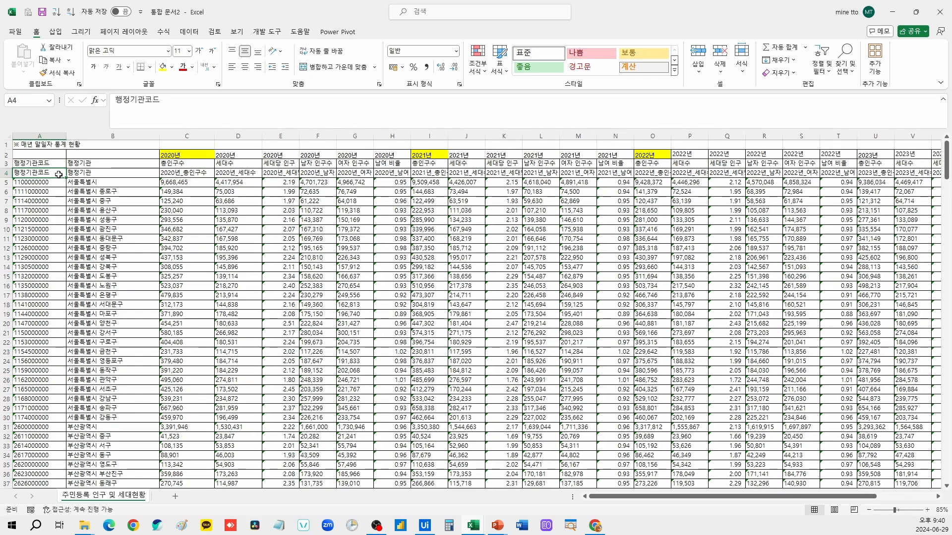
key("ctrl+shift+End")
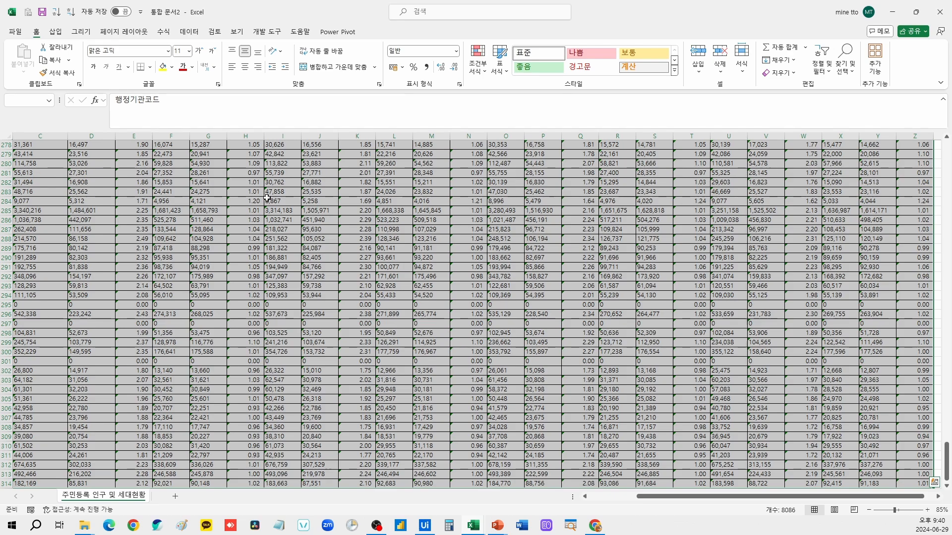
scroll(266, 198, "left", 2)
key("ctrl+BackSpace")
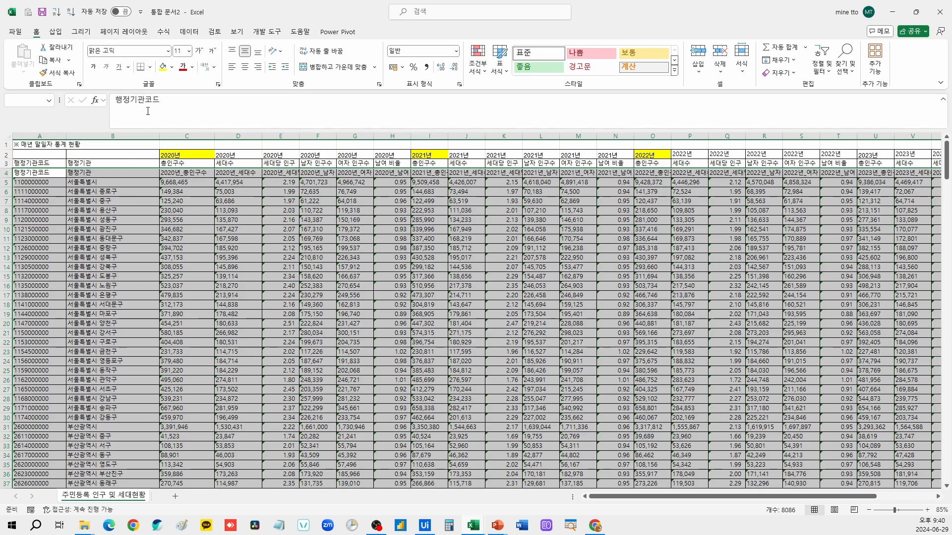
left_click(56, 34)
left_click(83, 59)
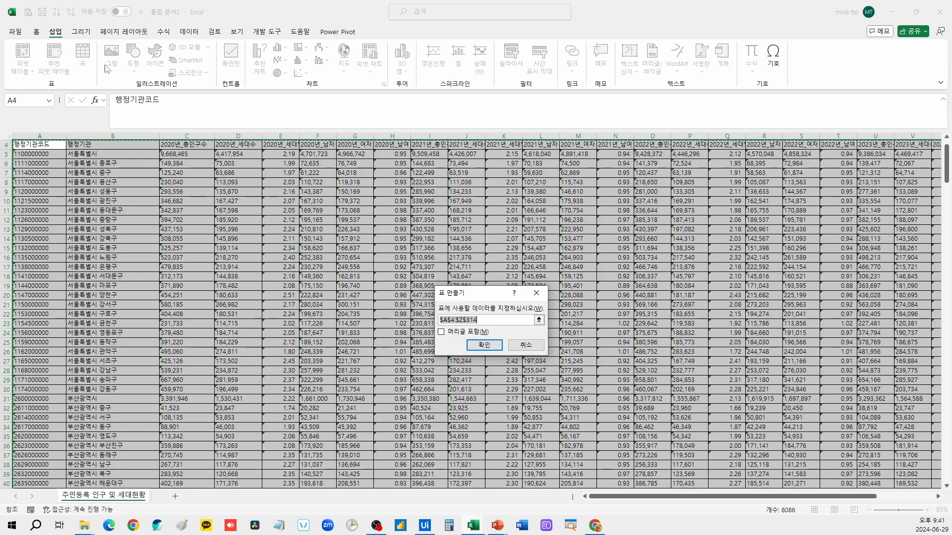
scroll(363, 299, "up", 1)
left_click(441, 331)
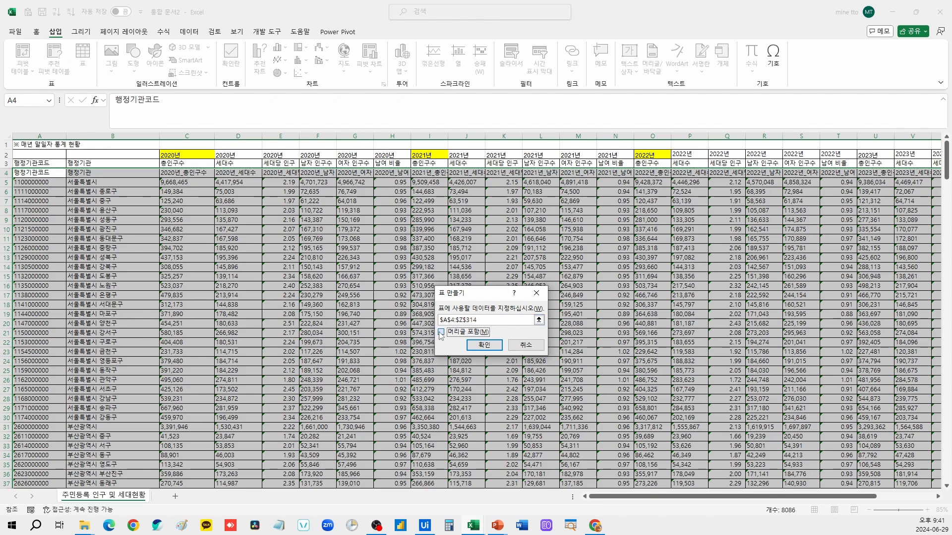
left_click(484, 345)
left_click(450, 291)
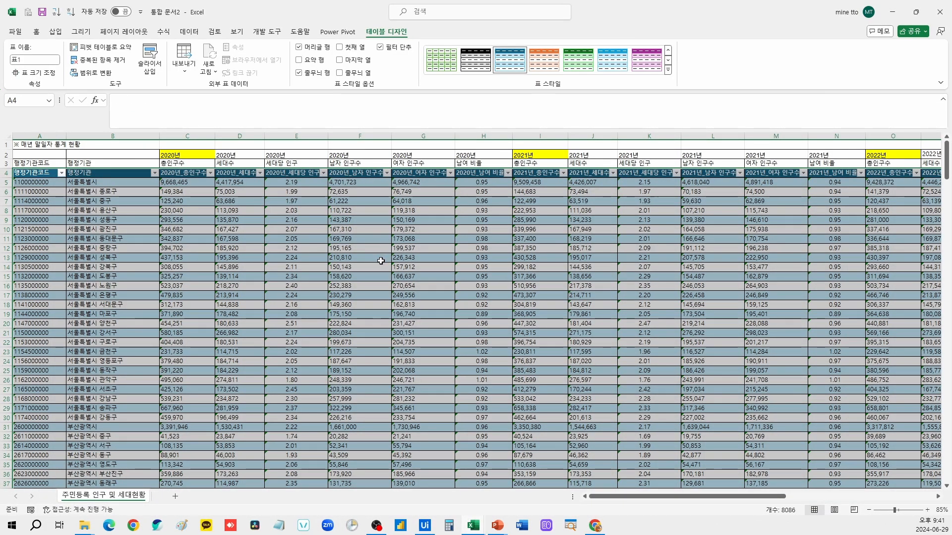
Load the new table into the Power Query editor and maximise the editor window
left_click(189, 32)
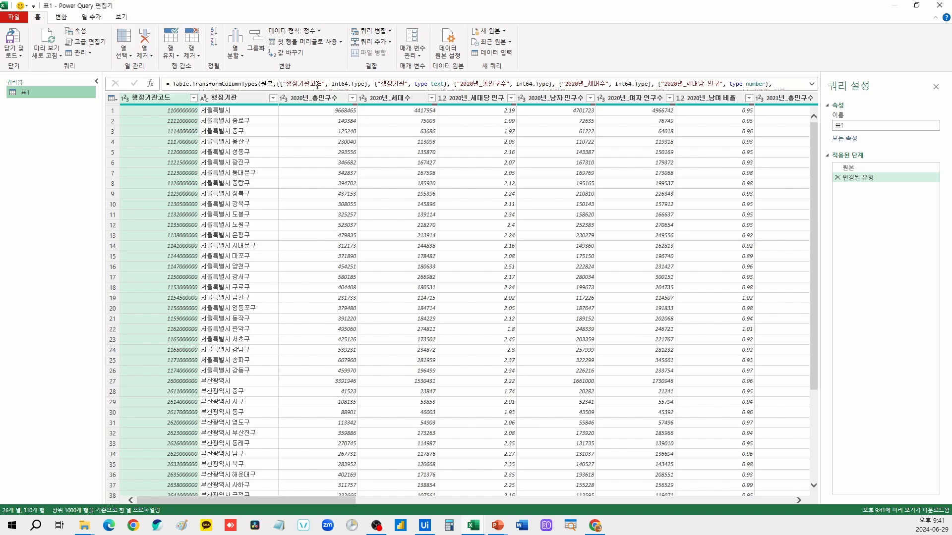
left_click_drag(429, 4, 873, 119)
left_click_drag(735, 122, 397, 60)
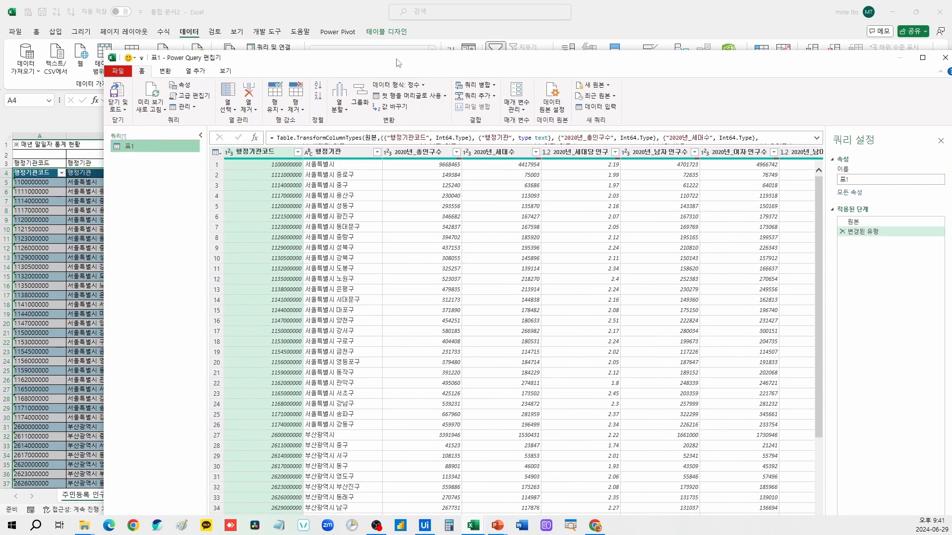
double_click(397, 63)
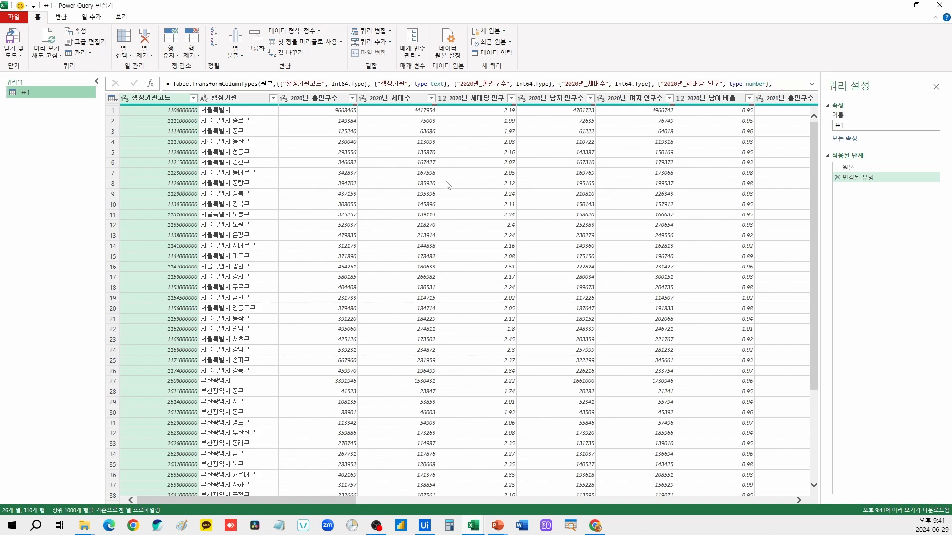
Unpivot all yearly columns from 2020년_총인구수 through 2023년_남여 비율 into attribute and value rows
left_click(324, 101)
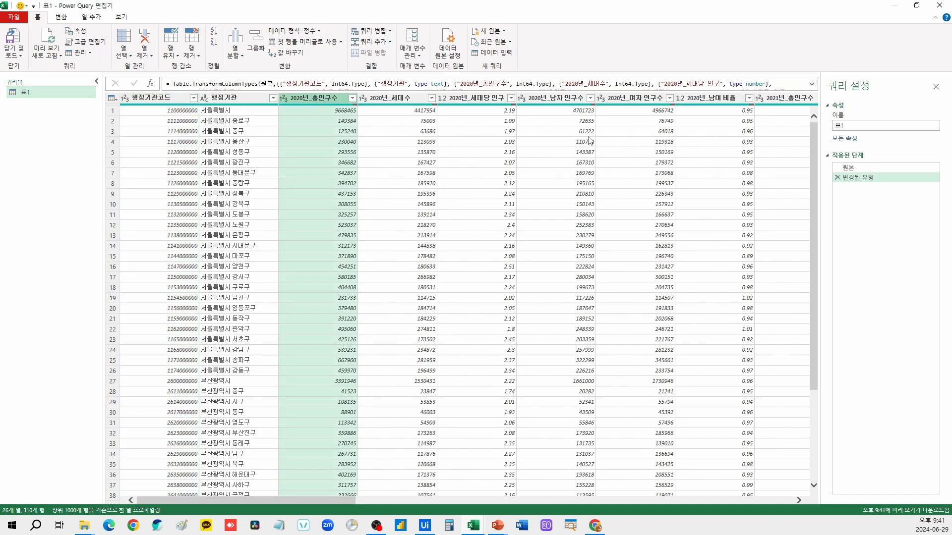
scroll(580, 144, "right", 10)
left_click(768, 99, "shift")
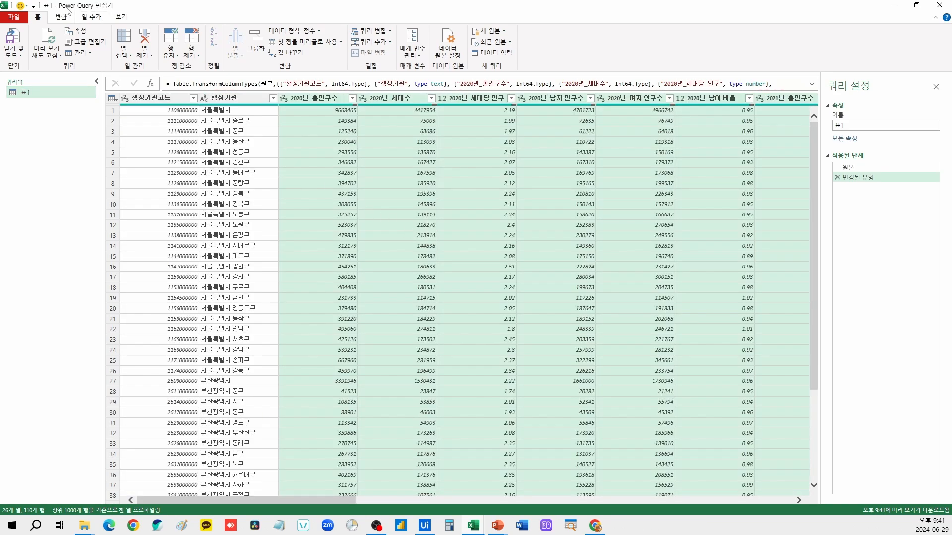
left_click(61, 17)
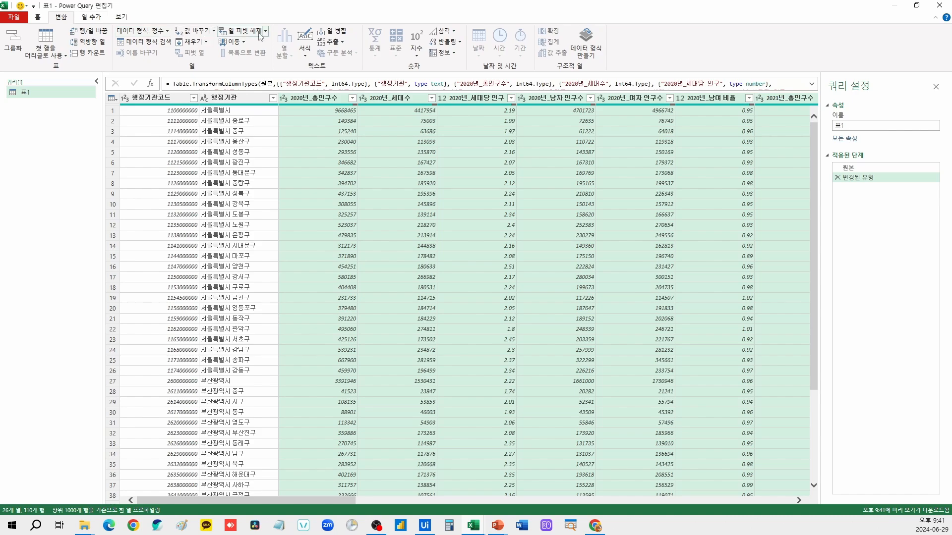
left_click(242, 30)
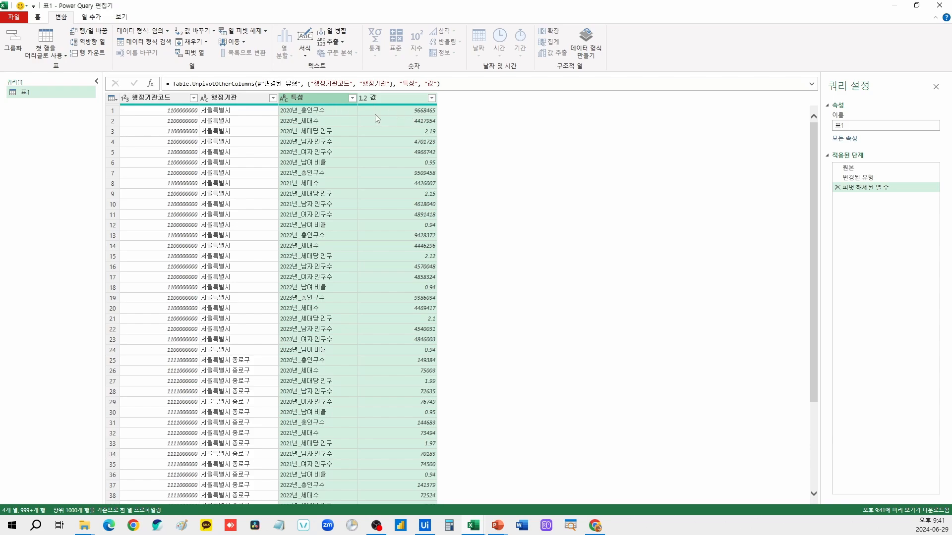
Split the 특성 column at each underscore delimiter and remove the automatically added type-change step
left_click(336, 100)
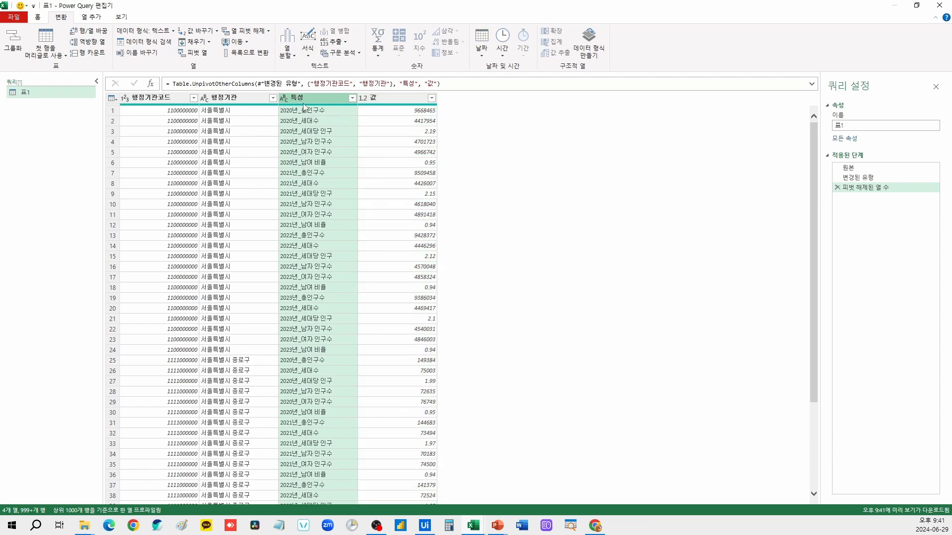
left_click(288, 50)
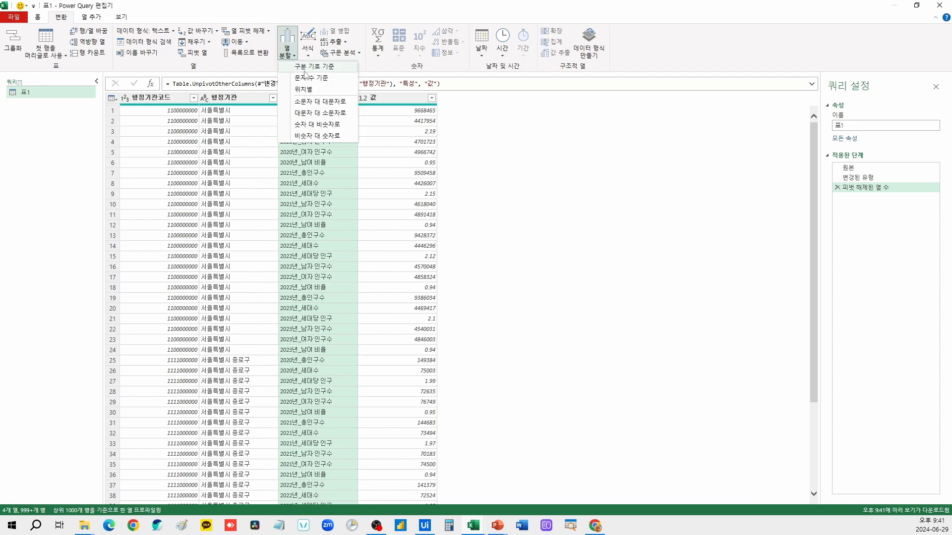
left_click(317, 69)
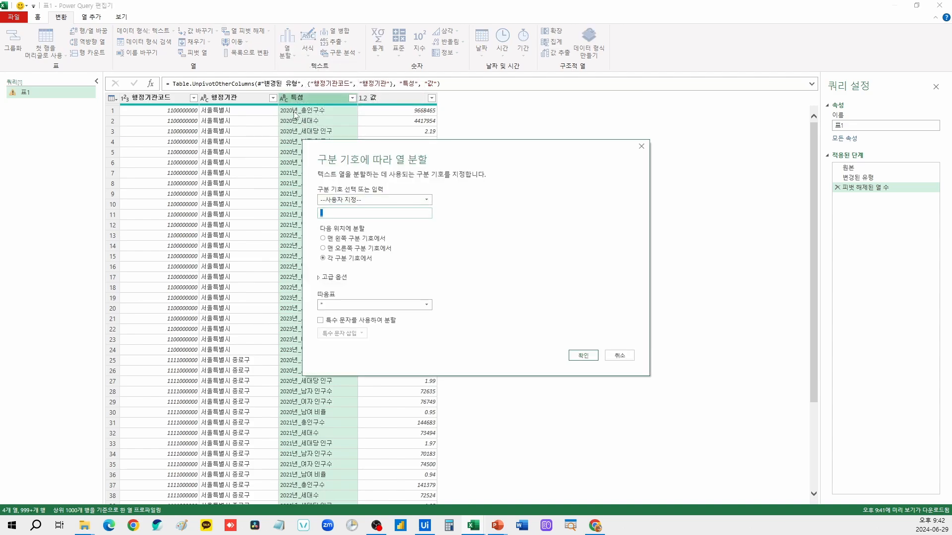
left_click(583, 355)
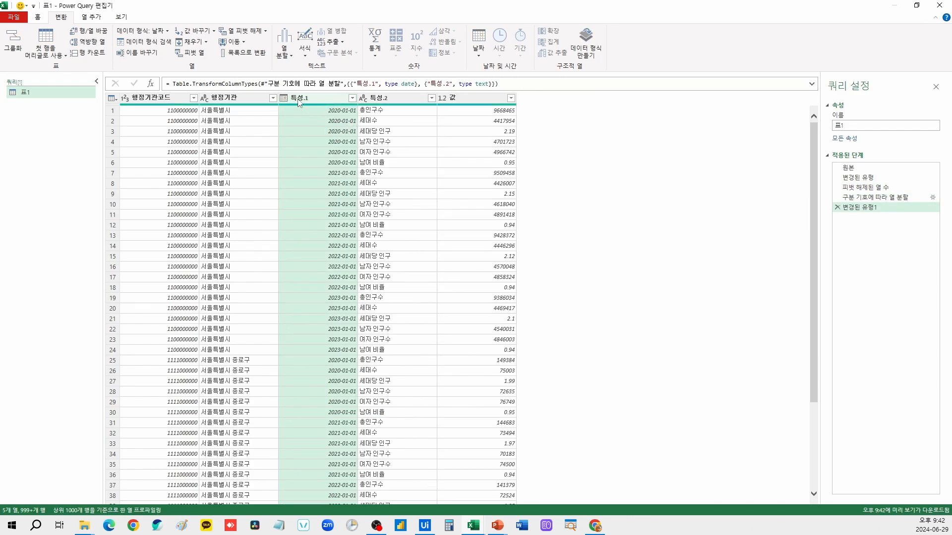
left_click(837, 207)
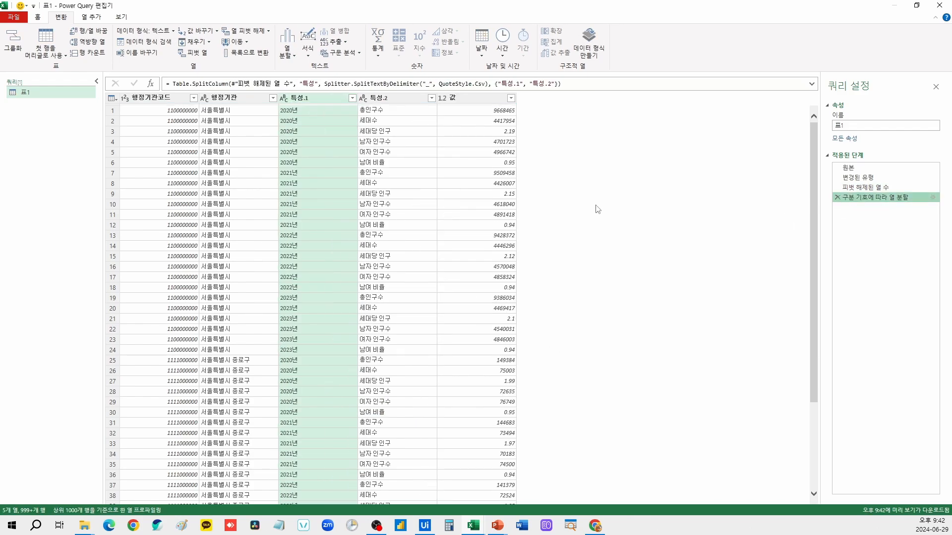
Pivot the 특성.2 column into separate columns, using 값 as the values column
left_click(386, 101)
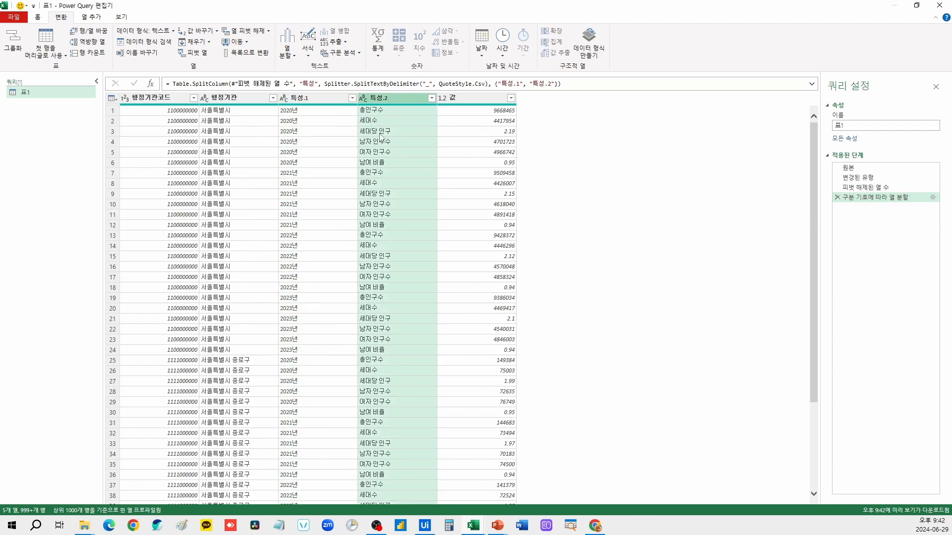
left_click(463, 101)
left_click(404, 101)
left_click(194, 53)
left_click(377, 250)
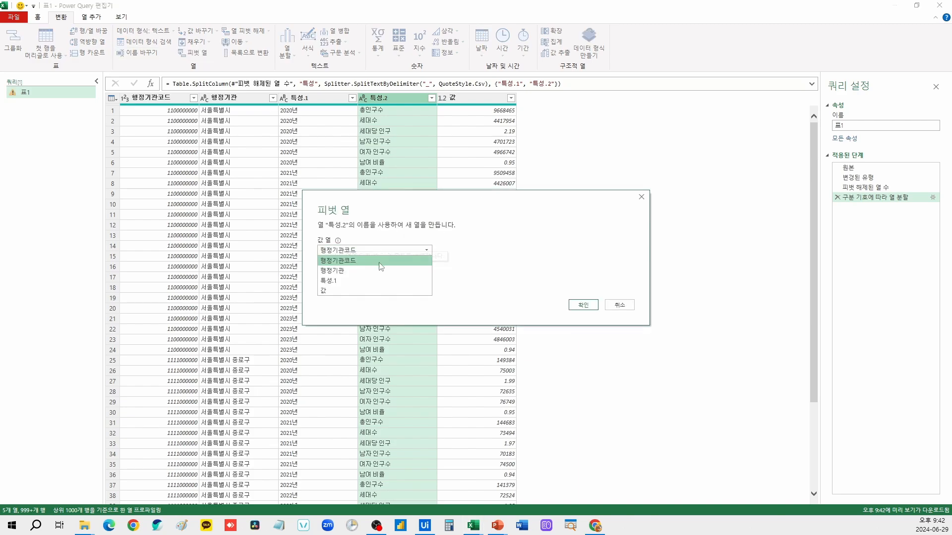
left_click(347, 290)
left_click(583, 304)
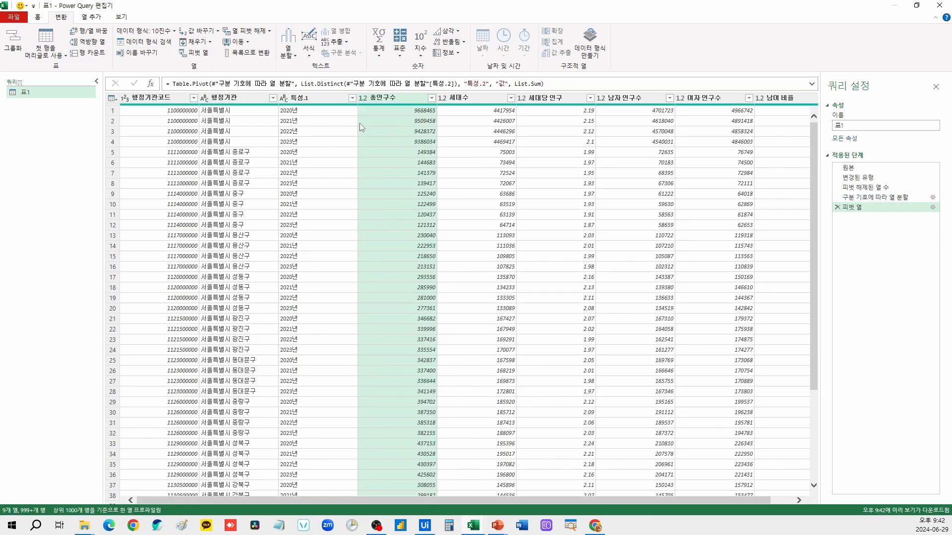
Check the pivoted measure columns, then close the query editor and load the result into a new worksheet
left_click(319, 109)
left_click(377, 98)
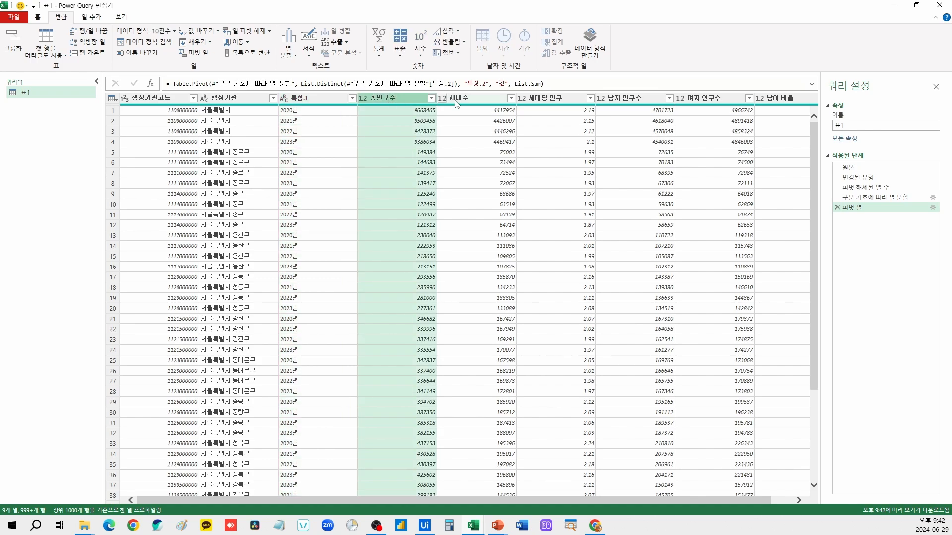
left_click(471, 98)
left_click(551, 99)
left_click(631, 99)
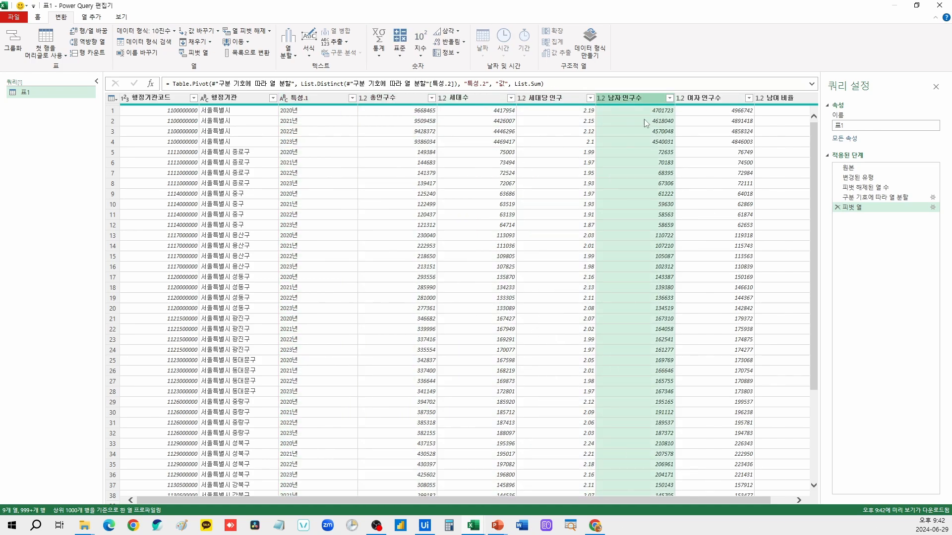
left_click(39, 16)
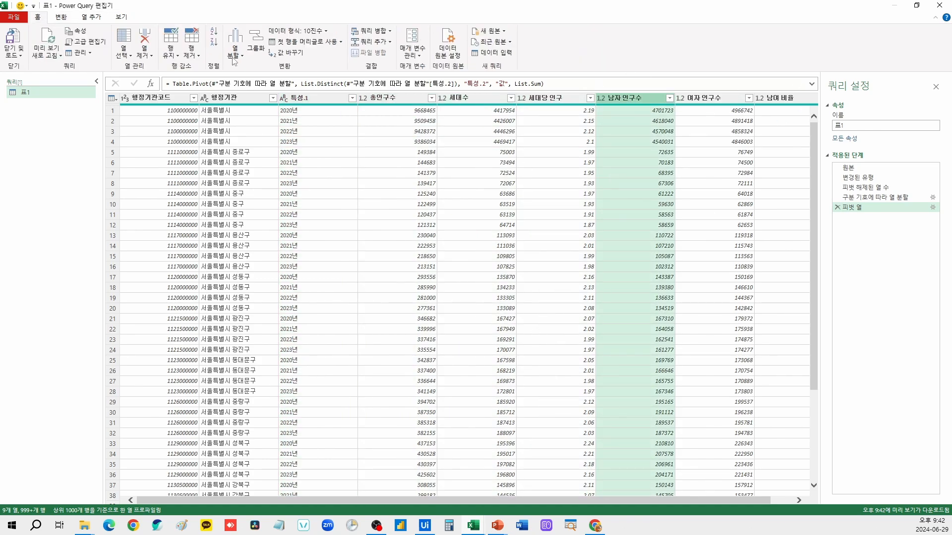
left_click(11, 55)
left_click(30, 78)
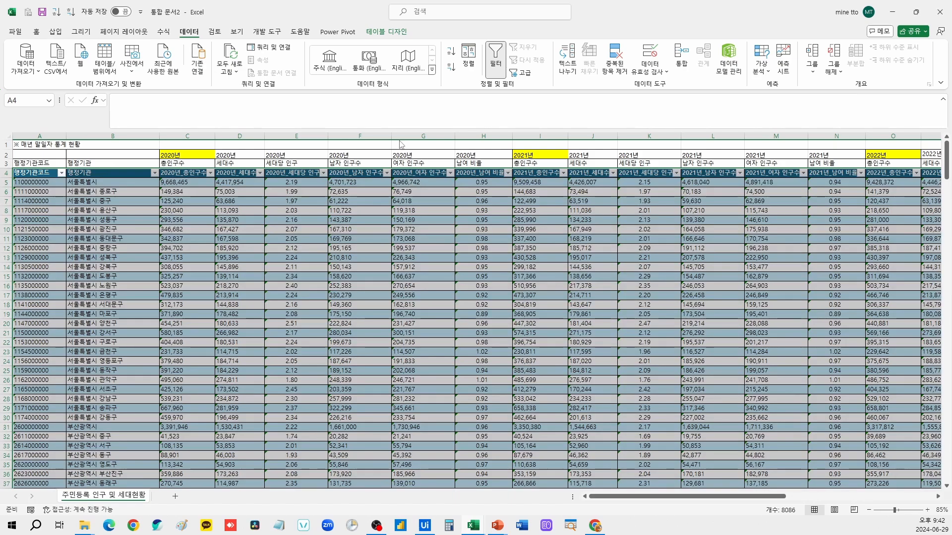
left_click(512, 371)
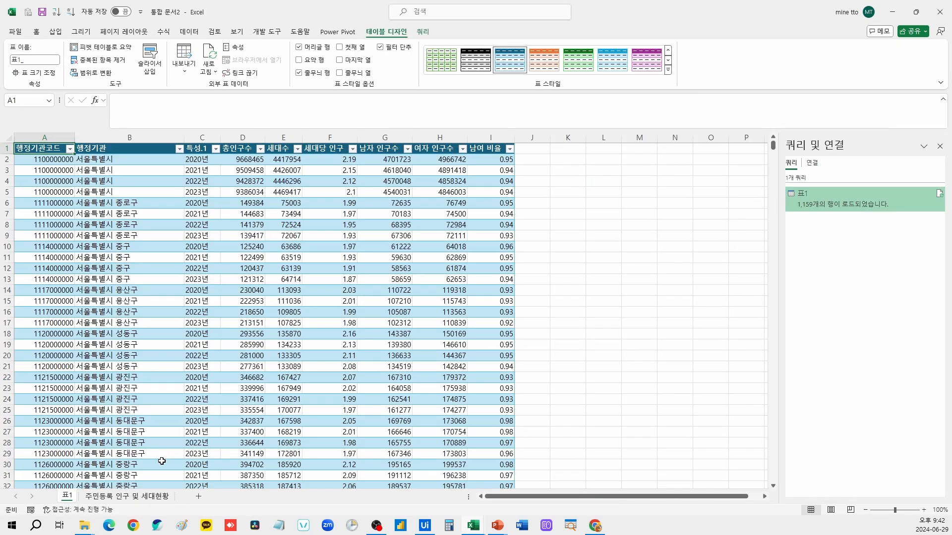
Compare the original 주민등록 인구 및 세대현황 sheet with the year column of the loaded 표1 sheet
left_click(130, 496)
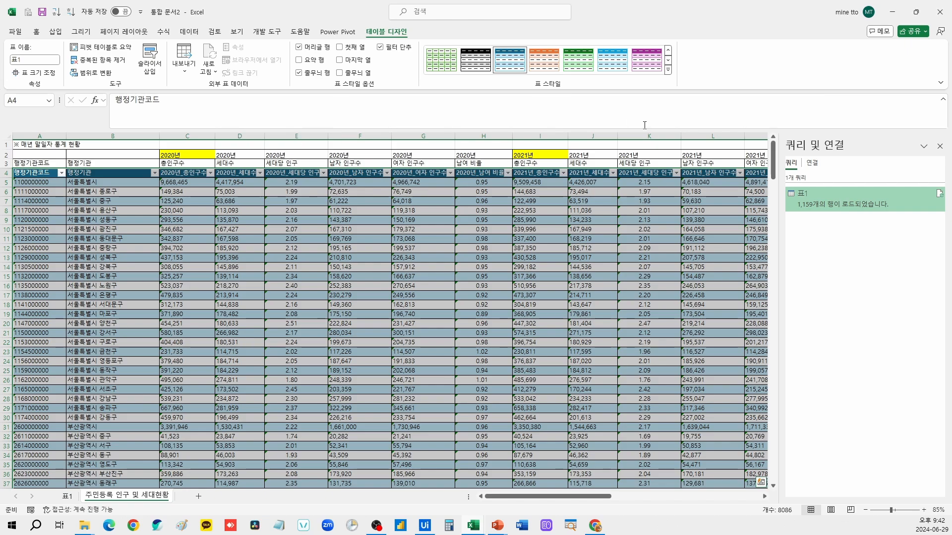
left_click(66, 496)
left_click(202, 137)
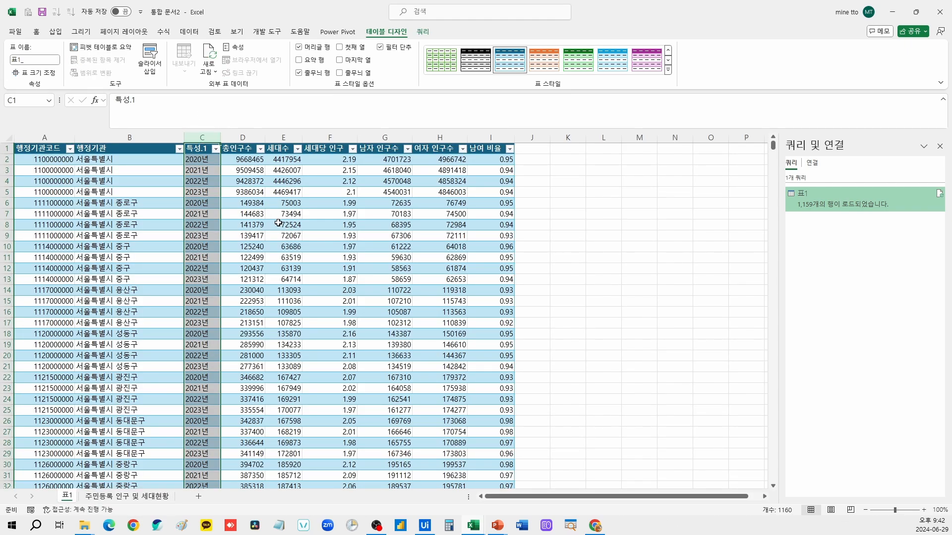
Return to the 240629 workbook and review the column-to-row methods listed on the rawdata구조화_행(세로)로 구성 sheet
left_click(892, 12)
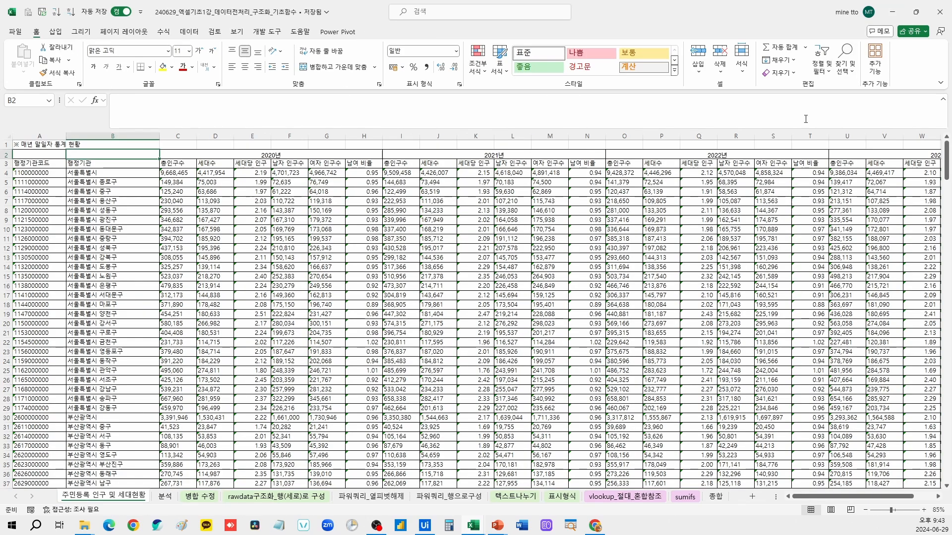
left_click(326, 494)
left_click(541, 183)
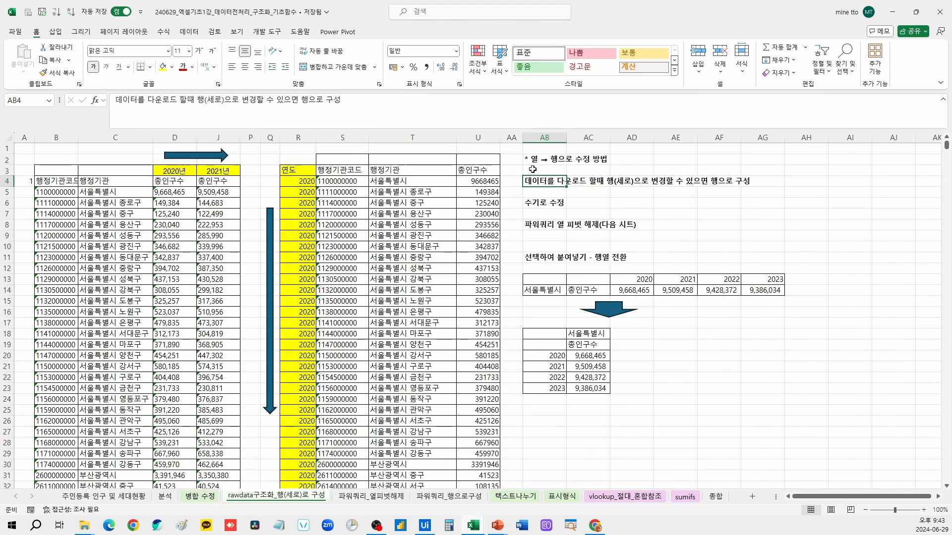
left_click(540, 203)
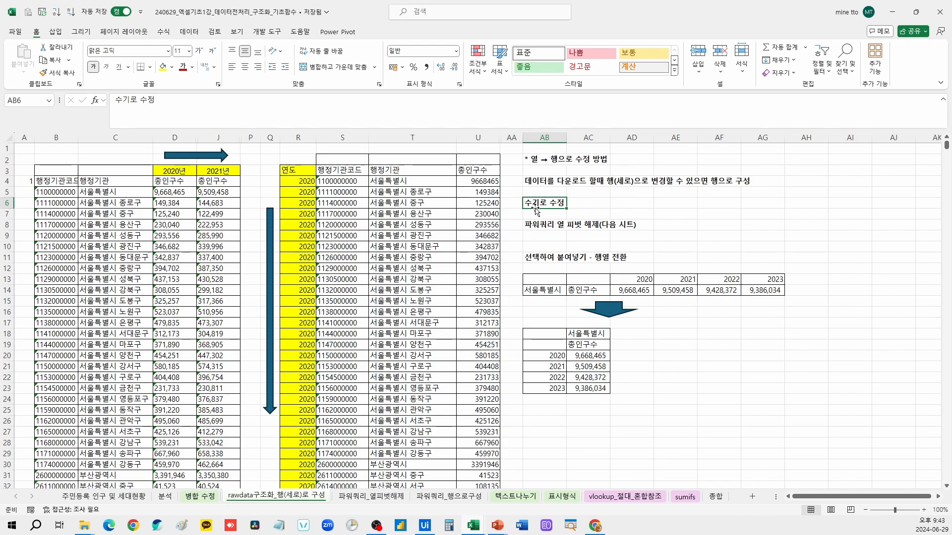
left_click(558, 224)
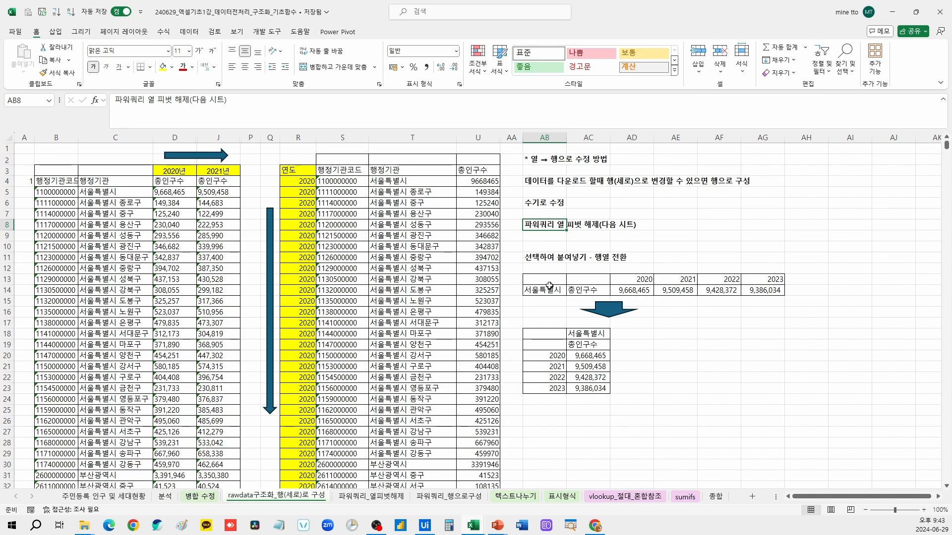
Copy AB13:AG14 and paste it transposed at AE18 using Paste Special
left_click_drag(545, 287, 761, 287)
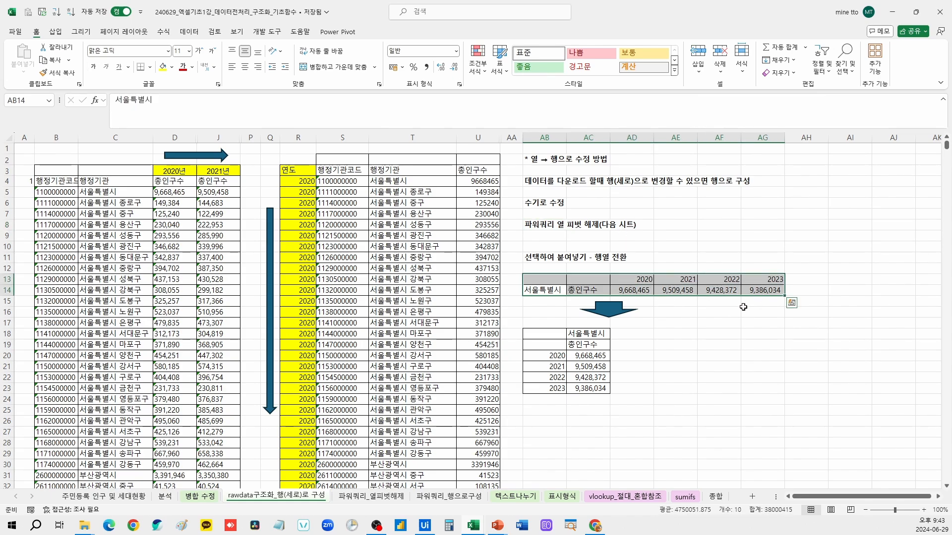
key("ctrl+c")
left_click(685, 334)
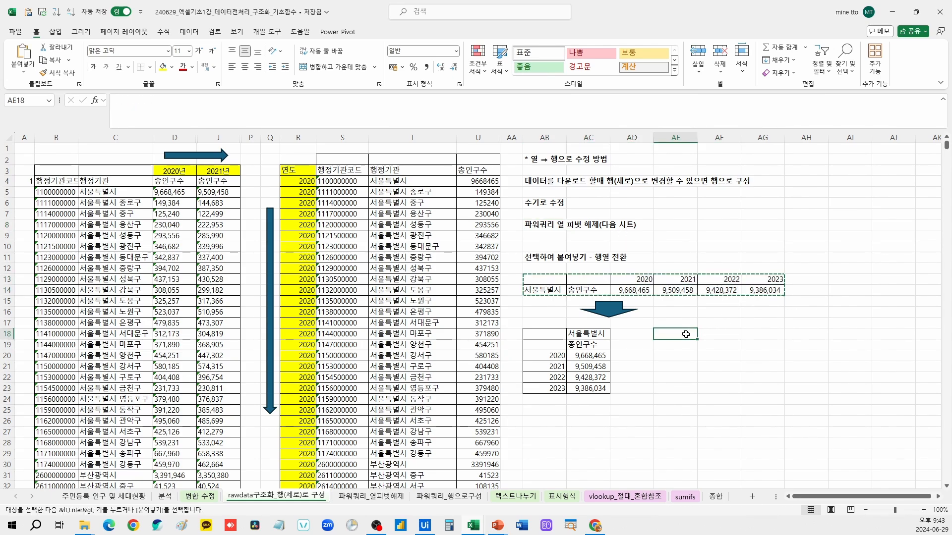
key("ctrl+alt+v")
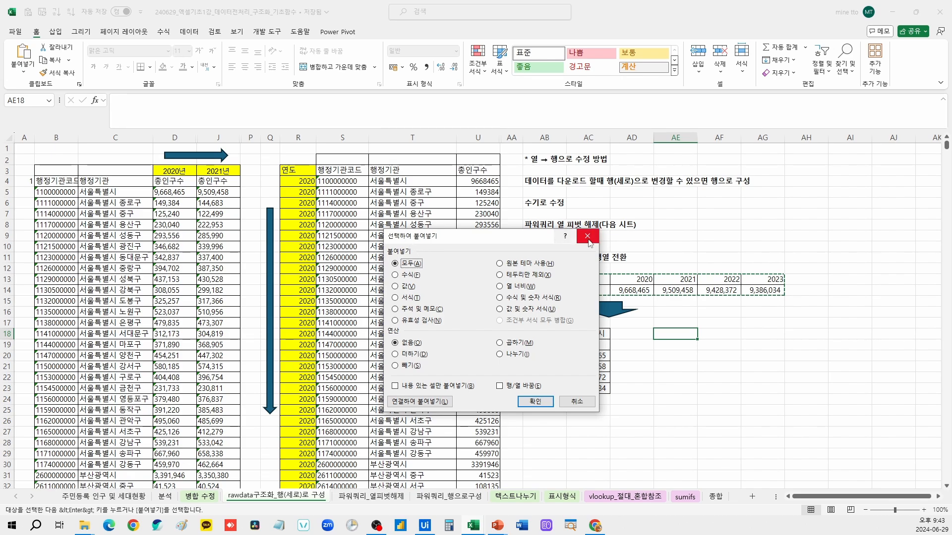
left_click(587, 236)
left_click(23, 70)
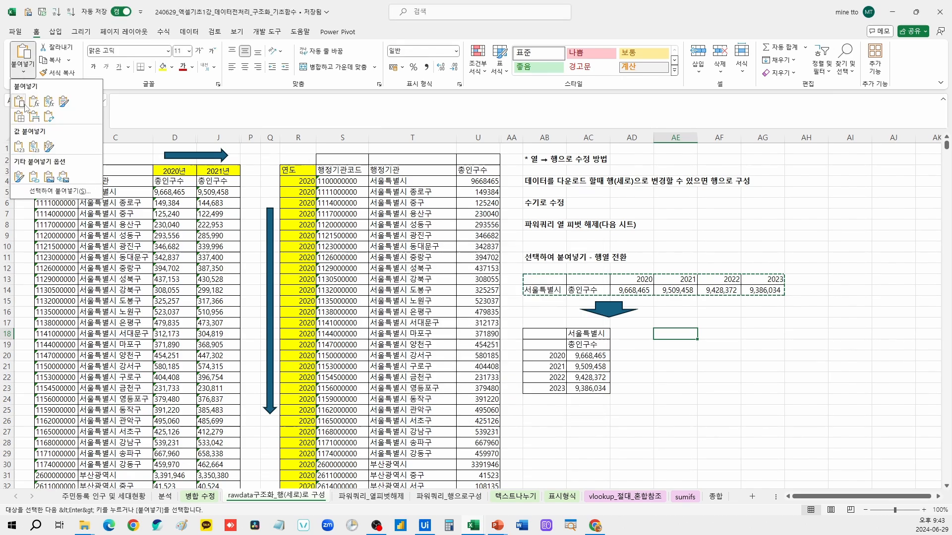
left_click(59, 194)
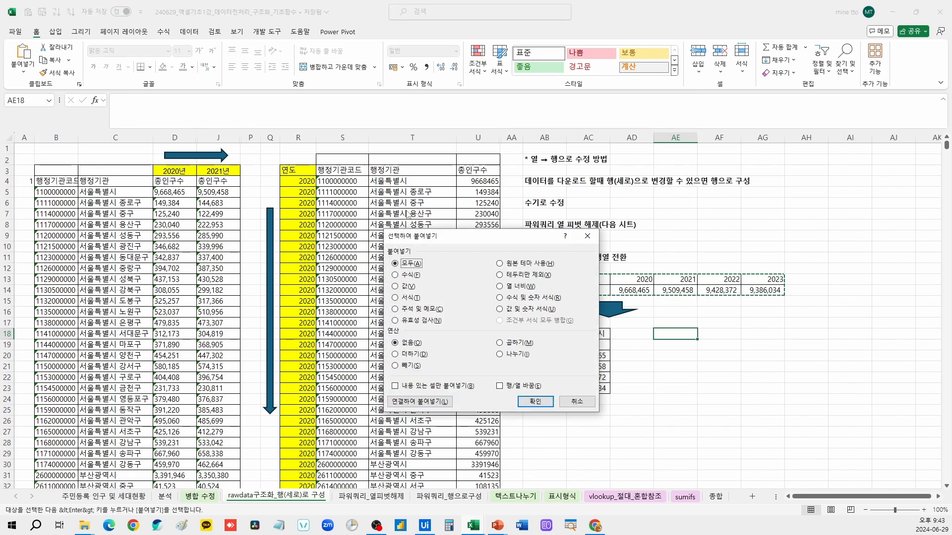
left_click(515, 385)
left_click(535, 401)
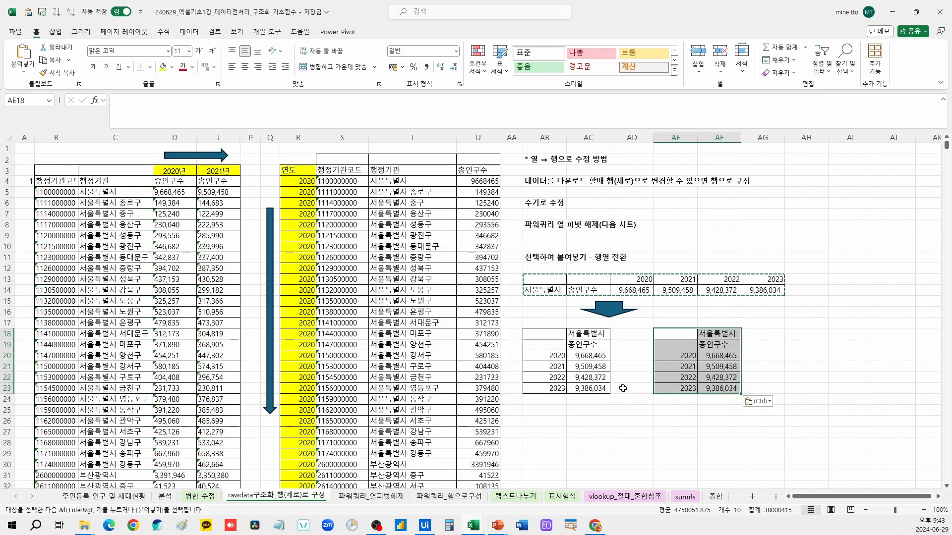
Compare the transposed block at AE18 with the horizontal source range and the vertical 연도 column
left_click_drag(676, 333, 727, 398)
left_click(786, 354)
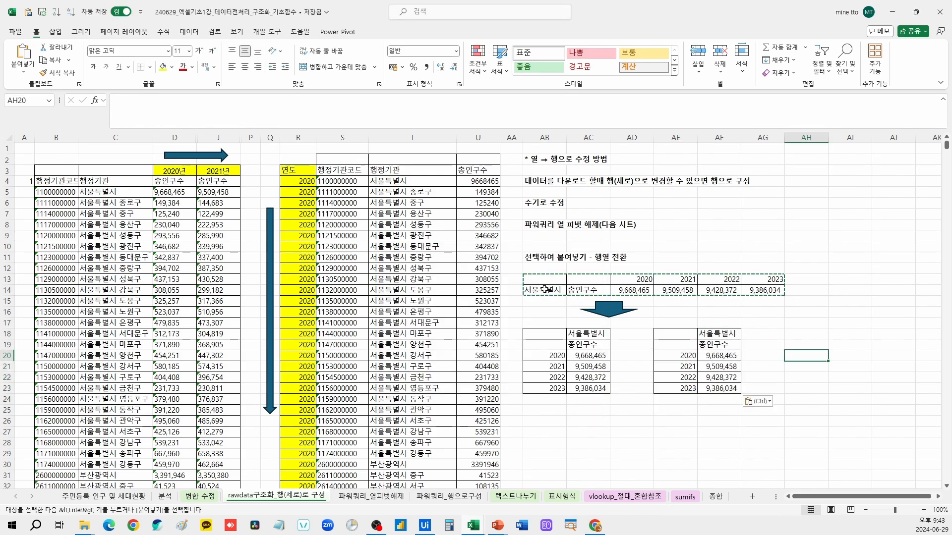
left_click_drag(544, 290, 757, 288)
left_click_drag(676, 334, 724, 394)
left_click(793, 345)
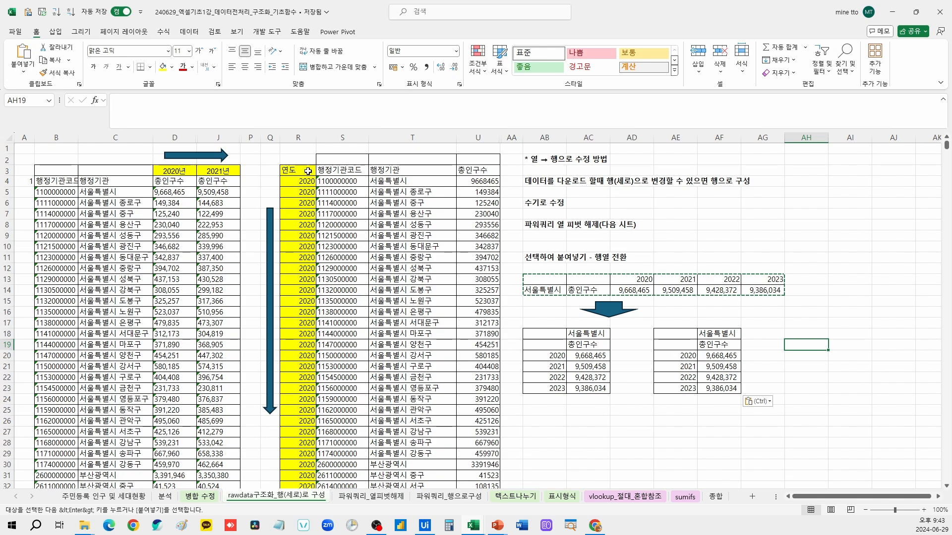
left_click_drag(299, 170, 299, 293)
left_click_drag(297, 170, 300, 388)
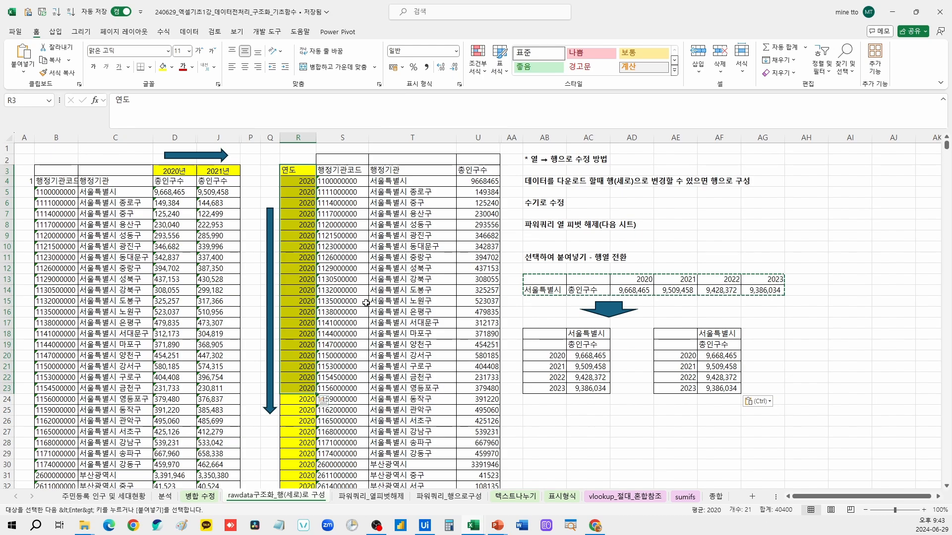
Review the 파워쿼리_행으로구성 and rawdata구조화 sheets and open the 텍스트나누기 sheet
left_click(437, 496)
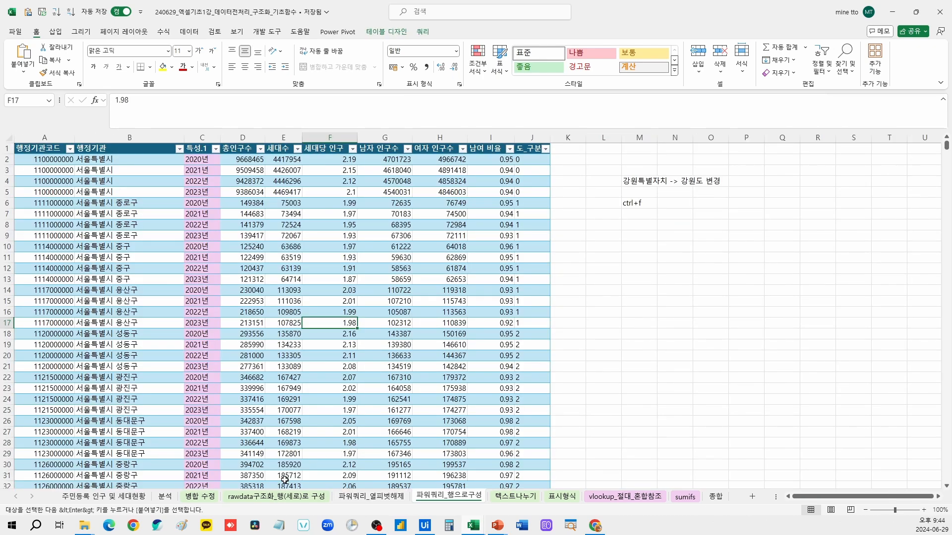
left_click(254, 497)
left_click(515, 497)
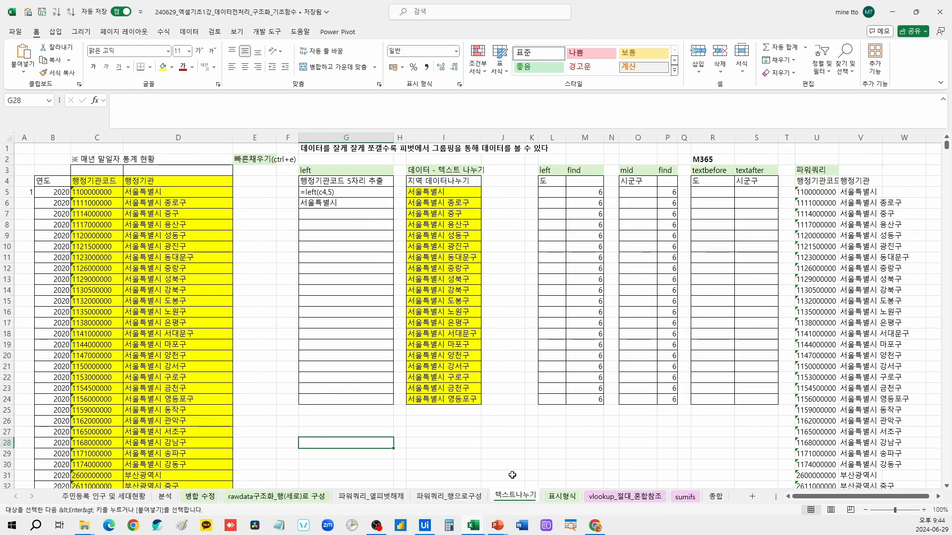
Examine the district and province row labels of the pivot tables on the 분석 sheet
left_click(166, 496)
left_click_drag(84, 182, 84, 268)
left_click(366, 184)
left_click_drag(366, 185, 362, 344)
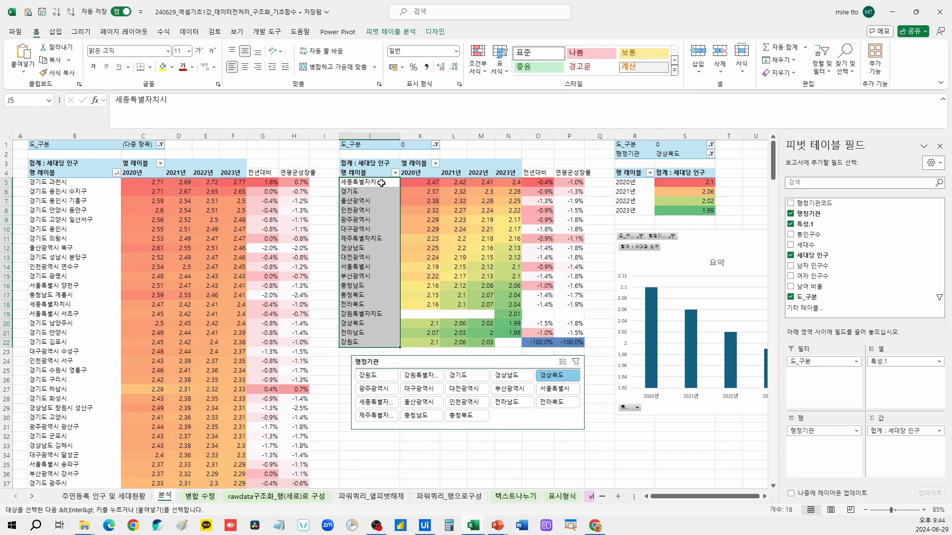
Examine the province labels on the 분석 sheet and the combined 행정기관 names in column D of the 텍스트나누기 sheet
left_click_drag(382, 184, 364, 324)
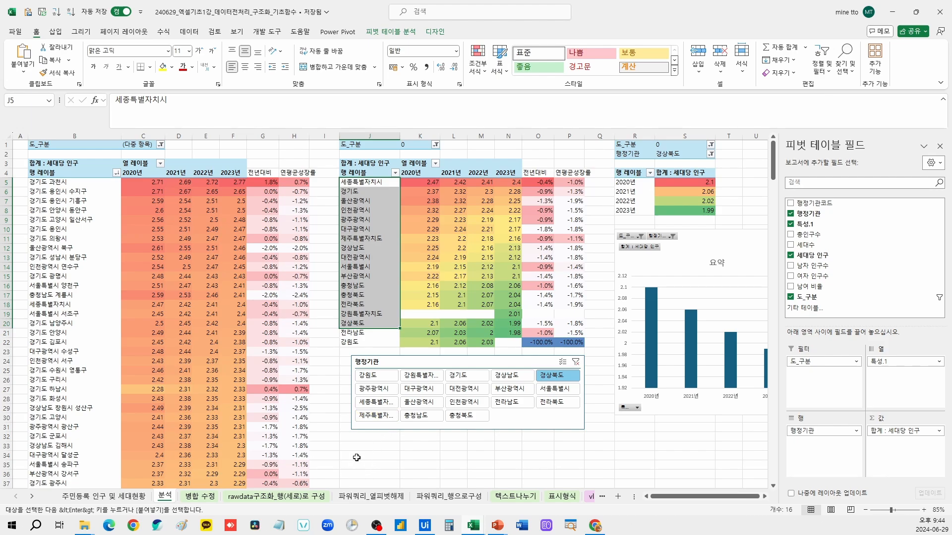
left_click(515, 496)
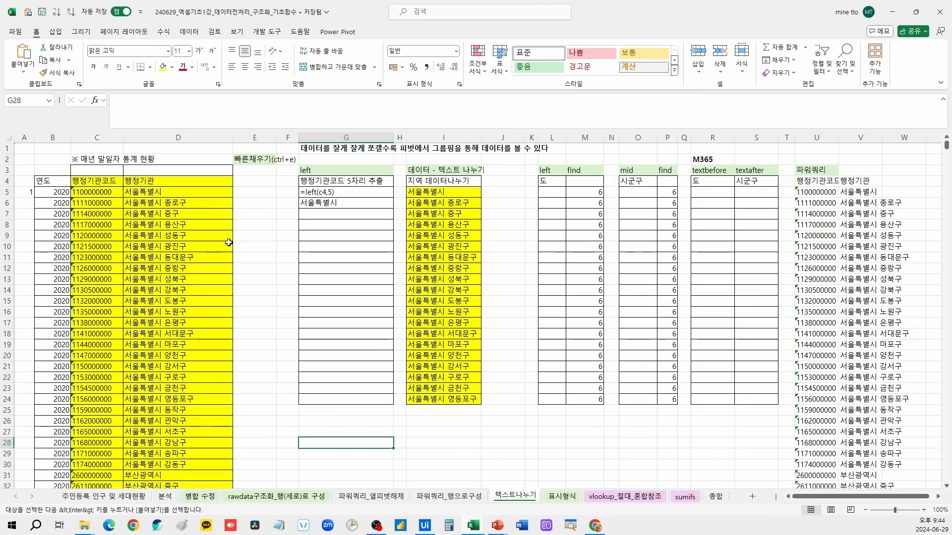
left_click_drag(196, 196, 188, 260)
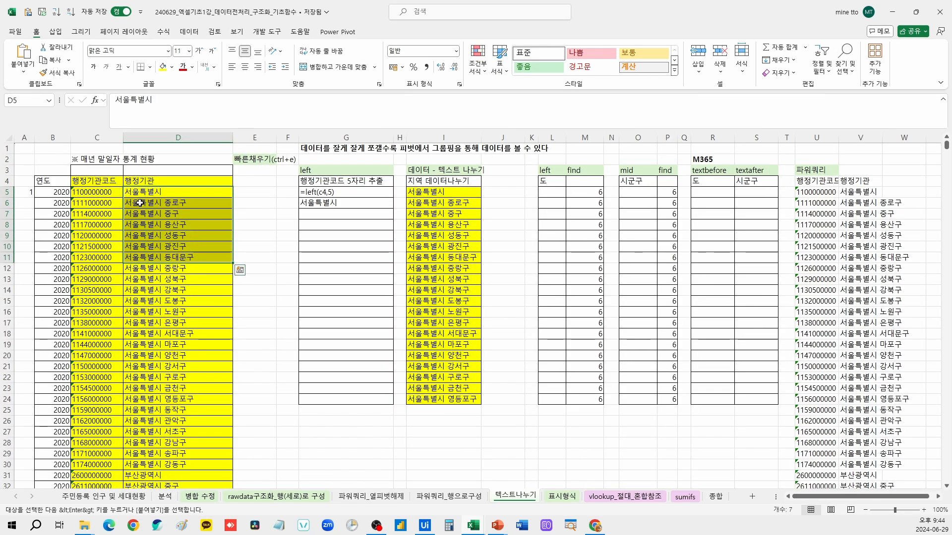
left_click_drag(101, 193, 176, 245)
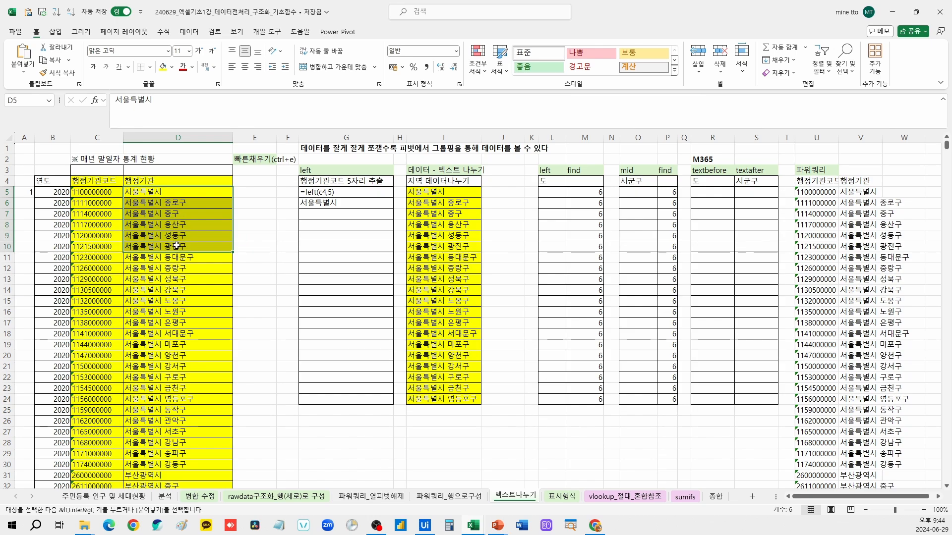
left_click(173, 196)
left_click(173, 203)
left_click_drag(174, 204, 186, 291)
left_click(186, 291)
left_click_drag(162, 189, 171, 442)
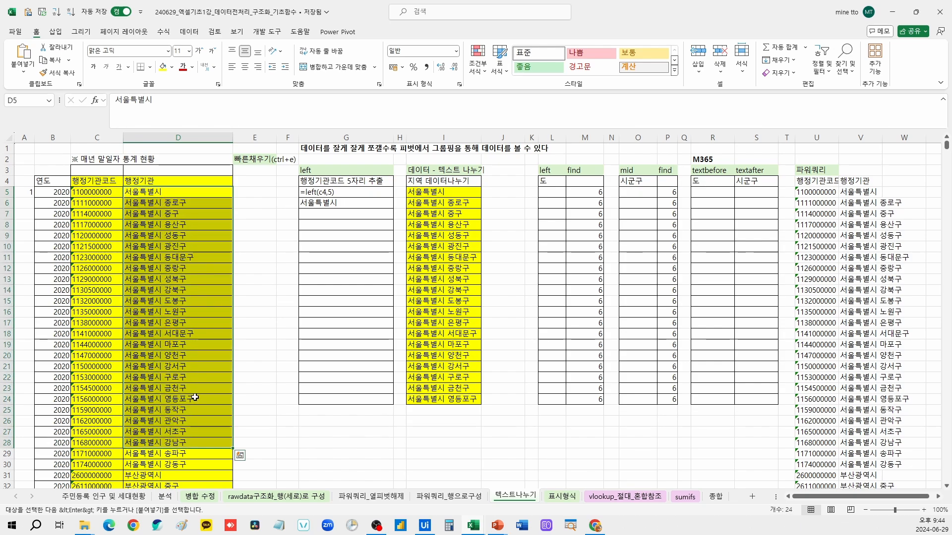
left_click(249, 333)
Enter 서울특별시 as the example province name in E5, E6 and E7, beside the 행정기관 column
left_click(255, 192)
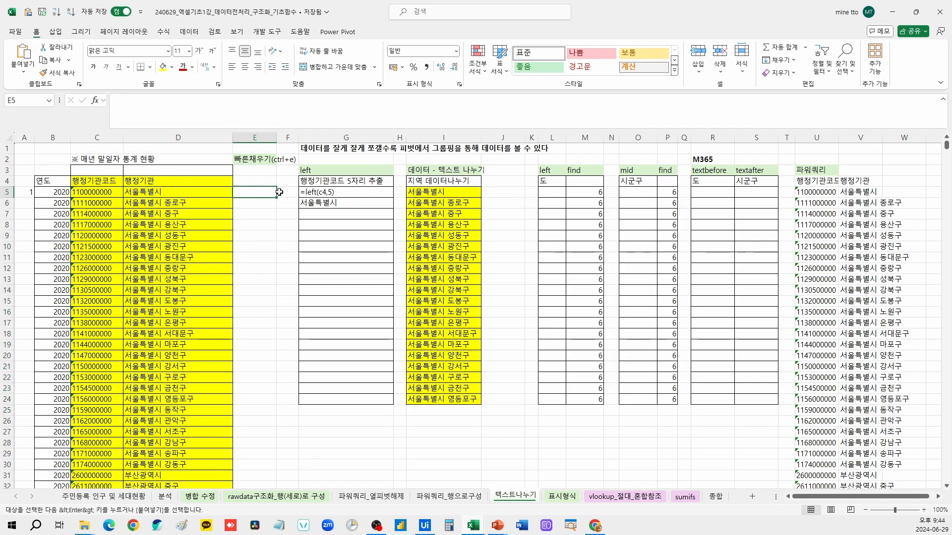
type("서울특벼")
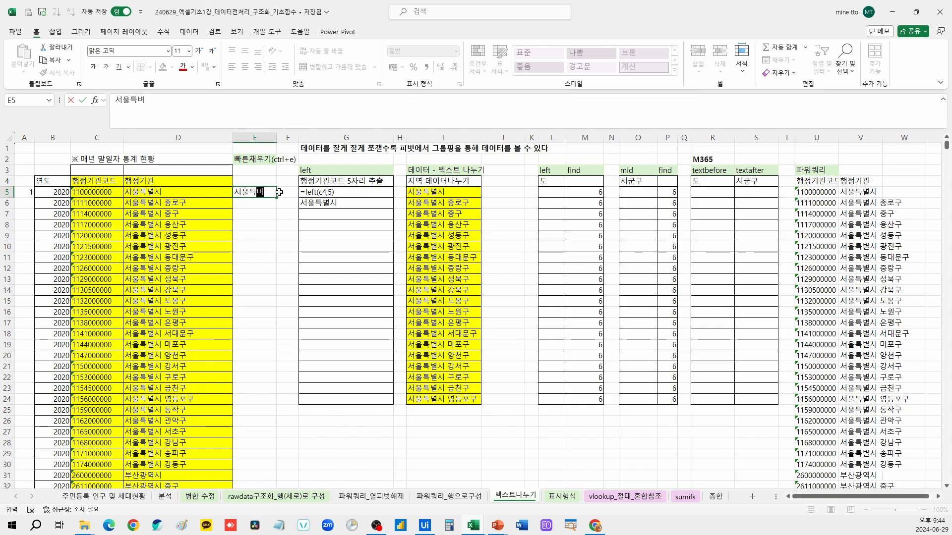
type("ㄹ시")
key("Return")
type("서울트")
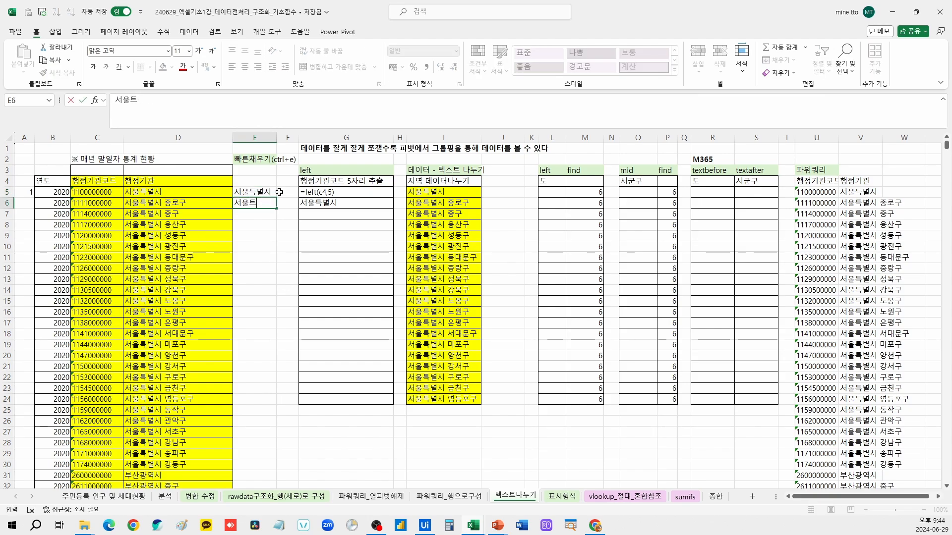
type("ㄱ별시")
key("Return")
type("서울특")
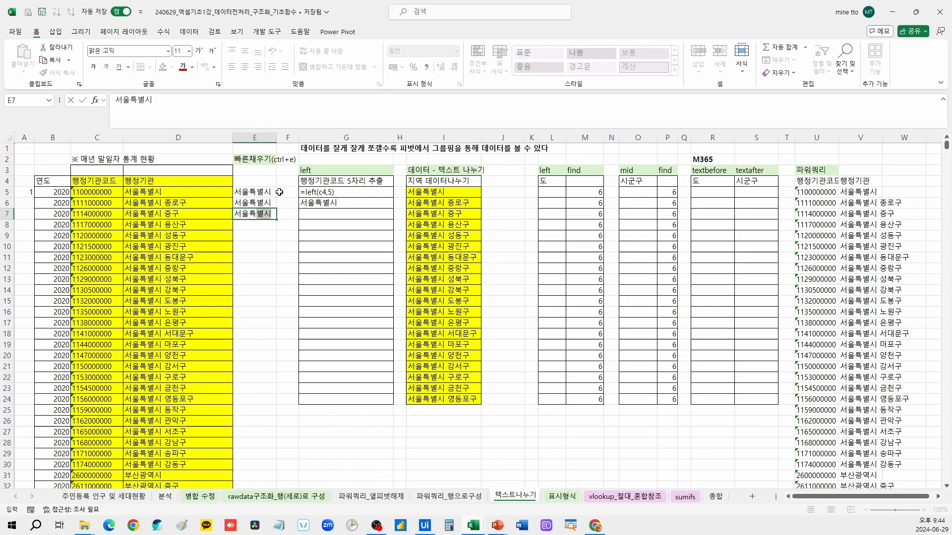
key("Return")
Flash Fill the rest of column E with province names, check the rows further down, and undo the fill
key("ctrl+e")
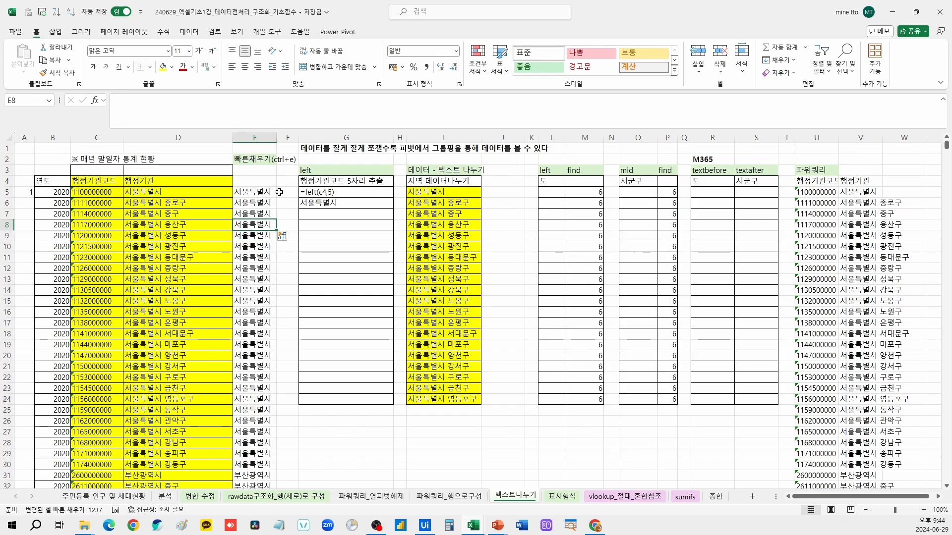
scroll(269, 258, "down", 5)
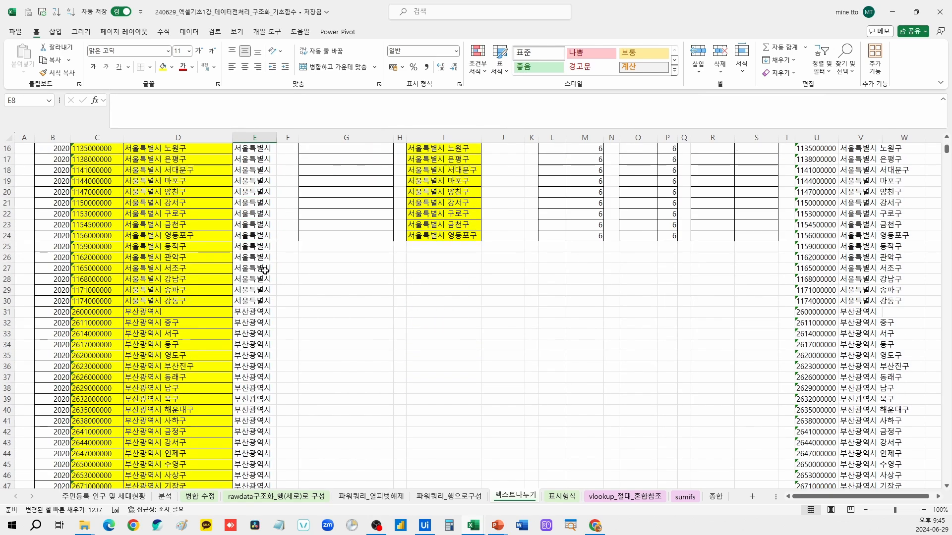
scroll(155, 307, "down", 6)
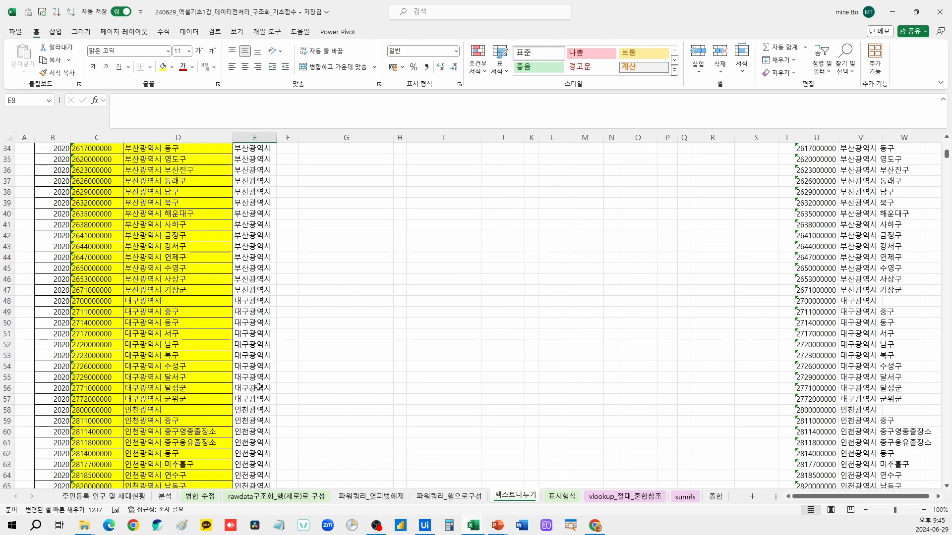
scroll(259, 387, "up", 11)
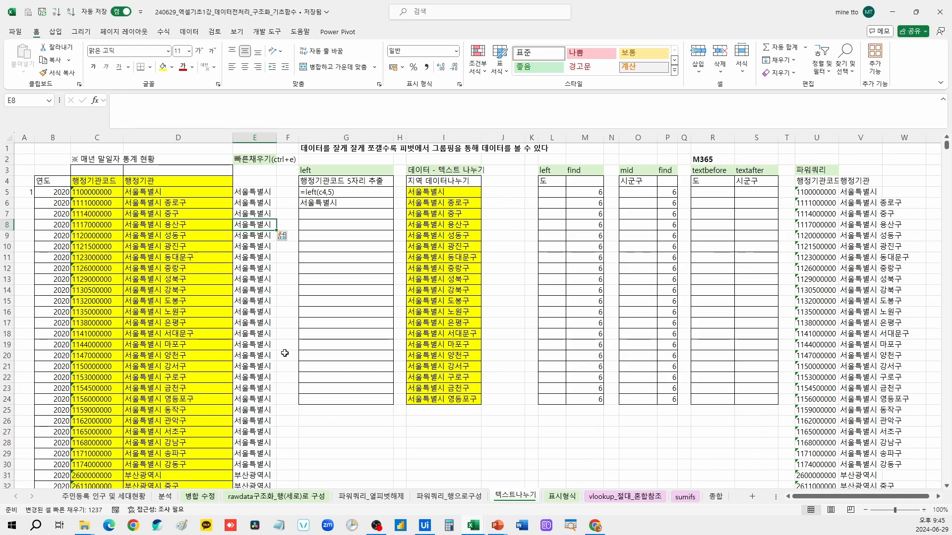
key("ctrl+z")
Fill E7 down column E, set the fill option to 빠른 채우기, and check the 부산광역시 rows
left_click_drag(265, 193, 262, 212)
left_click(266, 214)
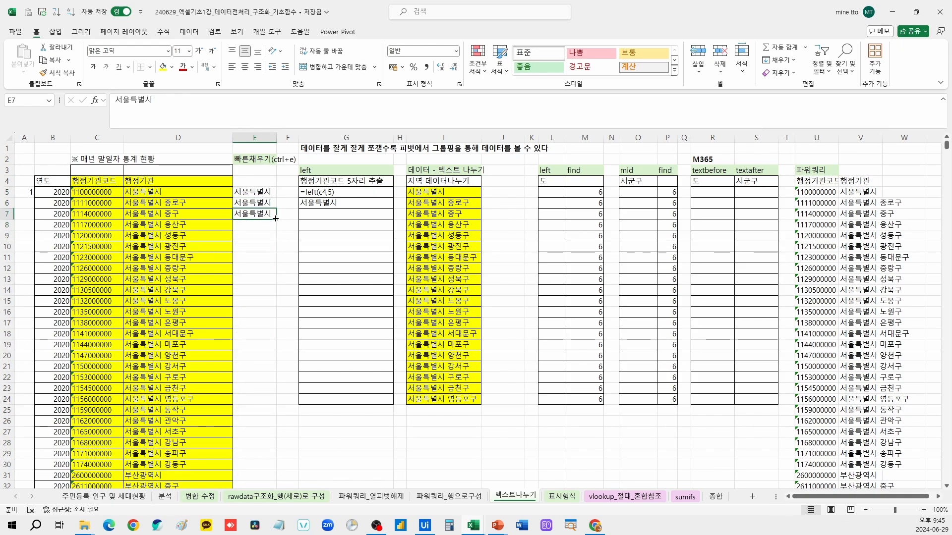
double_click(276, 219)
scroll(256, 290, "down", 7)
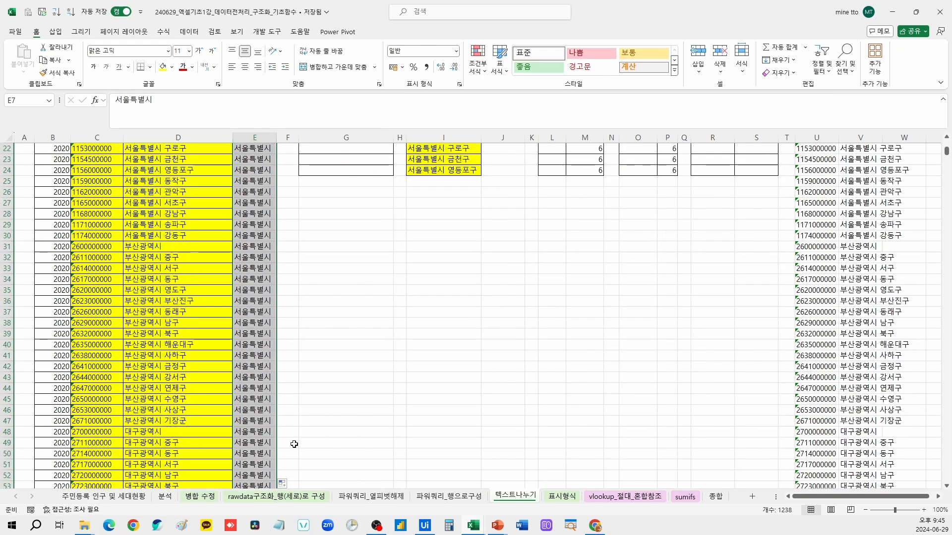
left_click(287, 486)
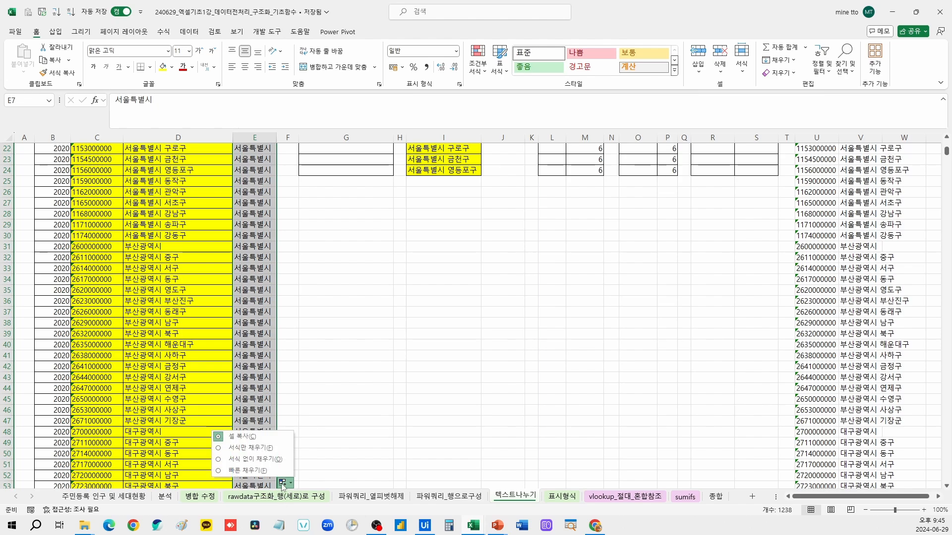
left_click(243, 474)
scroll(256, 378, "up", 3)
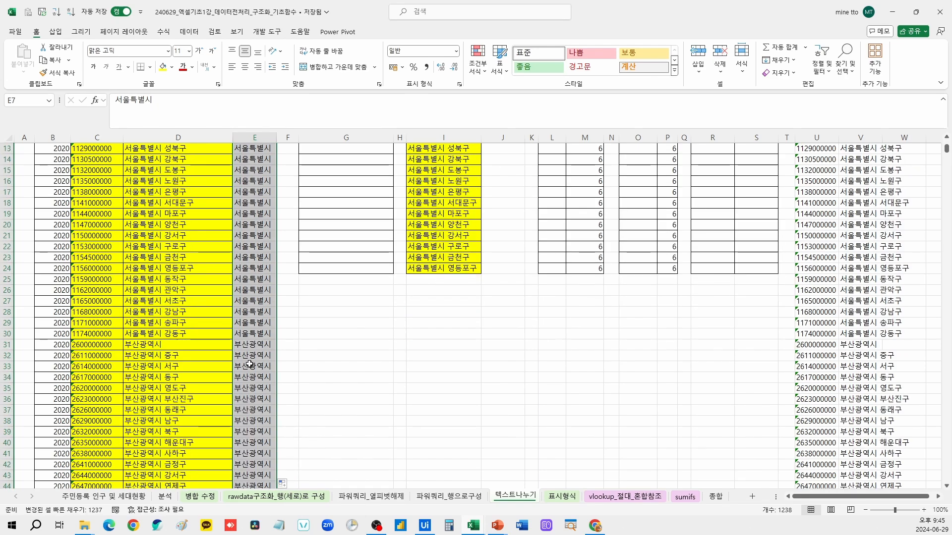
left_click_drag(251, 355, 251, 453)
scroll(251, 204, "up", 4)
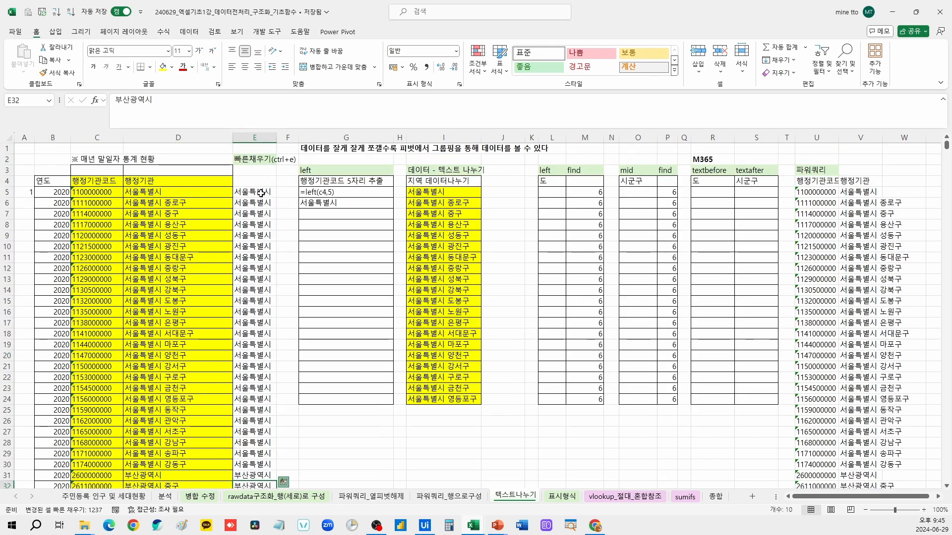
Clear the province names from E5 down to the end of column E
left_click(262, 193)
key("ctrl+shift+Down")
key("Delete")
Enter 종로구, 중구 and 용산구 in E6:E8 and Flash Fill the remaining district names in column E
key("Up")
key("Down")
key("Down")
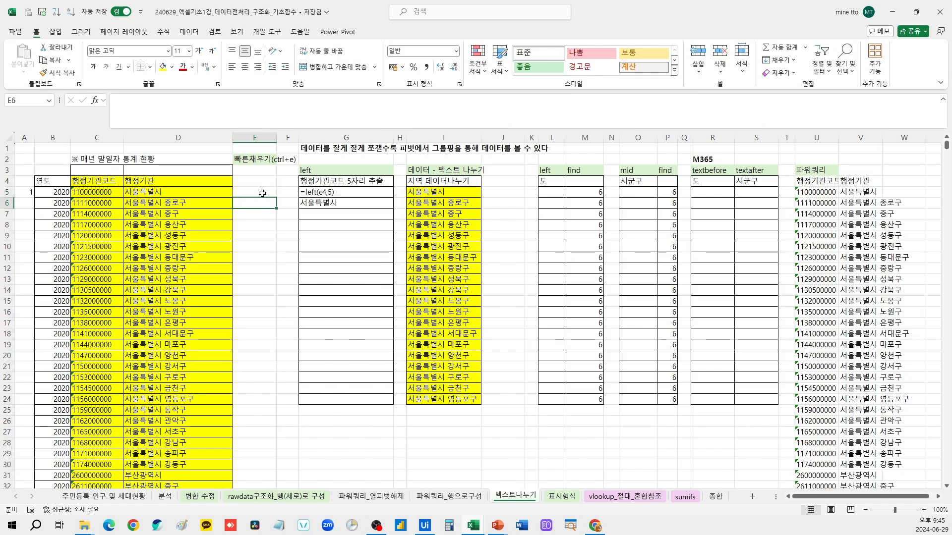
type("종로구")
key("Return")
type("중구")
key("Return")
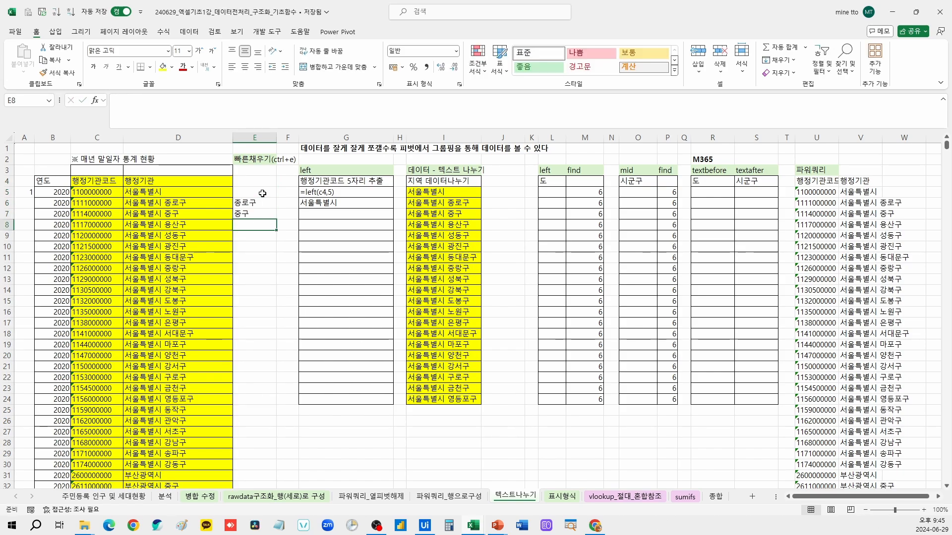
type("용산구")
key("Return")
key("ctrl+e")
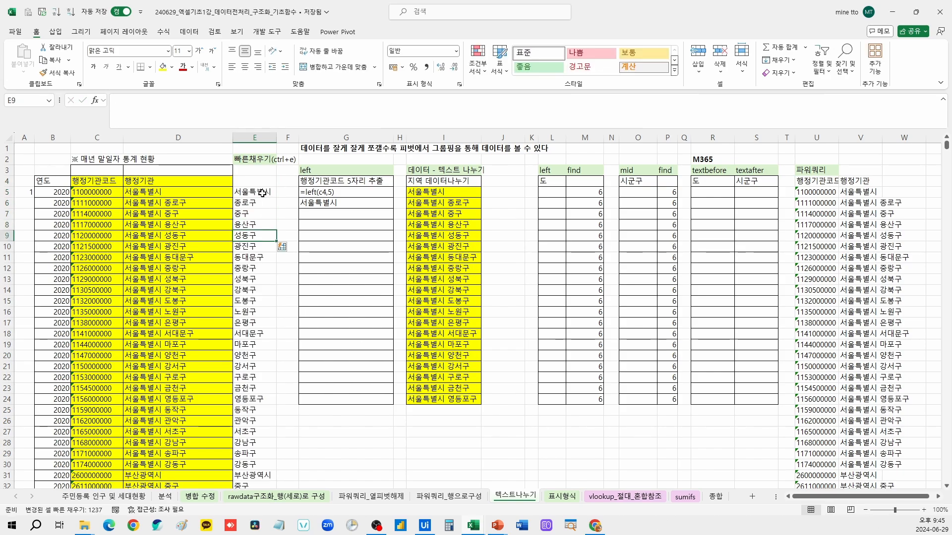
Compare the district names in column E with column D, especially the province-only rows 5 and 31
scroll(258, 291, "down", 5)
scroll(258, 291, "up", 5)
left_click(254, 192)
left_click(170, 195)
scroll(243, 203, "down", 4)
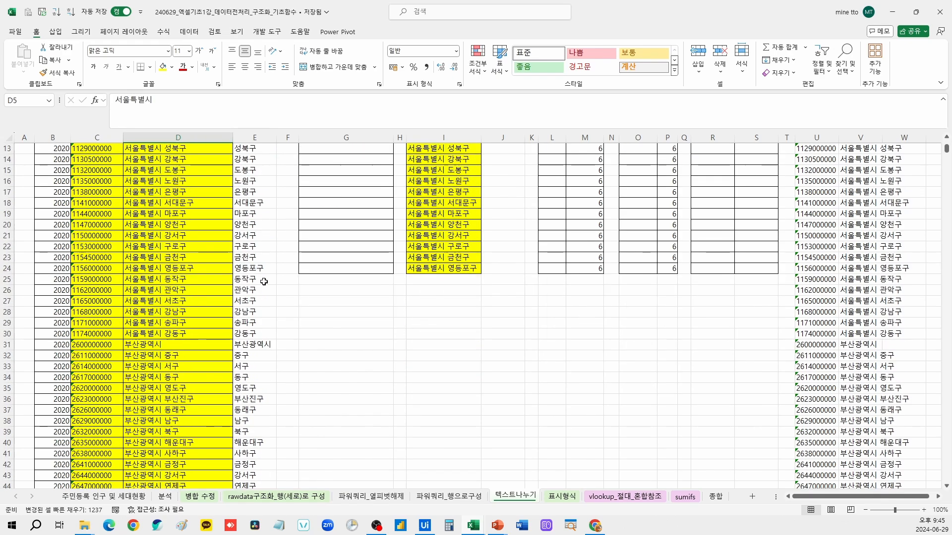
left_click(263, 345)
scroll(266, 359, "up", 4)
Clear the district names from E5 down to the end of column E
left_click(257, 201)
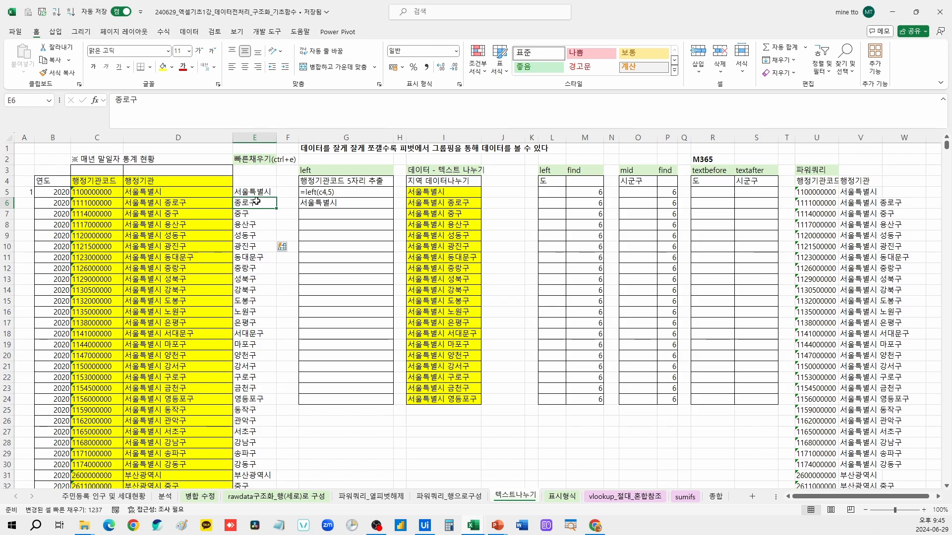
key("Up")
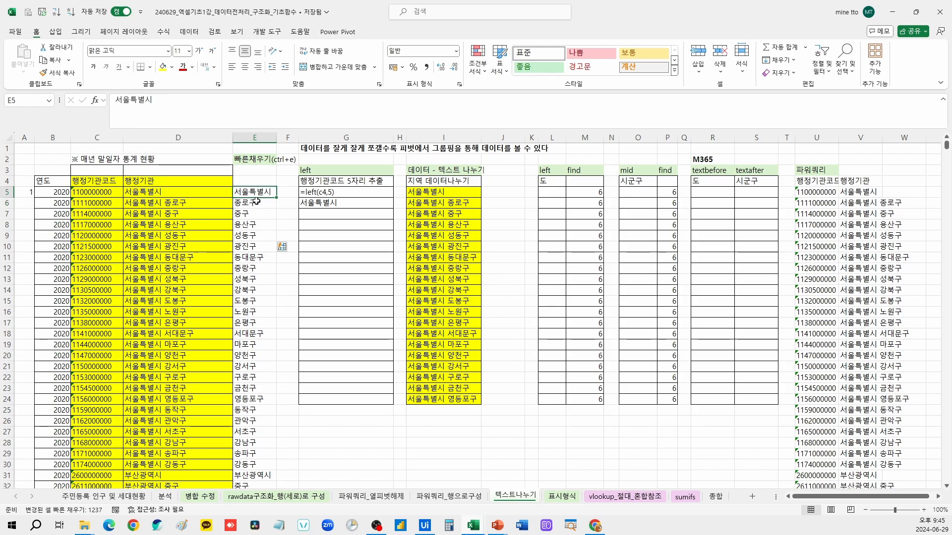
key("ctrl+shift+Down")
key("Delete")
Enter 서울특별시 in E6 and E7 as example province names, leaving E5 empty
left_click(257, 201)
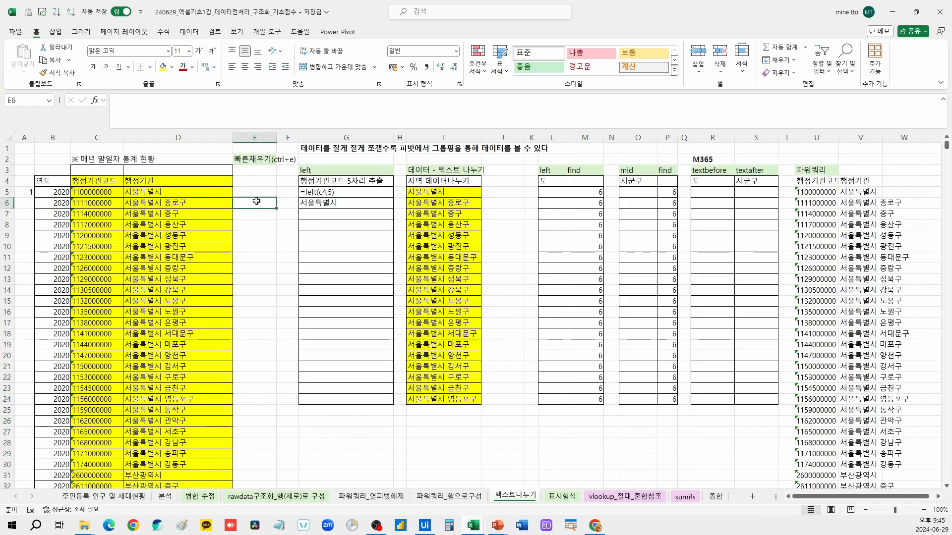
type("서우울특별시")
key("Return")
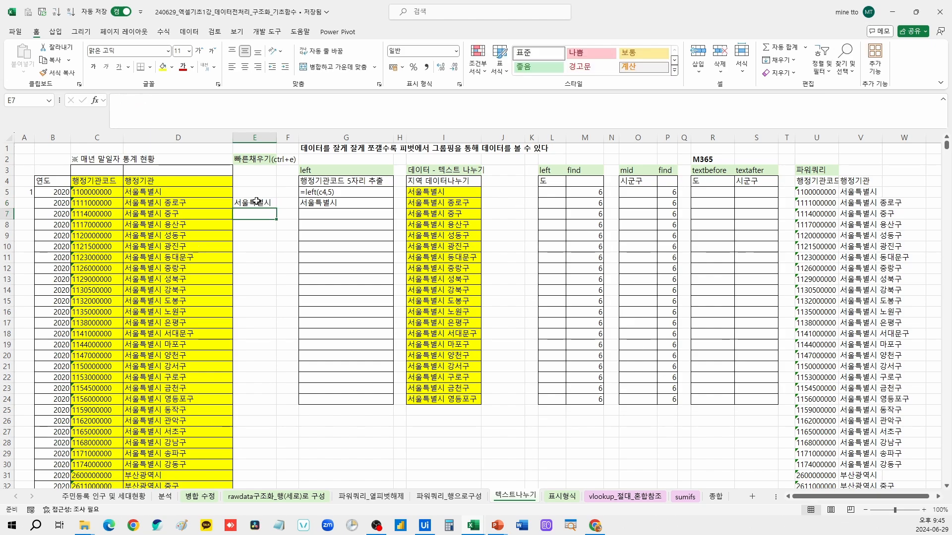
type("서울트")
type("특별시")
key("Return")
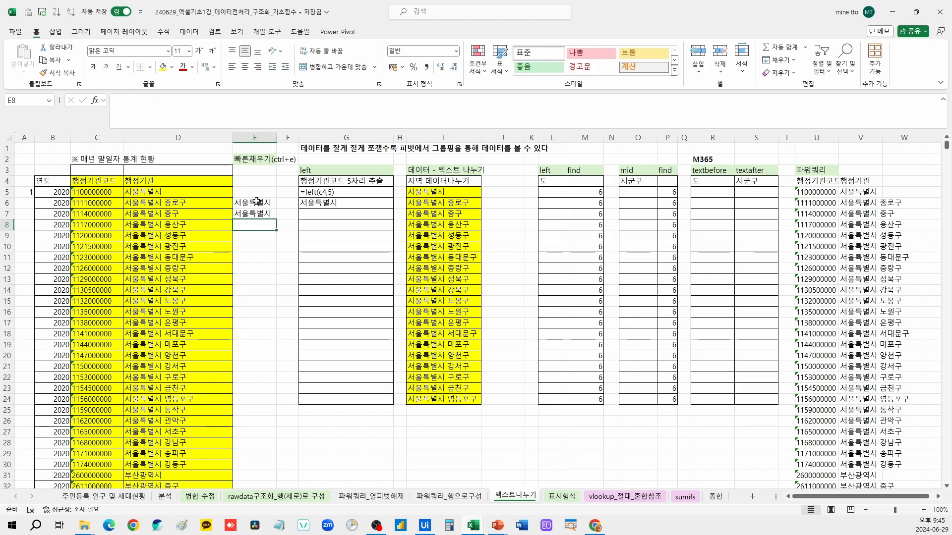
Fill E7 down column E using the 빠른 채우기 option, and undo the fill
left_click(265, 214)
double_click(275, 219)
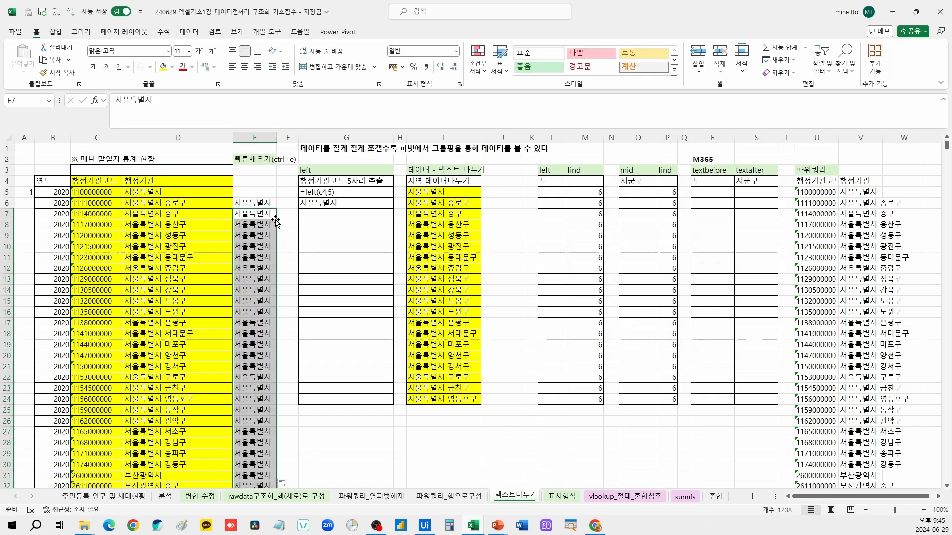
left_click(284, 482)
left_click(307, 433)
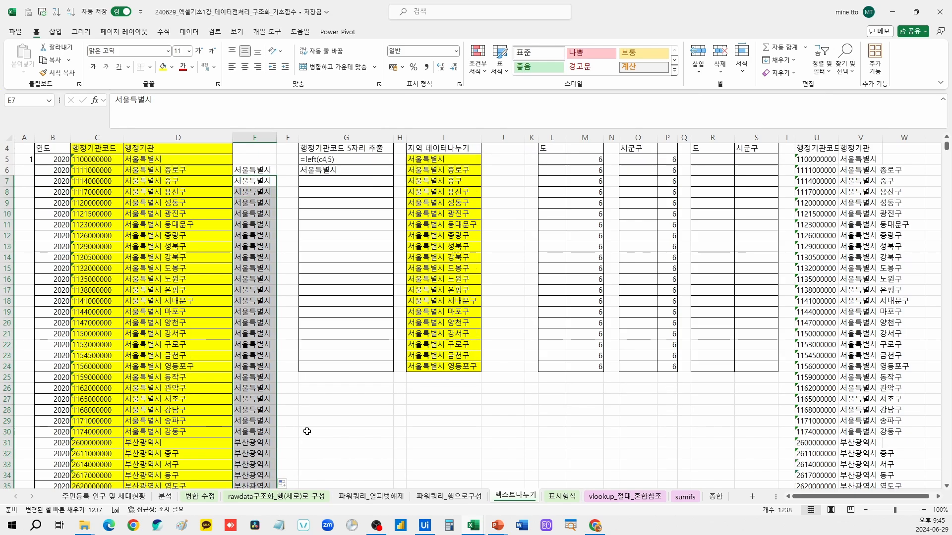
key("ctrl+z")
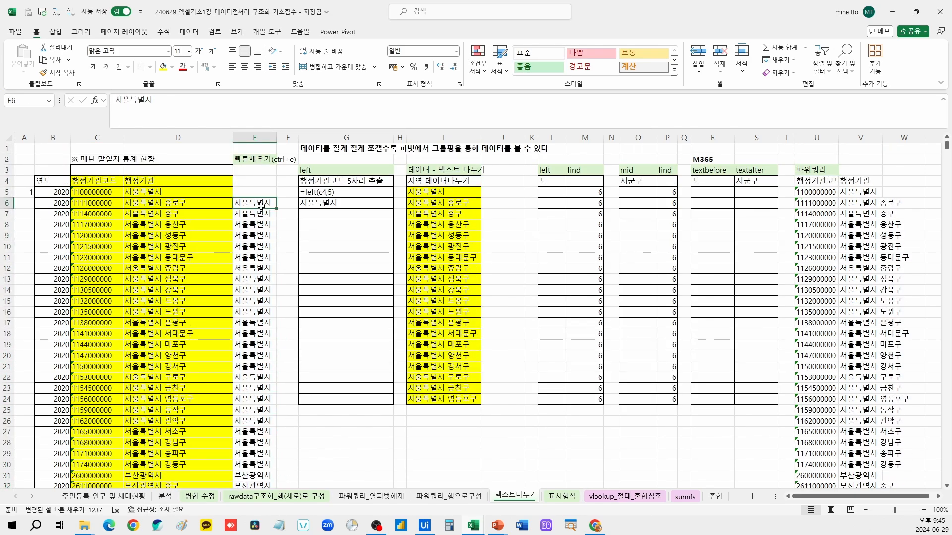
key("ctrl+z")
key("Up")
key("shift+Down")
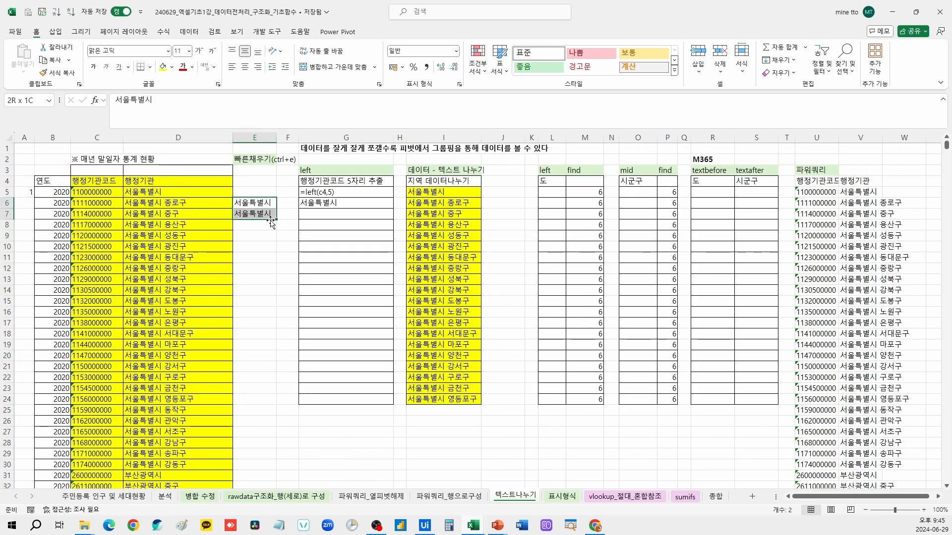
key("Delete")
key("Down")
key("Down")
key("Down")
key("ctrl+z")
key("ctrl+q")
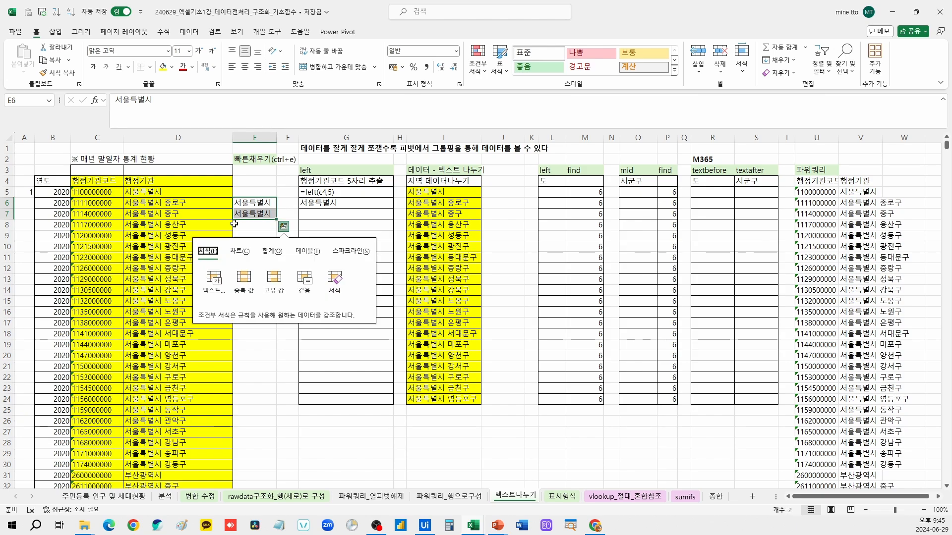
key("Escape")
left_click(154, 201)
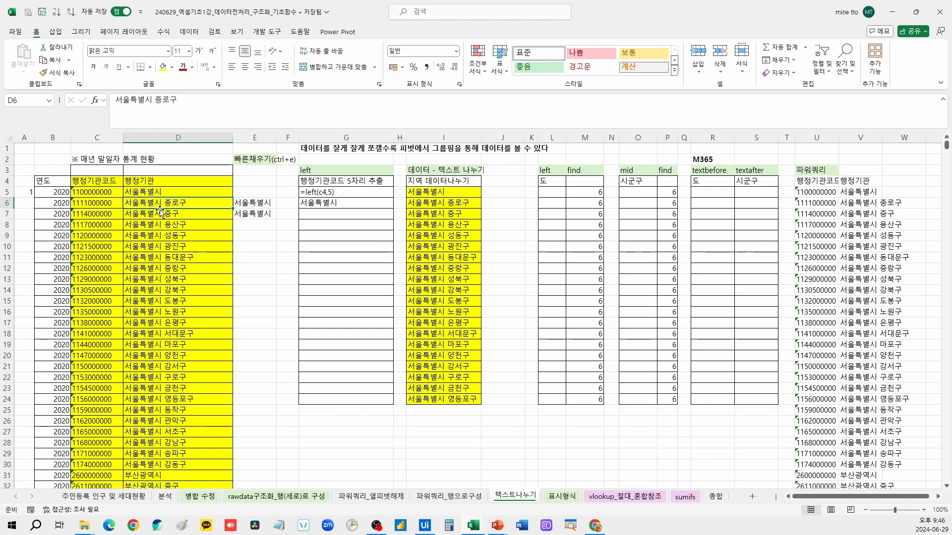
type("부산과")
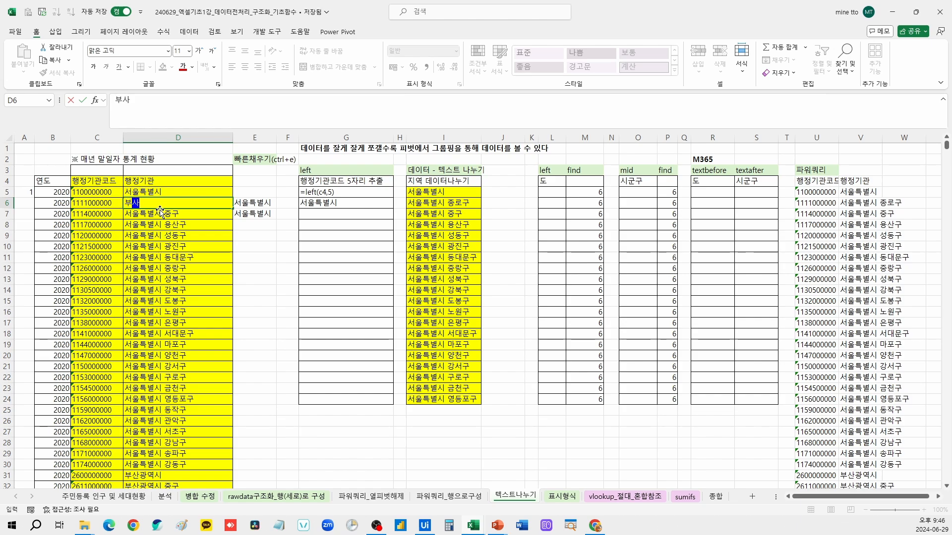
key("BackSpace")
key("BackSpace")
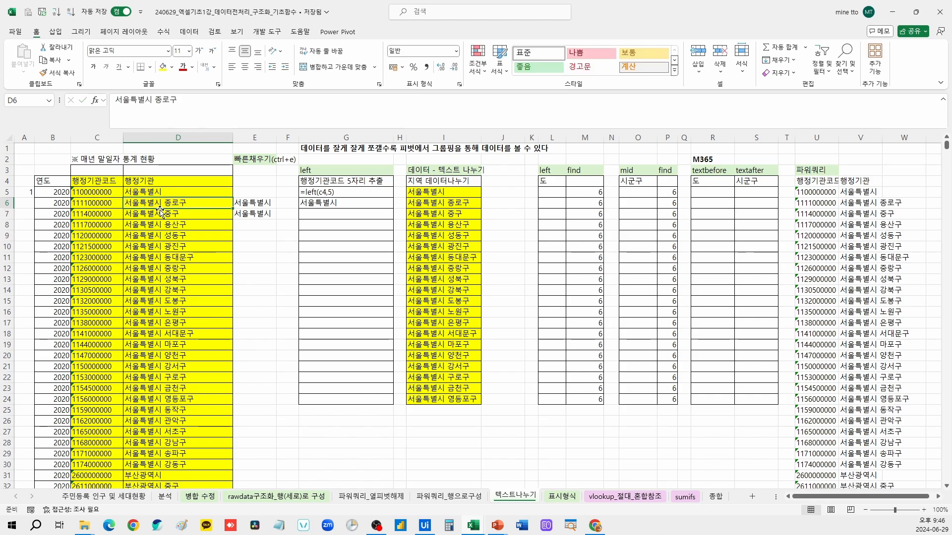
Change D6 to 부산광역시 중구 and Flash Fill the province names down column E from the existing 서울특별시 examples
type("산광역시 중구")
key("Tab")
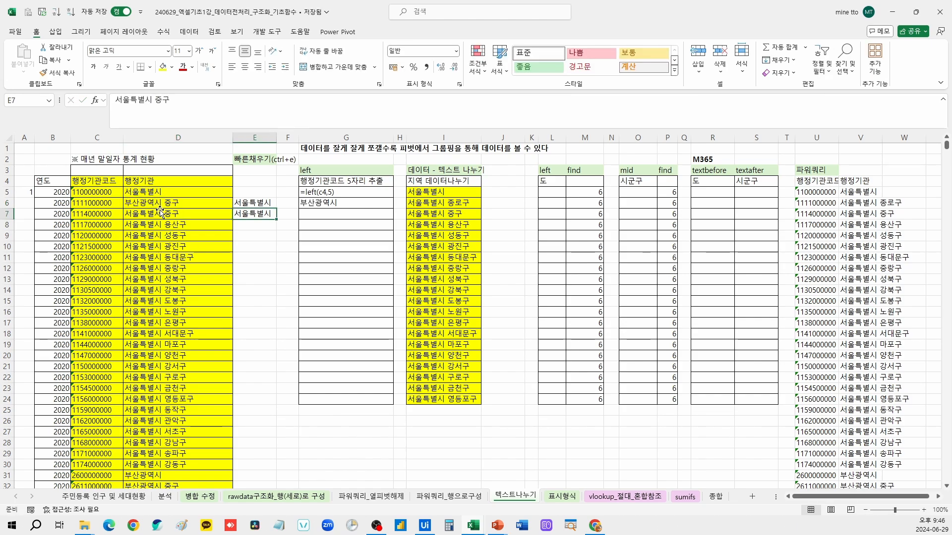
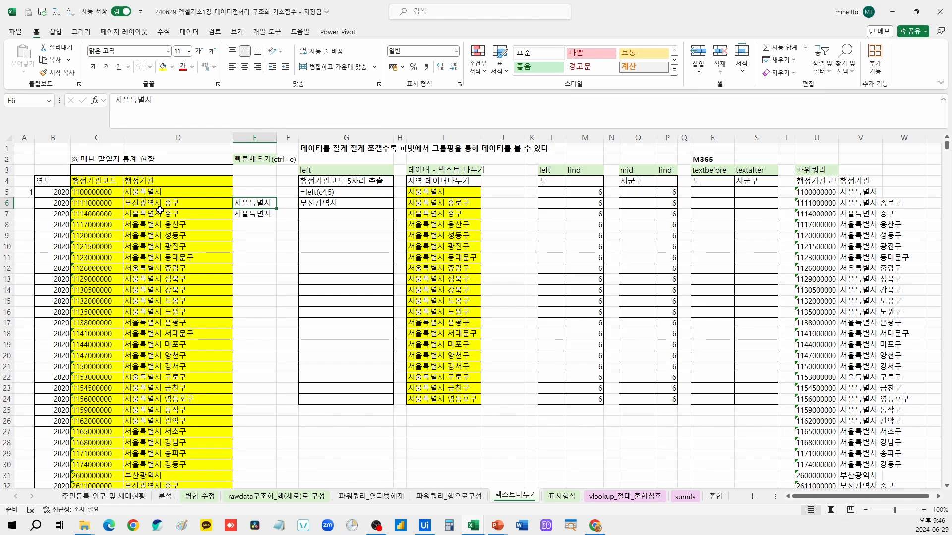
key("Return")
key("ctrl+e")
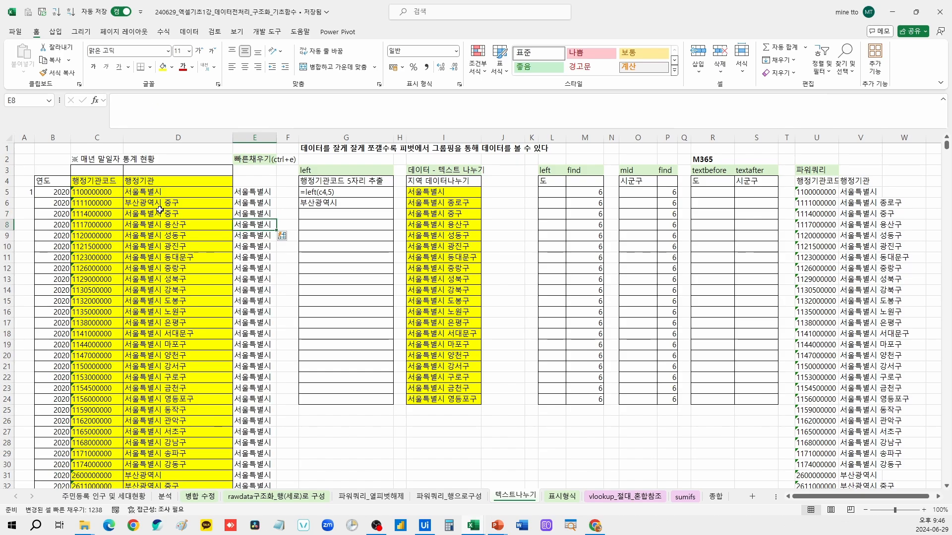
Clear the province names from E5 down to the end of column E
key("Up")
key("Up")
key("Delete")
key("Up")
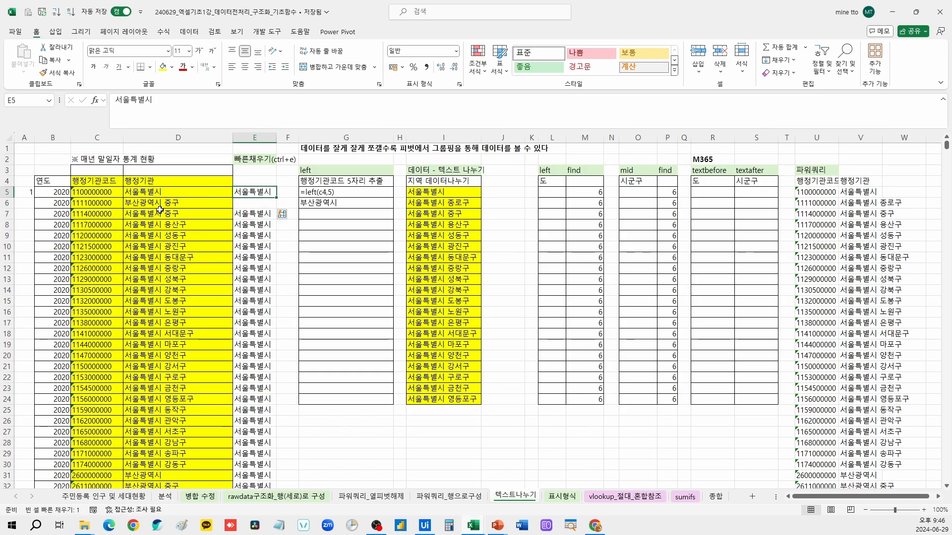
key("Delete")
key("Down")
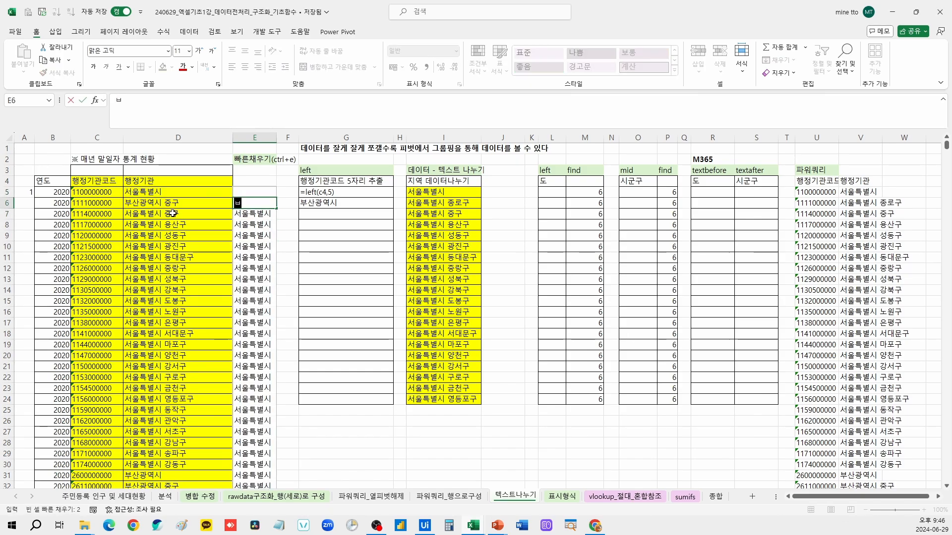
key("ctrl+shift+Down")
key("Delete")
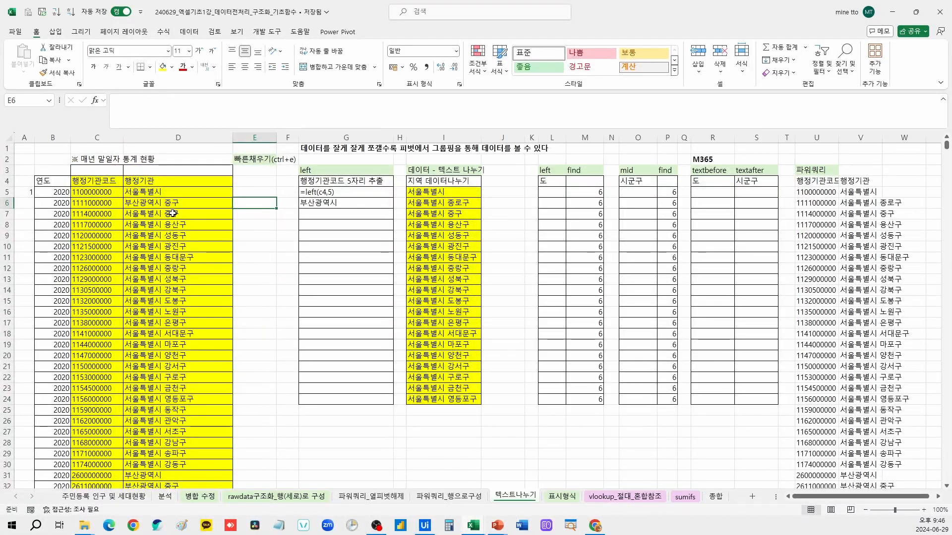
Enter 서울특별시 in E5 and 부산광역시 in E6, accepting the suggested Flash Fill for the rest of column E
key("Up")
type("서울트특별시")
key("Return")
type("부산광역시 중구")
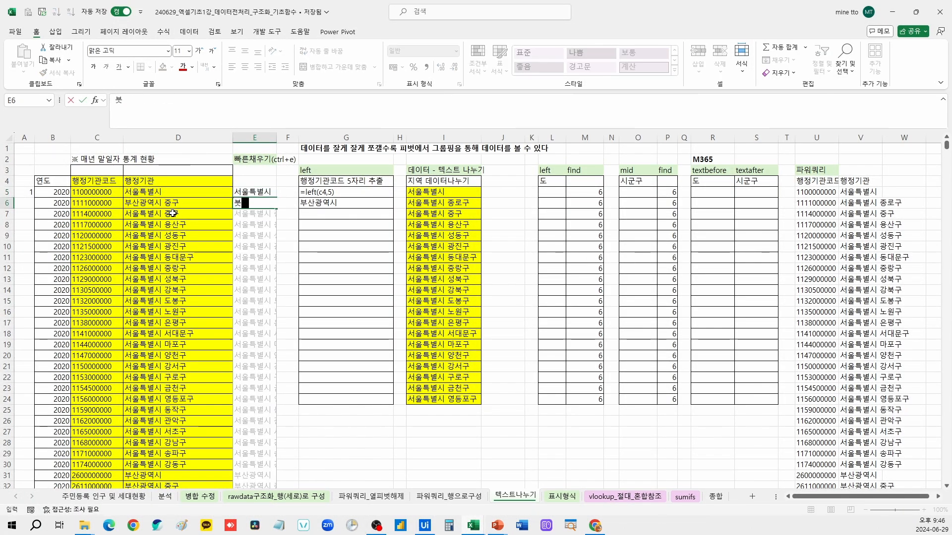
key("Return")
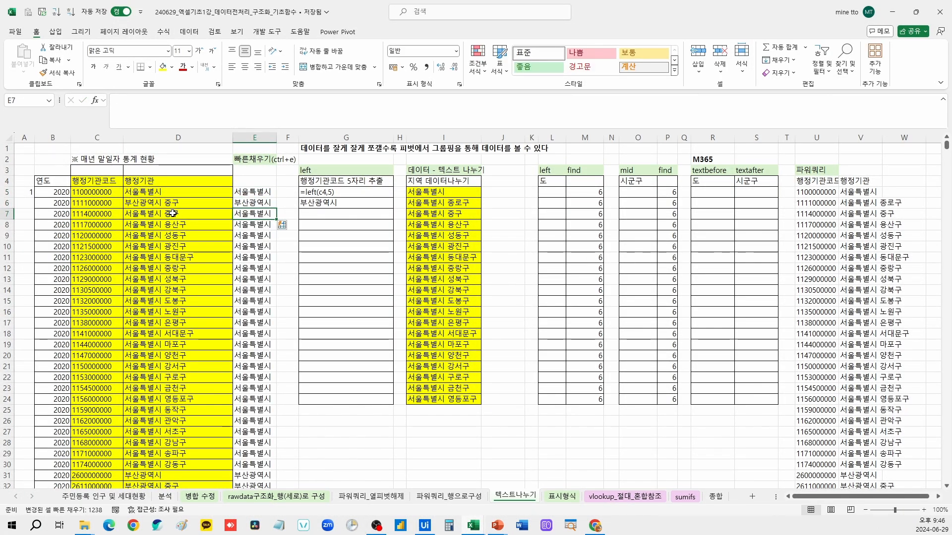
Delete the Flash Fill results together with both example entries in column E
key("Up")
key("Up")
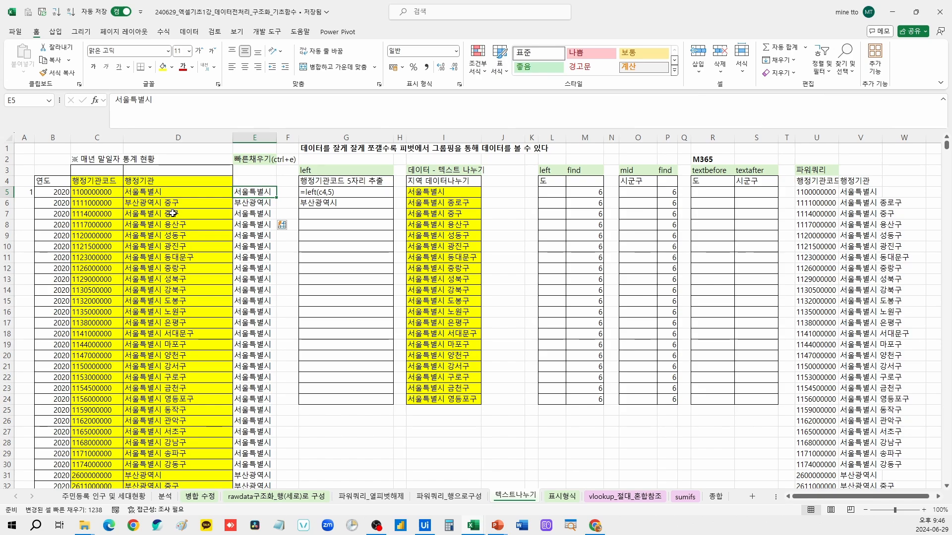
key("ctrl+shift+Down")
key("Delete")
key("ctrl+BackSpace")
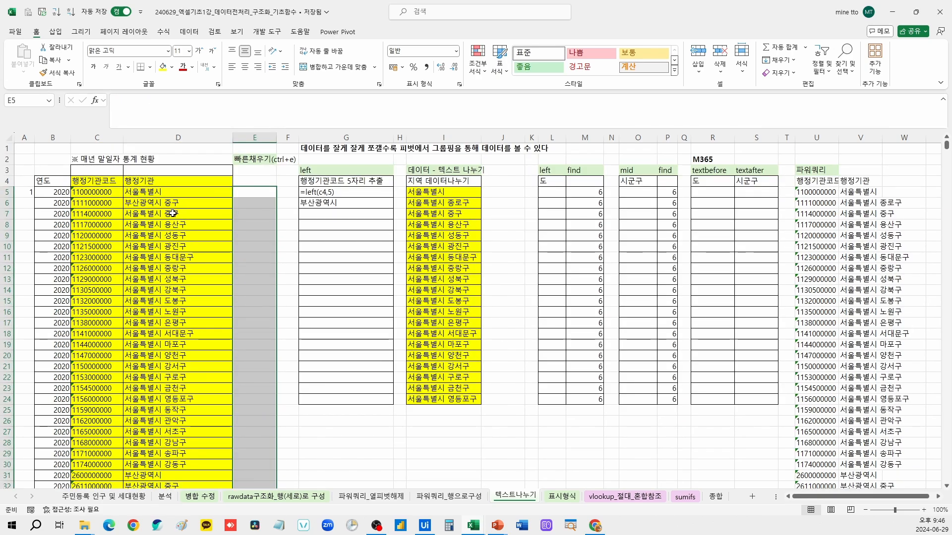
Review the 행정기관 names in column D and the sample LEFT formula in G5 for extracting the first five characters
key("Right")
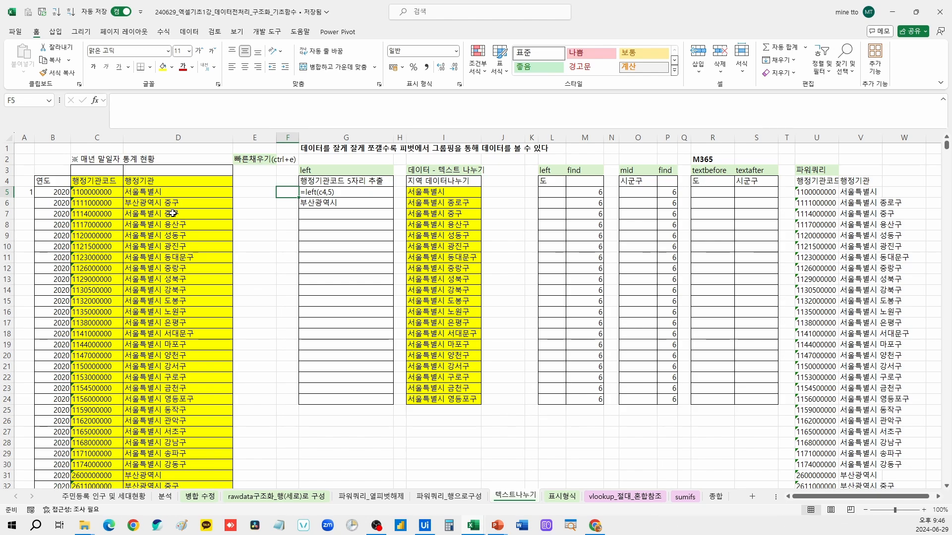
left_click(307, 167)
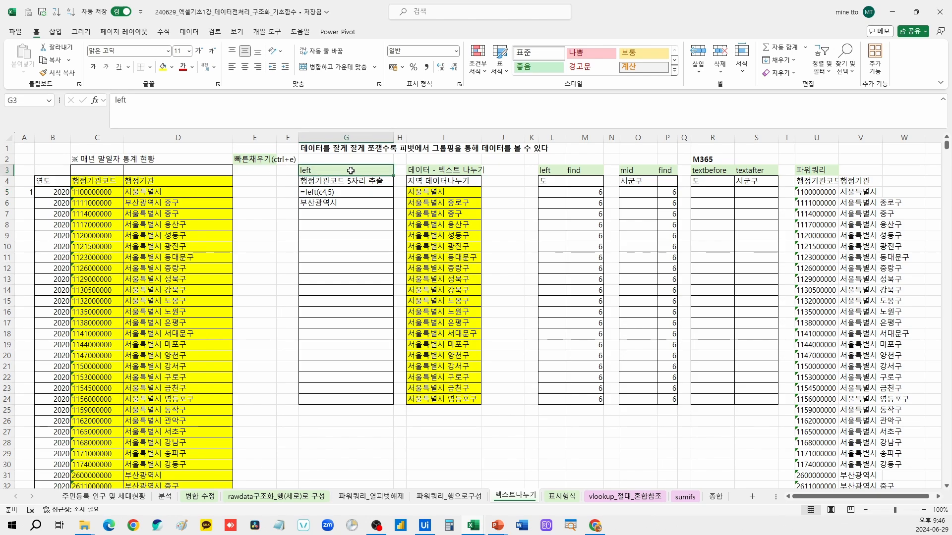
left_click(167, 195)
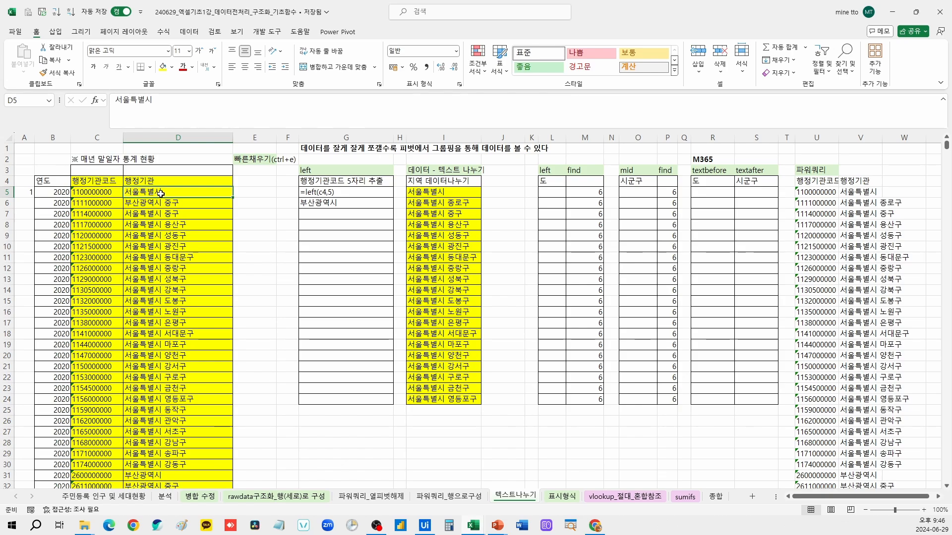
scroll(168, 200, "down", 1)
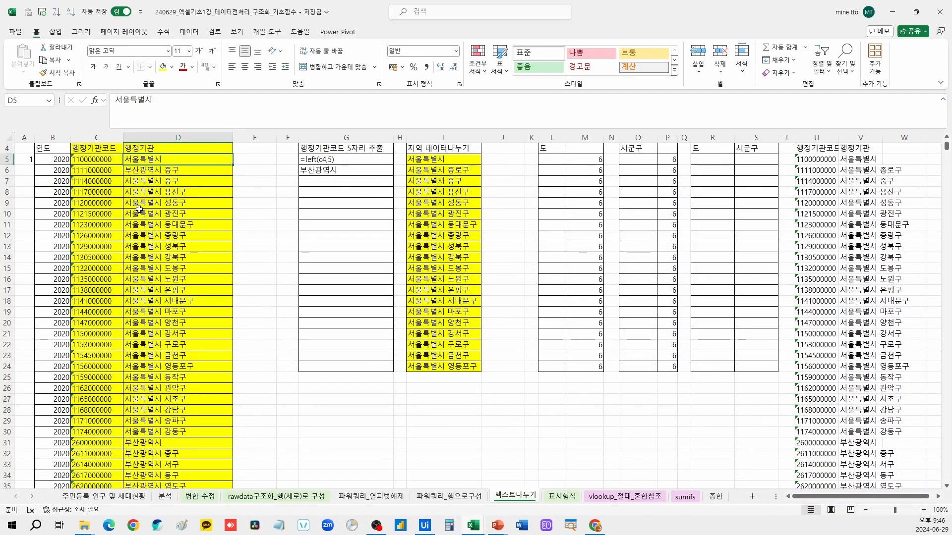
scroll(233, 194, "up", 1)
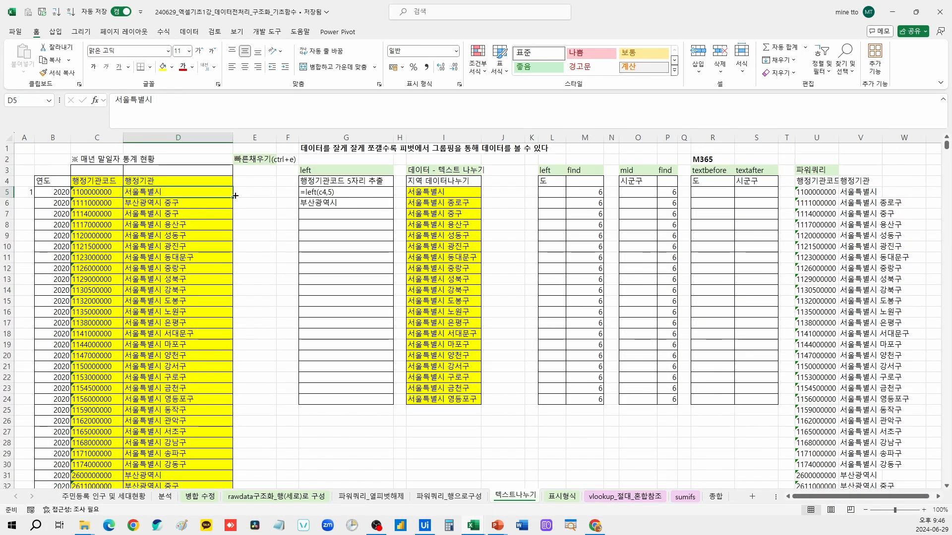
scroll(221, 233, "down", 4)
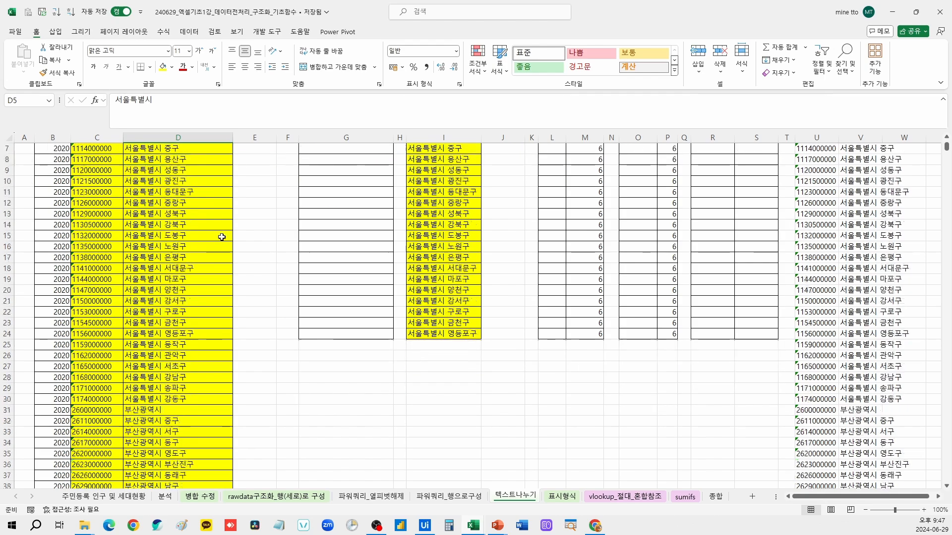
scroll(176, 352, "down", 6)
scroll(174, 354, "up", 10)
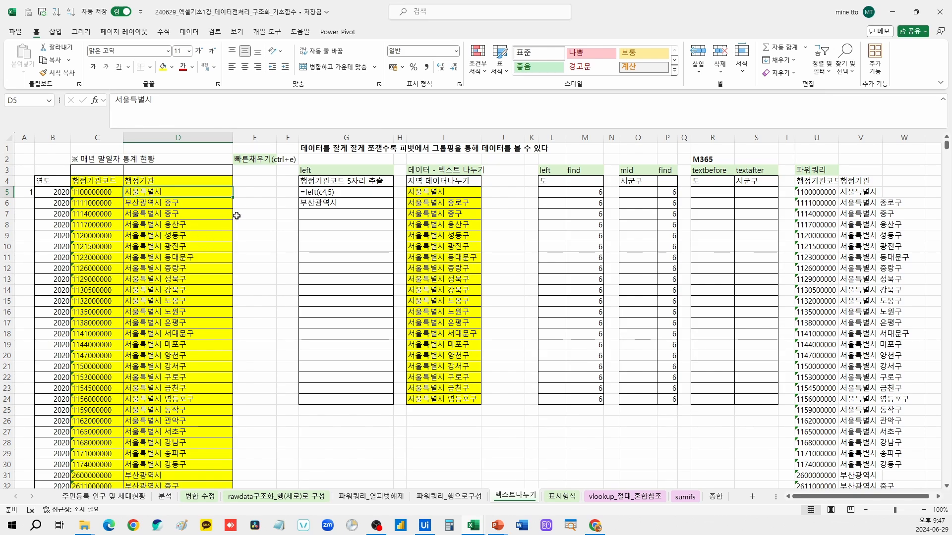
left_click(330, 194)
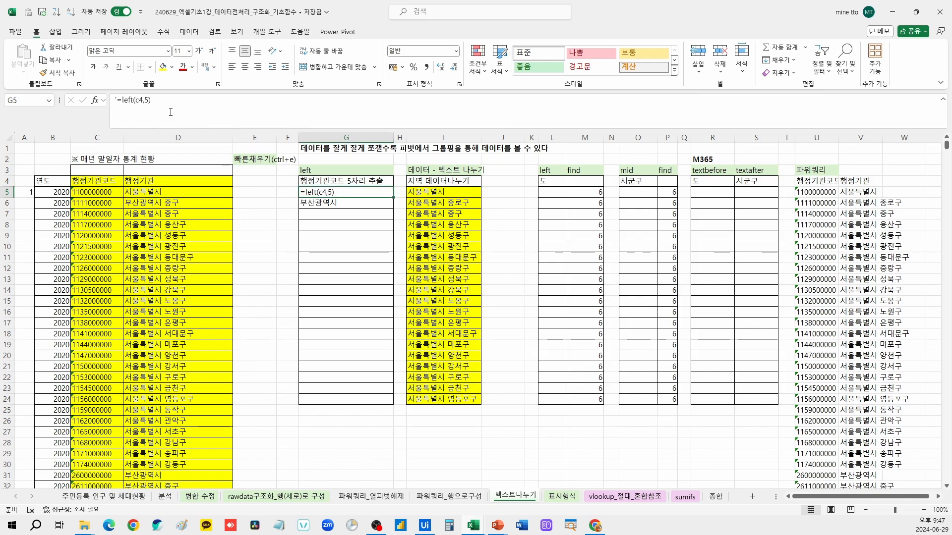
Enter the formula =LEFT(D7,5) in G7 to extract the province name
left_click(329, 213)
type("=")
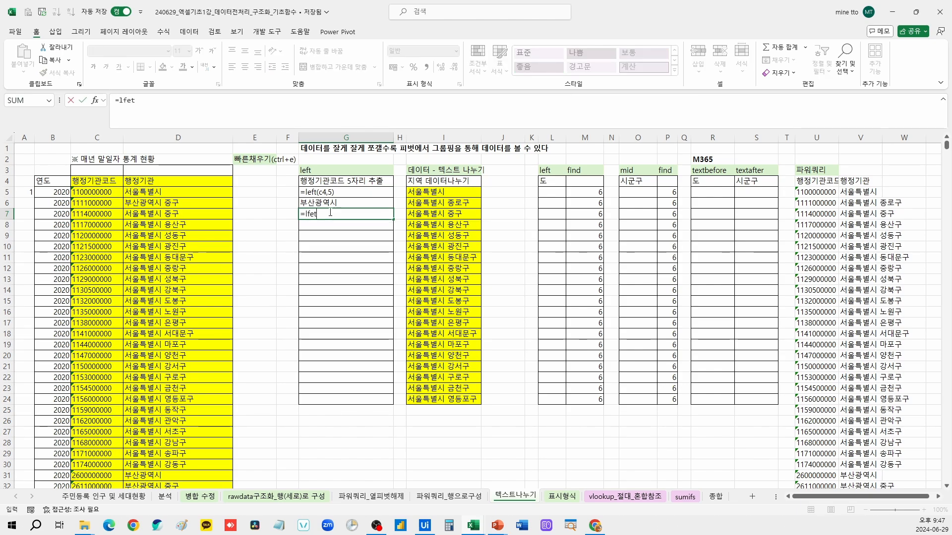
type("lef")
key("BackSpace")
type("eft(")
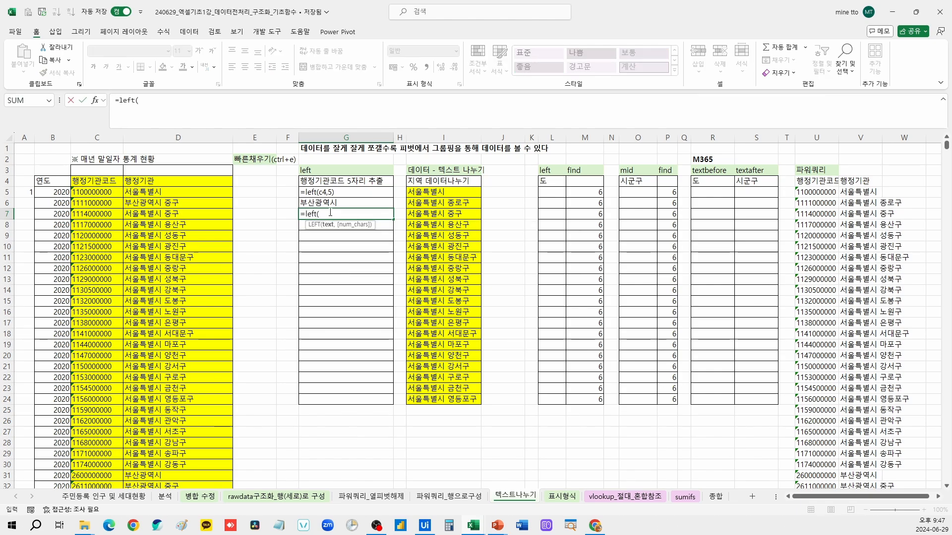
left_click(172, 215)
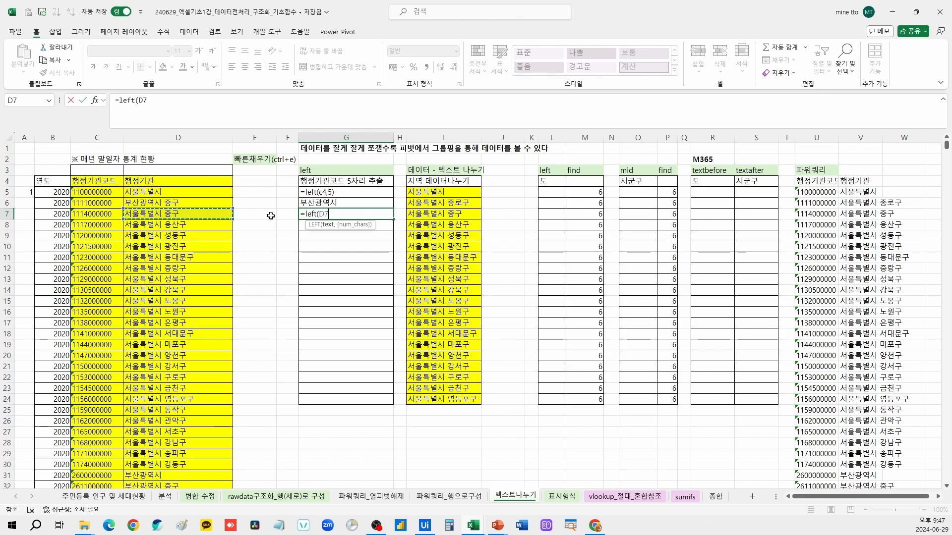
type(",5")
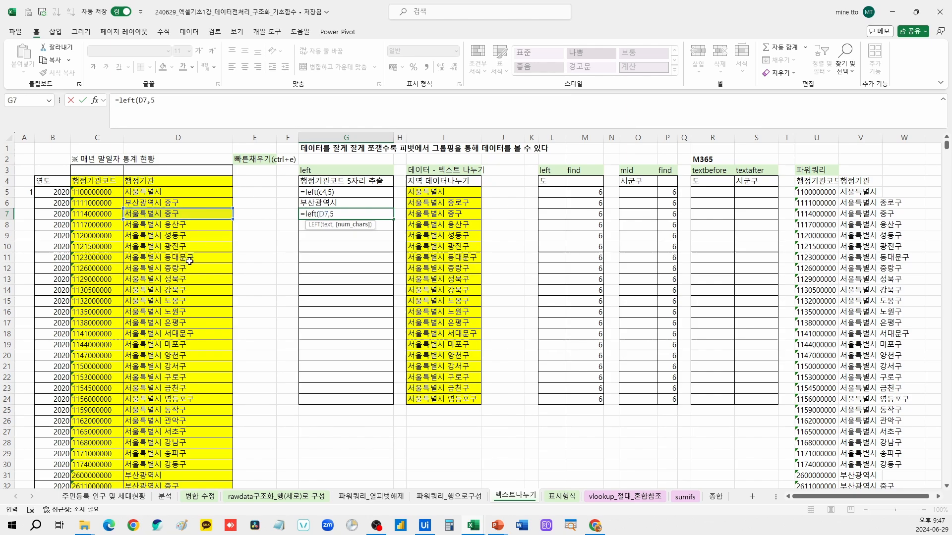
key("Return")
Fill the LEFT formula from G7 down to G24
key("Up")
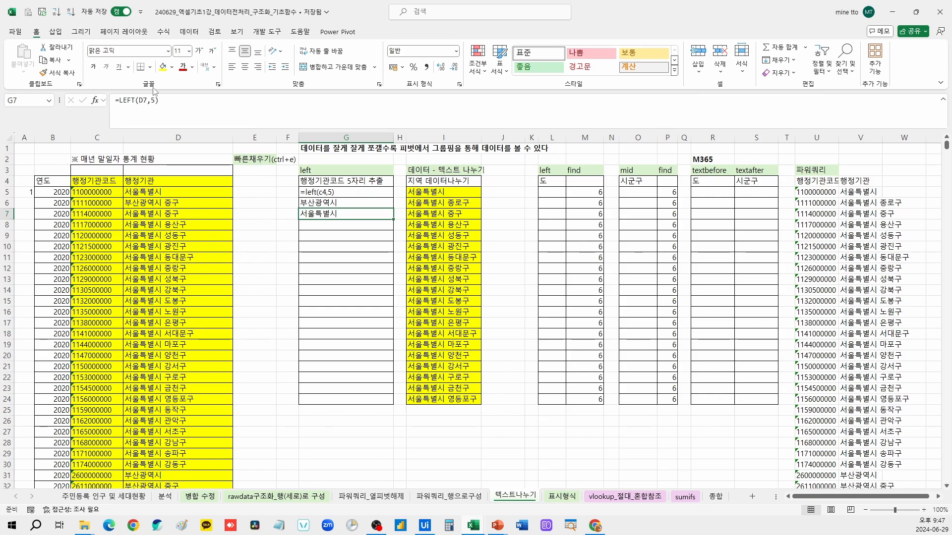
left_click_drag(393, 218, 395, 403)
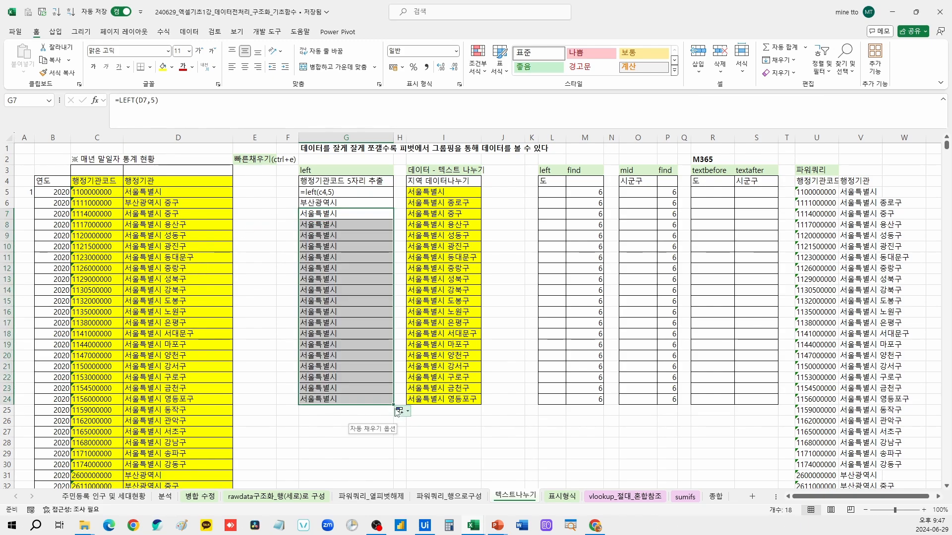
left_click(328, 430)
left_click(353, 400)
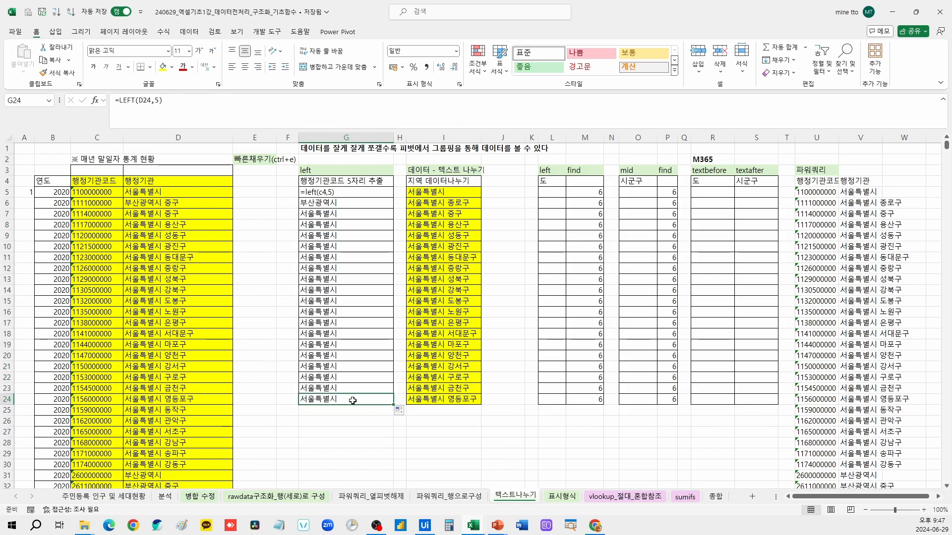
Examine the 행정기관 names down to the last row of column D for differing province name lengths
left_click(161, 475)
scroll(167, 450, "down", 9)
scroll(169, 448, "down", 2)
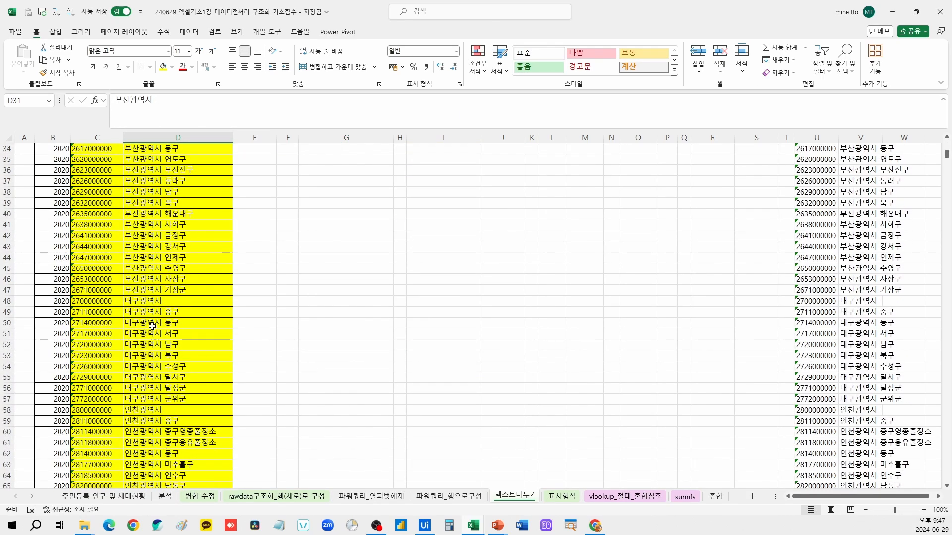
left_click(145, 293)
scroll(160, 333, "down", 2)
left_click(149, 358)
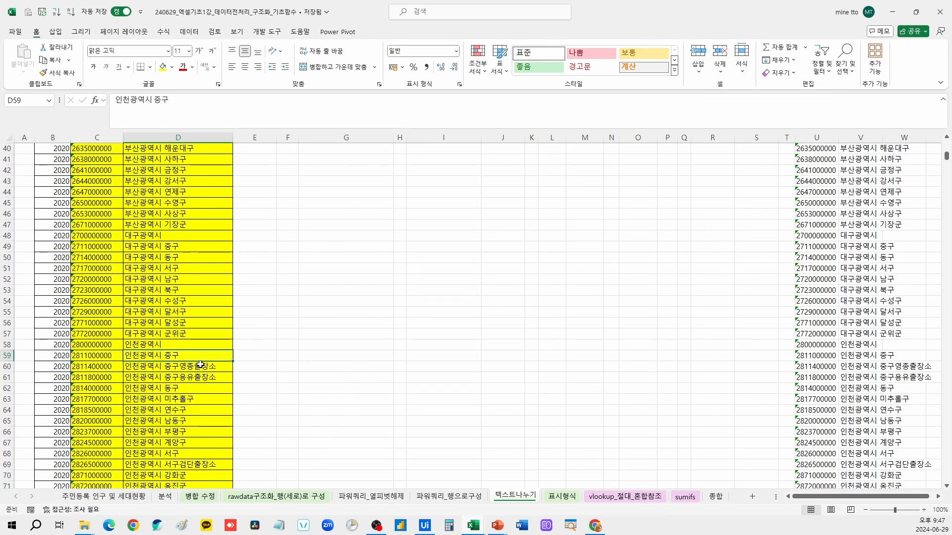
key("ctrl+Down")
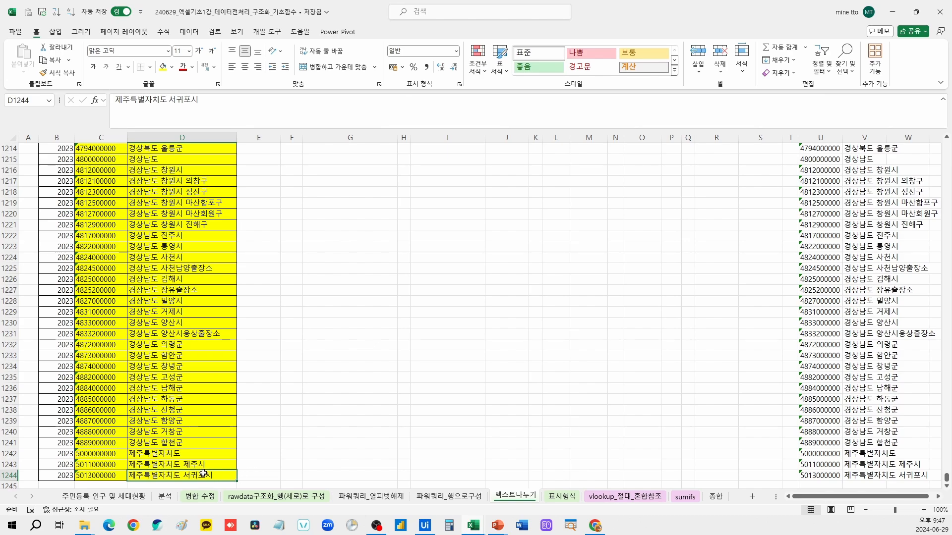
key("ctrl+Up")
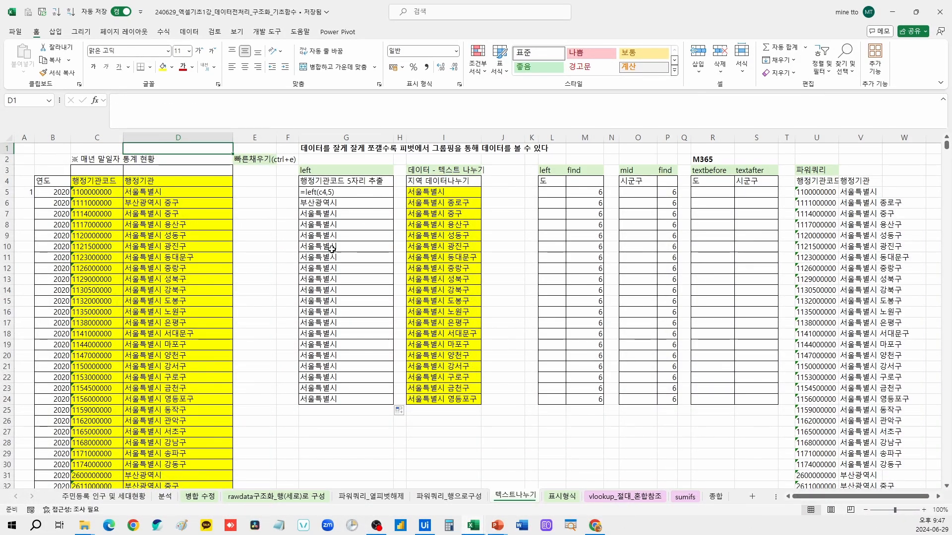
Compare the fixed character count of the LEFT formulas in column G with the FIND formula in M5 that locates the space
left_click(352, 205)
left_click_drag(351, 205, 357, 399)
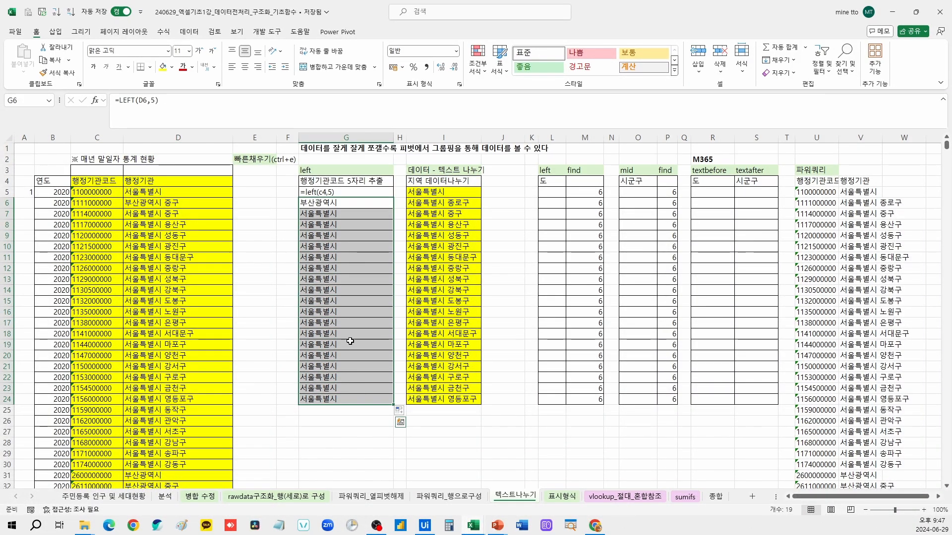
left_click(329, 192)
left_click_drag(145, 100, 149, 100)
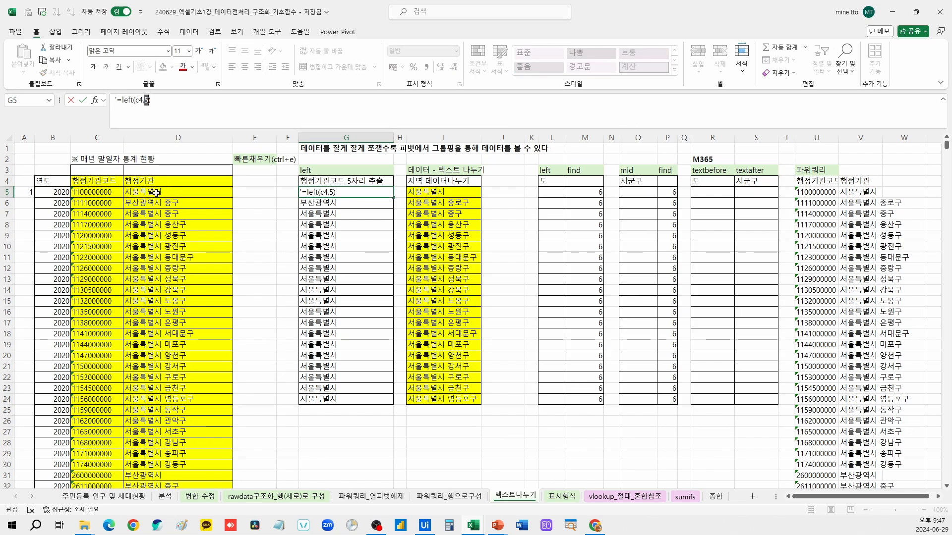
left_click(584, 191)
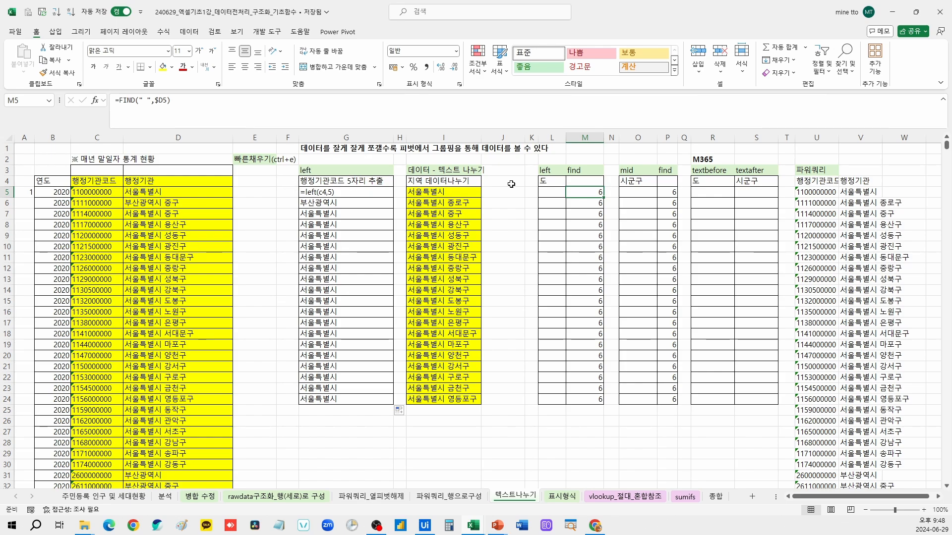
left_click_drag(559, 171, 572, 171)
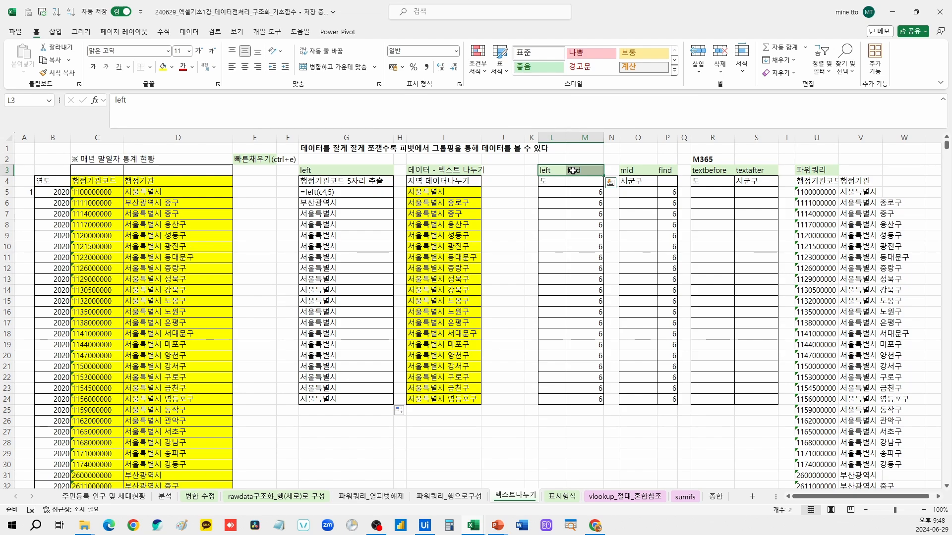
left_click_drag(552, 137, 584, 137)
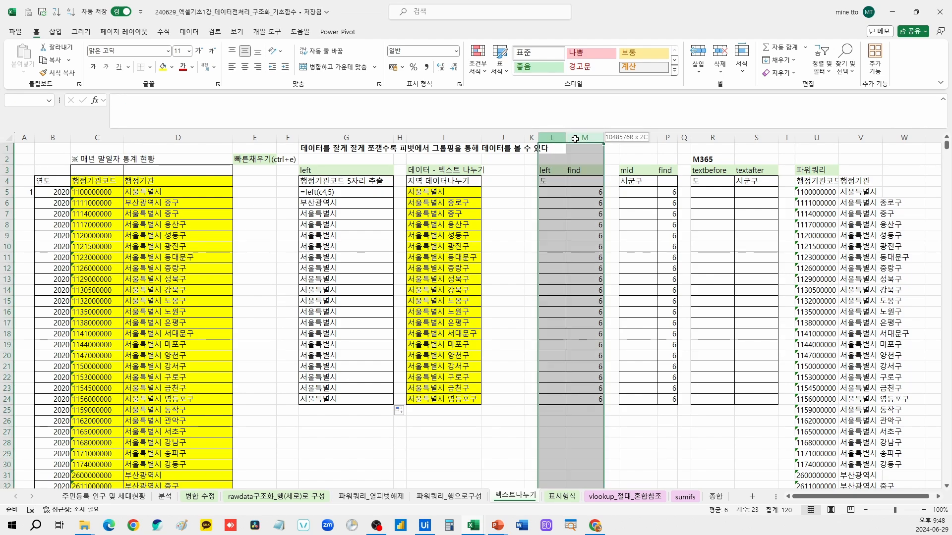
left_click(589, 192)
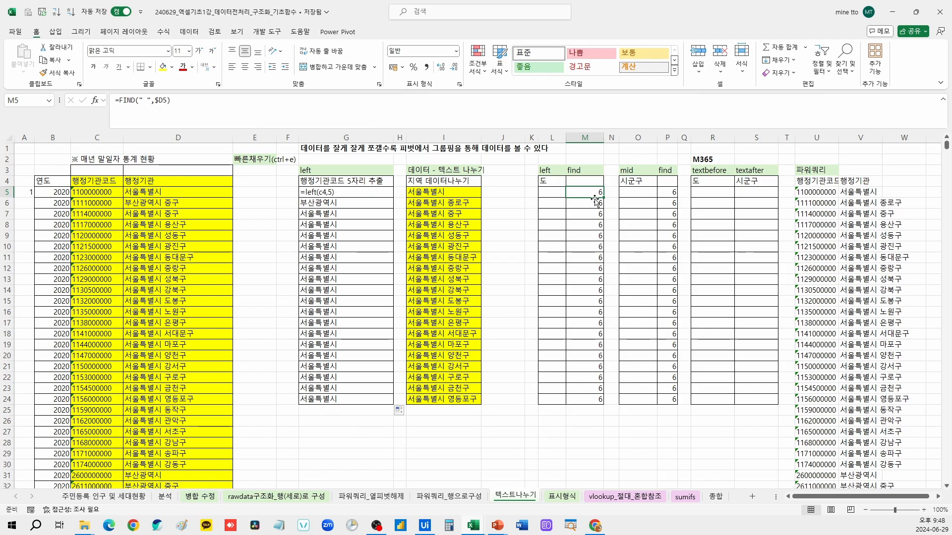
Split the region names in I5:I24 into province and district columns using Text to Columns, delimited by spaces
left_click(458, 180)
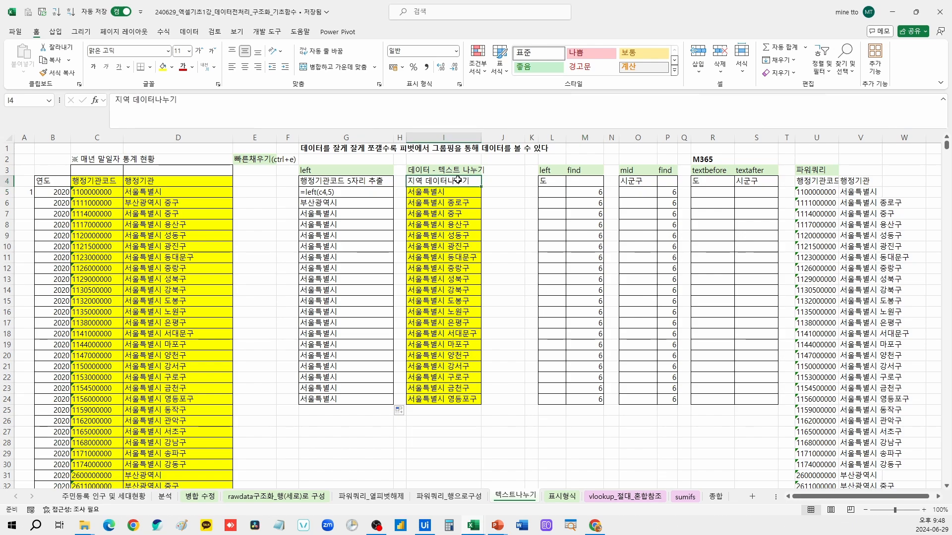
left_click_drag(462, 192, 460, 399)
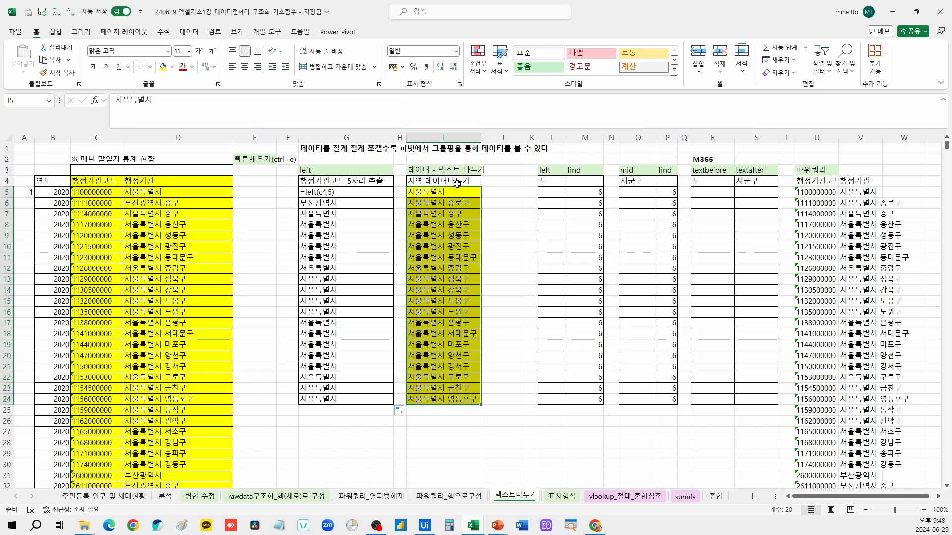
left_click_drag(459, 191, 451, 399)
left_click(189, 31)
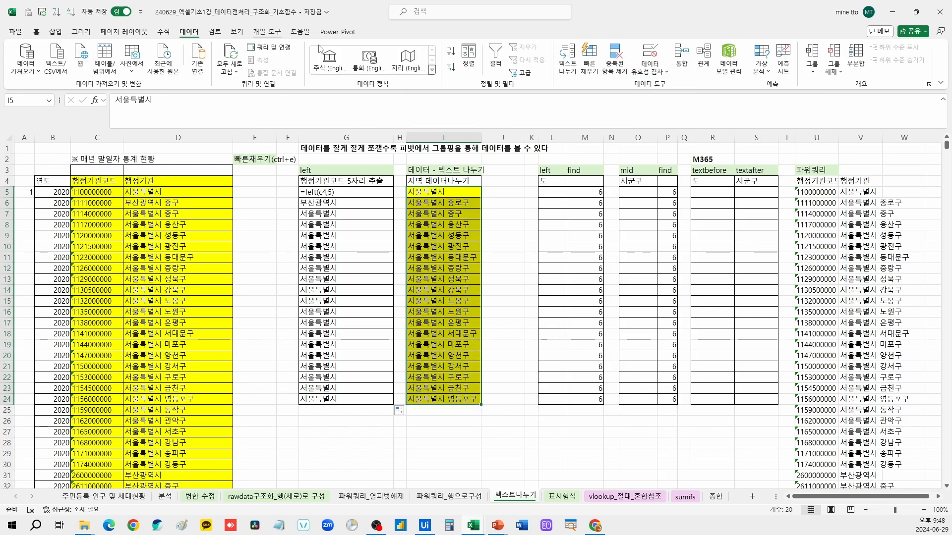
left_click(571, 73)
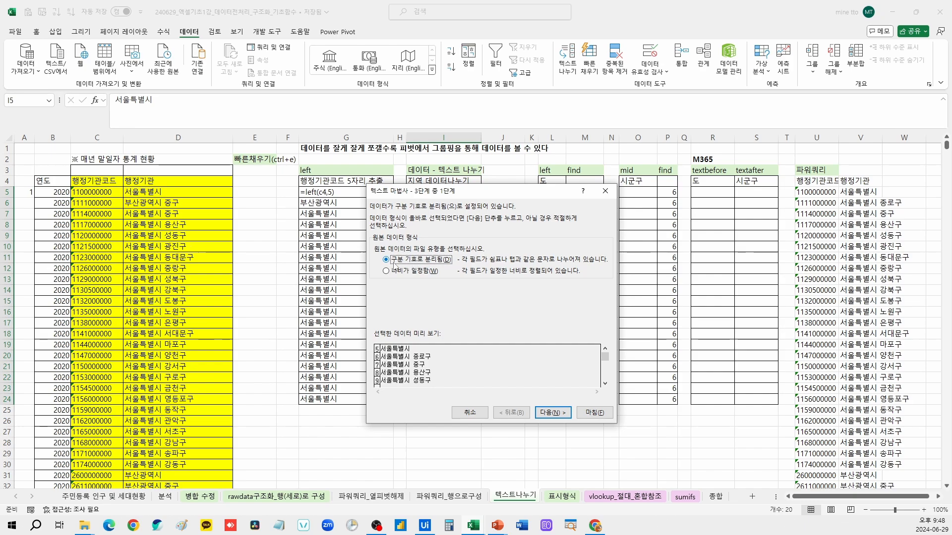
left_click(560, 417)
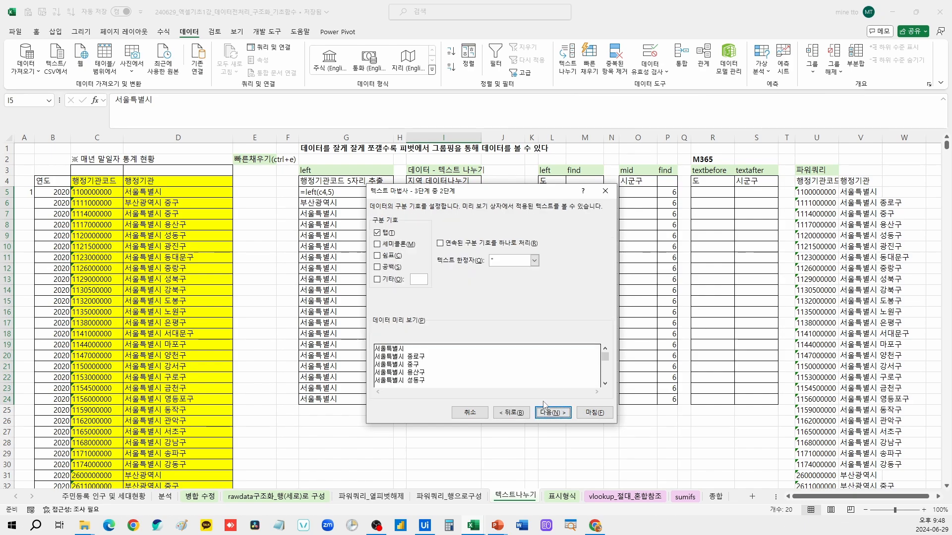
left_click(381, 267)
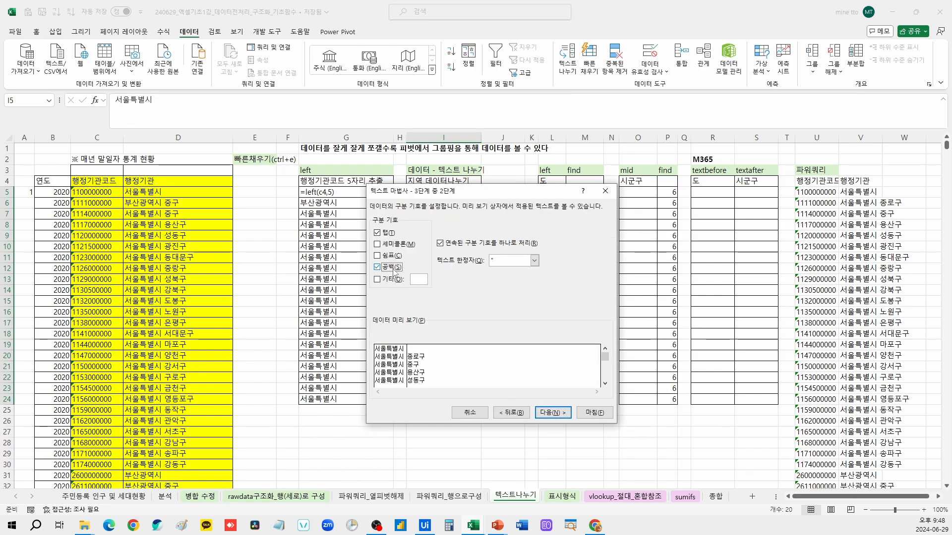
left_click_drag(493, 197, 645, 193)
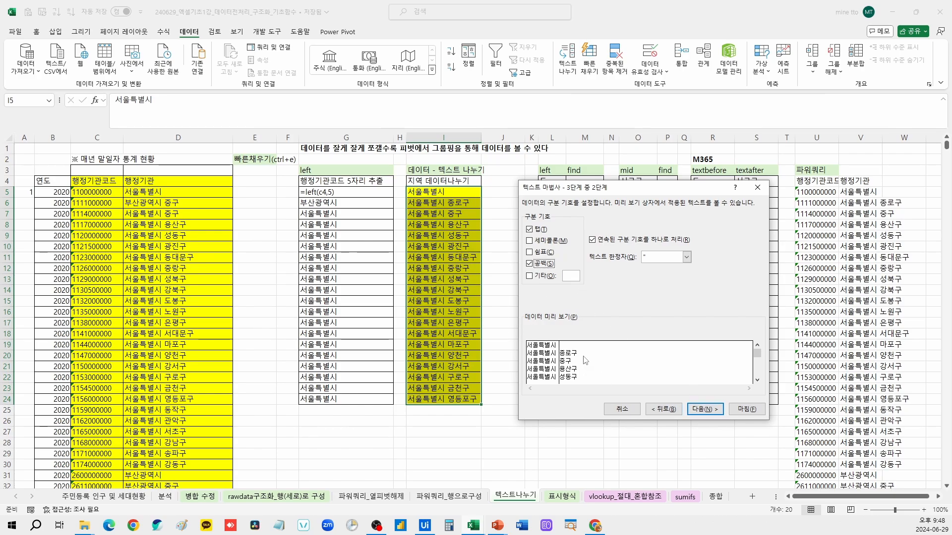
left_click(747, 409)
left_click_drag(446, 192, 445, 410)
left_click_drag(502, 204, 508, 397)
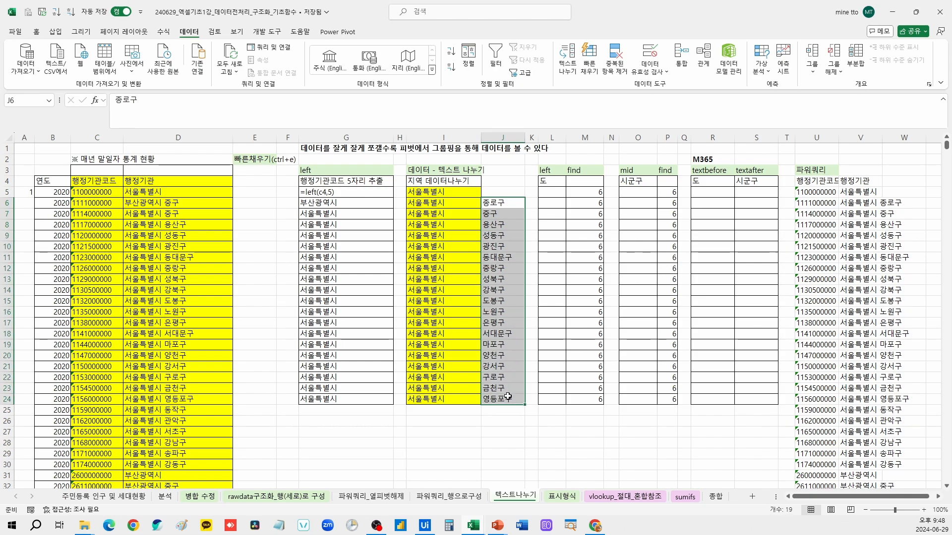
left_click(425, 298)
Try to split the whole of column D at spaces with Text to Columns, without replacing the existing neighbouring data
left_click(178, 138)
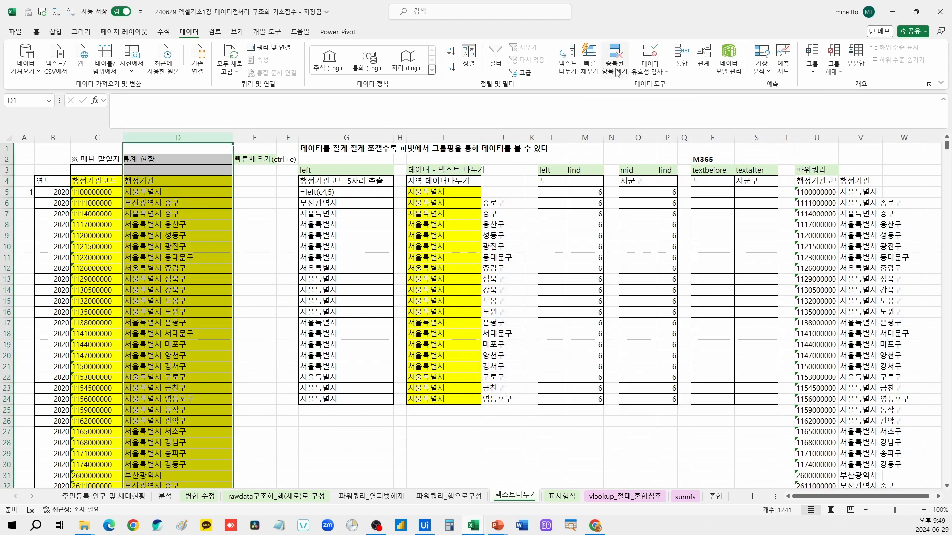
left_click(571, 73)
left_click(705, 409)
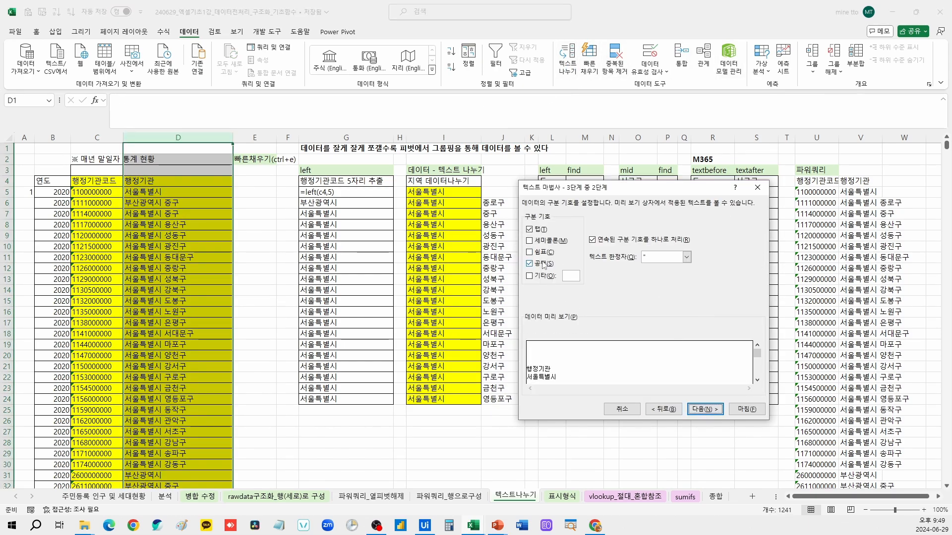
left_click(747, 409)
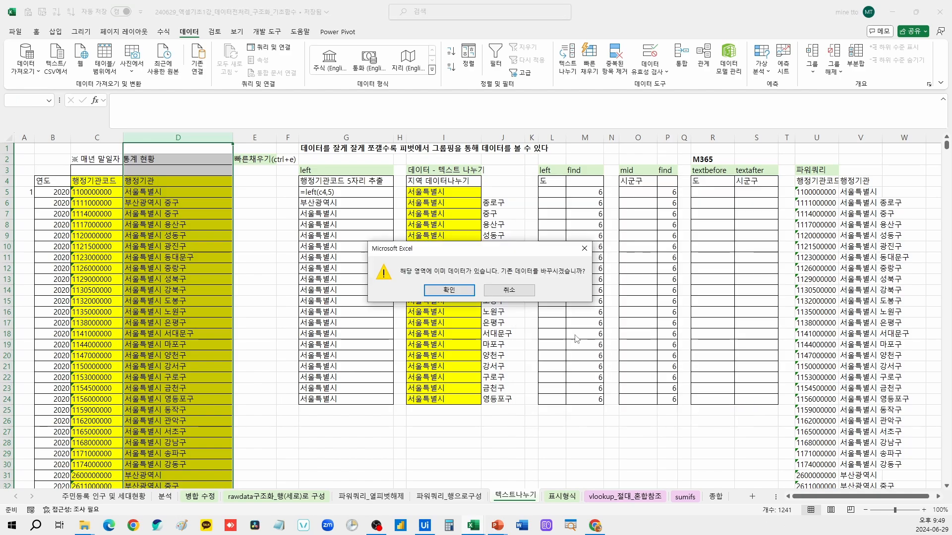
left_click(519, 293)
Copy the 행정기관 names in D6:D30 and paste them as values starting at G28
left_click(184, 192)
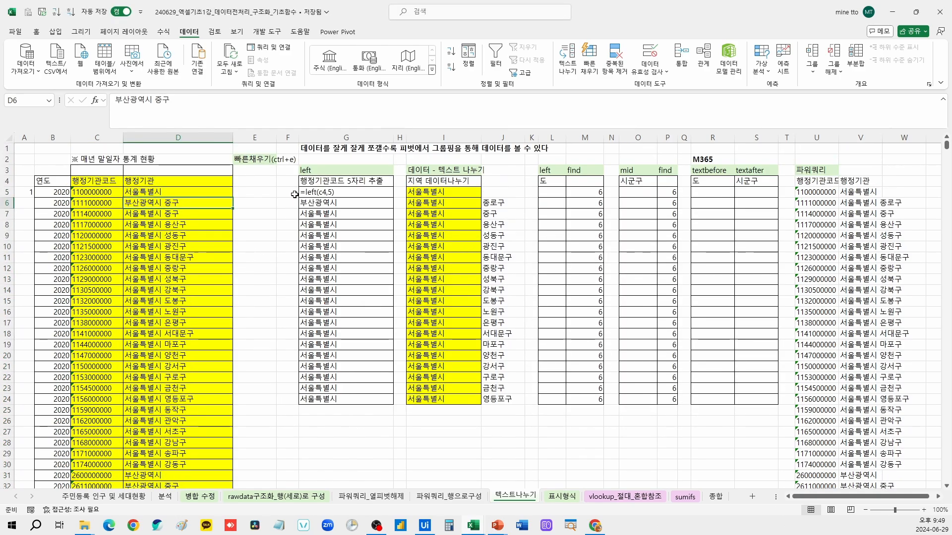
left_click_drag(255, 203, 358, 220)
left_click_drag(189, 204, 187, 205)
key("shift+Down")
key("shift+Down")
key("shift+Down")
key("shift+Down")
key("shift+Down")
key("shift+Down")
key("shift+Down")
key("shift+Down")
key("shift+Down")
key("shift+Down")
key("shift+Down")
key("shift+Down")
key("shift+Down")
key("shift+Down")
key("shift+Down")
key("shift+Down")
key("shift+Down")
key("shift+Down")
key("shift+Down")
key("shift+Down")
key("ctrl+c")
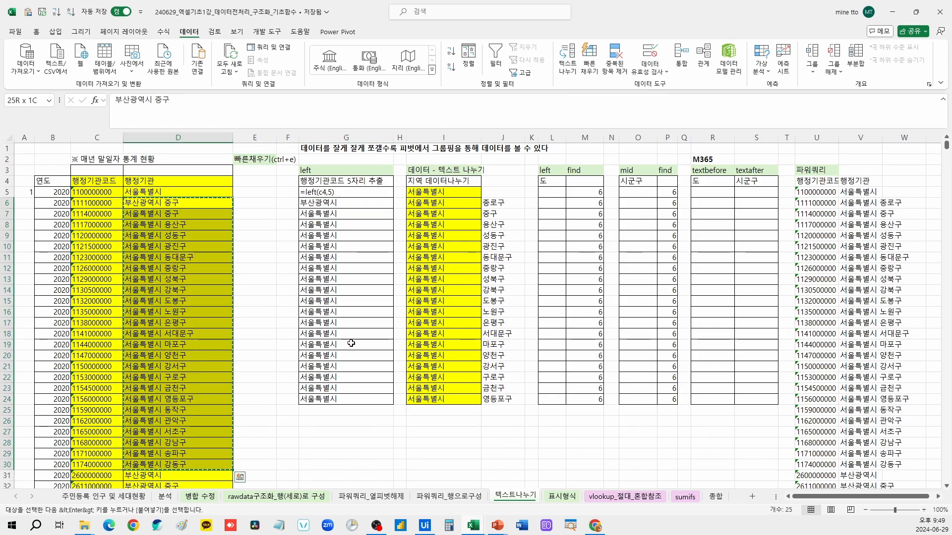
left_click(361, 444)
key("ctrl+alt+v")
key("v")
scroll(687, 399, "down", 2)
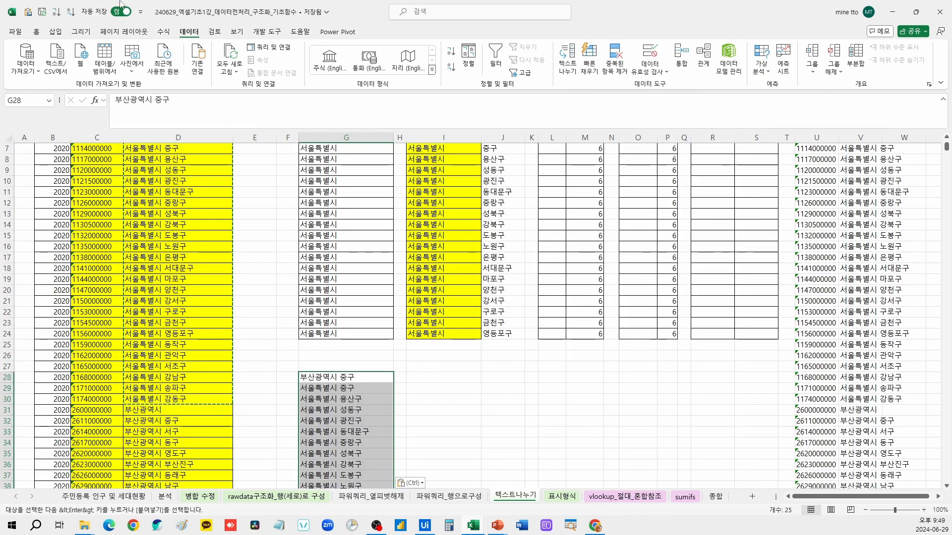
Try splitting the address list starting at G28 with Text to Columns, using tab and space delimiters, then undo it
key("alt+a")
key("e")
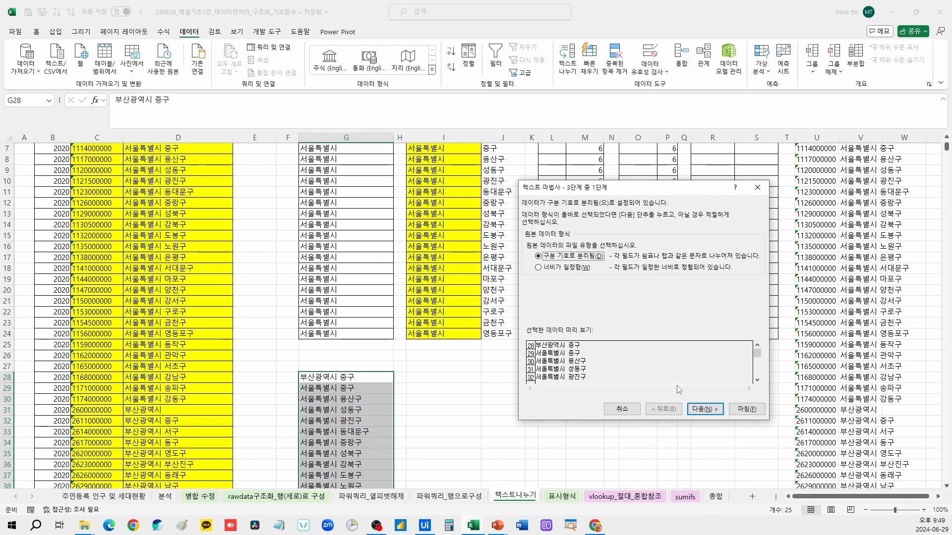
left_click(704, 409)
left_click(747, 409)
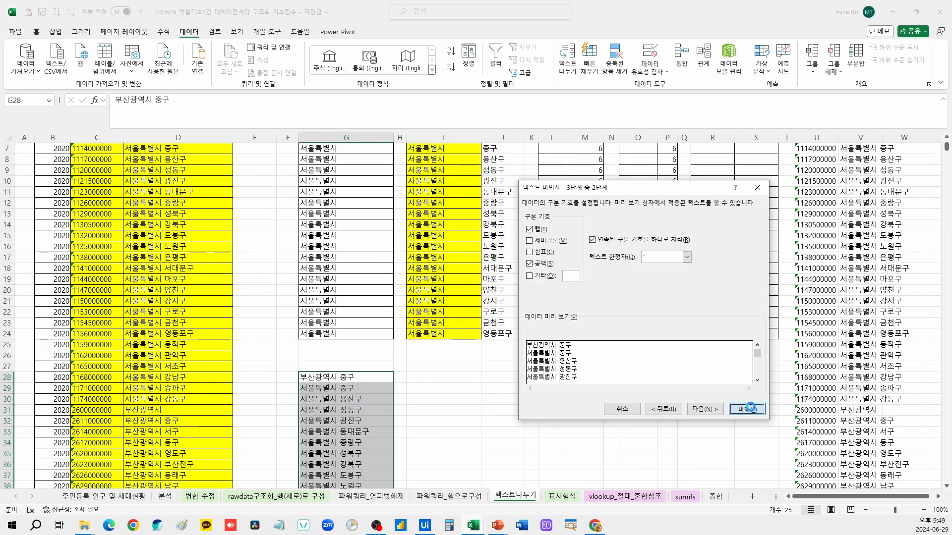
scroll(505, 389, "down", 4)
key("ctrl+z")
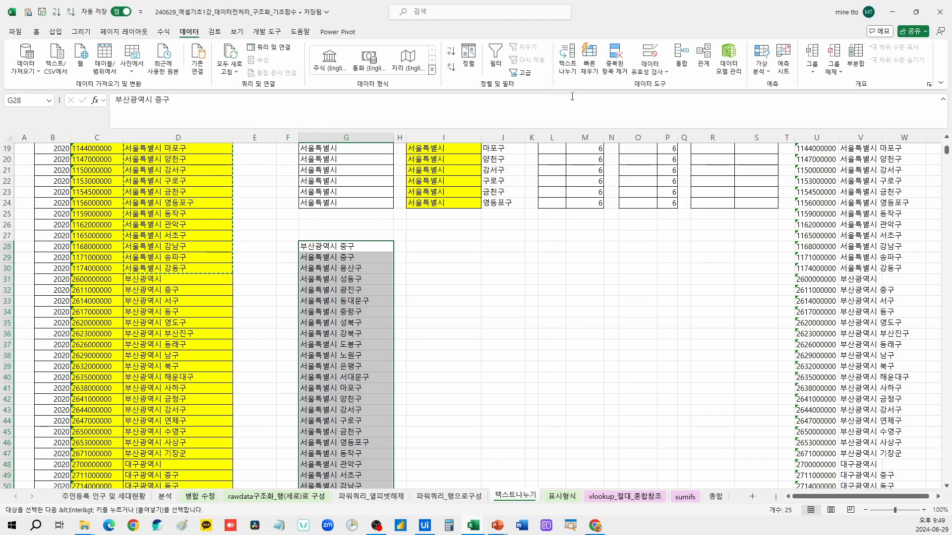
Split the address list starting at G28 with fixed-width Text to Columns, moving the break line to just before the district names
left_click(567, 72)
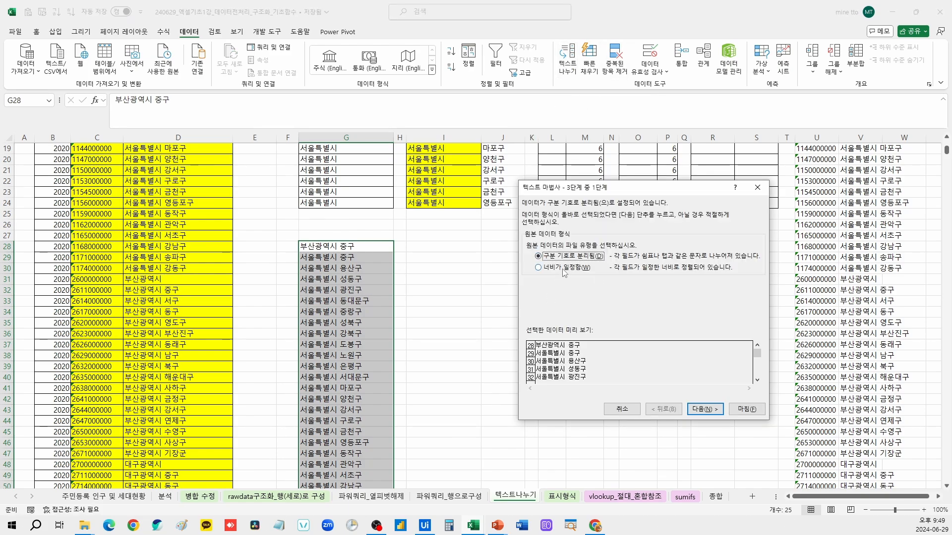
left_click(563, 269)
left_click(705, 409)
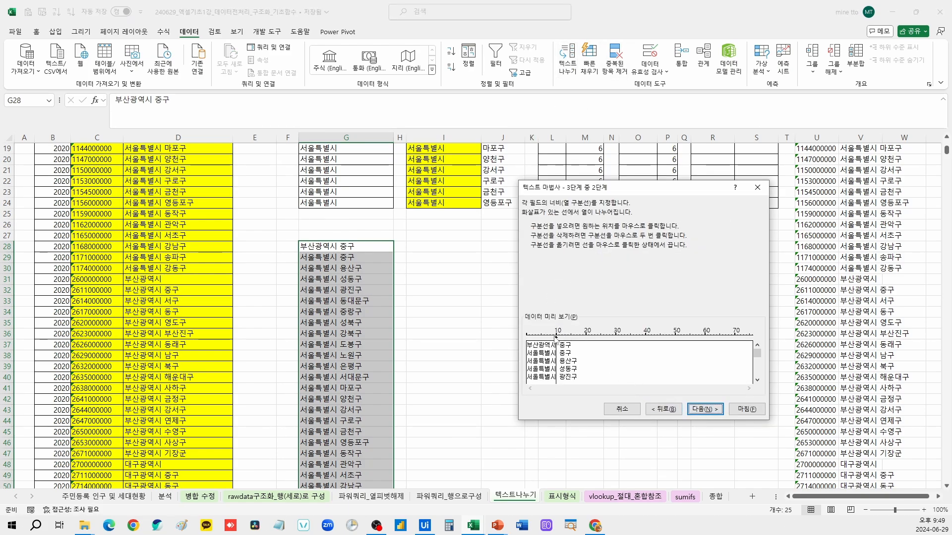
left_click_drag(556, 337, 560, 340)
left_click(747, 409)
Clear the split text in columns G and H from row 28 down to the end of the list
left_click_drag(350, 247, 404, 268)
key("ctrl+shift+Down")
key("Delete")
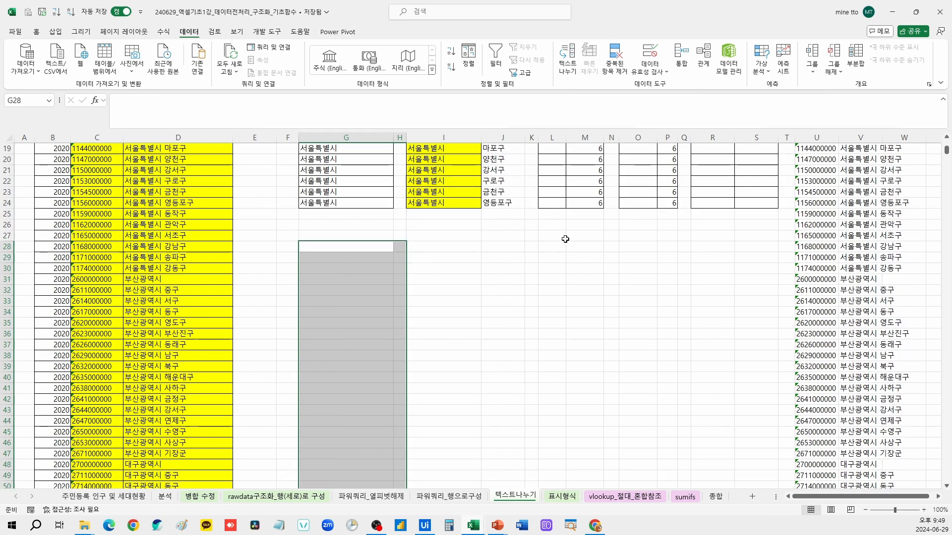
Compare the source names in column D with the split results in column I, and examine the left and find columns
scroll(565, 240, "up", 7)
left_click_drag(198, 181, 187, 357)
left_click(192, 270)
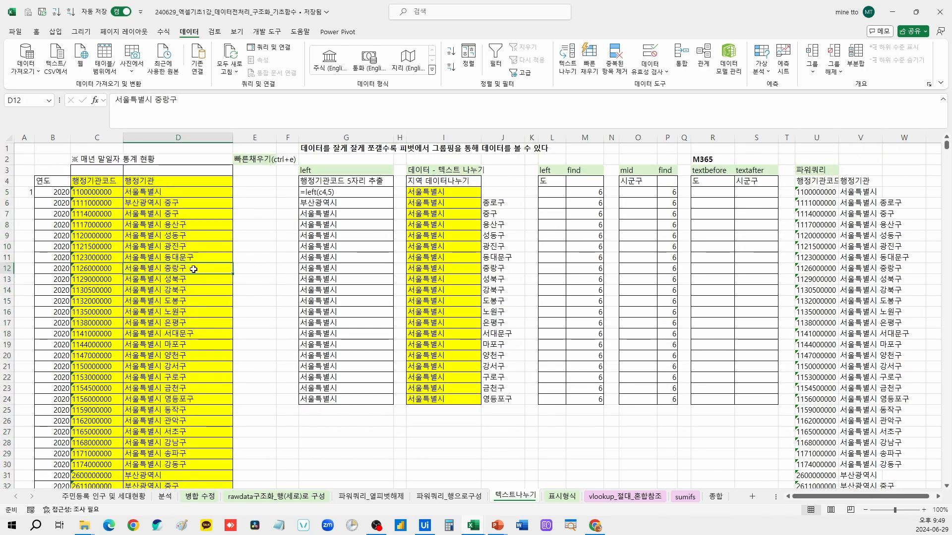
left_click_drag(458, 193, 453, 411)
left_click(461, 366)
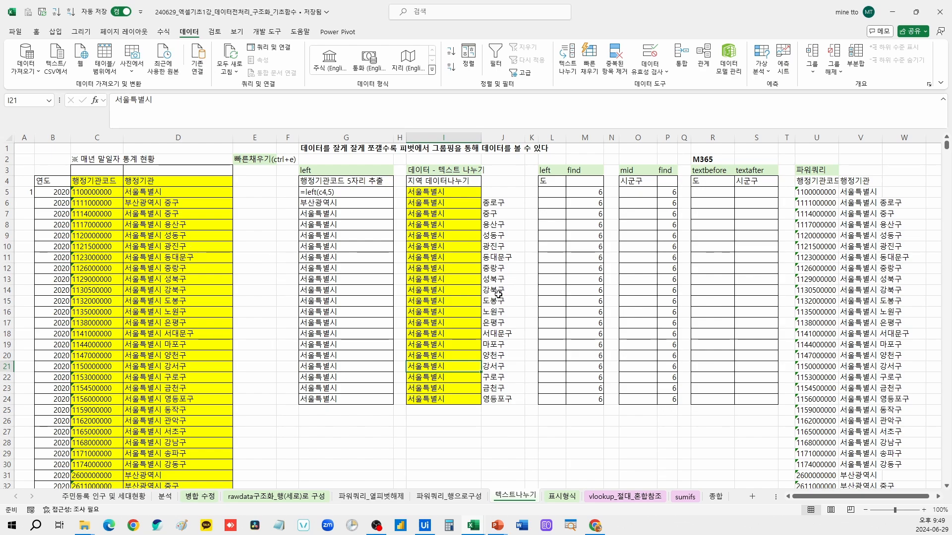
left_click(541, 215)
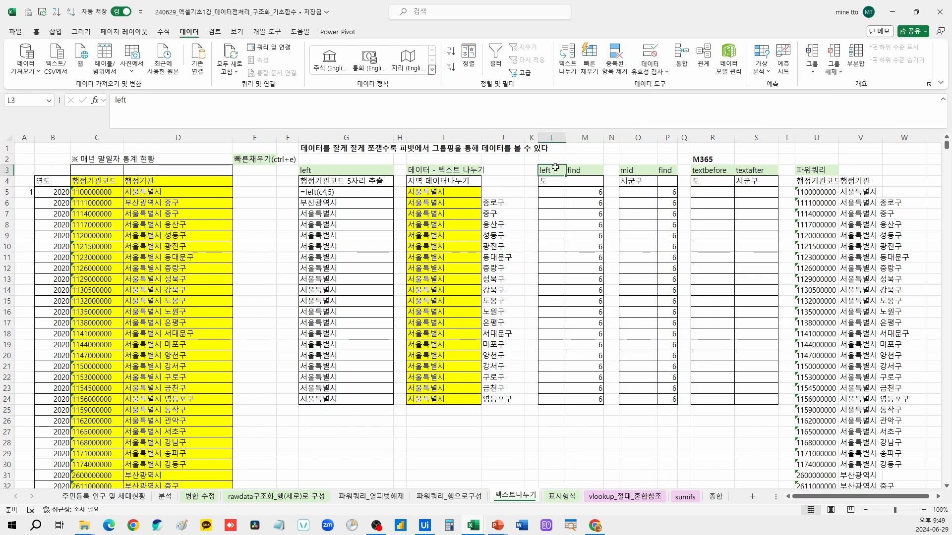
left_click(159, 194)
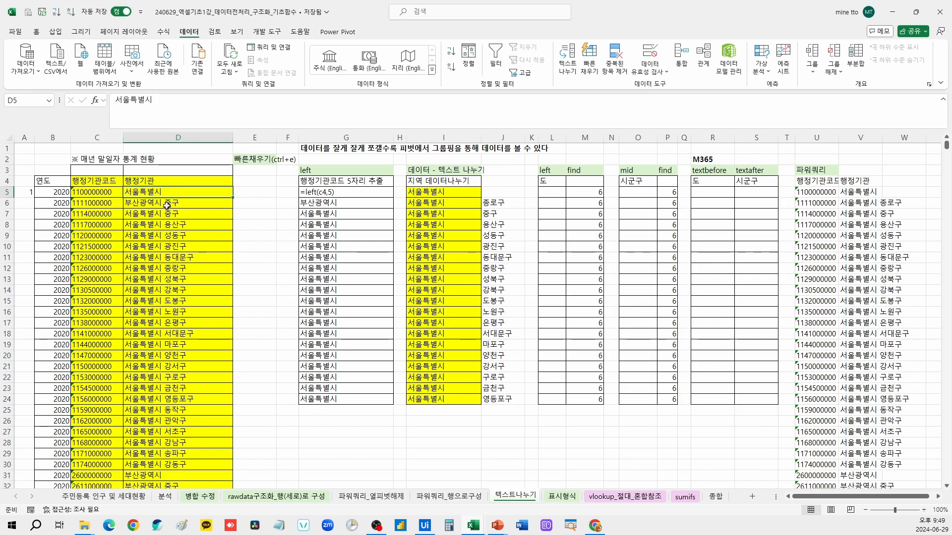
left_click(586, 173)
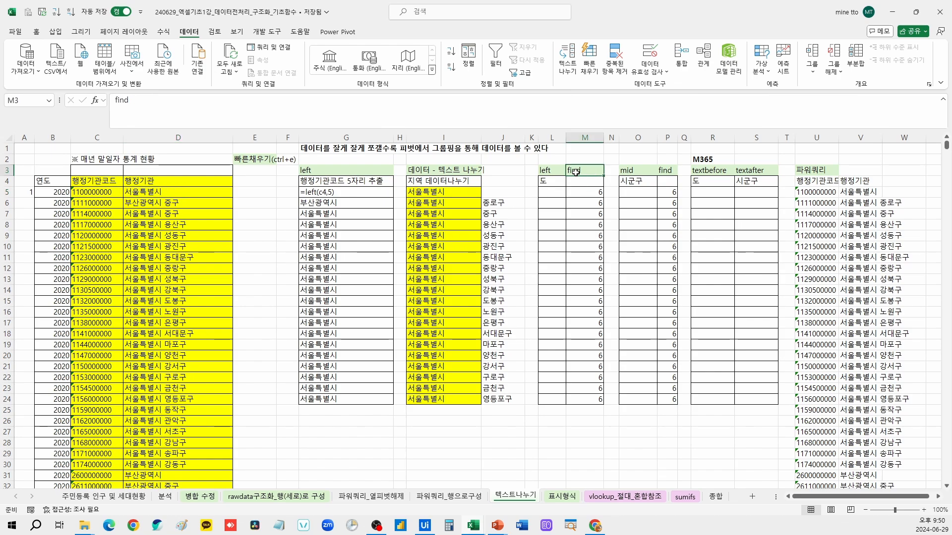
left_click(596, 193)
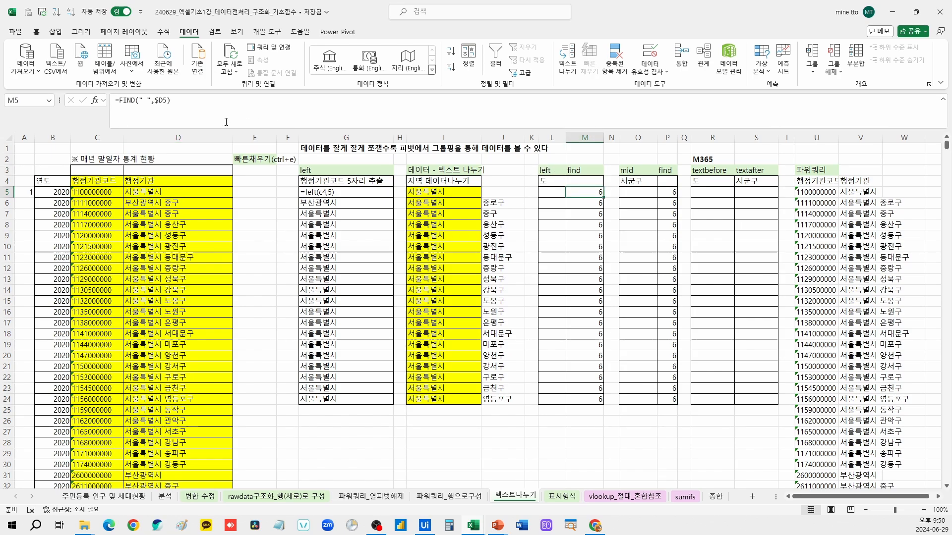
Review the space search text and the $D5 reference in M5's FIND formula
left_click(130, 101)
left_click_drag(139, 101, 147, 101)
left_click(147, 102)
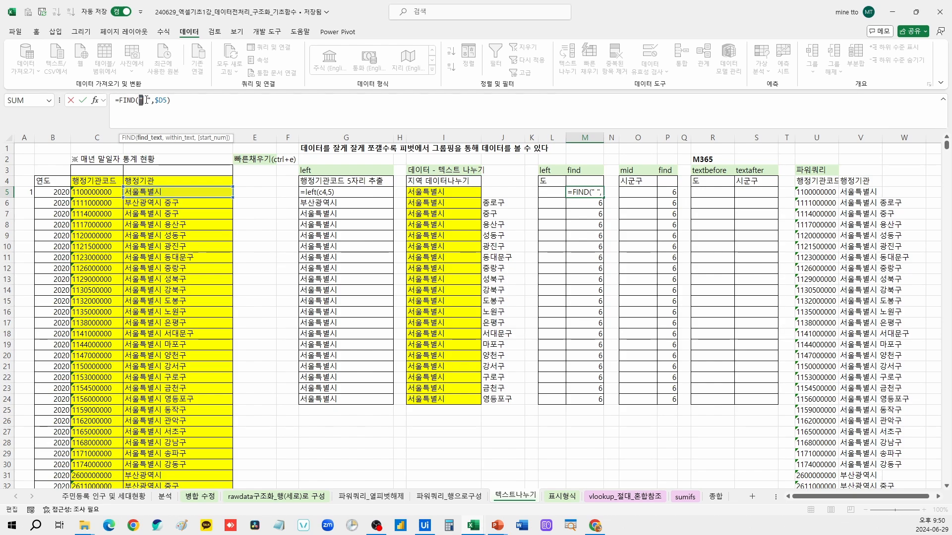
left_click(149, 138)
left_click(143, 101)
key("Delete")
key("Right")
key("Right")
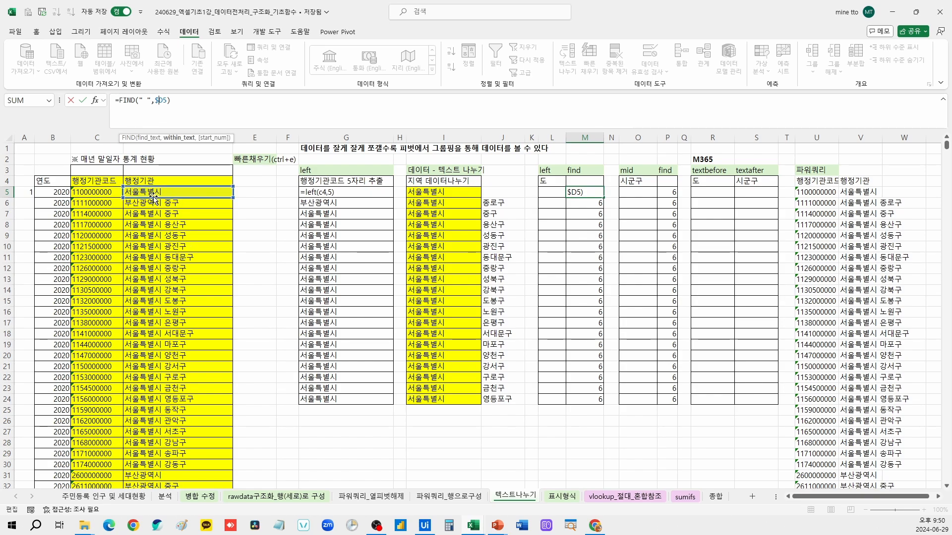
key("ctrl+Return")
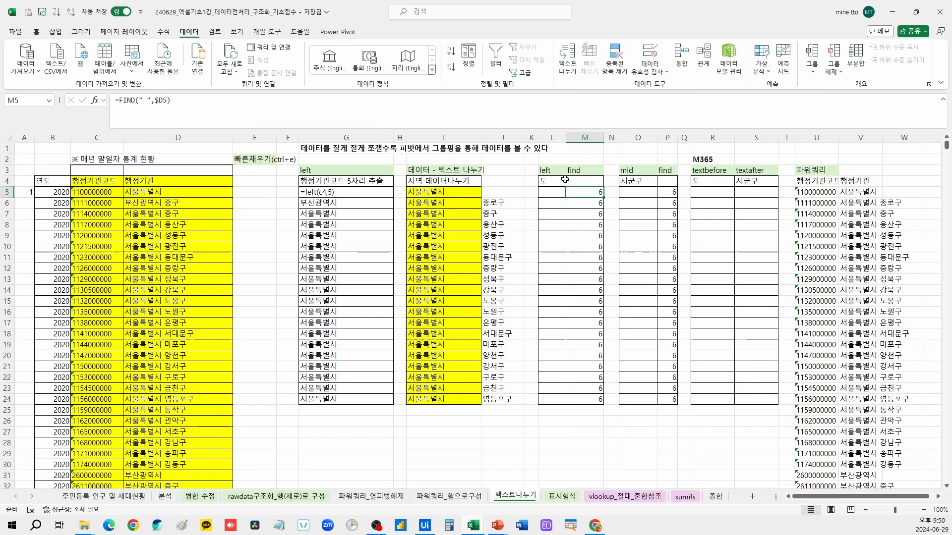
Fill the FIND formula in M5 down to M24
left_click_drag(602, 198, 603, 402)
left_click(599, 194)
left_click_drag(599, 192, 585, 340)
Enter =LEFT(D5,M5-1) in L5 to extract the province name and autofit the width of column L
left_click(551, 192)
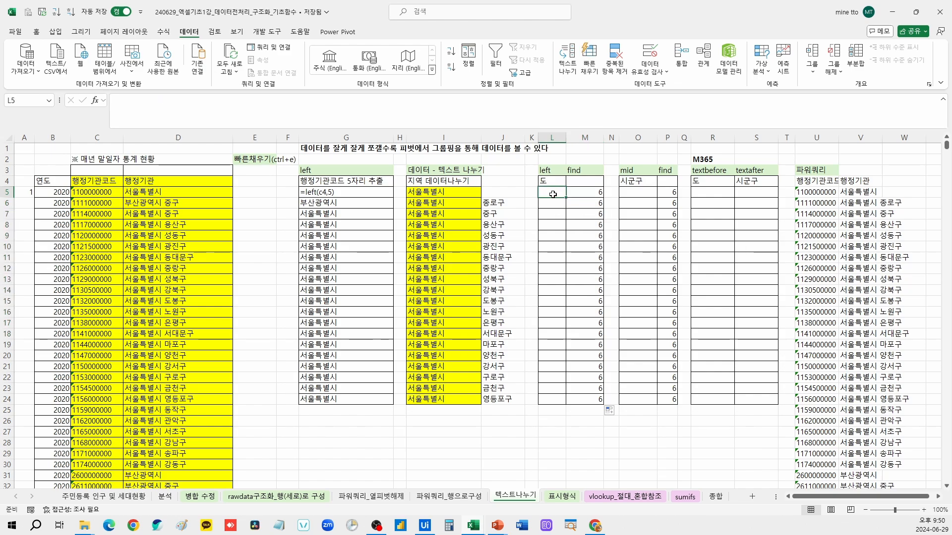
type("=left(")
key("Right")
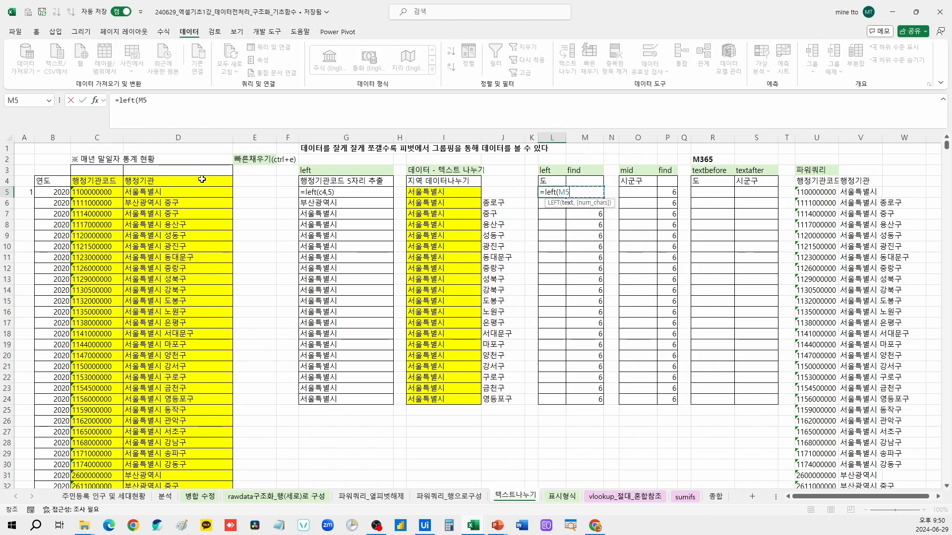
left_click(161, 192)
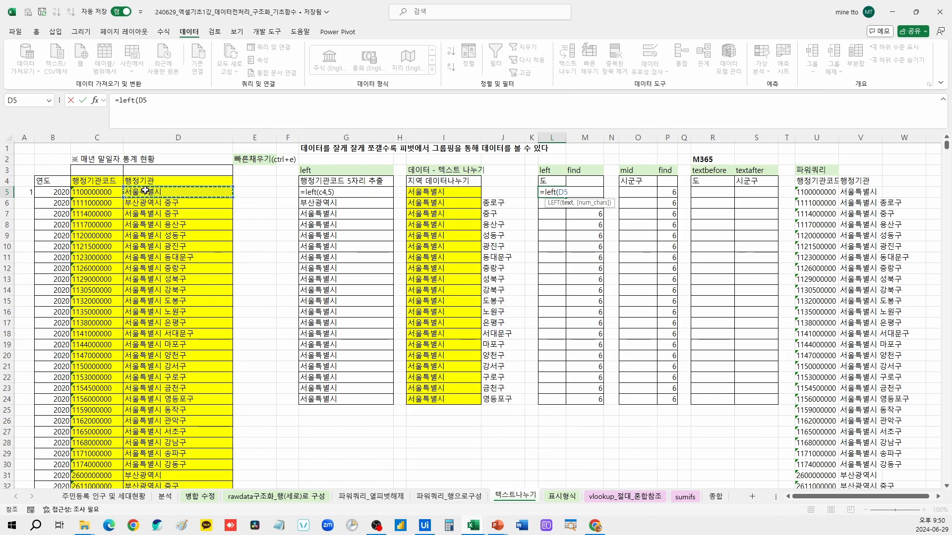
type(",")
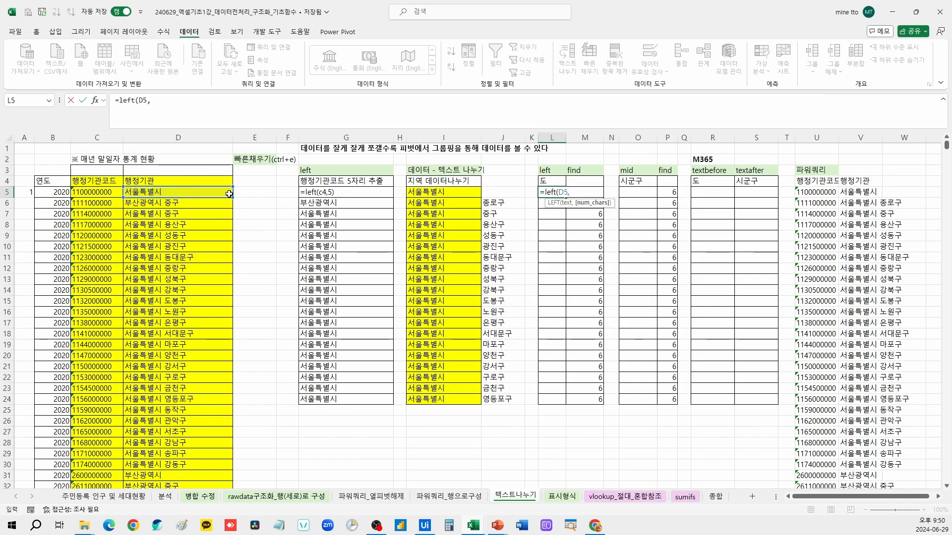
left_click(605, 214)
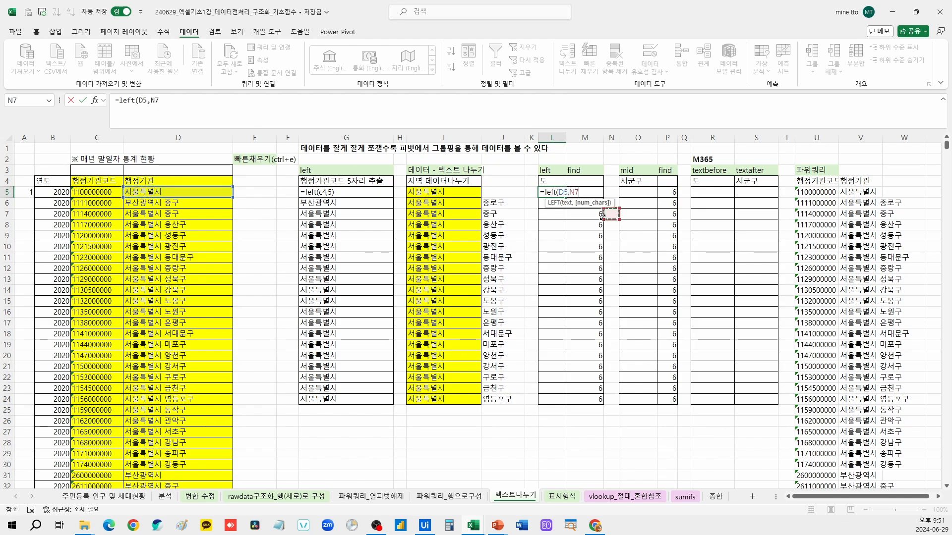
key("BackSpace")
key("BackSpace")
type("M5-1")
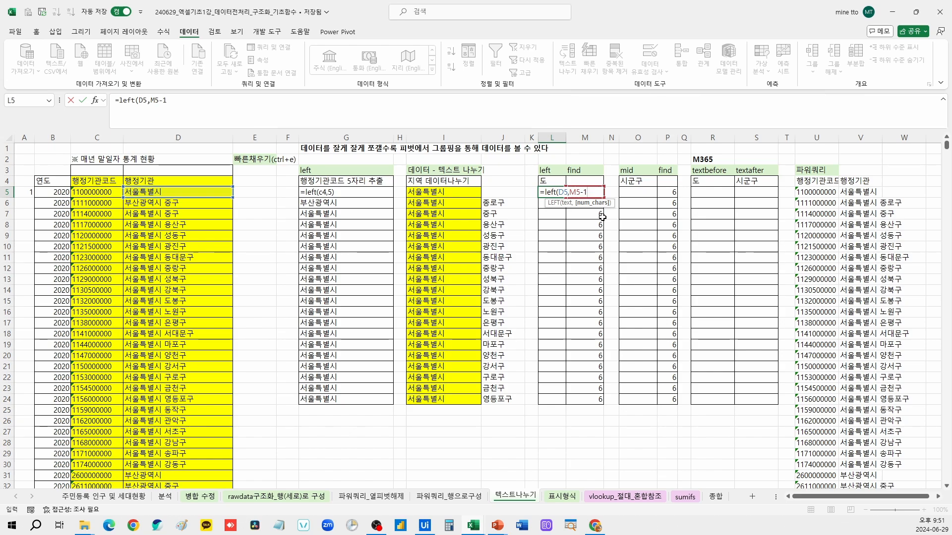
key("Return")
key("Up")
double_click(566, 138)
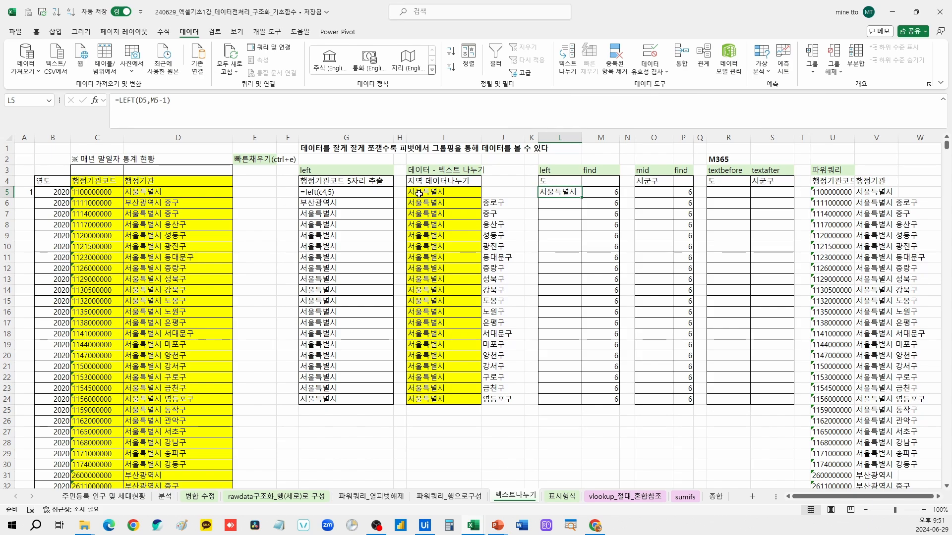
Fill the LEFT formula from L5 down to L24
left_click(616, 194)
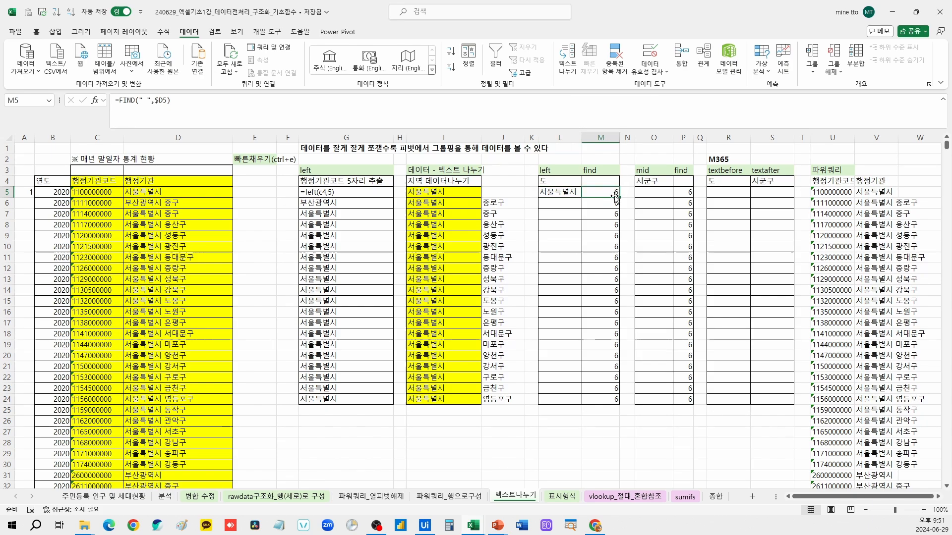
left_click(576, 193)
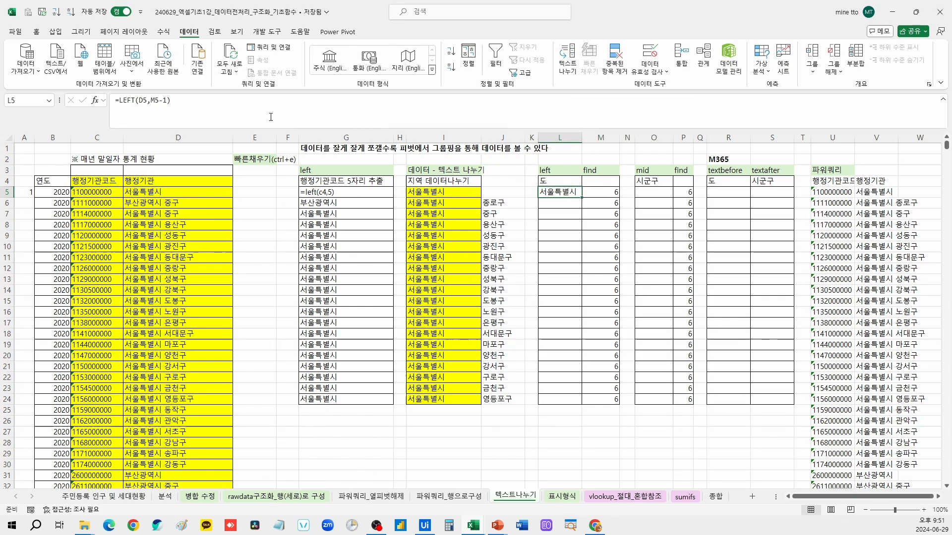
double_click(581, 197)
left_click(570, 204)
left_click_drag(564, 193, 560, 399)
left_click(564, 191)
Check how L5's character count argument depends on the FIND helper values in column M
left_click(163, 101)
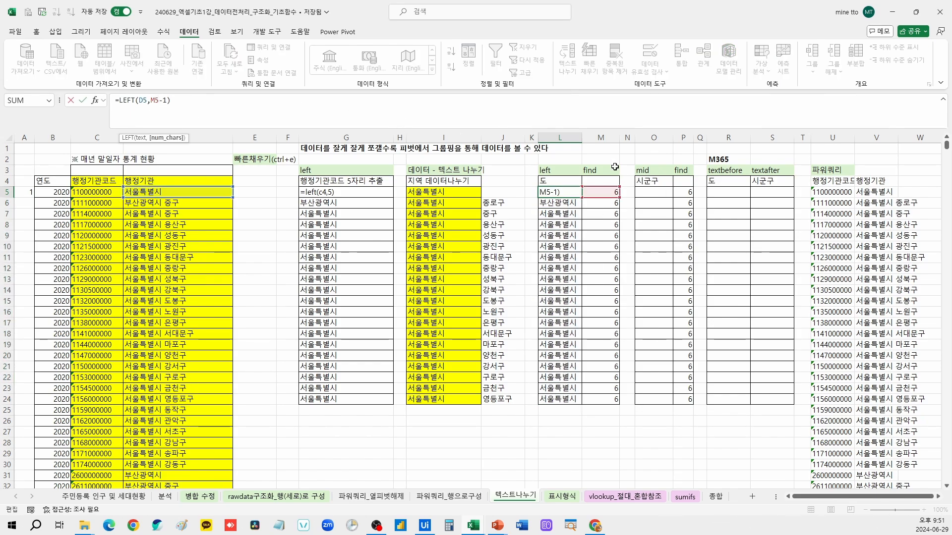
key("Escape")
left_click(589, 138)
left_click(602, 214)
left_click_drag(602, 193, 601, 303)
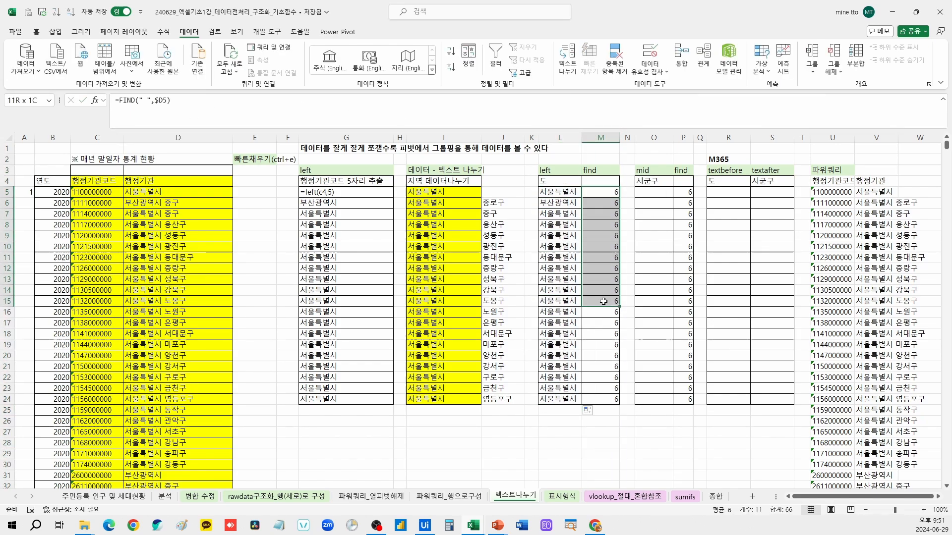
Replace the helper-cell reference in L5 with a nested FIND, making the formula =LEFT(D5,FIND(" ",D5)-1)
left_click(560, 192)
left_click_drag(151, 101, 244, 99)
key("BackSpace")
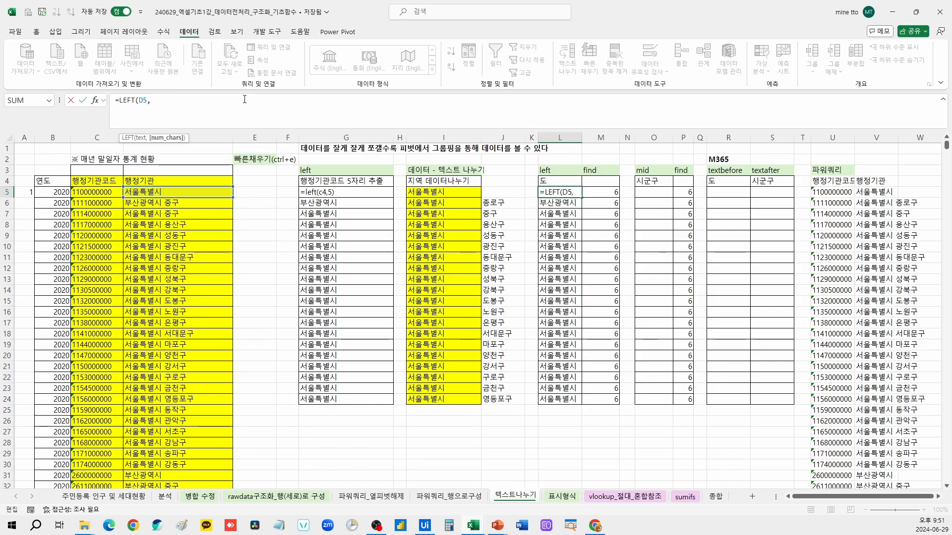
type("find(")
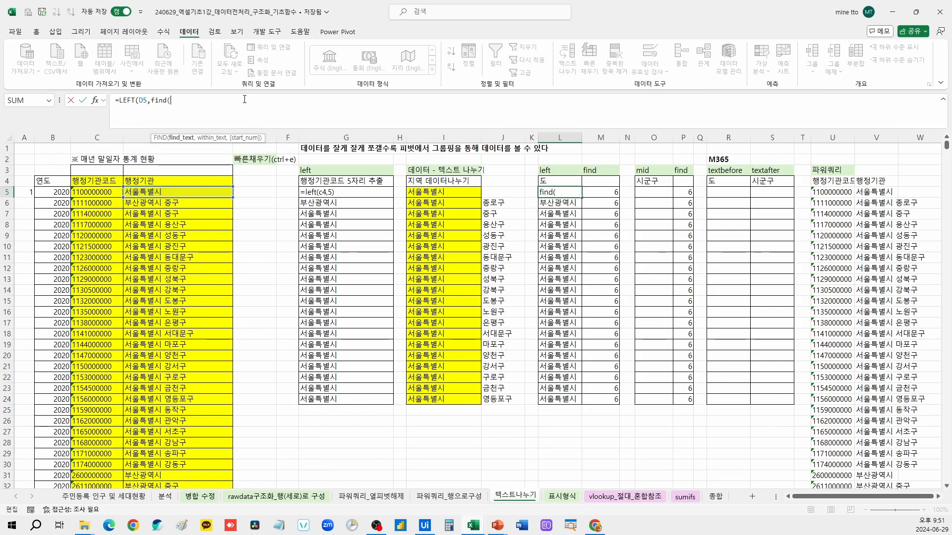
type("\" \",")
left_click(194, 192)
type(")-1")
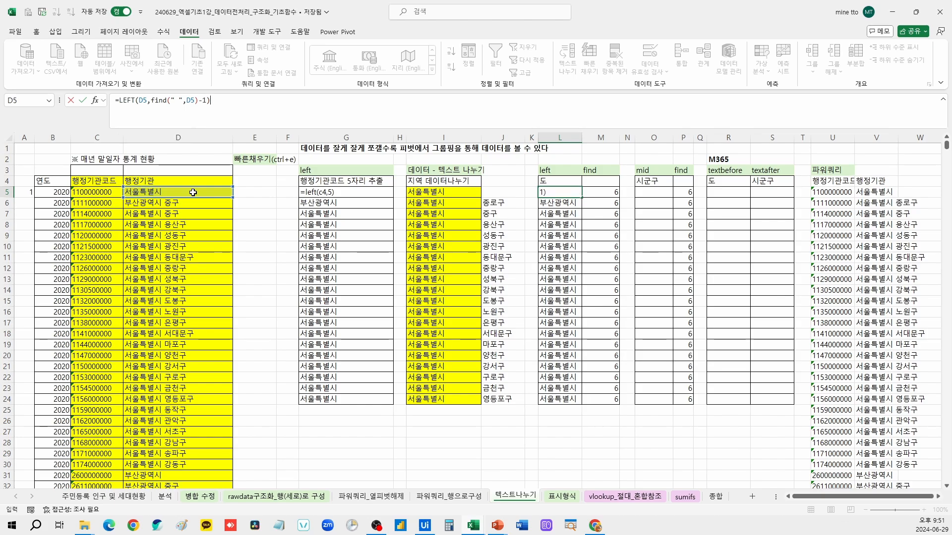
key("Return")
left_click(198, 101)
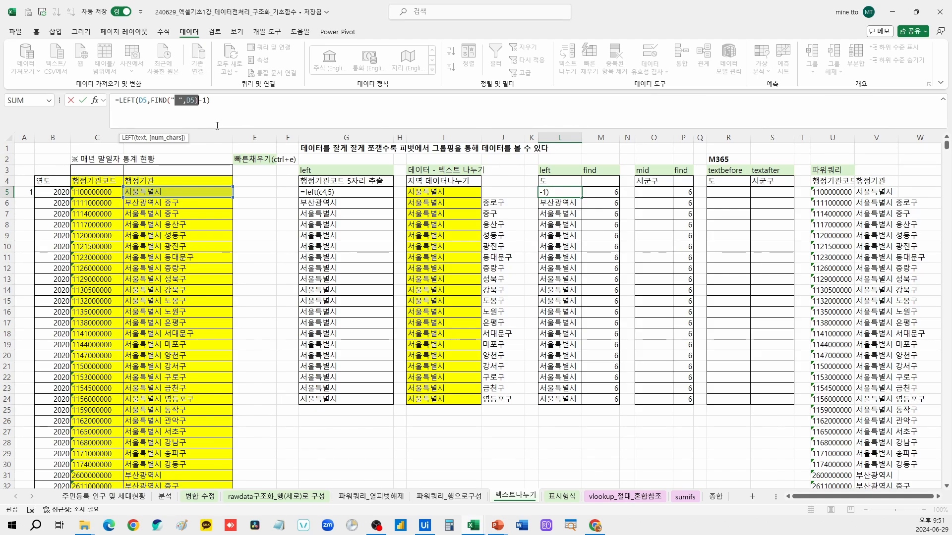
key("Escape")
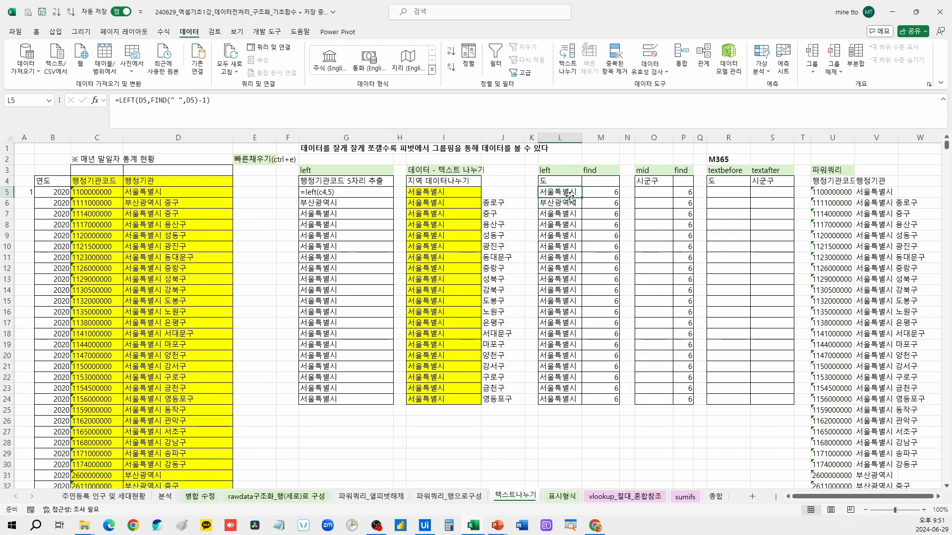
Insert a blank column directly after the find column M and select the new column
left_click(601, 182)
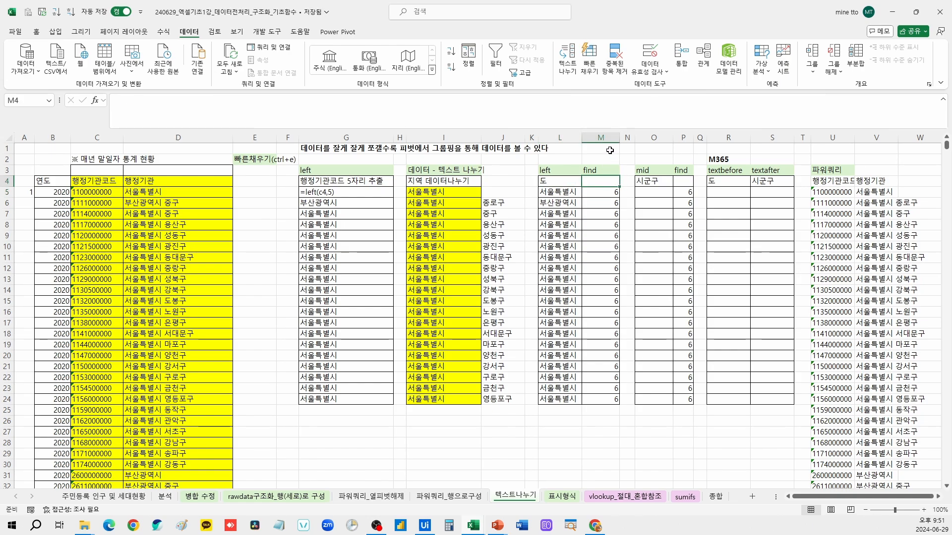
left_click(600, 137)
right_click(627, 138)
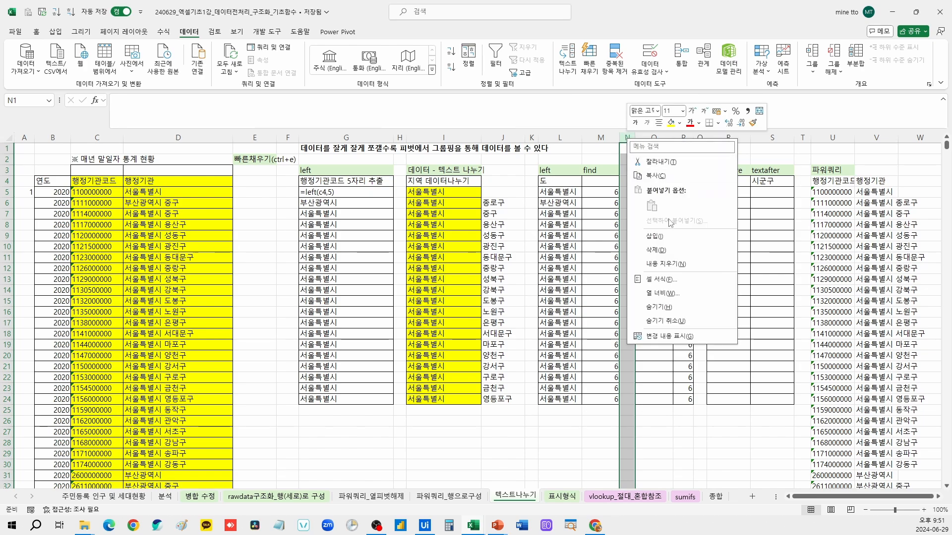
left_click(654, 236)
left_click(599, 189)
left_click(640, 191)
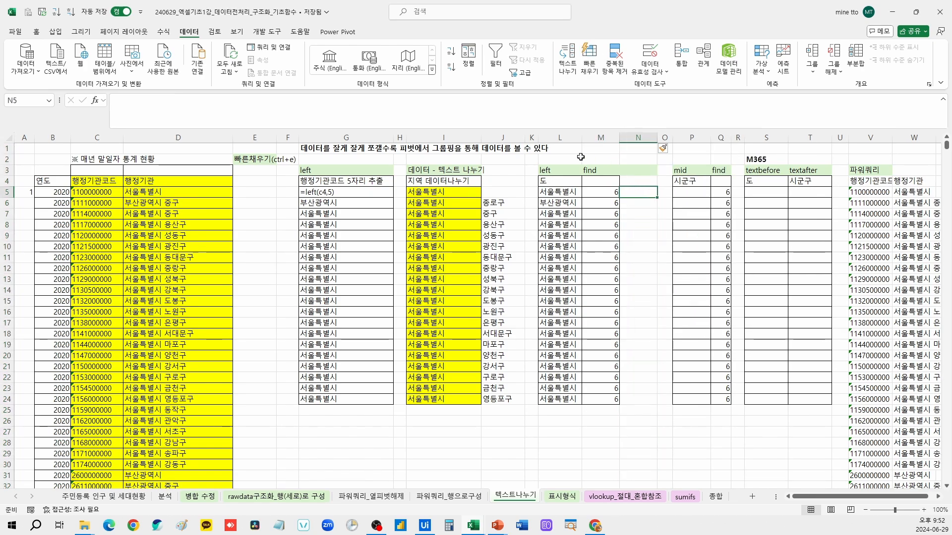
left_click(640, 182)
left_click(640, 138)
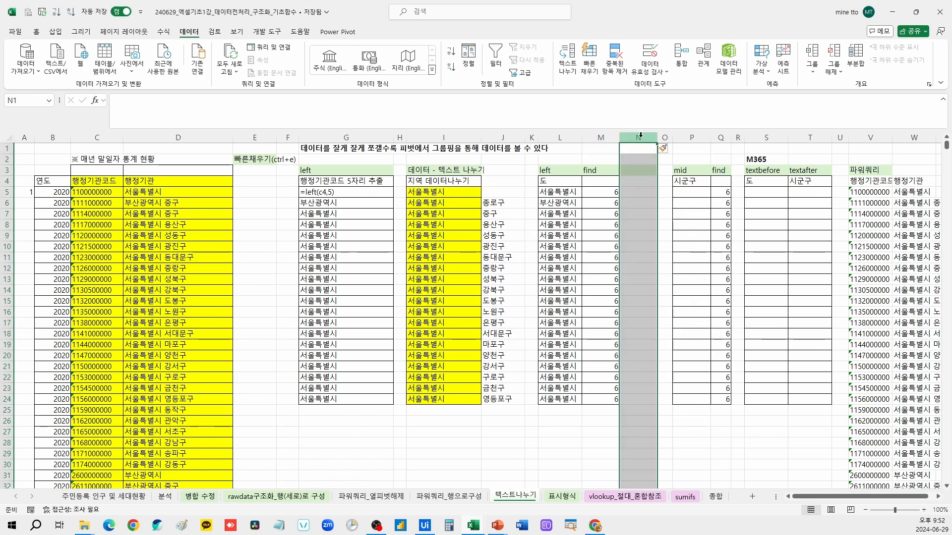
Undo the column insertion beside the first find column and review the nested LEFT and FIND formula in L5
key("ctrl+z")
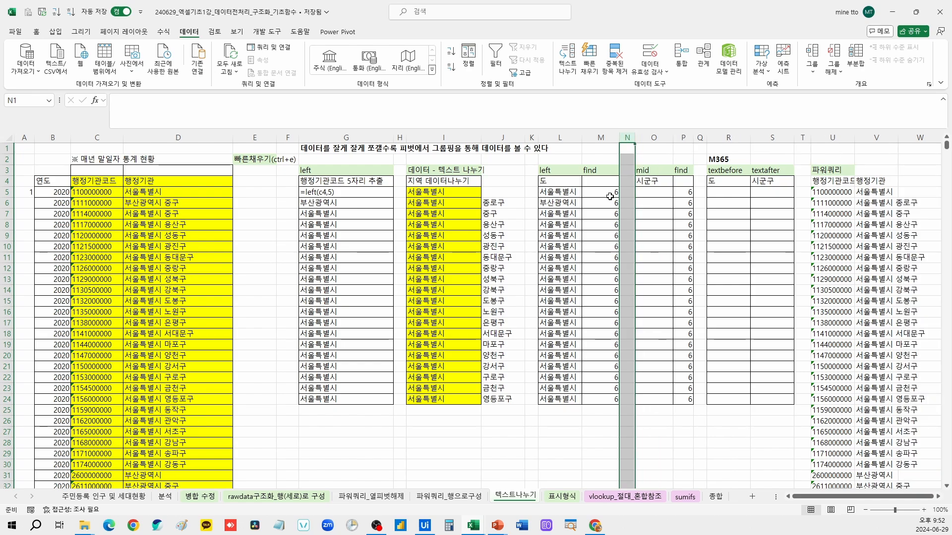
left_click_drag(605, 180, 601, 302)
left_click(558, 193)
left_click(559, 181)
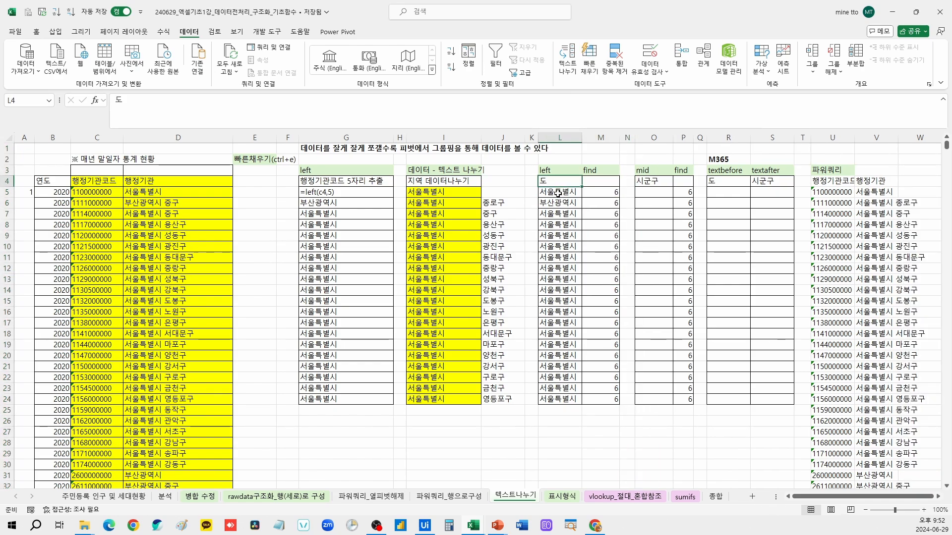
left_click(558, 193)
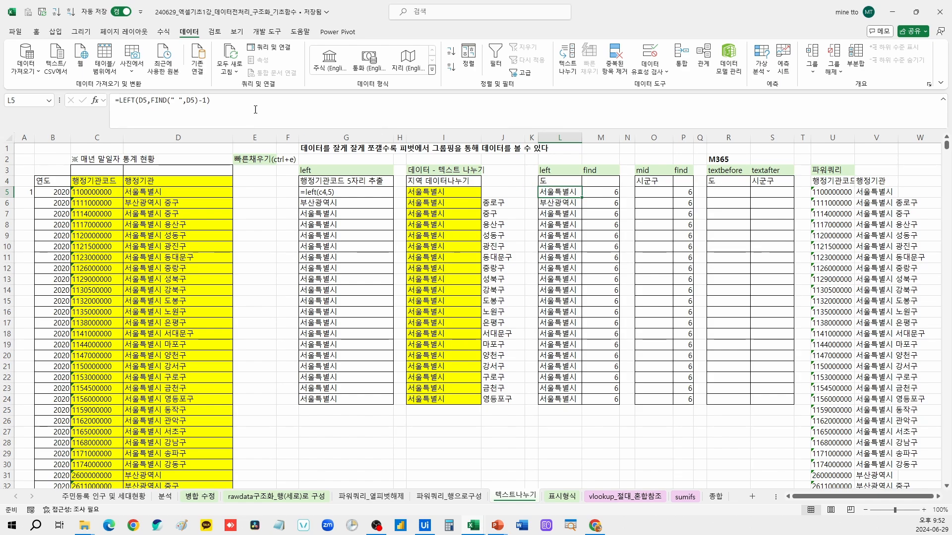
left_click_drag(126, 101, 348, 122)
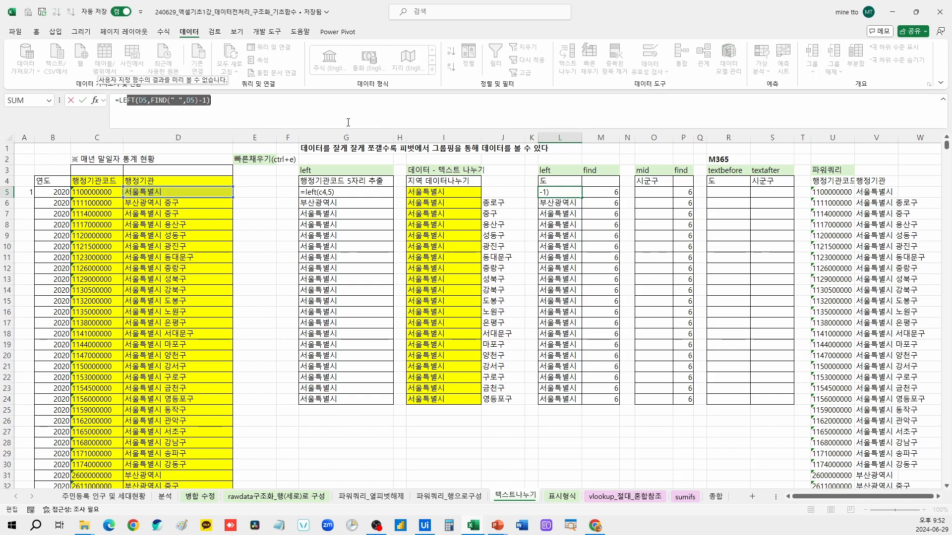
key("Escape")
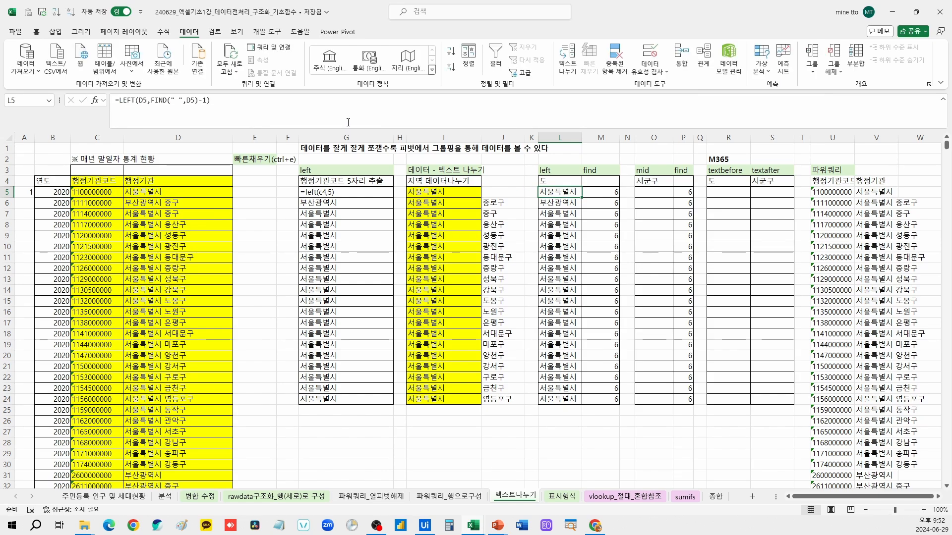
Compare the empty MID district column O with the district names split into column J
left_click(654, 192)
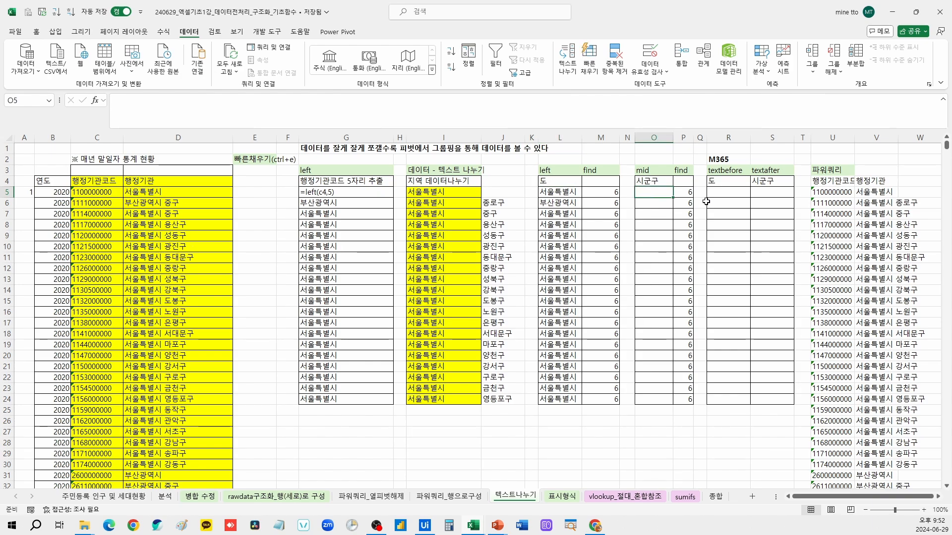
left_click(650, 172)
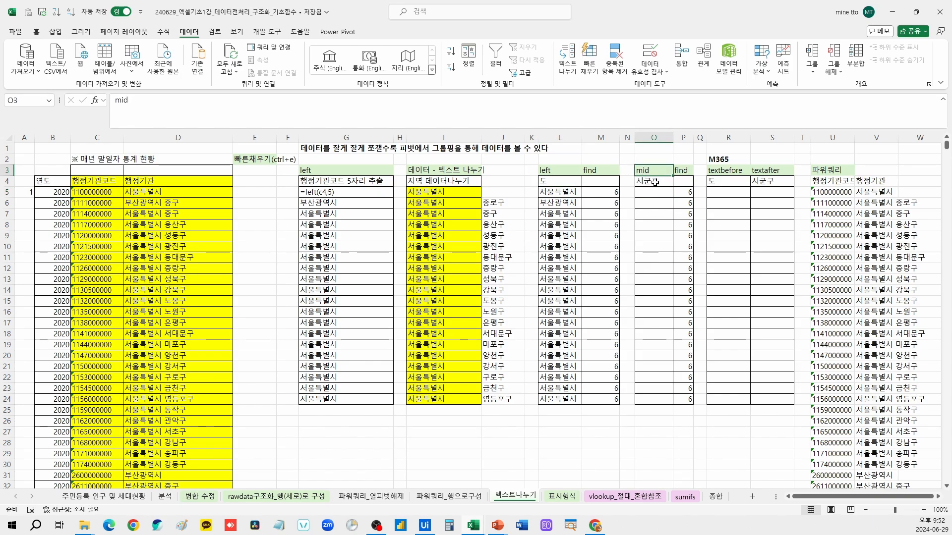
left_click(656, 193)
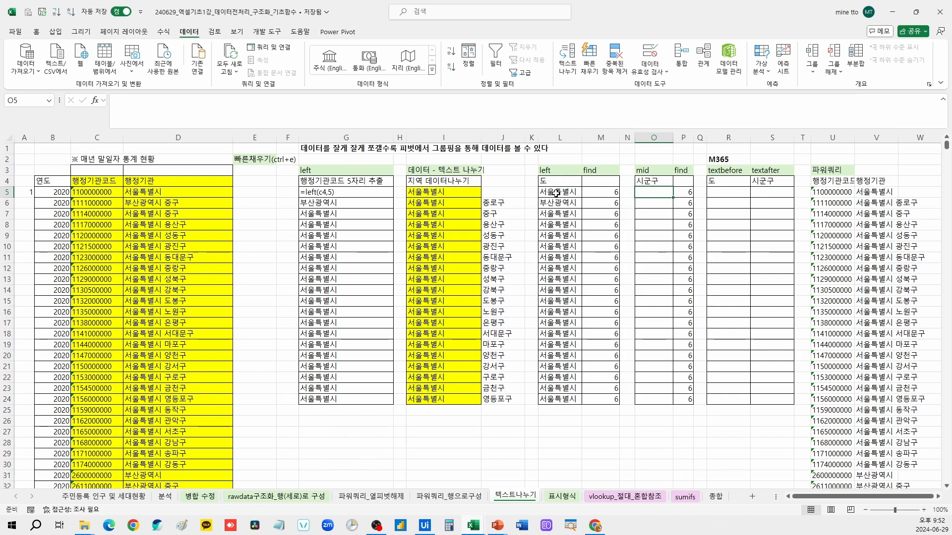
left_click_drag(439, 181, 488, 325)
left_click_drag(495, 203, 498, 367)
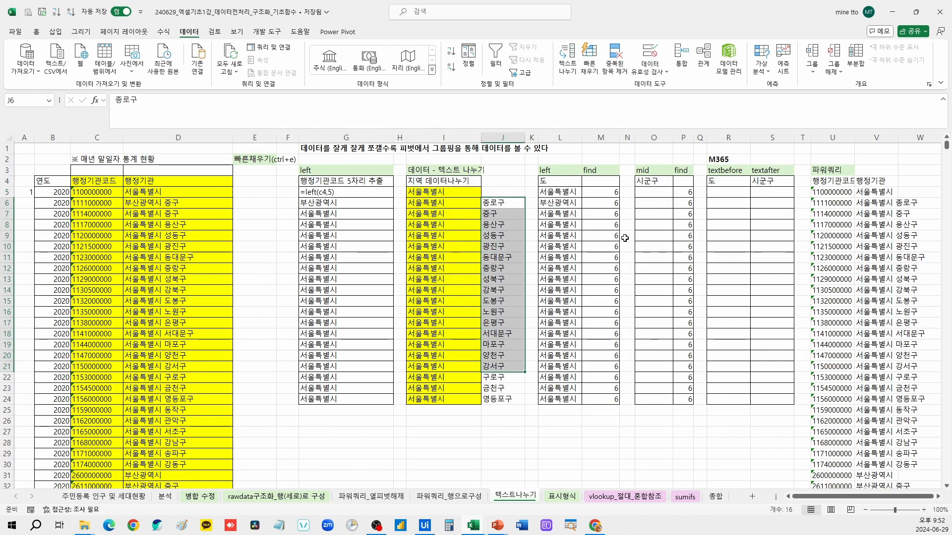
left_click(653, 198)
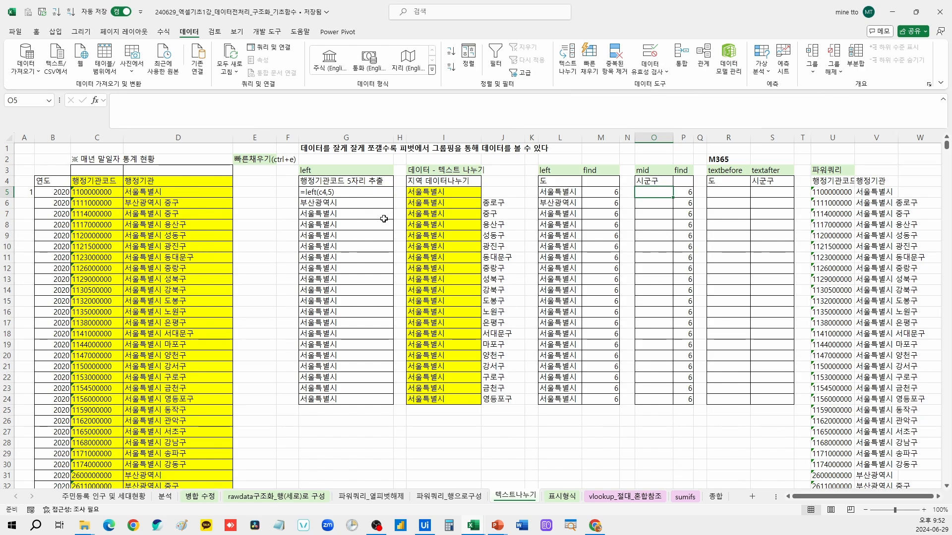
Check the LEFT results in L5:L8 against the source region names in D6 and D7
key("Left")
key("Left")
key("Left")
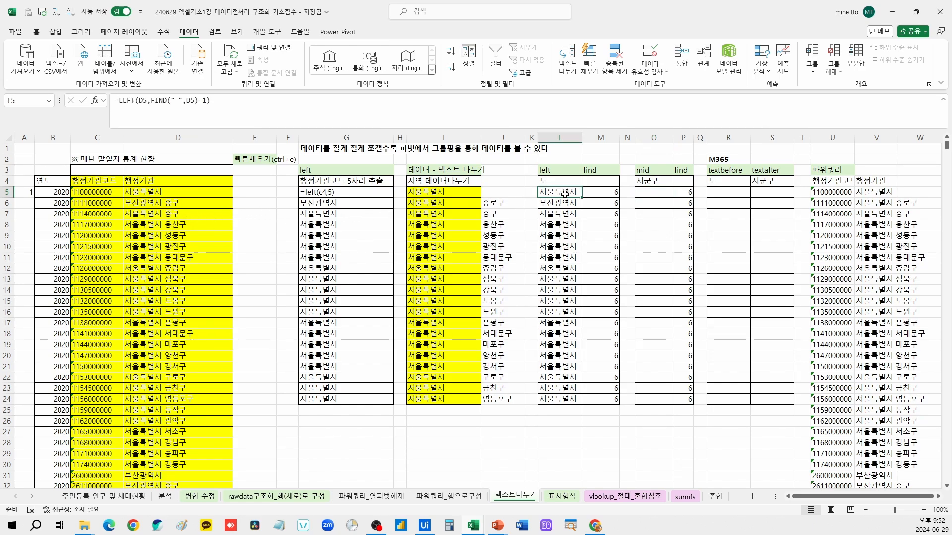
key("shift+Down")
key("shift+Down")
key("shift+Down")
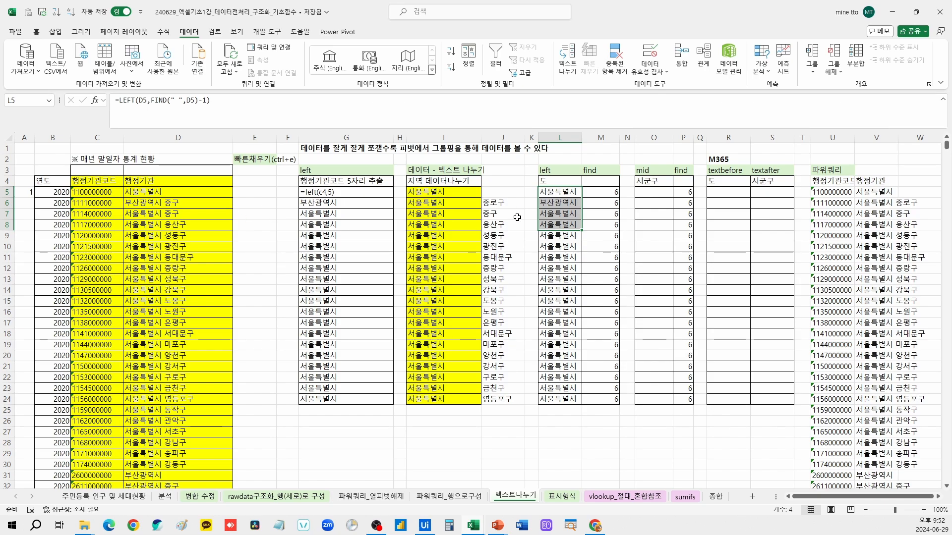
left_click(154, 203)
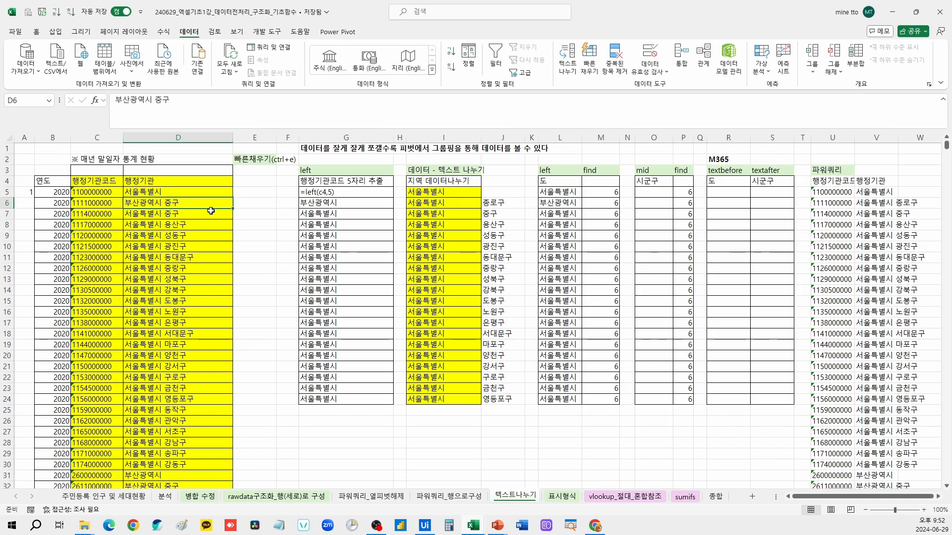
left_click(195, 216)
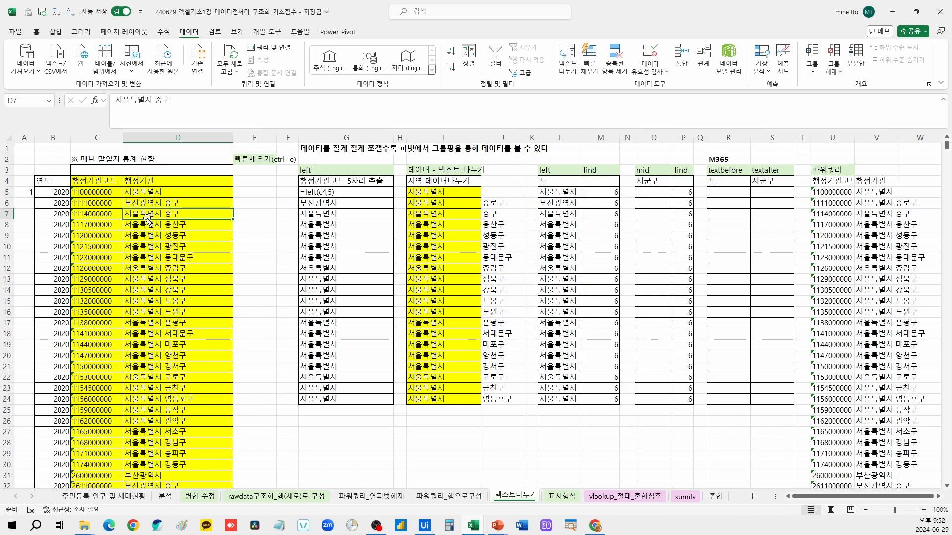
Enter =MID(D7,7,2) in O7 to extract the district name from D7
left_click(654, 214)
type("=mid")
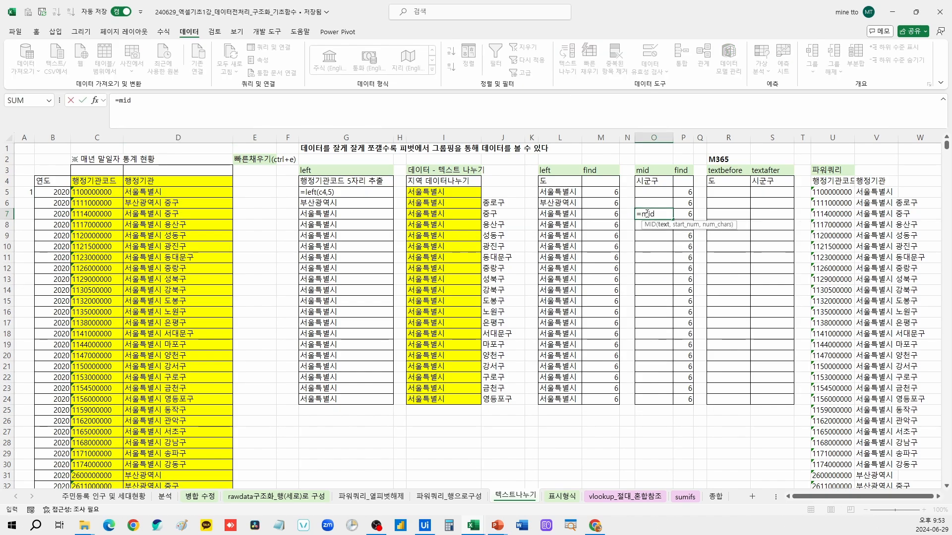
type("(")
left_click(191, 213)
type(",7")
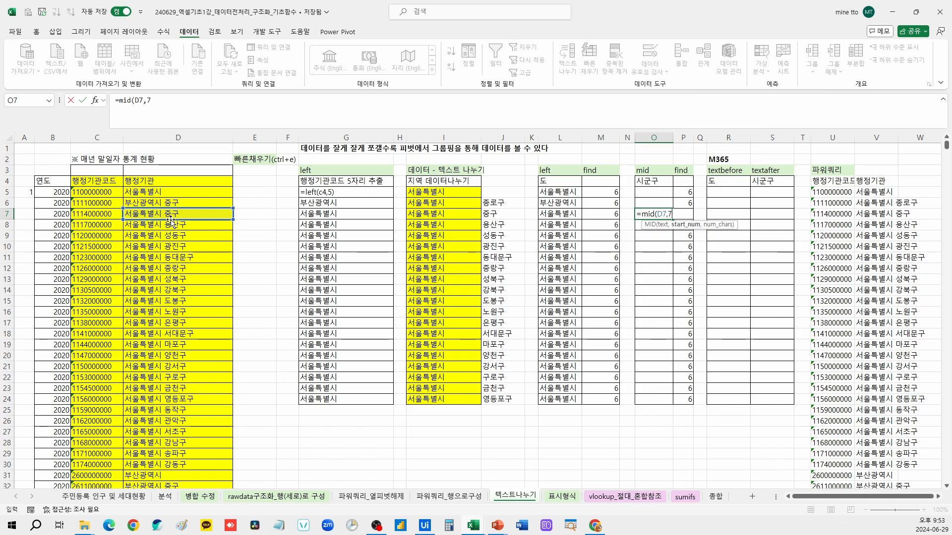
type(",2)")
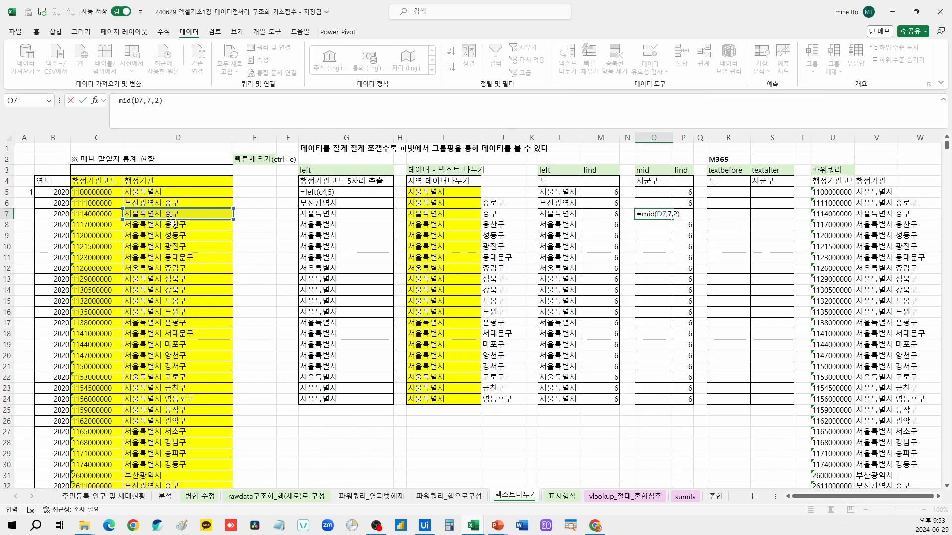
key("ctrl+Return")
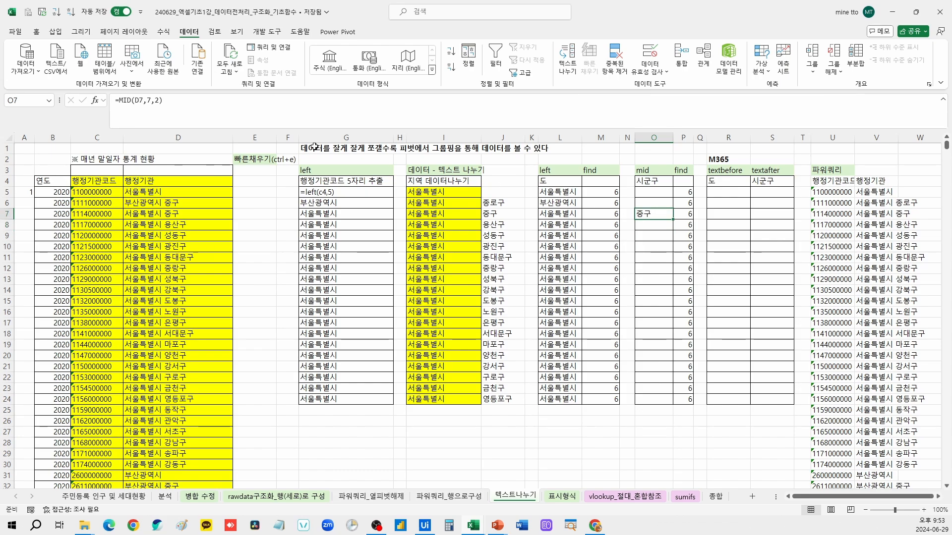
Review the MID formula in O7 and fill it down to O8
left_click(155, 101)
key("Escape")
left_click(175, 224)
left_click(653, 214)
left_click_drag(673, 220, 652, 227)
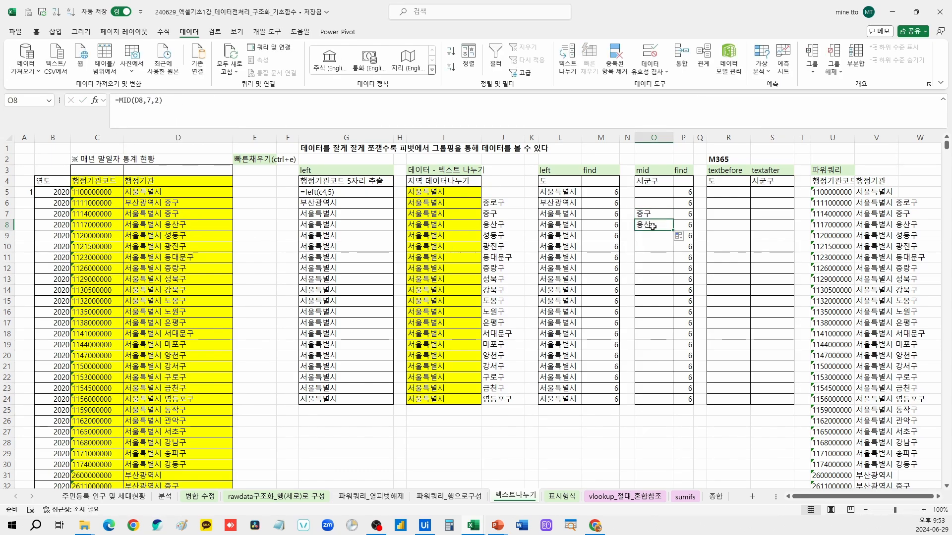
Set the character count of the MID formula in O8 to 100, making it =MID(D8,7,100)
left_click_drag(159, 101, 155, 101)
type("3")
key("Return")
key("Up")
type("10")
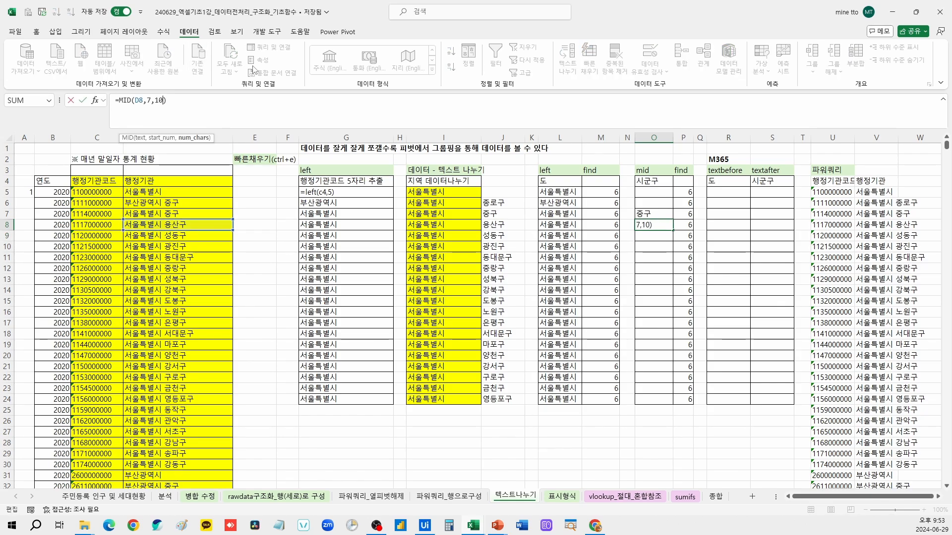
type("0")
key("Return")
Fill the MID formula from O8 down to O24
left_click(669, 226)
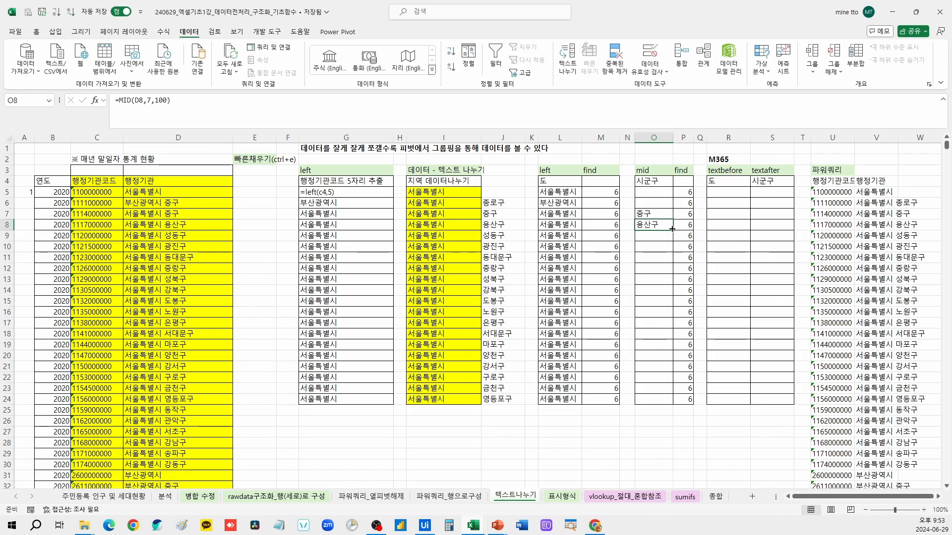
left_click_drag(672, 229, 675, 401)
left_click(657, 229)
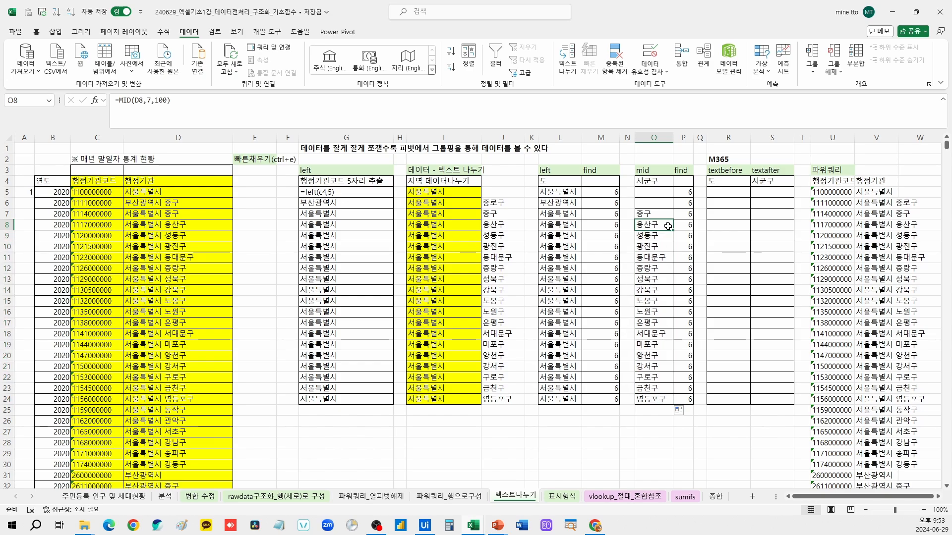
Compare the start position in O8's MID formula with the FIND helper value in M8
left_click(148, 100)
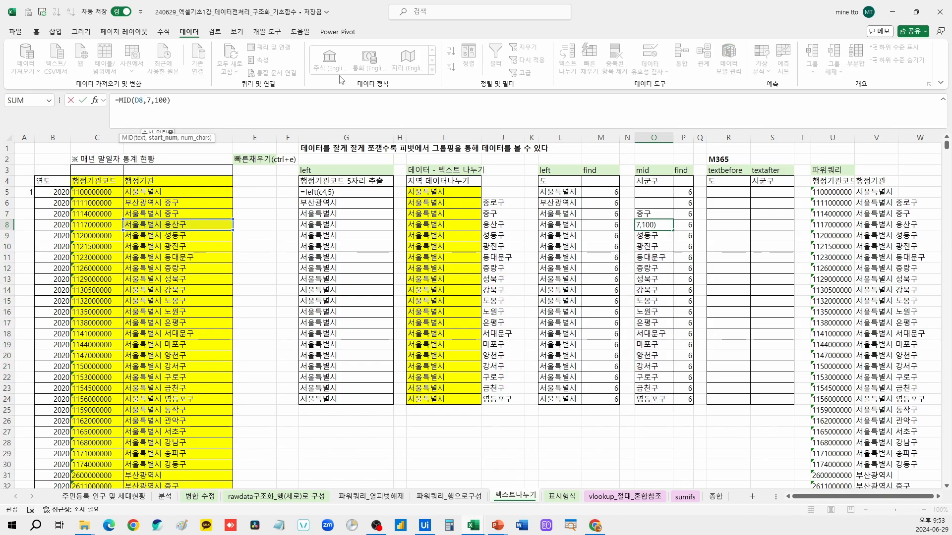
key("Escape")
left_click(613, 225)
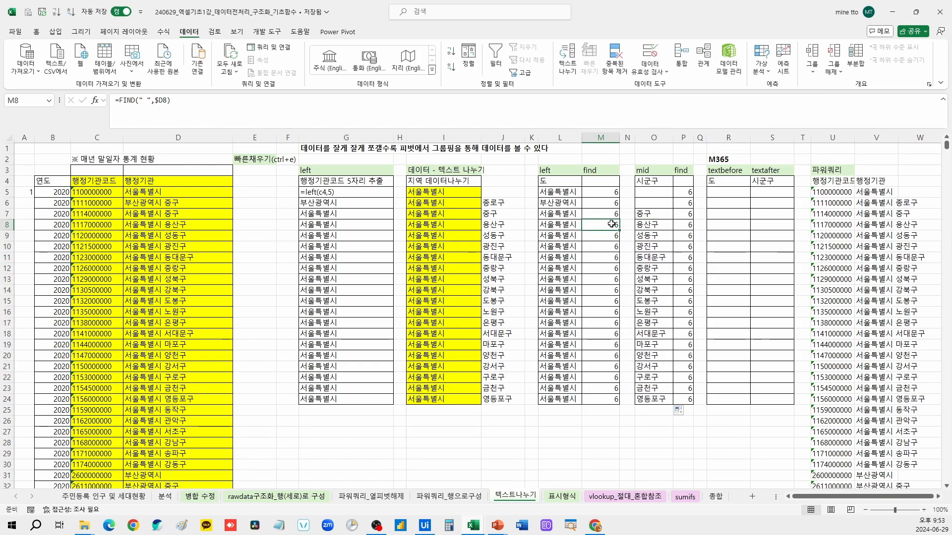
left_click(660, 227)
left_click(611, 226)
left_click(658, 227)
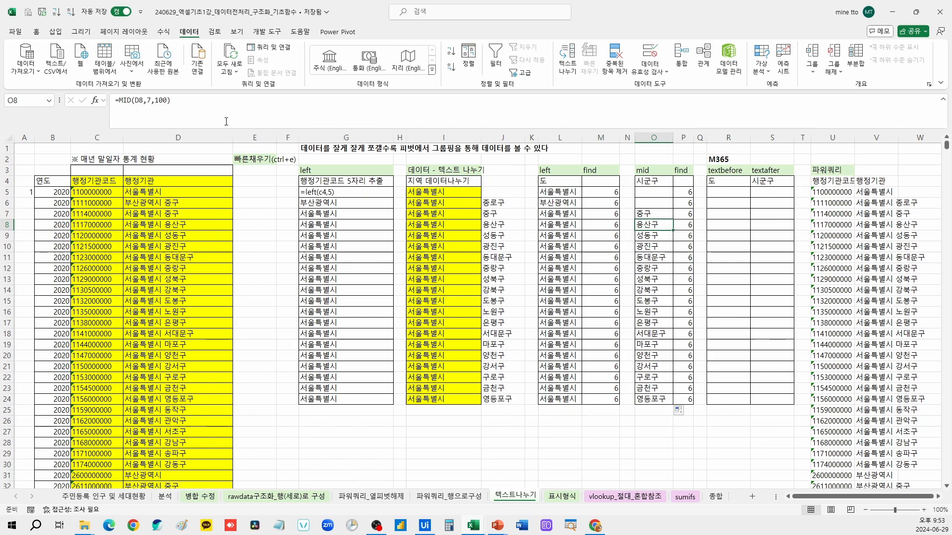
Replace the fixed start position in O8 with the FIND helper reference, making the formula =MID(D8,M8+1,100)
left_click(152, 101)
double_click(153, 101)
left_click(613, 226)
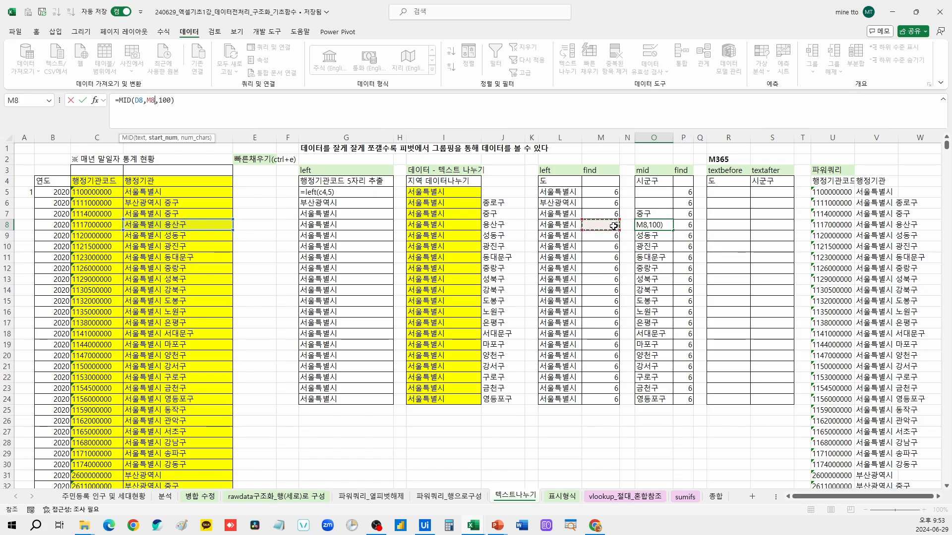
type("+1")
key("Return")
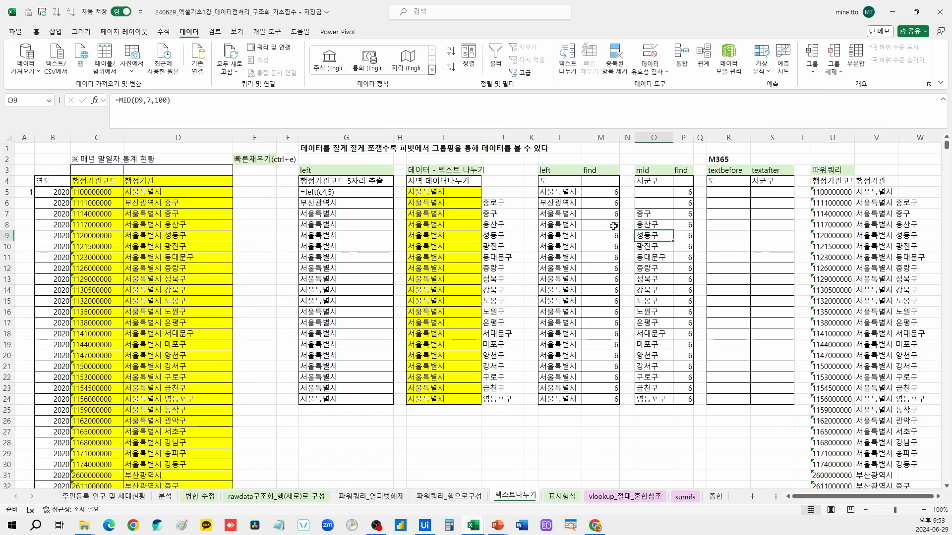
key("Up")
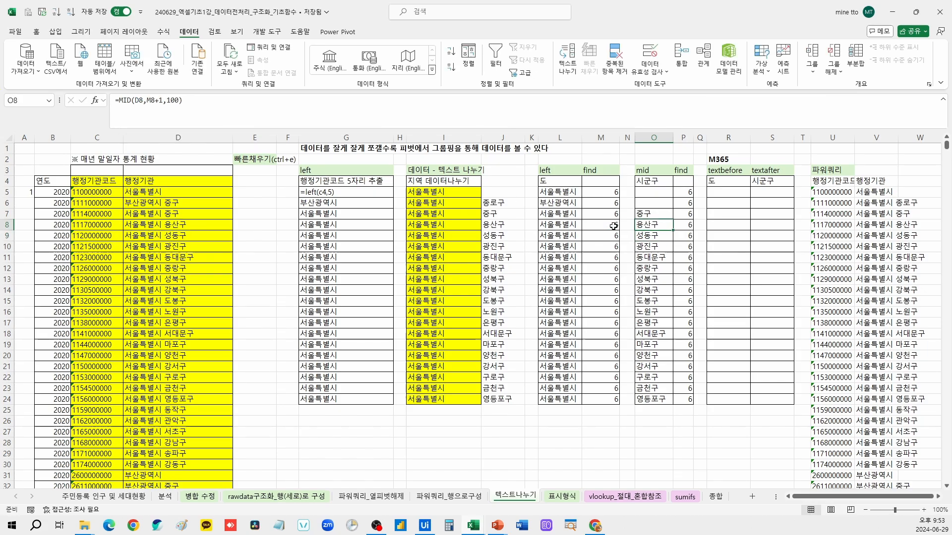
Fill the updated MID formula from O8 down to O24 and up to O7, and check the copied references
double_click(673, 231)
left_click_drag(665, 225, 660, 334)
left_click(658, 248)
left_click(657, 225)
left_click_drag(673, 231, 671, 214)
left_click(661, 214)
left_click(662, 235)
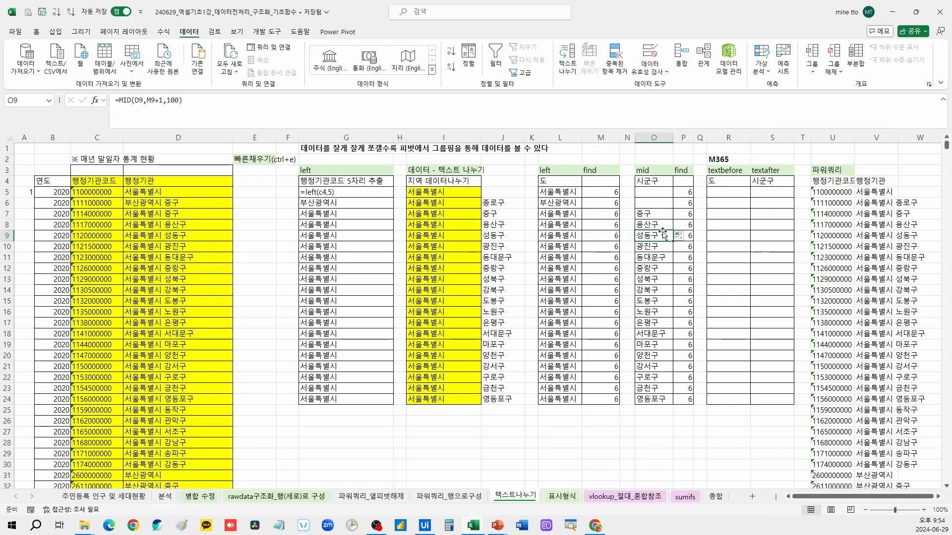
Examine the LEFT results in column L and the textbefore and textafter headings with their province and district columns
left_click_drag(575, 203, 558, 333)
left_click(742, 204)
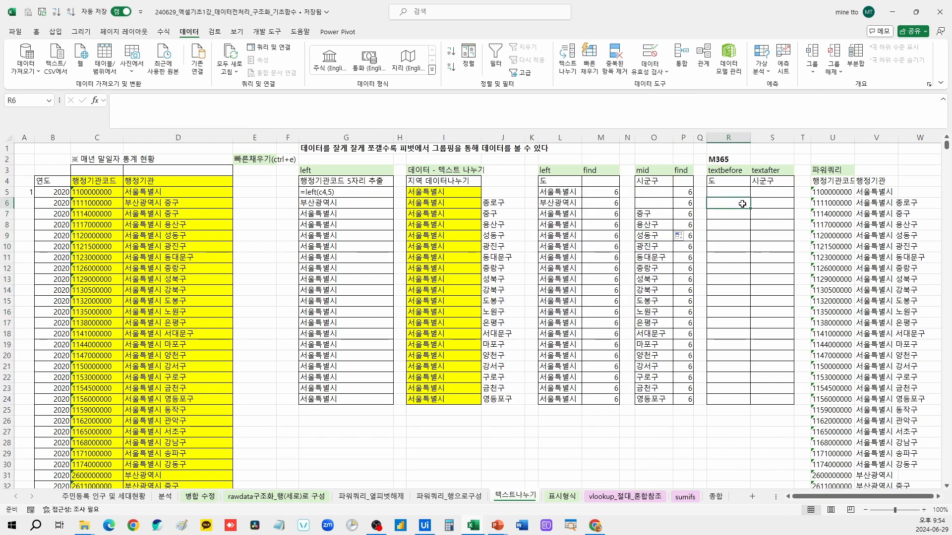
key("Up")
key("Up")
key("Up")
key("Right")
key("Down")
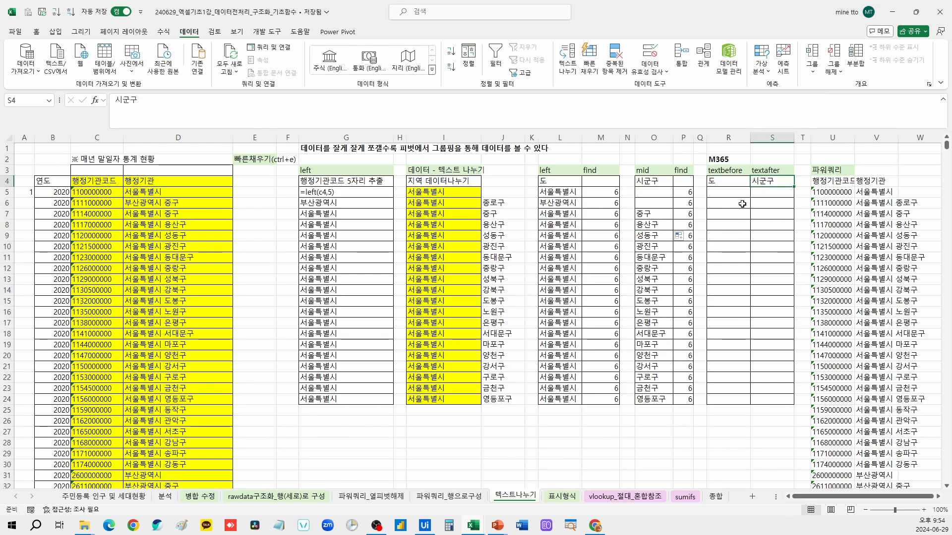
key("Left")
key("Down")
left_click(728, 216)
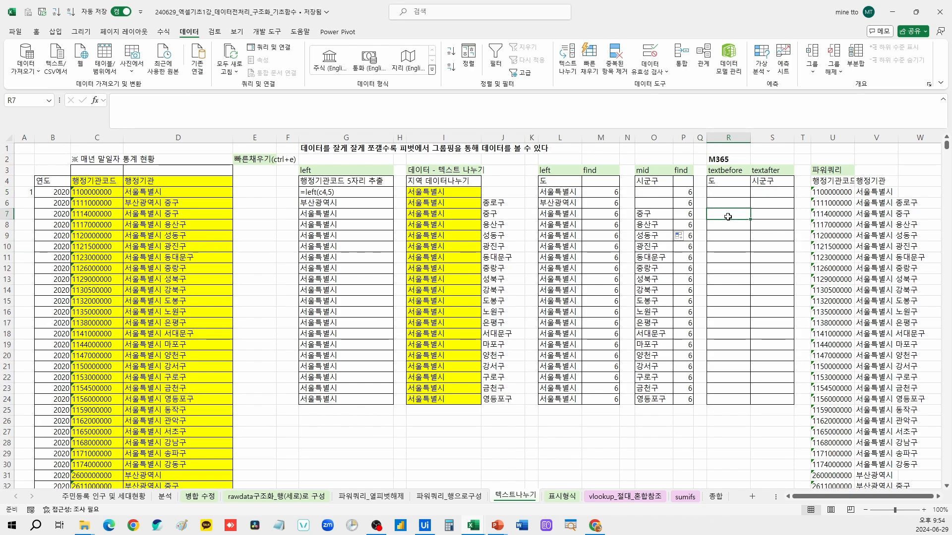
left_click(722, 170)
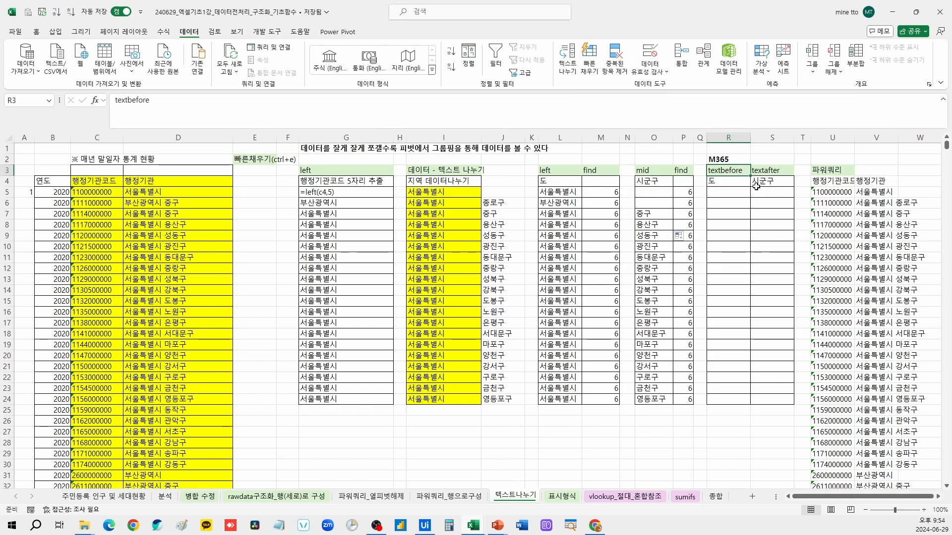
left_click(775, 172)
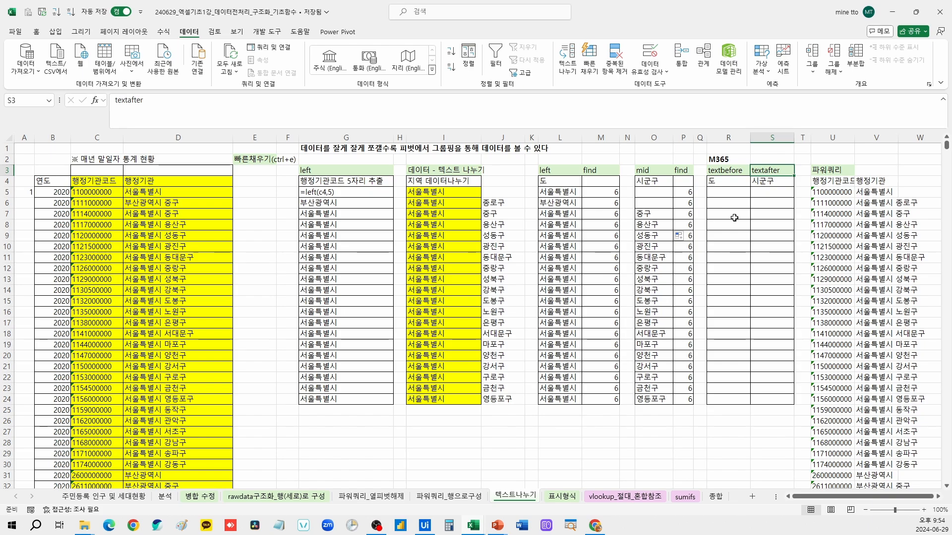
Enter the formula =TEXTBEFORE(D6," ") in R7 to extract the province name before the space
left_click(733, 216)
type("=texta")
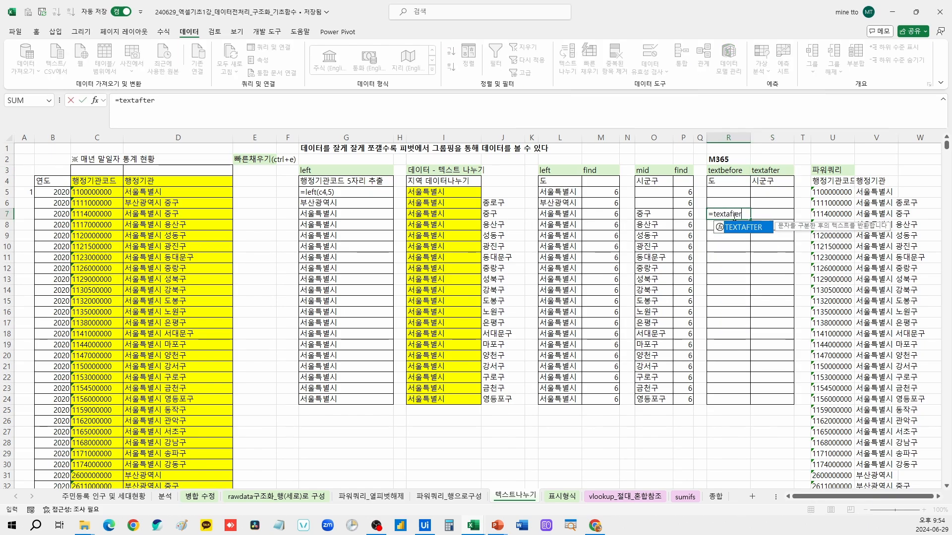
type("fter")
key("BackSpace")
key("BackSpace")
key("BackSpace")
key("BackSpace")
key("BackSpace")
key("BackSpace")
key("BackSpace")
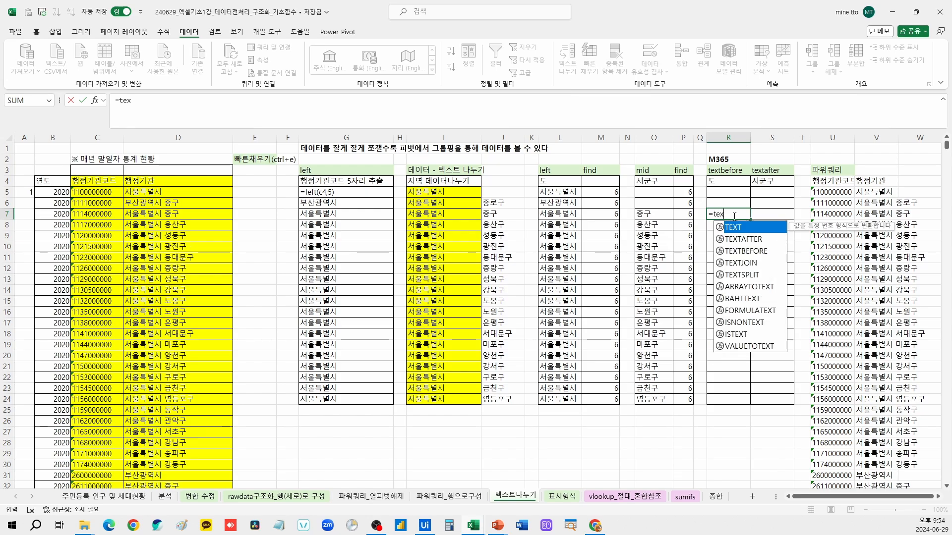
type("tbefore(")
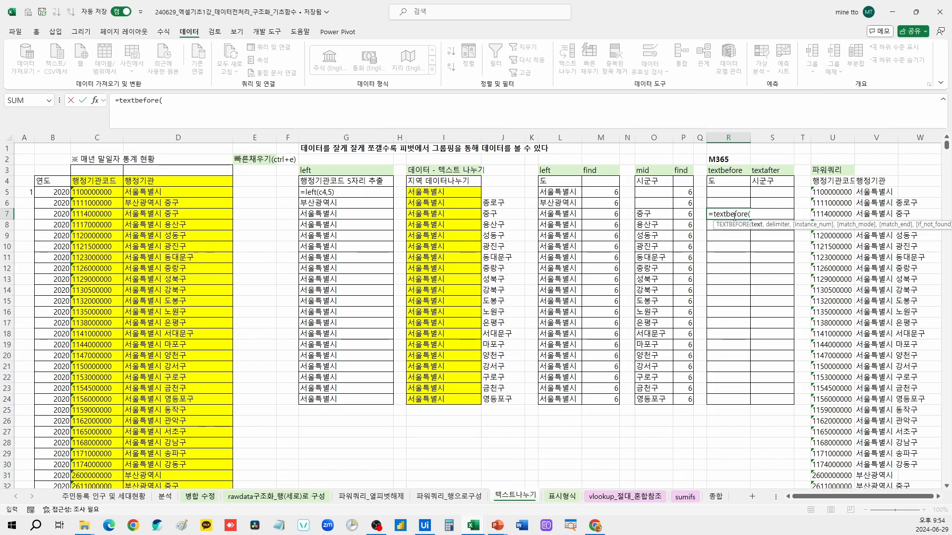
left_click(197, 202)
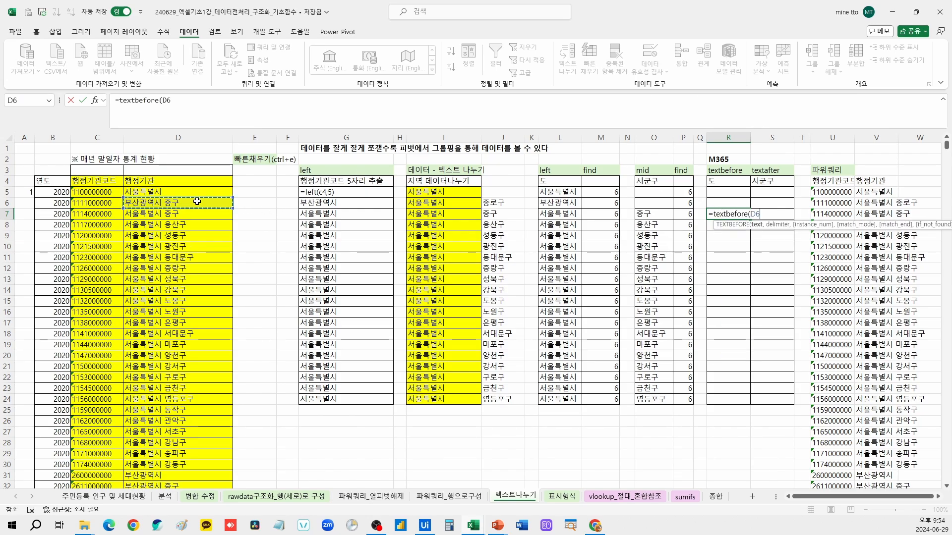
type(",\" \"")
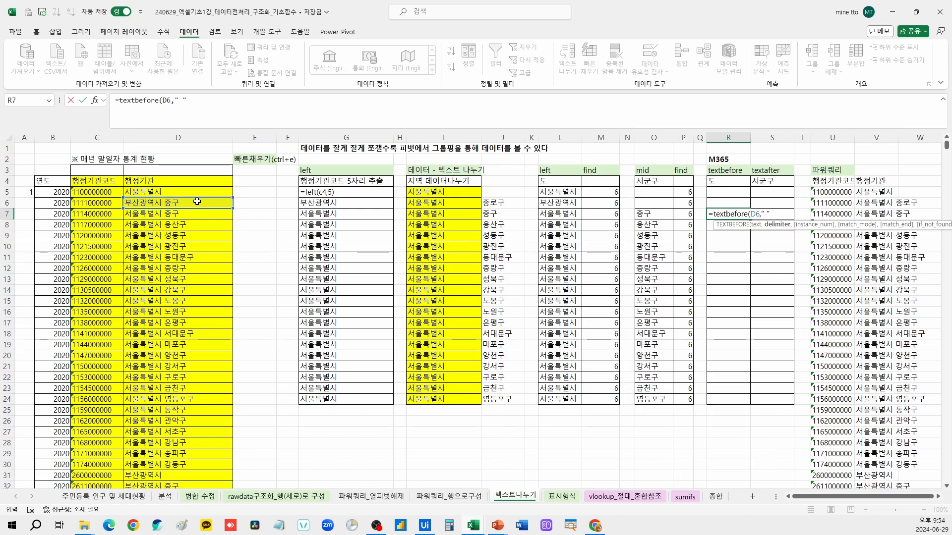
type(")")
key("ctrl+Return")
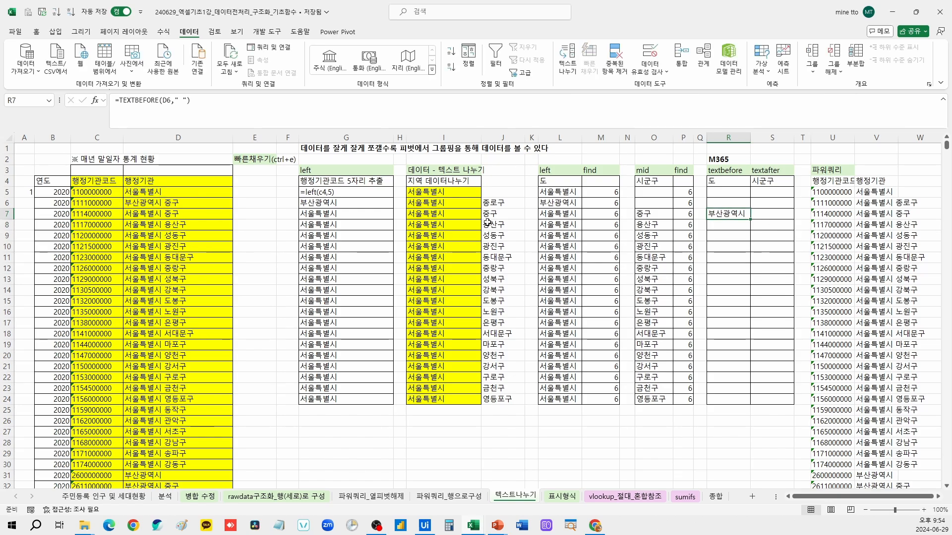
Fill the TEXTBEFORE formula from R7 down to R24 and up to R5
left_click_drag(750, 219, 750, 401)
left_click(684, 219)
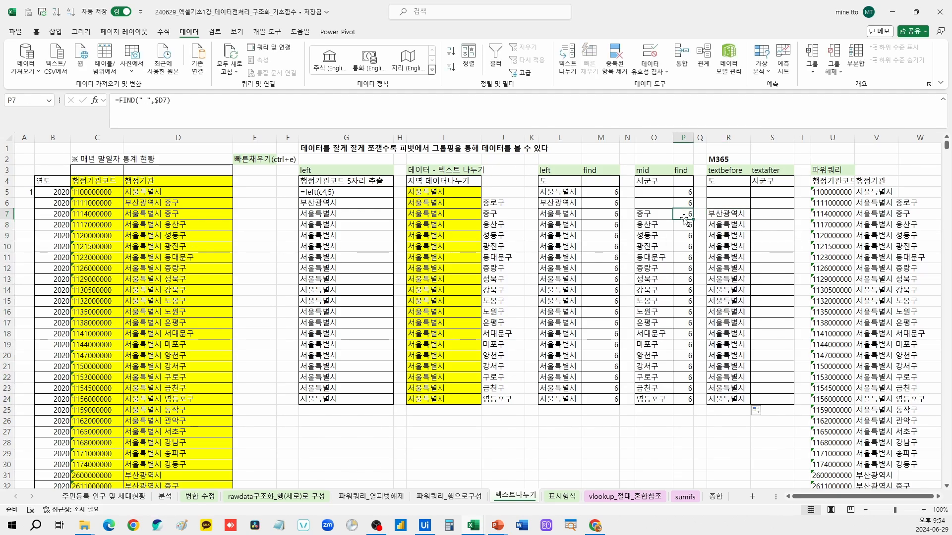
left_click(654, 216)
left_click(686, 217)
left_click(712, 216)
left_click_drag(750, 219, 753, 191)
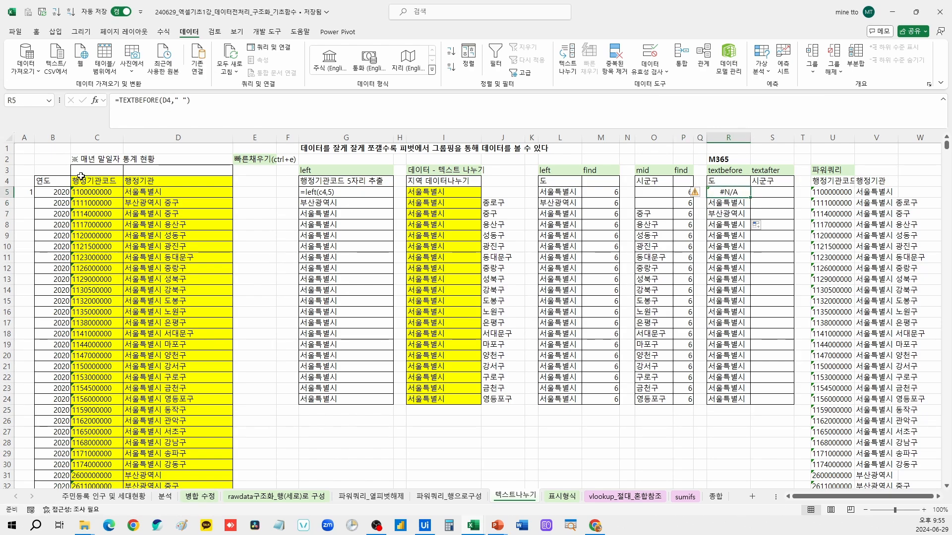
Check R5's TEXTBEFORE formula against the source text in D5 and clear R5
left_click(128, 190)
left_click(732, 194)
left_click(167, 193)
left_click(175, 110)
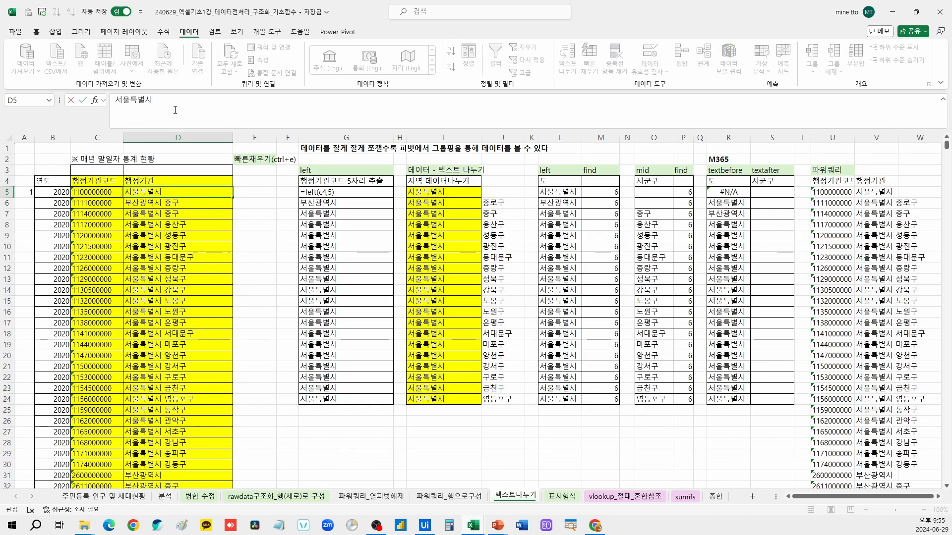
key("Return")
left_click(727, 202)
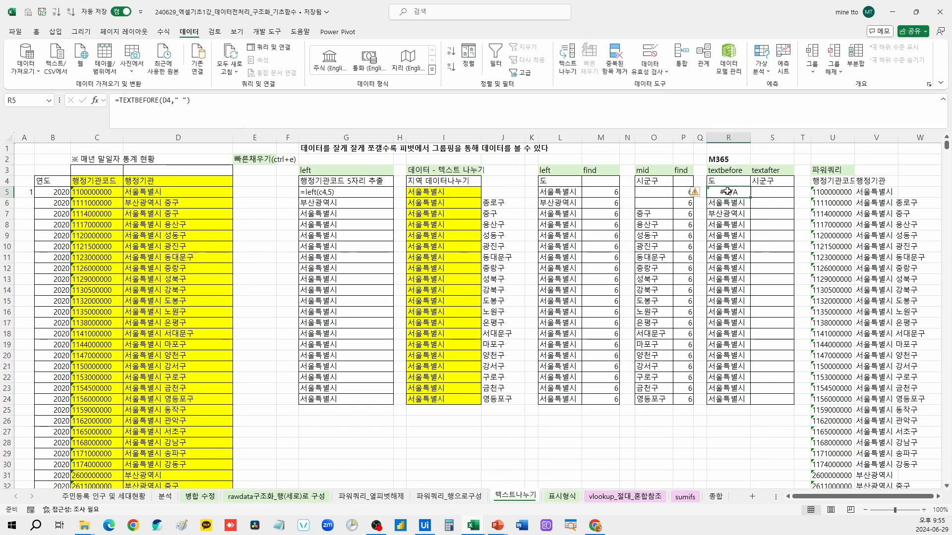
Examine the text reference and the space delimiter in R6's TEXTBEFORE formula
left_click(151, 100)
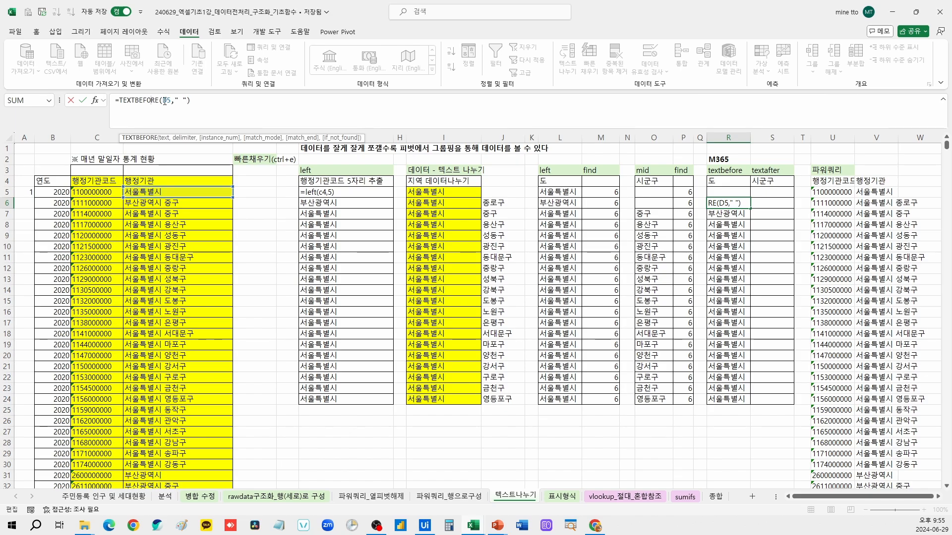
left_click(169, 101)
left_click_drag(179, 101, 185, 100)
key("Escape")
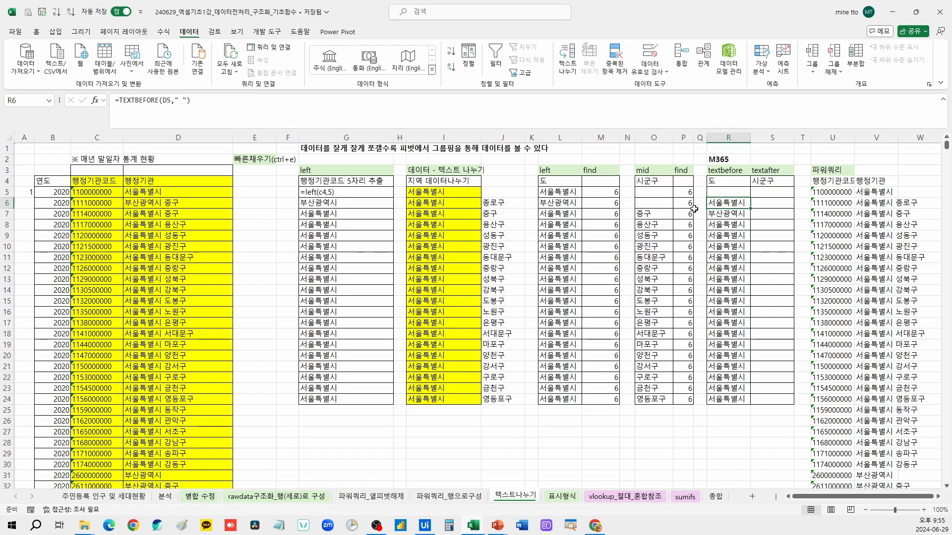
Enter =TEXTAFTER(D6," ") in S6 to extract the district name and fill it down to S24
left_click(766, 205)
type("=texafte")
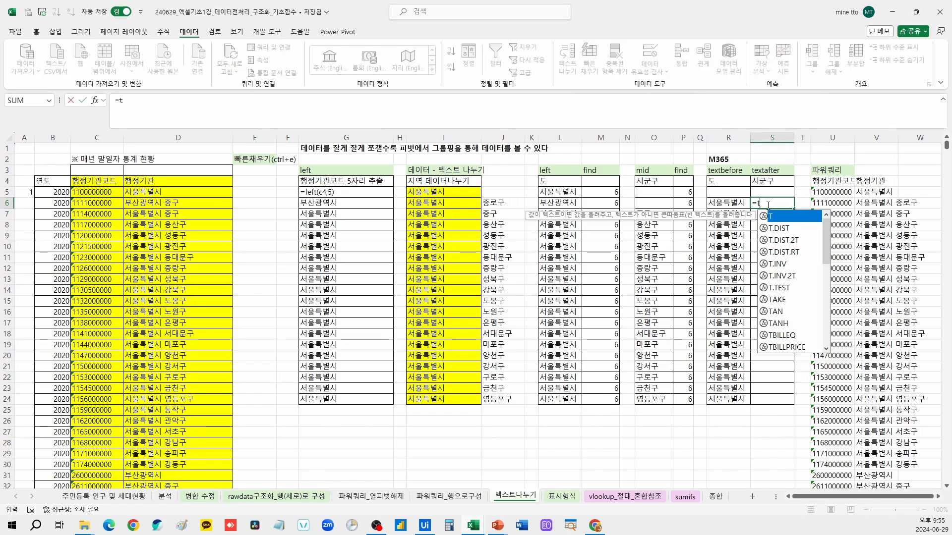
key("BackSpace")
key("BackSpace")
key("BackSpace")
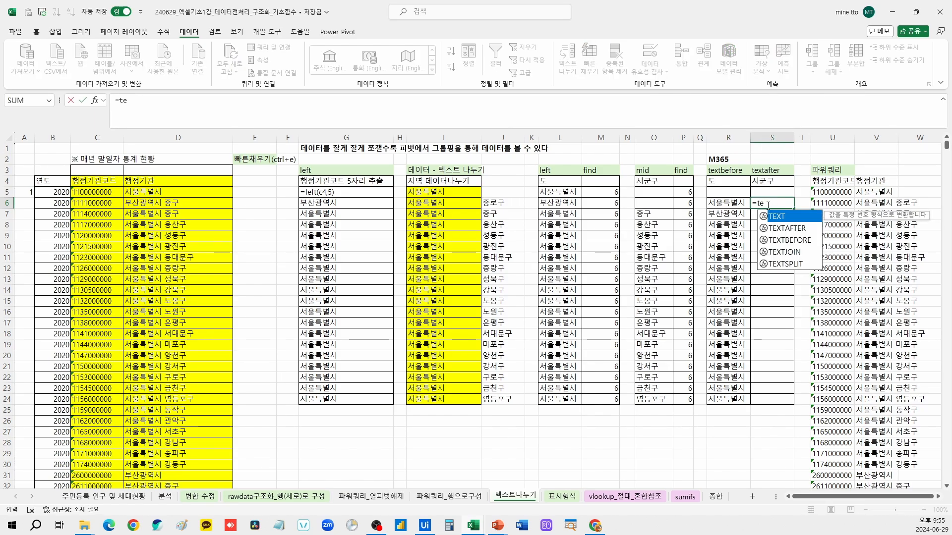
type("xtafter(")
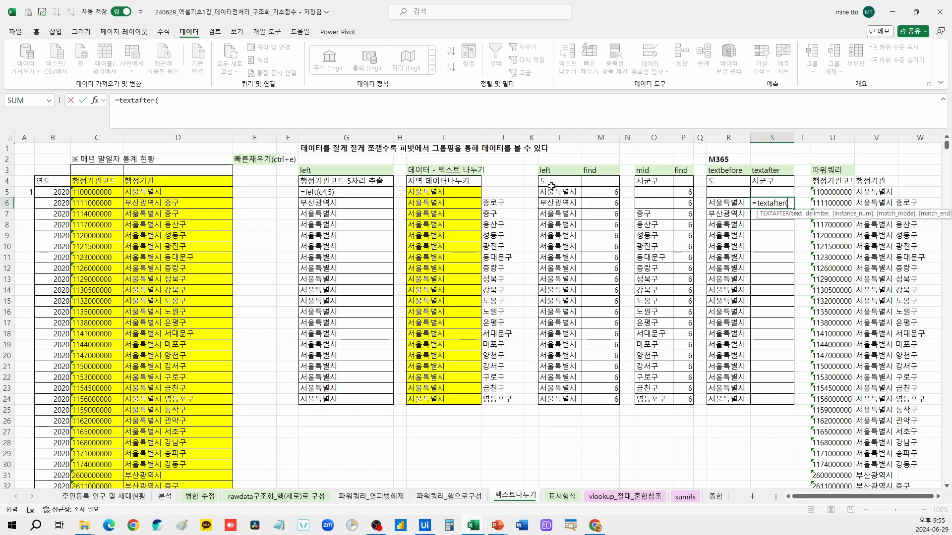
left_click(217, 201)
type(",\" \"")
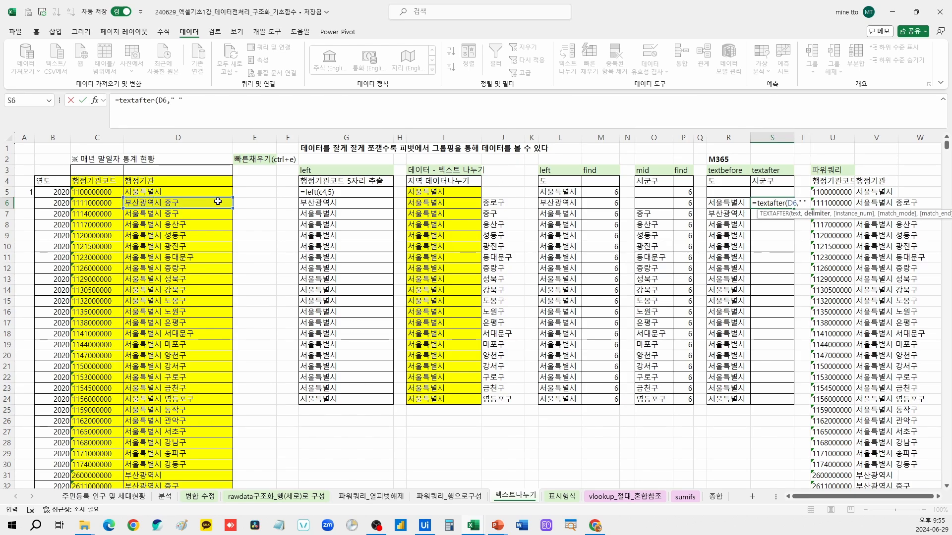
type(")")
key("ctrl+Return")
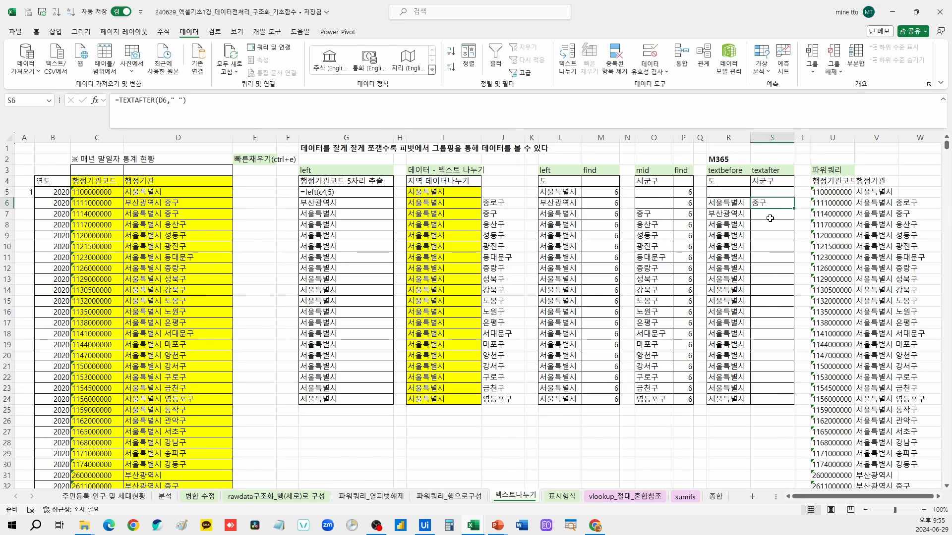
left_click_drag(793, 208, 792, 403)
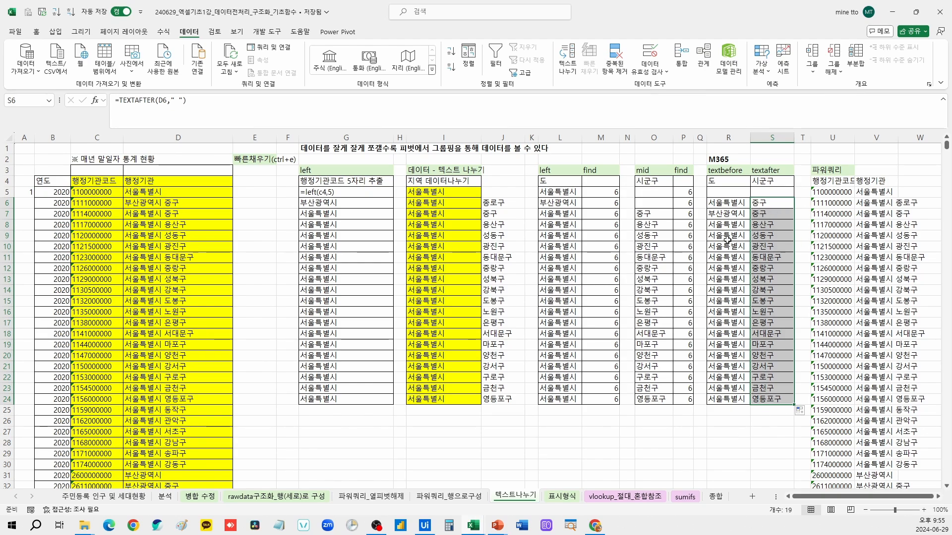
Fit the width of column U under the 파워쿼리 heading to its contents and review the earlier split results in column I
left_click(724, 160)
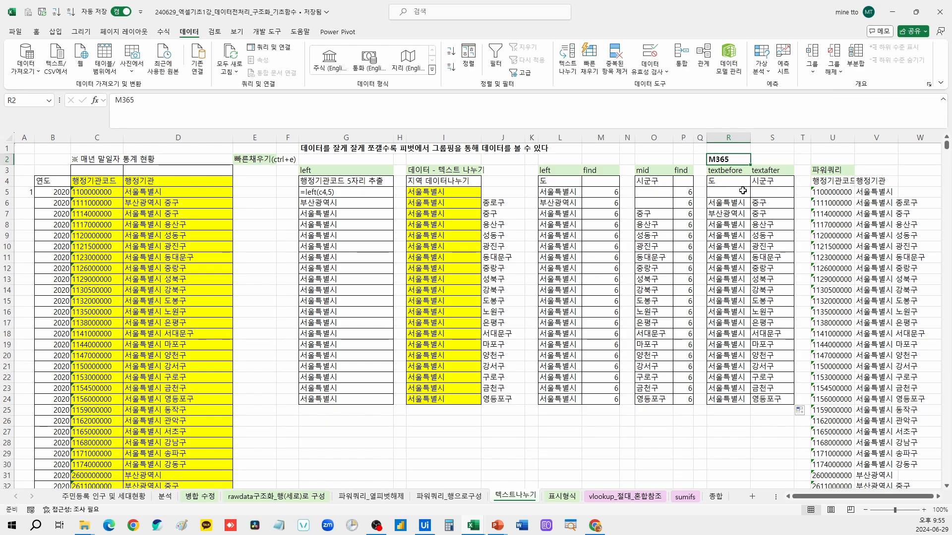
left_click(832, 268)
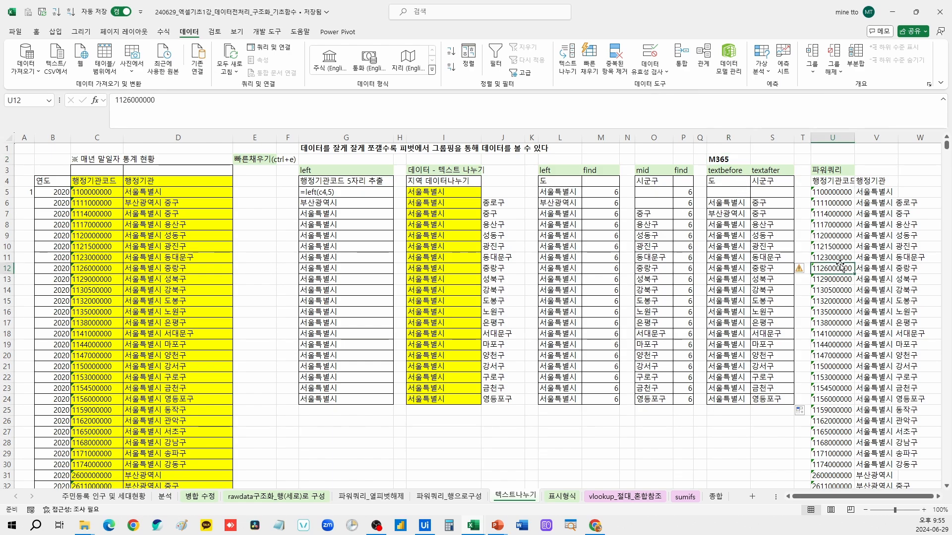
left_click(881, 202)
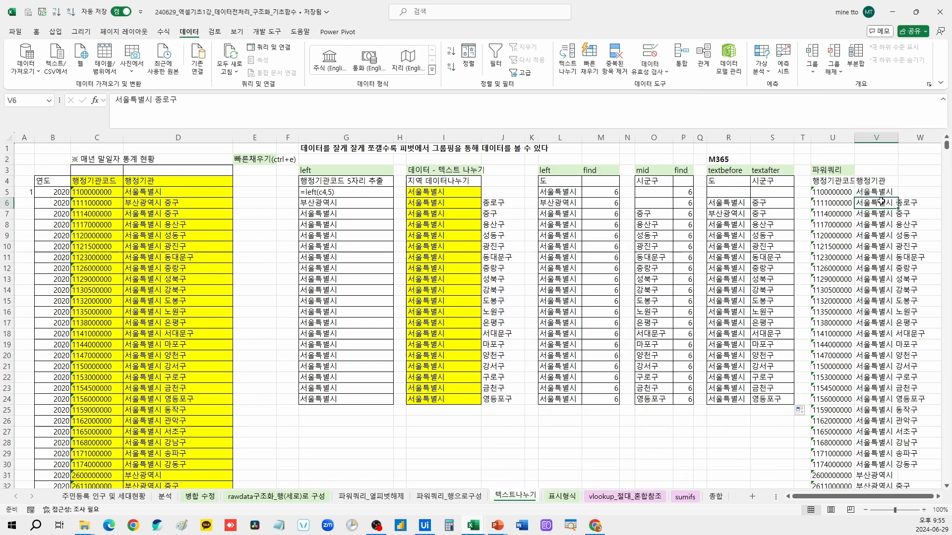
double_click(855, 137)
left_click_drag(439, 182, 443, 395)
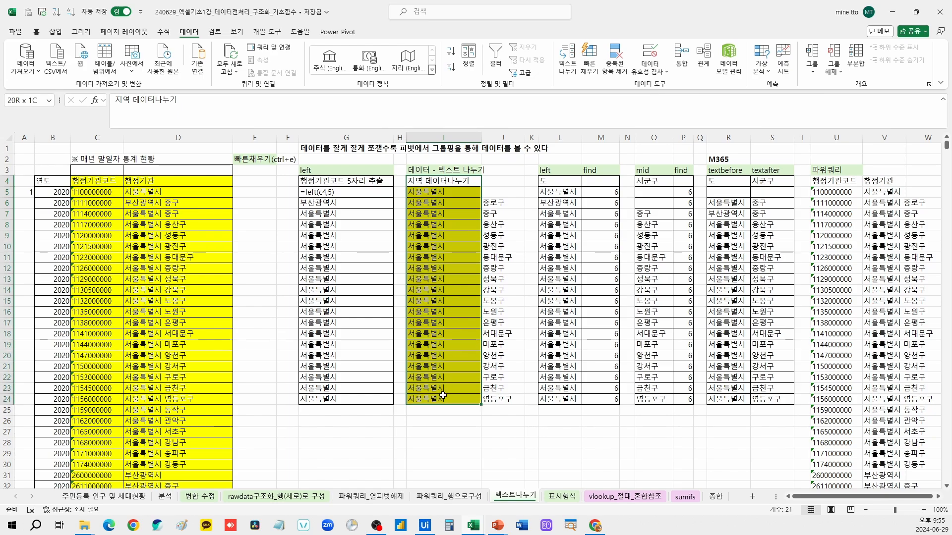
left_click(846, 234)
left_click(837, 189)
Convert the range U4:V1244 into a table that uses its first row as headers
left_click(836, 184)
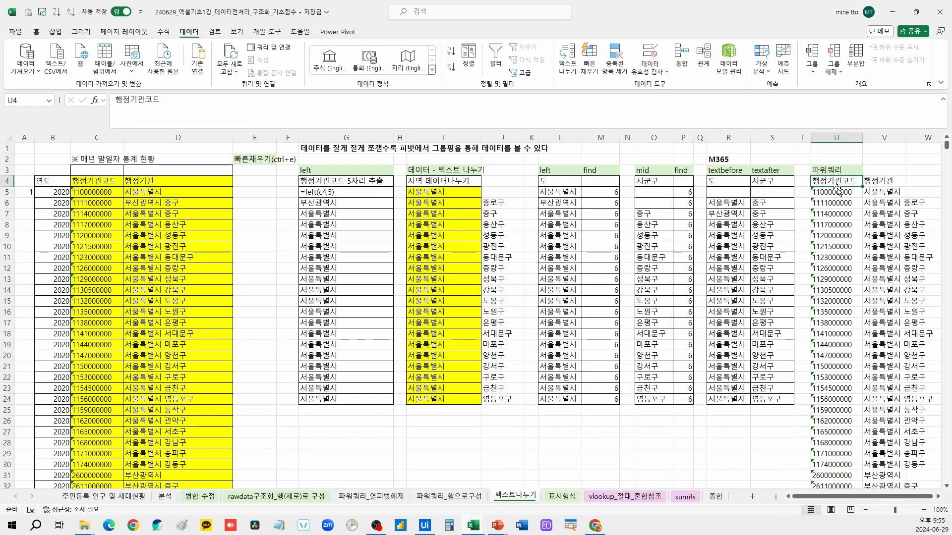
key("ctrl+shift+Right")
key("ctrl+shift+Down")
key("ctrl+t")
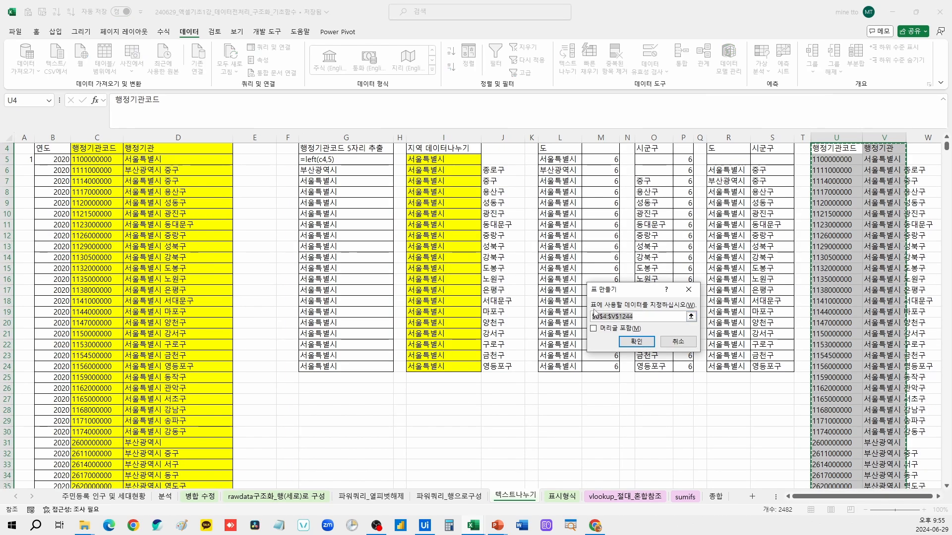
key("Escape")
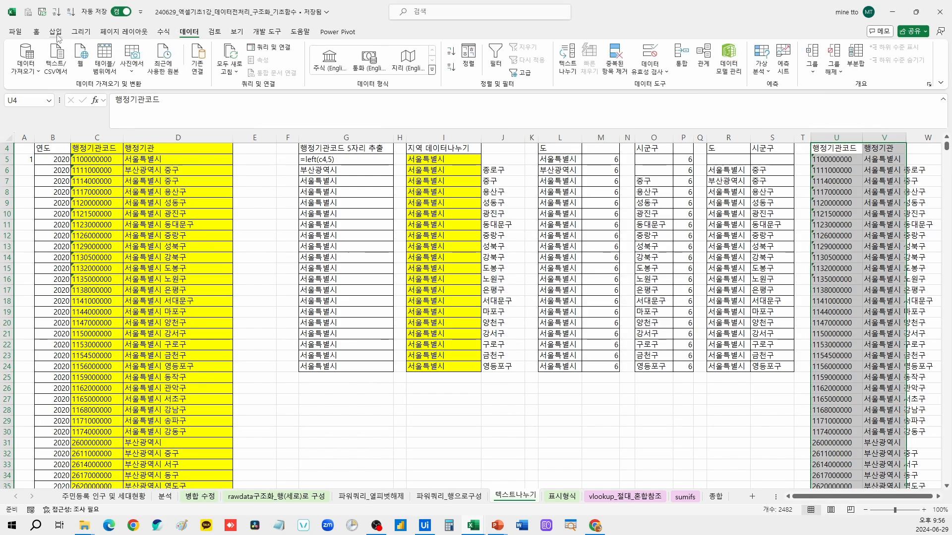
left_click(55, 32)
left_click(82, 55)
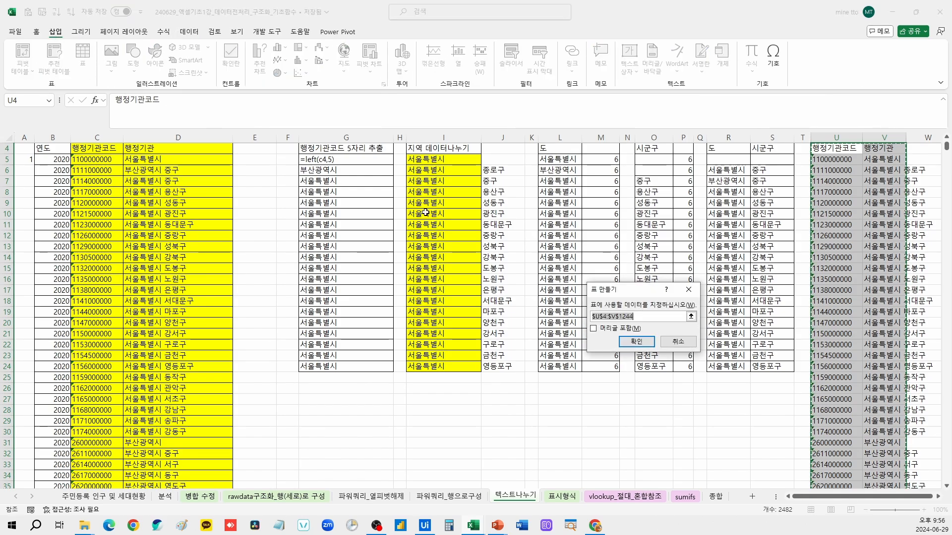
left_click(597, 329)
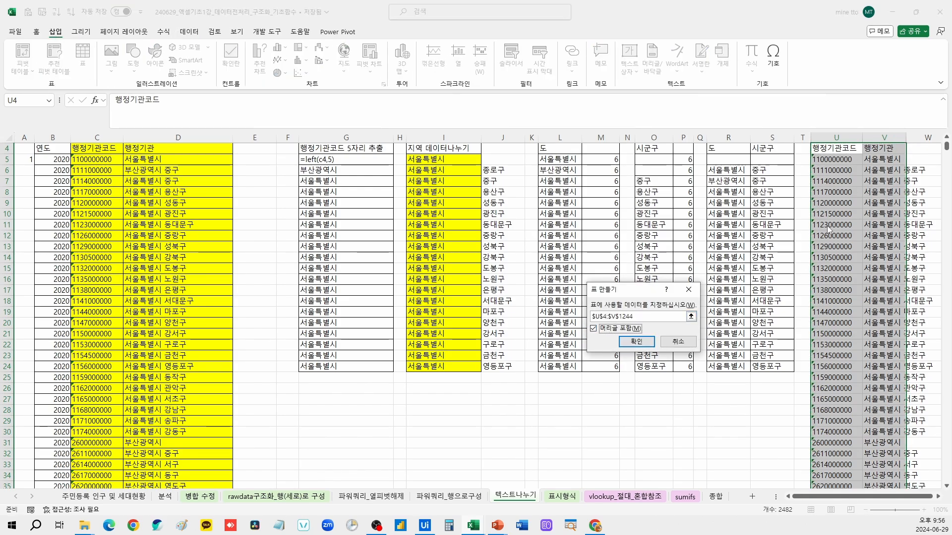
left_click(635, 341)
scroll(876, 229, "up", 1)
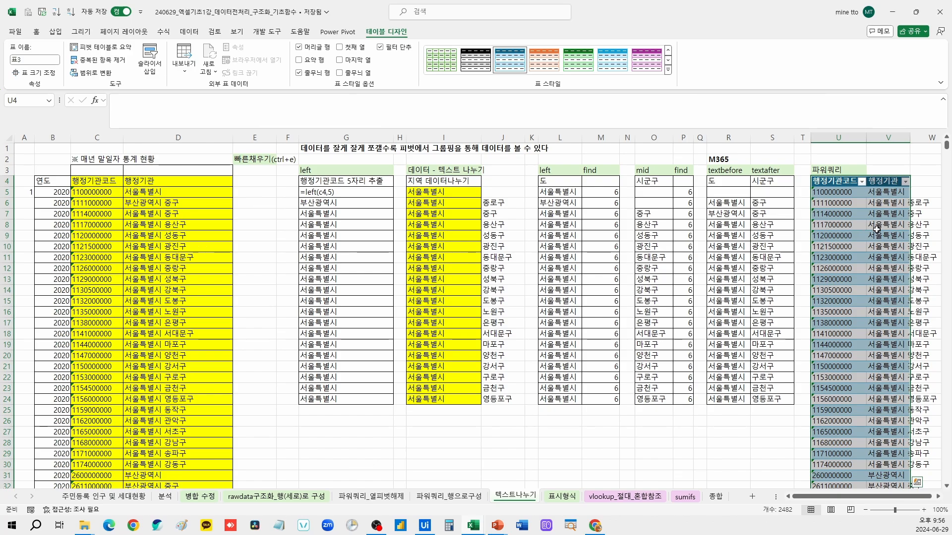
Load the new table into the Power Query editor and split the 행정기관 column by space at each delimiter
left_click(189, 32)
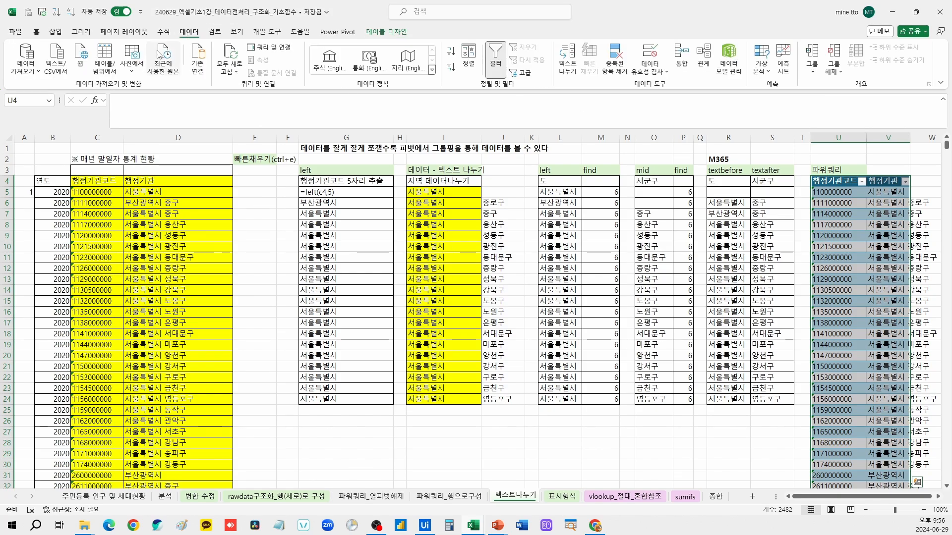
left_click(104, 58)
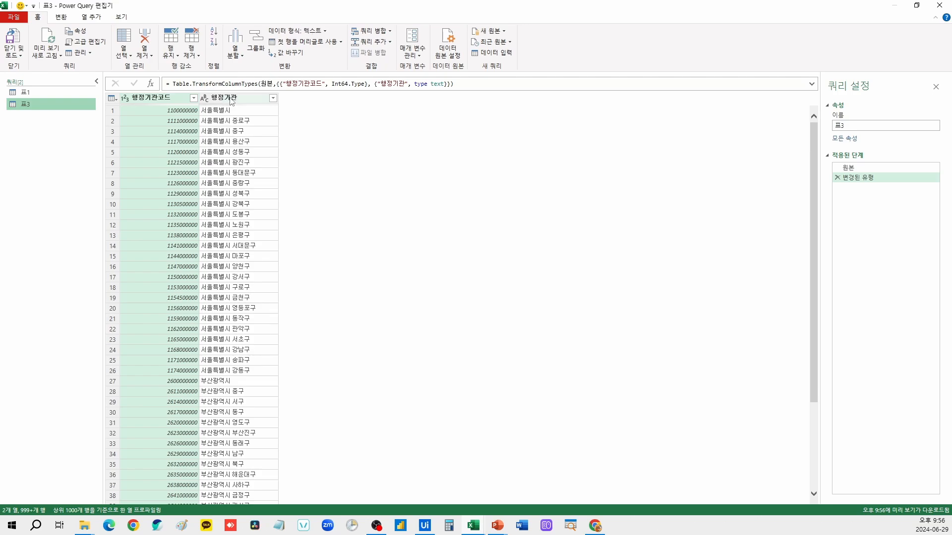
left_click(231, 98)
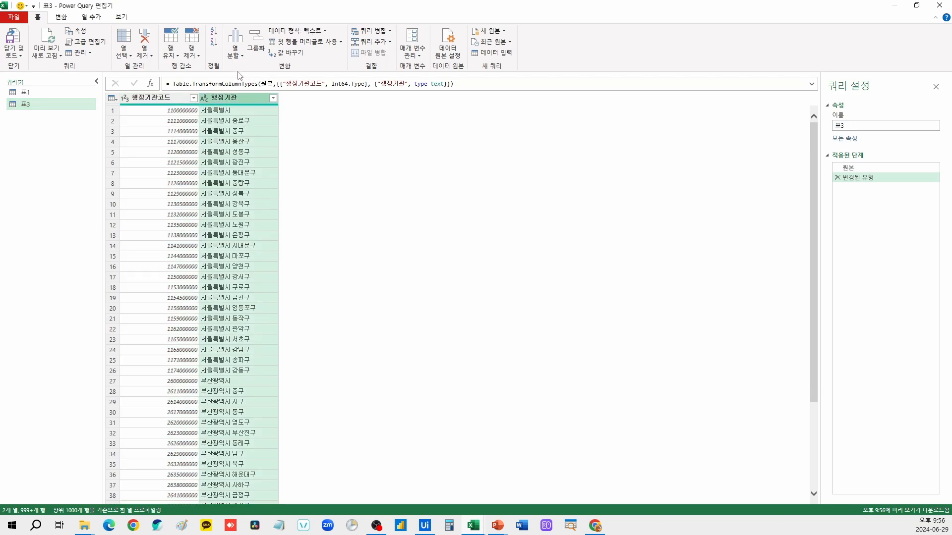
left_click(235, 49)
left_click(248, 74)
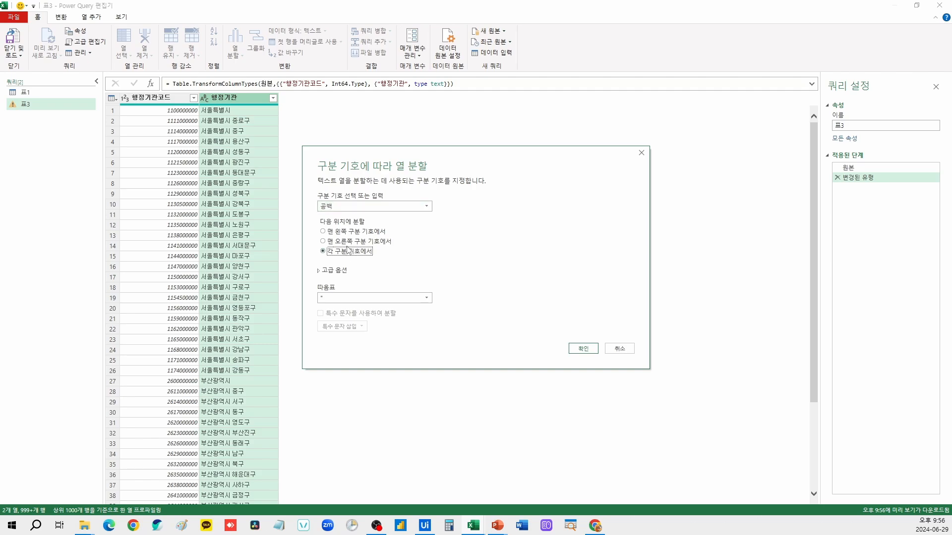
left_click(347, 206)
left_click(342, 272)
left_click(340, 218)
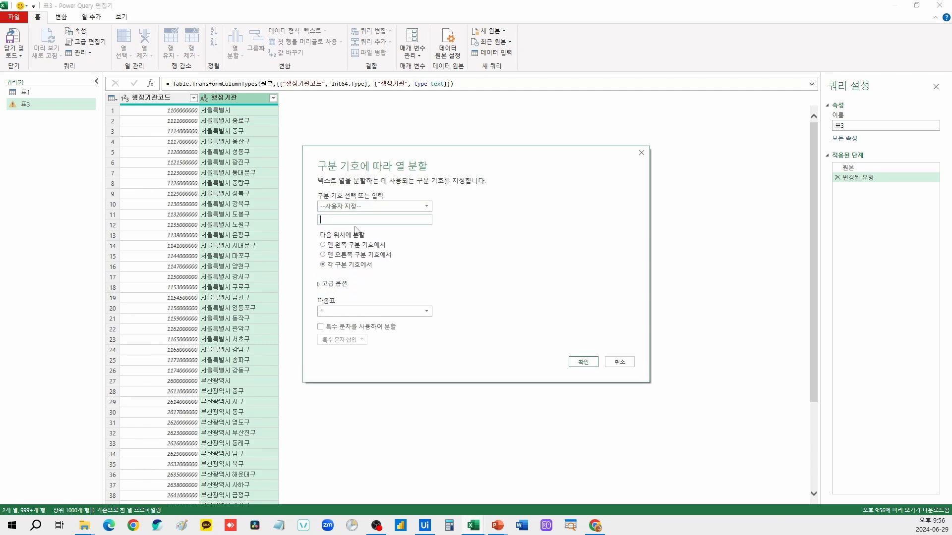
left_click(581, 362)
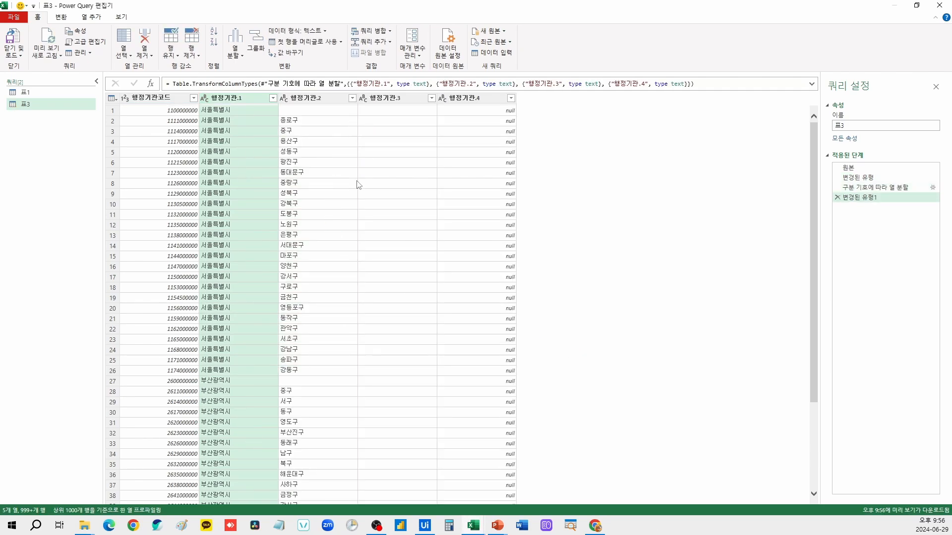
Examine the split columns 행정기관.1 through 행정기관.4 for district parts and null values
left_click(406, 124)
left_click(481, 125)
left_click(473, 101)
left_click(399, 100)
left_click(327, 100)
left_click(257, 100)
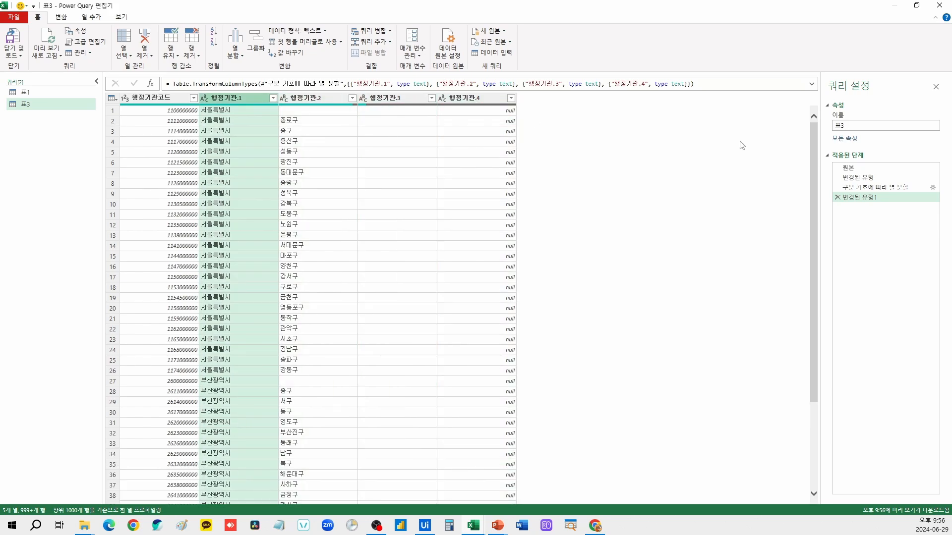
Compare the 표3 query before and after the delimiter split, examining the original 행정기관 values in rows 2 and 3
left_click(883, 188)
left_click(856, 178)
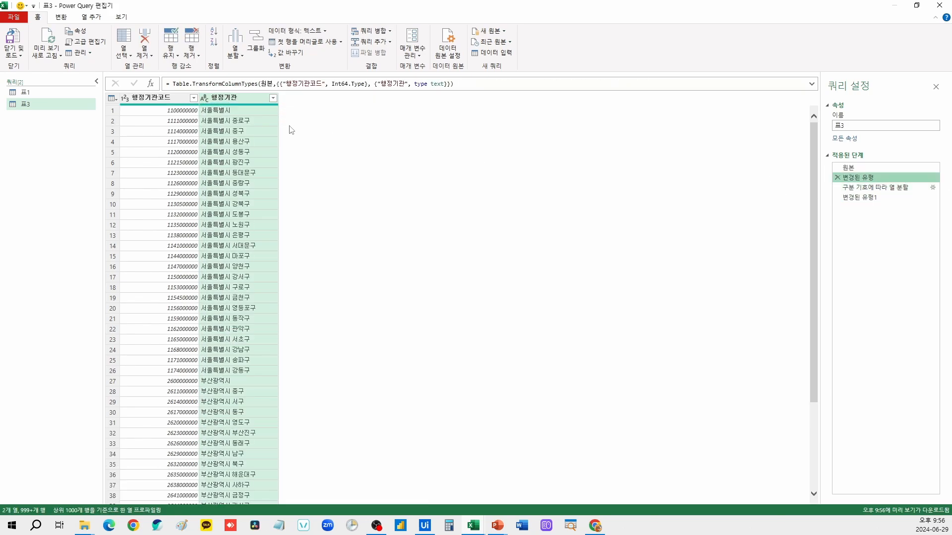
left_click(234, 123)
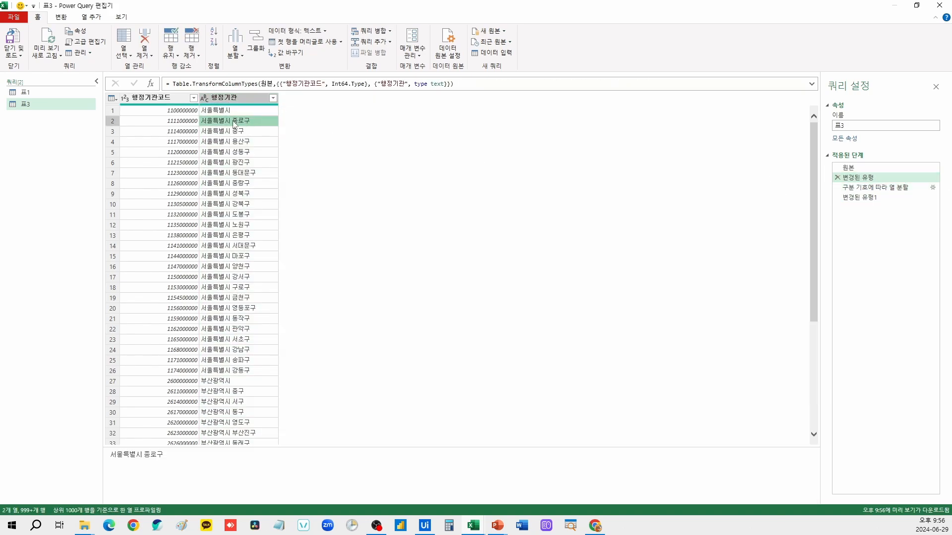
left_click(145, 455)
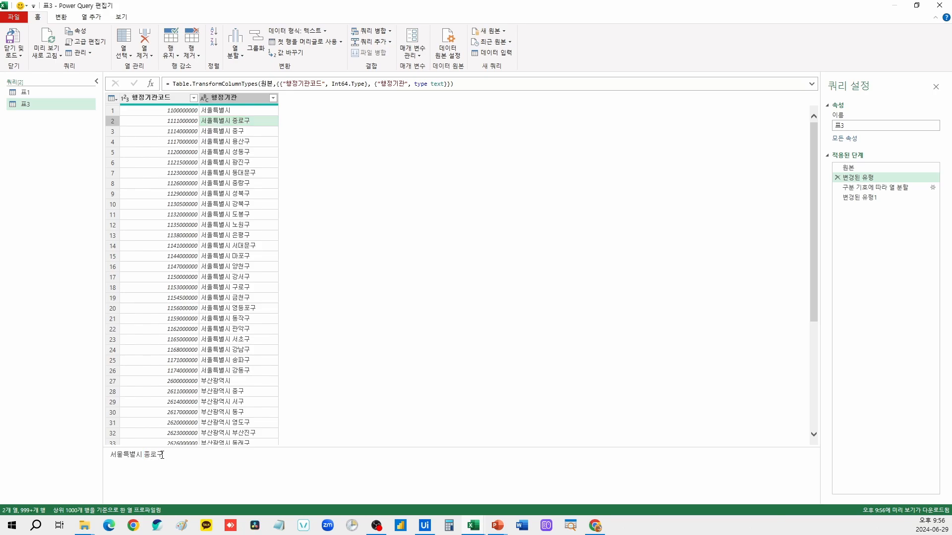
left_click(258, 132)
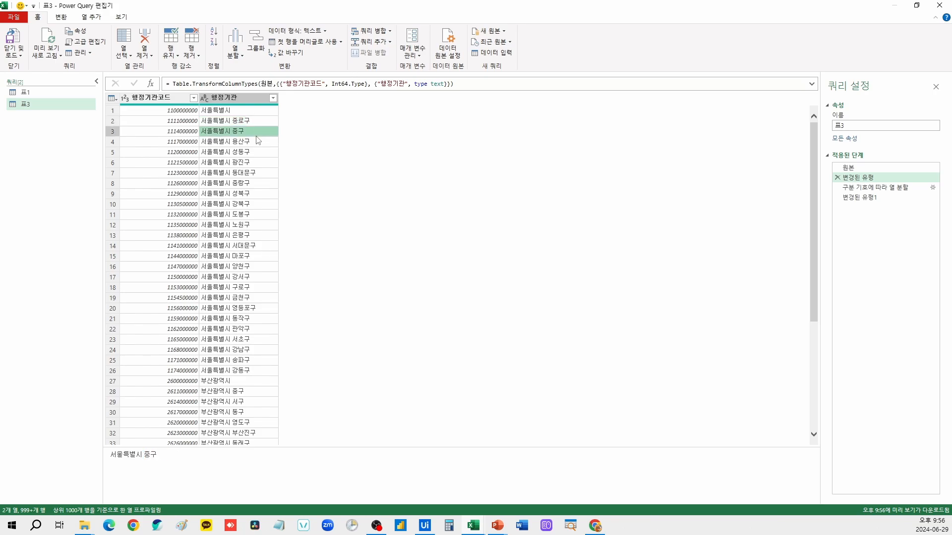
left_click(171, 464)
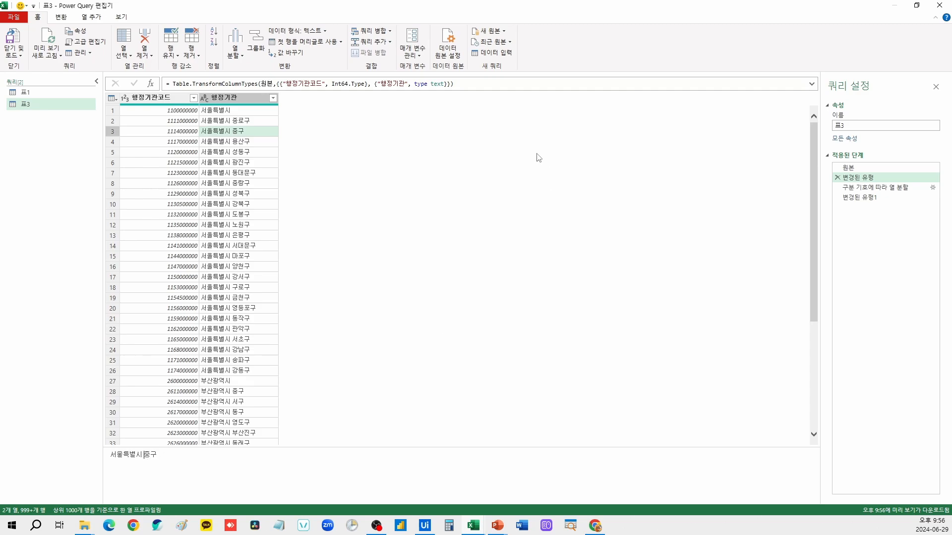
left_click(875, 191)
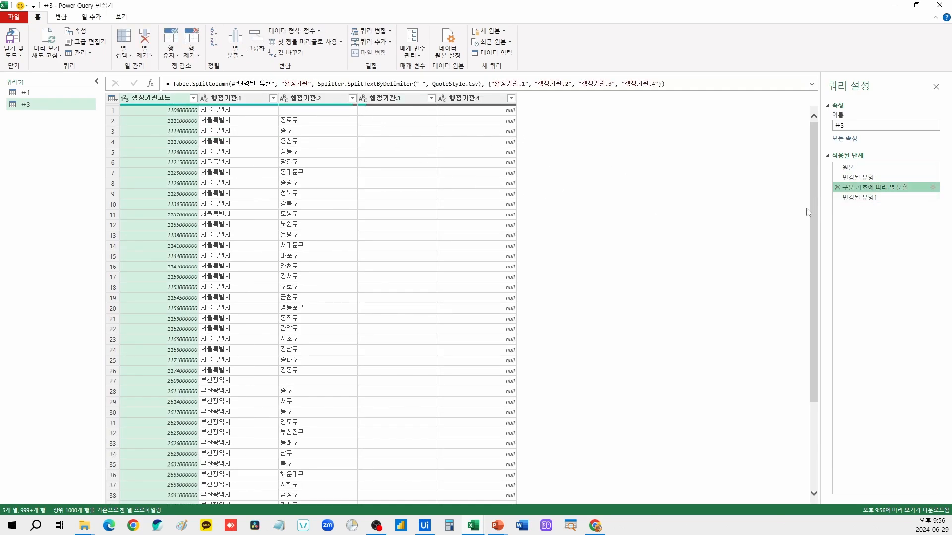
Delete the delimiter split of 행정기관 and the type change that follows it from the applied steps of query 표3
left_click(877, 198)
key("Delete")
left_click(837, 188)
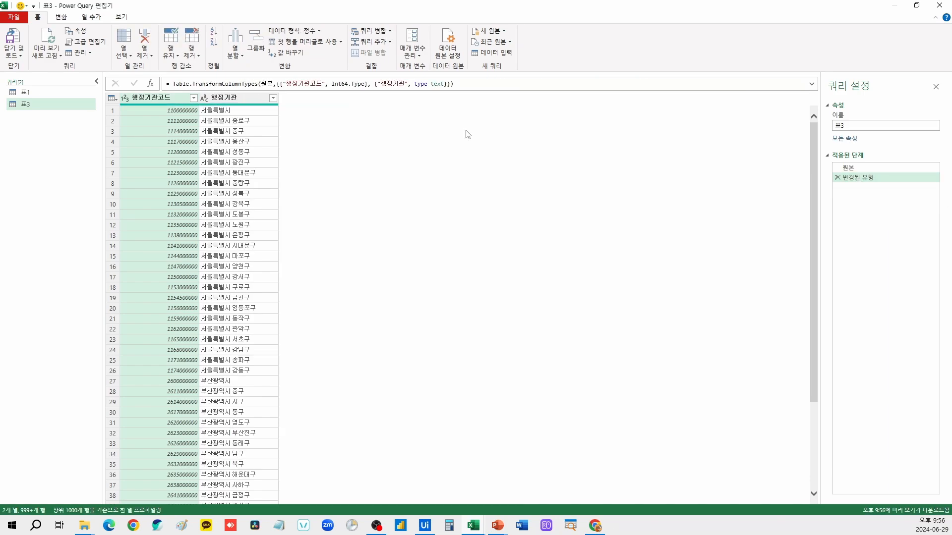
Split the 행정기관 column by a custom space delimiter at the leftmost delimiter only
left_click(252, 101)
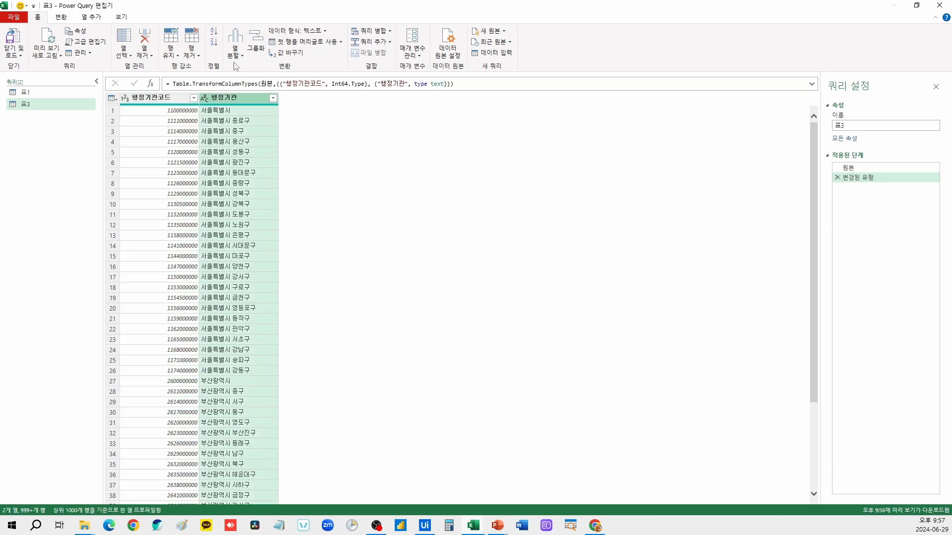
left_click(235, 59)
left_click(255, 78)
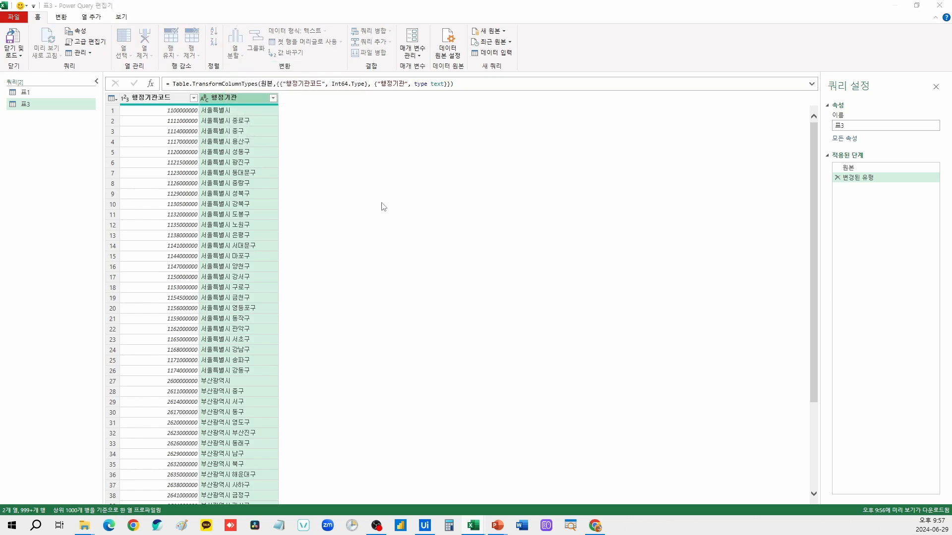
left_click(347, 208)
left_click(342, 266)
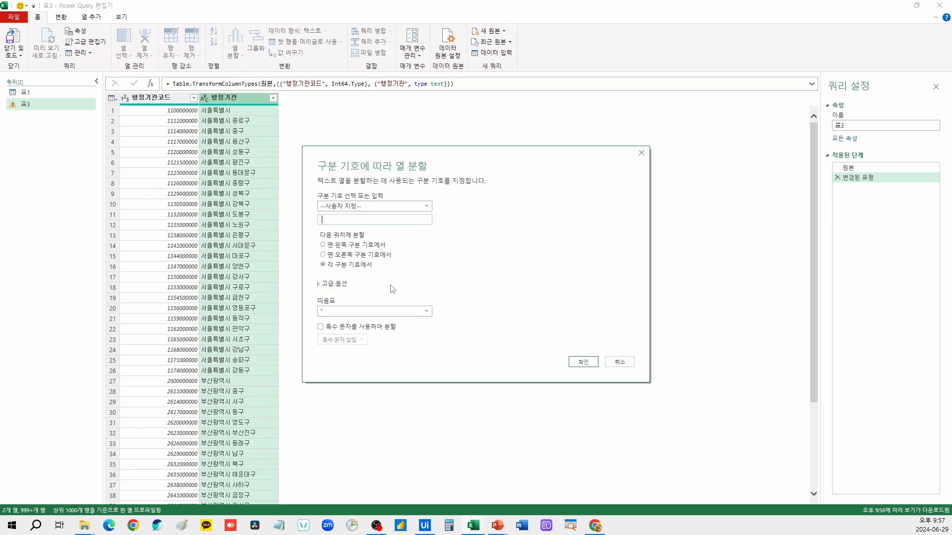
left_click(352, 245)
left_click(584, 362)
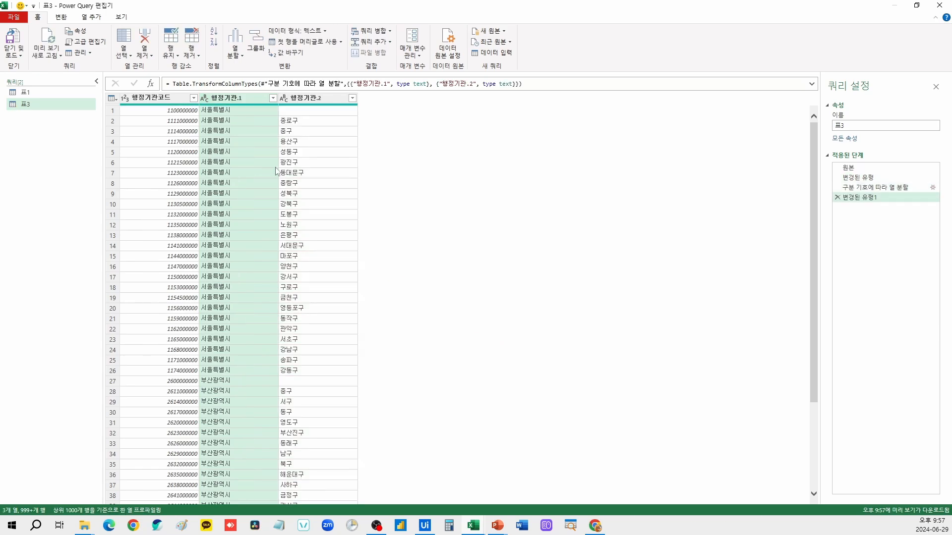
Check the 행정기관.1 and 행정기관.2 columns and load the finished 표3 query into the workbook
left_click(249, 142)
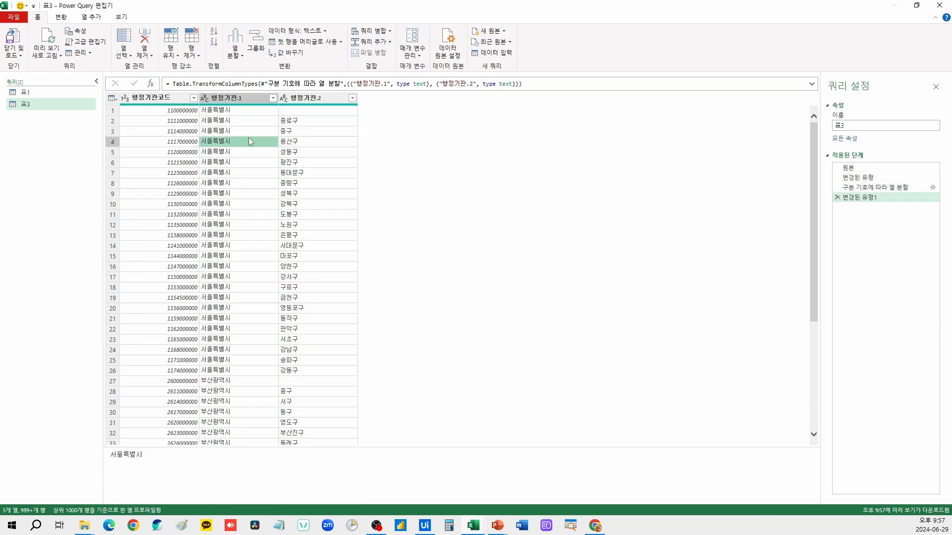
left_click(243, 98)
left_click(317, 98)
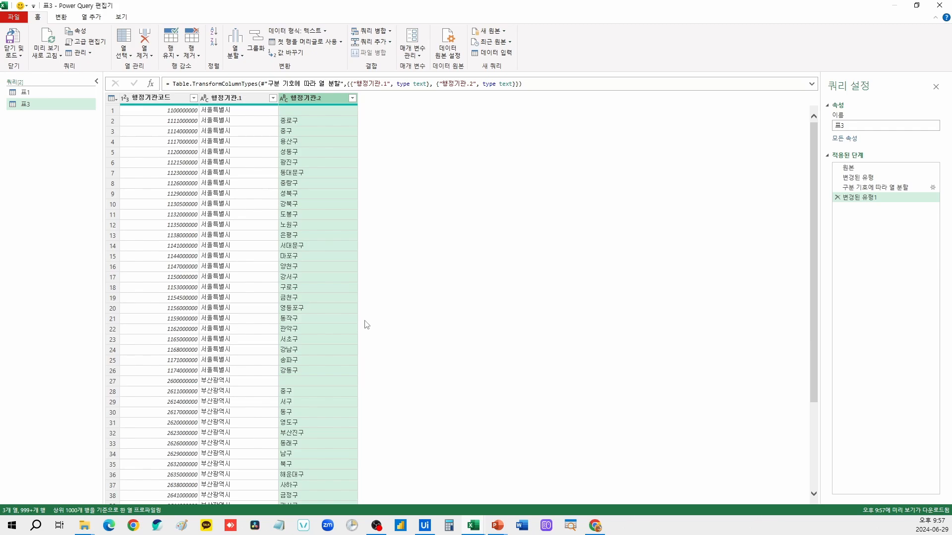
left_click(14, 52)
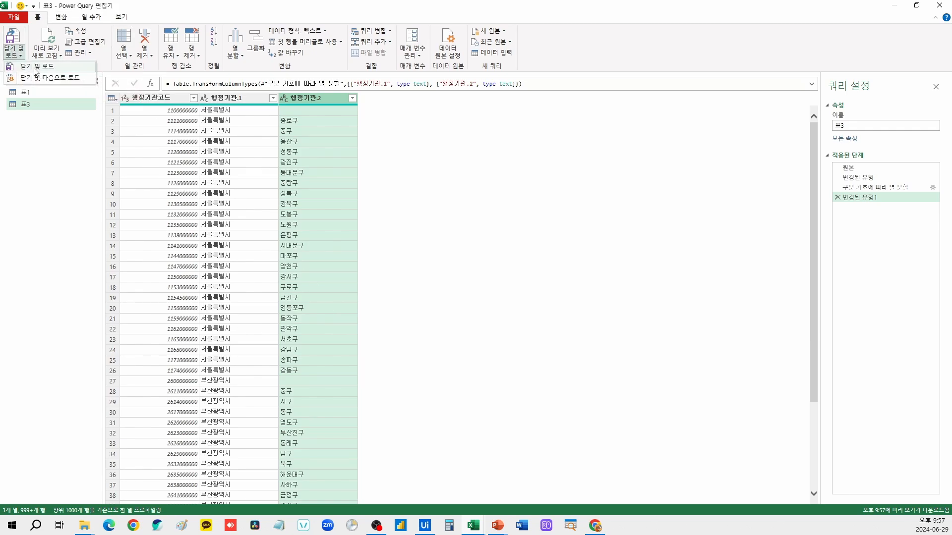
left_click(36, 67)
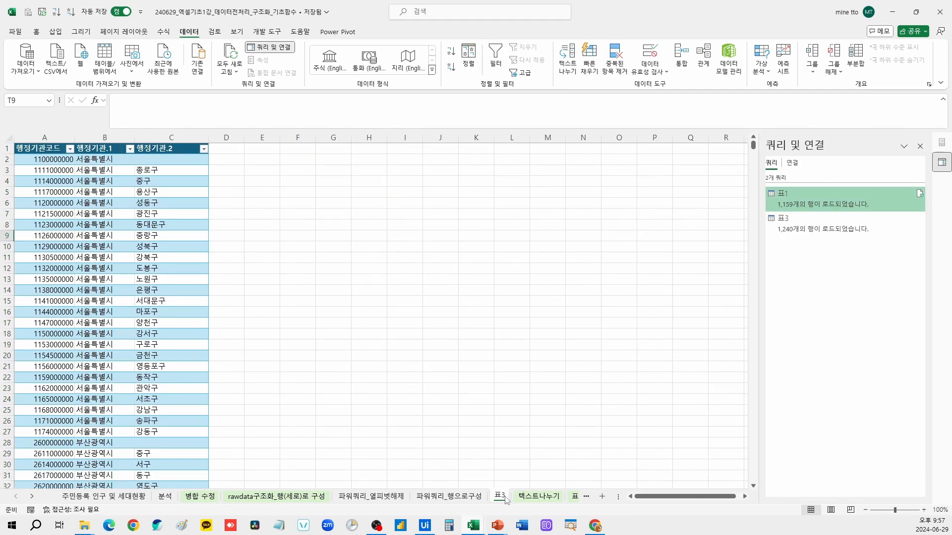
Return to the 텍스트나누기 sheet, close the queries pane and review the left, mid, find, textbefore and textafter splitting methods
left_click(540, 497)
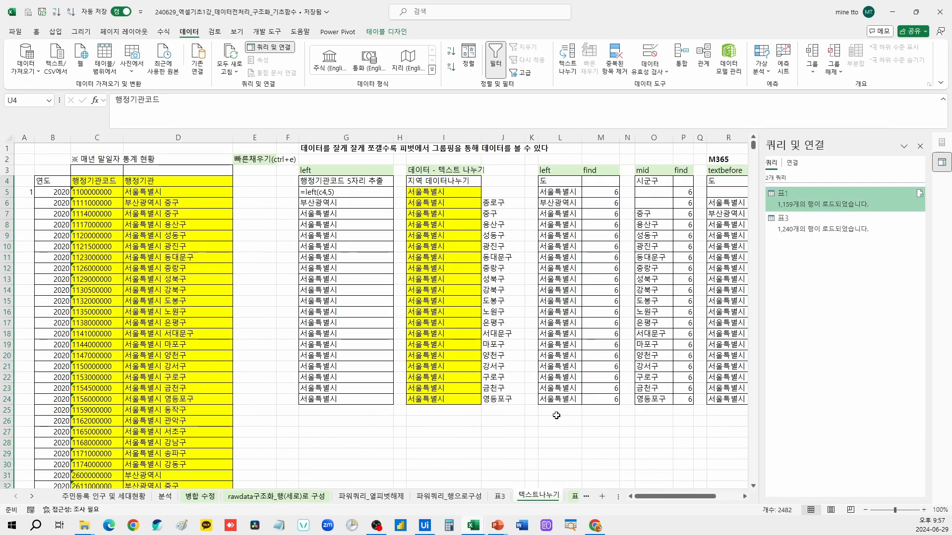
left_click(920, 146)
left_click_drag(436, 170, 443, 388)
left_click_drag(549, 170, 590, 170)
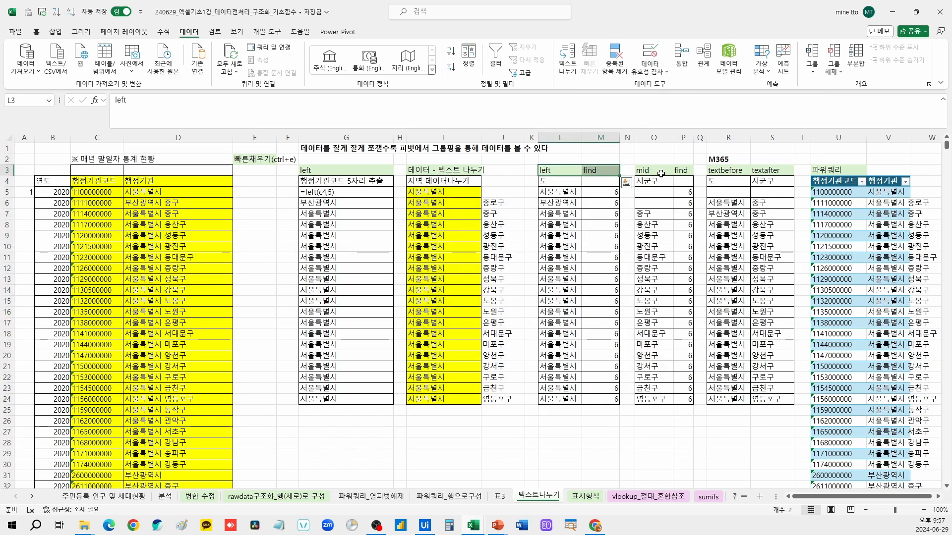
left_click_drag(660, 173, 677, 172)
left_click(715, 162)
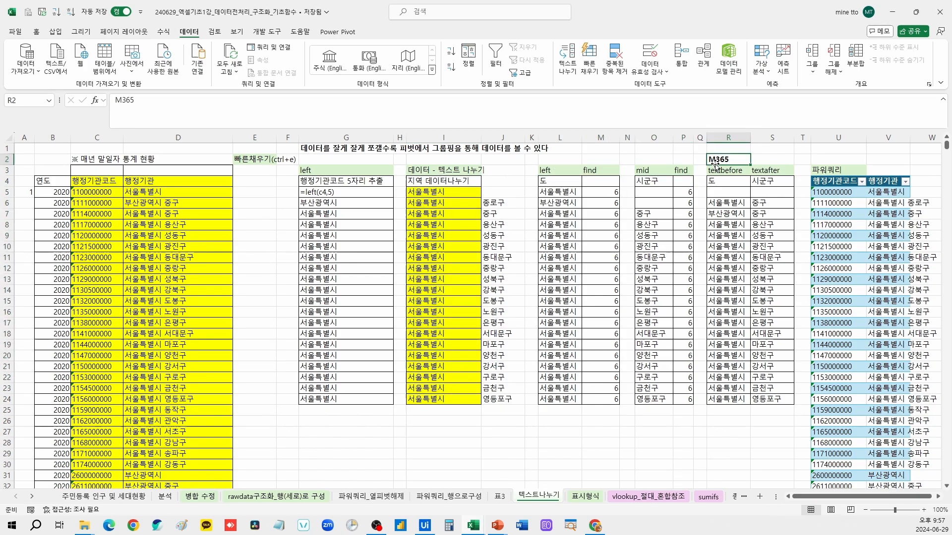
left_click(745, 175)
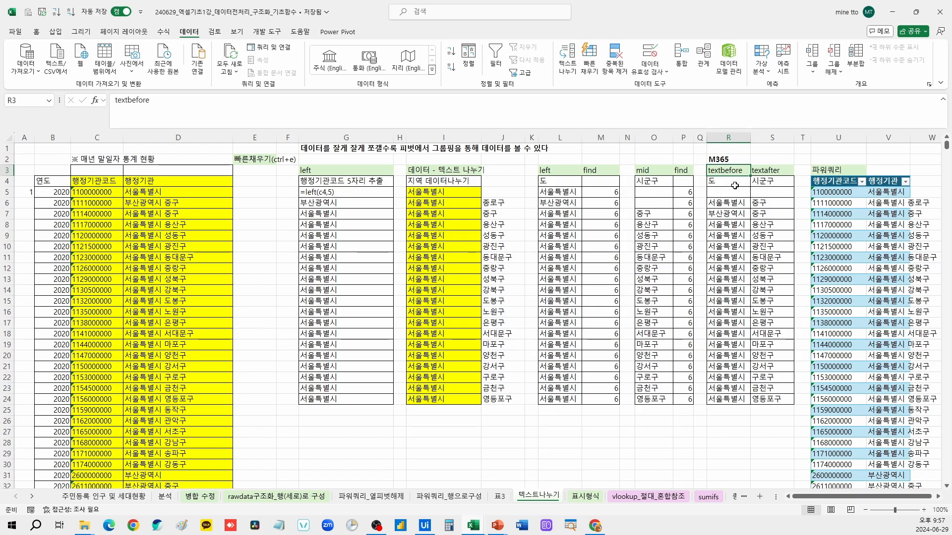
left_click_drag(723, 203, 766, 344)
left_click(682, 442)
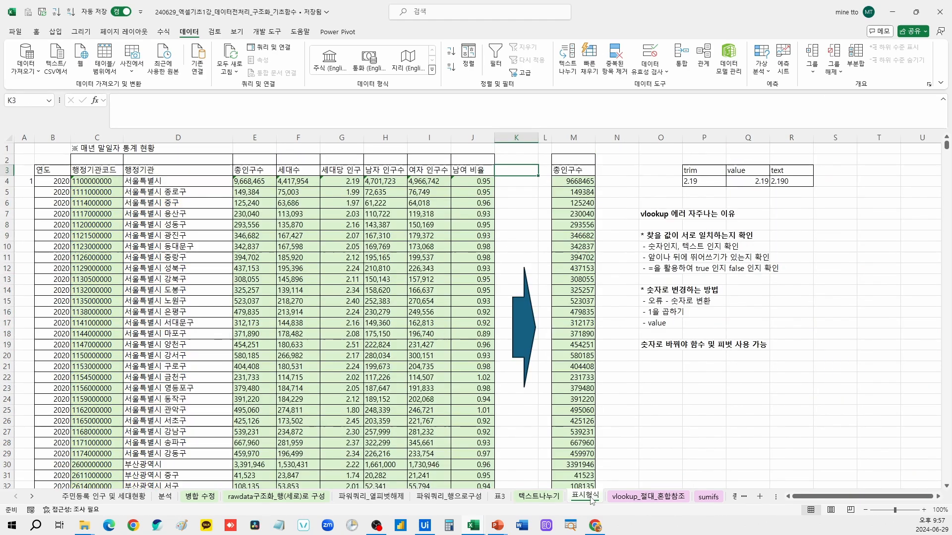
Examine the figures in columns E to J of the 표시형식 sheet, from 총인구수 to 남녀 비율
left_click(592, 497)
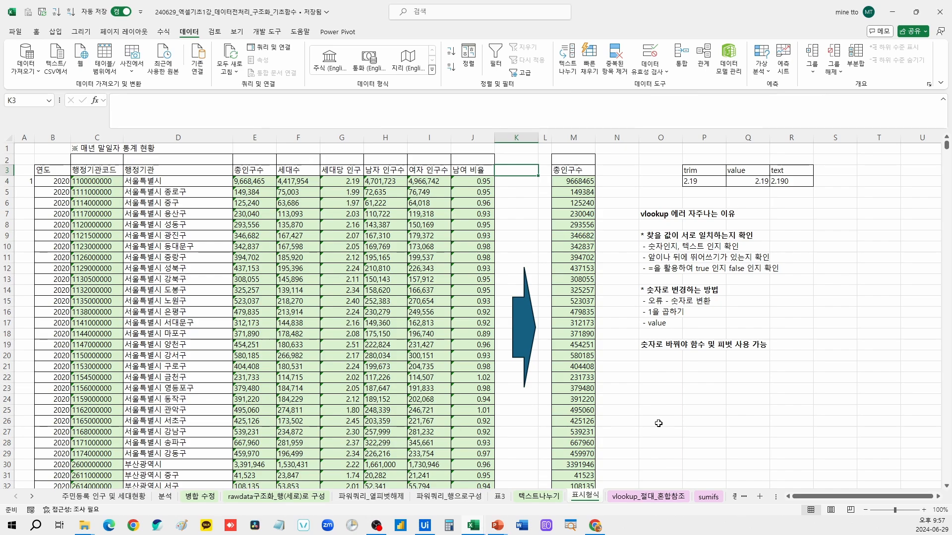
left_click(263, 181)
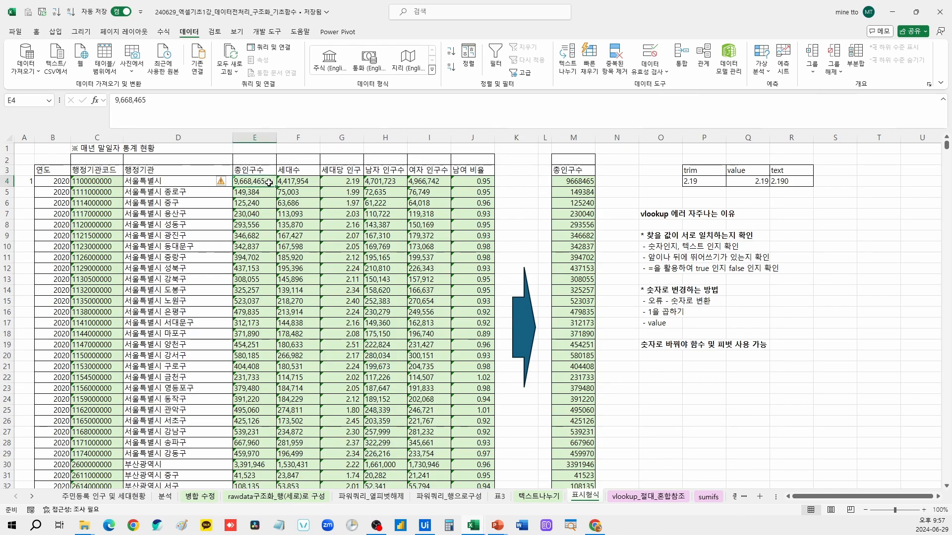
left_click(299, 181)
left_click(342, 181)
left_click_drag(260, 181, 490, 368)
left_click(616, 383)
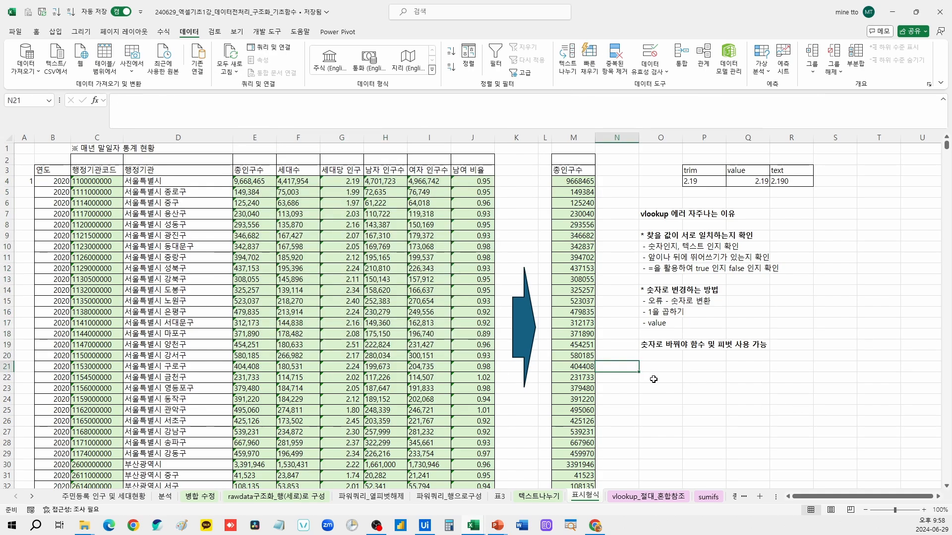
Enter the formula =SUM(E4:E13) in cell O22 to total the first 총인구수 values
left_click(671, 377)
type("=sumn")
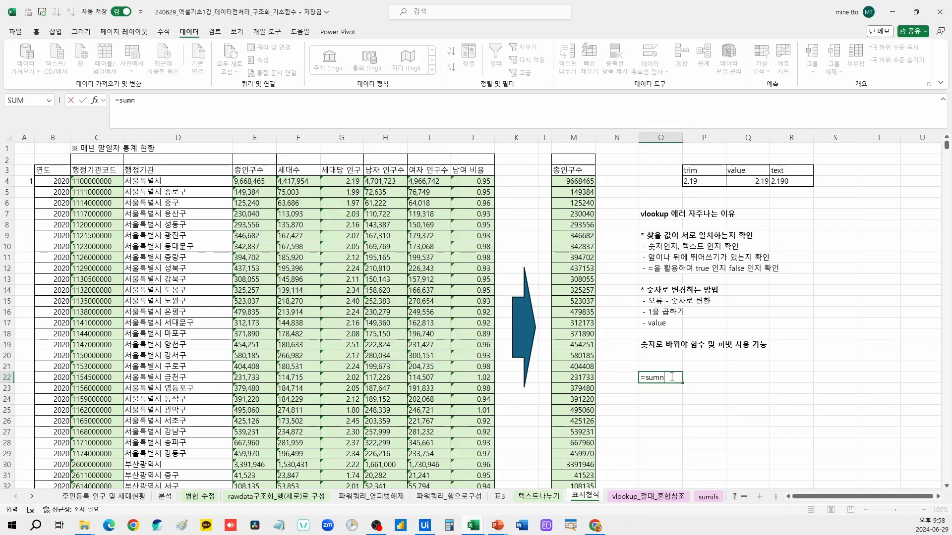
key("BackSpace")
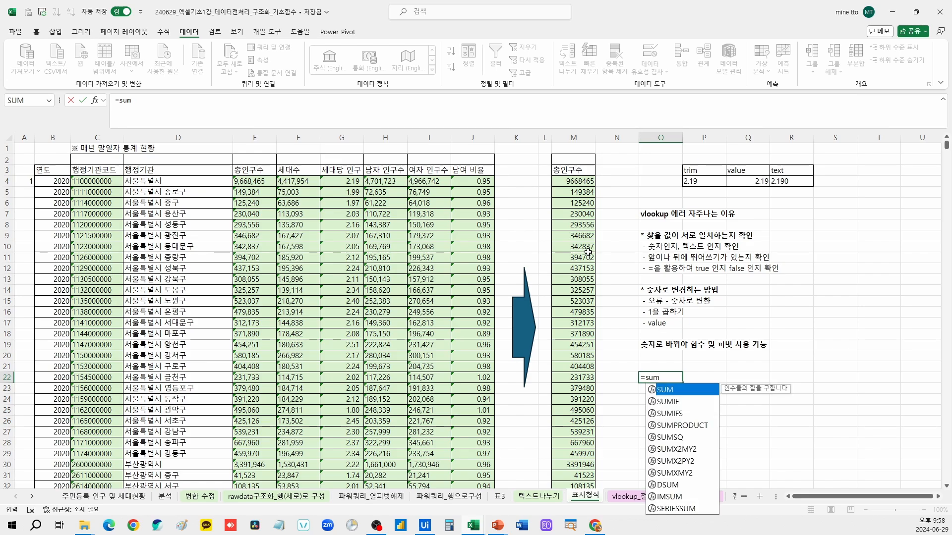
type("(")
left_click(264, 181)
left_click_drag(264, 181, 255, 279)
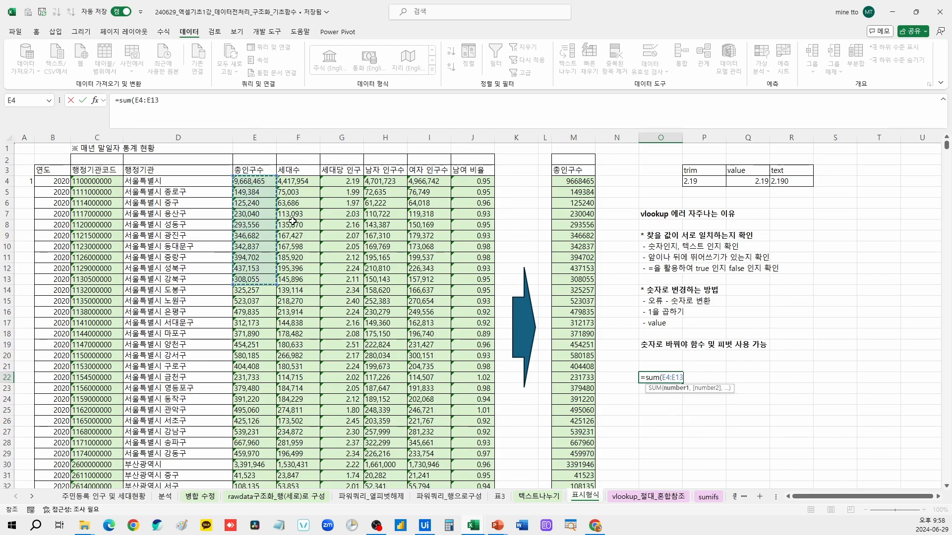
key("Return")
left_click(678, 379)
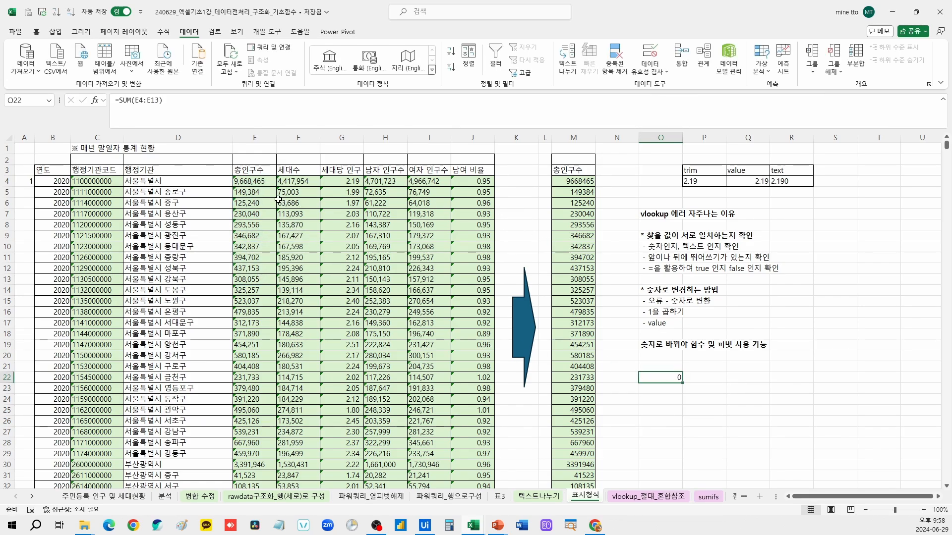
Inspect the summed 총인구수 cells E4:E13 and widen column E slightly
left_click_drag(255, 181, 256, 278)
left_click(331, 216)
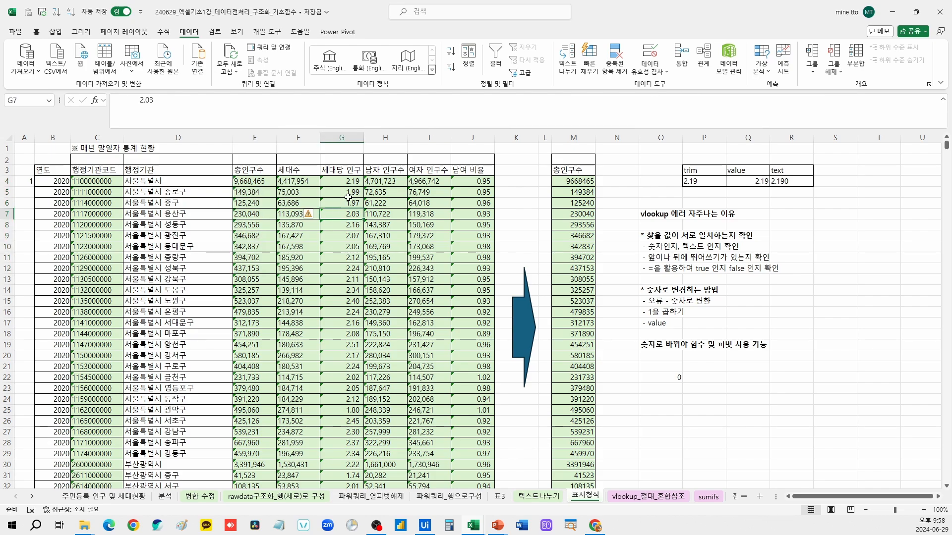
left_click(266, 182)
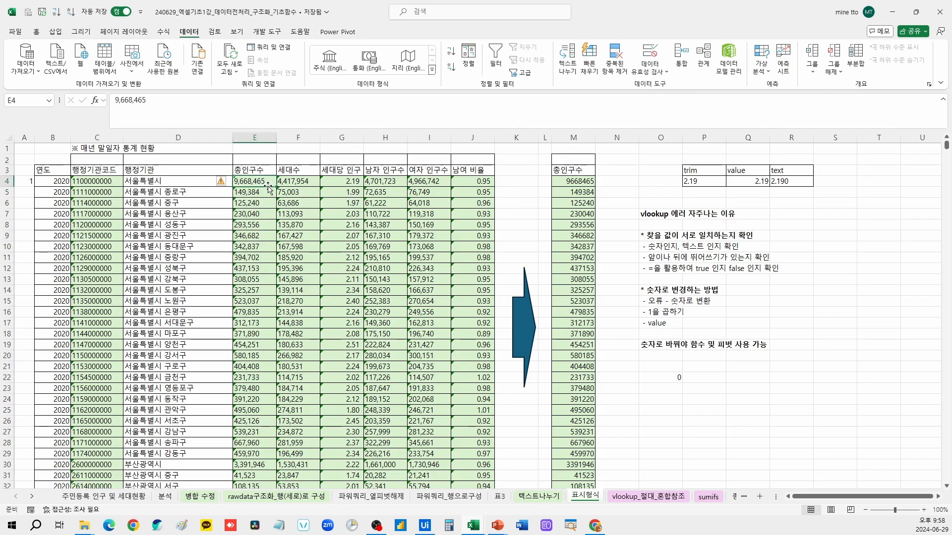
left_click(373, 215)
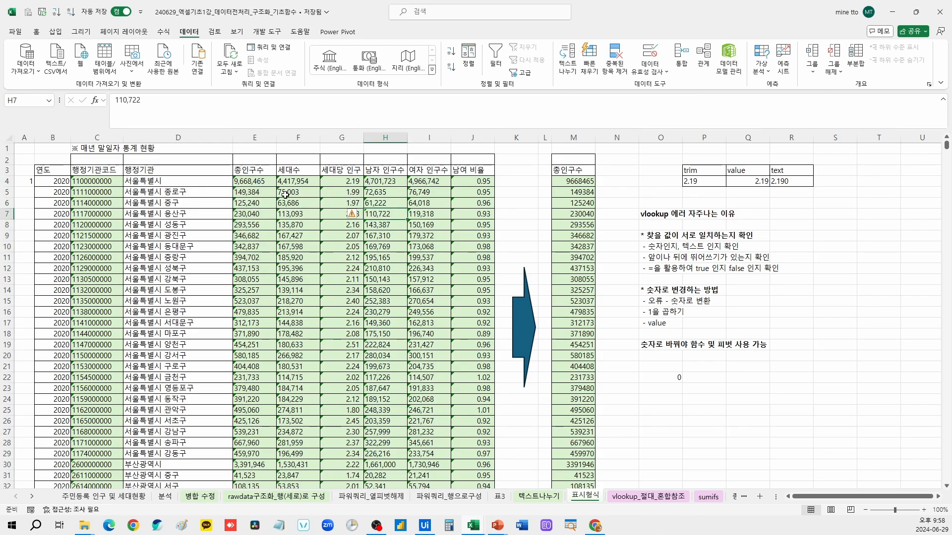
left_click_drag(276, 139, 279, 138)
left_click(267, 183)
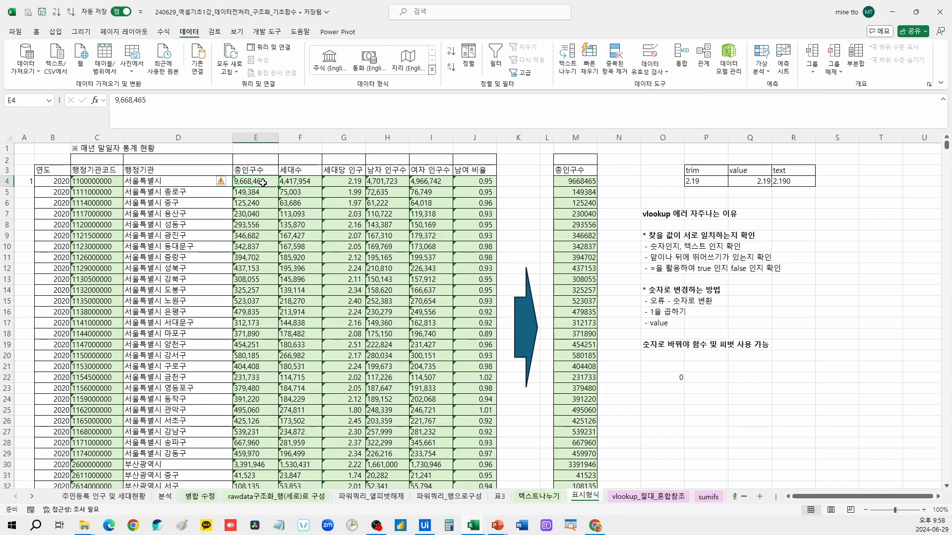
Compare the 총인구수 values in column E with those in column M, and check cells under 여자 인구수 and 남녀 비율
left_click_drag(262, 183, 257, 347)
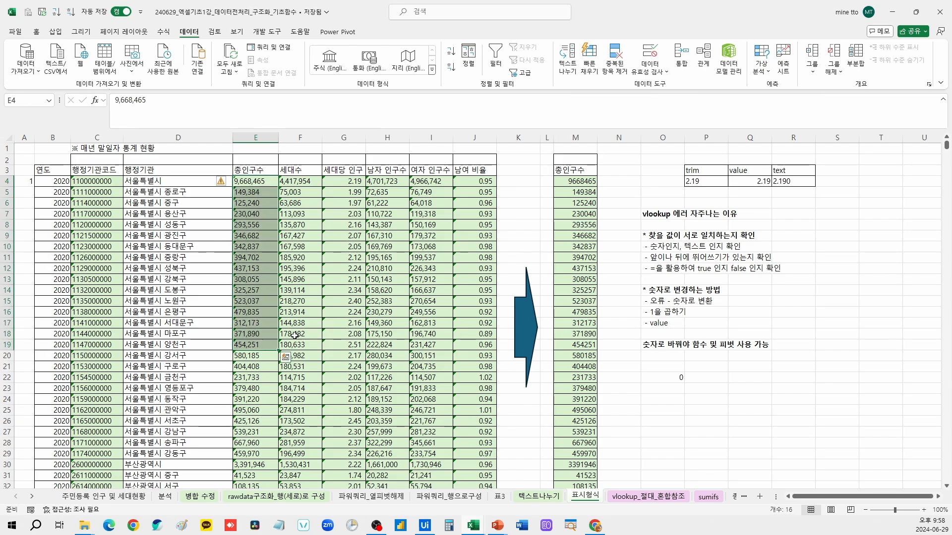
left_click_drag(575, 181, 575, 334)
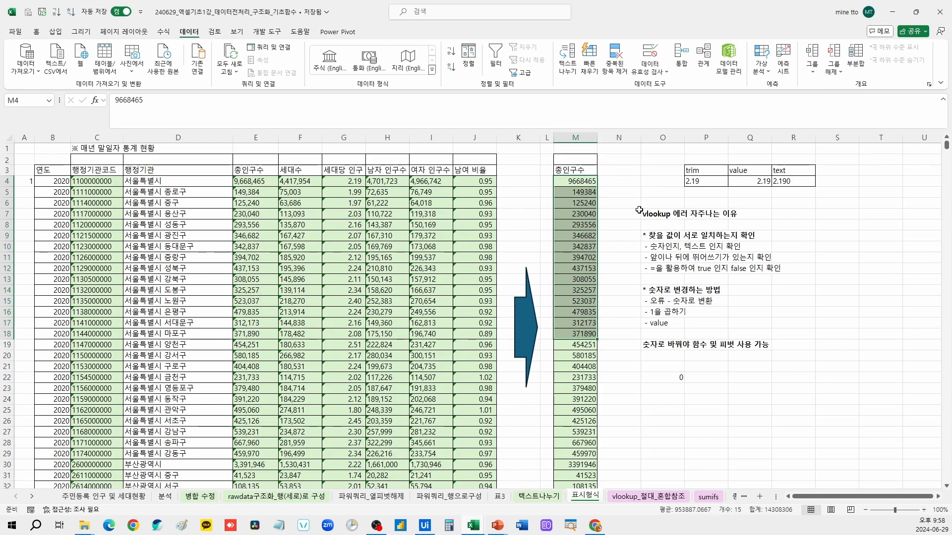
left_click_drag(261, 180, 262, 301)
left_click(439, 218)
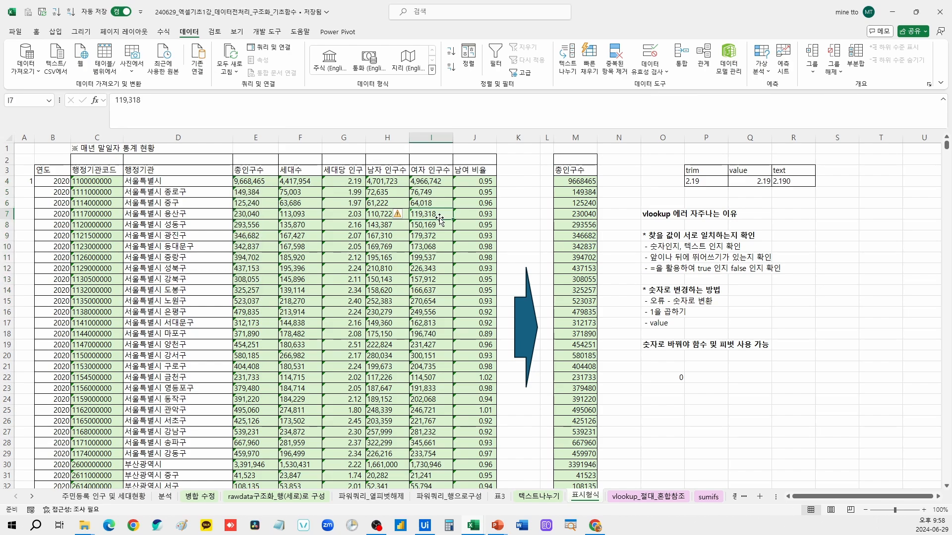
left_click(258, 183)
left_click(485, 192)
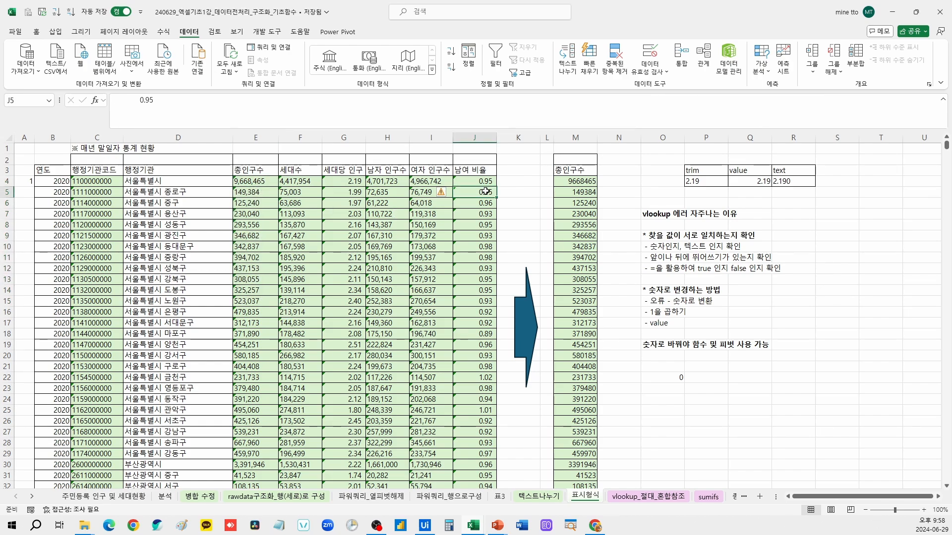
Examine the text-stored number warning on cell E4, its conversion options, and the 총인구수 cells beneath it
left_click(250, 180)
mouse_move(226, 186)
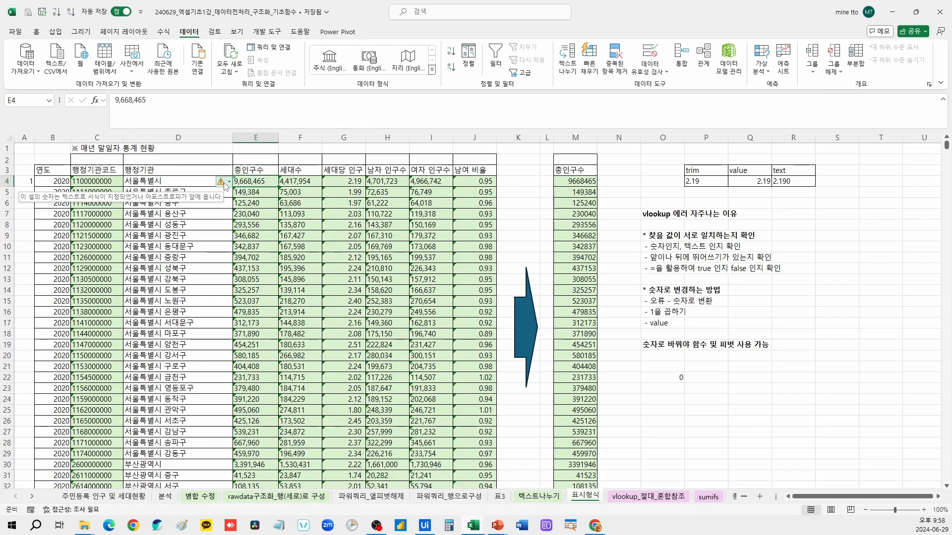
left_click_drag(273, 181, 269, 268)
left_click(263, 182)
left_click_drag(263, 198, 258, 258)
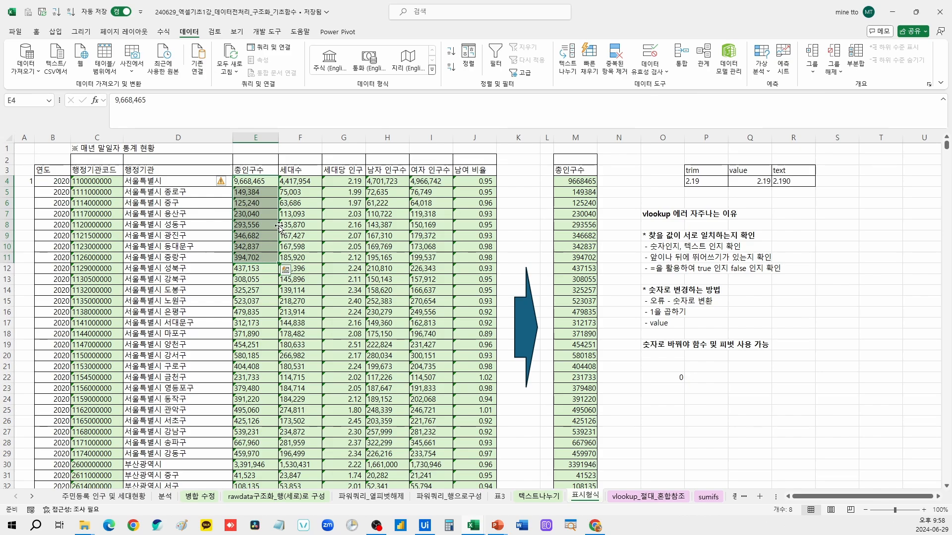
left_click(259, 180)
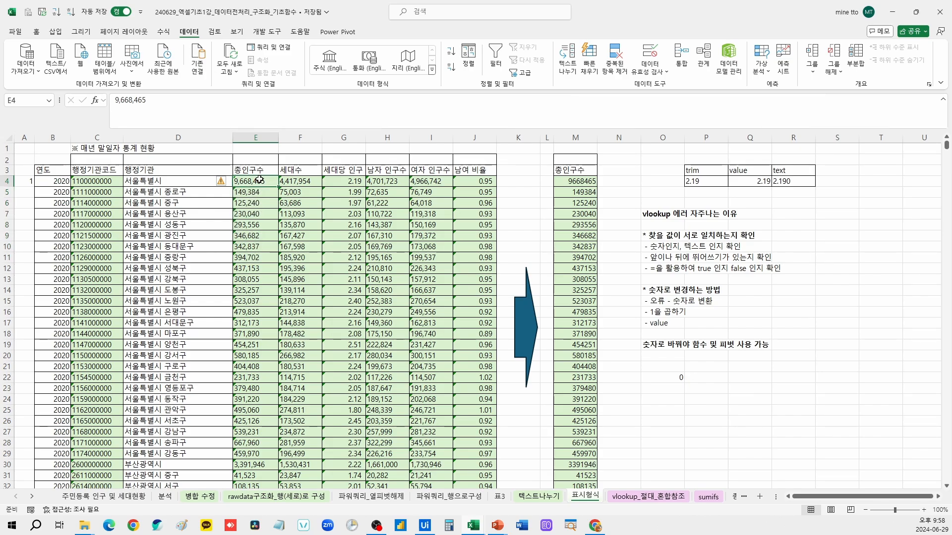
left_click(224, 182)
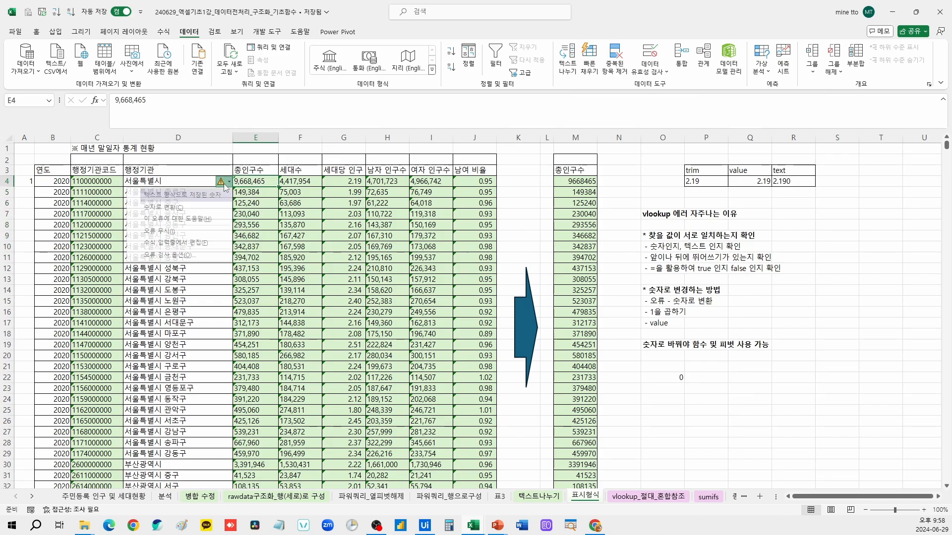
Convert the text-stored 총인구수 values from E4 down to E1243 into numbers using the error options
left_click(262, 181)
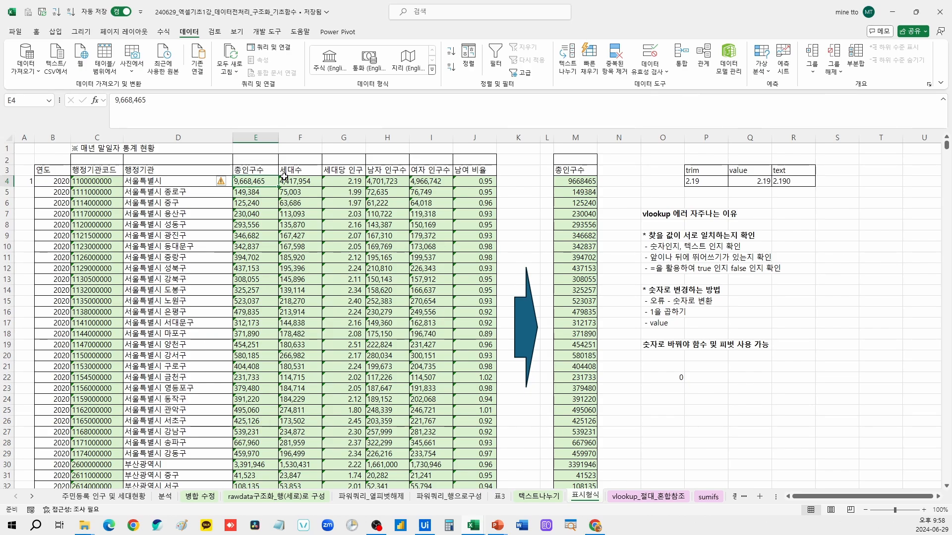
key("ctrl+shift+Down")
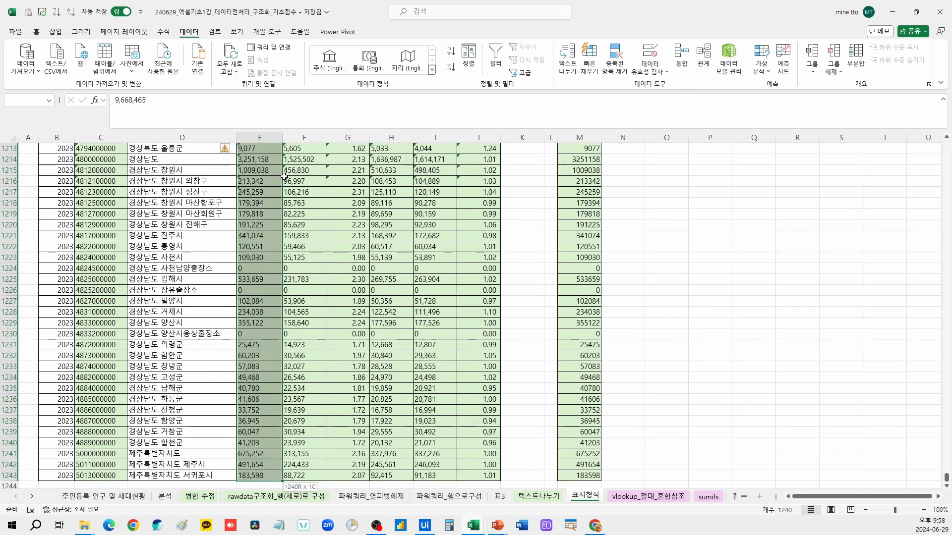
middle_click(379, 437)
middle_click(341, 217)
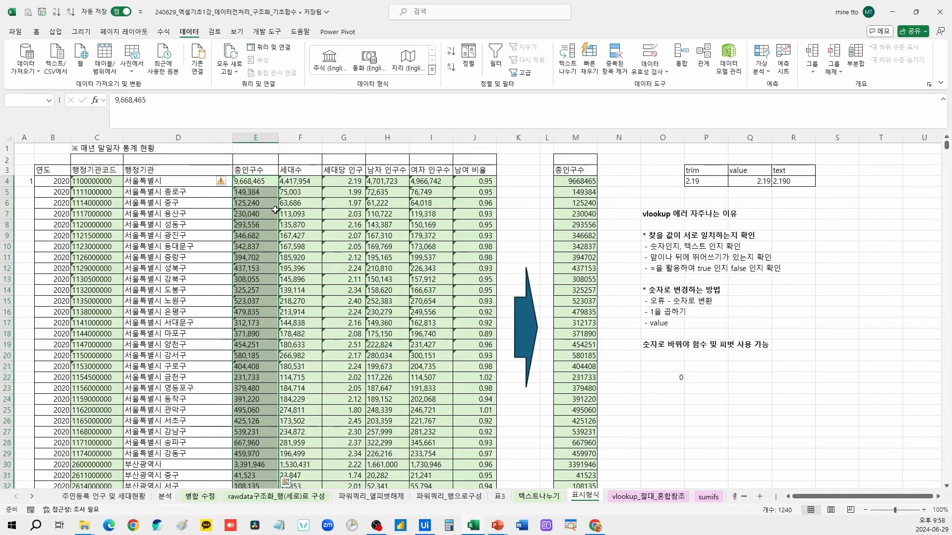
left_click(227, 186)
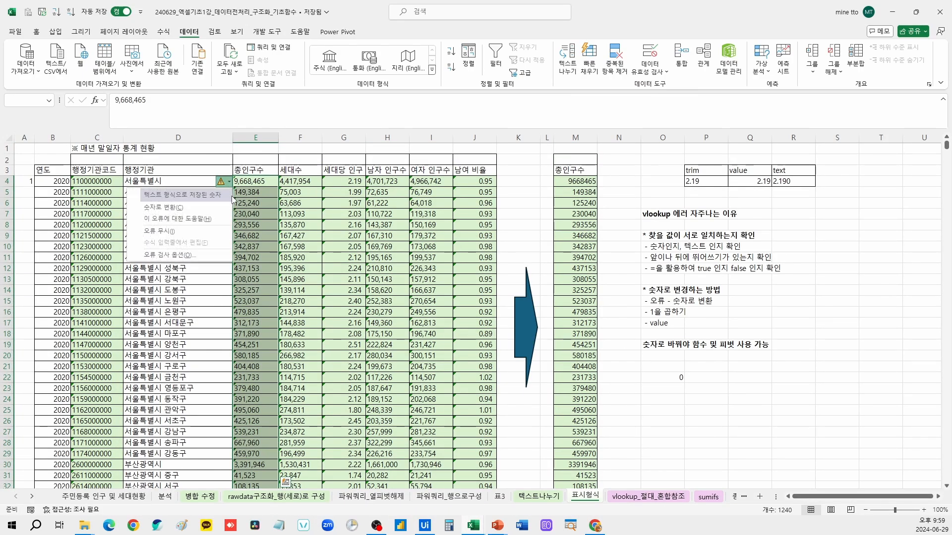
left_click(192, 209)
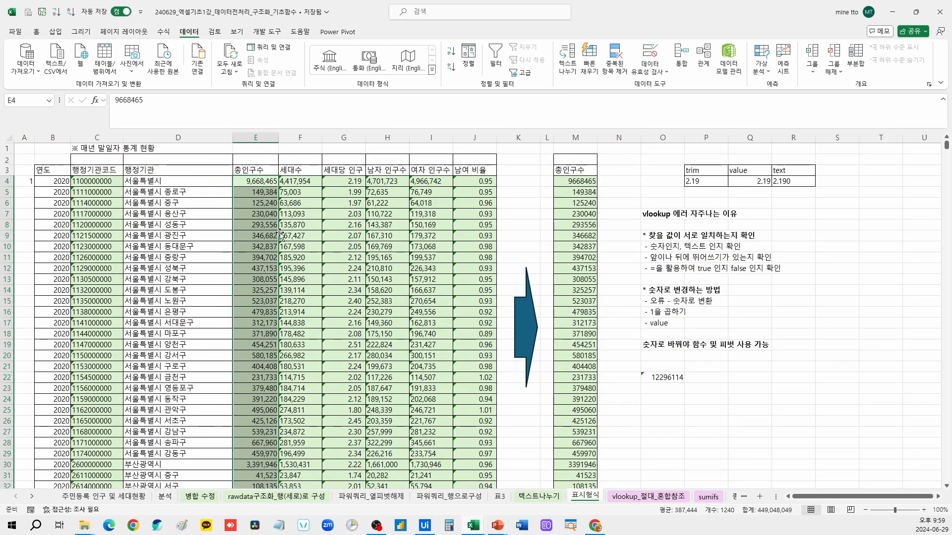
Inspect the SUM formula in O22 and the range it totals
left_click(670, 379)
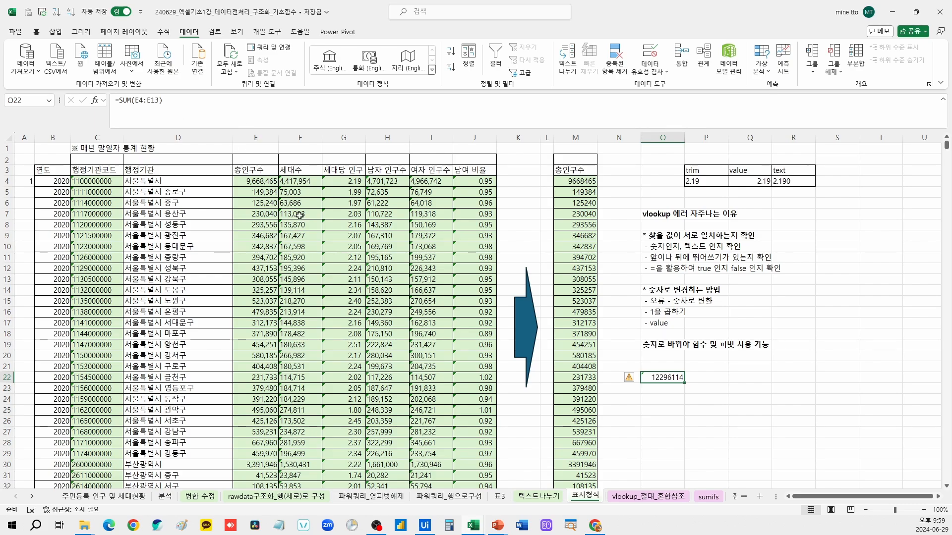
key("F2")
key("Escape")
Convert only the text-stored 총인구수 values in E4:E13 to numbers using the error options
left_click(249, 181)
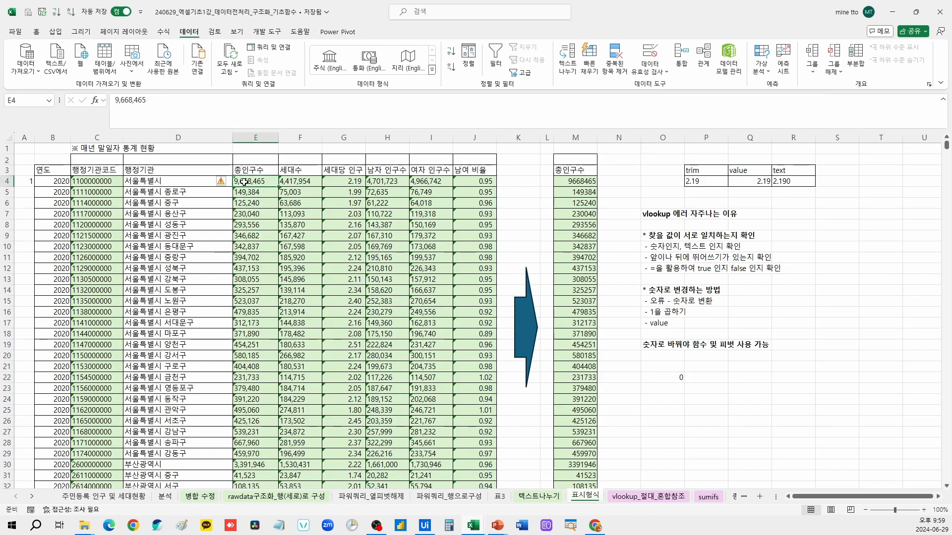
left_click_drag(249, 181, 256, 279)
left_click(221, 181)
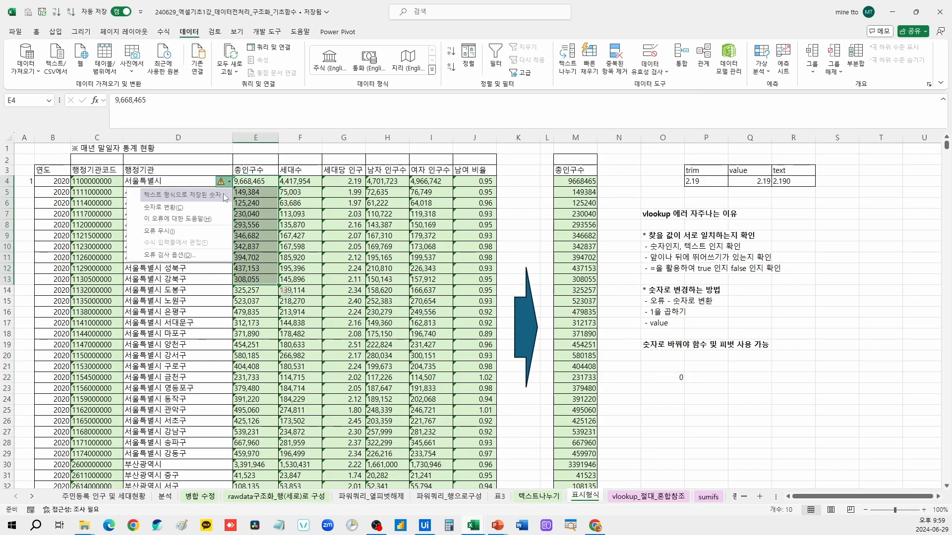
left_click(205, 209)
left_click(347, 214)
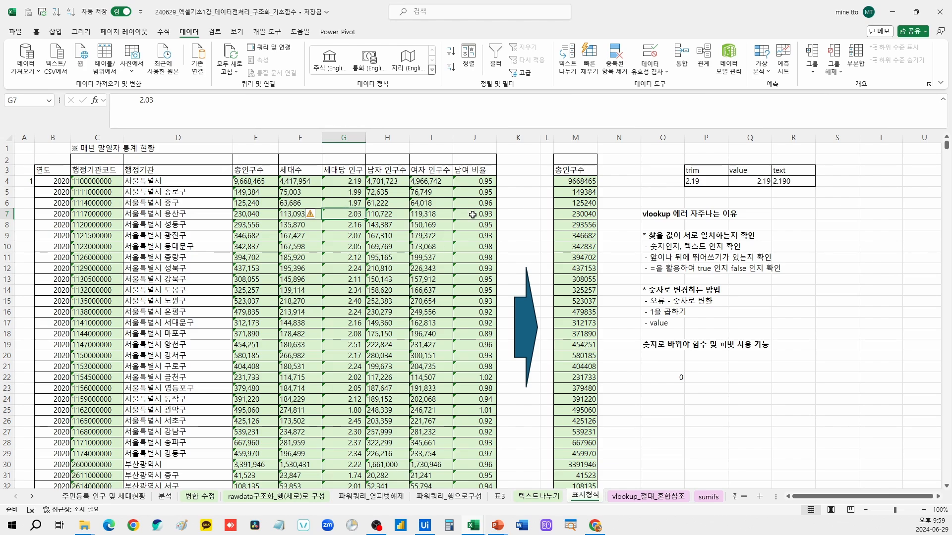
Convert the 총인구수 values in E4:E15 to numbers, and undo that conversion
left_click(272, 183)
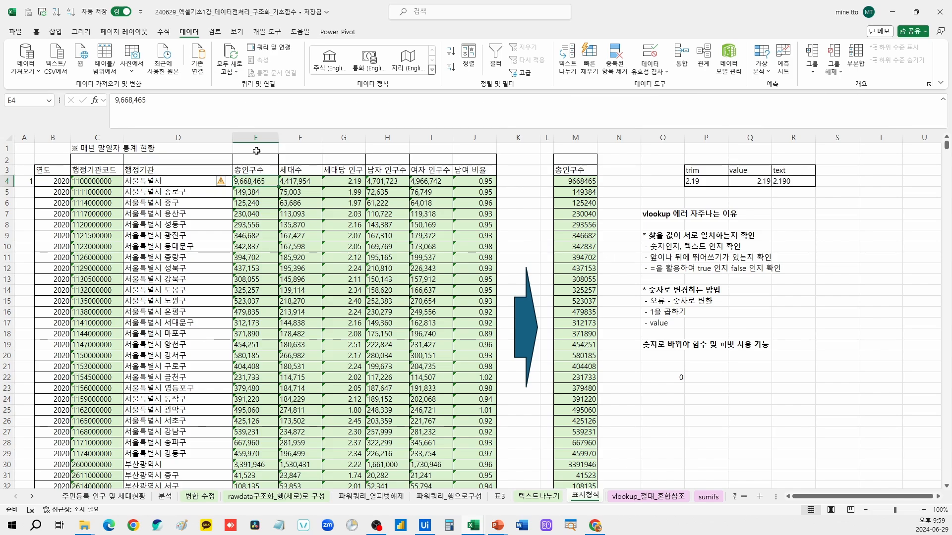
left_click_drag(256, 179, 258, 302)
left_click(223, 182)
left_click(227, 207)
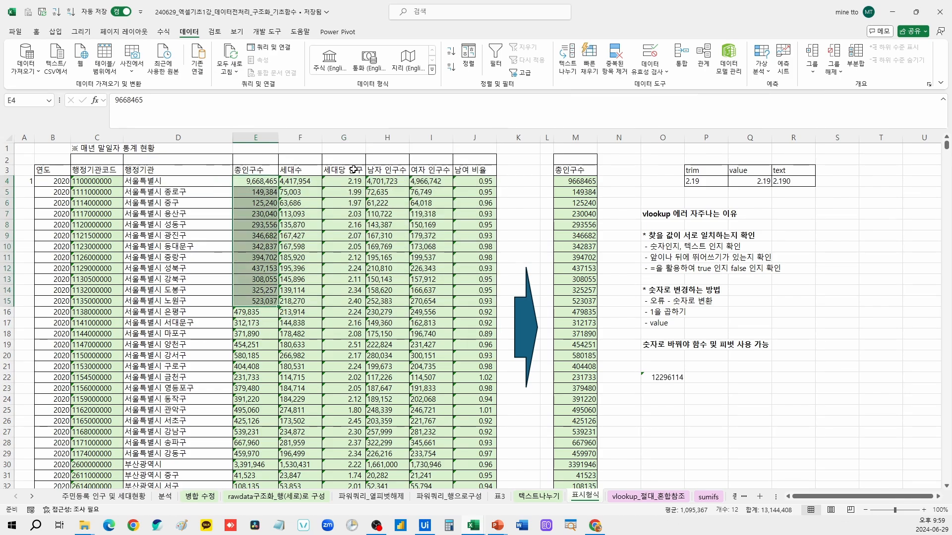
key("ctrl+z")
Enter 1 in cell O1 and copy that cell
left_click(651, 161)
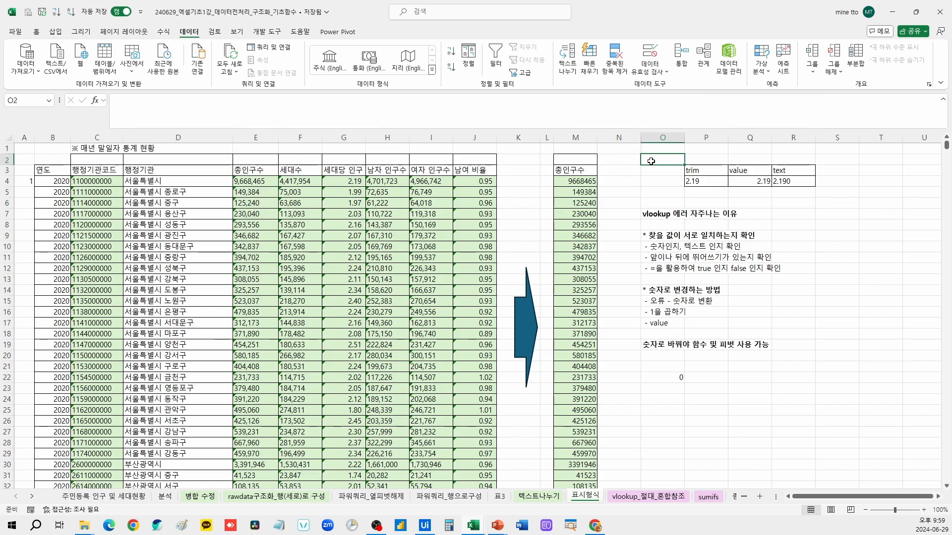
key("Up")
type("1")
key("ctrl+Return")
key("ctrl+c")
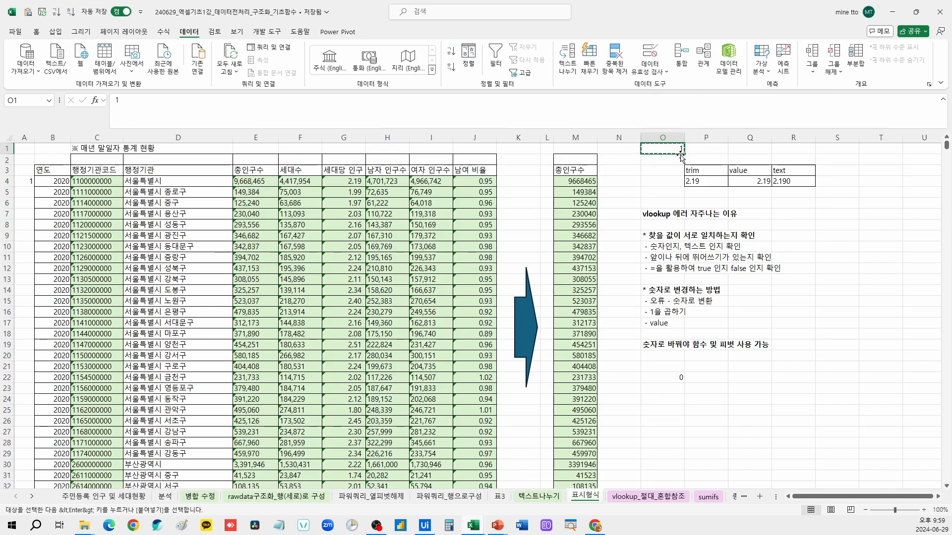
Multiply all figures in E4:J1243 by the copied 1 using Paste Special with 값 (values) and 곱하기 (multiply)
left_click(250, 182)
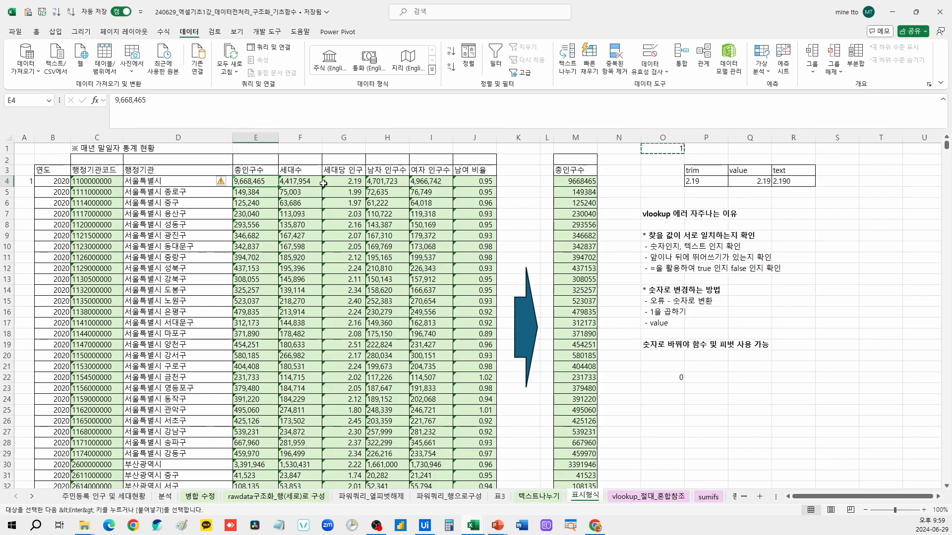
left_click(463, 183, "shift")
key("ctrl+shift+Down")
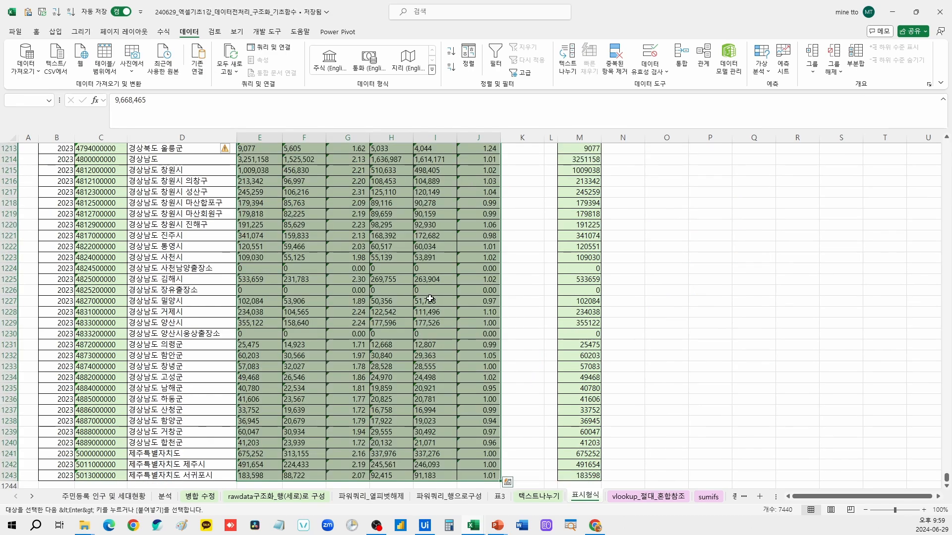
key("ctrl+BackSpace")
left_click(36, 32)
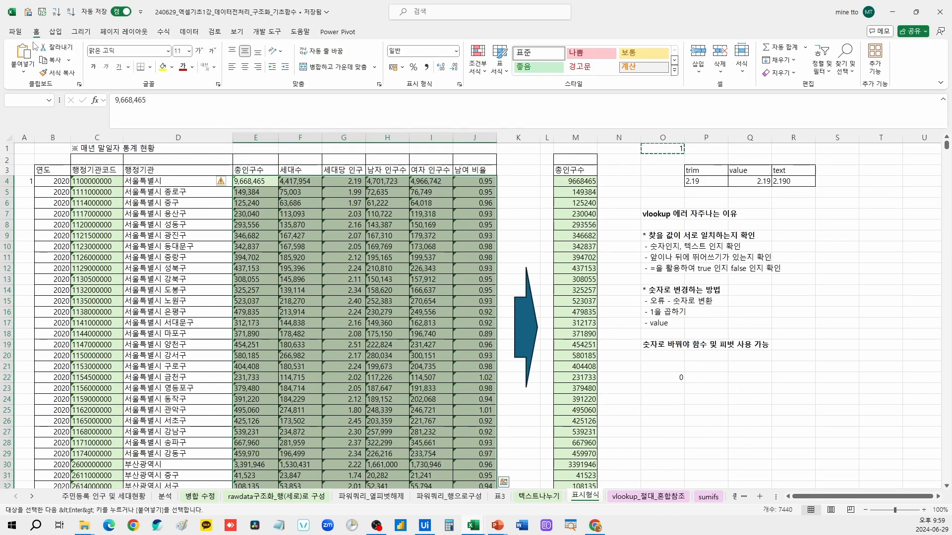
left_click(23, 72)
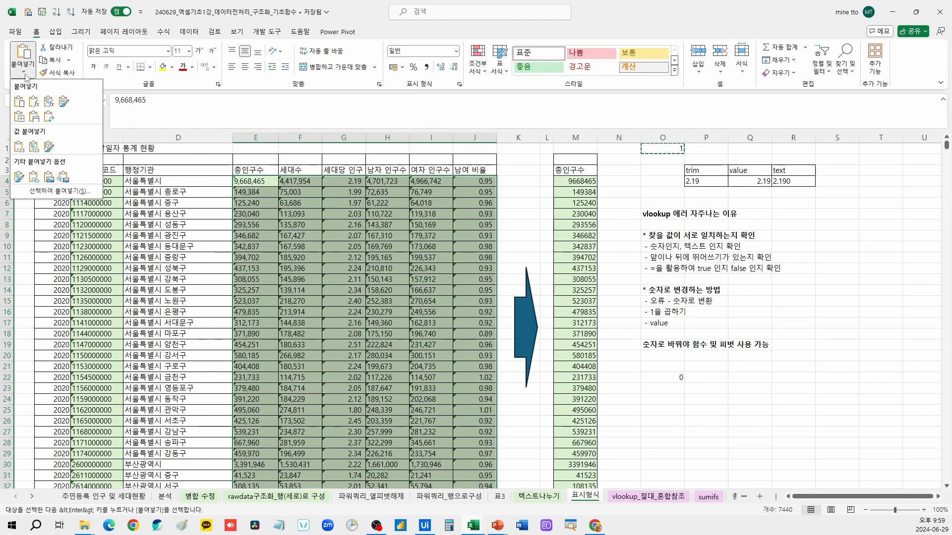
left_click(73, 193)
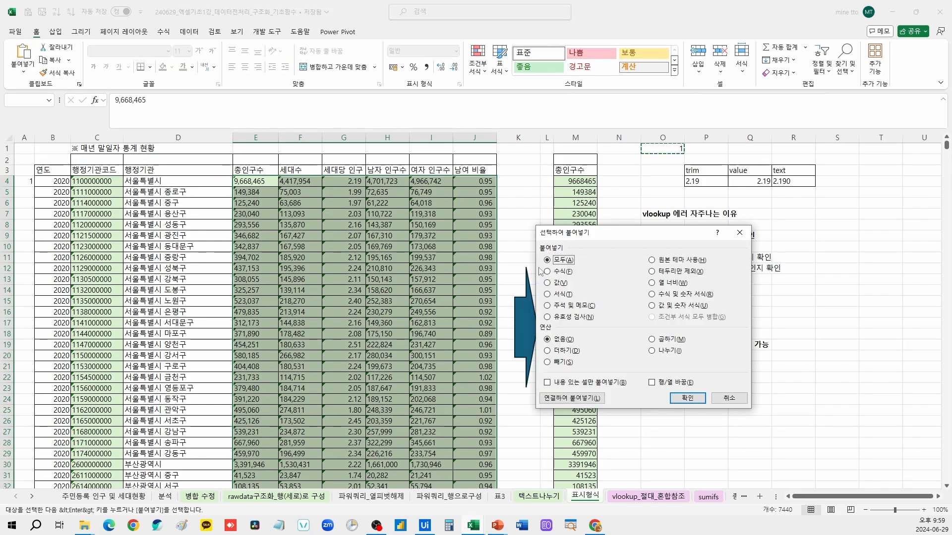
left_click(560, 283)
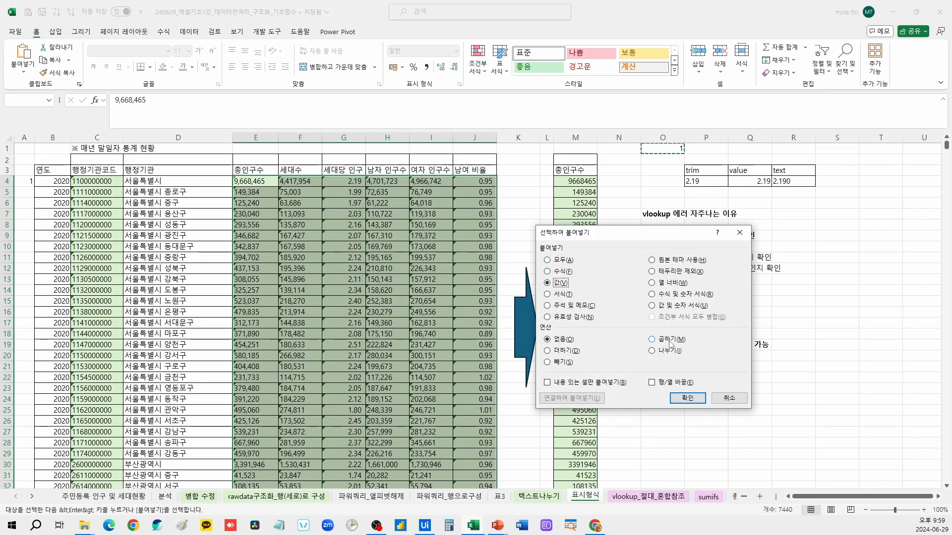
left_click(669, 341)
left_click_drag(658, 233, 701, 223)
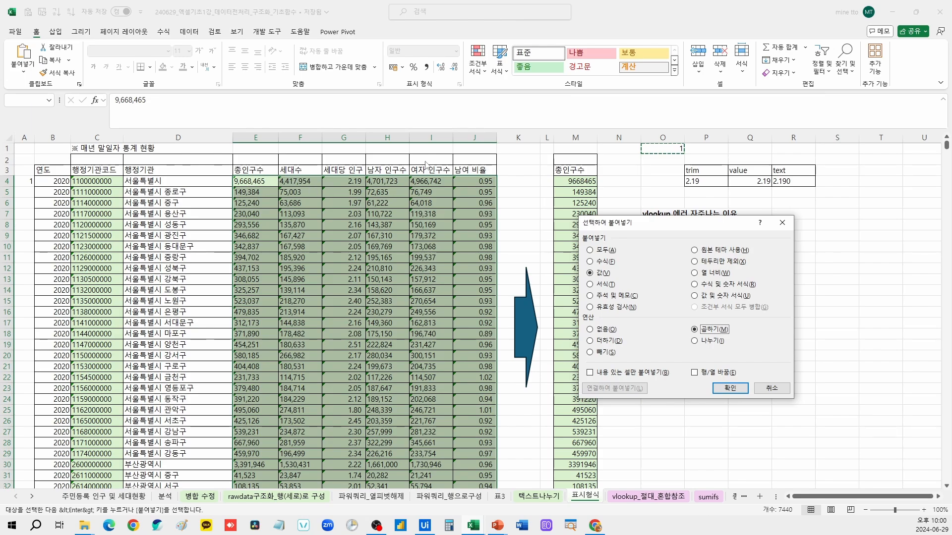
left_click(730, 388)
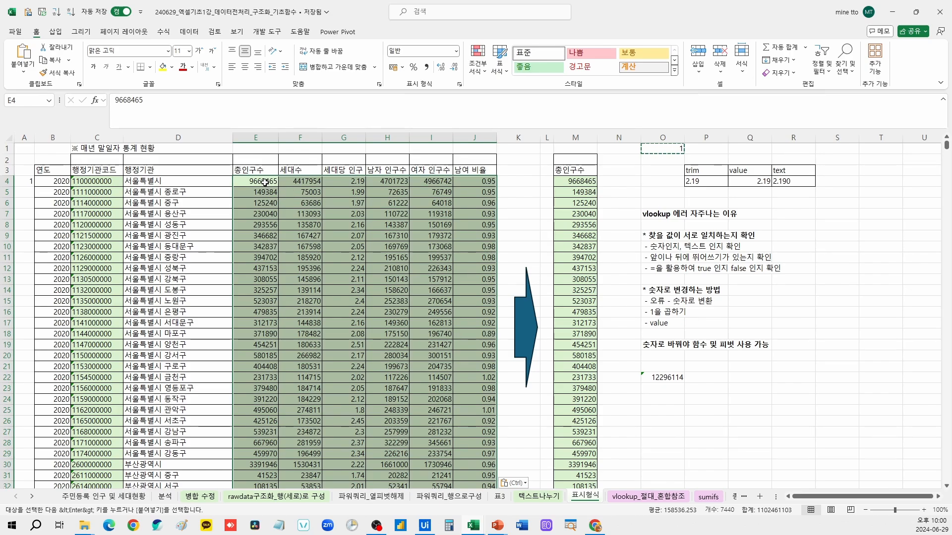
Check the multiplied figures from E4 to J18 and the SUM formula in O22
left_click_drag(263, 183, 463, 335)
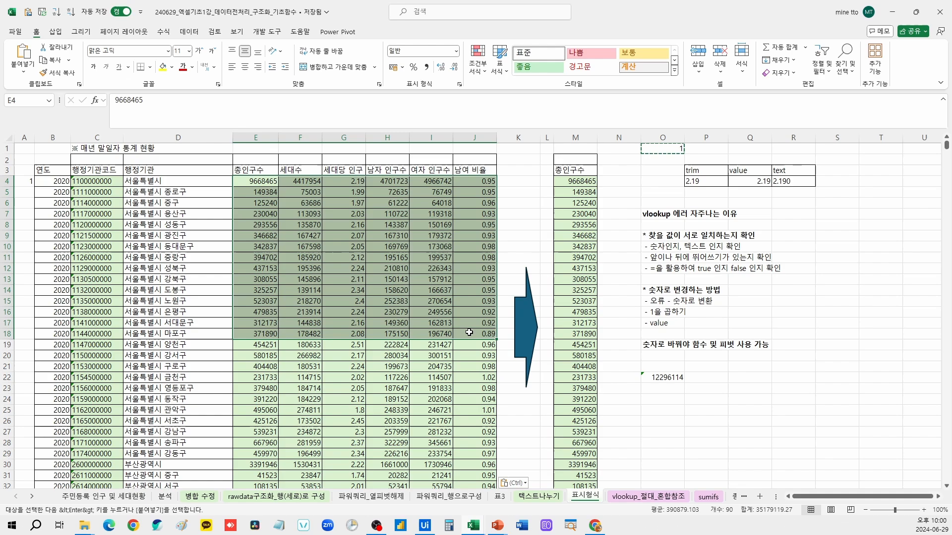
left_click(658, 376)
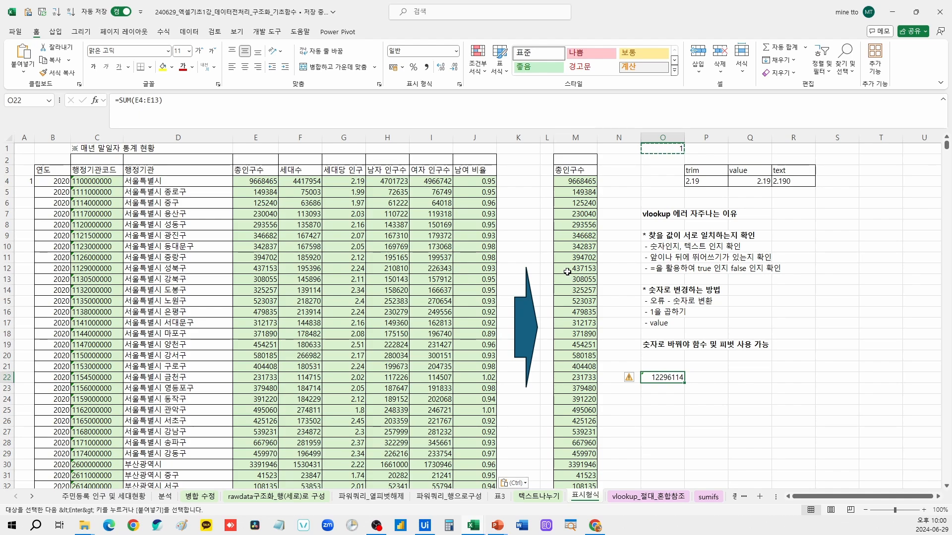
left_click(431, 224)
Look at the text-stored number warning options for the 행정기관코드 cells C4:C13
left_click_drag(95, 181, 95, 279)
left_click(62, 181)
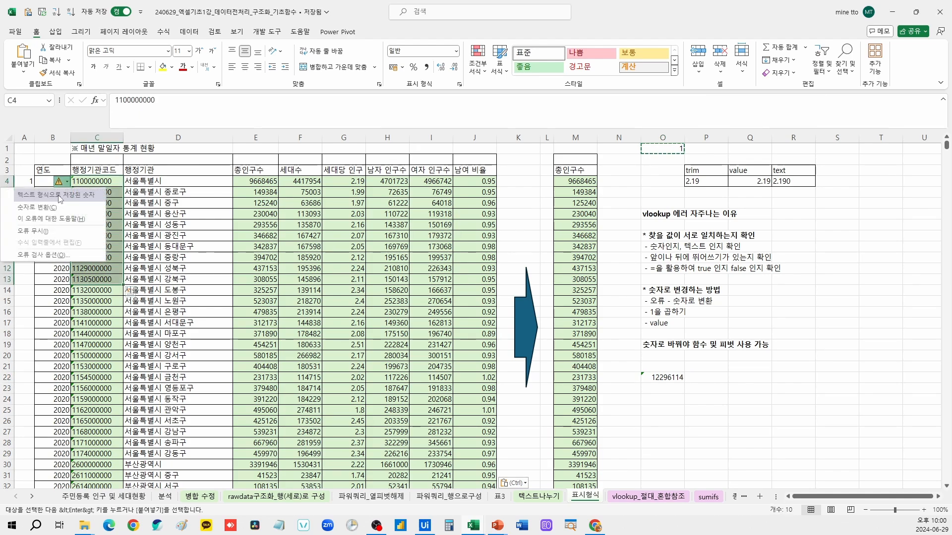
key("Escape")
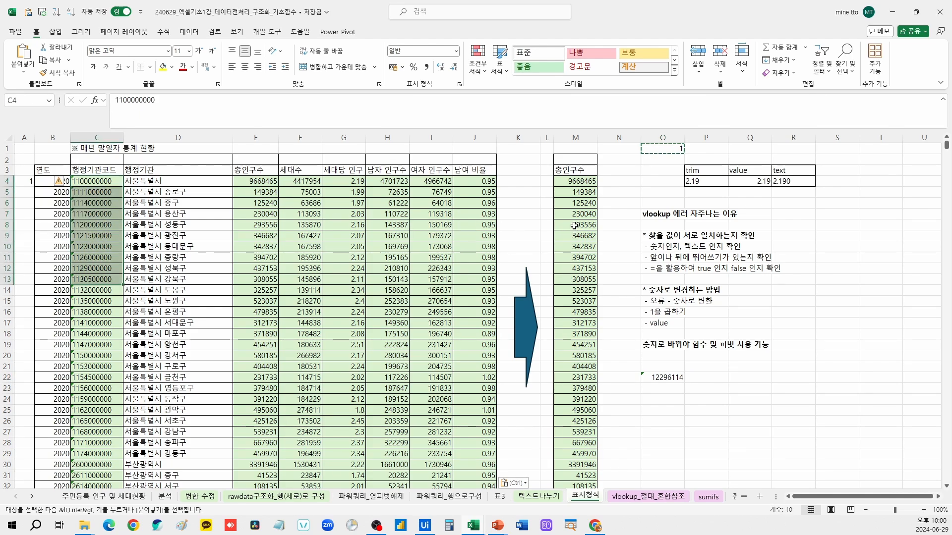
Enter the formula =VALUE(E4) in cell N4 and fill it down to N29
left_click(628, 183)
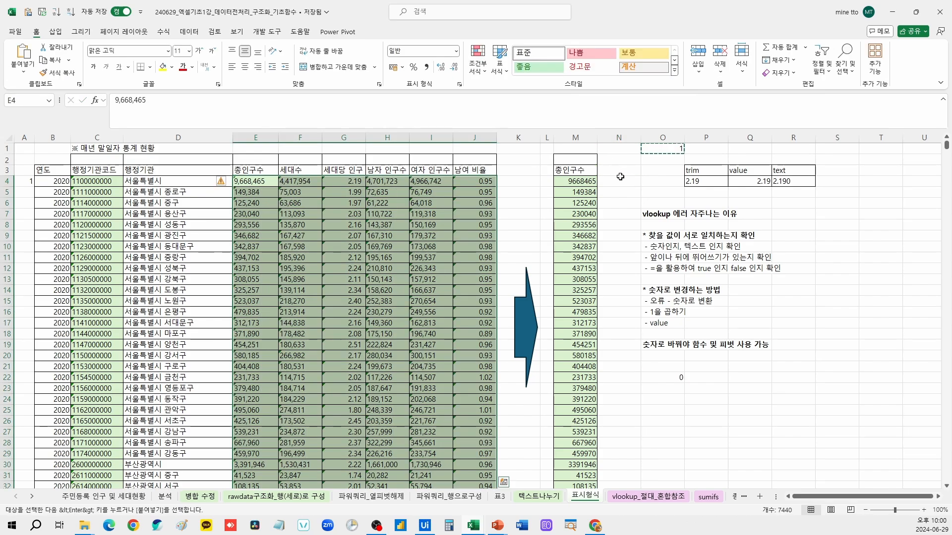
left_click(620, 177)
type("=vale")
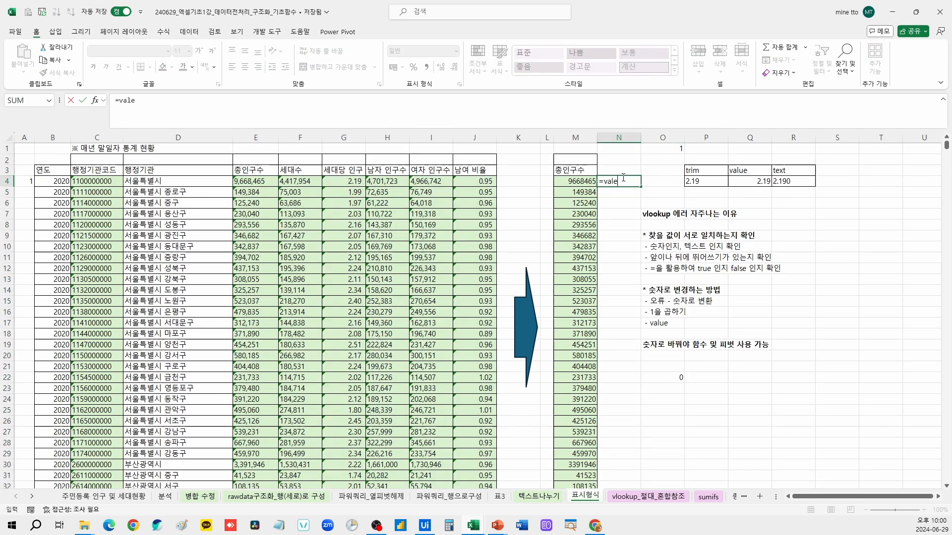
key("BackSpace")
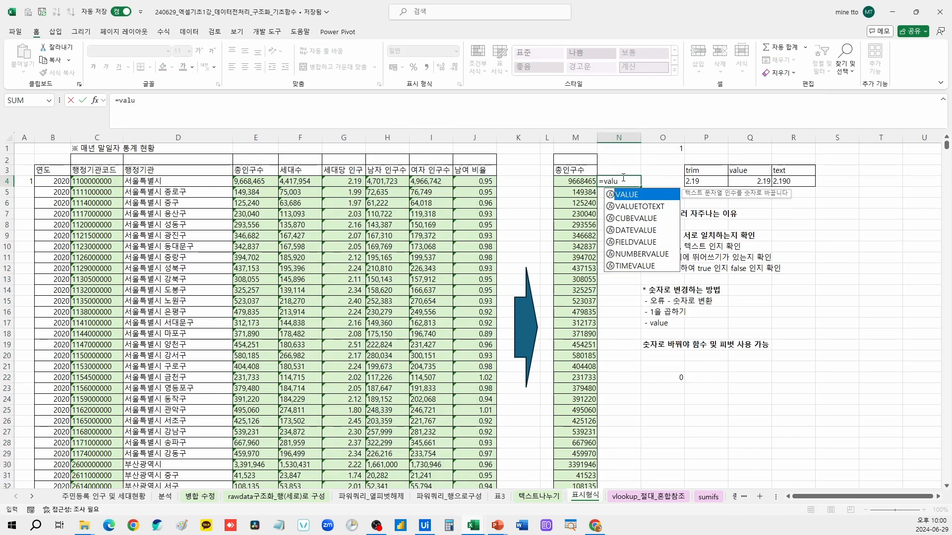
type("ue(")
left_click(276, 178)
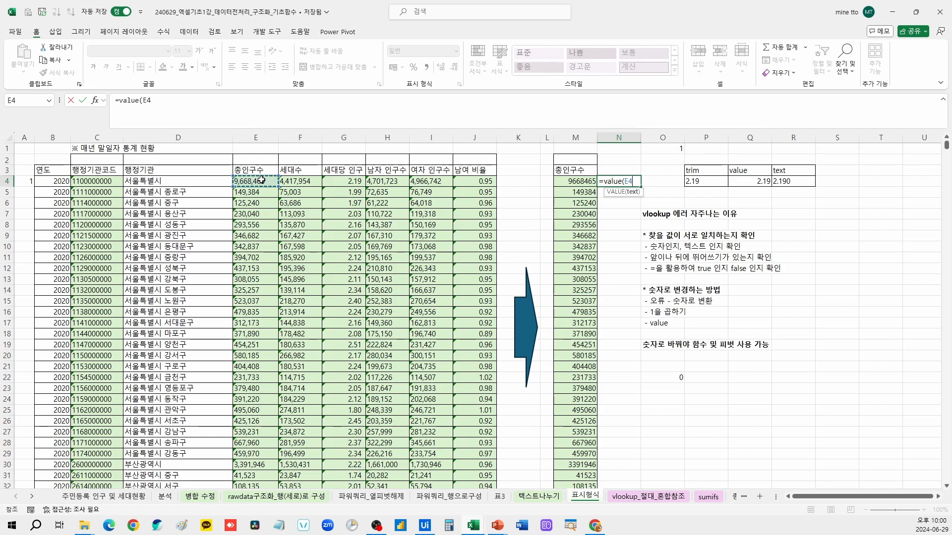
key("Return")
left_click_drag(641, 186, 640, 453)
Review the converted numbers in column N and the VALUE formula in N4
left_click(619, 202)
left_click_drag(626, 184, 627, 452)
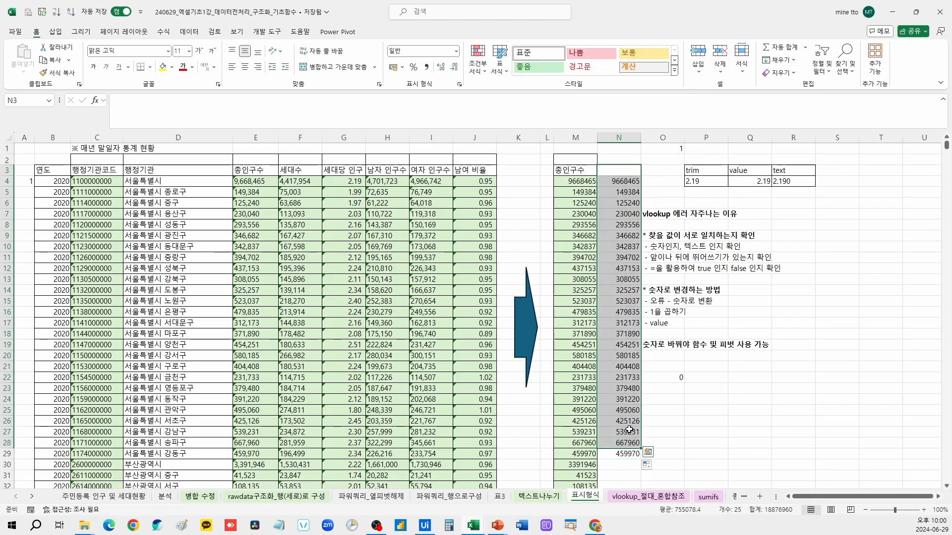
left_click(628, 409)
left_click(626, 180)
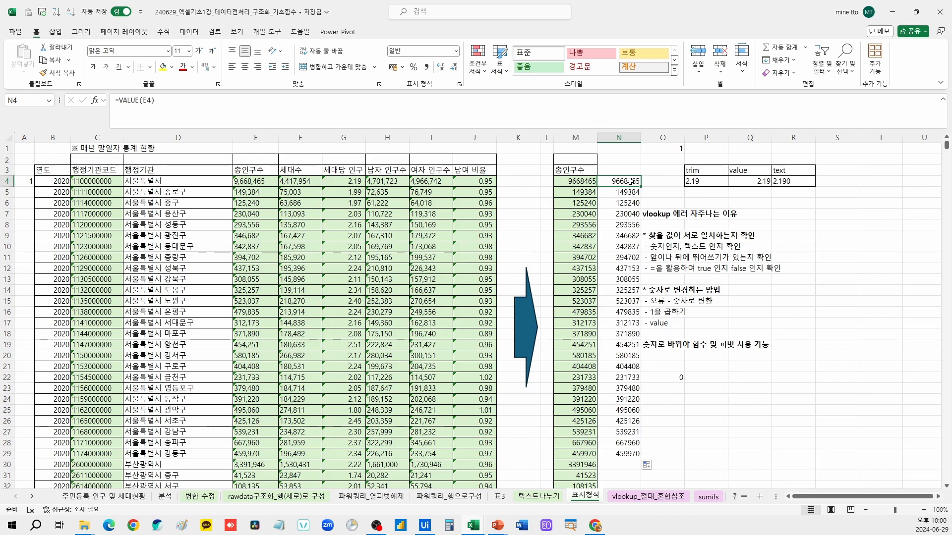
Clear the converted values from N4:N29 and open the vlookup_절대_혼합참조 sheet
key("ctrl+shift+Down")
key("Delete")
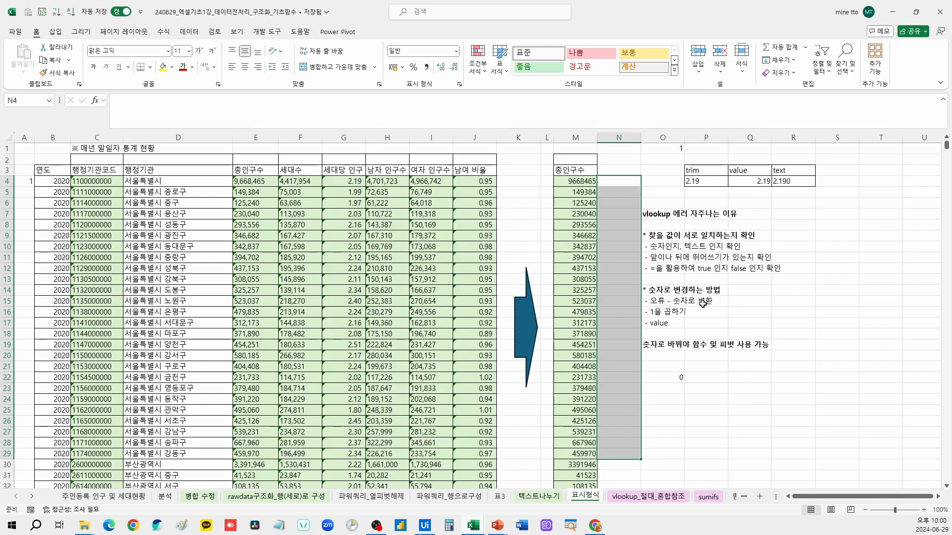
left_click(664, 498)
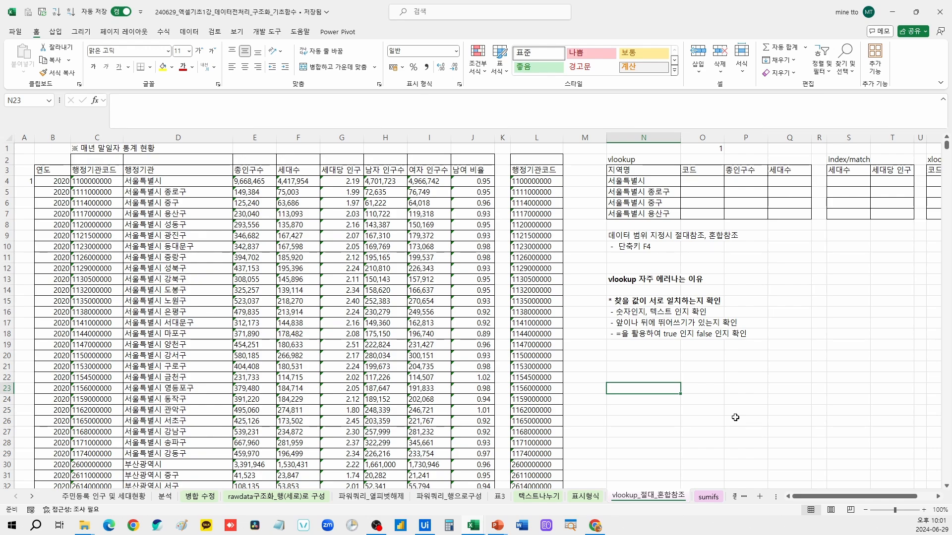
Compare the region name in N4 with the 행정기관 entry in D4
double_click(644, 181)
key("Escape")
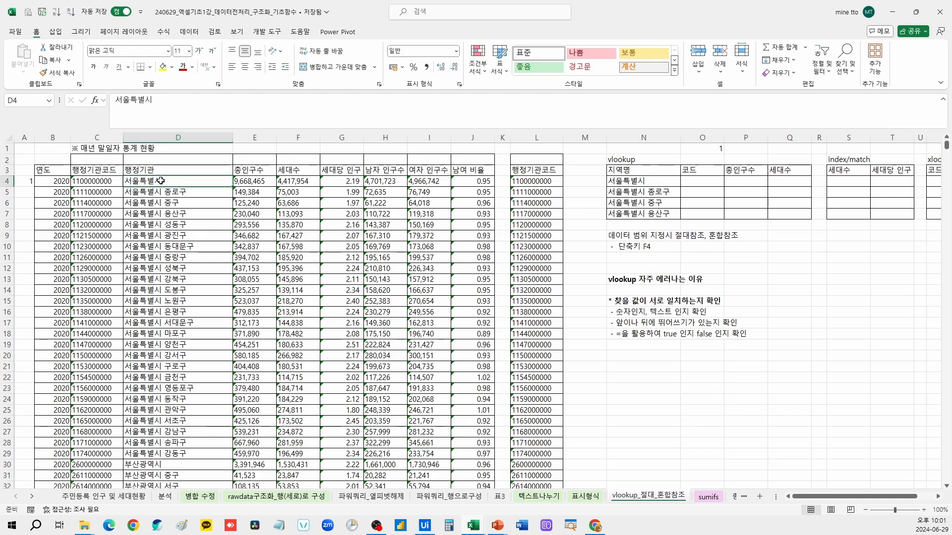
left_click(155, 181)
left_click(654, 178)
left_click(175, 172)
left_click(174, 179)
Test whether the two region names match with =D4=N4 in O4, and clear the test formula
left_click(721, 182)
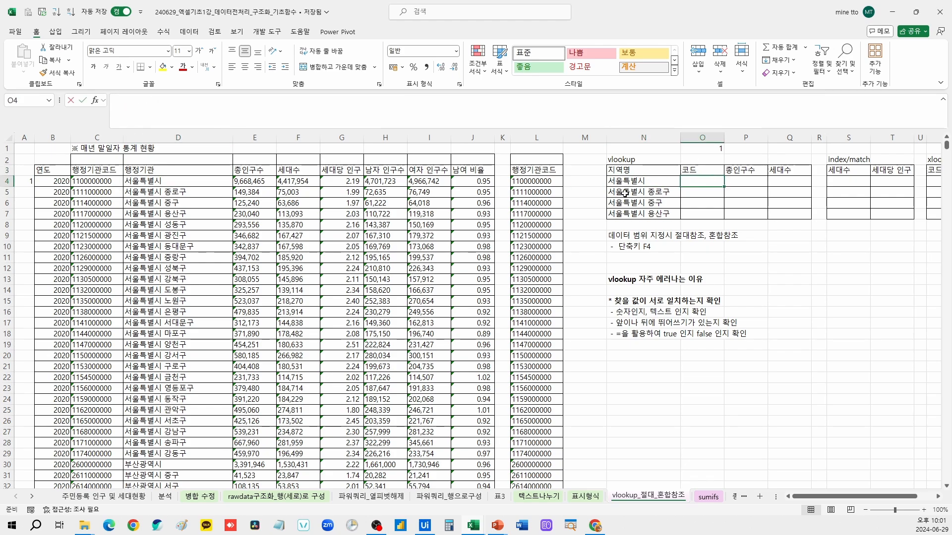
type("=")
left_click(162, 184)
type("=")
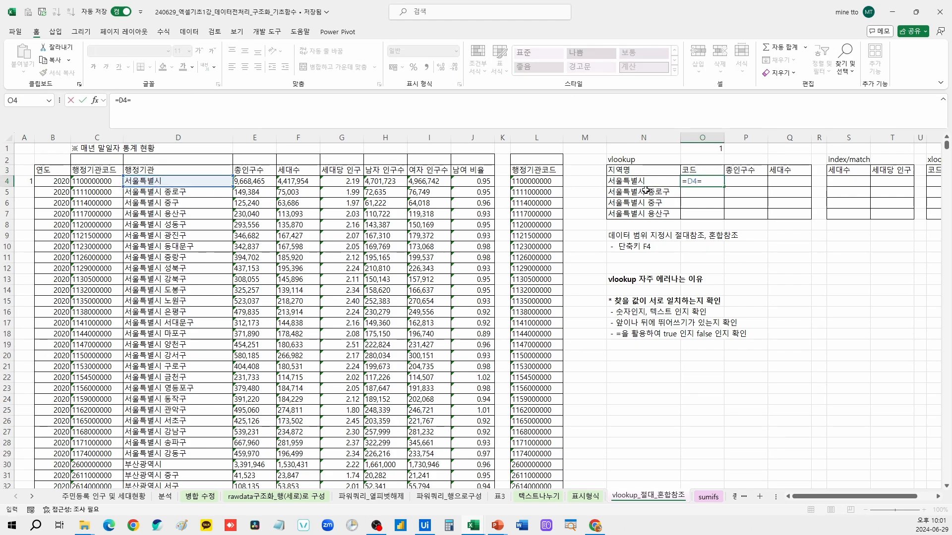
left_click(639, 182)
key("Return")
left_click(712, 183)
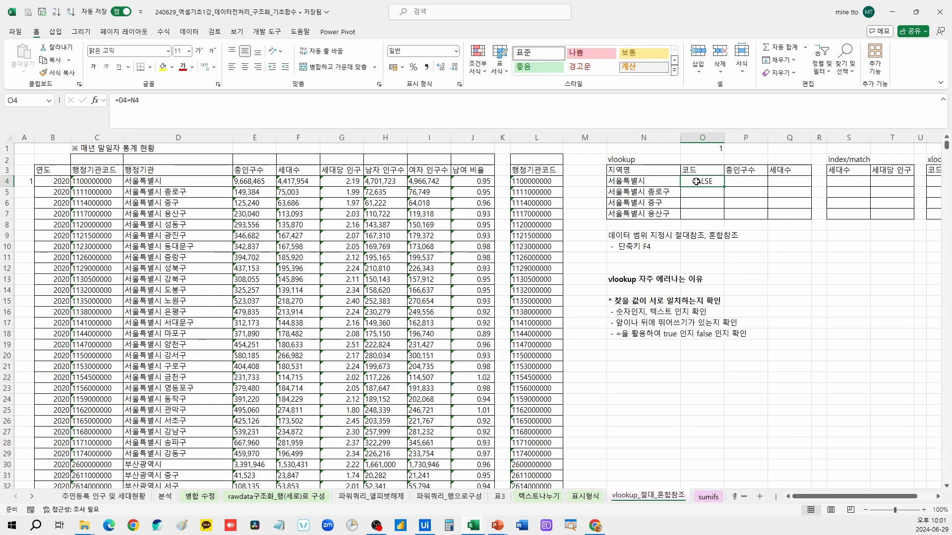
left_click(652, 184)
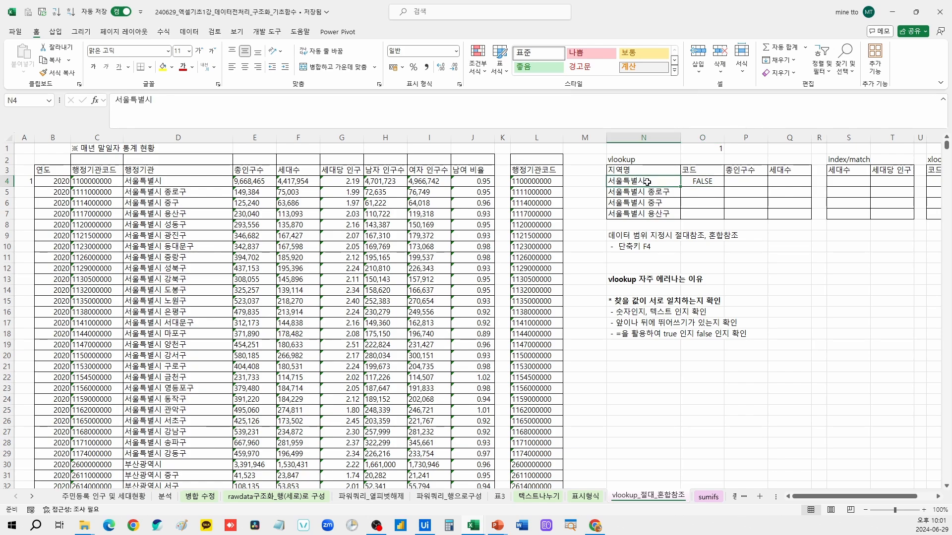
left_click(168, 183)
left_click(703, 182)
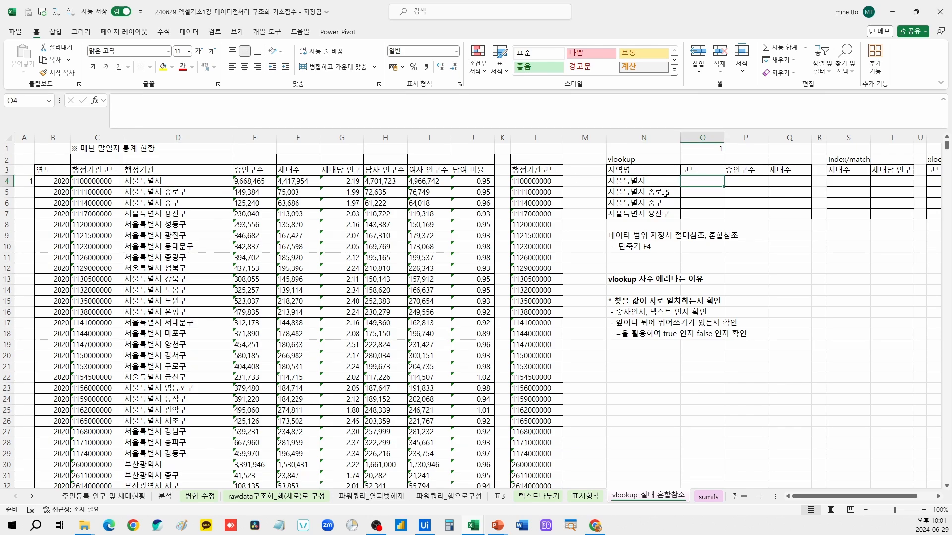
Inspect the cell contents of D4 and N4 for stray spaces
left_click(167, 181)
left_click(189, 105)
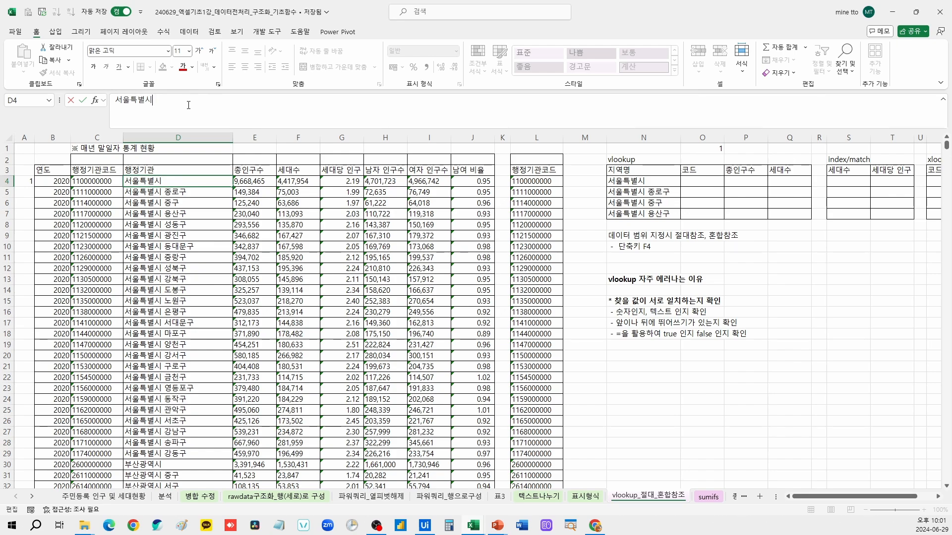
key("Escape")
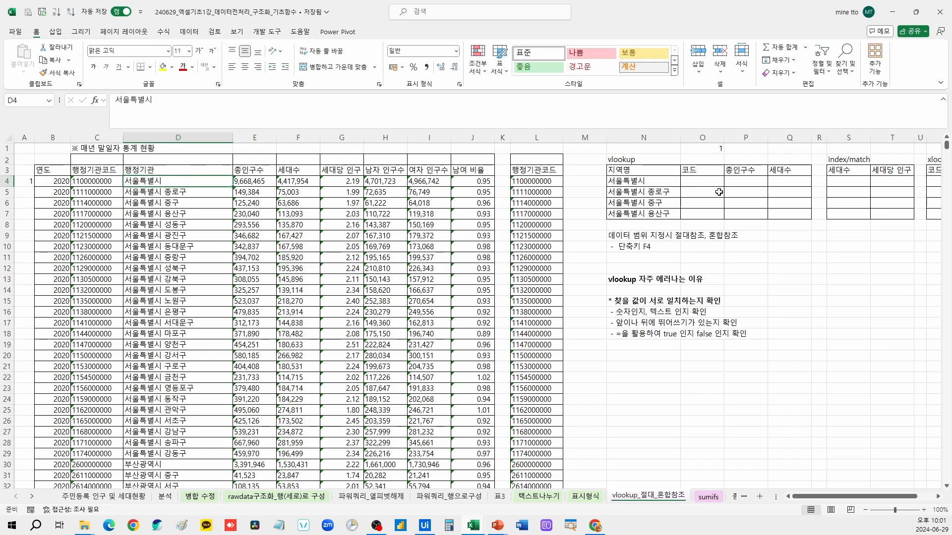
left_click(639, 182)
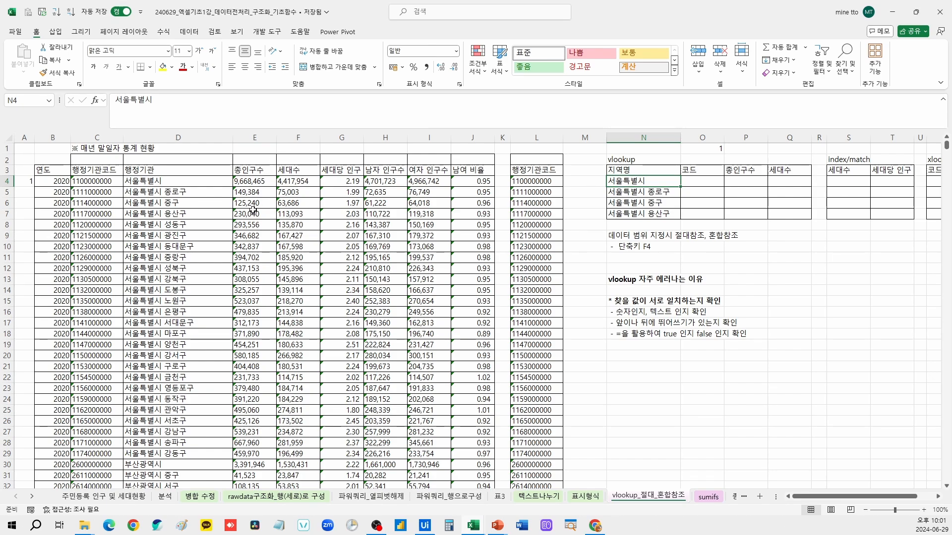
left_click(714, 181)
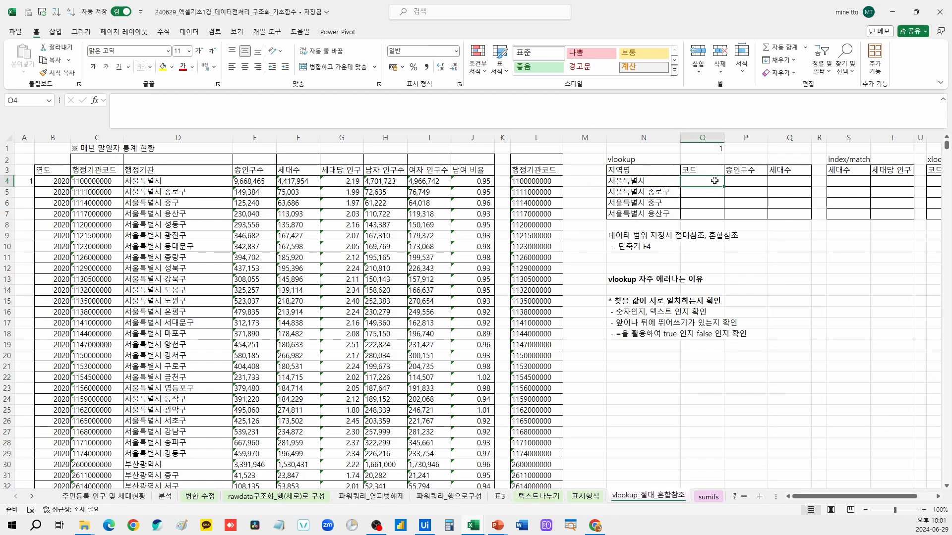
type("=vloo")
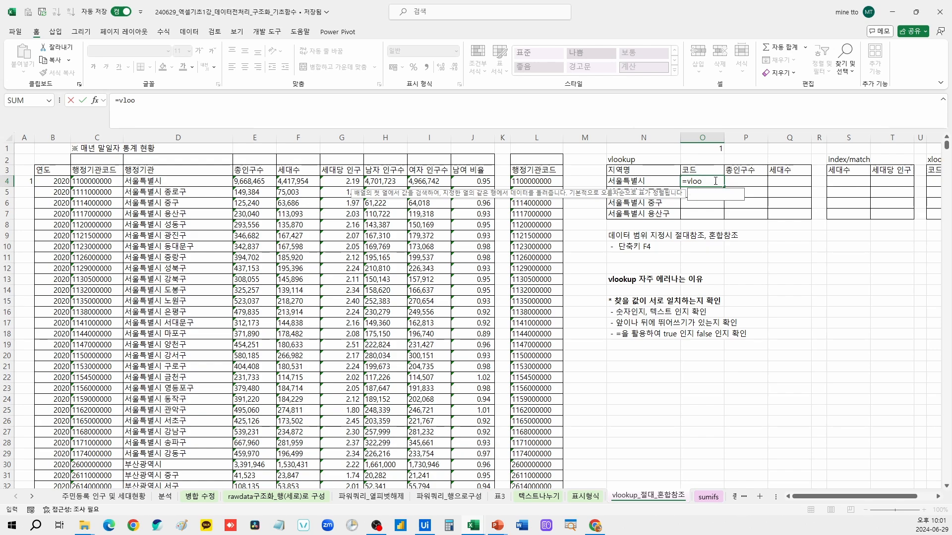
type("kup(")
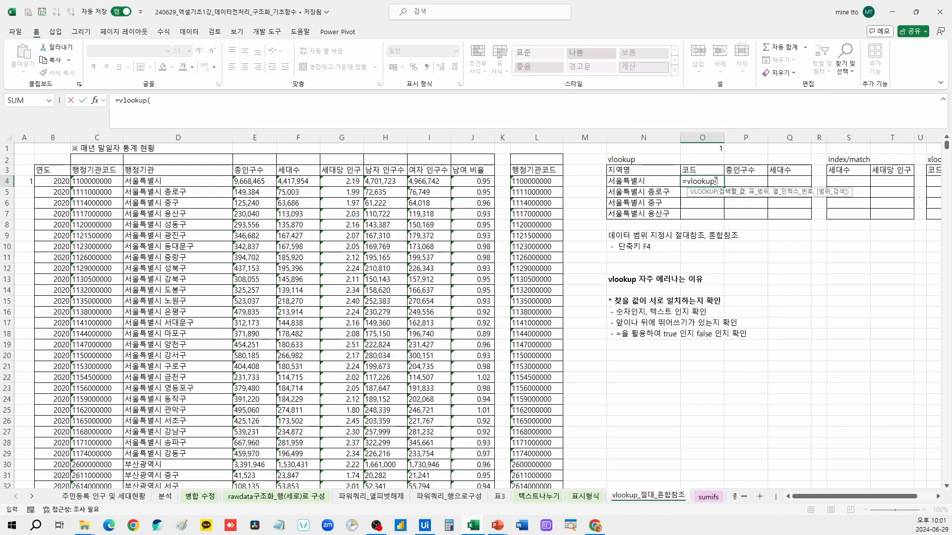
left_click(649, 180)
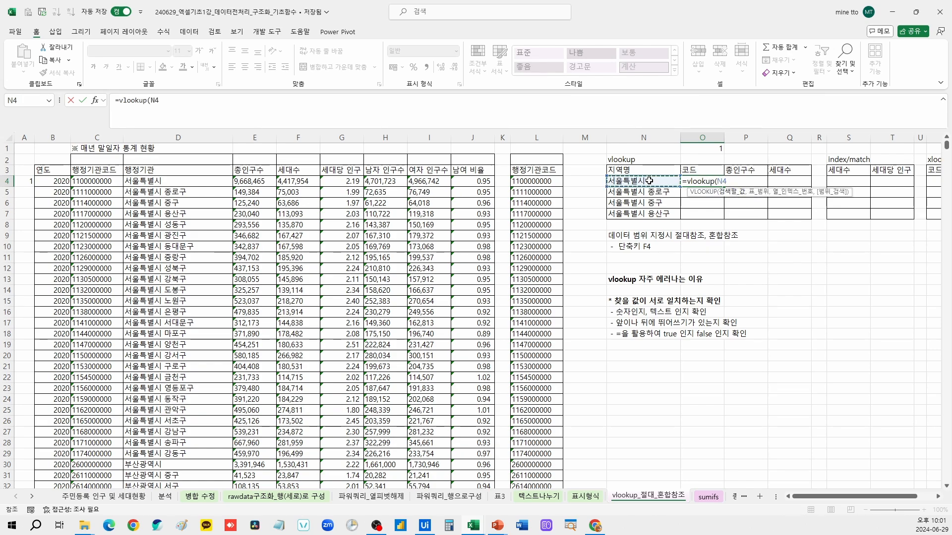
type(",")
left_click(193, 140)
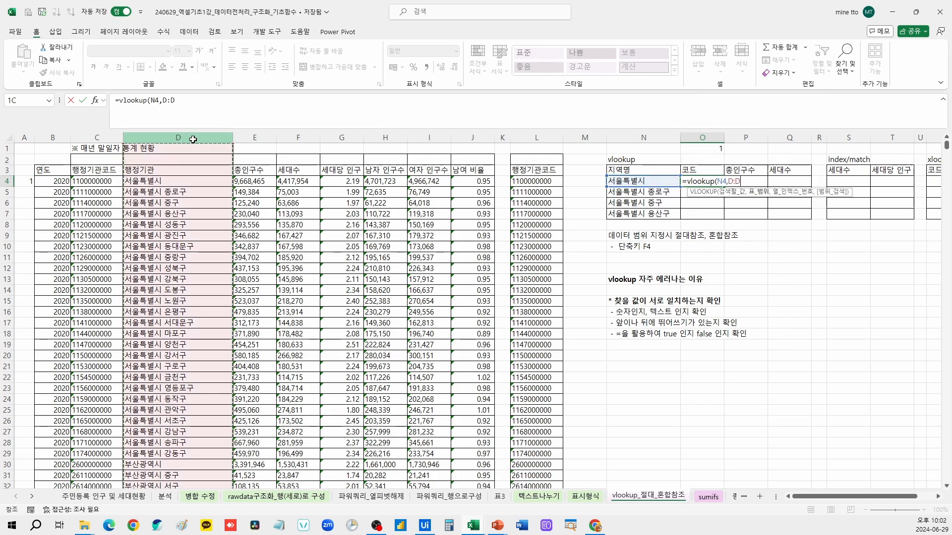
left_click_drag(193, 140, 342, 140)
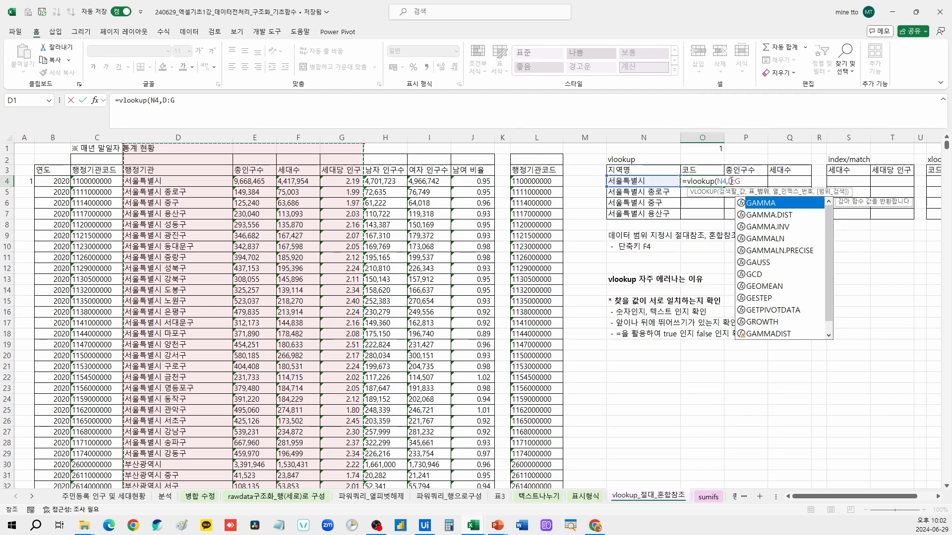
key("Escape")
Enter =VLOOKUP(N4,$D:$G,2,0) in P4 to look up the 총인구수 for the region in N4
left_click(747, 182)
type("=vlookup(")
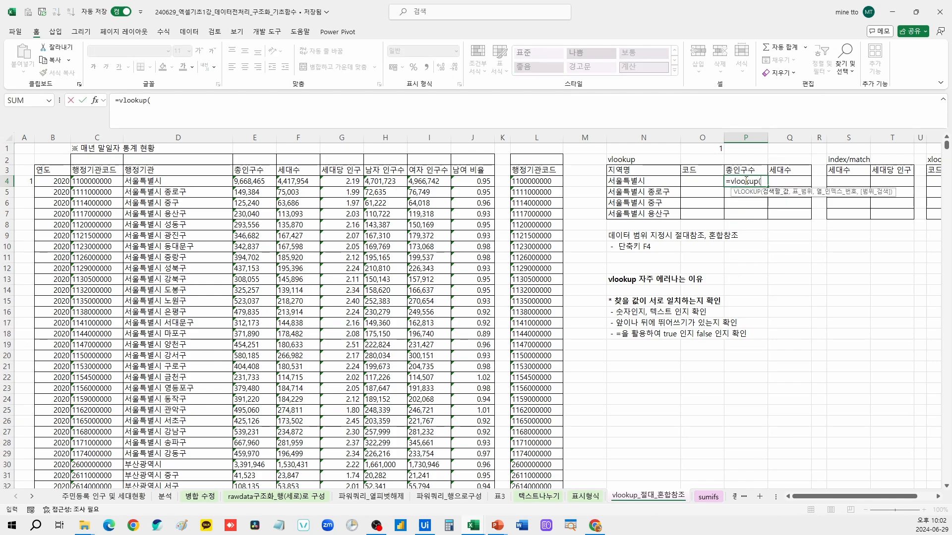
left_click(643, 181)
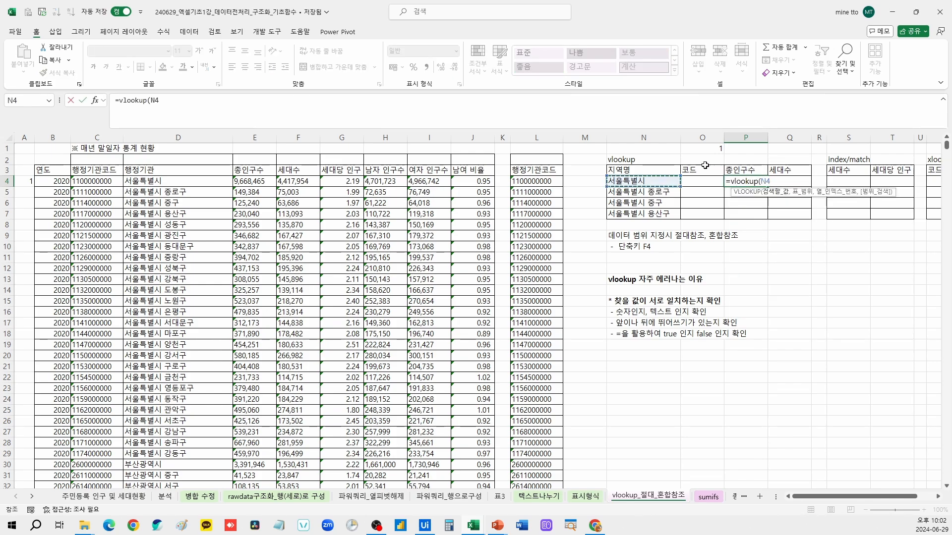
type(",D:G")
left_click_drag(173, 141, 347, 141)
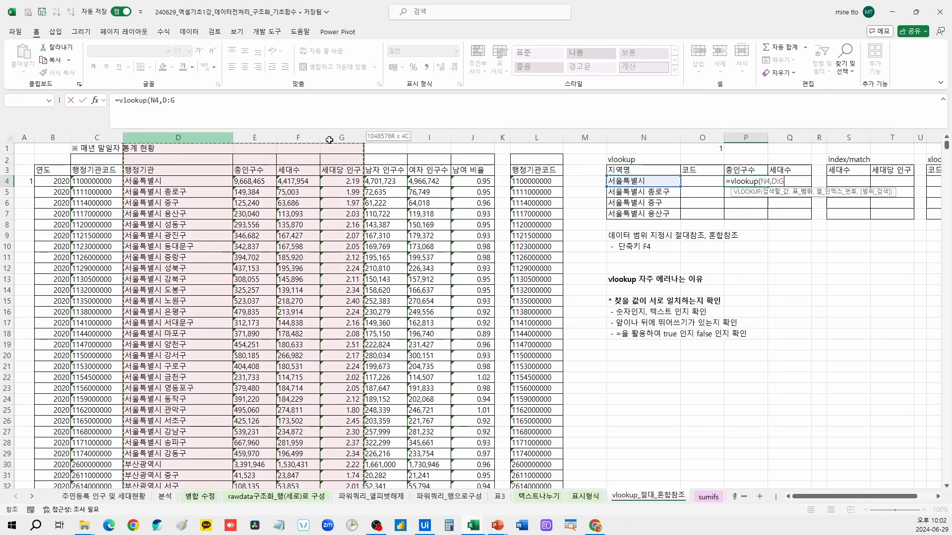
key("F4")
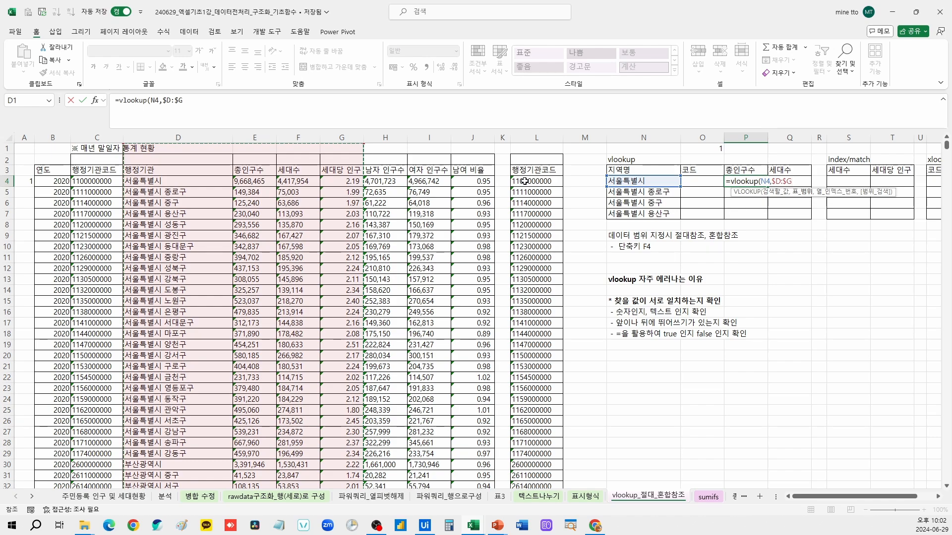
type(",")
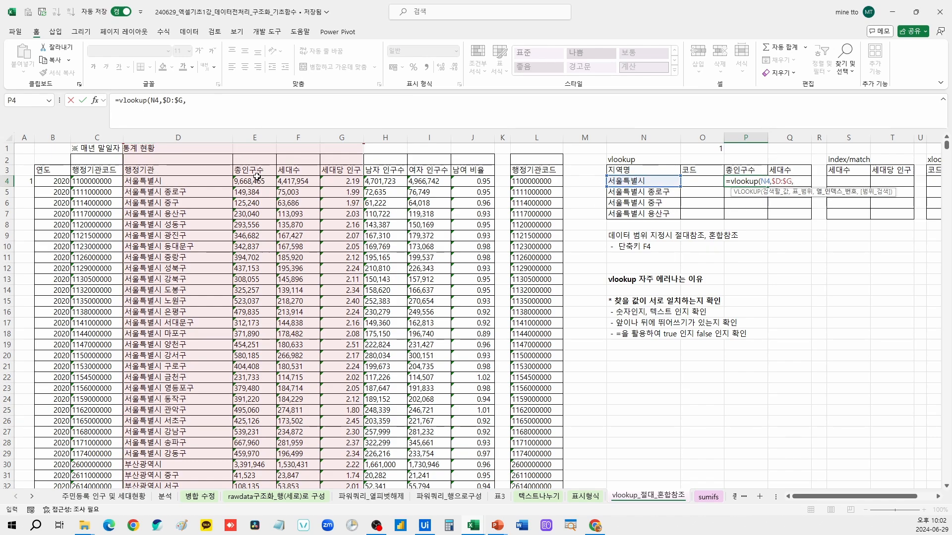
type("2,")
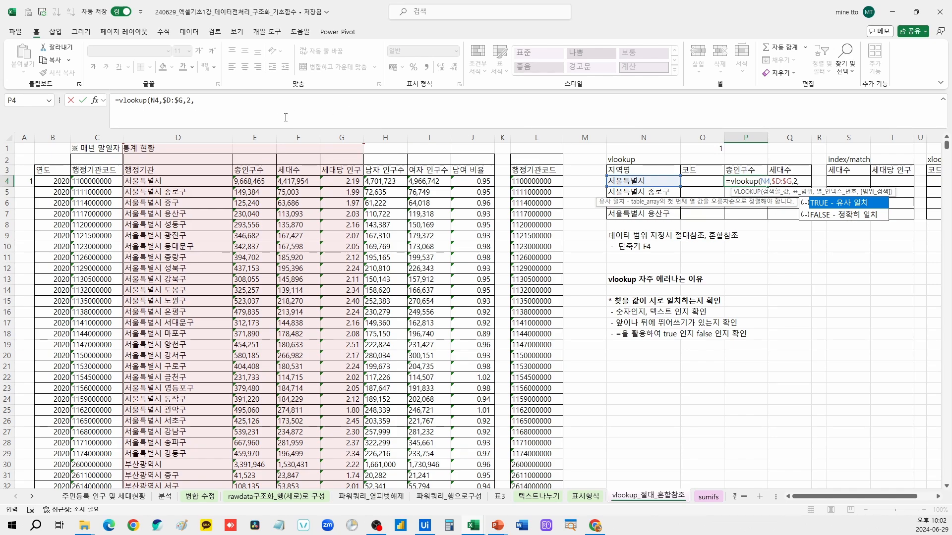
type(")")
key("Return")
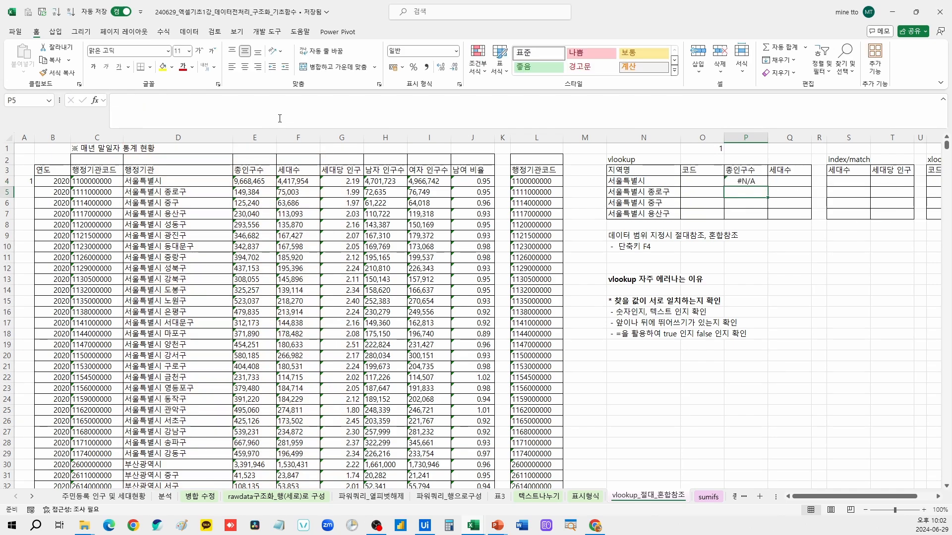
left_click(756, 182)
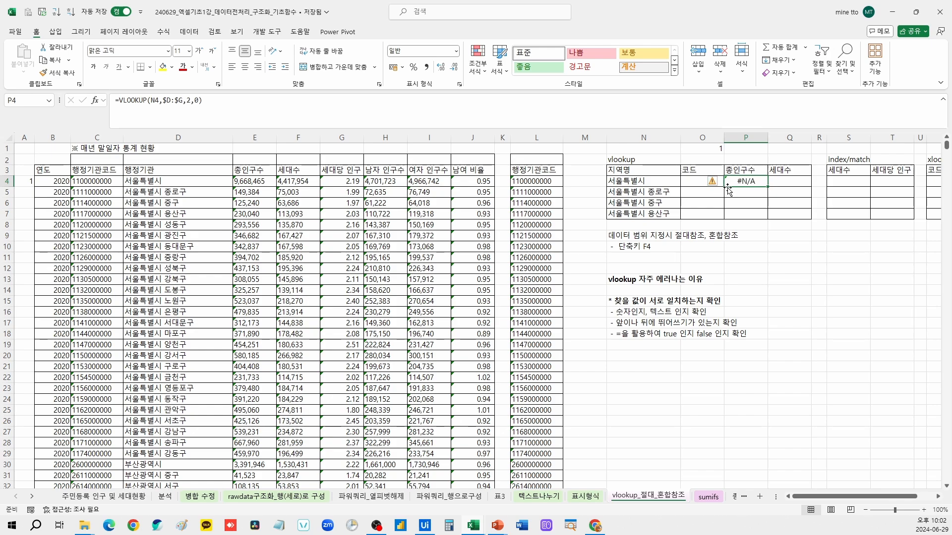
Check the text of N4 against D4 for trailing spaces
left_click(652, 184)
left_click(175, 101)
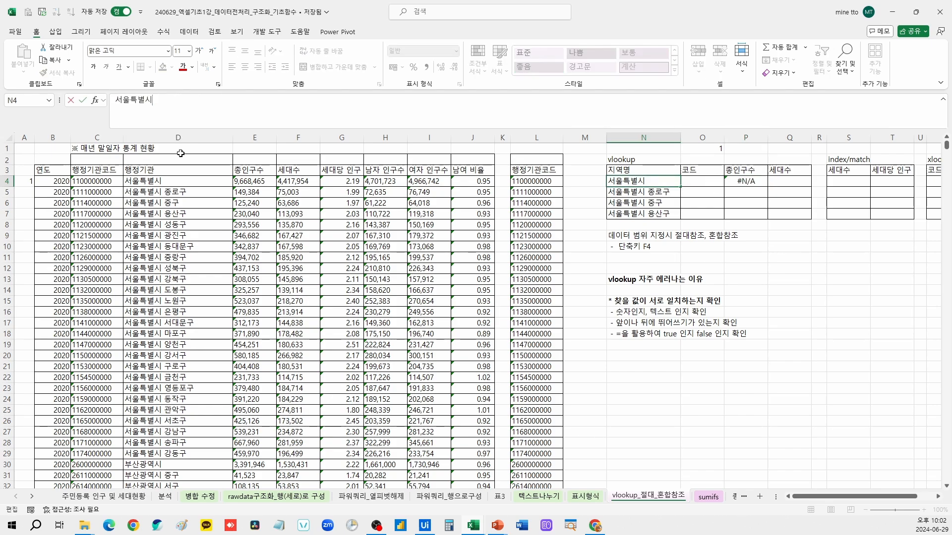
left_click(166, 181)
left_click(179, 103)
key("Escape")
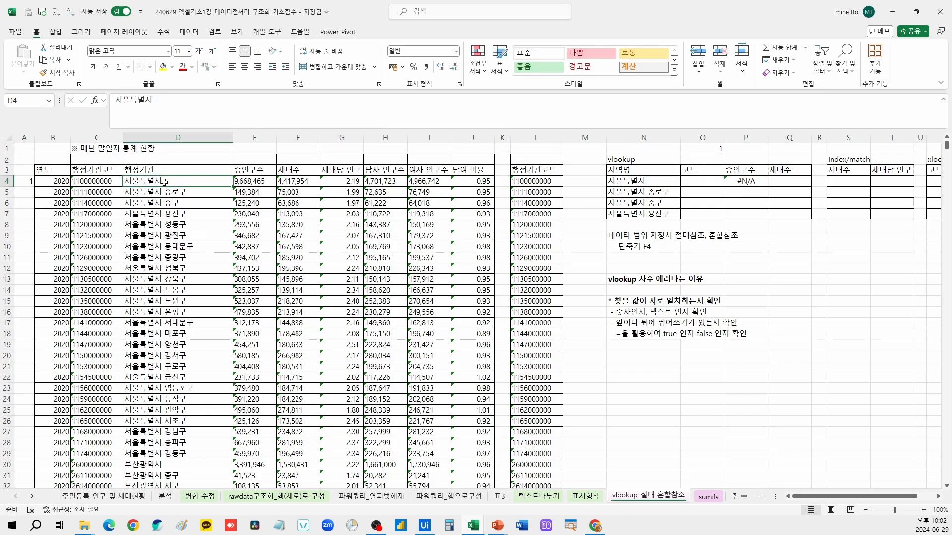
Copy the region name in D4 and paste it as values into N4, and check the lookup in P4
key("ctrl+c")
left_click(646, 181)
key("ctrl+alt+v")
key("v")
left_click(728, 389)
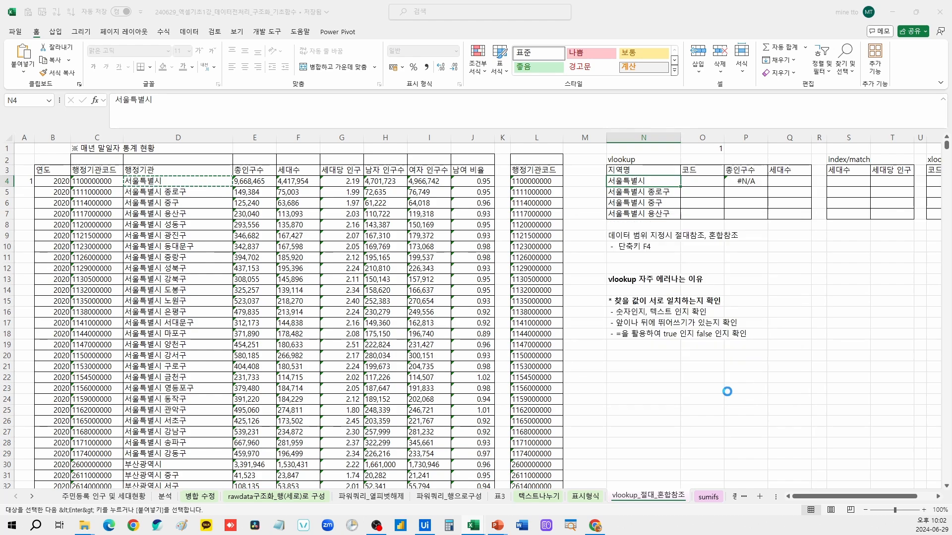
left_click(738, 181)
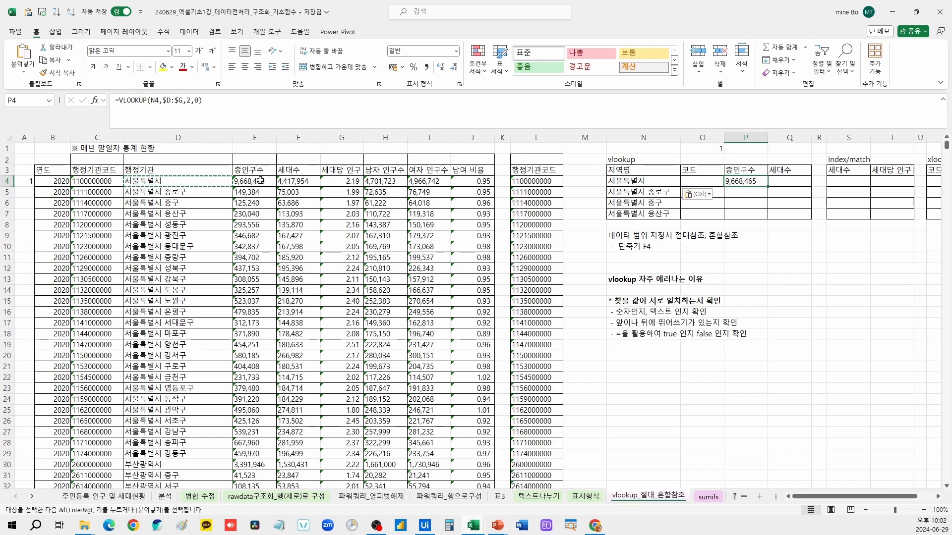
Convert the text figures in E4:J1243 to numbers by pasting the 1 from O1 as values with the multiply operation
left_click_drag(260, 181, 439, 322)
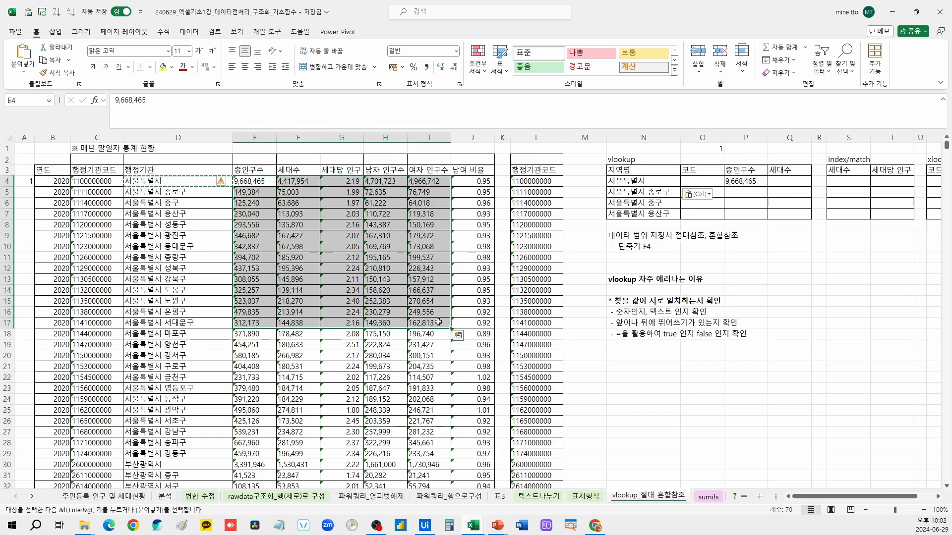
left_click(714, 149)
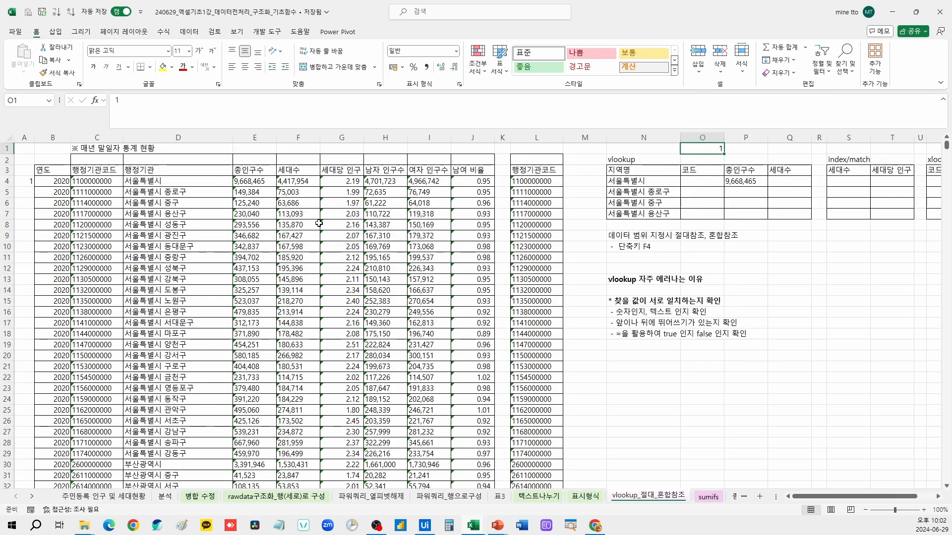
key("ctrl+c")
left_click(257, 184)
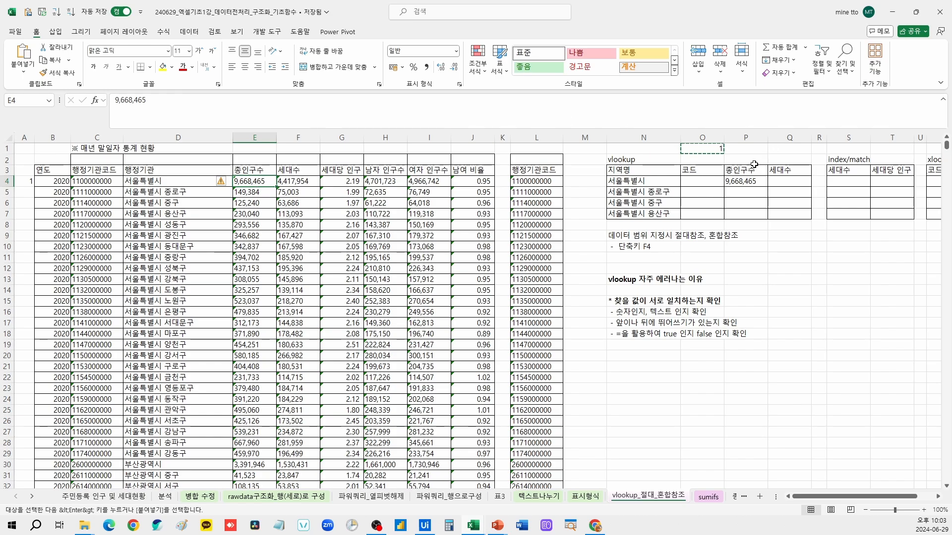
left_click(714, 148)
left_click(241, 182)
key("ctrl+shift+Right")
key("ctrl+shift+Down")
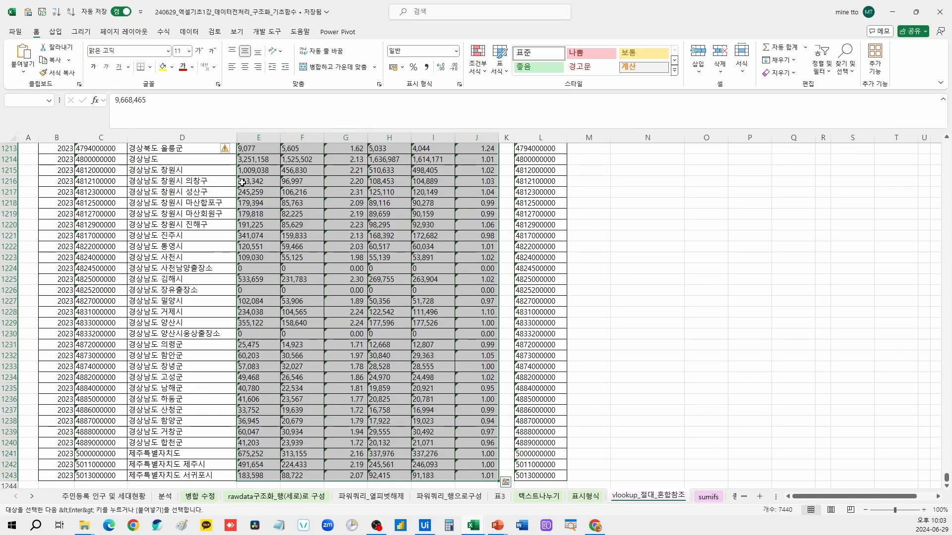
left_click(23, 72)
left_click(49, 190)
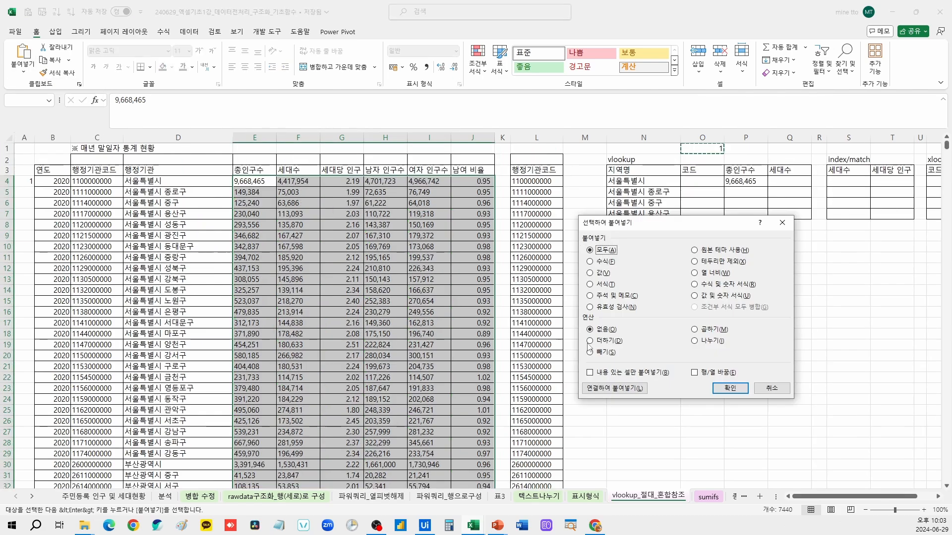
left_click(590, 273)
left_click(694, 329)
left_click(729, 387)
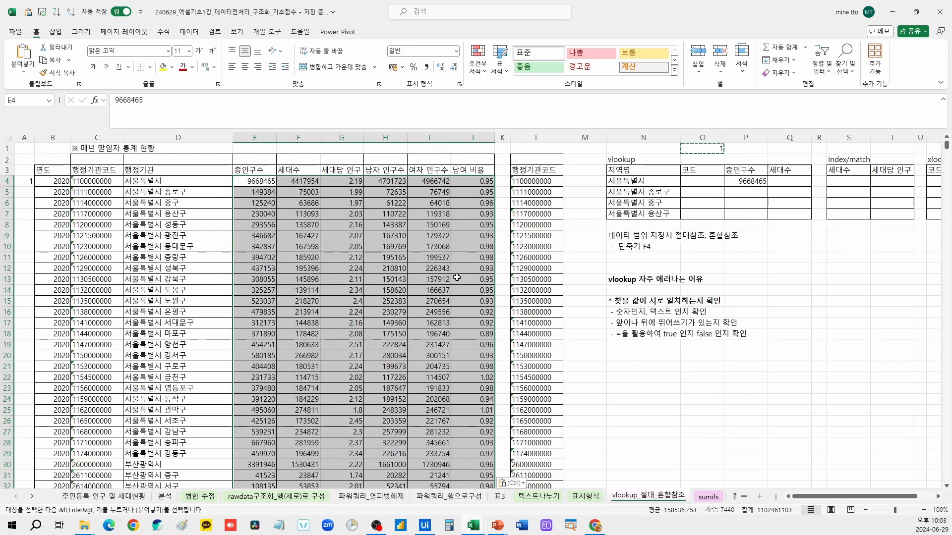
Review the VLOOKUP formula in P4 and fill it across into Q4 under 세대수
left_click(753, 182)
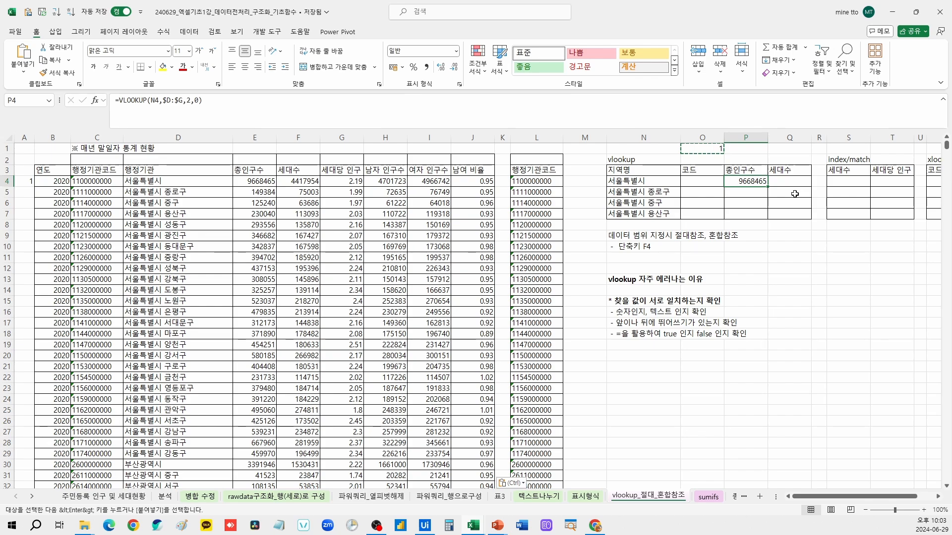
double_click(763, 183)
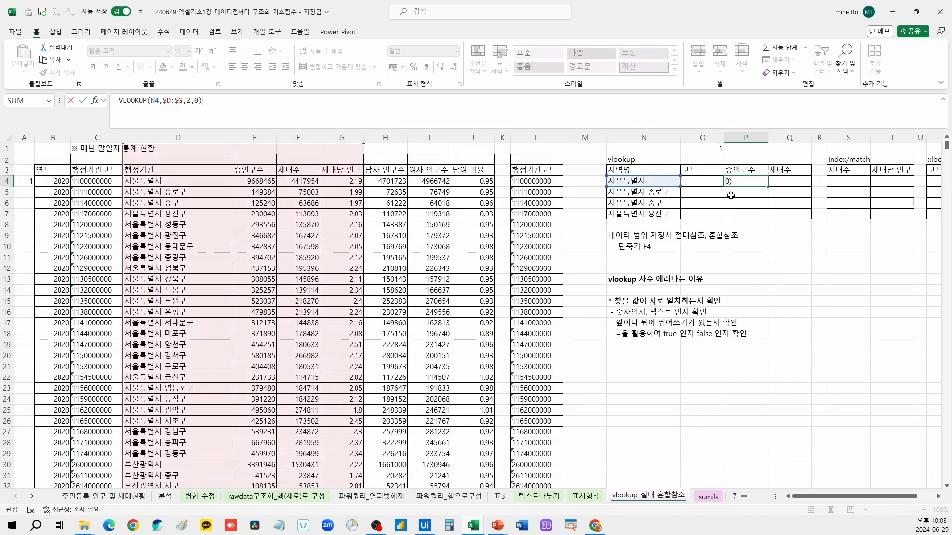
key("ctrl+Return")
left_click_drag(767, 187, 795, 182)
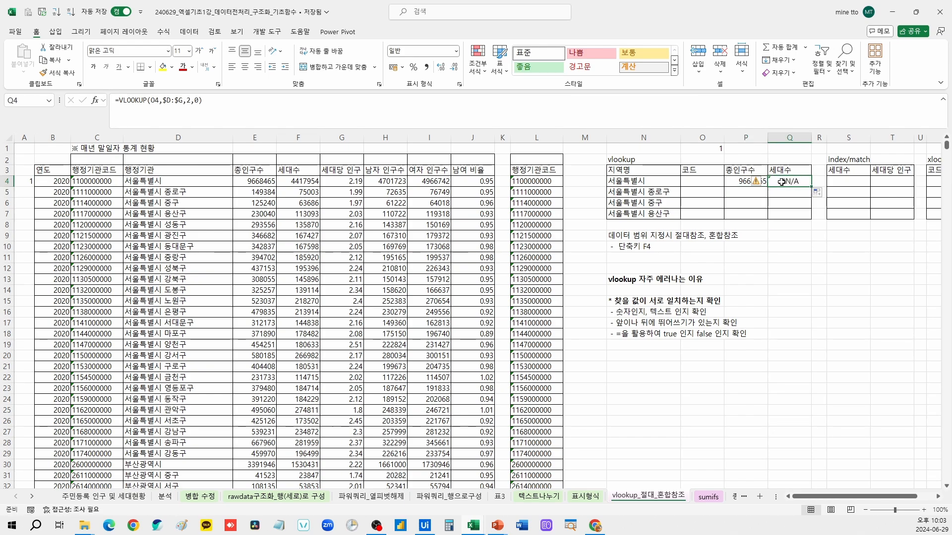
Change the lookup value in Q4's VLOOKUP from O4 to the region name in N4
left_click(261, 117)
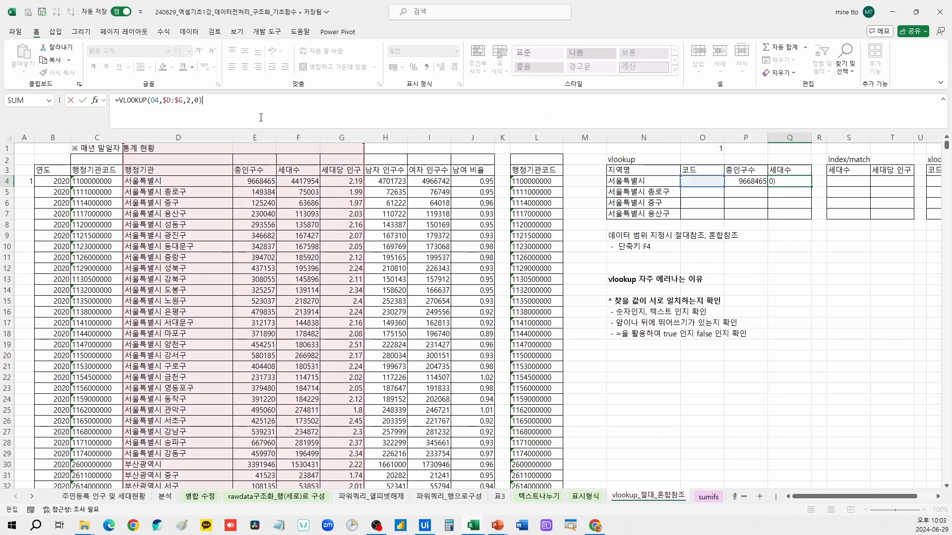
left_click_drag(696, 190, 669, 184)
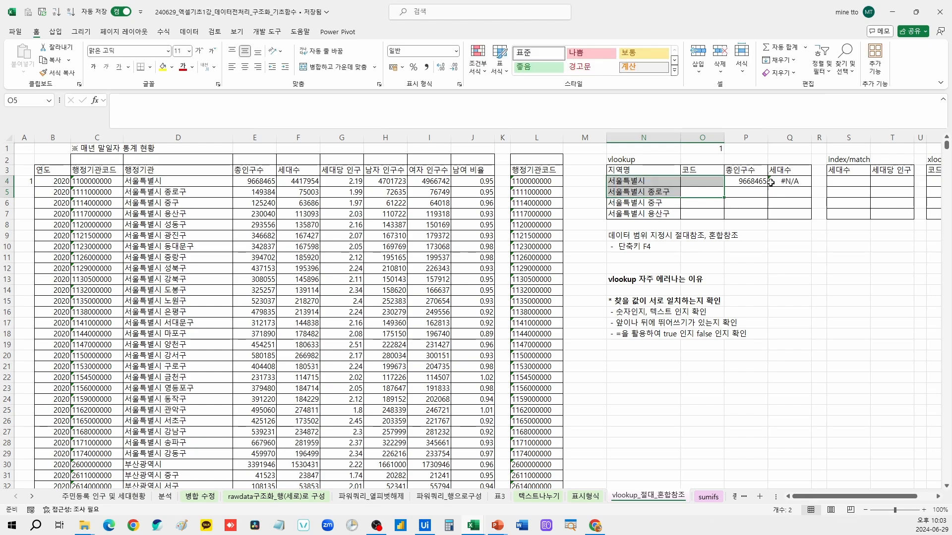
double_click(770, 182)
left_click(661, 184)
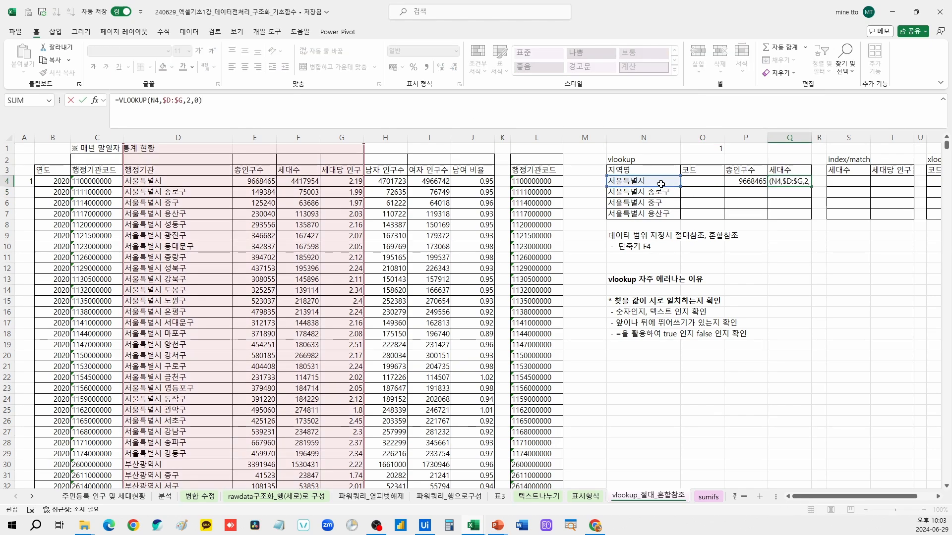
key("ctrl+Return")
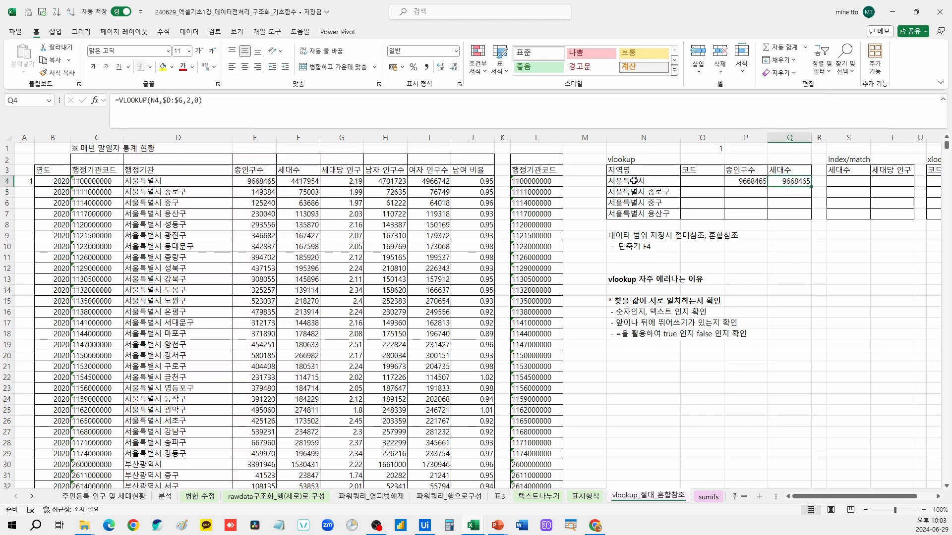
Set the column index in Q4's VLOOKUP to 3 to return the 세대수
left_click(188, 103)
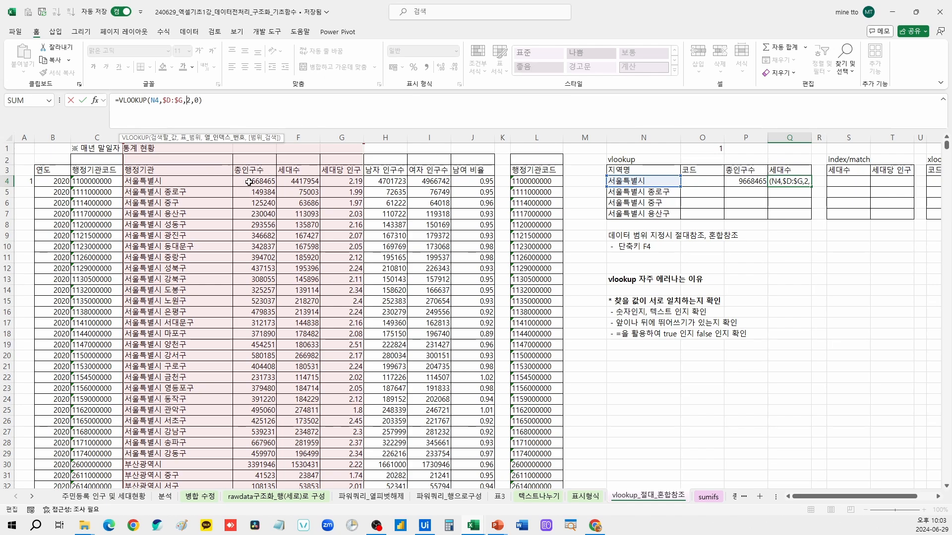
key("Delete")
type("3")
key("Return")
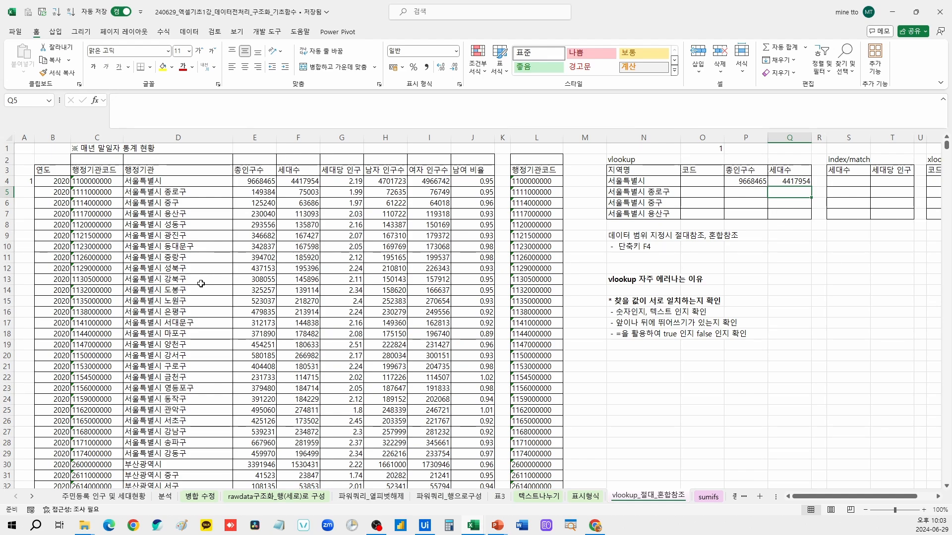
Compare the VLOOKUP formulas in P4 and Q4, checking their arguments
left_click(743, 182)
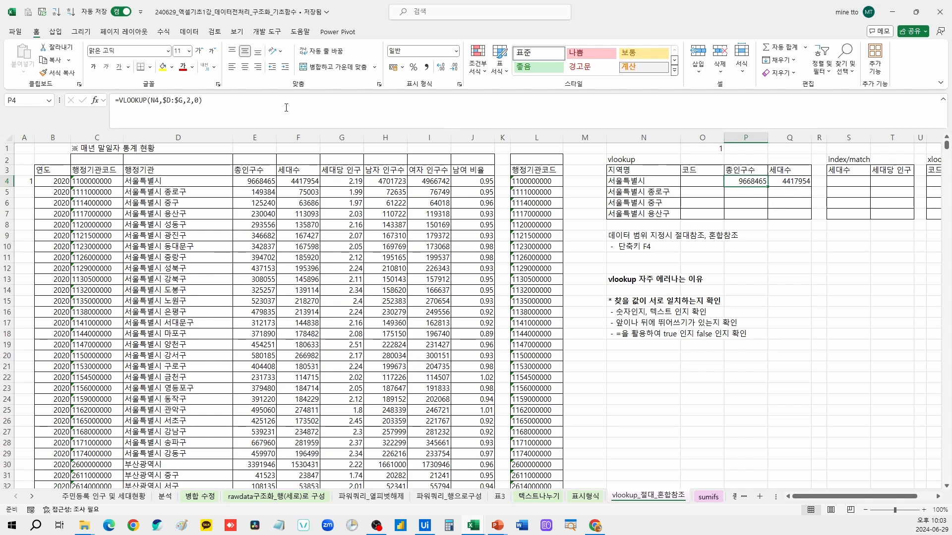
left_click(776, 183)
left_click(196, 101)
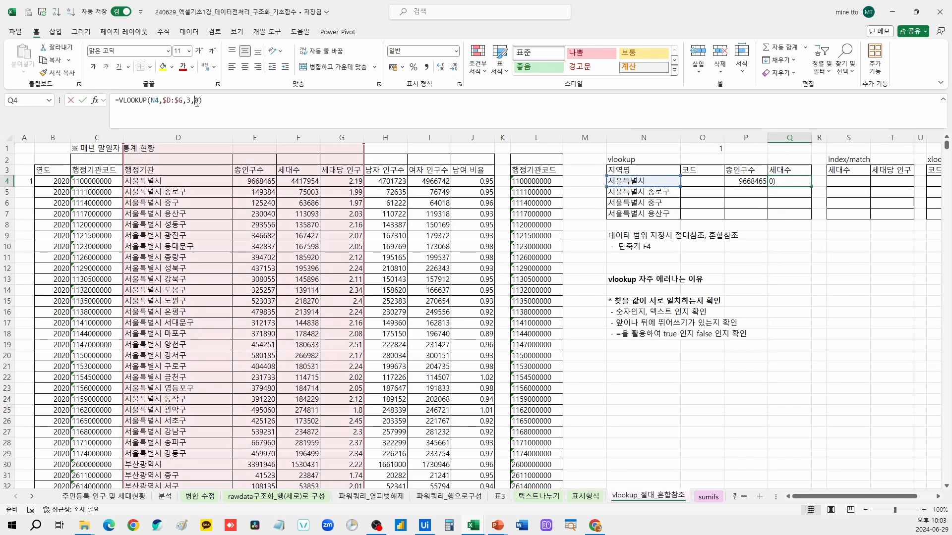
key("Return")
left_click(750, 181)
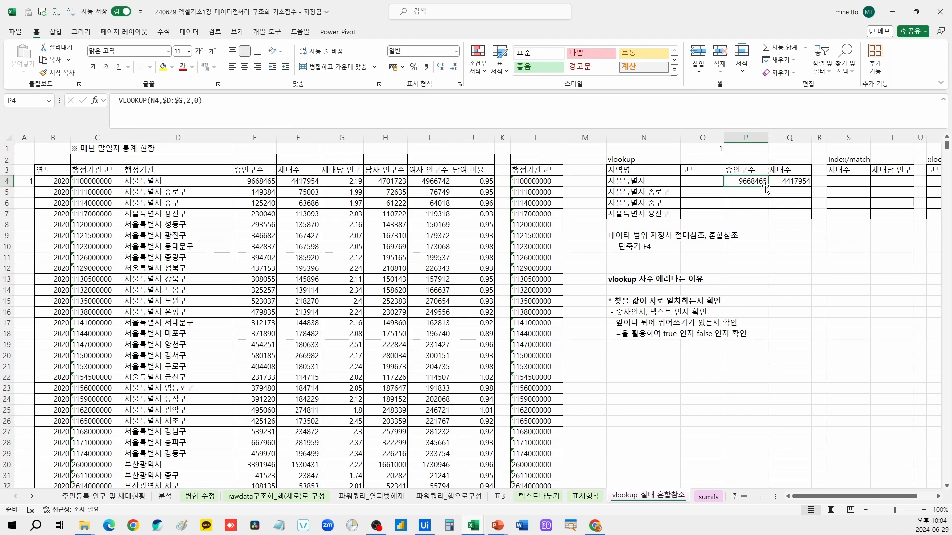
Fill P4's VLOOKUP across into Q4 again and inspect which lookup cell the copied formula references
left_click_drag(767, 187, 788, 182)
left_click(787, 181)
double_click(786, 180)
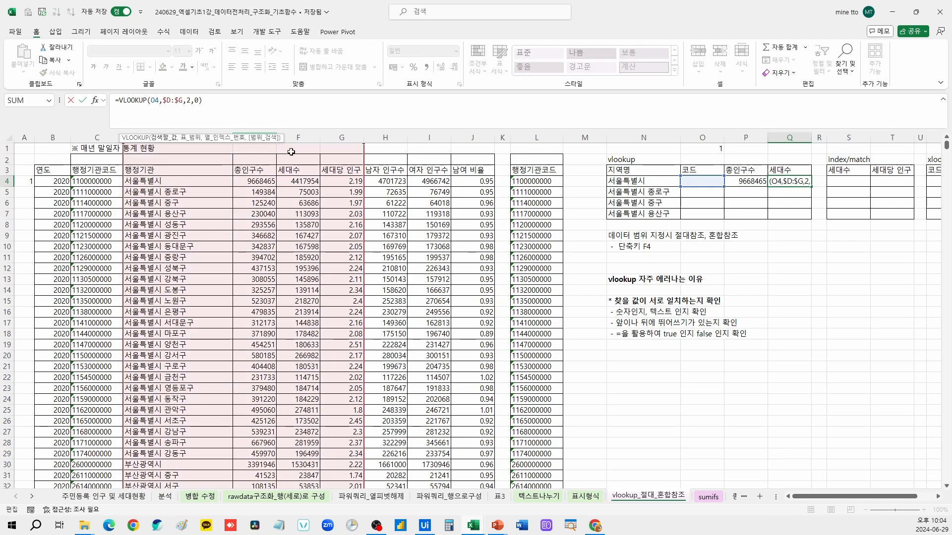
left_click_drag(692, 188, 653, 187)
key("Escape")
left_click(759, 182)
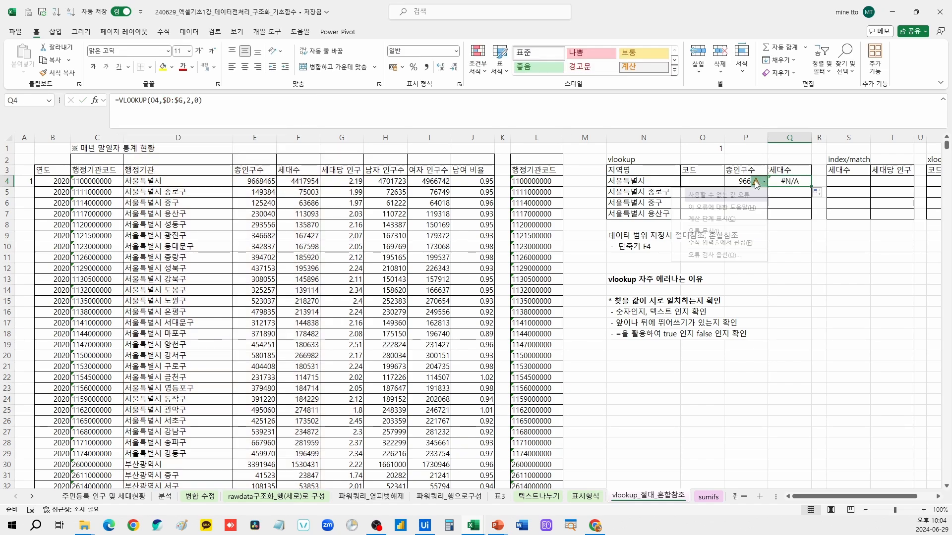
key("Escape")
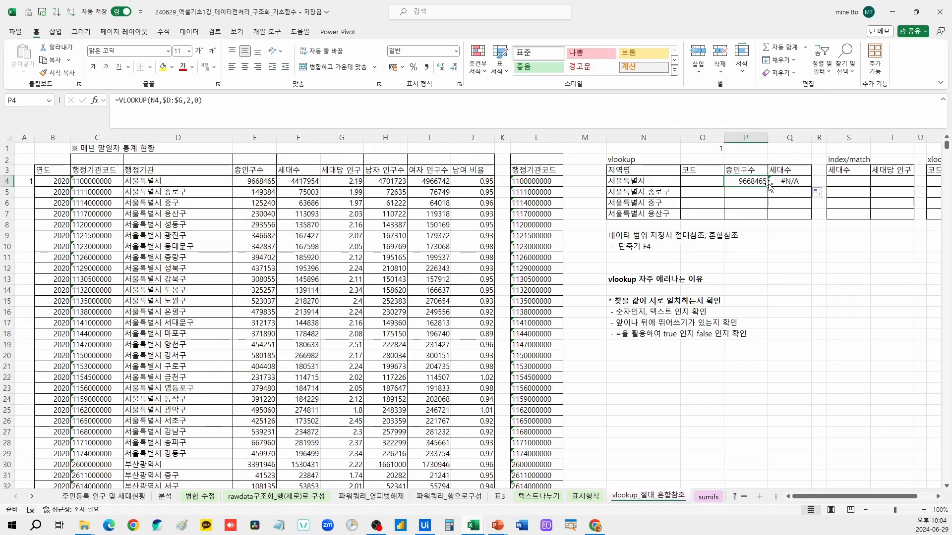
Try to repoint Q4's lookup value to N4 and lock it as the absolute reference $N$4
left_click(153, 100)
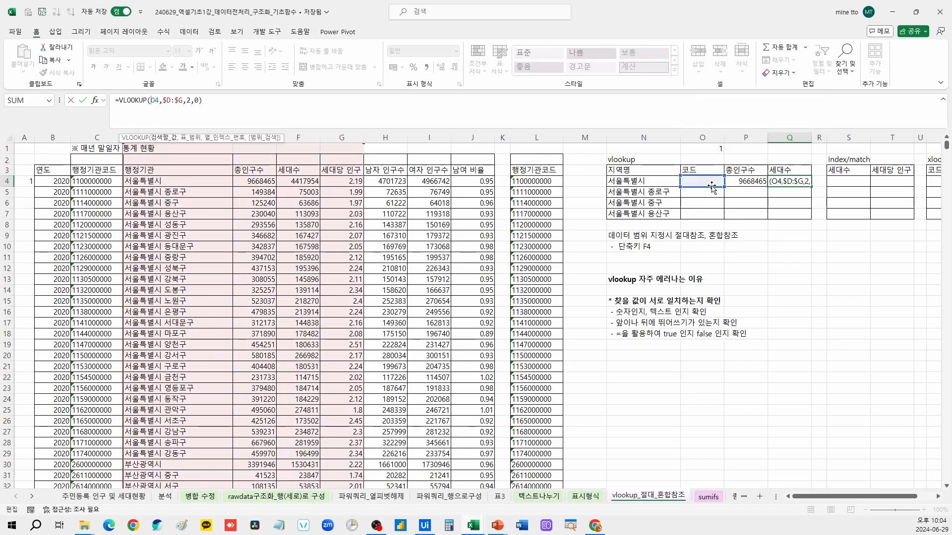
left_click_drag(685, 185, 667, 183)
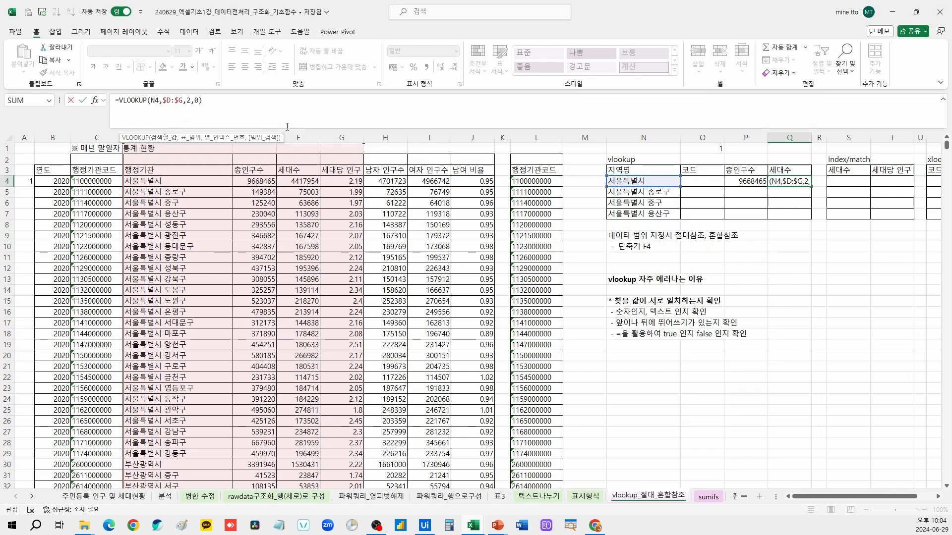
double_click(156, 100)
key("F4")
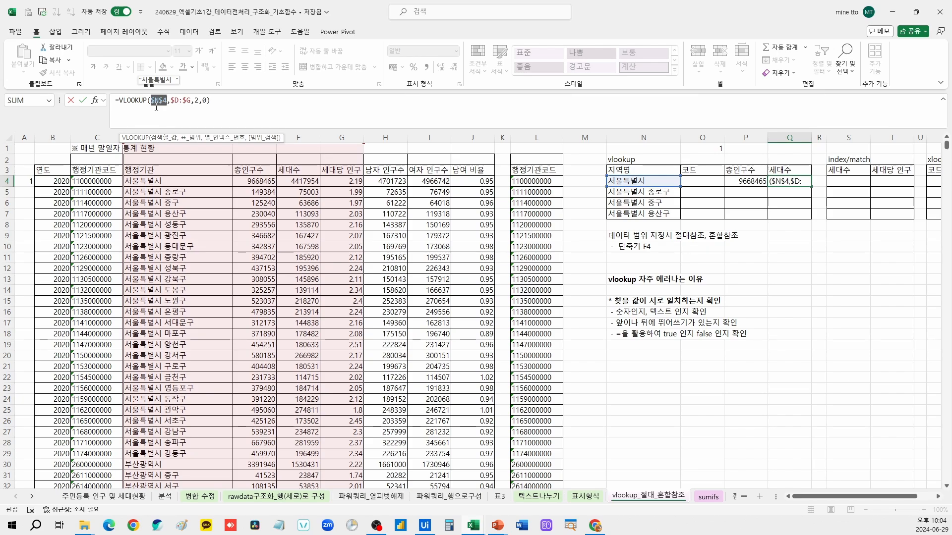
left_click(158, 101)
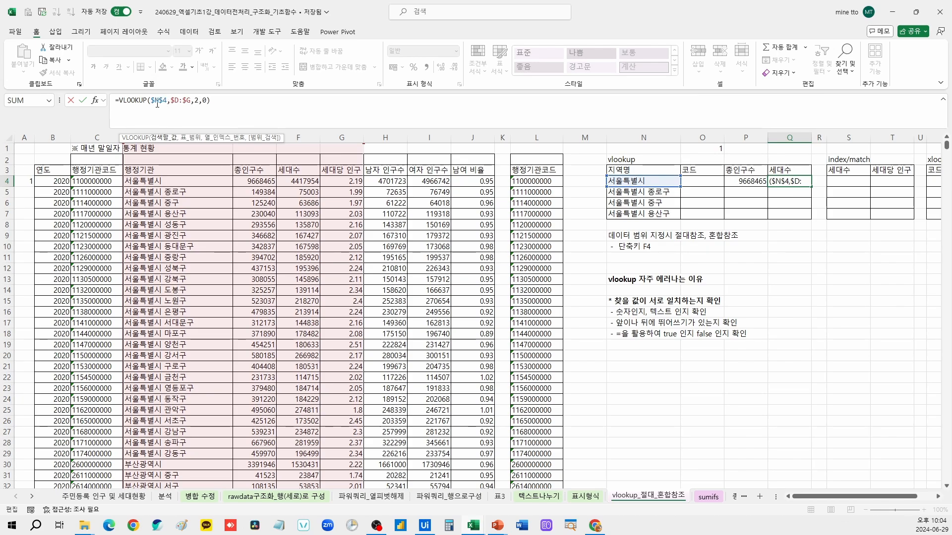
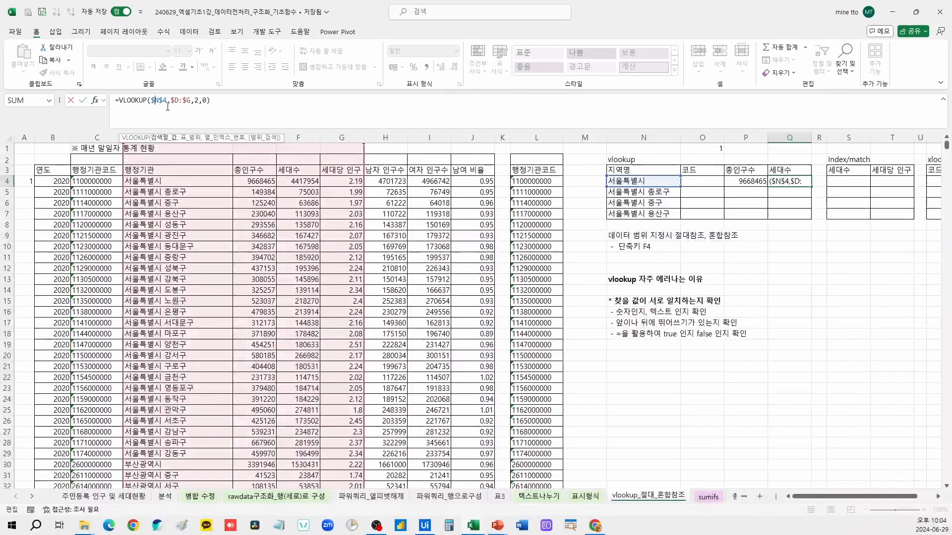
key("Tab")
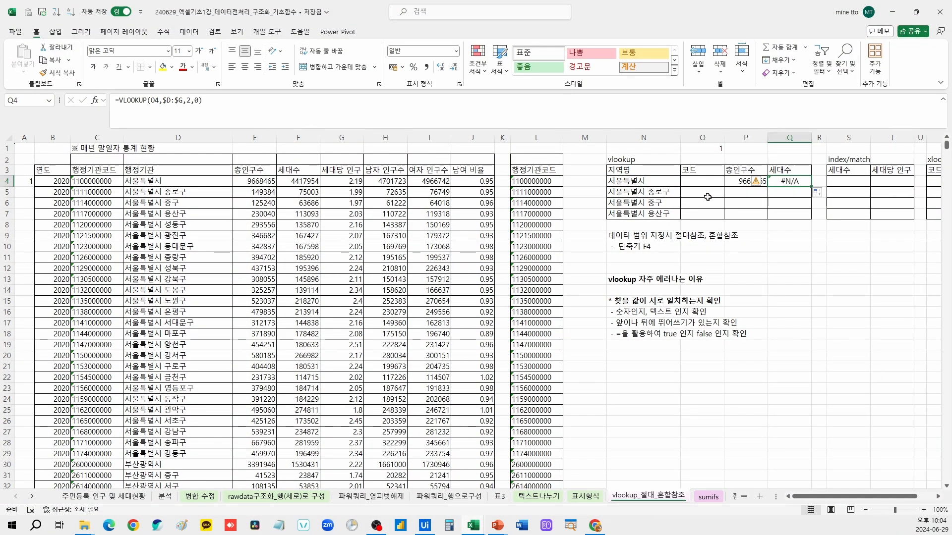
Make the lookup value in P4's VLOOKUP absolute, giving =VLOOKUP($N$4,$D:$G,2,0)
left_click(742, 183)
left_click(155, 101)
key("F4")
key("F4")
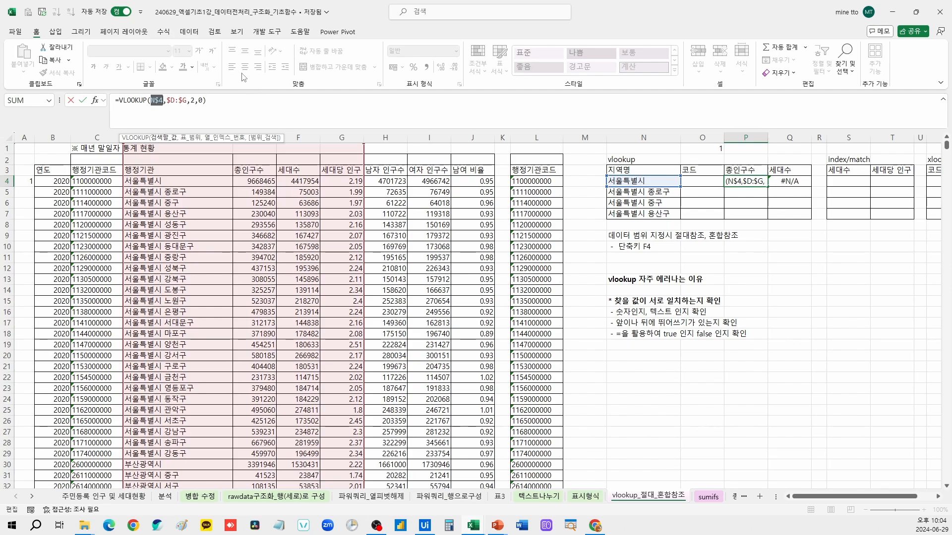
key("F4")
key("F4")
key("F4")
key("ctrl+Return")
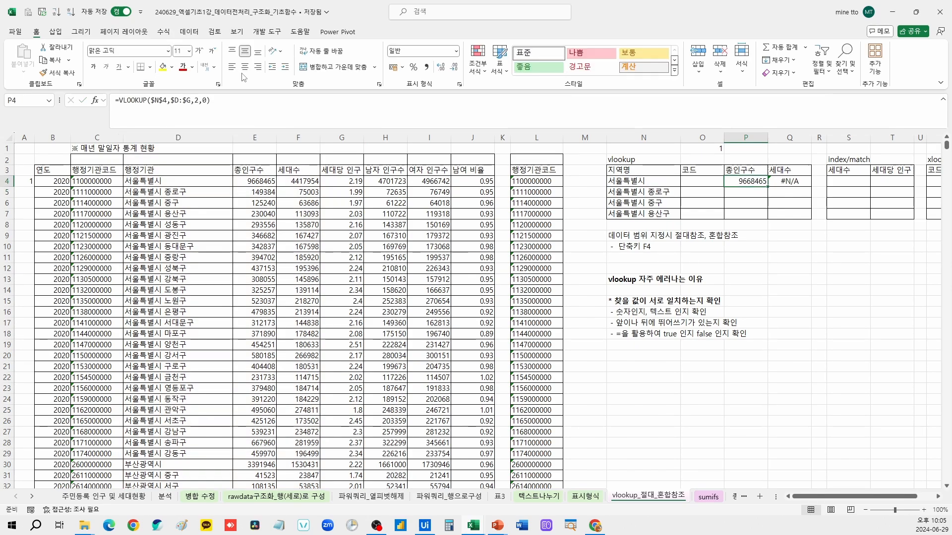
Fill the P4 formula with the locked $N$4 reference across into Q4 and check the copied arguments
left_click_drag(768, 186, 792, 181)
left_click(792, 182)
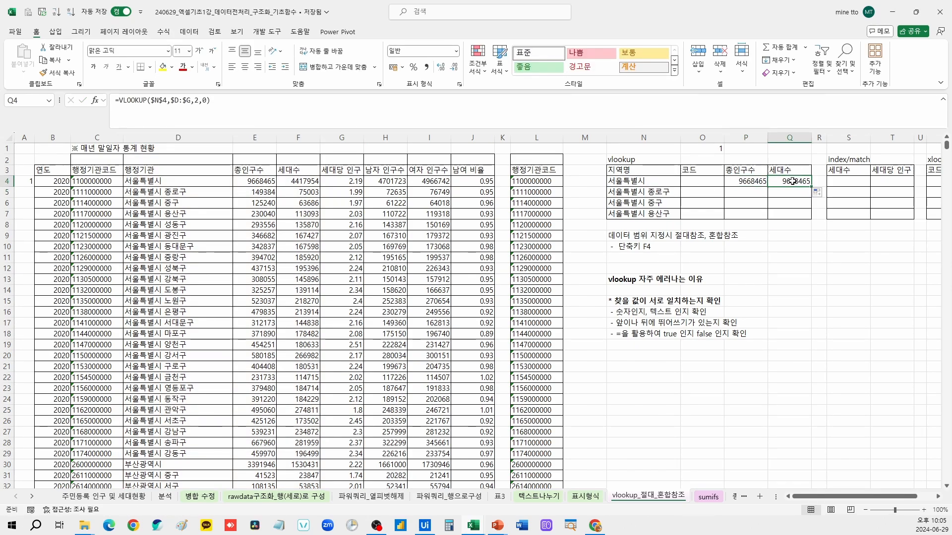
double_click(792, 181)
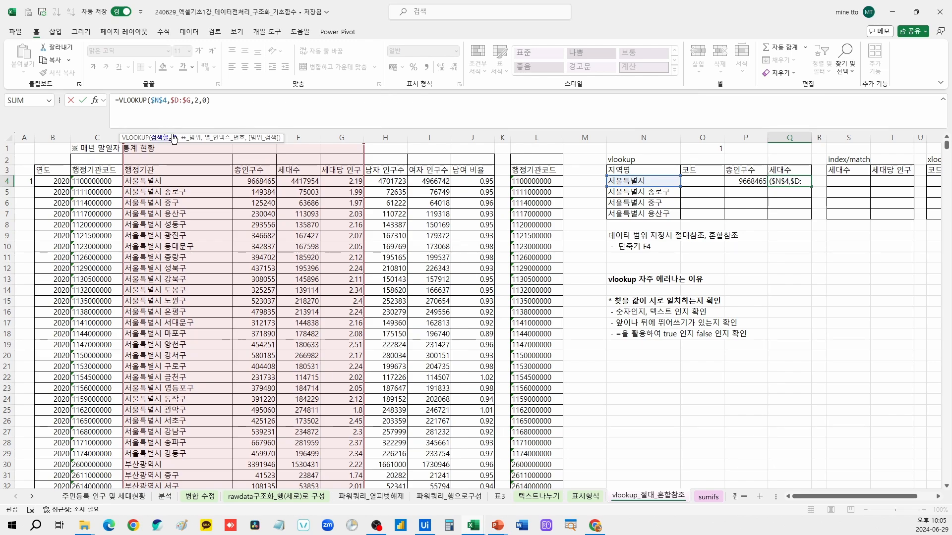
key("Escape")
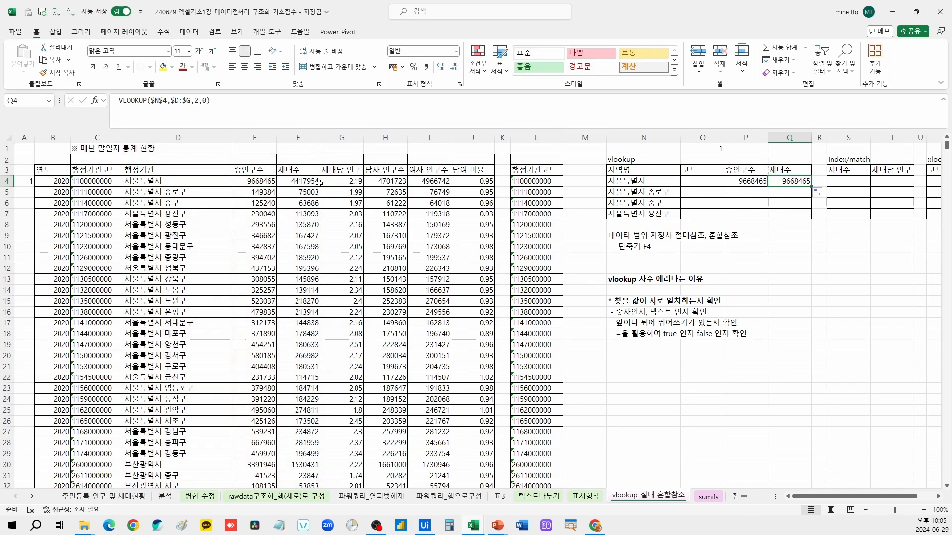
Copy the region name in D5 into N5, and fill the Q4 lookup formula down into Q5
left_click(198, 192)
key("ctrl+c")
left_click(659, 192)
key("ctrl+v")
left_click(805, 185)
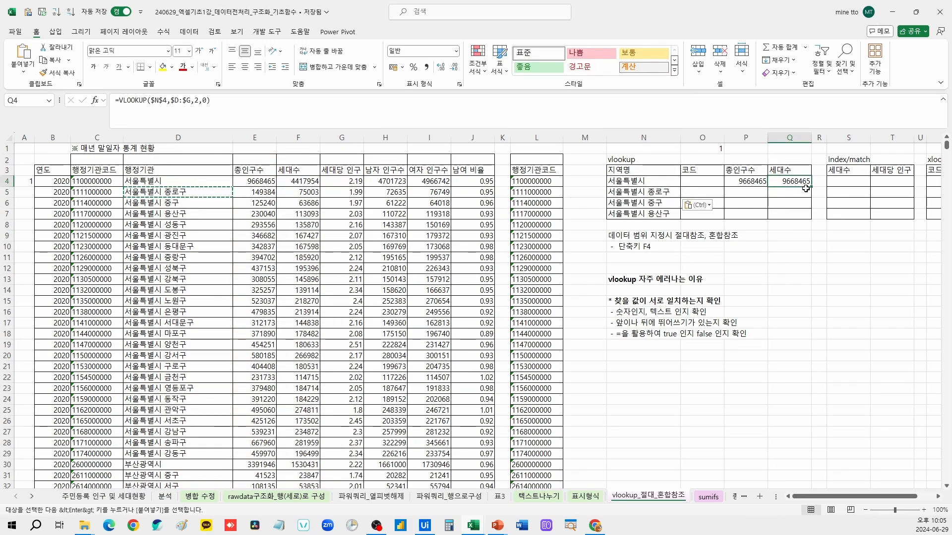
left_click_drag(805, 188, 799, 198)
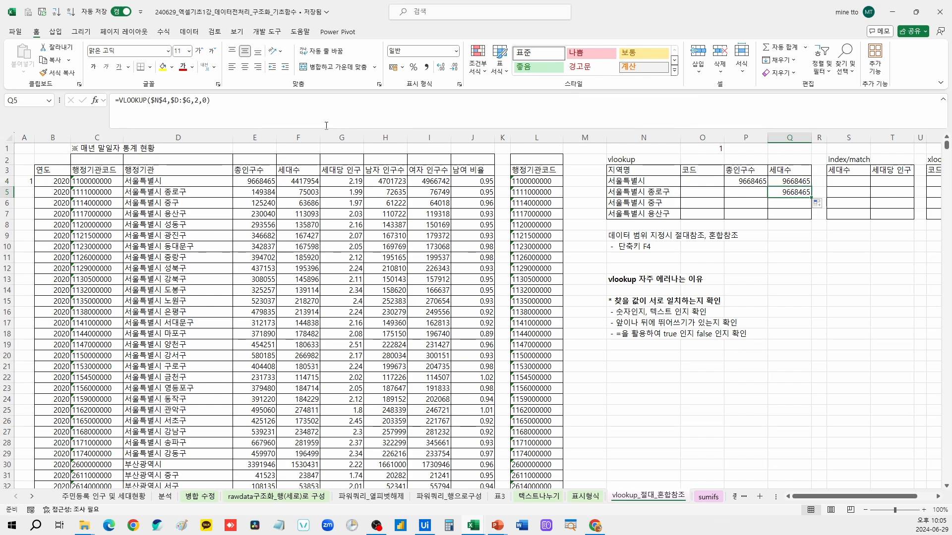
Repoint the lookup value in Q5's VLOOKUP to N5 and make it the mixed reference $N5
left_click(326, 126)
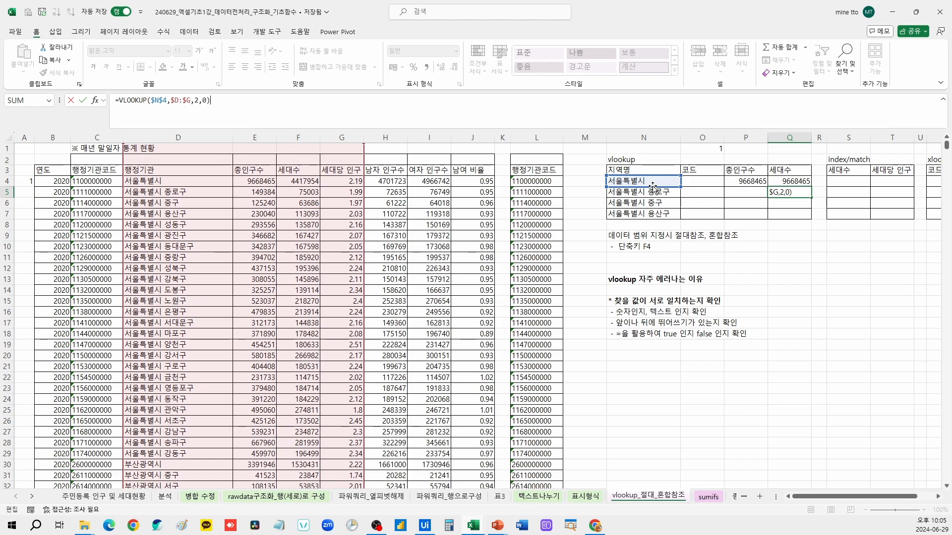
left_click(161, 102)
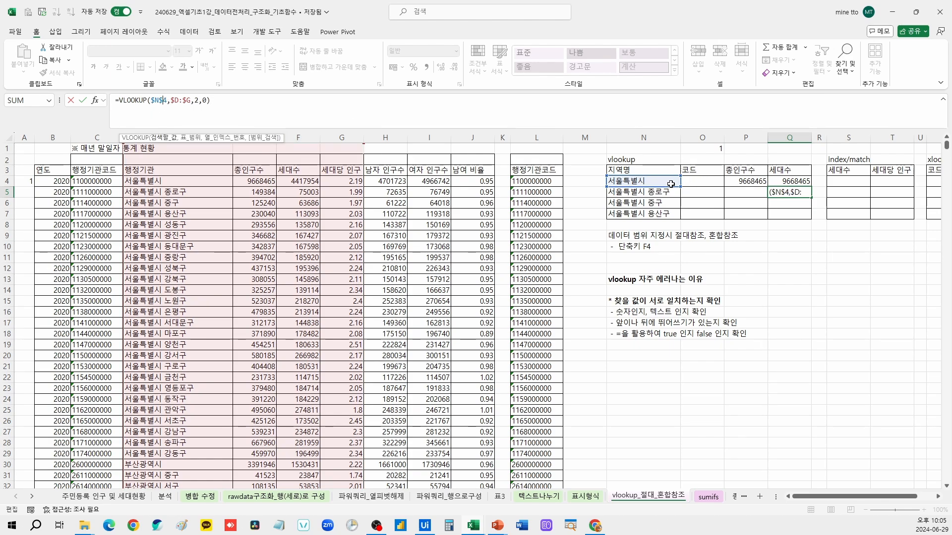
left_click_drag(671, 186, 670, 197)
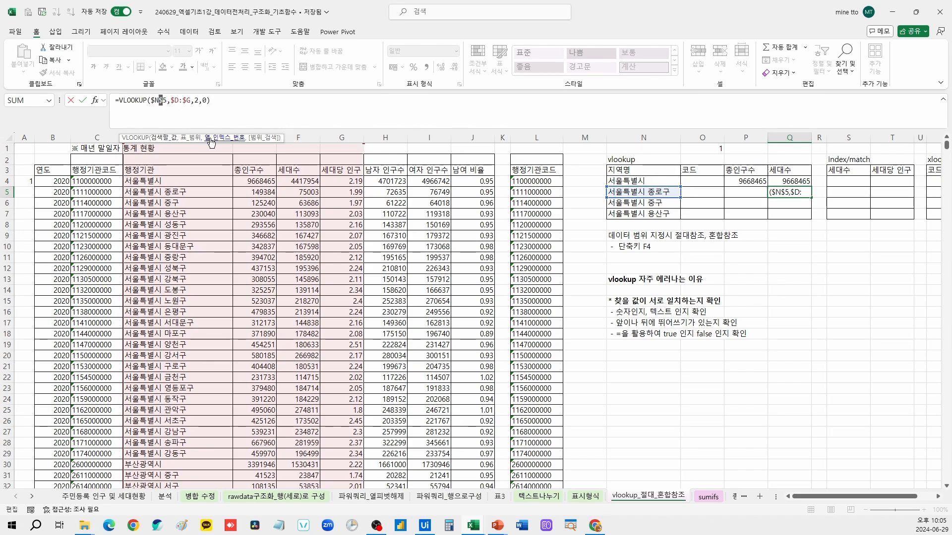
key("F4")
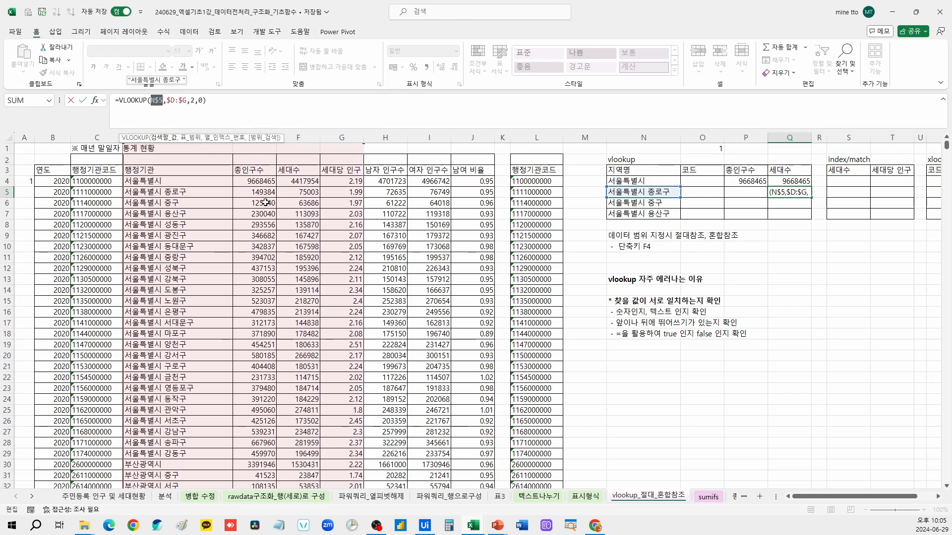
key("F4")
key("F4")
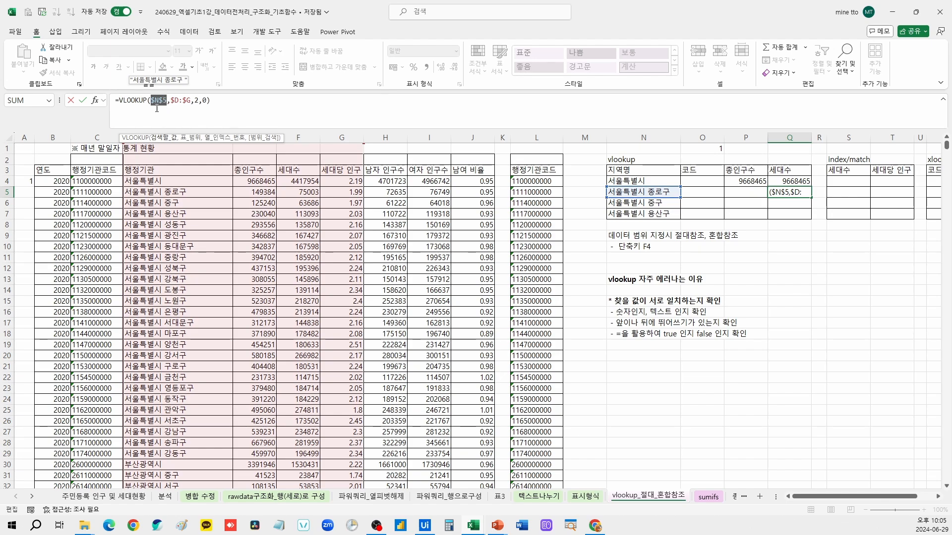
key("F4")
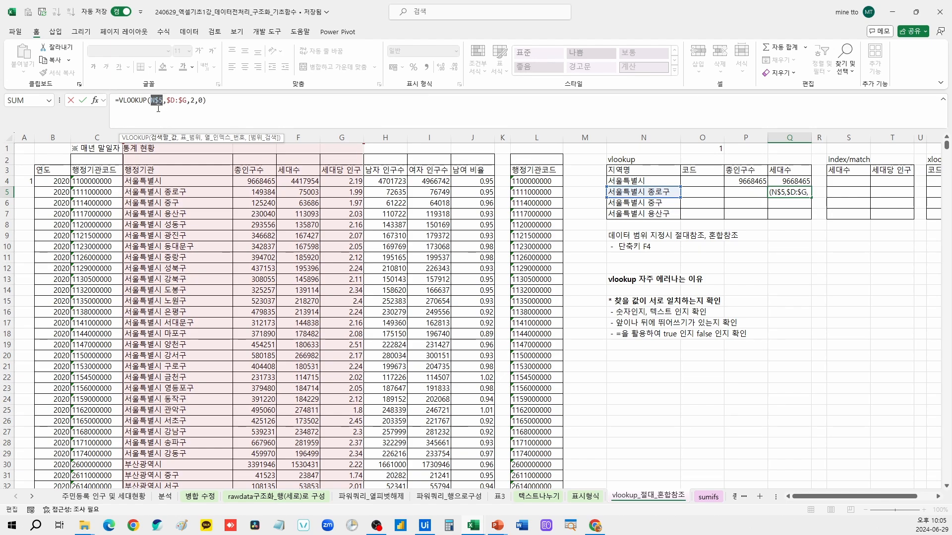
key("F4")
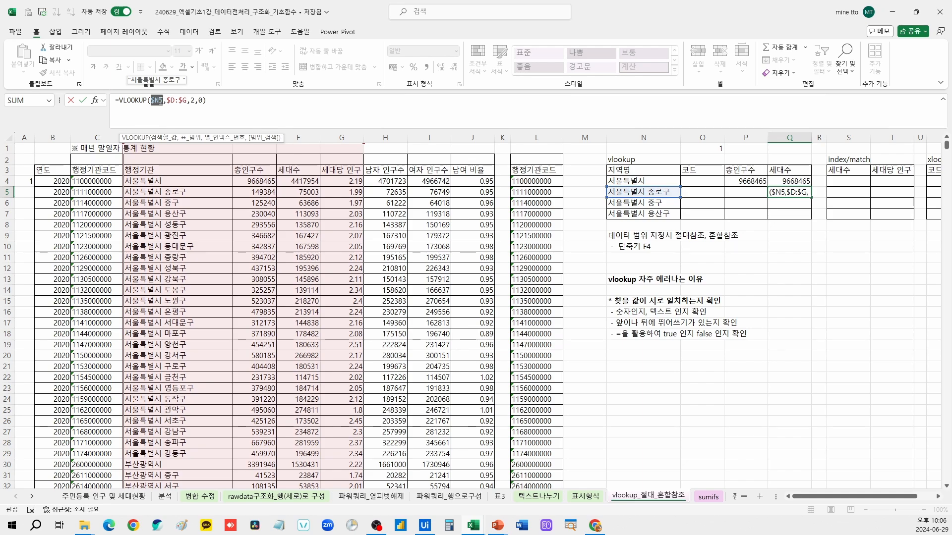
key("ctrl+Return")
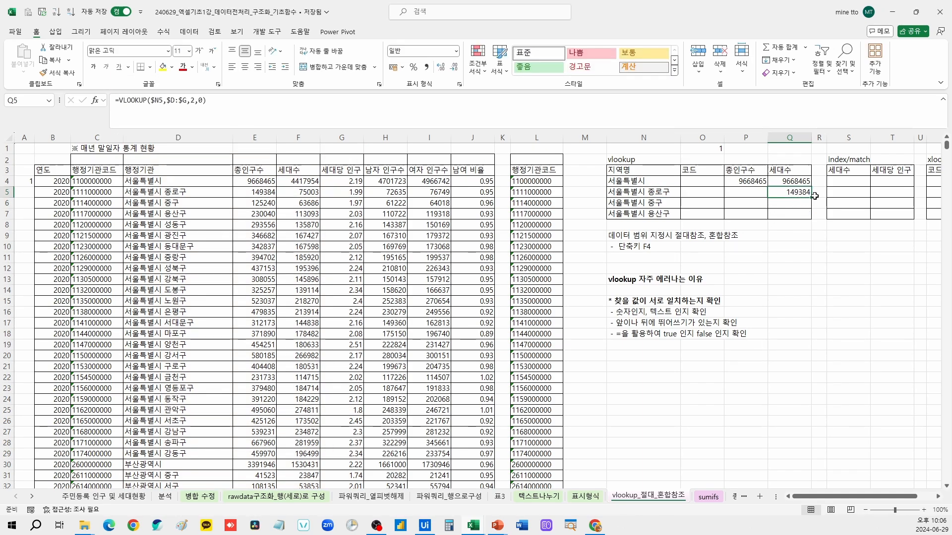
Toggle the table range in Q5's VLOOKUP to relative D:G and back to absolute $D:$G
left_click(160, 101)
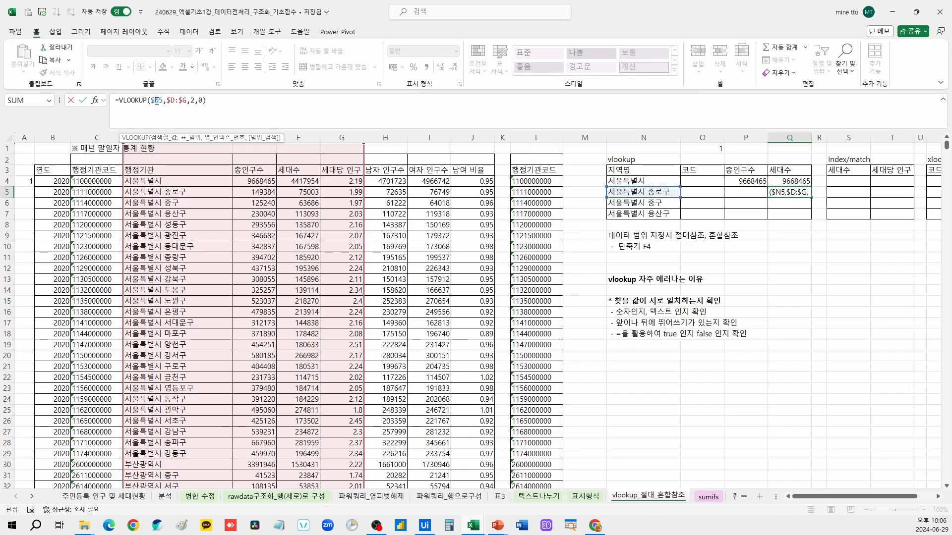
left_click_drag(171, 100, 185, 100)
key("Escape")
left_click_drag(205, 137, 338, 139)
left_click(801, 193)
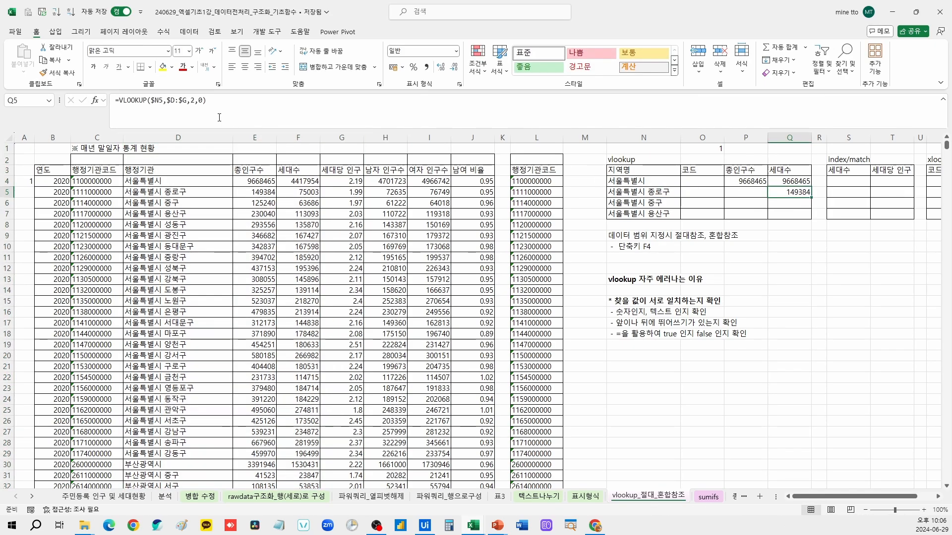
left_click_drag(166, 101, 185, 101)
key("F4")
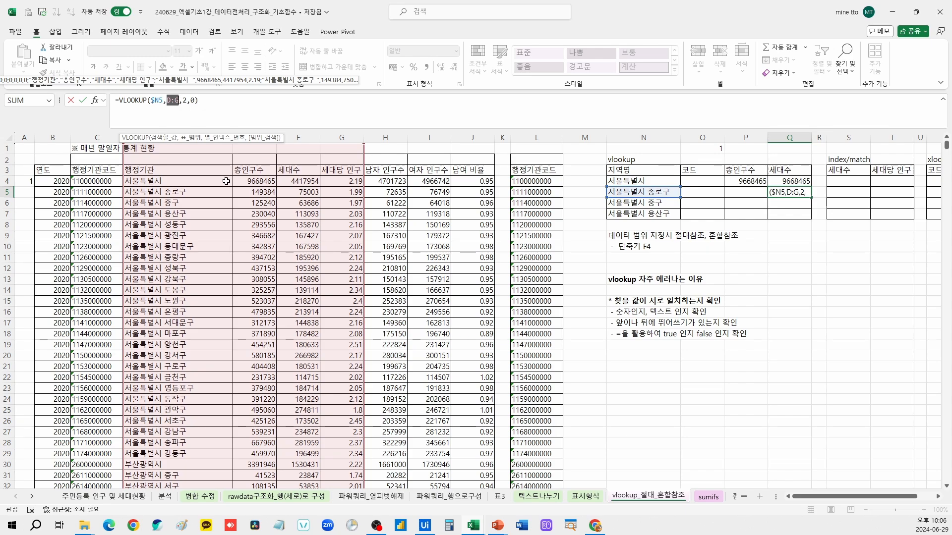
key("F4")
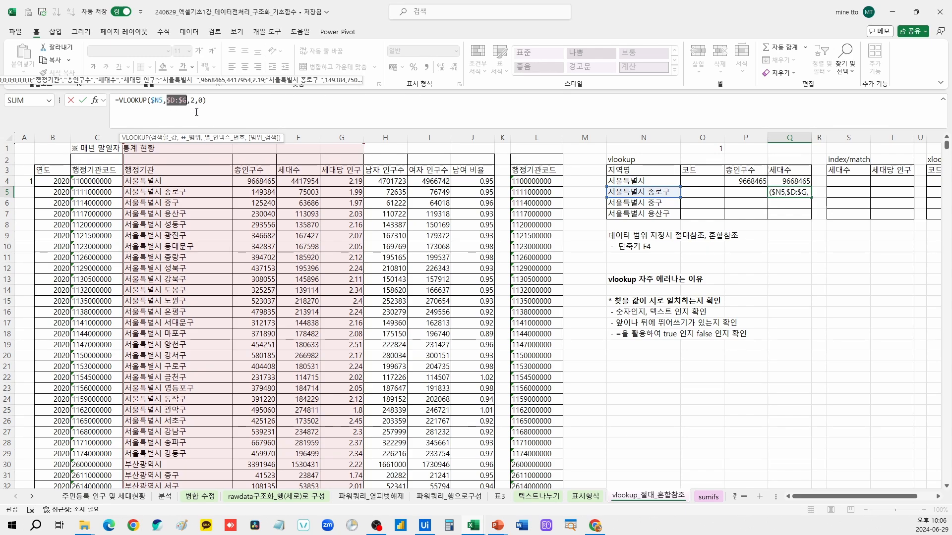
key("Up")
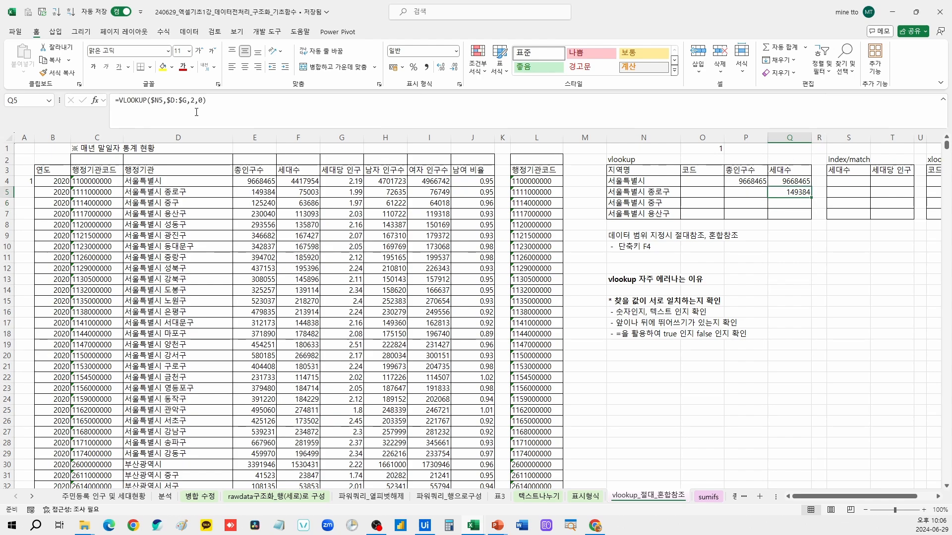
Fill the Q5 formula down to Q7, check Q6's arguments and compare the region names in D6 and N6
left_click_drag(812, 199, 809, 218)
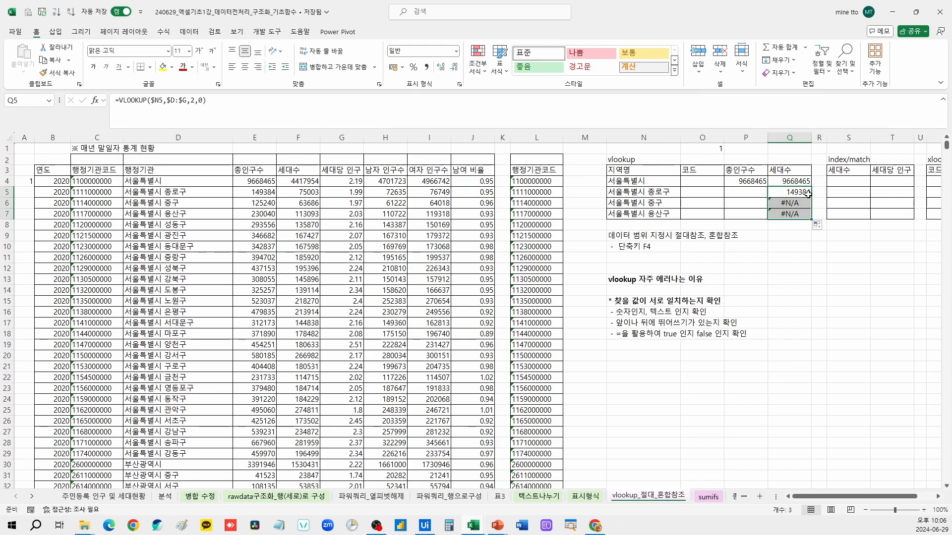
left_click(804, 203)
double_click(804, 202)
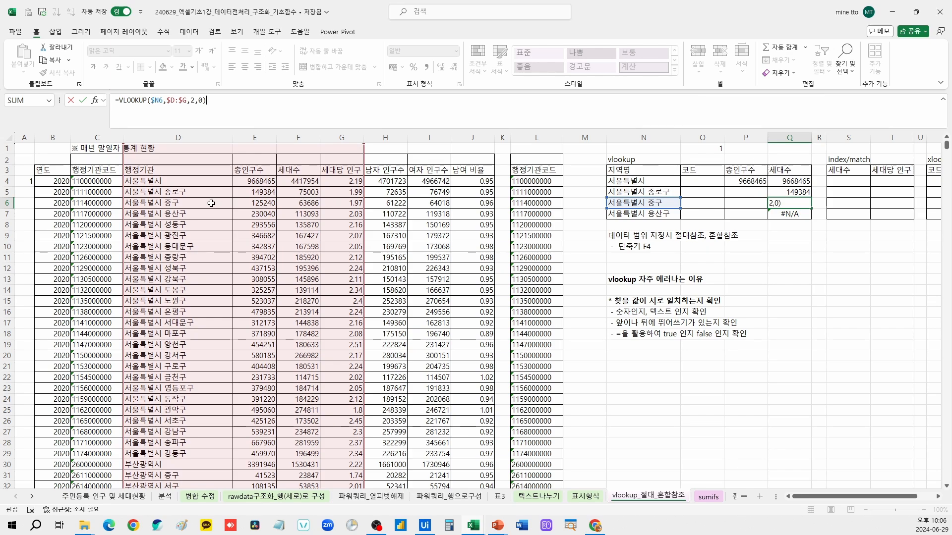
left_click(195, 205)
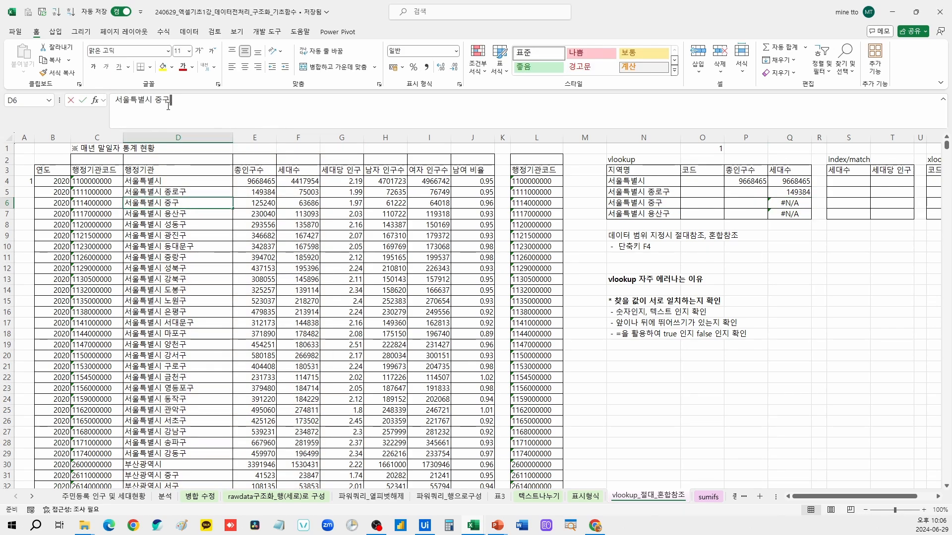
left_click(643, 202)
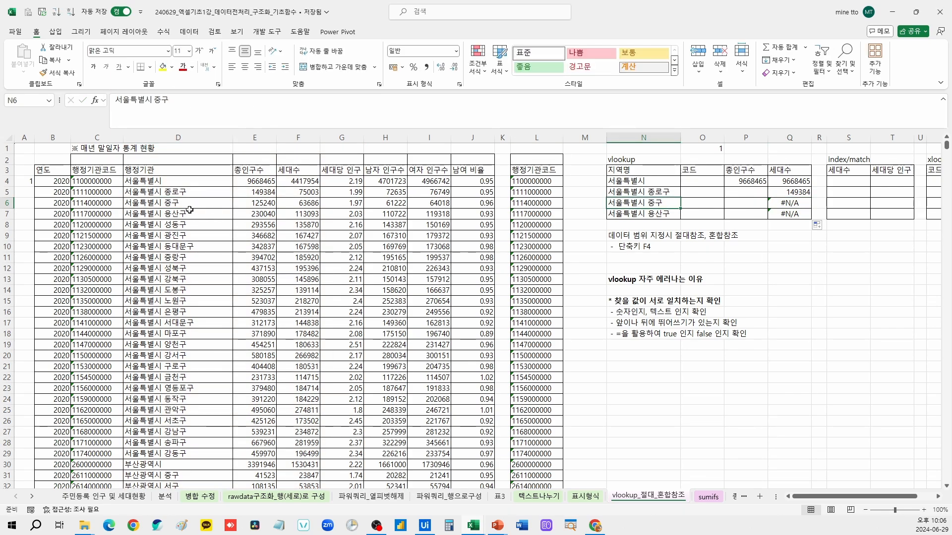
Copy the region names in D4:D7 and paste them as values into N4:N7
left_click_drag(191, 181, 195, 212)
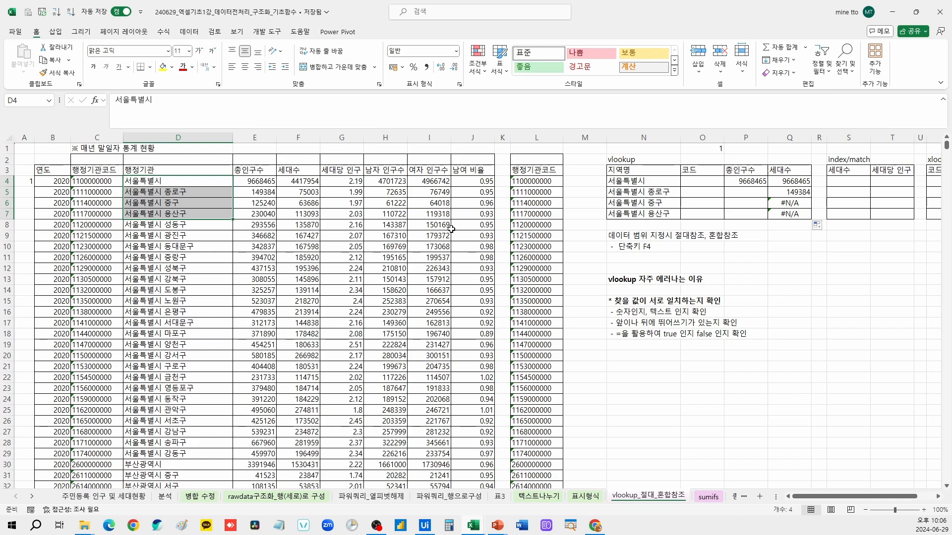
key("ctrl+c")
left_click(657, 184)
key("ctrl+alt+v")
key("v")
key("Return")
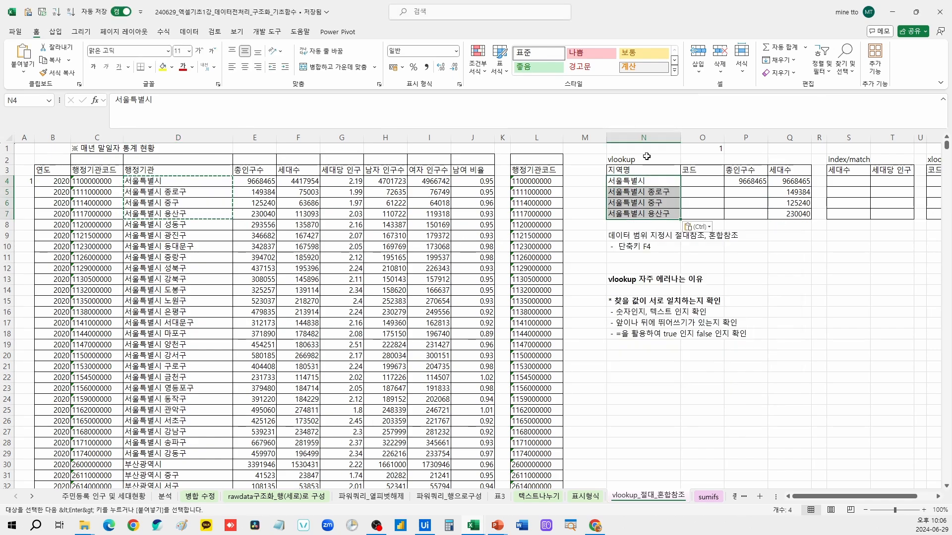
Fill the Q5:Q7 formulas across into P5:P7 and check the references in P4's VLOOKUP
left_click_drag(789, 191, 739, 216)
left_click(751, 181)
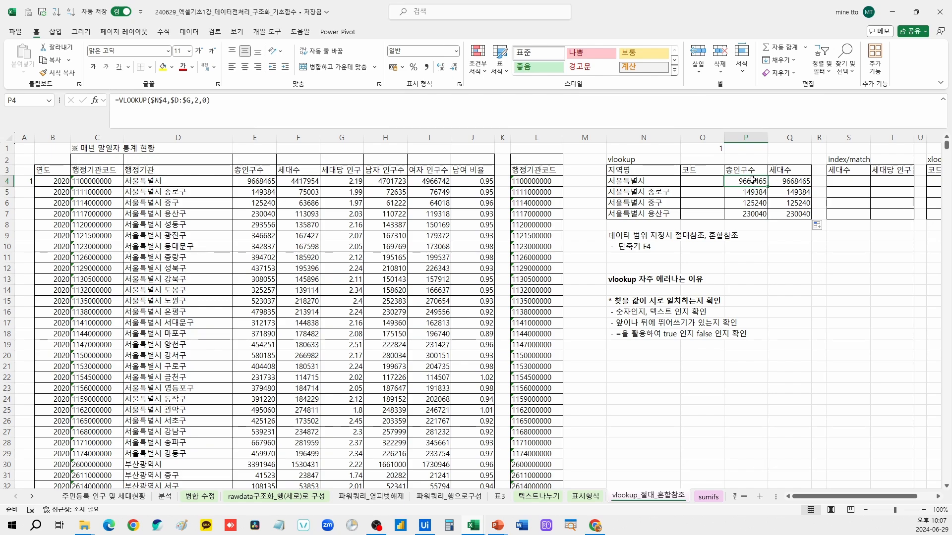
left_click(790, 182)
left_click(757, 180)
left_click_drag(796, 182, 796, 210)
left_click(758, 181)
double_click(751, 182)
key("Escape")
key("F2")
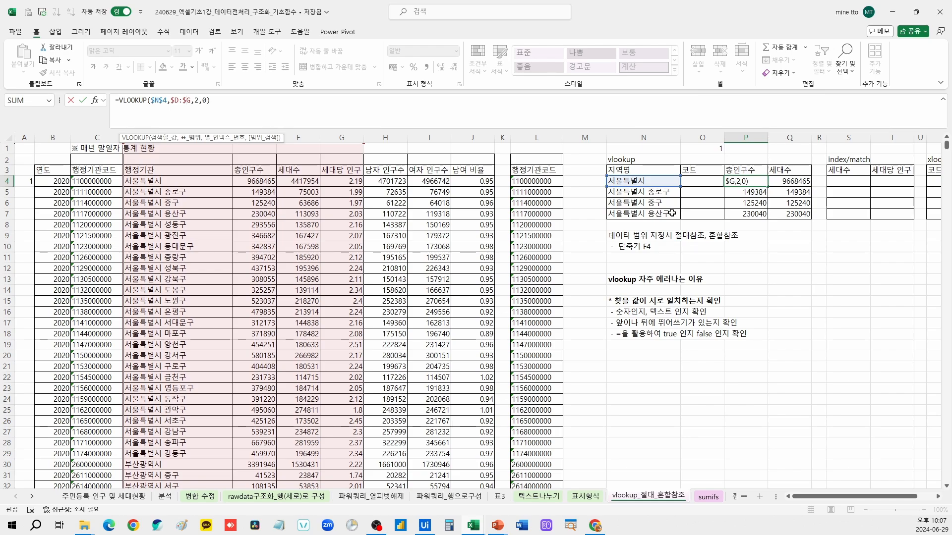
key("Escape")
Fill the P4 formula across into Q4 and set Q4's column index to 3
left_click_drag(768, 187, 794, 184)
left_click(792, 183)
left_click(197, 101)
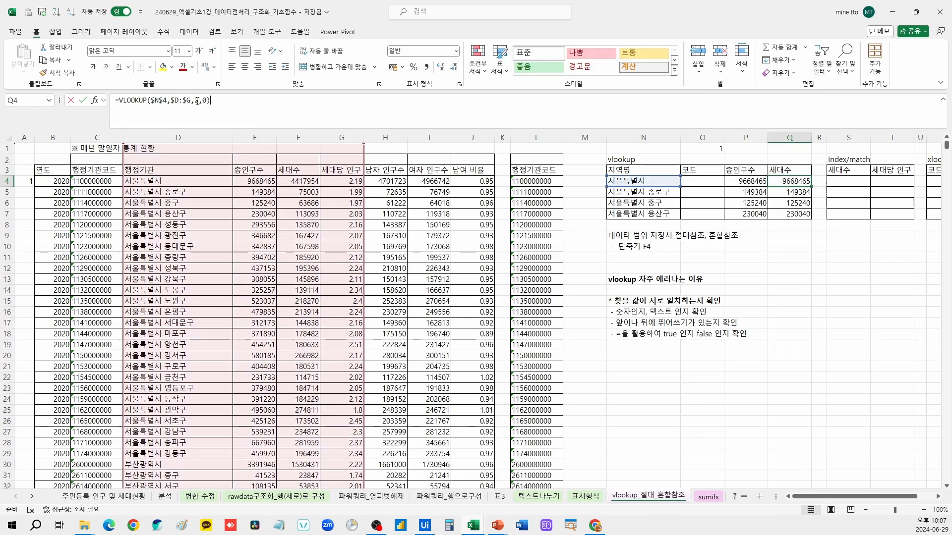
key("BackSpace")
type("3")
key("Return")
key("Up")
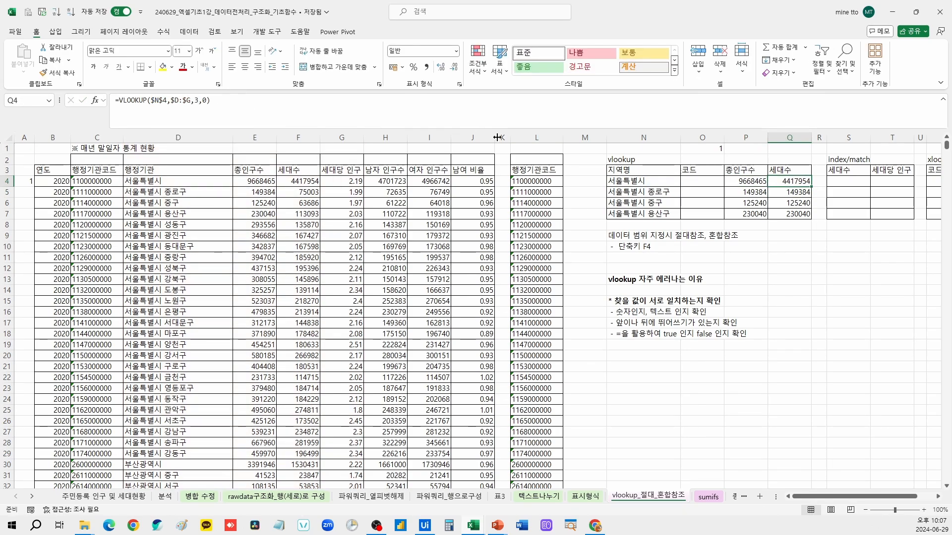
Fill the P4:Q4 formulas down to row 7 and inspect the lookup references in P4 and P5
left_click(744, 182)
key("shift+Down")
key("shift+Down")
key("shift+Down")
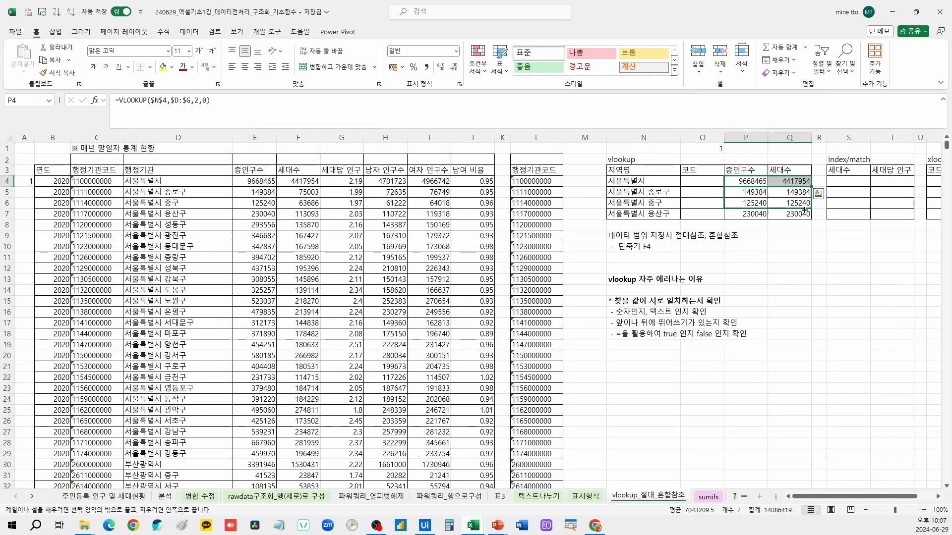
key("shift+Right")
key("ctrl+d")
left_click(746, 184)
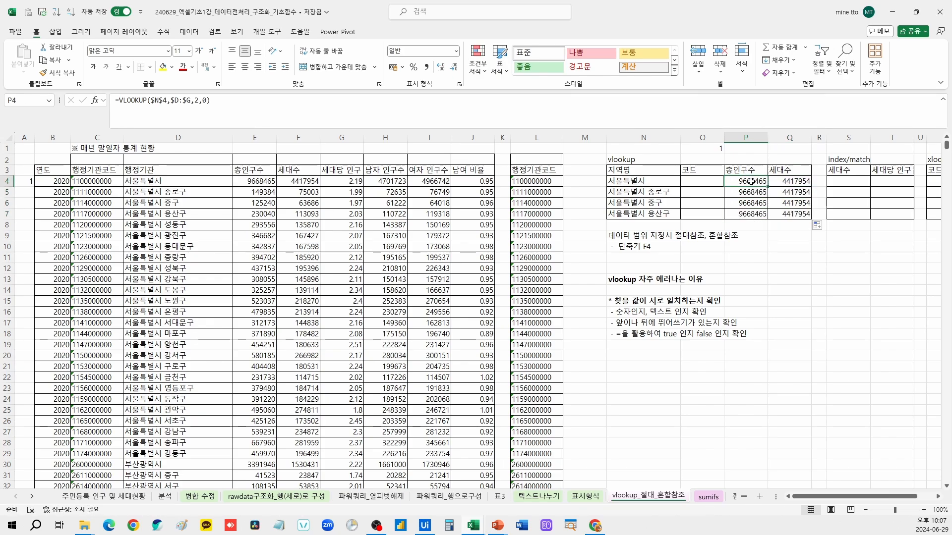
left_click(289, 120)
key("Escape")
left_click(758, 192)
left_click(331, 118)
key("Escape")
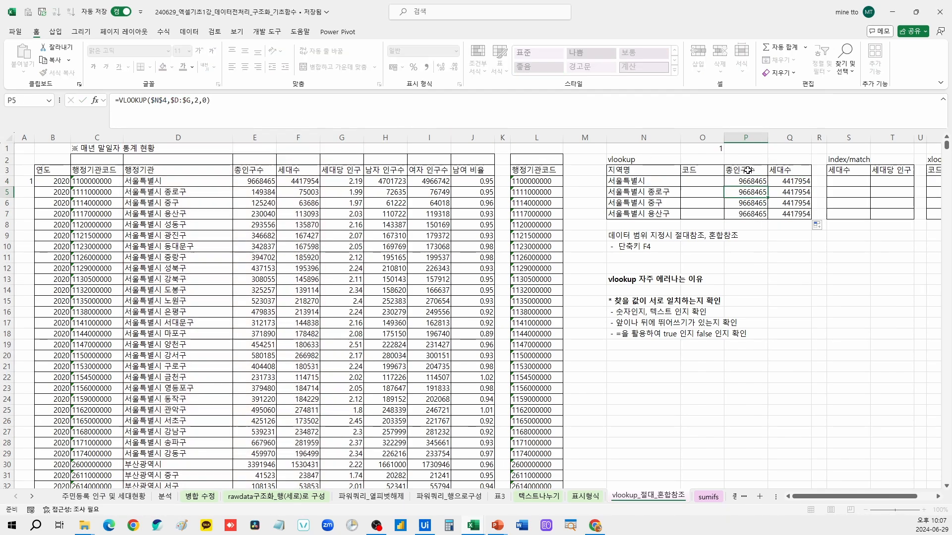
Change the lookup value in P4's VLOOKUP to the mixed reference $N4
left_click(747, 181)
left_click(159, 101)
key("F4")
key("F4")
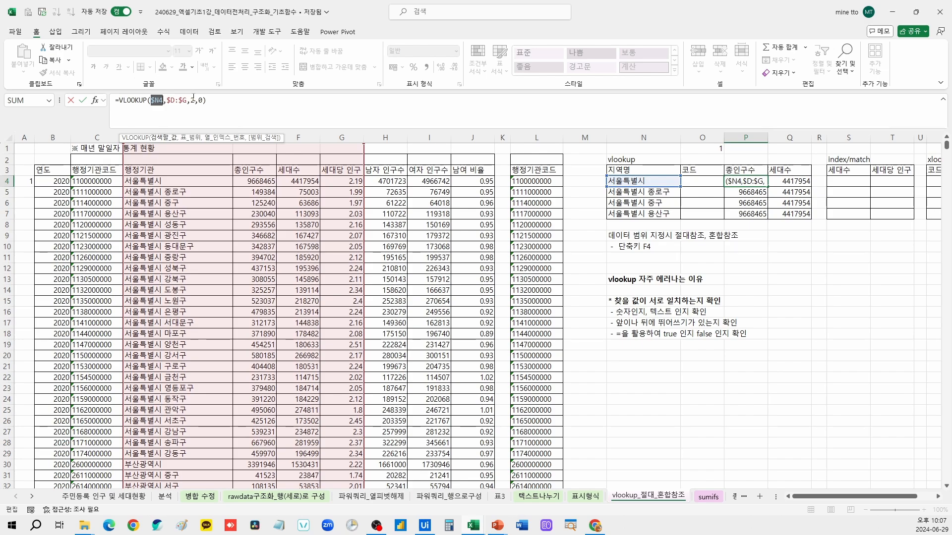
key("Return")
key("Up")
Copy the P4 formula into Q4 and set its column index to 3, giving =VLOOKUP($N4,$D:$G,3,0)
key("ctrl+c")
key("Right")
key("ctrl+v")
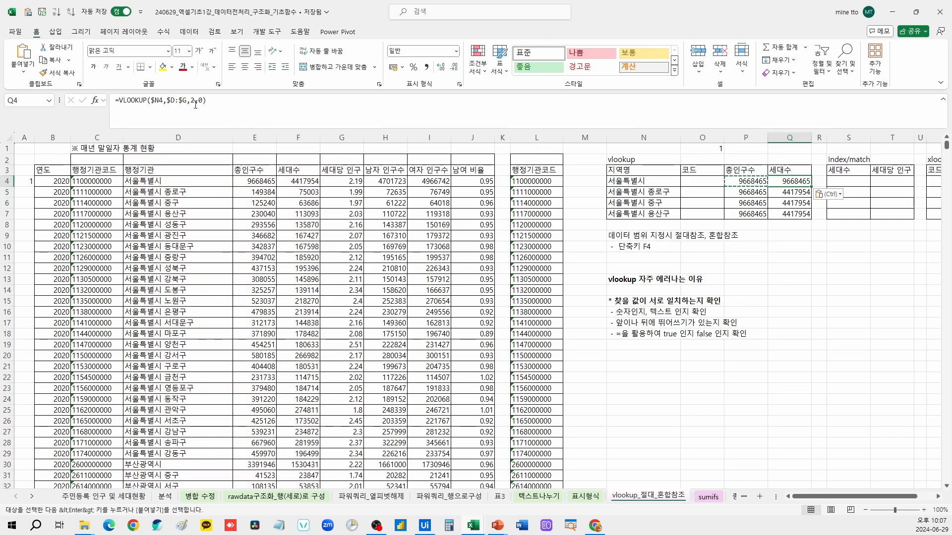
left_click(196, 103)
key("BackSpace")
type("3")
key("Return")
key("Up")
Copy the P4:Q4 formulas down through row 7 of the vlookup table
key("Left")
key("shift+Right")
key("ctrl+c")
key("ctrl+shift+Down")
key("Return")
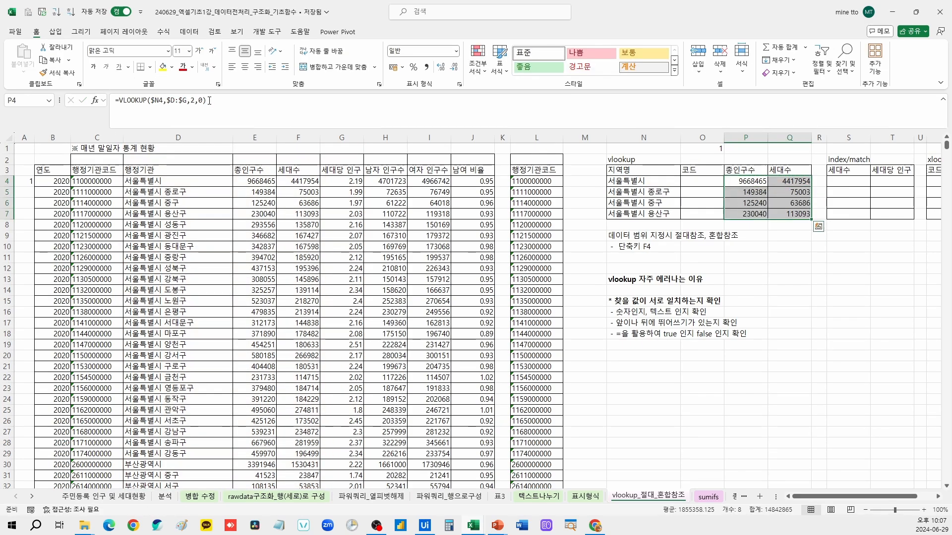
key("Up")
key("Down")
Number the source columns above the headers by entering 2 through 7 in E1:J1
left_click(261, 149)
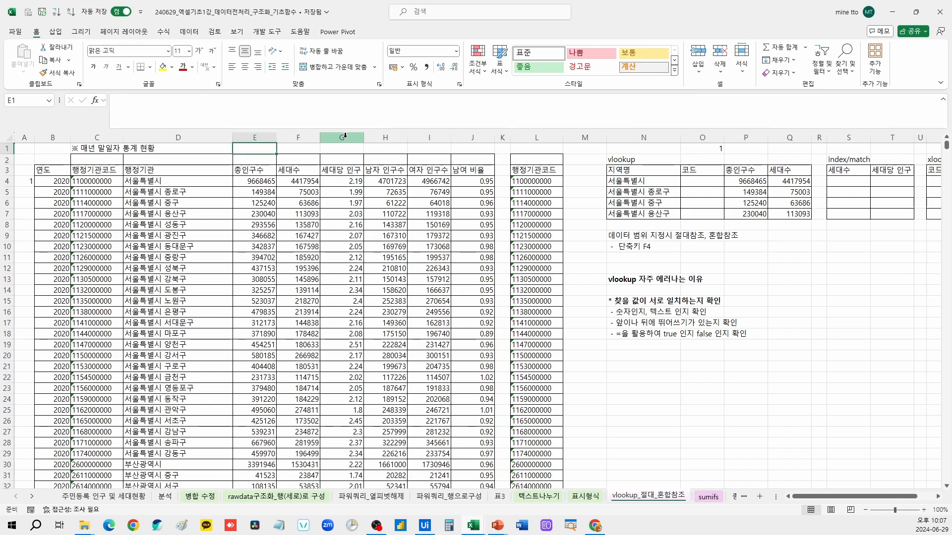
type("2\t3\t4\t5\t6\t7")
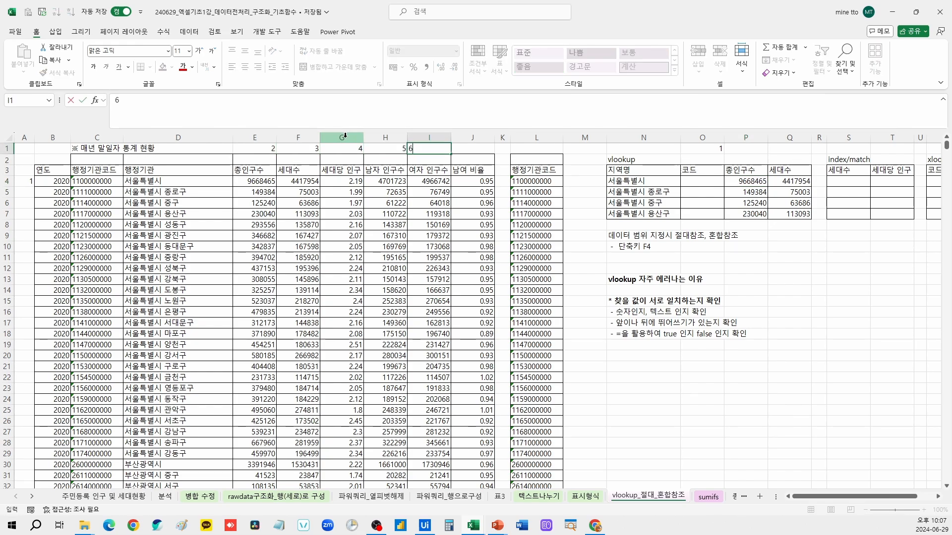
key("Right")
Enter the column index numbers 2 in P2 and 3 in Q2 above the vlookup table headers
key("Right")
key("Right")
key("Right")
key("Down")
key("Right")
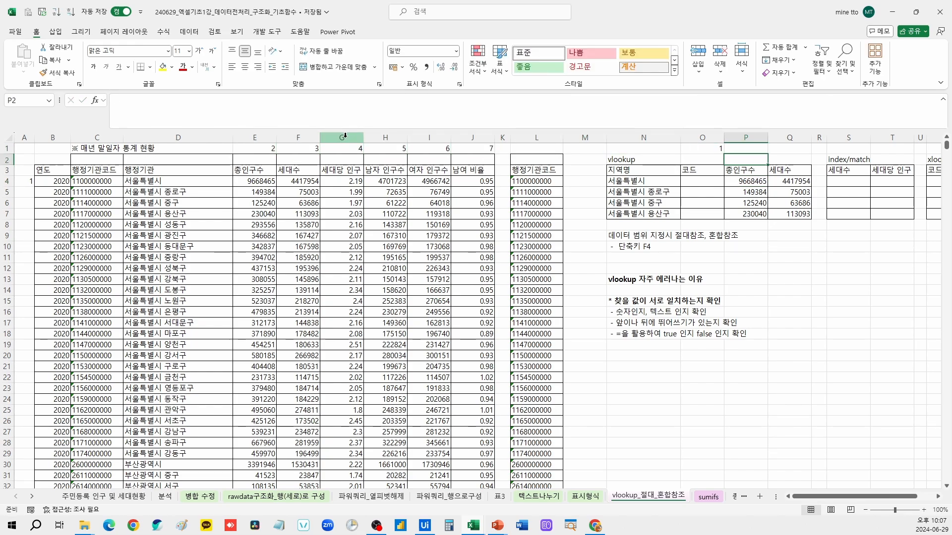
type("2")
key("Tab")
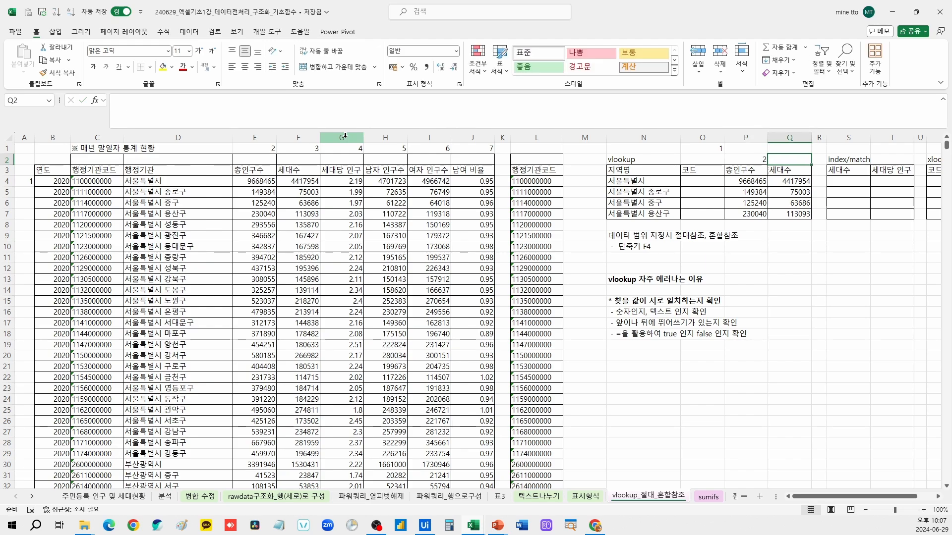
type("3")
key("Tab")
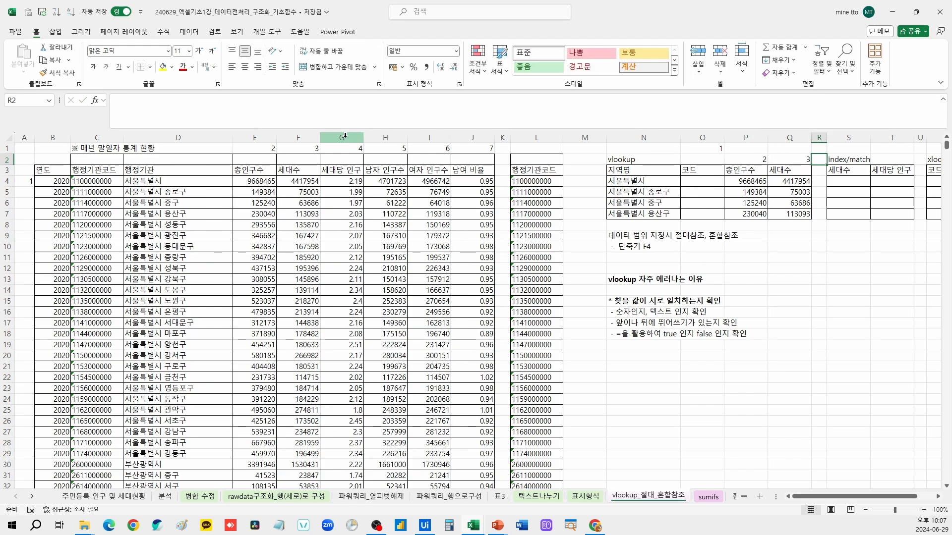
Replace the column index in P4 with the mixed reference P$2, giving =VLOOKUP($N4,$D:$G,P$2,0)
left_click(751, 180)
left_click(195, 102)
key("BackSpace")
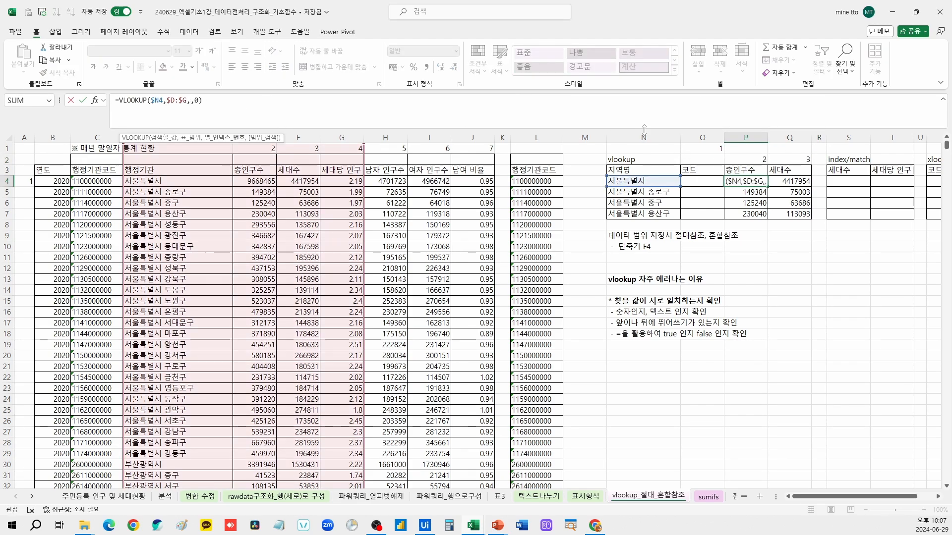
left_click(756, 160)
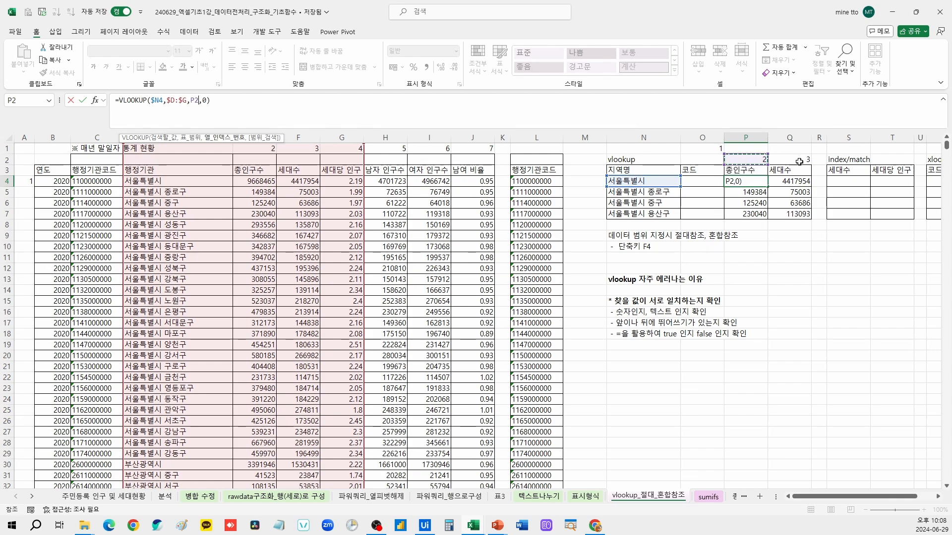
key("F4")
key("ctrl+Return")
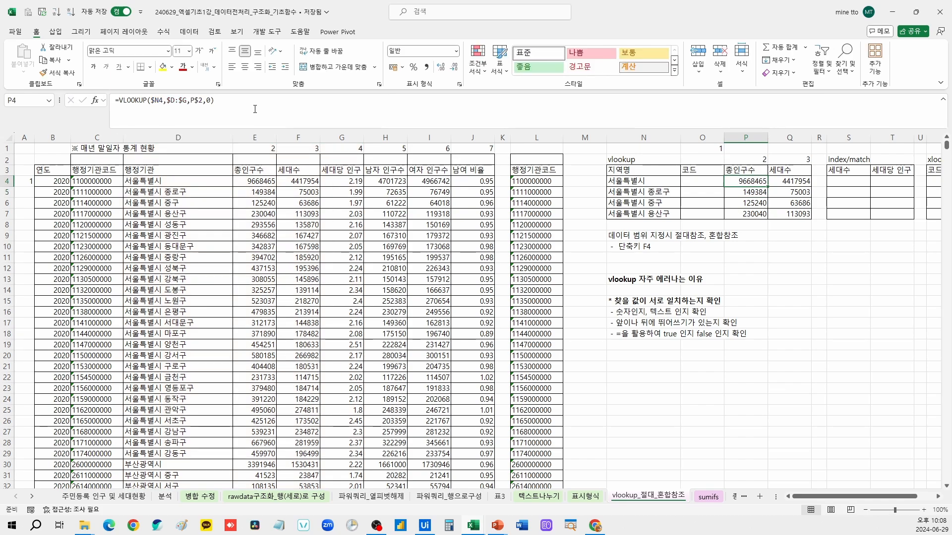
Copy the P4 formula across the vlookup table range P4:Q7
key("ctrl+c")
key("Right")
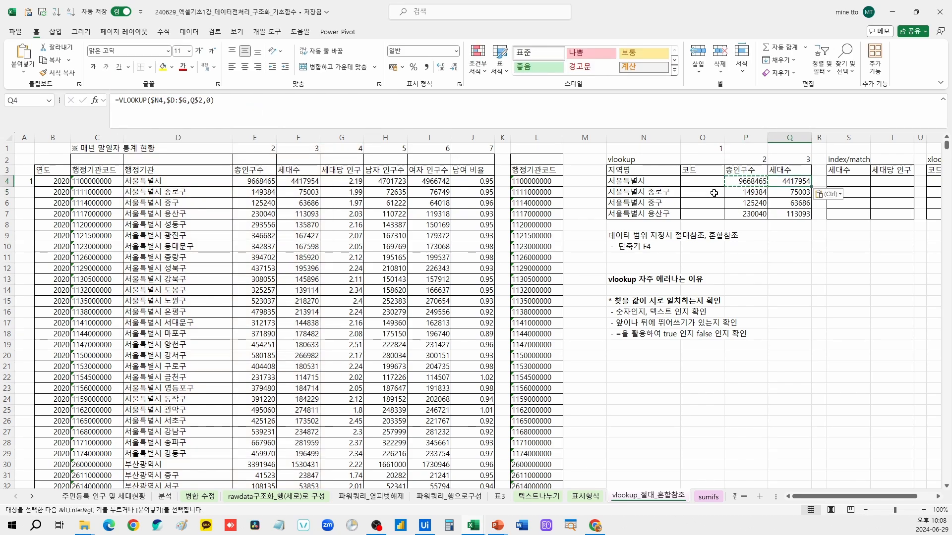
left_click_drag(746, 182, 812, 220)
key("ctrl+v")
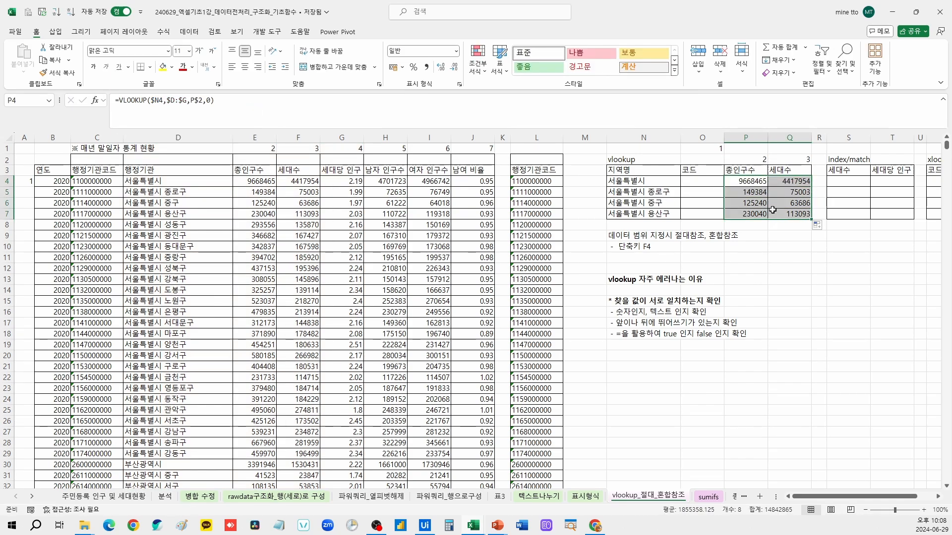
left_click(775, 213)
left_click(752, 180)
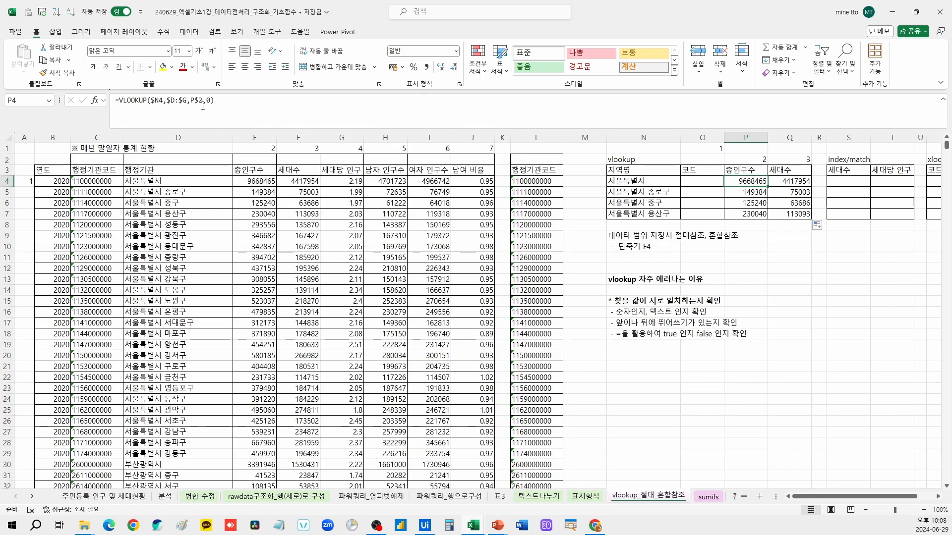
Replace the cell-referenced column indexes with the fixed numbers 2 in P4 and 3 in Q4
double_click(752, 179)
key("Return")
key("Up")
key("Right")
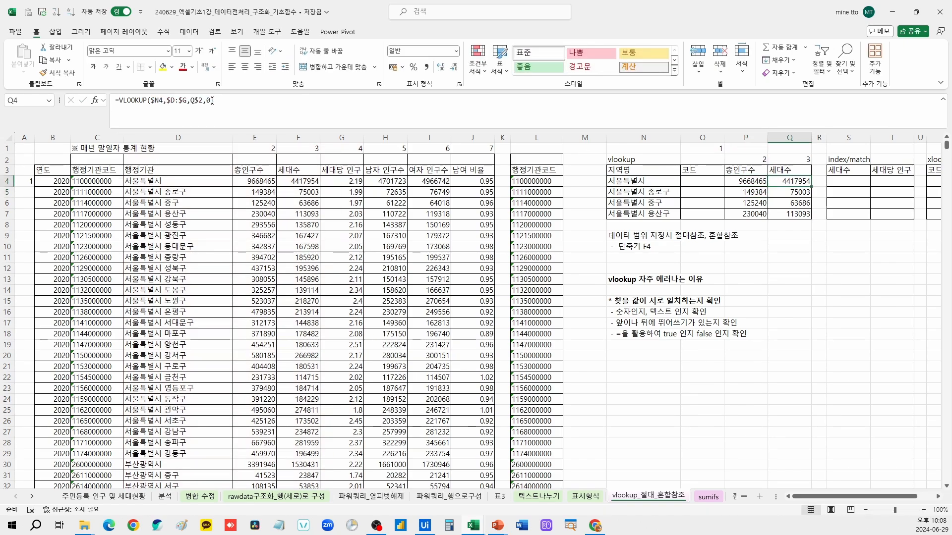
left_click(191, 101)
key("Delete")
key("Delete")
key("Delete")
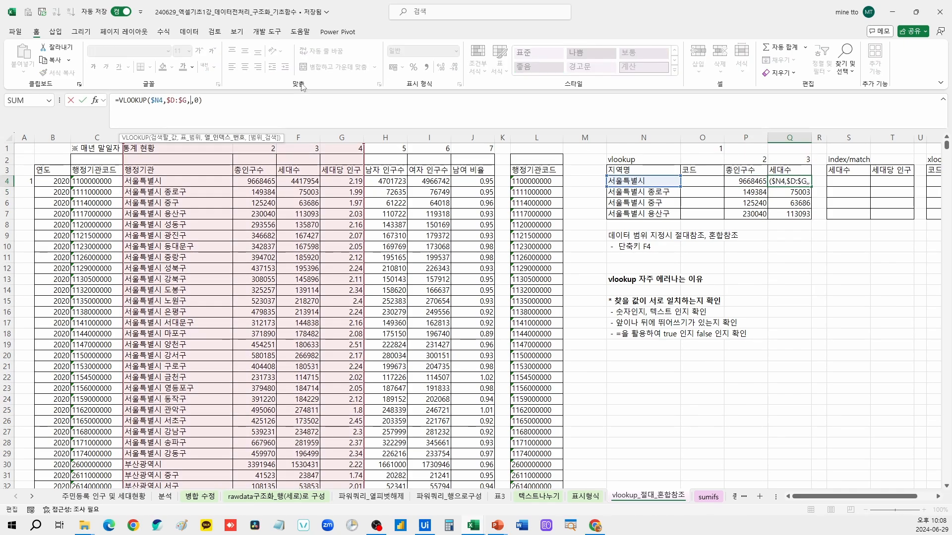
type("3")
key("Return")
key("Up")
Restore the mixed reference P$2 as the column index of the P4 formula in place of the fixed number
left_click(269, 151)
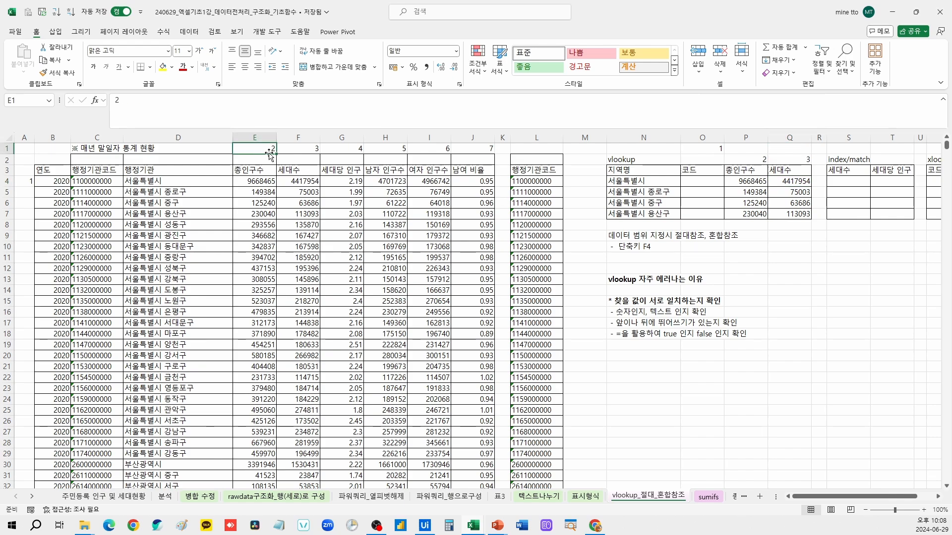
left_click(752, 160)
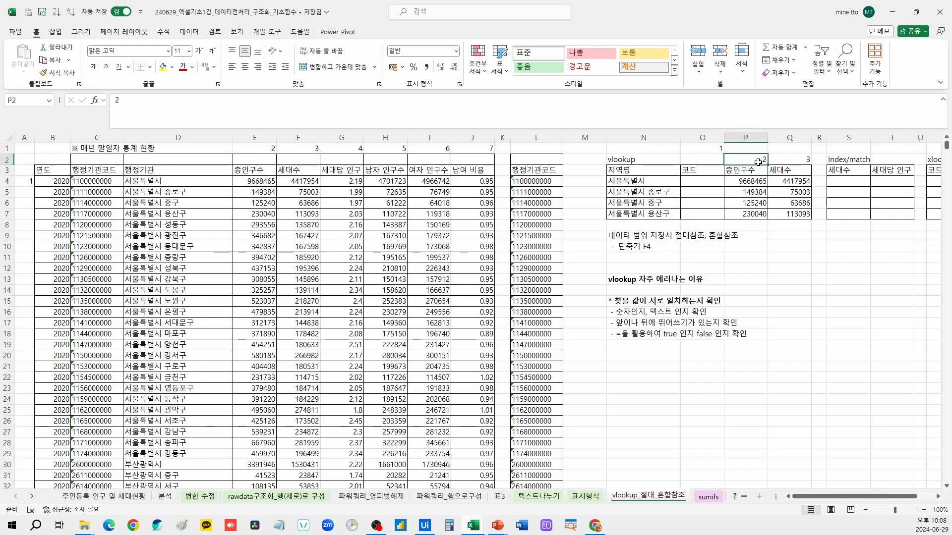
left_click(756, 181)
left_click(191, 101)
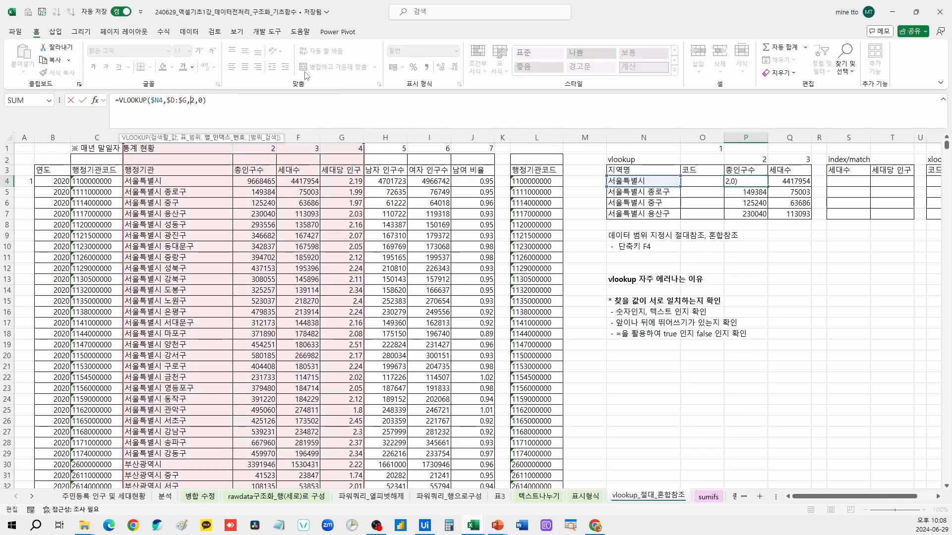
key("Delete")
left_click(745, 159)
key("F4")
key("F4")
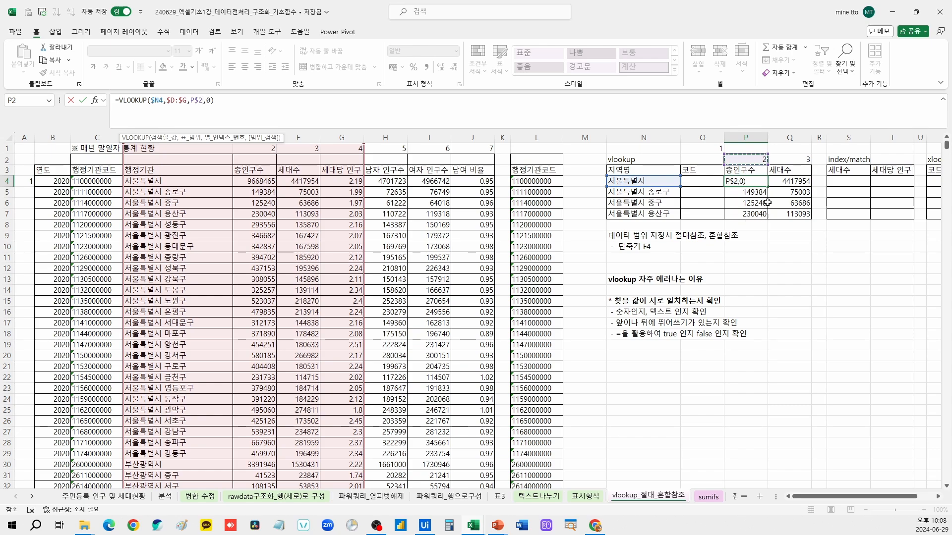
key("Return")
Fill the restored P4 formula across to column Q and down through row 7
left_click(747, 182)
left_click_drag(762, 188, 811, 218)
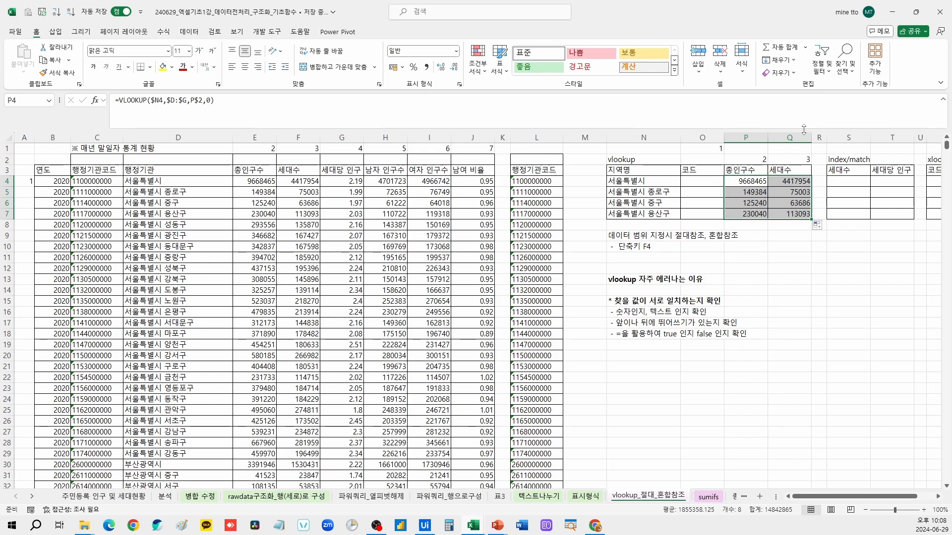
left_click_drag(745, 171, 782, 172)
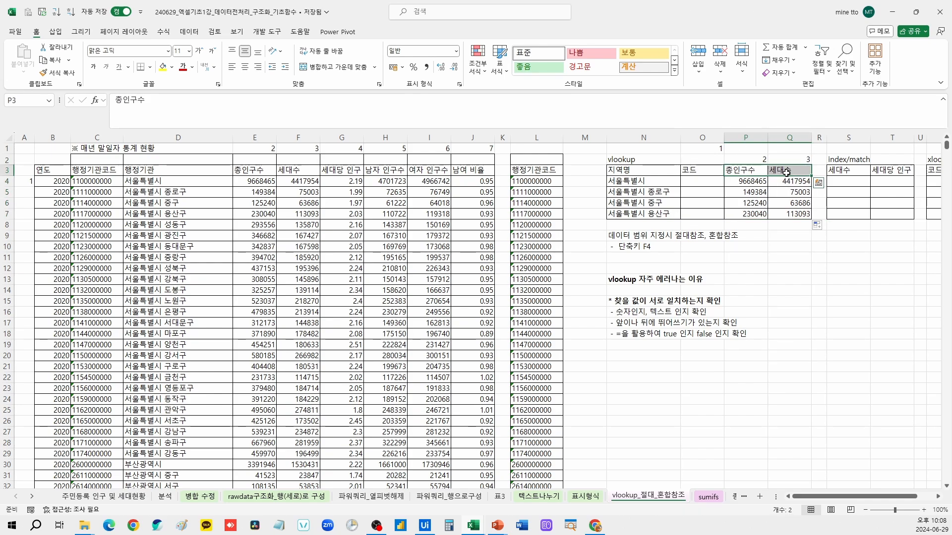
Start a VLOOKUP formula in O4 under the 코드 header with N4 as the lookup value
left_click(707, 184)
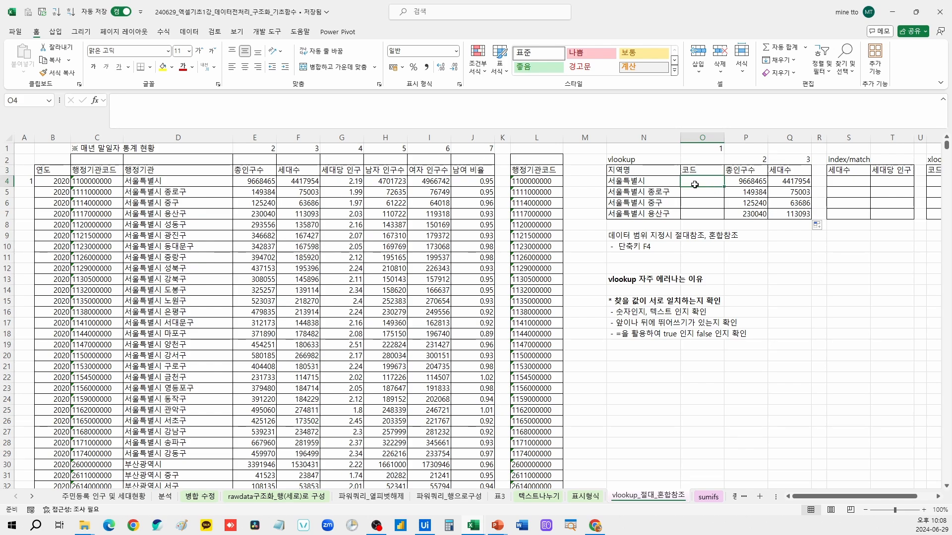
type("=")
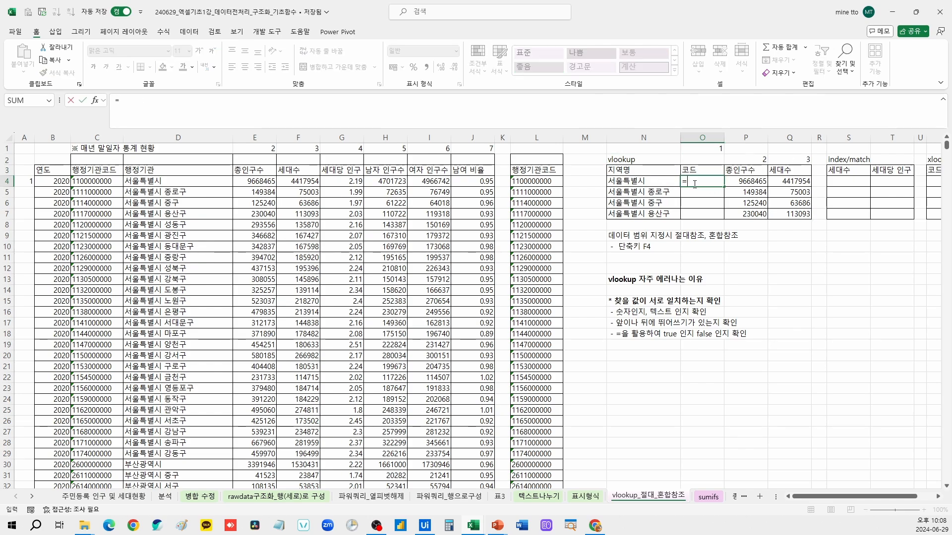
type("v1ookup(")
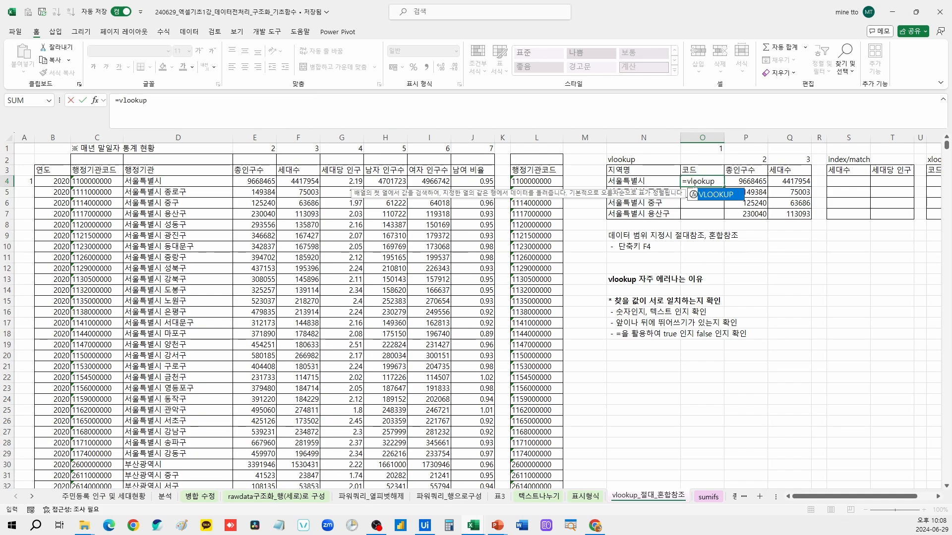
left_click(656, 180)
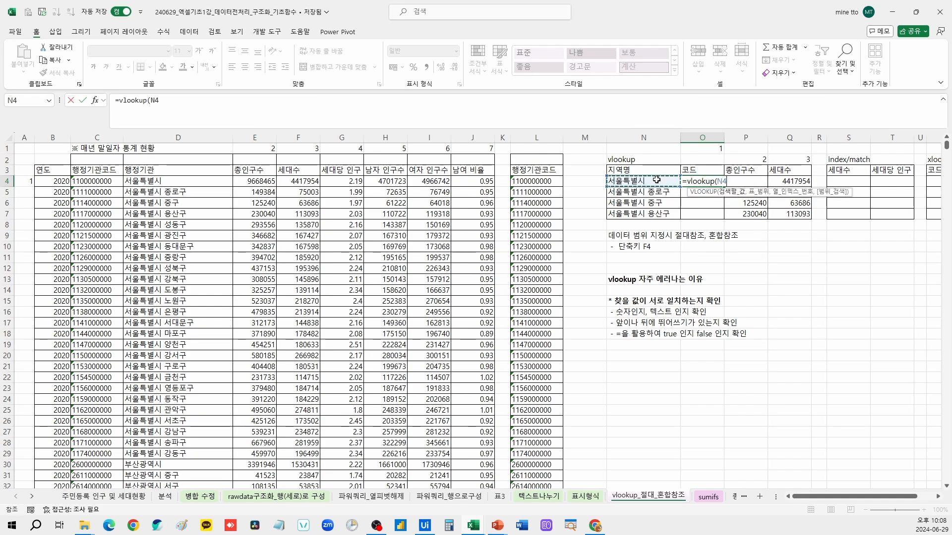
type(",")
left_click_drag(178, 137, 337, 143)
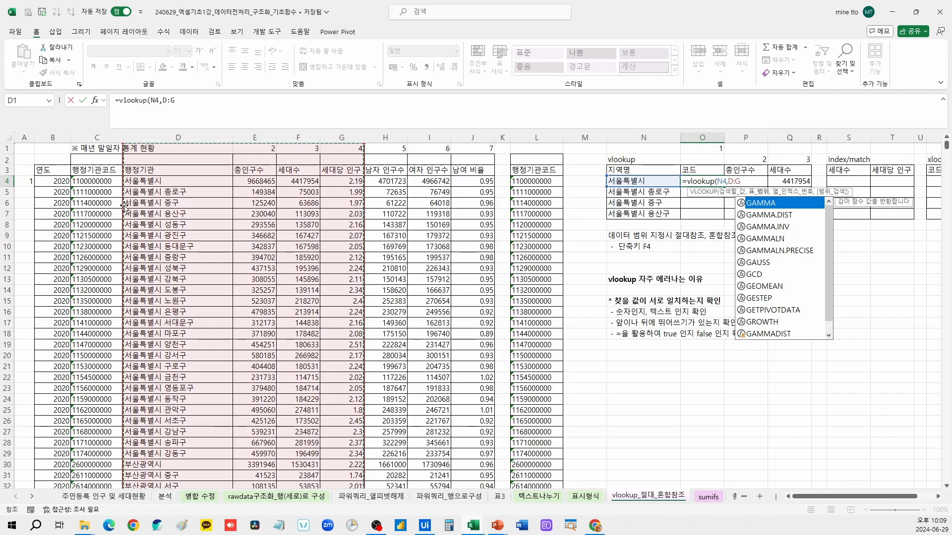
key("Escape")
key("Escape")
Move the 행정기관 column (D) in front of the 행정기관코드 column (C) by inserting the cut cells
left_click(187, 136)
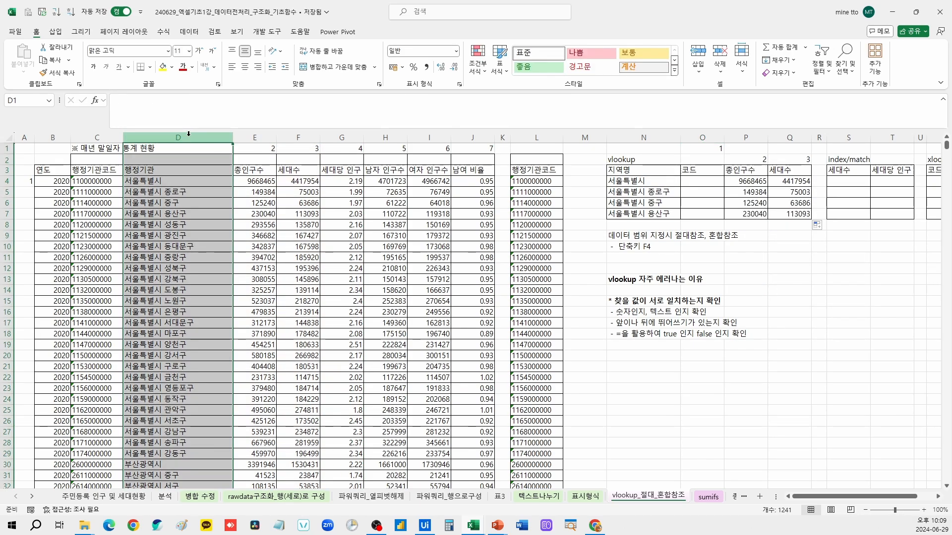
key("ctrl+x")
right_click(75, 137)
left_click(149, 237)
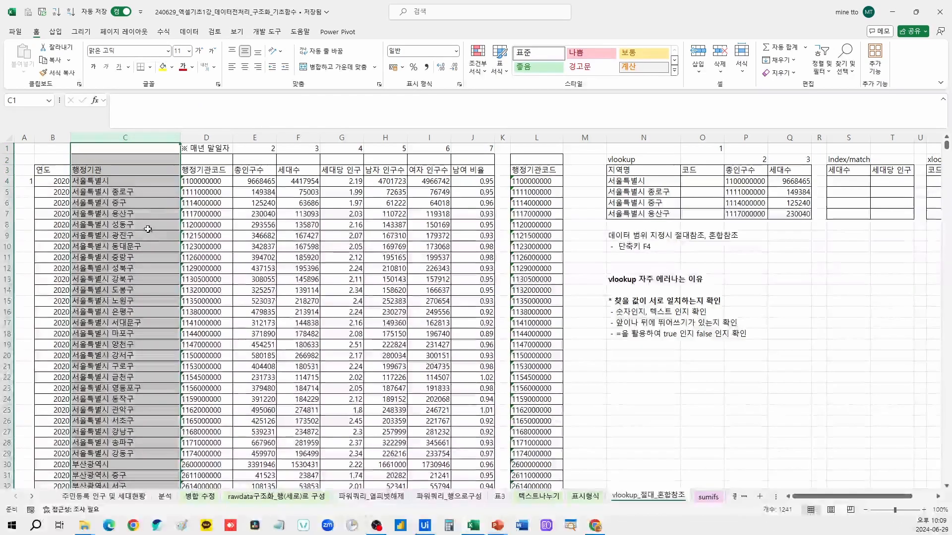
left_click(203, 183)
left_click(127, 190)
left_click(214, 172)
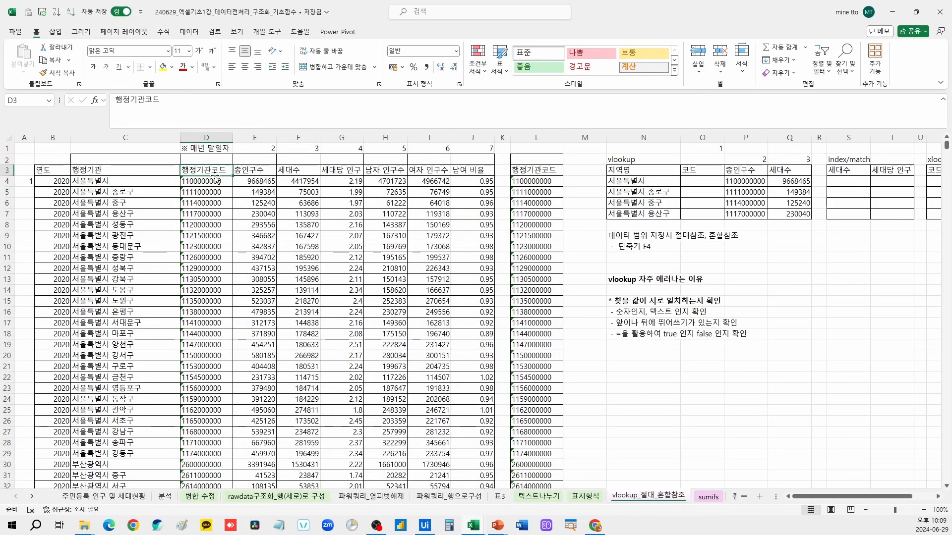
left_click(124, 183)
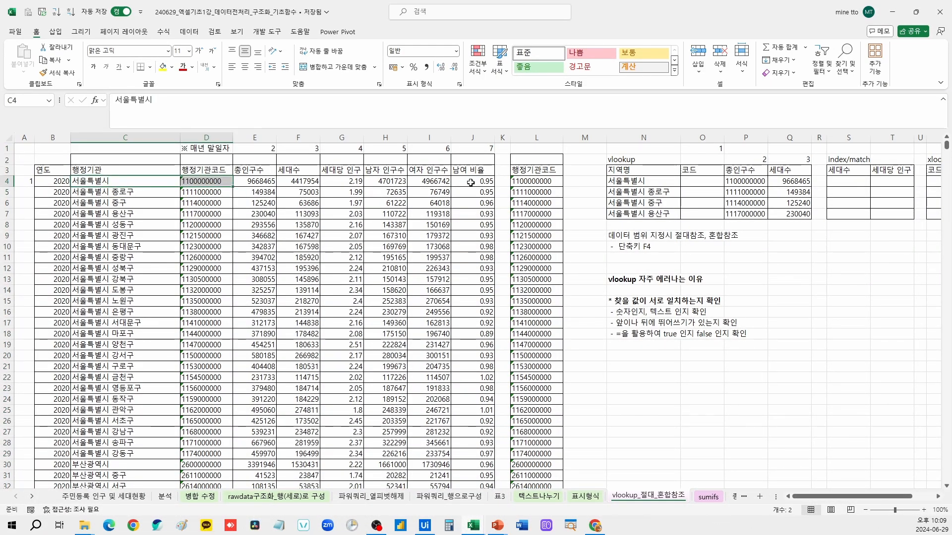
Enter =VLOOKUP(N4,$C:$D,2,0) in cell O4 to look up the 행정기관코드 for the region name
left_click(694, 181)
type("=vlooup")
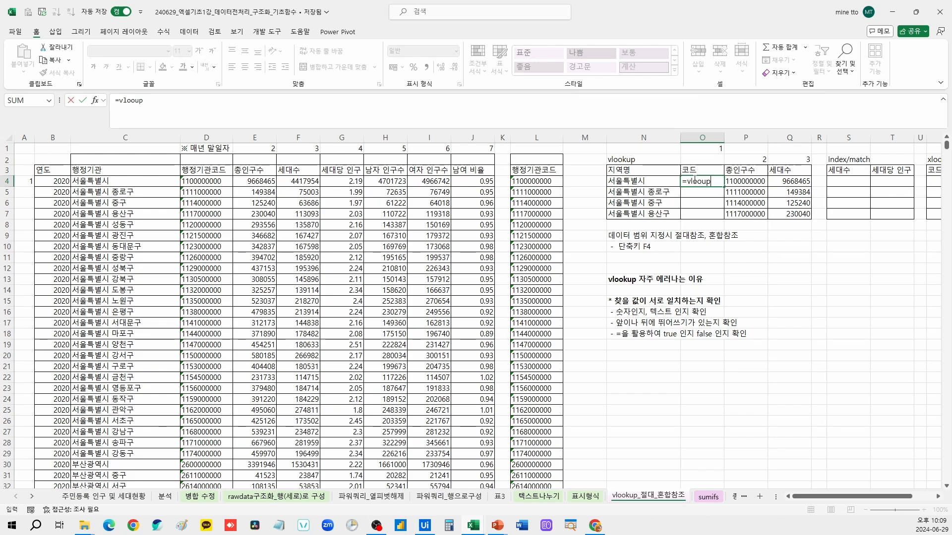
key("BackSpace")
key("BackSpace")
type("kup")
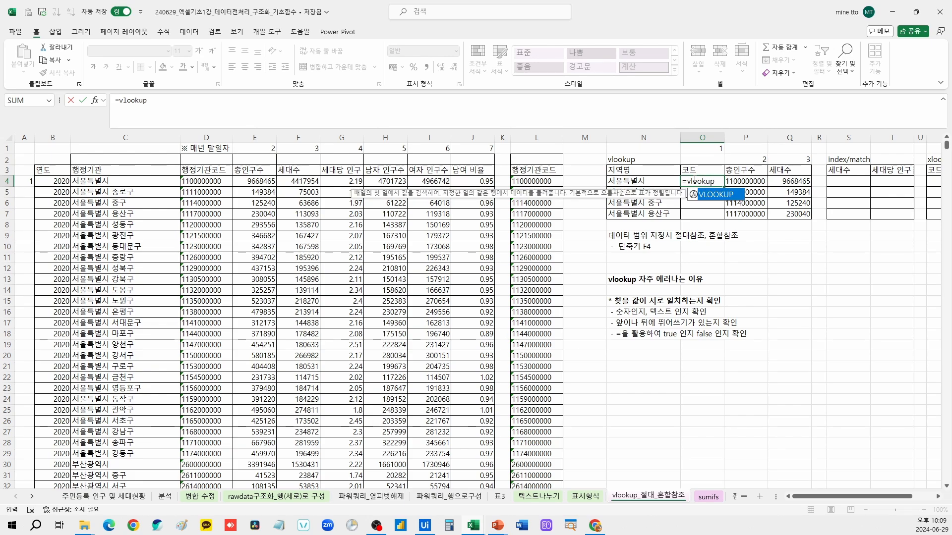
type("(")
left_click(636, 183)
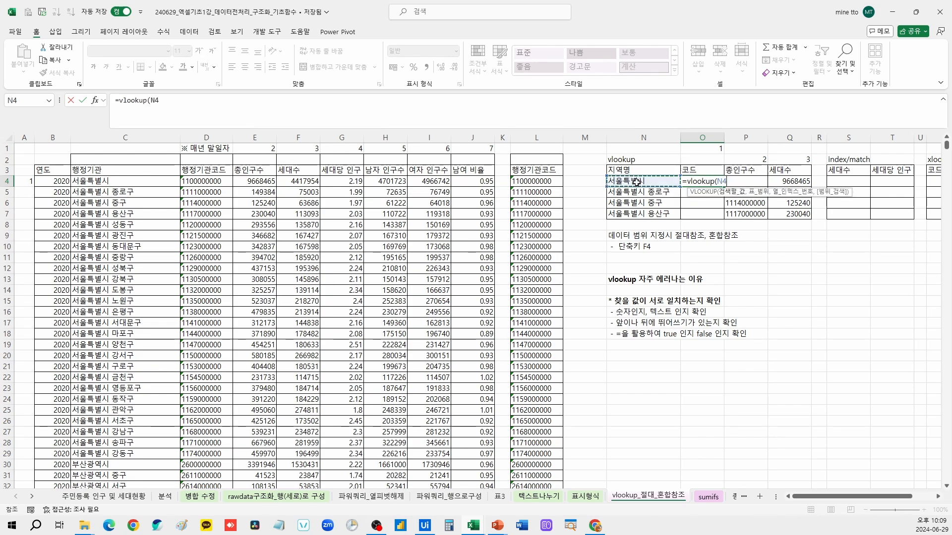
type(",")
left_click_drag(148, 138, 216, 137)
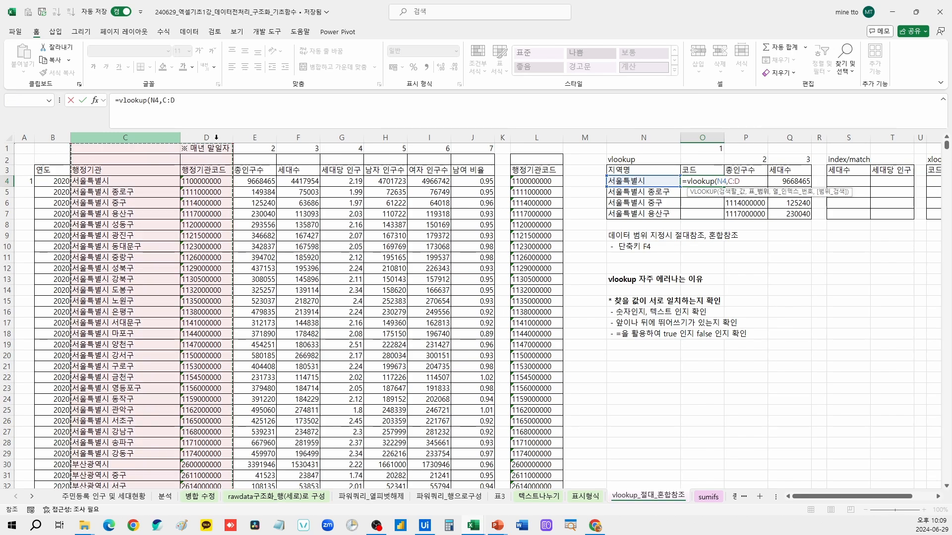
key("F4")
type(",2,0)")
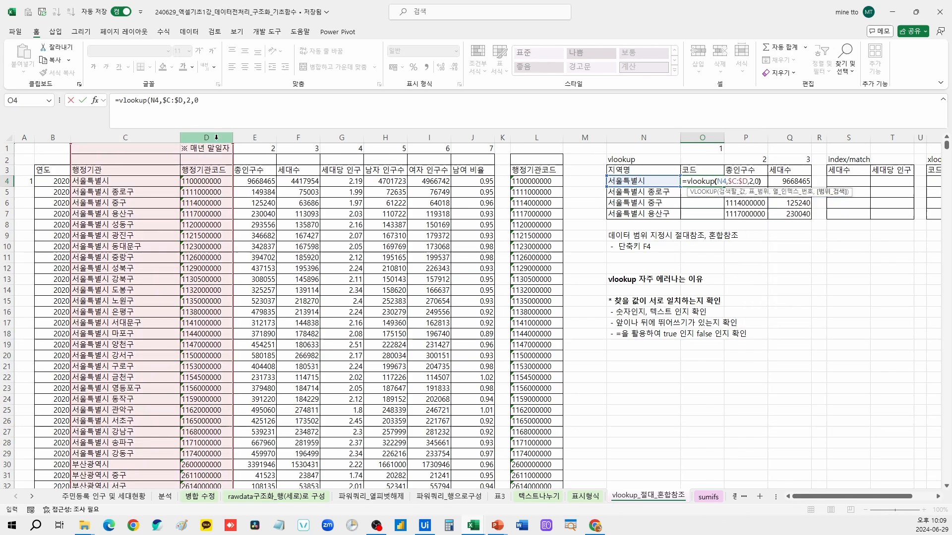
key("ctrl+Return")
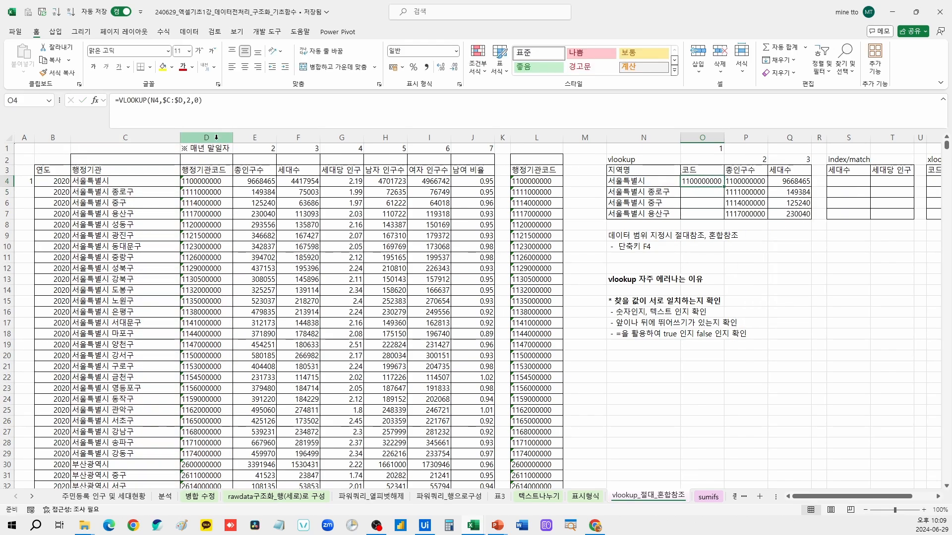
Undo the VLOOKUP entry in O4 and the move of the 행정기관 column
key("ctrl+z")
key("ctrl+z")
key("ctrl+z")
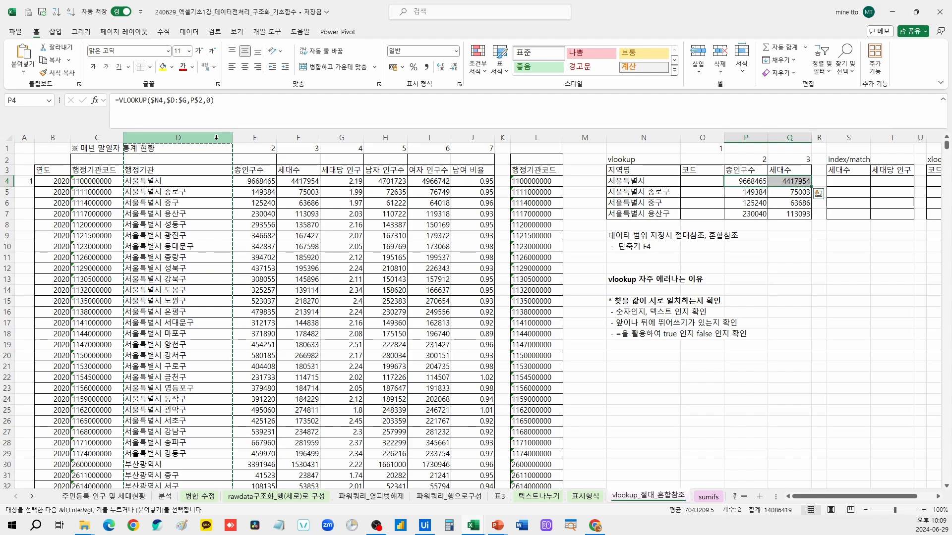
left_click(183, 193)
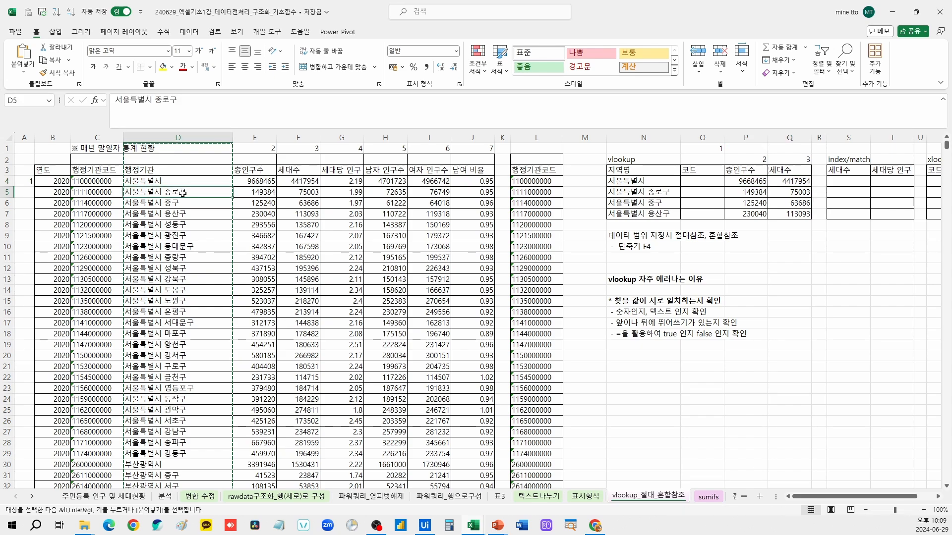
Move the 행정기관 column before the 행정기관코드 column again and select the data from C4 to G14
left_click(178, 137)
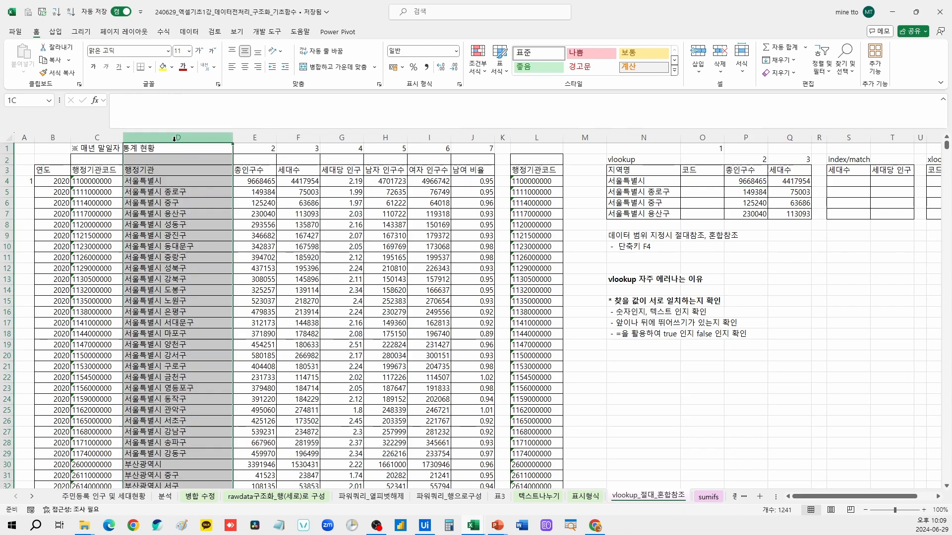
left_click(104, 137)
right_click(103, 135)
left_click(124, 233)
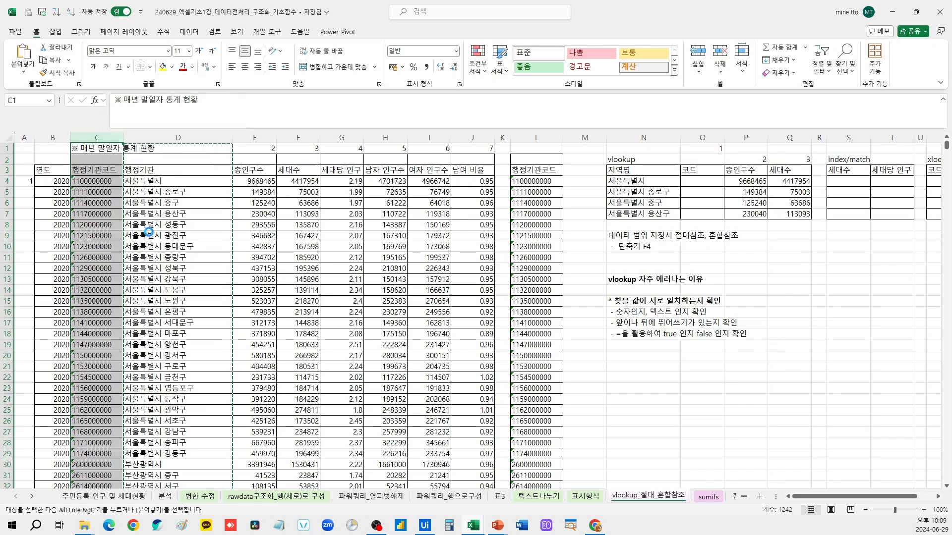
left_click(144, 180)
left_click_drag(143, 180, 332, 289)
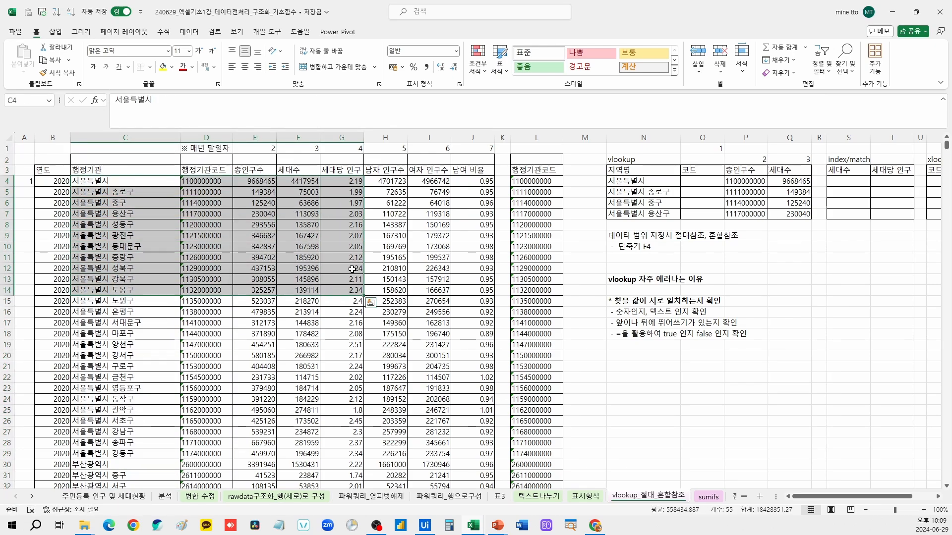
Undo the repeated column move and cancel the pending cut of the 행정기관 column
key("ctrl+z")
left_click(391, 247)
key("Escape")
scroll(424, 243, "right", 4)
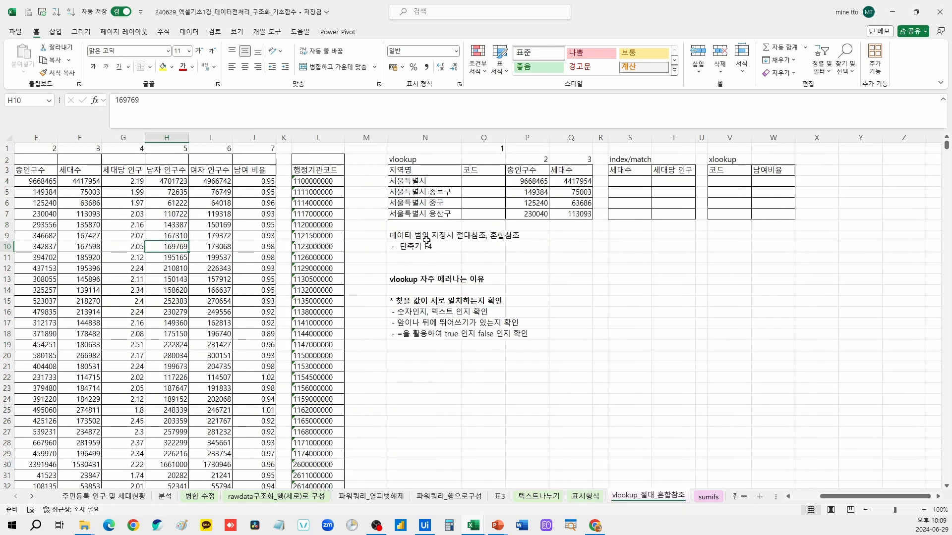
scroll(427, 240, "left", 2)
scroll(426, 240, "left", 1)
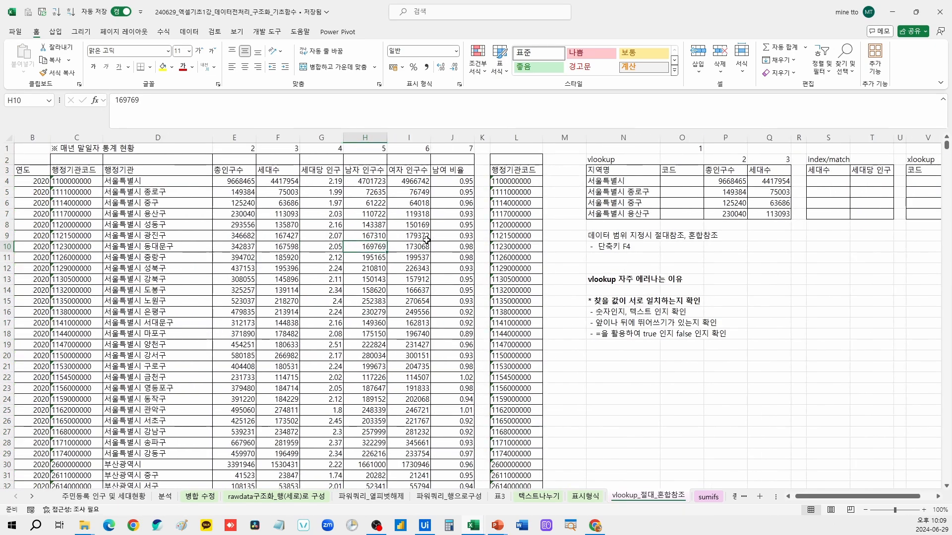
left_click(906, 159)
left_click(910, 180)
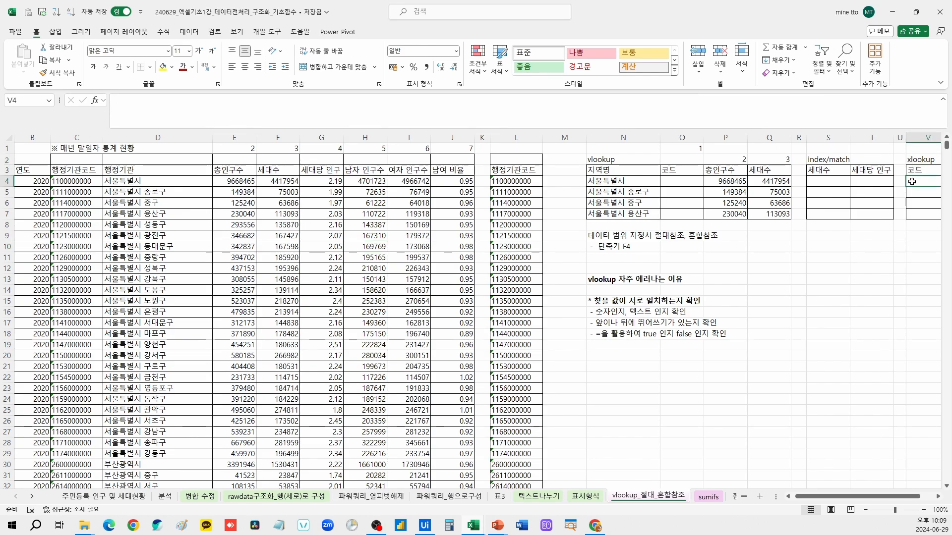
left_click(724, 182)
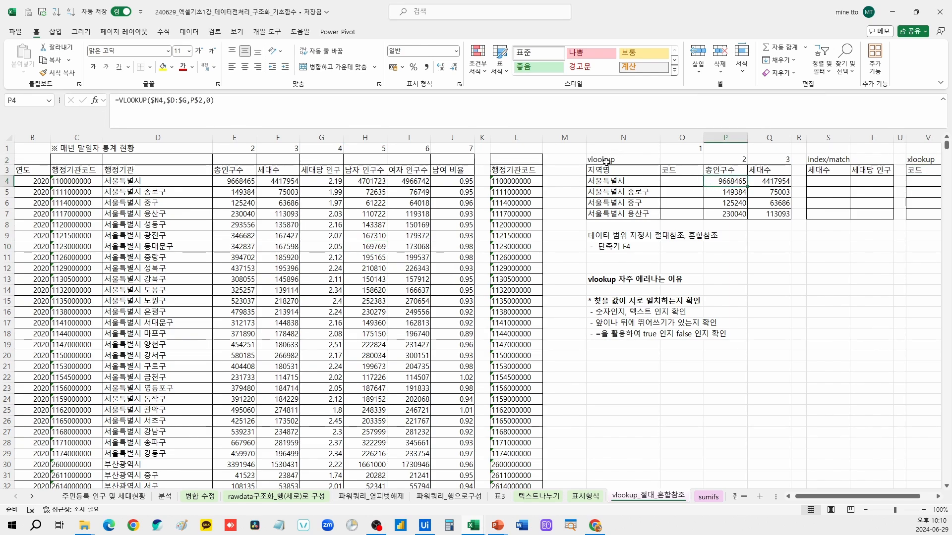
left_click(171, 193)
left_click(162, 181)
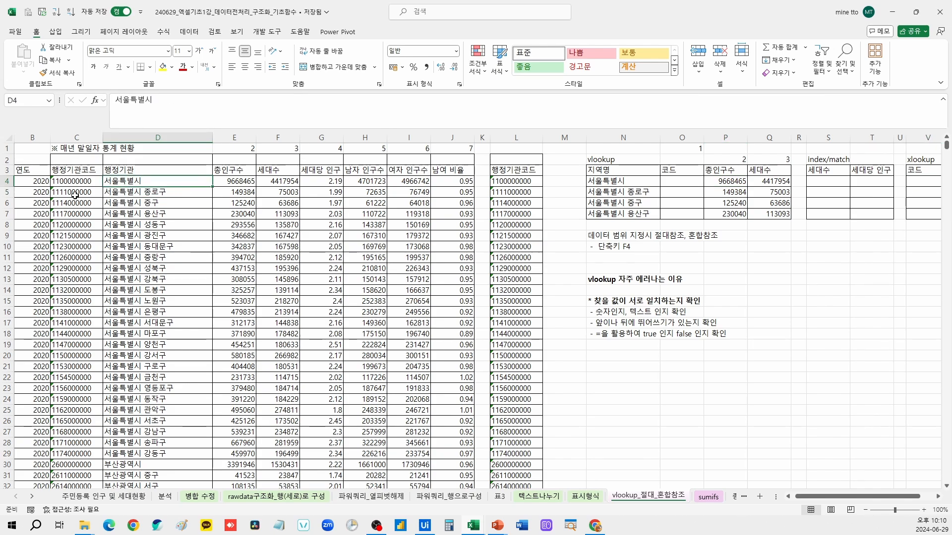
Enter an XLOOKUP in V4 that finds N4 in column D and returns the code from column C: =XLOOKUP(N4,D:D,C:C,)
left_click(921, 180)
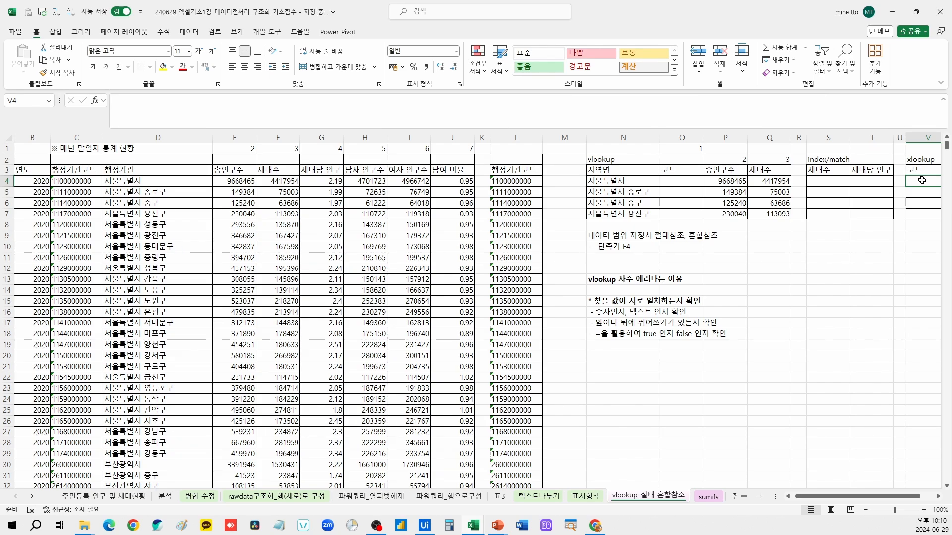
type("=xlookup(")
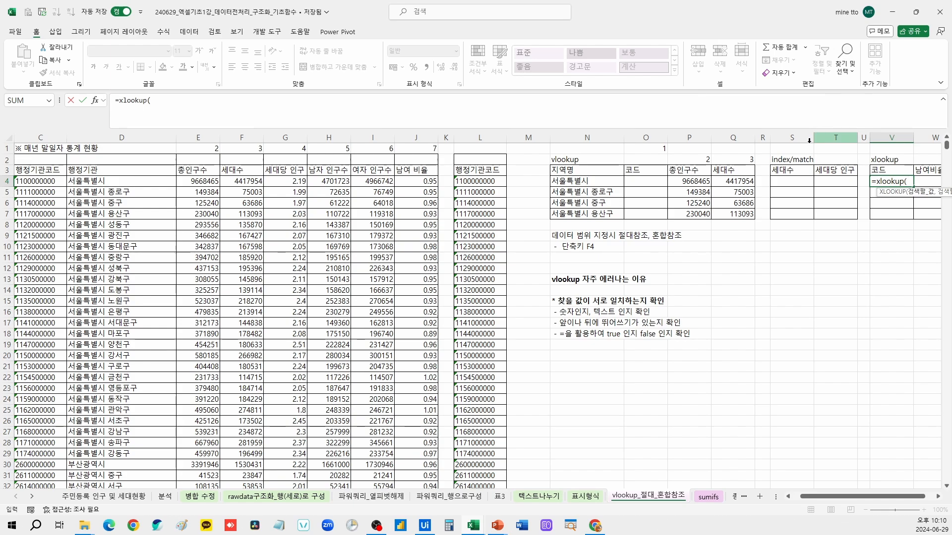
left_click(586, 181)
type(",")
scroll(178, 200, "left", 1)
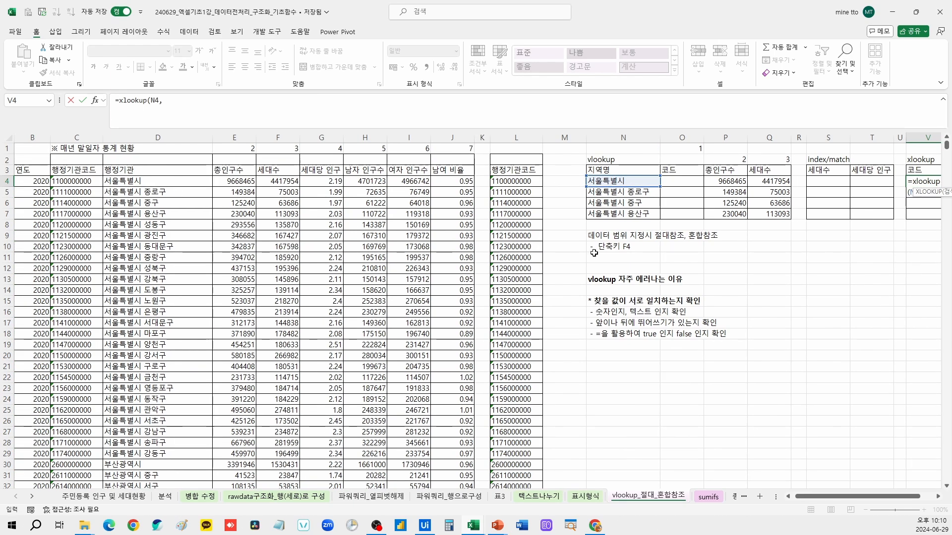
left_click(177, 104)
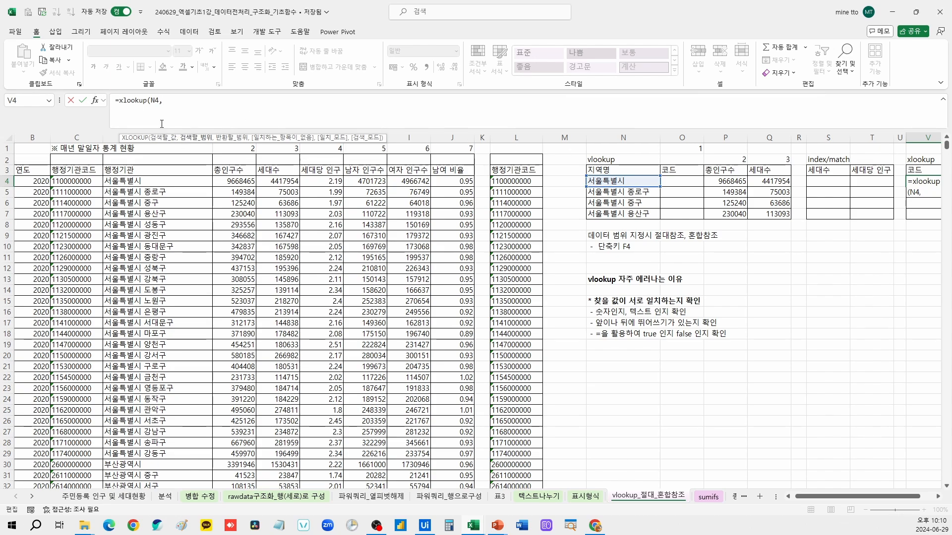
left_click(157, 138)
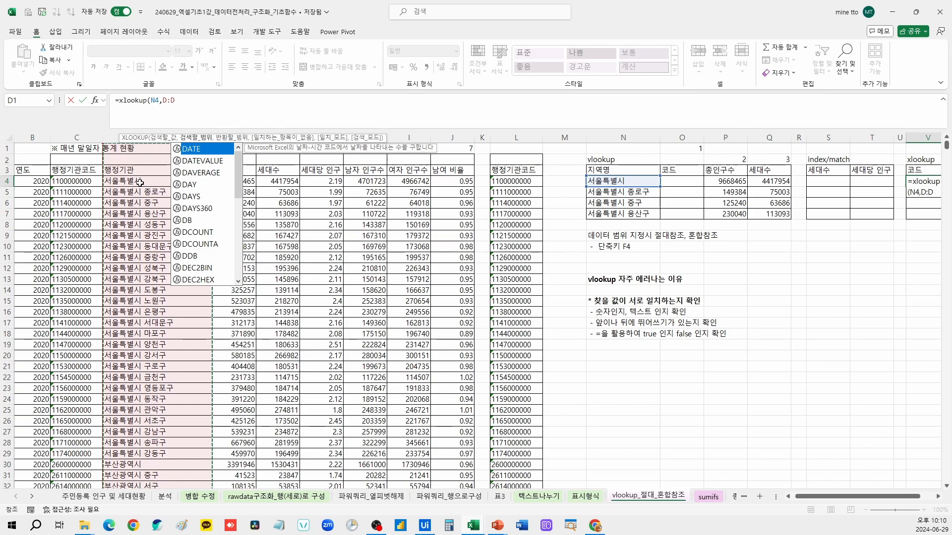
type(",")
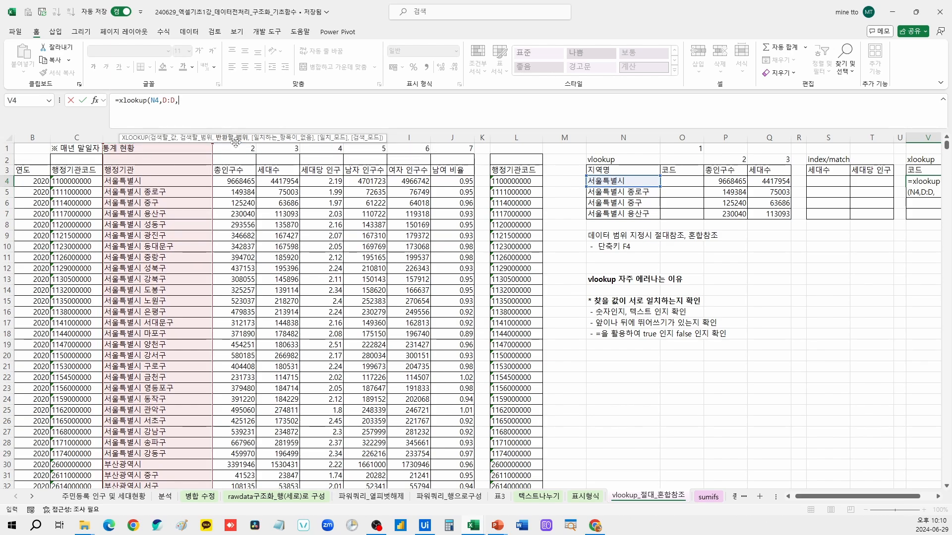
left_click(82, 141)
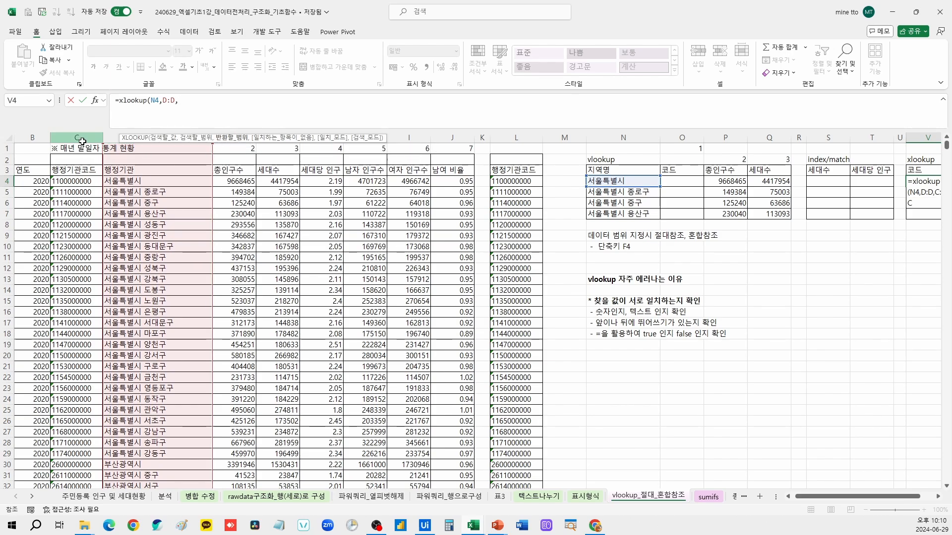
type(",")
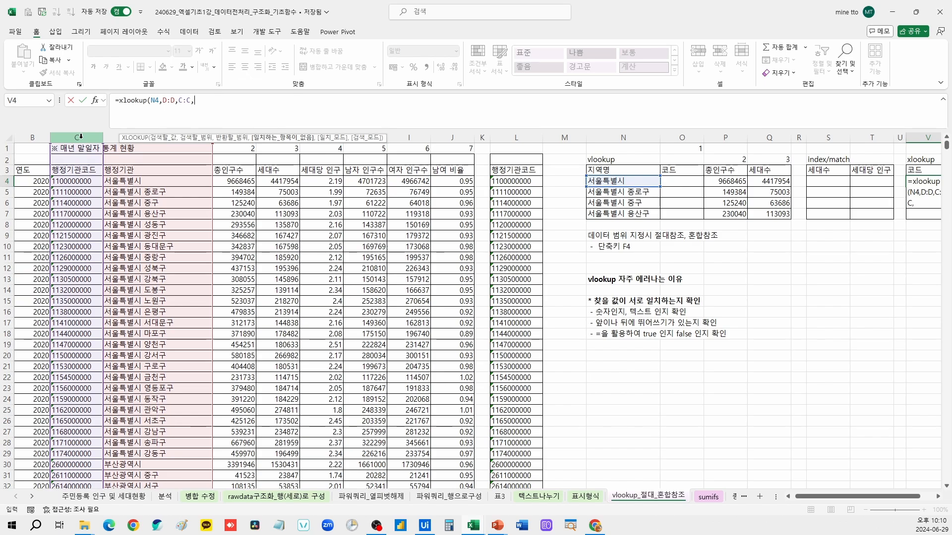
key("Return")
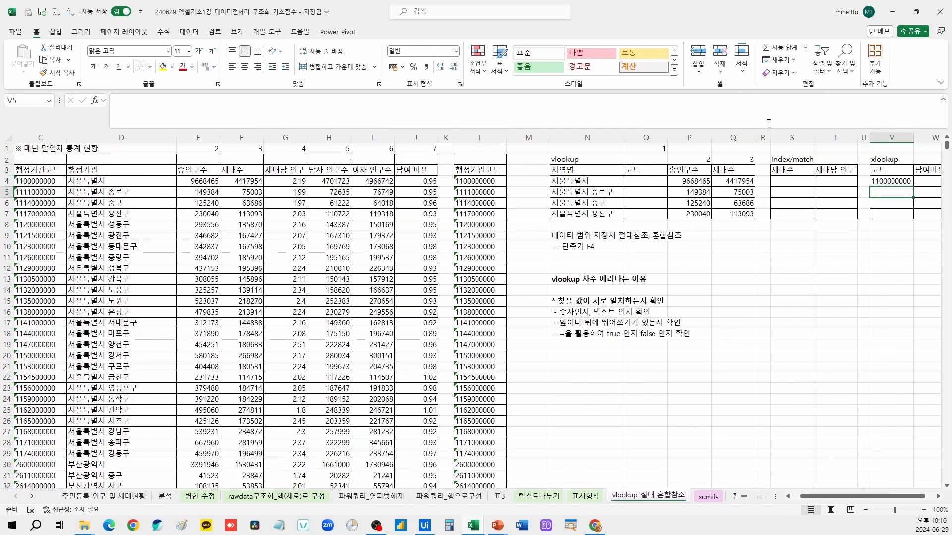
left_click(190, 202)
scroll(188, 201, "left", 2)
left_click(183, 190)
left_click(107, 189)
left_click(181, 181)
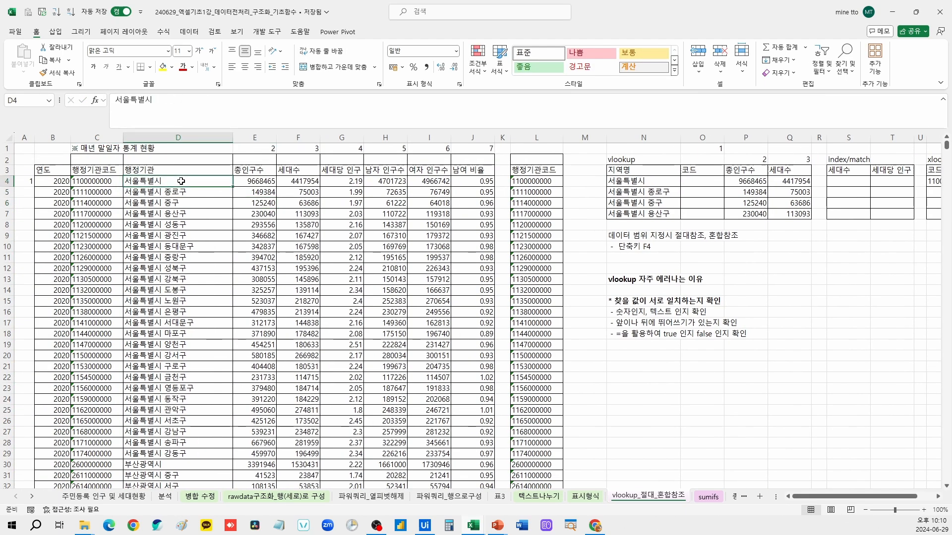
left_click_drag(181, 181, 89, 180)
scroll(861, 187, "right", 2)
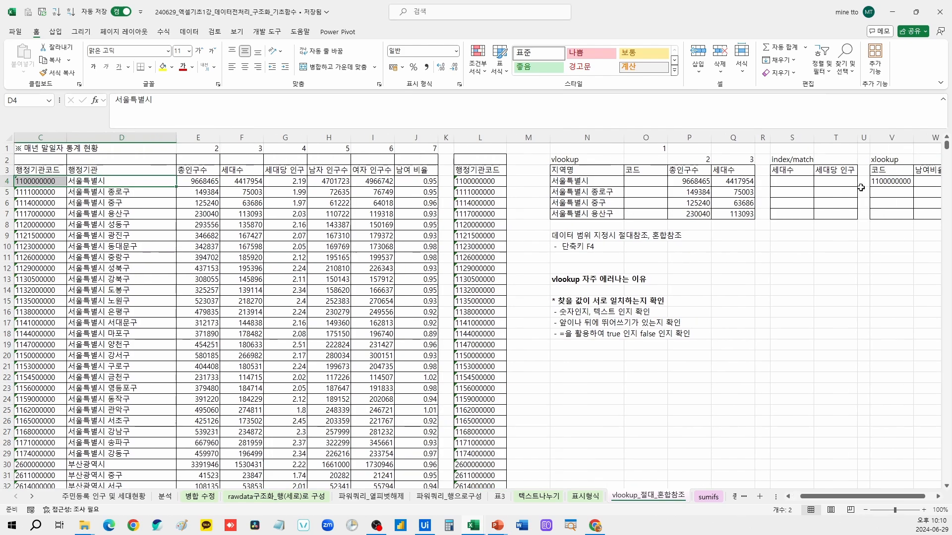
Fill the XLOOKUP formula from V4 down to V7 and clear the contents of V4:V7
left_click(906, 181)
left_click_drag(913, 186, 915, 217)
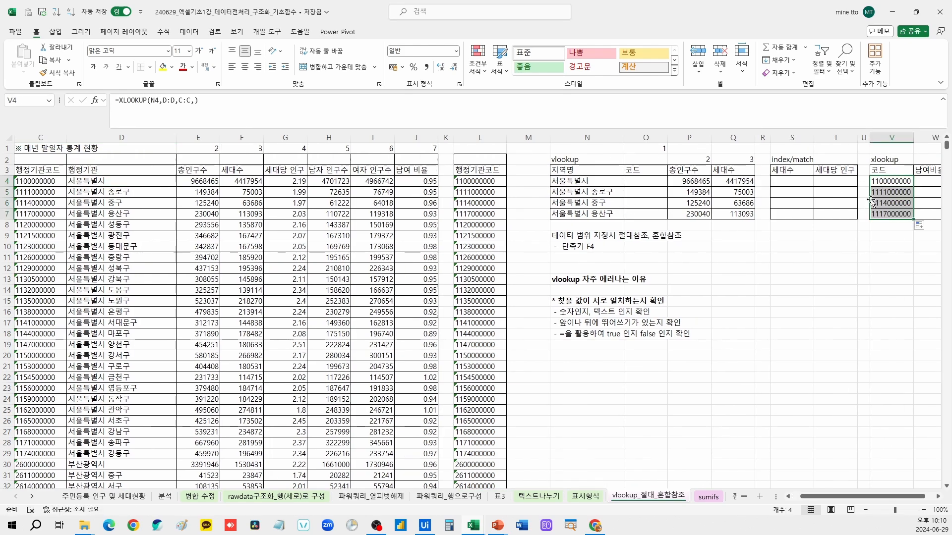
key("Delete")
left_click(888, 161)
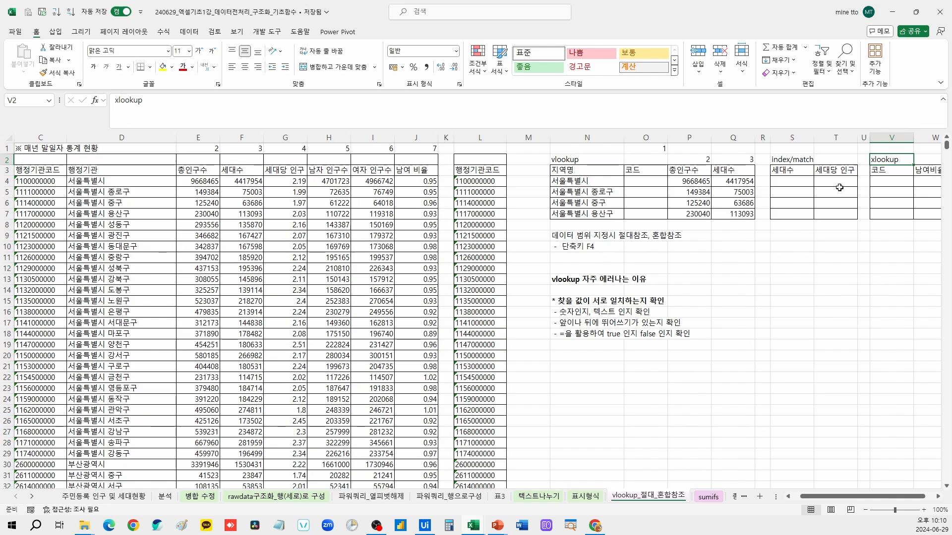
left_click(797, 180)
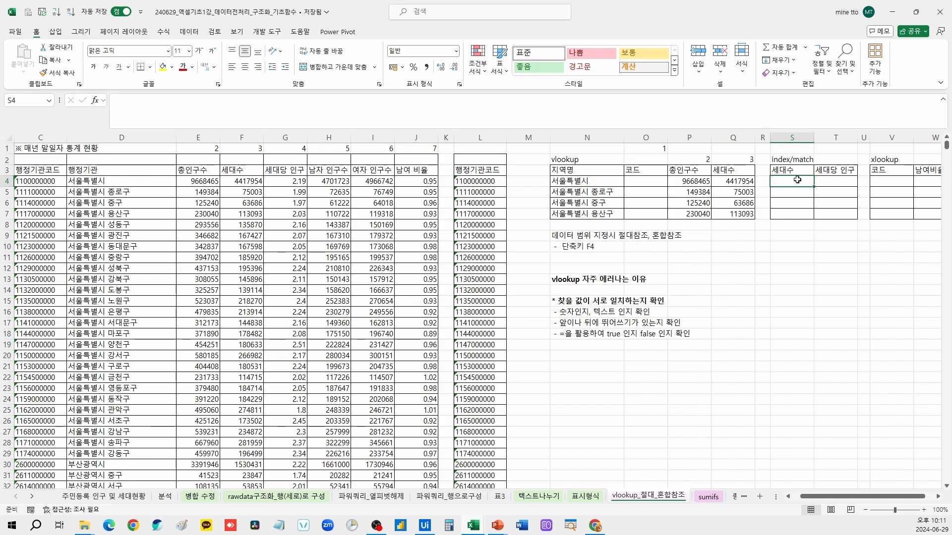
key("Up")
key("Up")
left_click(794, 180)
Move the 행정기관 column before the 행정기관코드 column and undo that move
scroll(565, 211, "left", 2)
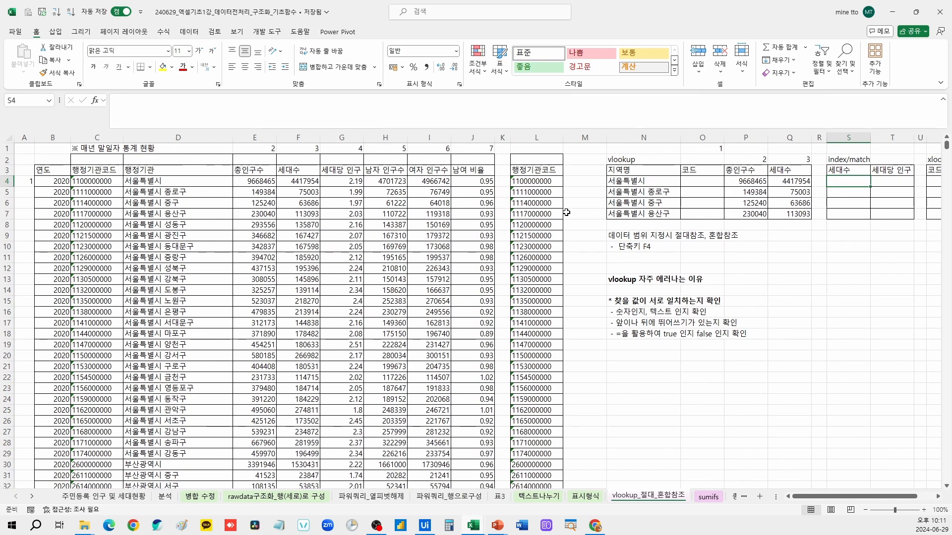
left_click(178, 138)
key("ctrl+c")
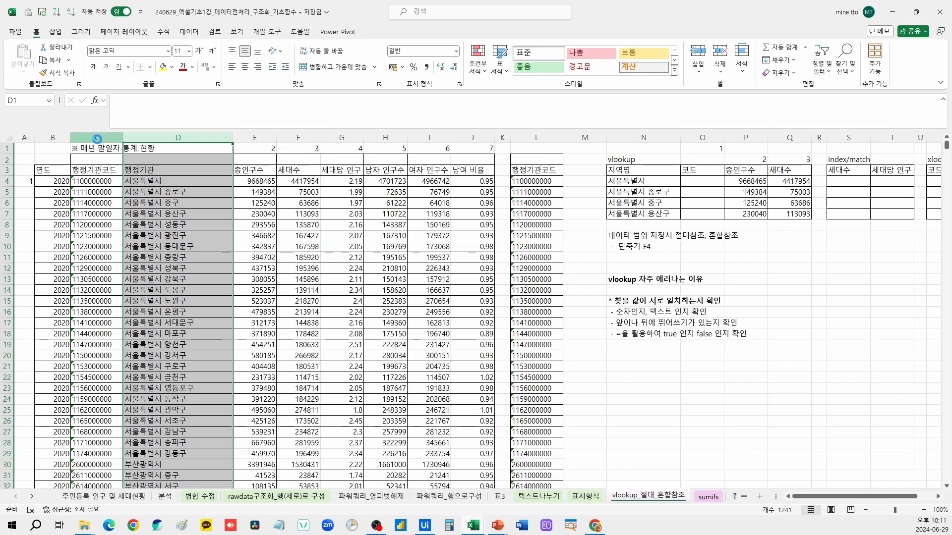
left_click(95, 138)
right_click(95, 137)
left_click(158, 237)
left_click(206, 203)
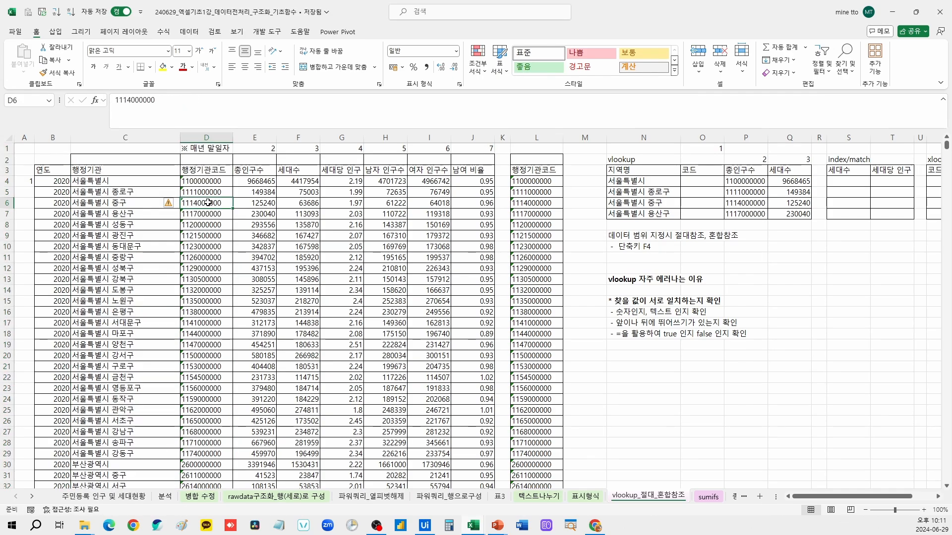
left_click(110, 203)
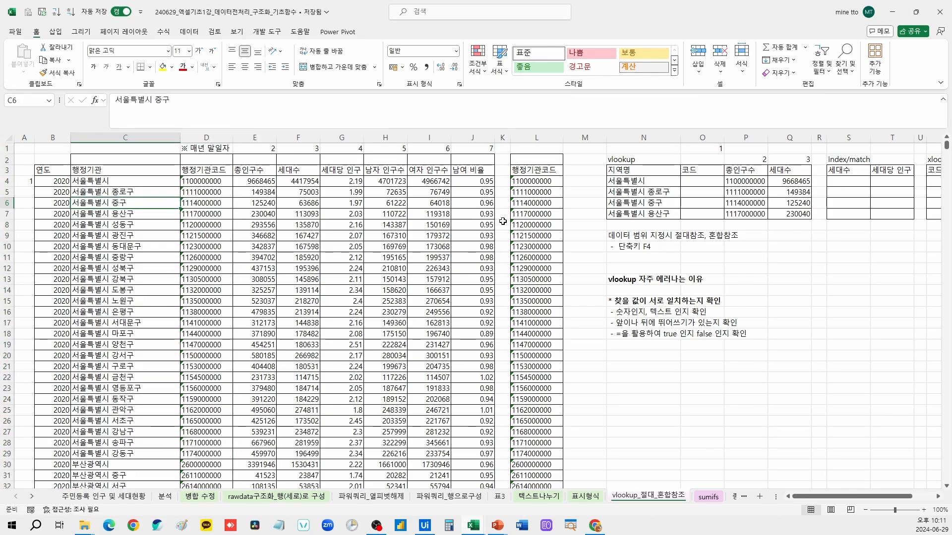
key("ctrl+z")
left_click(850, 183)
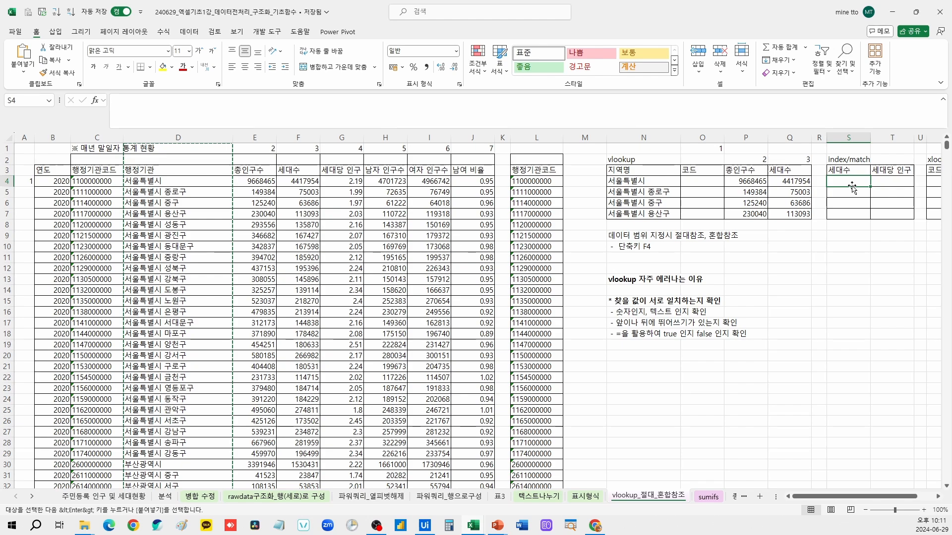
type("=index")
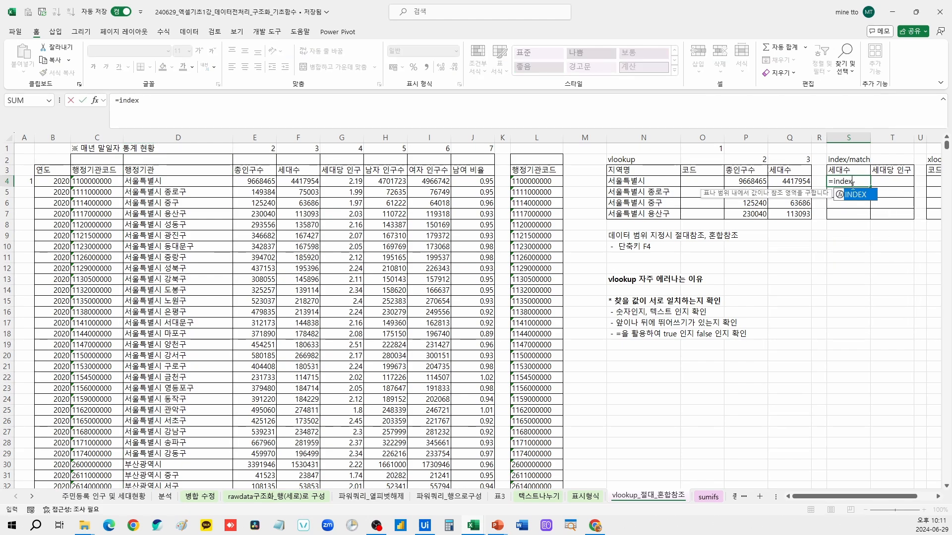
type("(")
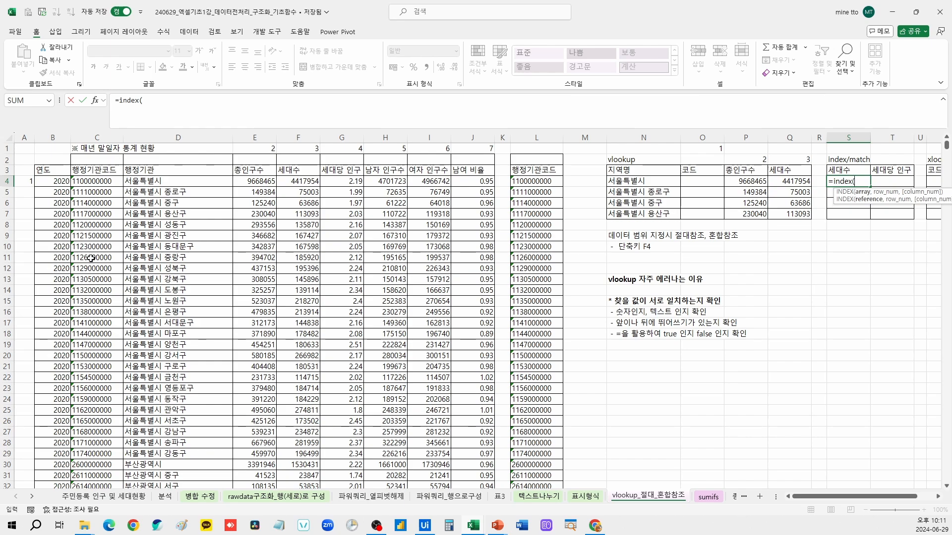
left_click(100, 137)
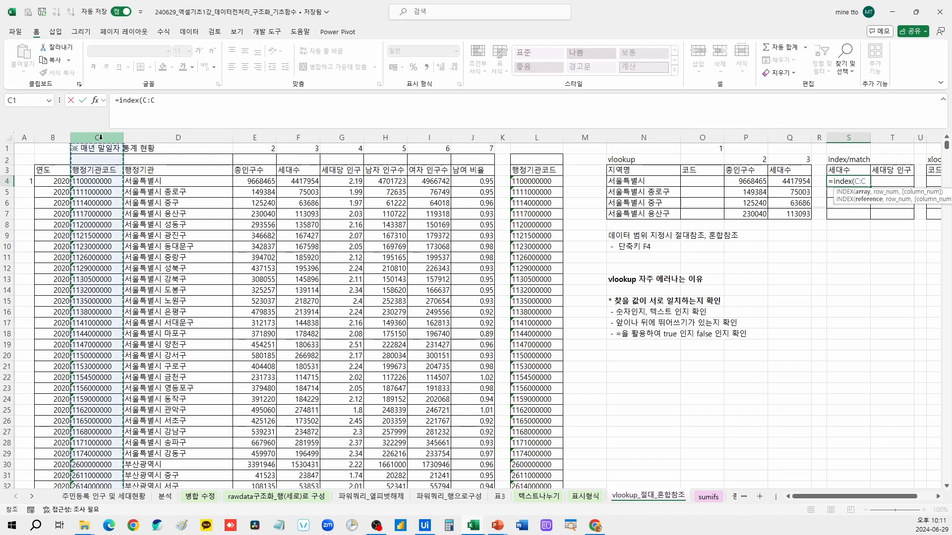
type(",")
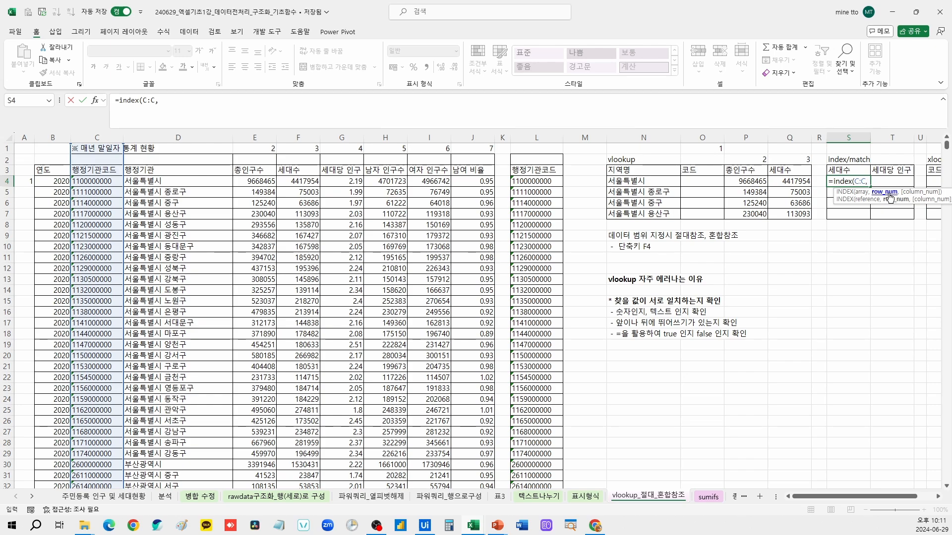
key("BackSpace")
key("BackSpace")
key("BackSpace")
key("BackSpace")
key("BackSpace")
key("BackSpace")
key("BackSpace")
key("BackSpace")
key("BackSpace")
key("BackSpace")
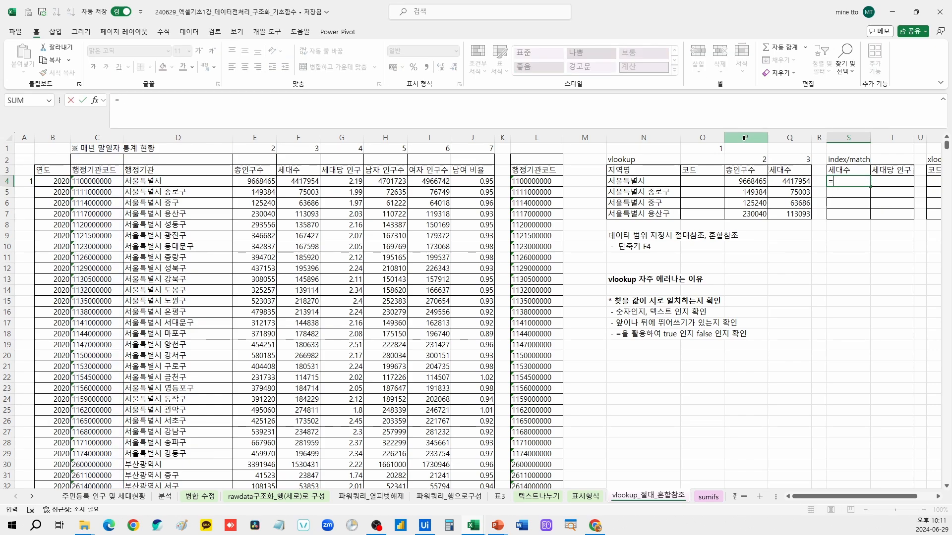
Enter an INDEX formula in S4 that returns row 6, column 2 of columns C to E: =INDEX(C:E,6,2)
type("index(")
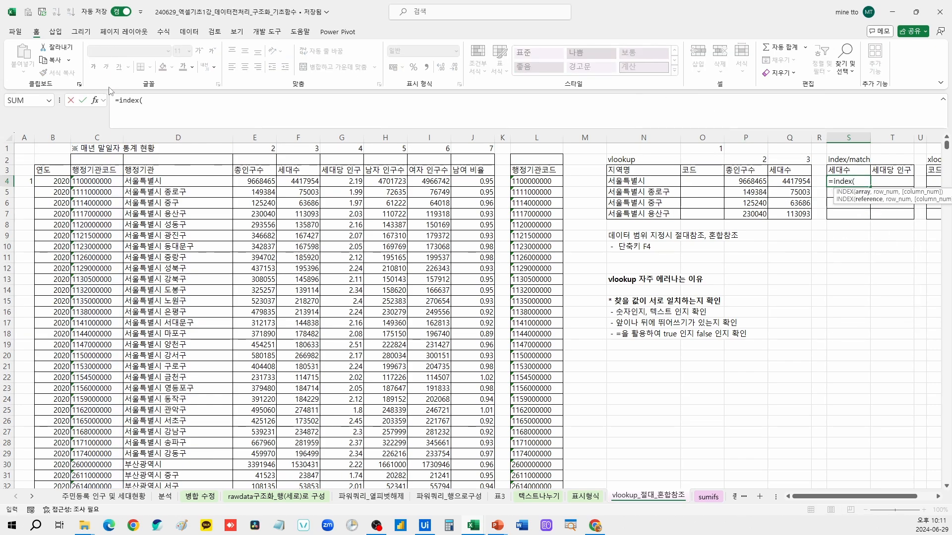
left_click_drag(97, 138, 254, 138)
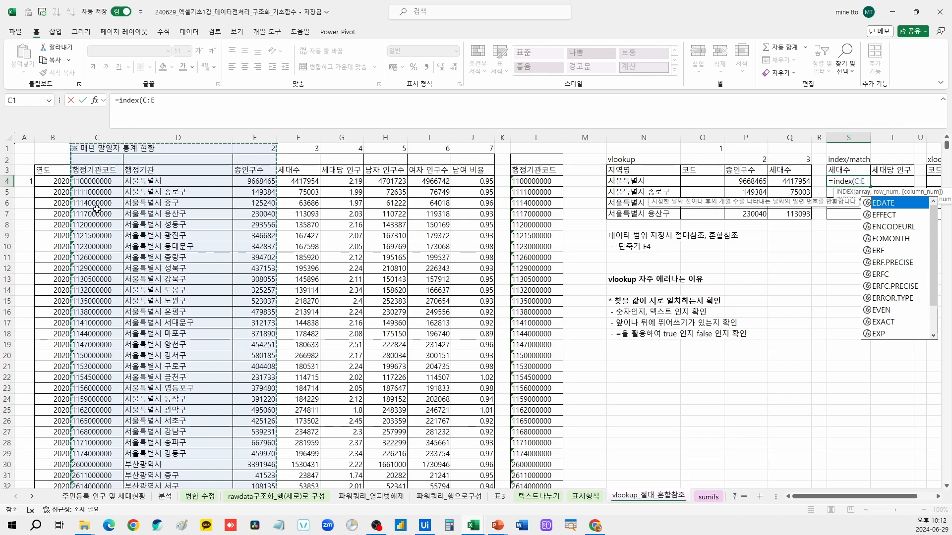
type(",6")
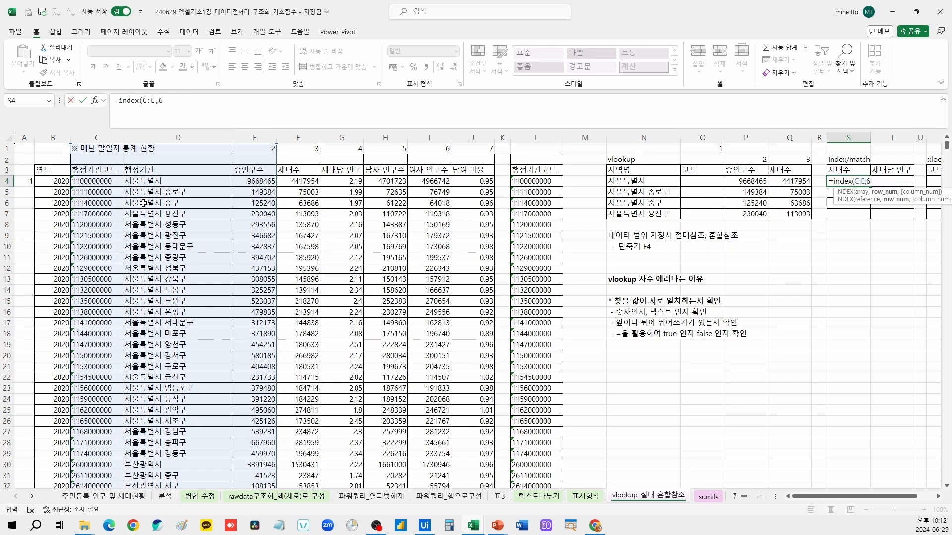
type(",2)")
key("ctrl+Return")
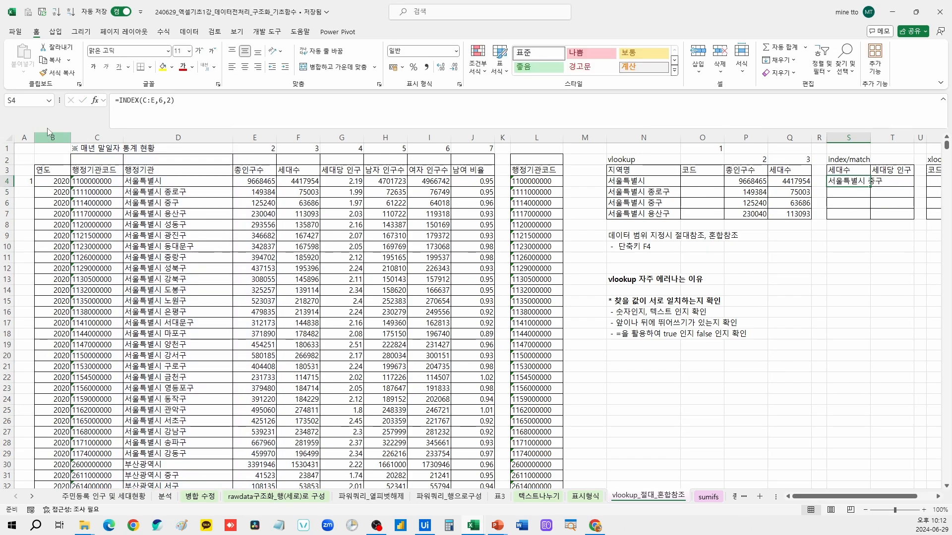
Examine the array, row number and column number arguments of the INDEX formula in S4 without changing it
left_click(157, 102)
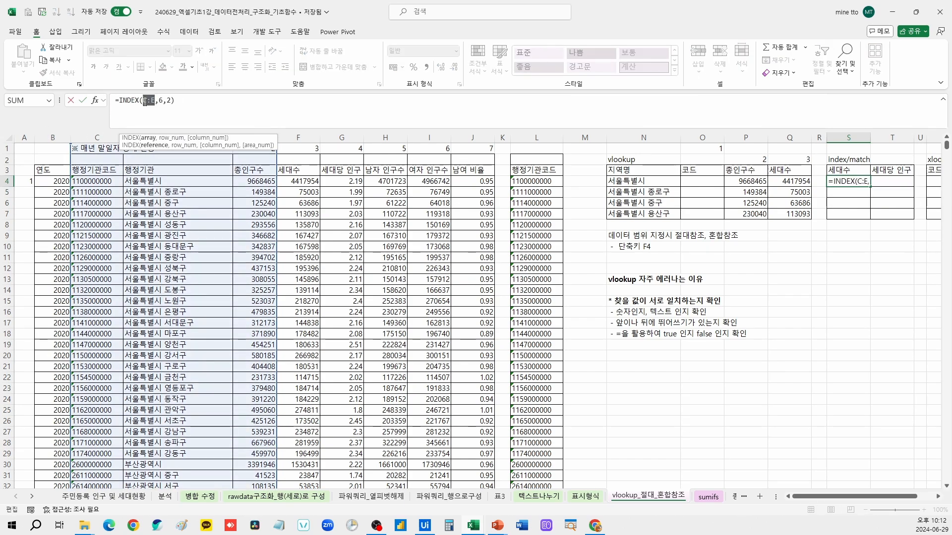
double_click(161, 101)
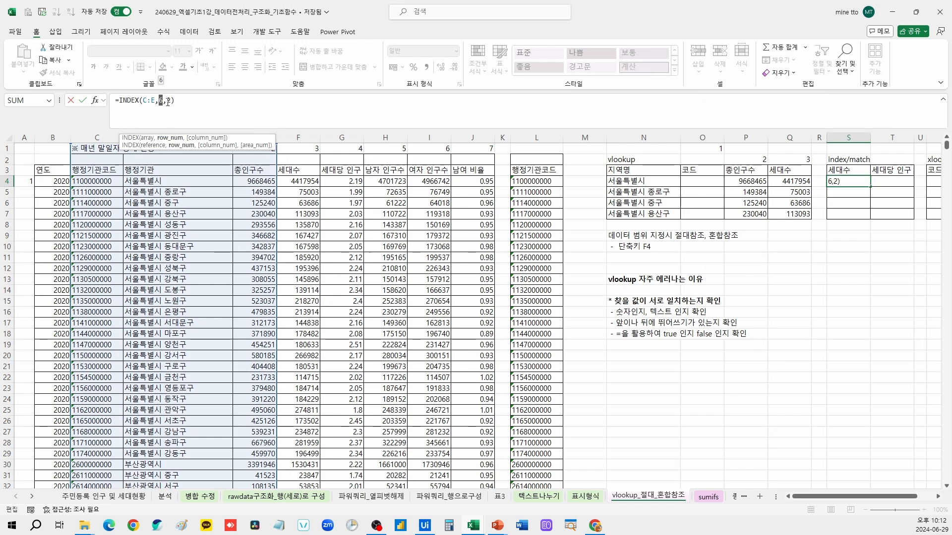
double_click(169, 101)
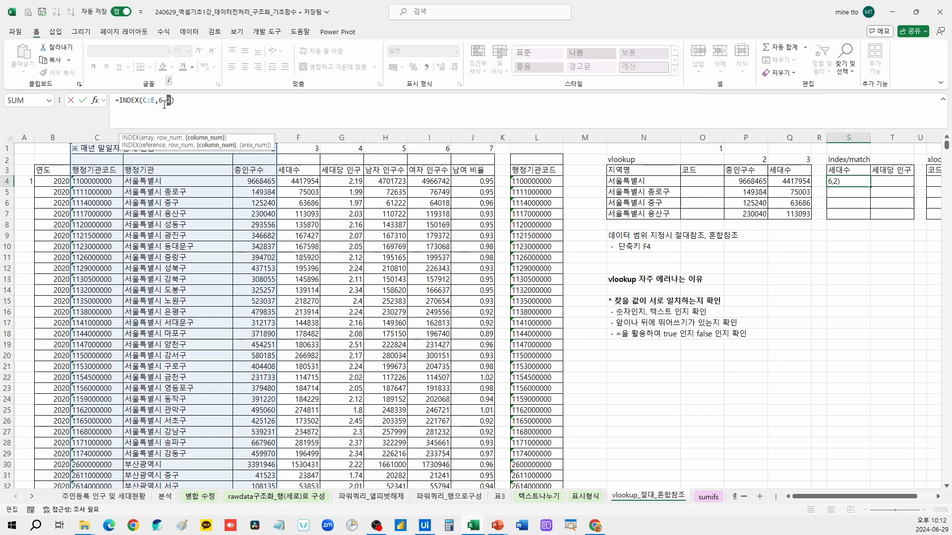
double_click(161, 103)
left_click(167, 103)
key("Escape")
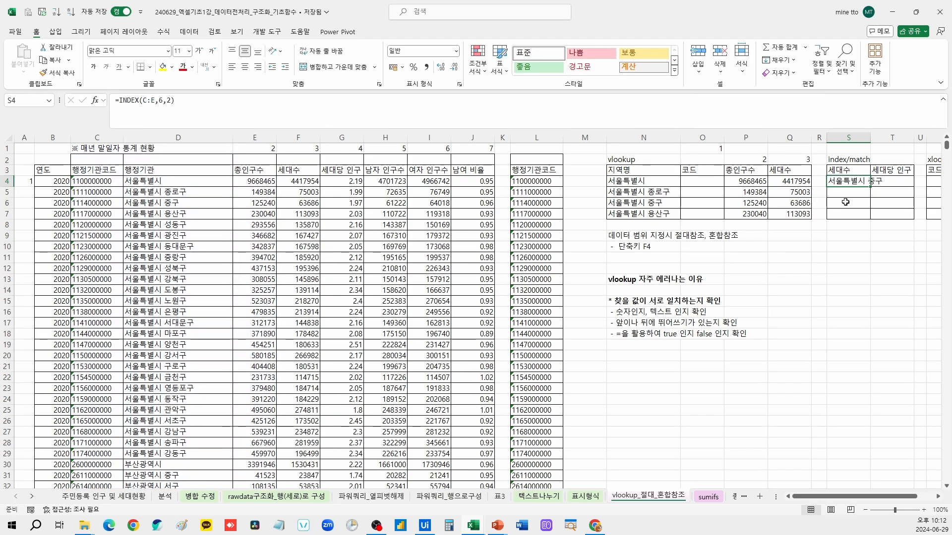
Replace the S4 formula with an INDEX over column C, using MATCH(N4,D:D,0) as its row number
type("=index(")
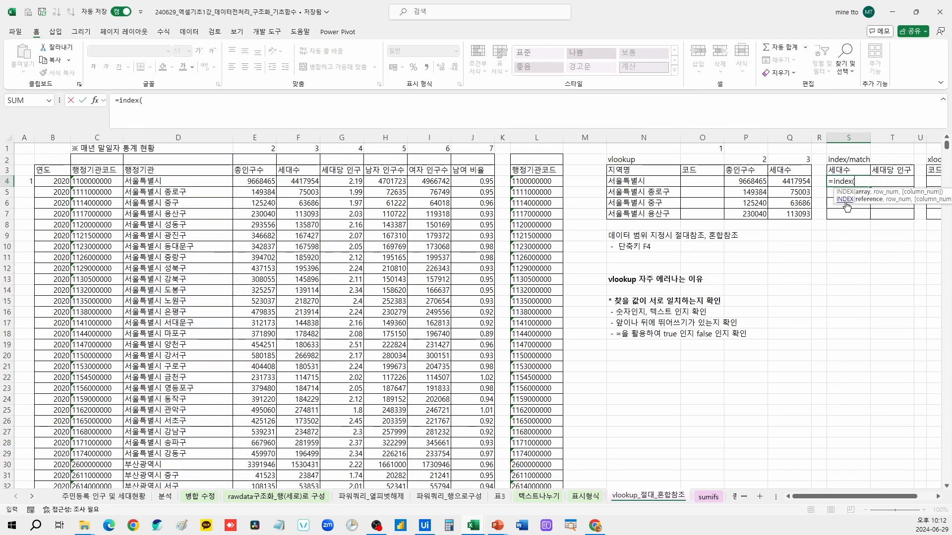
left_click(102, 147)
key("ctrl+space")
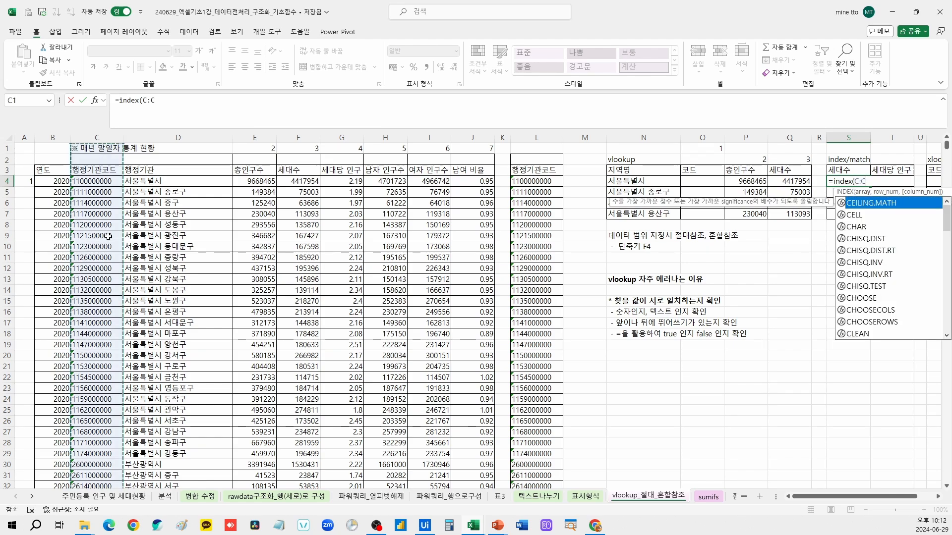
type(",")
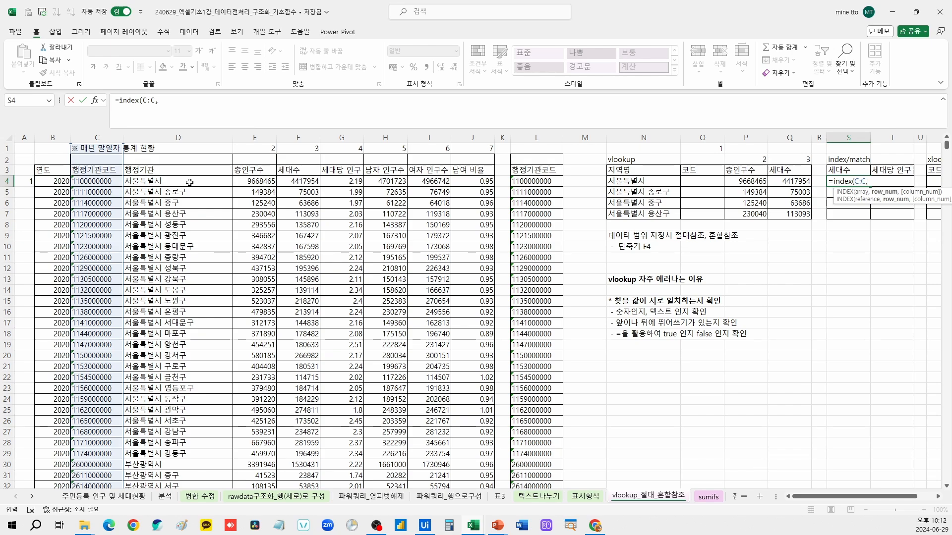
type("match")
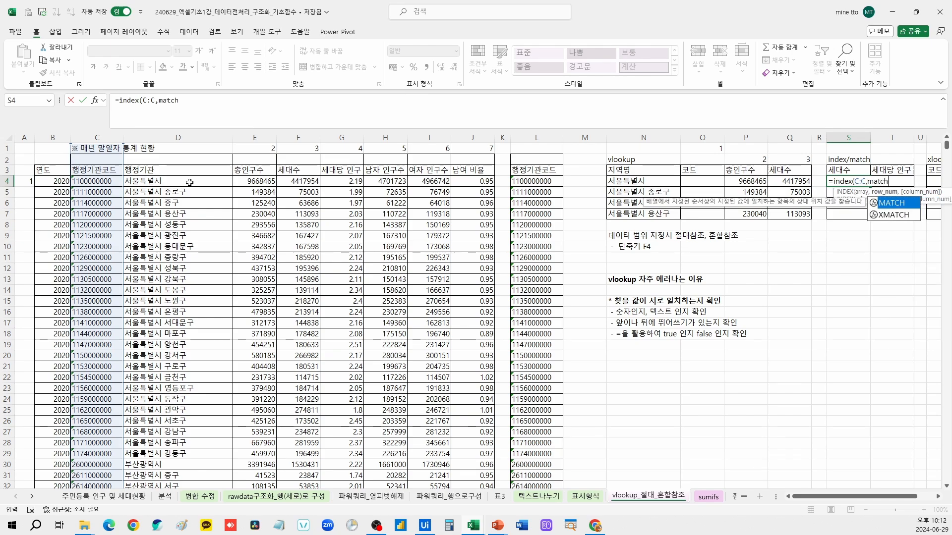
type("(")
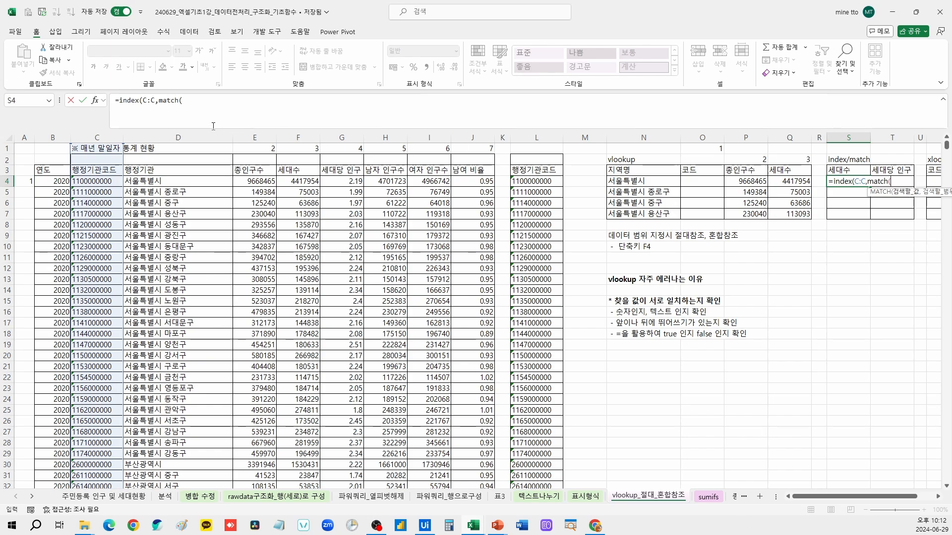
left_click(199, 114)
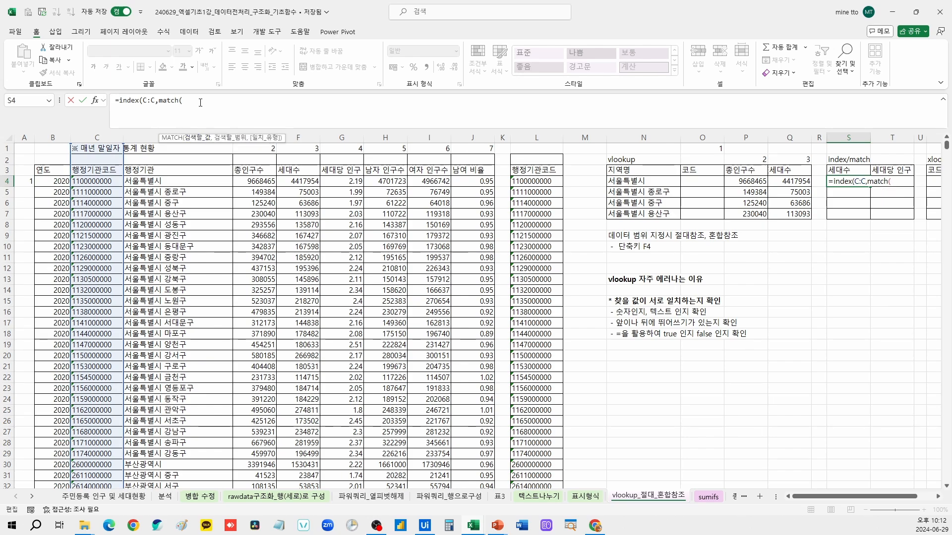
left_click(648, 180)
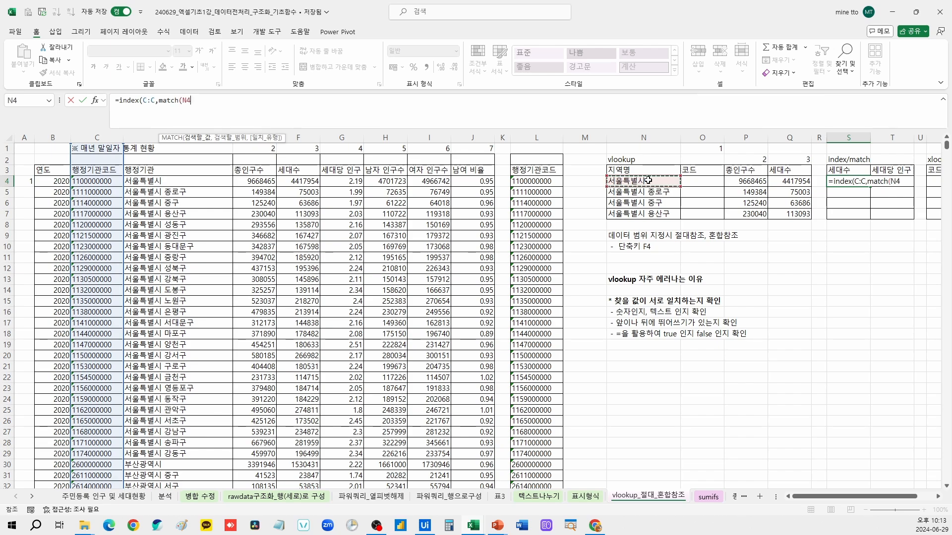
type(",")
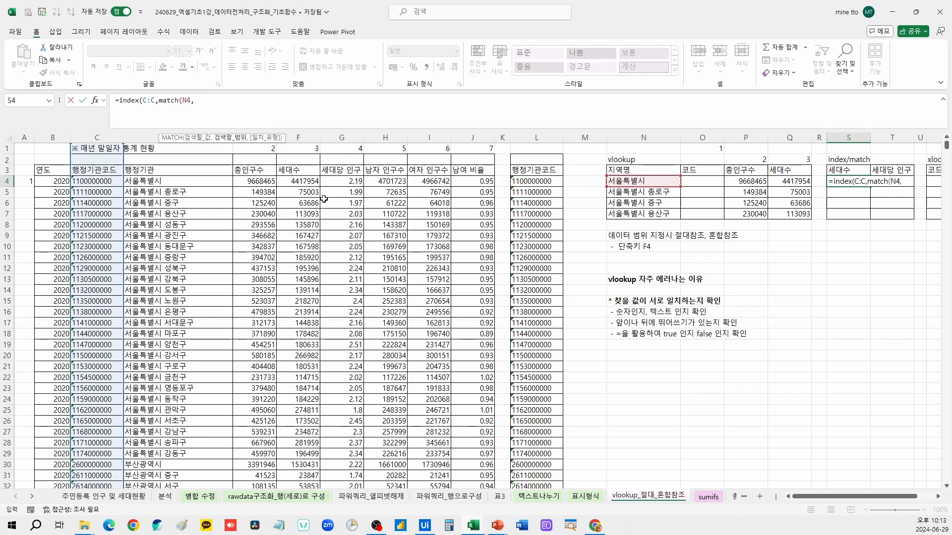
left_click(149, 138)
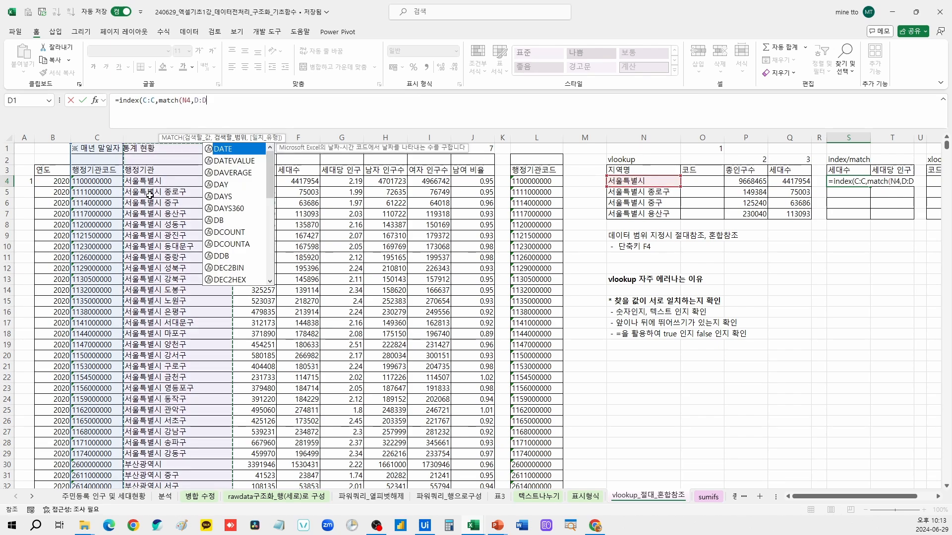
type(",0")
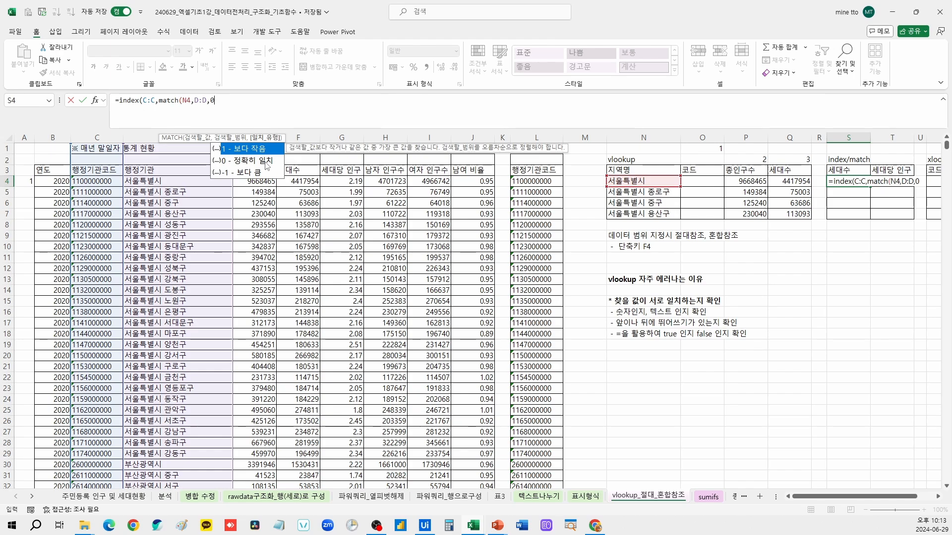
type(")")
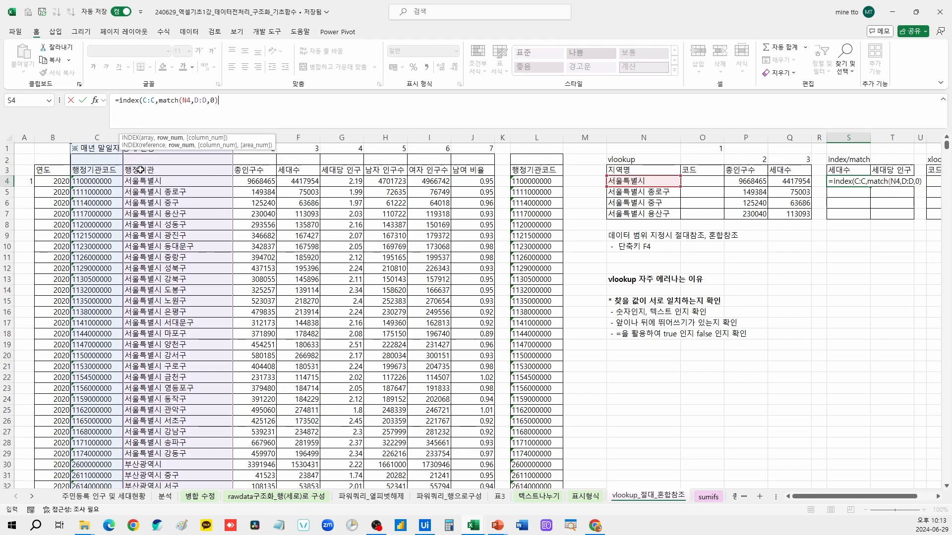
Complete the S4 formula with column number 1 so it reads =INDEX(C:C,MATCH(N4,D:D,0),1), and reselect S4
left_click_drag(160, 101, 230, 103)
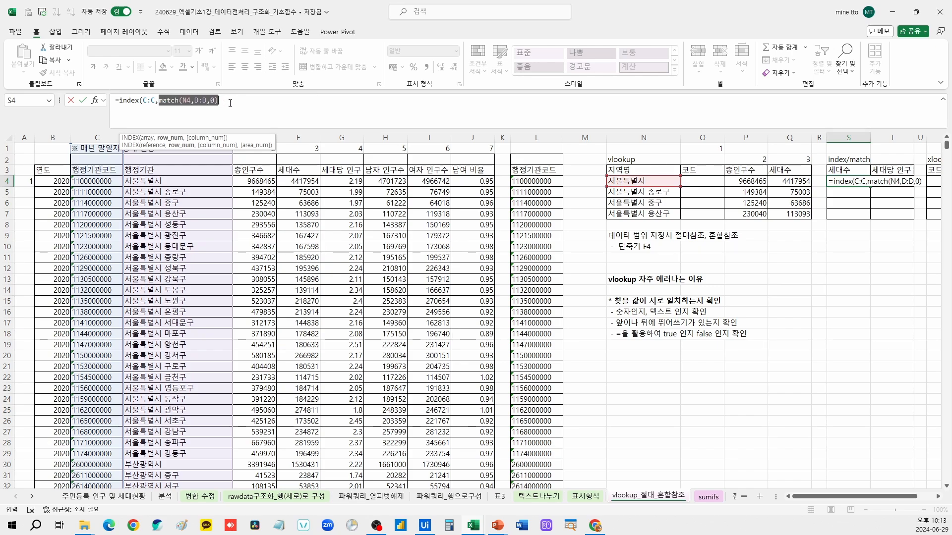
left_click(230, 103)
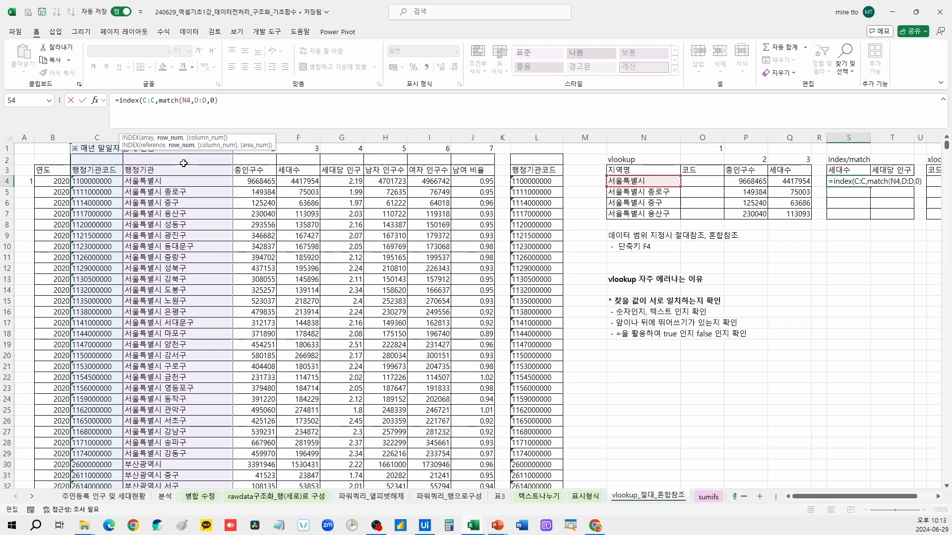
type(",1")
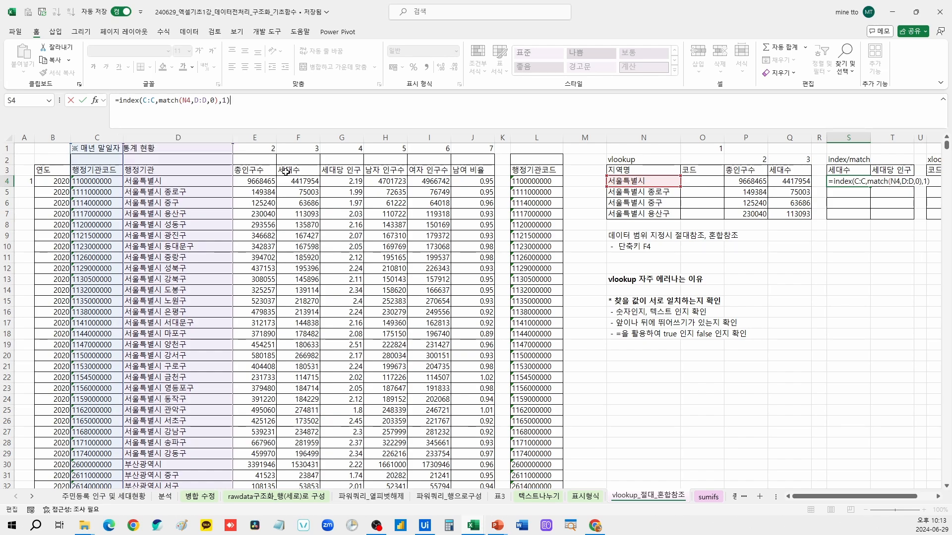
key("Return")
left_click(849, 181)
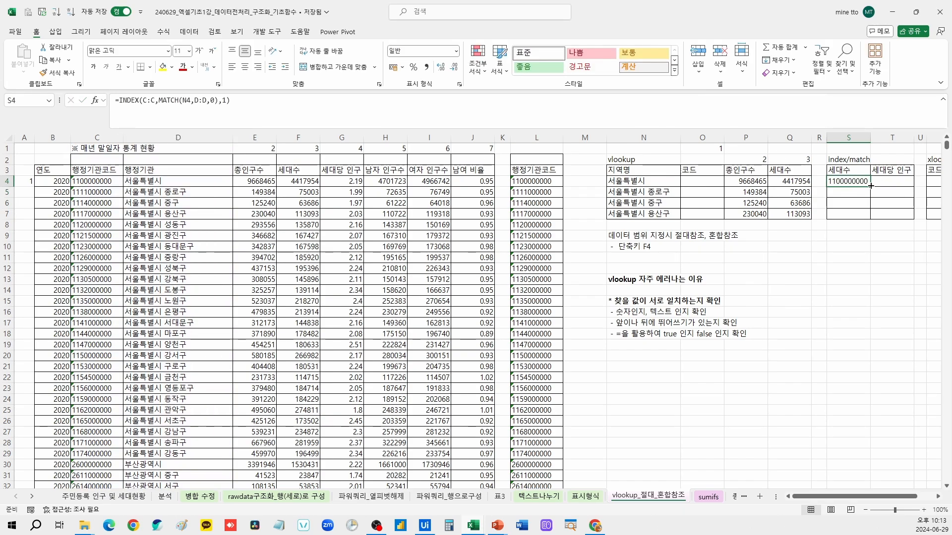
Fill the INDEX/MATCH formula from S4 down the column, clear the extra cell S8, and recheck the formula in S4
left_click_drag(870, 186, 872, 224)
left_click(855, 233)
left_click(844, 228)
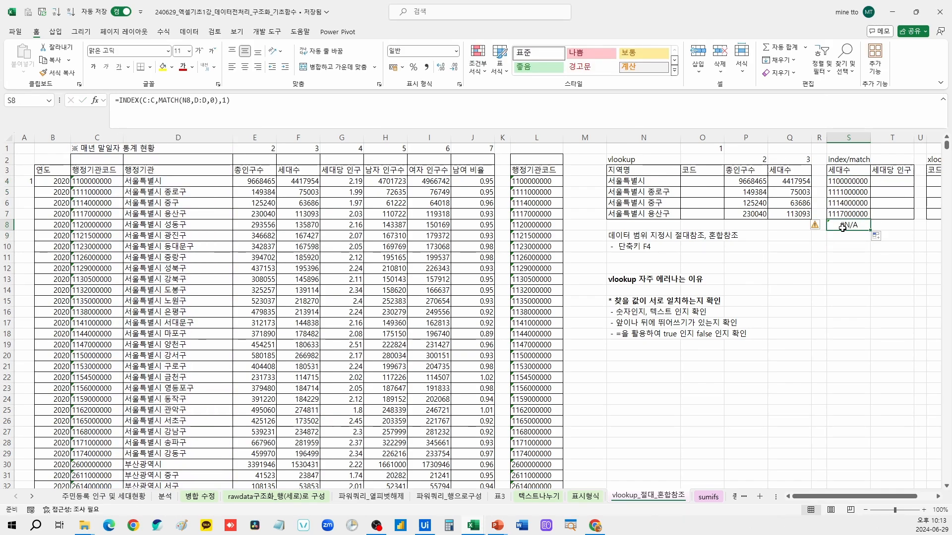
key("Delete")
key("Up")
key("Up")
key("Up")
key("Up")
left_click(314, 107)
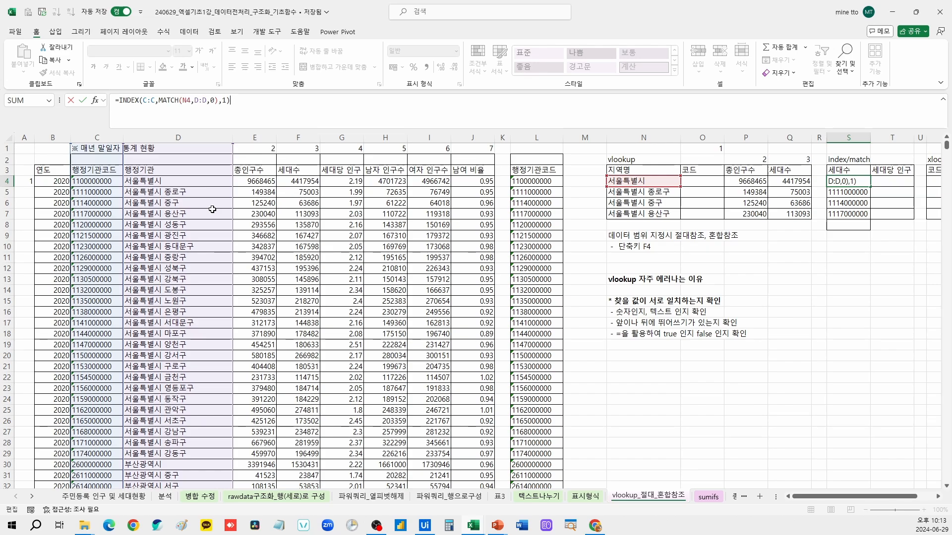
key("Return")
Try moving the 행정기관 column in front of the 행정기관코드 column, and undo the move
left_click(641, 182)
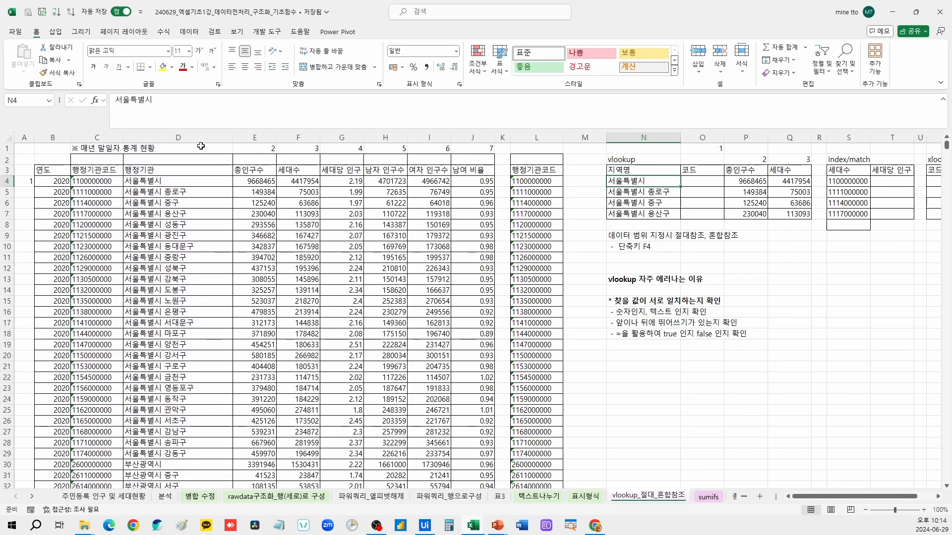
left_click(178, 137)
key("ctrl+x")
right_click(99, 137)
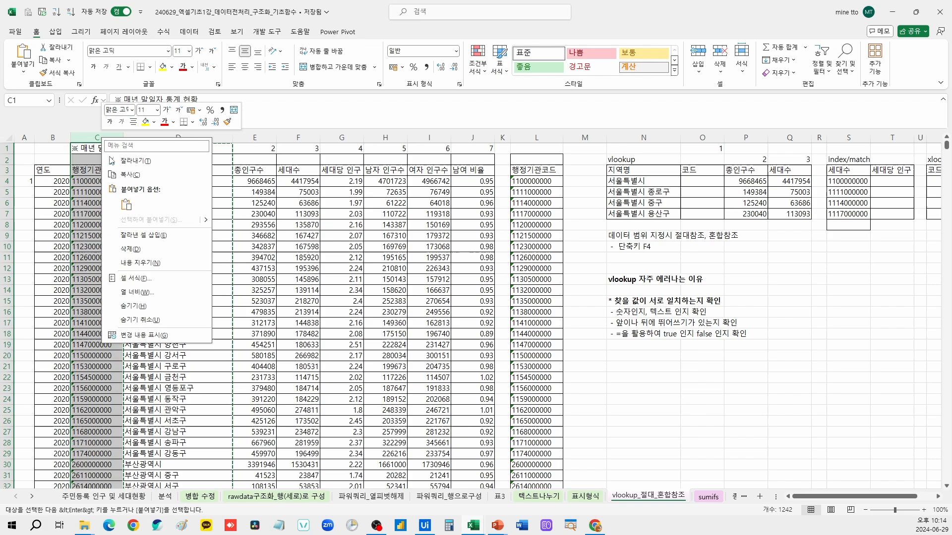
left_click(144, 235)
left_click(718, 243)
scroll(724, 238, "right", 3)
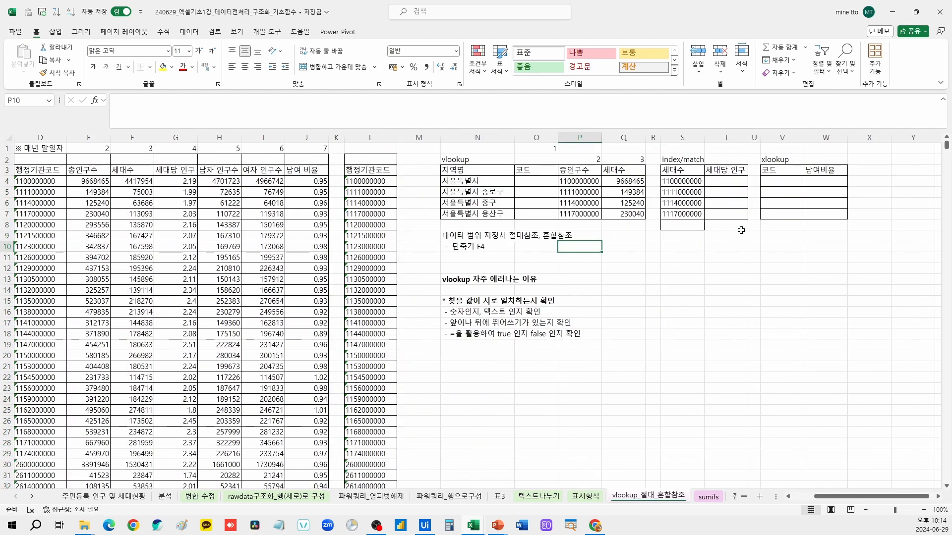
left_click(782, 180)
key("ctrl+z")
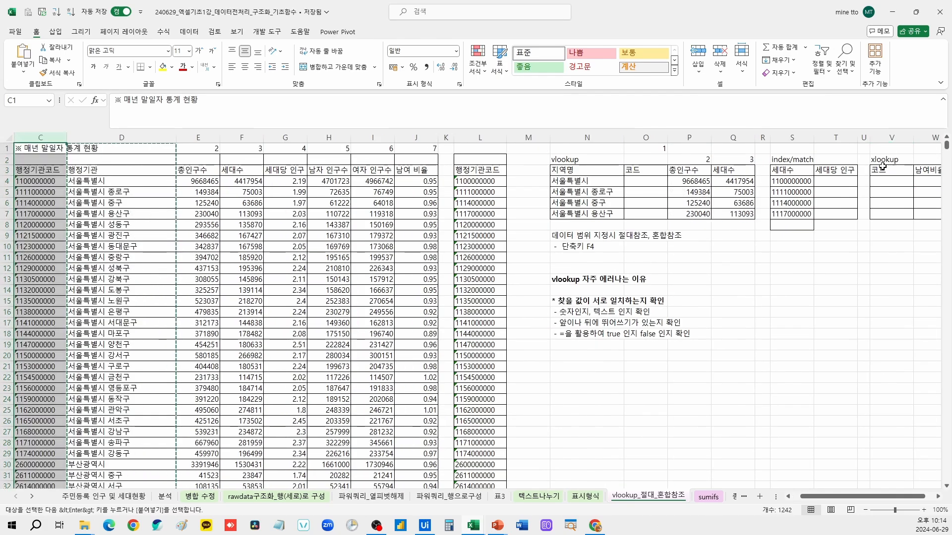
Enter an XLOOKUP formula in V4 that finds N4 in column D and returns column C: =XLOOKUP(N4,D:D,C:C,)
type("=xlookup(")
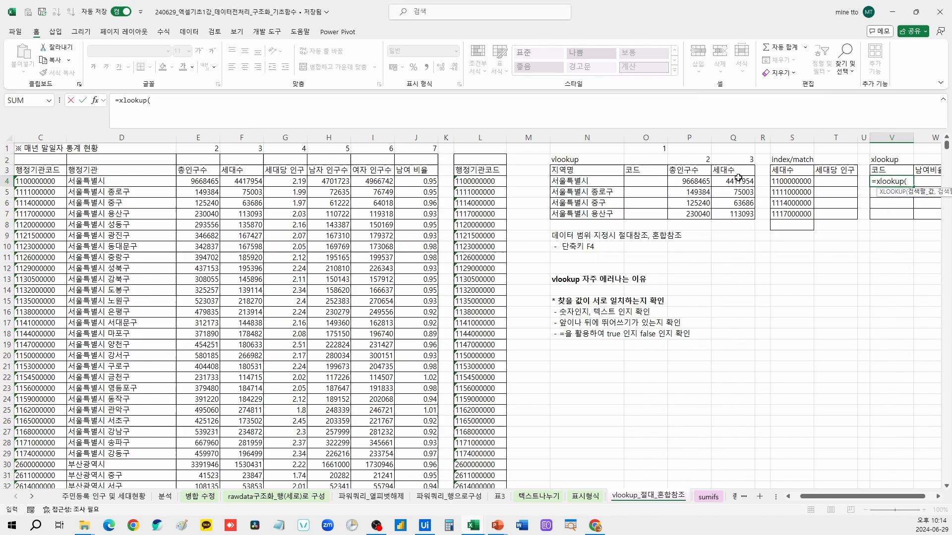
left_click(574, 181)
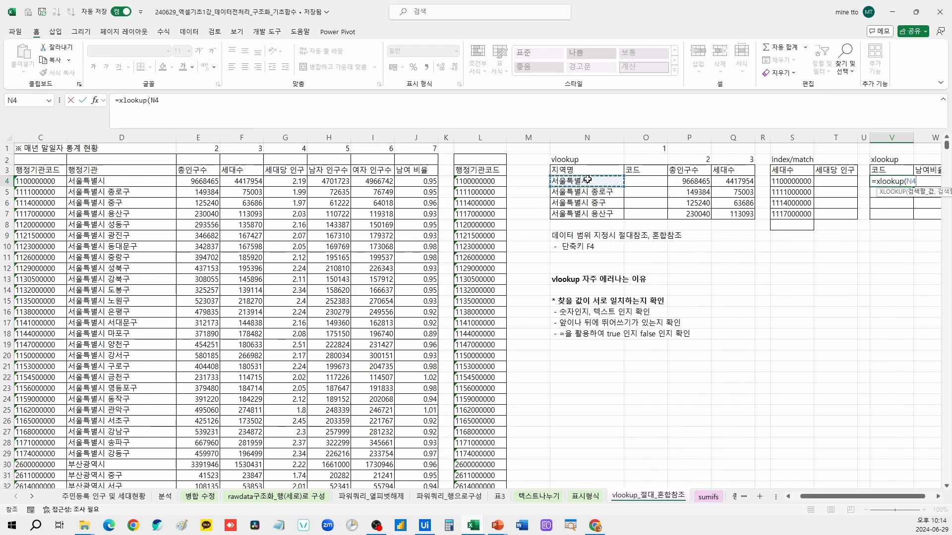
type(",")
scroll(323, 193, "left", 2)
left_click(178, 137)
type(",")
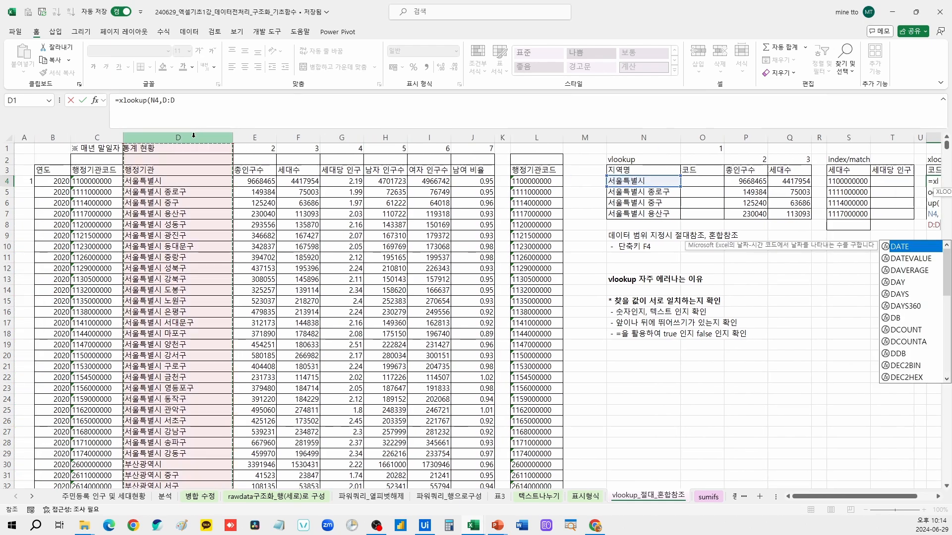
left_click(104, 137)
type(",)")
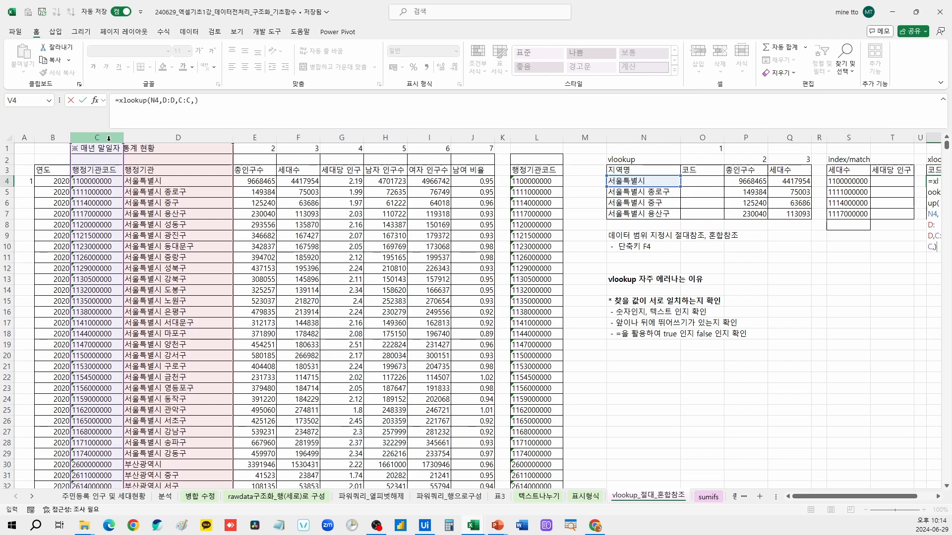
key("ctrl+Return")
Copy the XLOOKUP formula from V4 down to the rows below and clear the extra cell V8
key("ctrl+c")
key("shift+Down")
key("shift+Down")
key("shift+Down")
key("shift+Down")
key("ctrl+v")
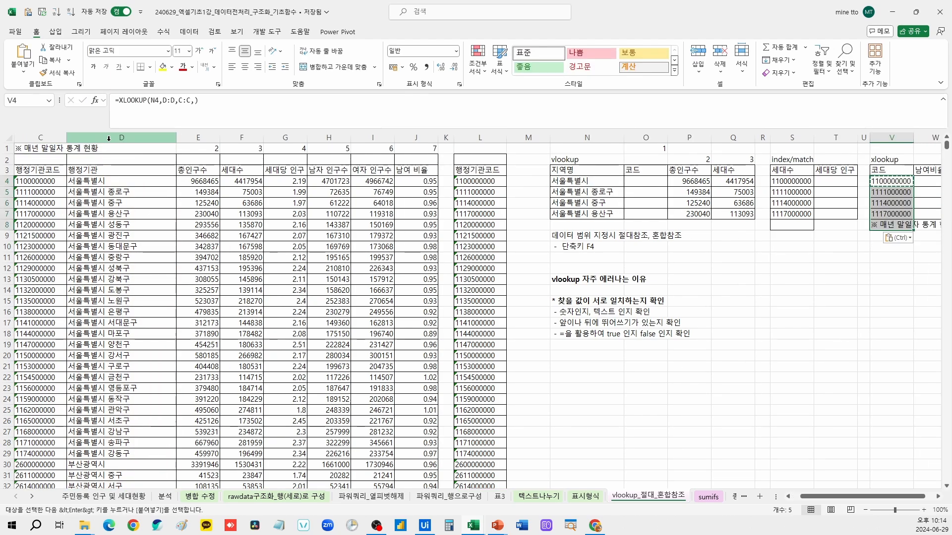
key("Down")
key("Down")
key("Down")
key("Down")
key("Delete")
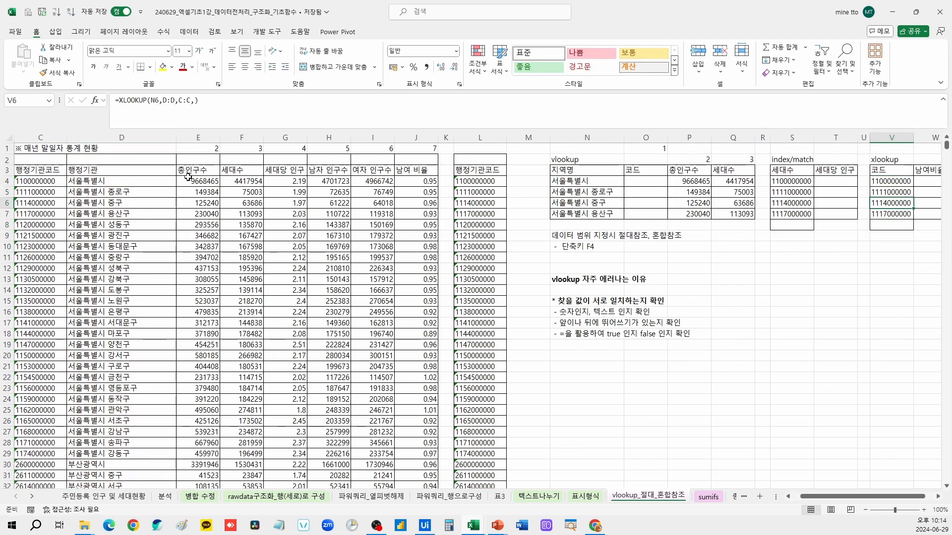
left_click(689, 268)
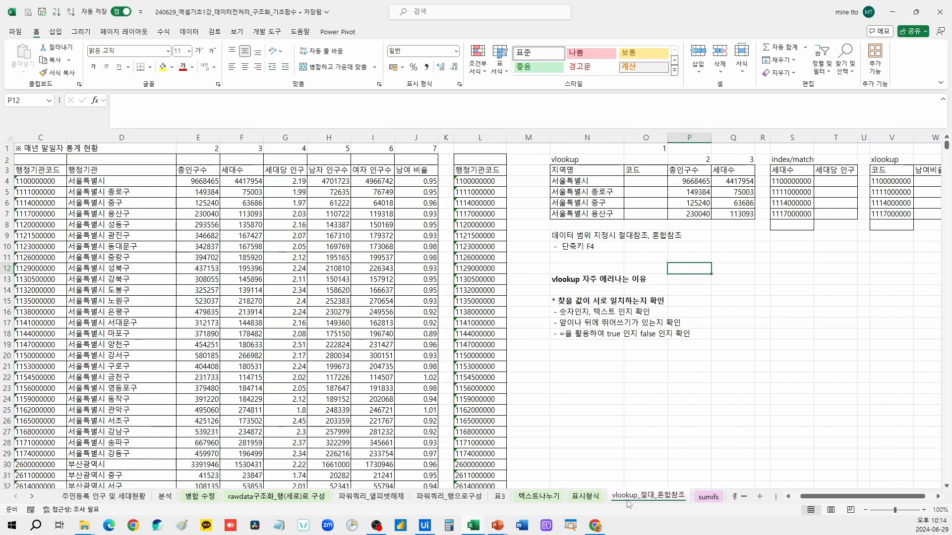
Open the sumifs sheet and paste into it the SUMIFS syntax and argument table picture from the PowerPoint slide
left_click(709, 498)
left_click(618, 302)
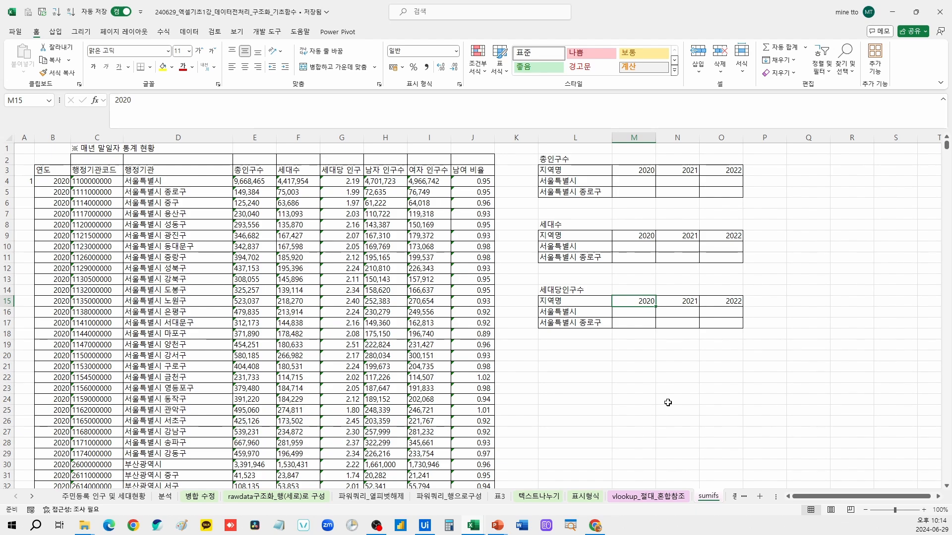
mouse_move(497, 526)
left_click(557, 489)
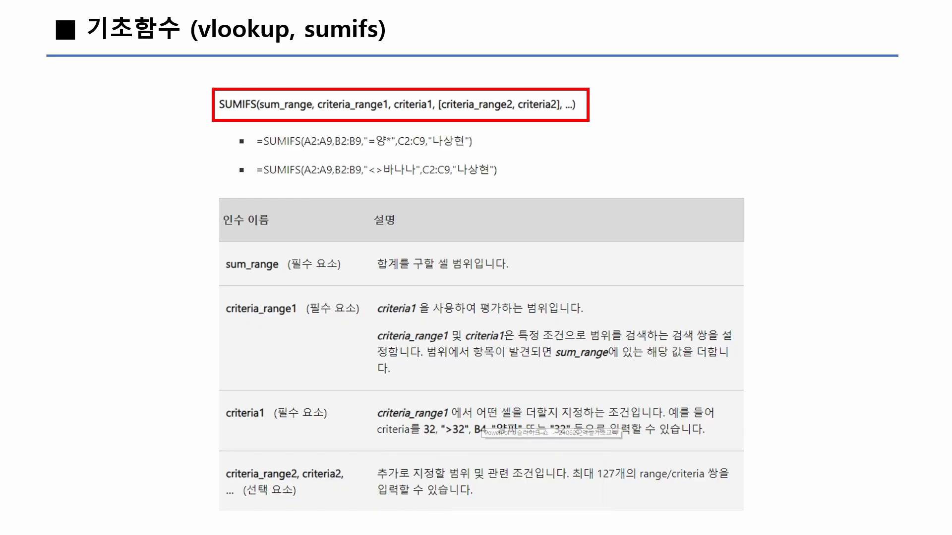
key("alt+Tab")
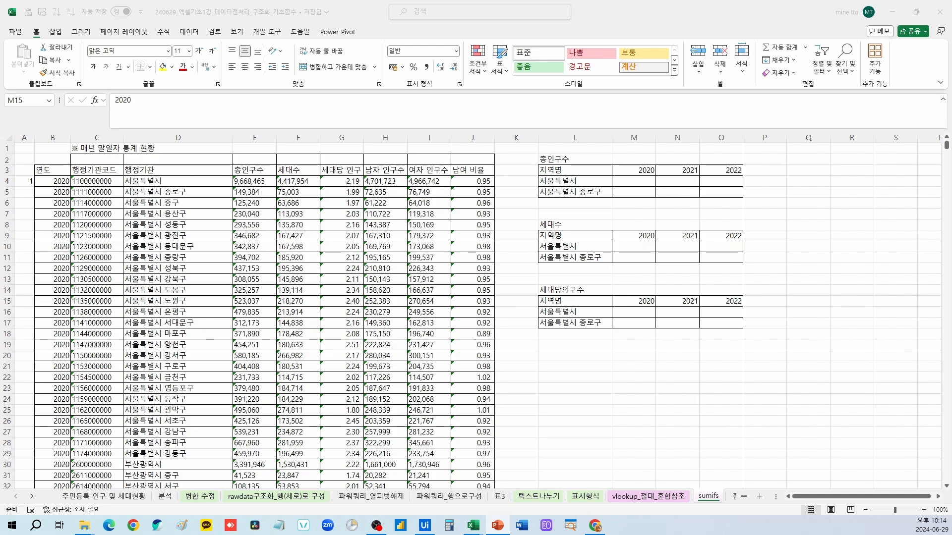
key("ctrl+v")
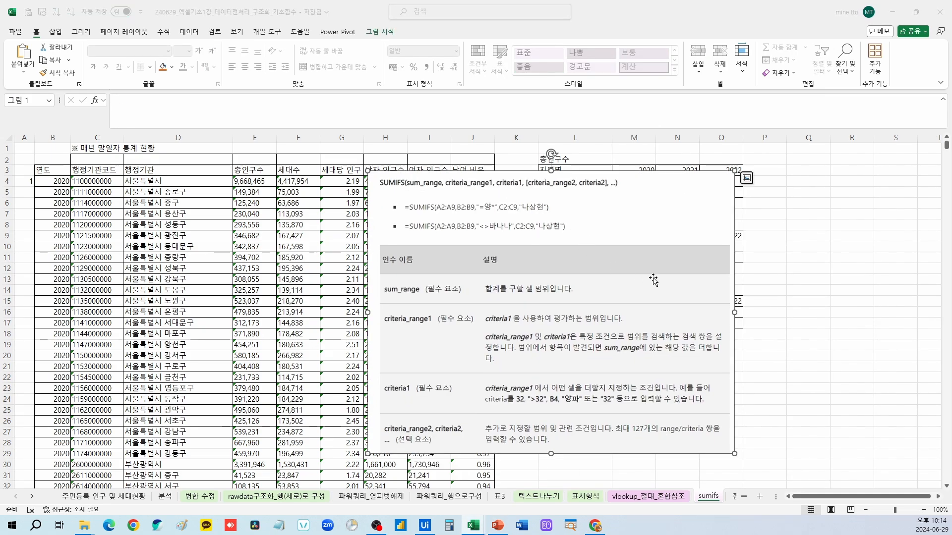
left_click(842, 301)
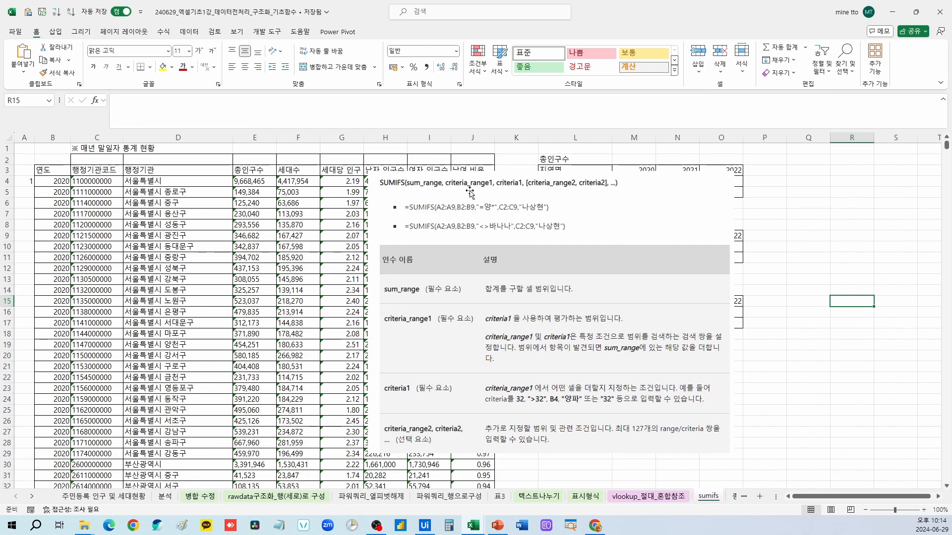
Mark the sum_range, criteria_range and criteria arguments on the SUMIFS picture with the pen, and place the picture in cell I7
left_click_drag(407, 188, 438, 189)
left_click_drag(495, 296, 541, 295)
mouse_move(381, 327)
left_mouse_down()
mouse_move(437, 321)
mouse_move(384, 309)
mouse_move(381, 318)
left_mouse_up()
left_click_drag(381, 393, 412, 393)
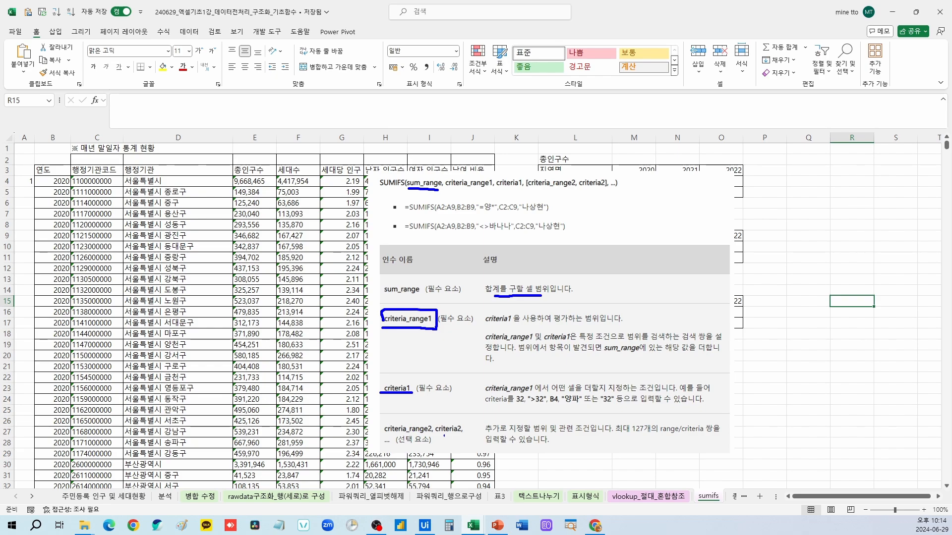
left_click_drag(415, 436, 470, 438)
left_click_drag(368, 281, 389, 268)
key("Escape")
left_click_drag(691, 223, 739, 267)
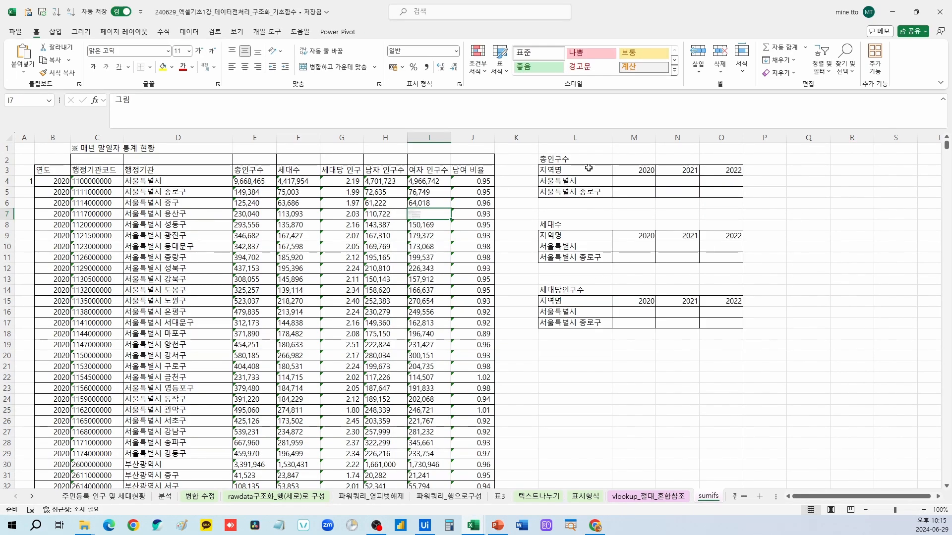
Compare the 지역명 and year criteria of the 총인구수 table with the 행정기관 and 총인구수 source columns
left_click(575, 181)
left_click_drag(184, 180, 188, 290)
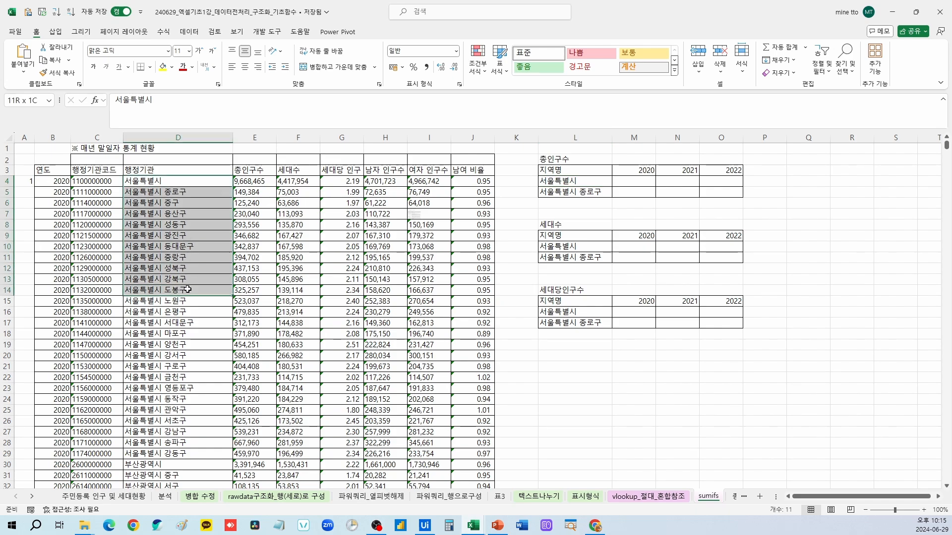
left_click(644, 171)
left_click(575, 181)
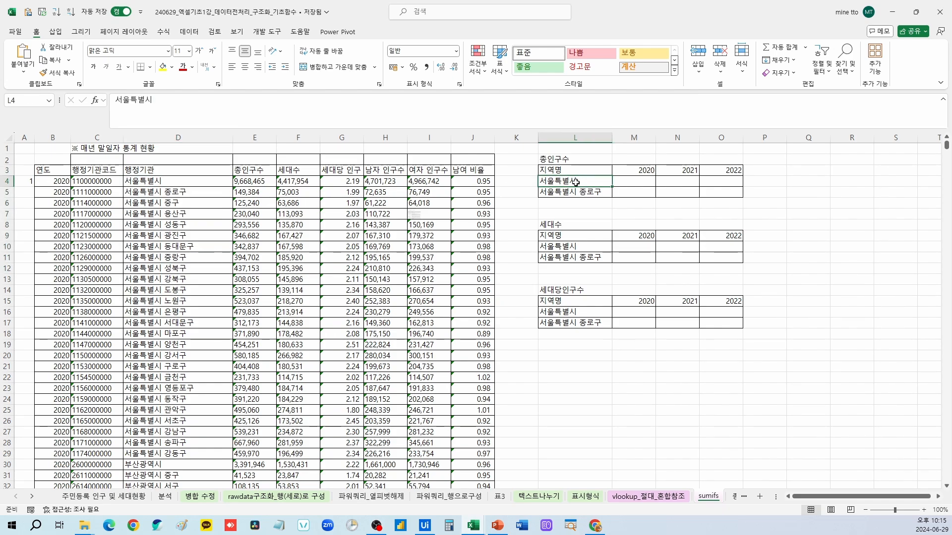
left_click(254, 137)
left_click(253, 224)
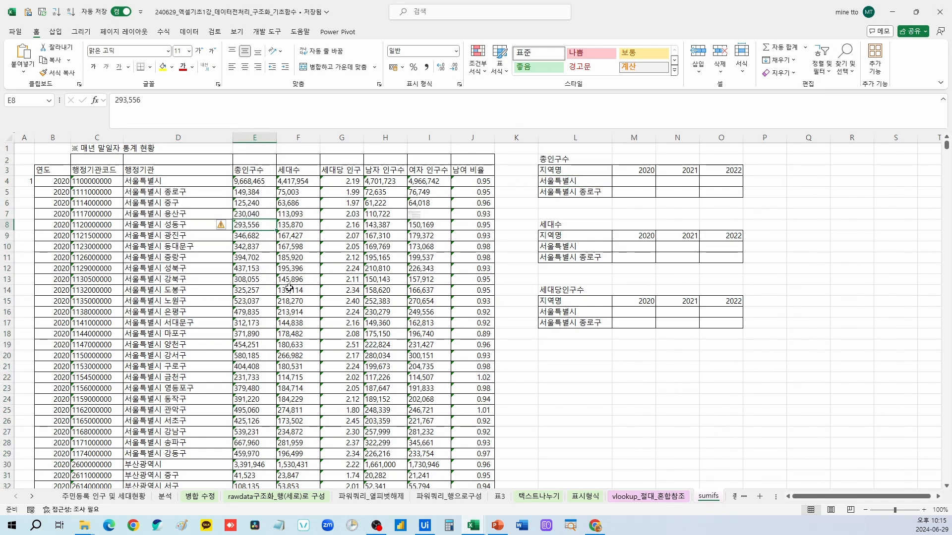
left_click(516, 149)
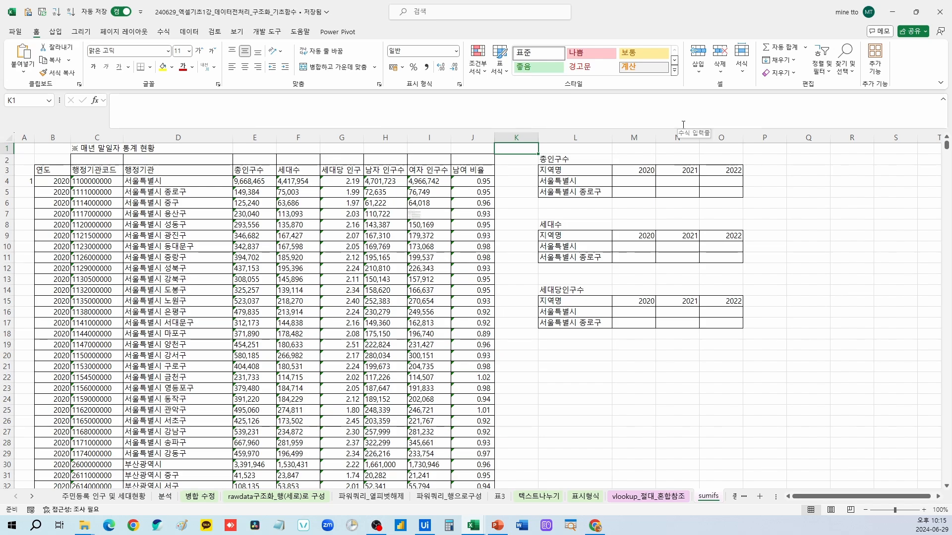
Fill the 연도 column (column B) with yellow and check its values down to the last row
left_click(52, 169)
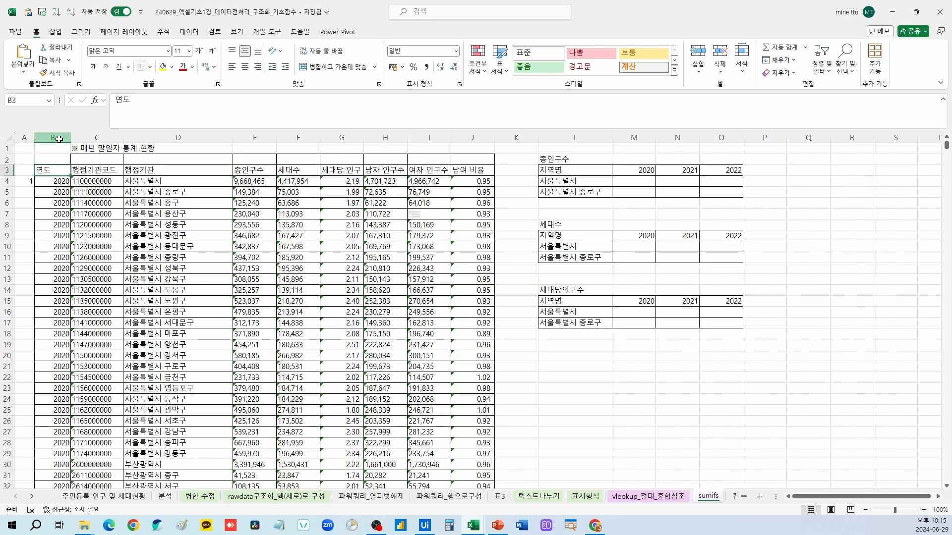
left_click(53, 137)
left_click(163, 66)
left_click(61, 213)
scroll(61, 236, "down", 6)
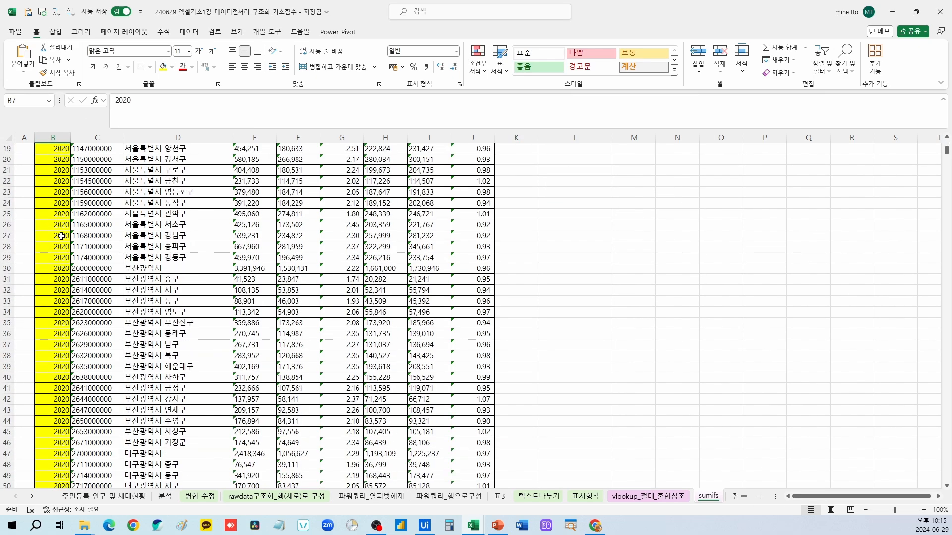
key("ctrl+Down")
key("ctrl+Up")
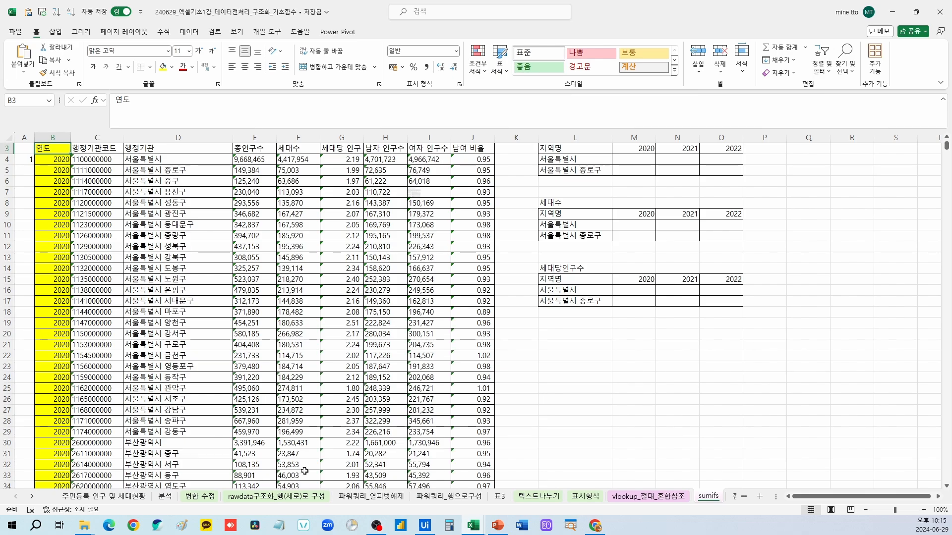
scroll(304, 470, "up", 1)
Look at how the years are arranged on the 파워쿼리_행으로구성 sheet and return to the sumifs sheet
left_click(381, 497)
left_click(438, 501)
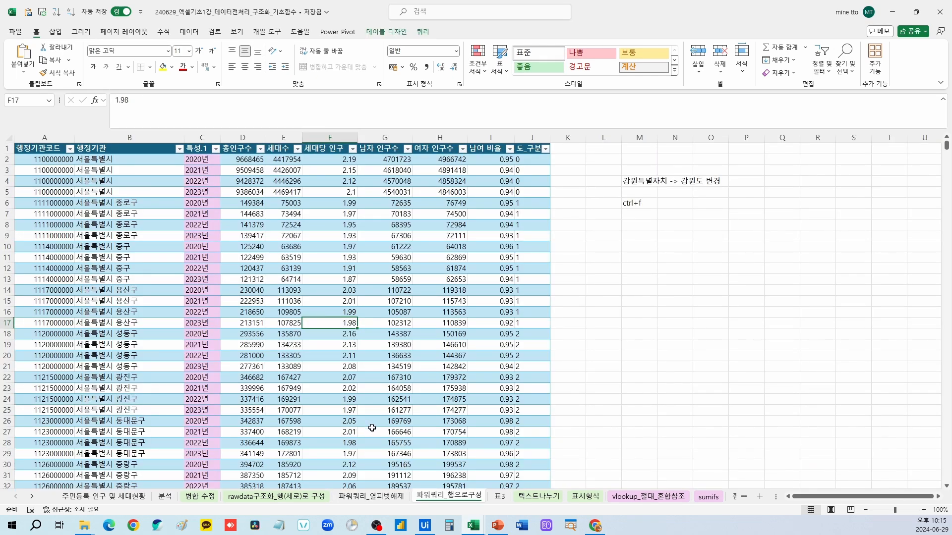
left_click(699, 499)
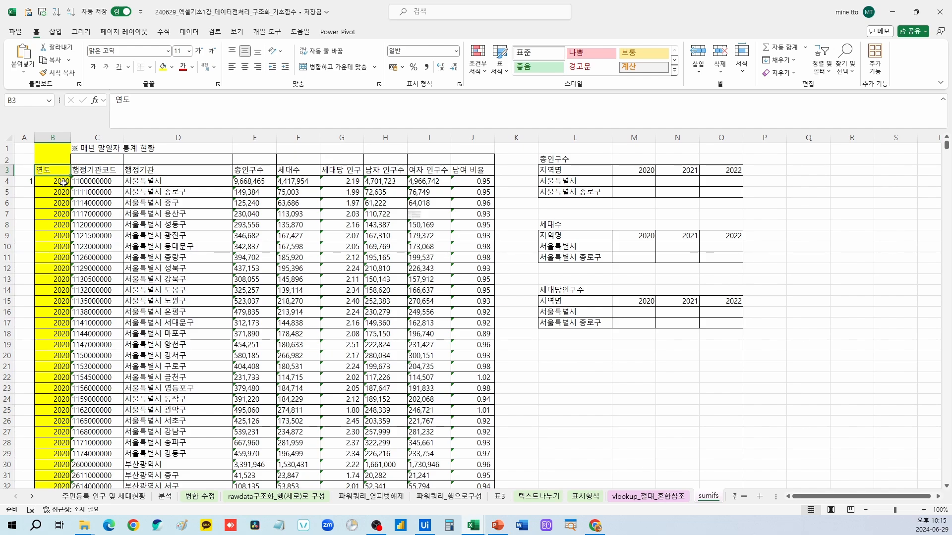
Examine the 연도 and 총인구수 source columns that the SUMIFS tables draw on
left_click_drag(53, 180, 55, 354)
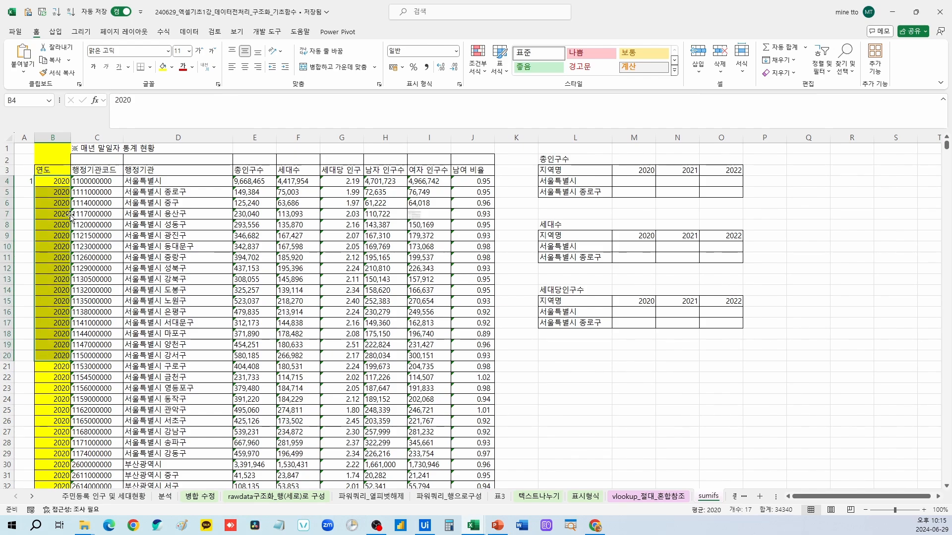
left_click_drag(53, 170, 53, 345)
left_click_drag(250, 170, 253, 323)
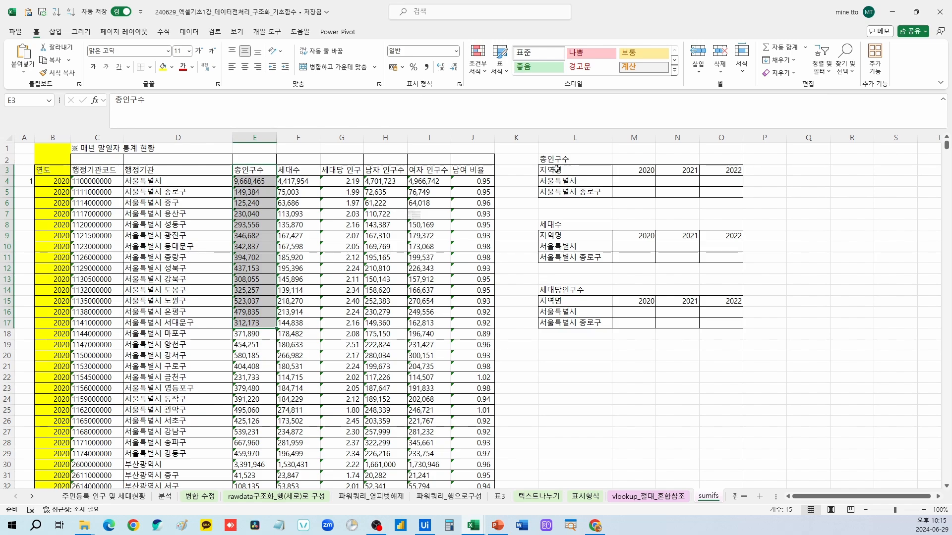
left_click(511, 149)
Examine the figures stored as text in columns E to J, from row 4 down to the last row
left_click_drag(261, 182, 491, 238)
left_click(328, 212)
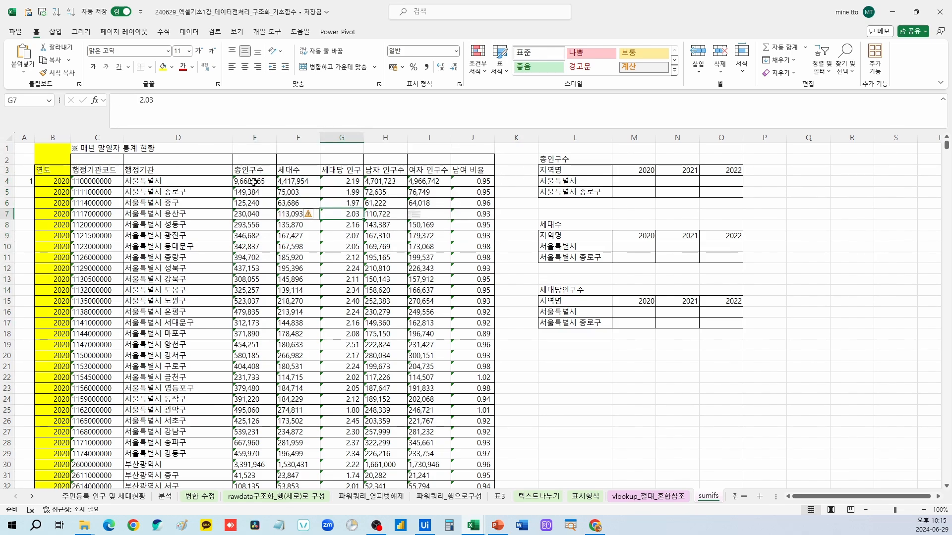
left_click_drag(253, 181, 327, 199)
left_click(251, 182)
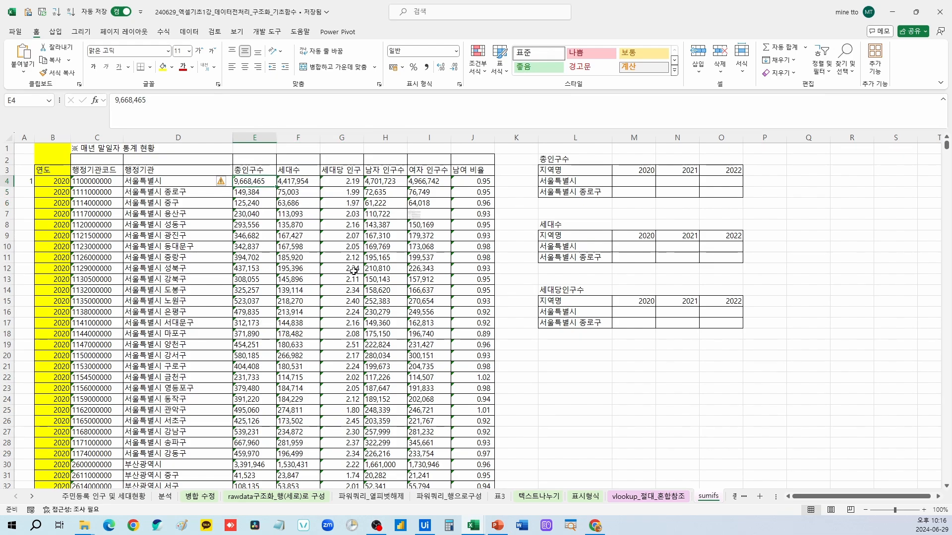
left_click(488, 182, "shift")
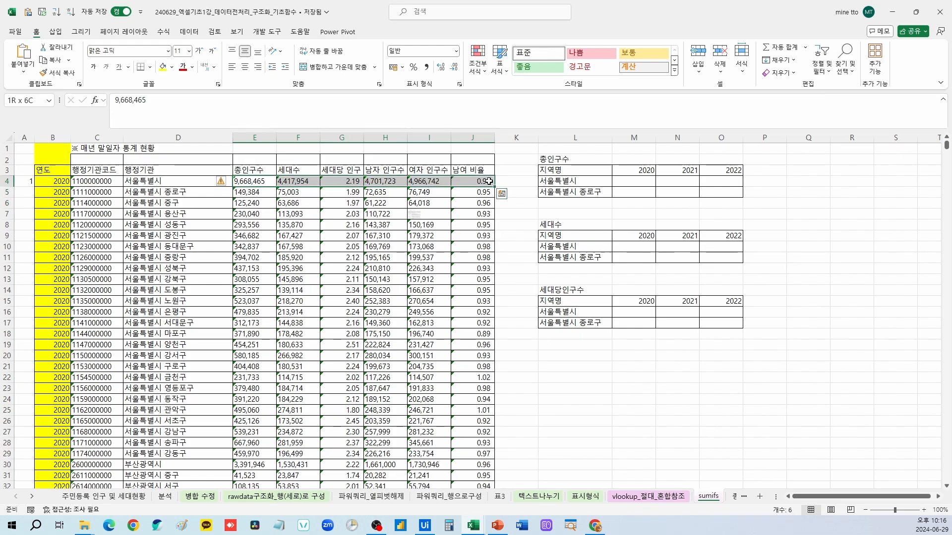
key("ctrl+shift+Down")
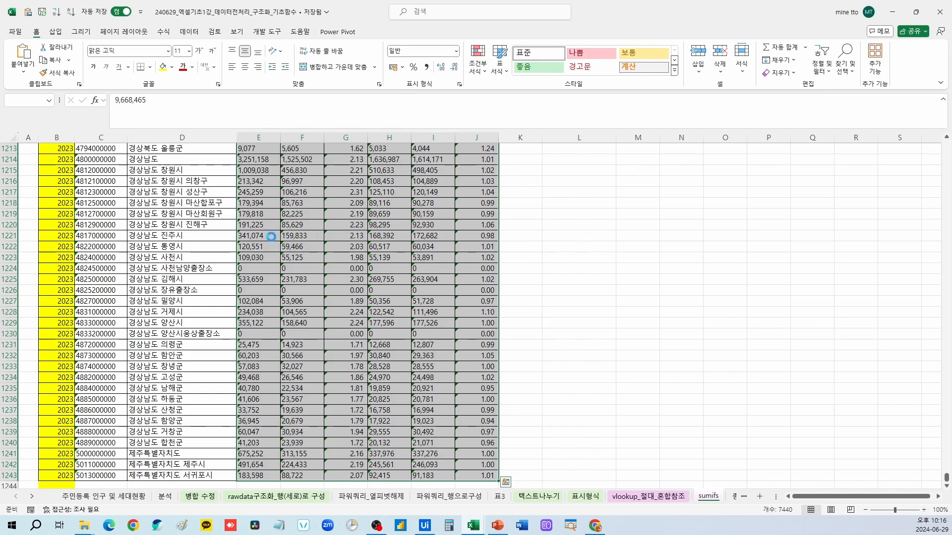
key("ctrl+BackSpace")
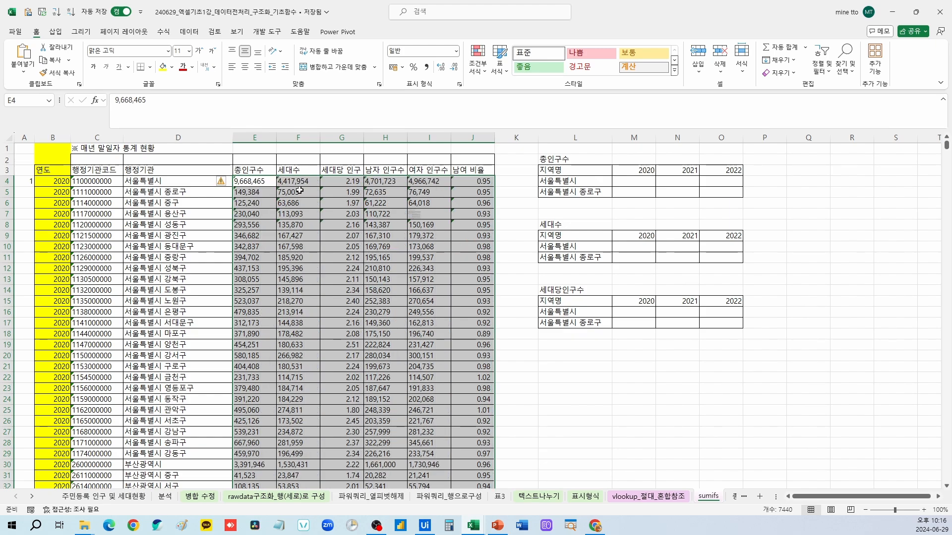
Enter 1 in cell K1 and copy that cell
left_click(521, 152)
type("1")
key("ctrl+Return")
key("ctrl+c")
Convert E4:J1243 to numbers by pasting the copied 1 as values (값) with multiply (곱하기), and clear the picture from cell I7
key("Left")
key("Left")
key("Down")
key("Down")
key("Left")
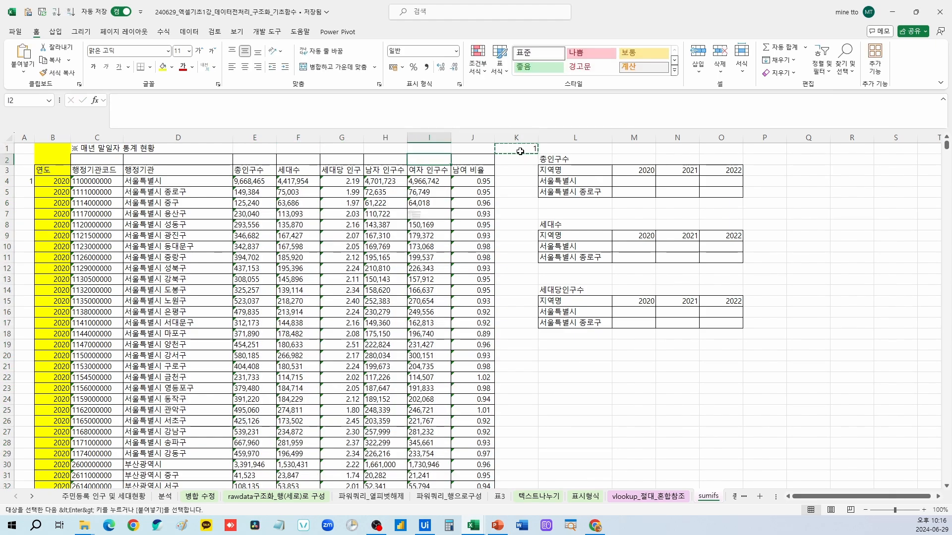
key("Up")
key("Up")
key("Right")
key("Right")
key("Right")
key("Left")
key("Down")
key("Down")
key("Left")
key("Left")
key("Left")
key("Left")
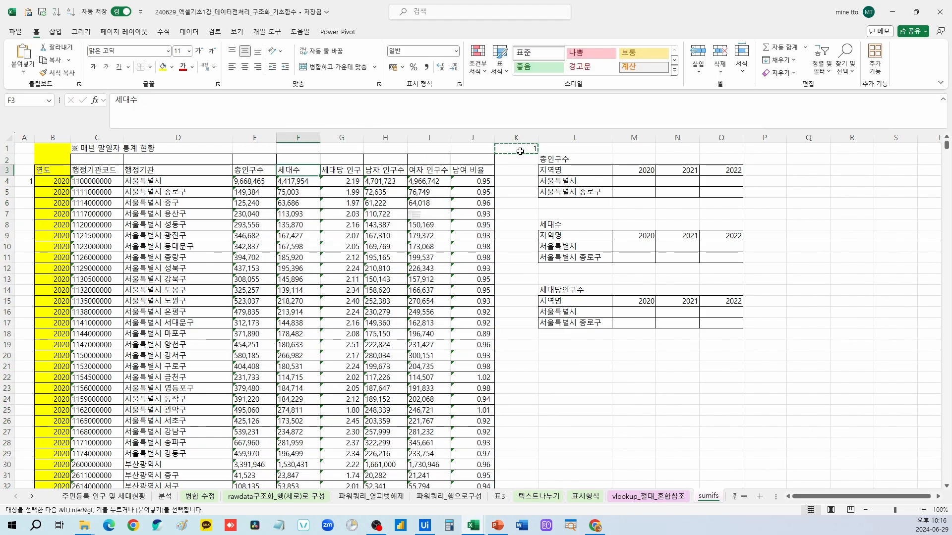
key("Left")
key("Down")
key("ctrl+shift+End")
key("shift+Left")
key("shift+Left")
key("shift+Left")
key("shift+Left")
key("shift+Left")
key("shift+Left")
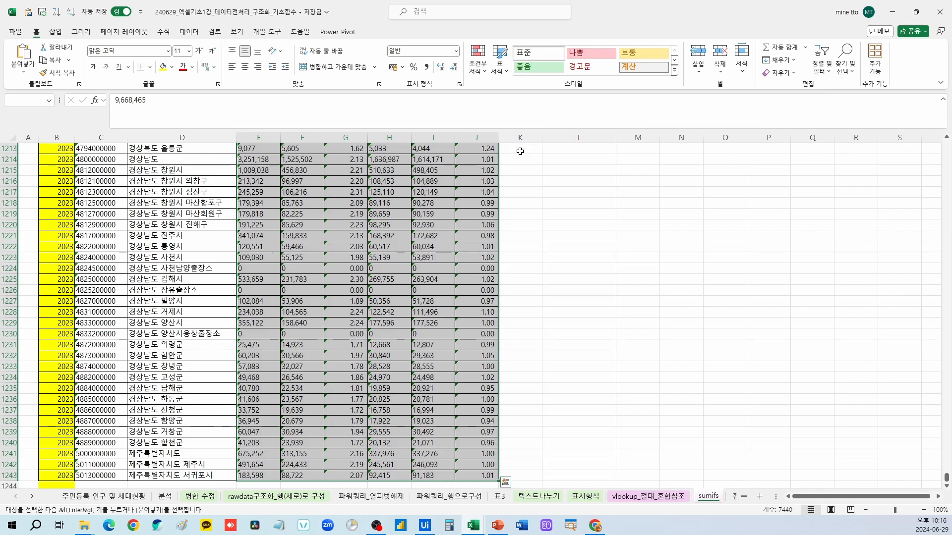
key("ctrl+alt+v")
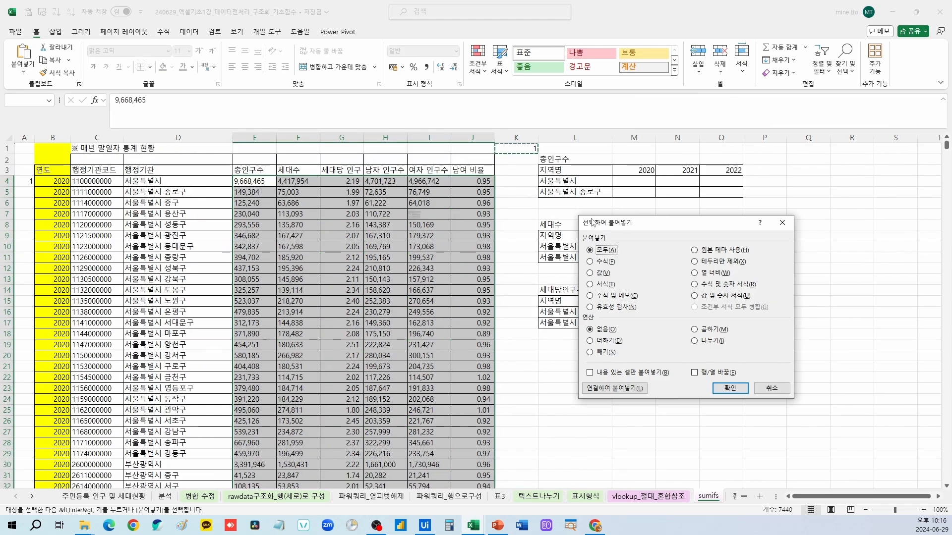
key("Escape")
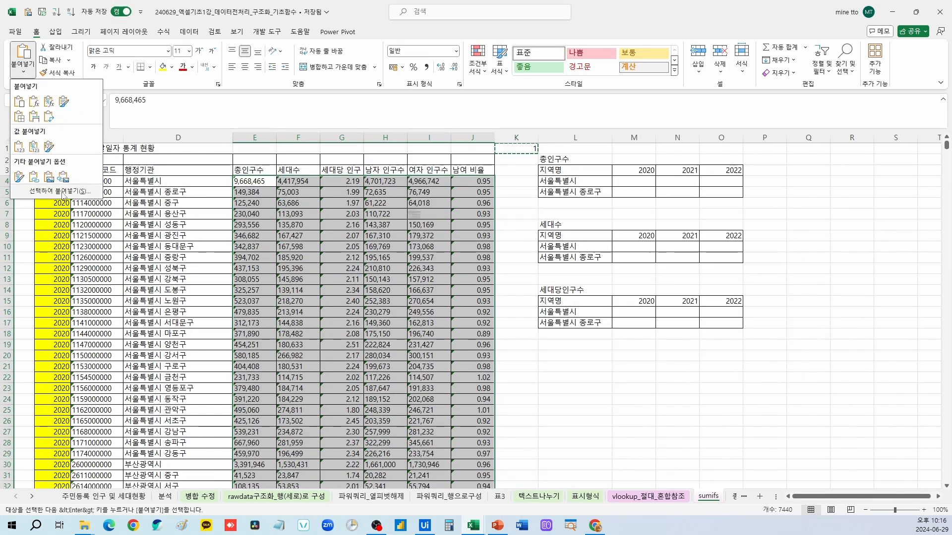
key("ctrl+alt+v")
left_click(589, 273)
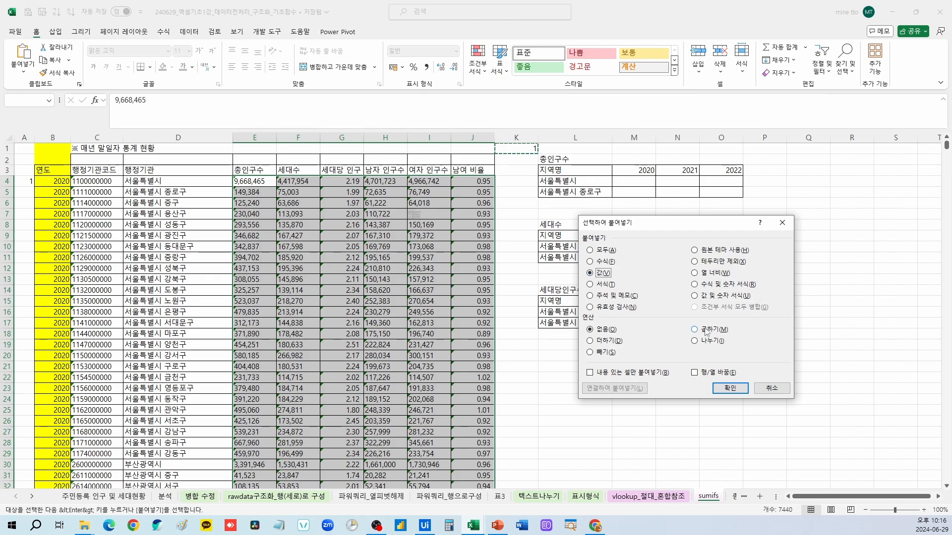
left_click(694, 330)
left_click(730, 388)
left_click(443, 215)
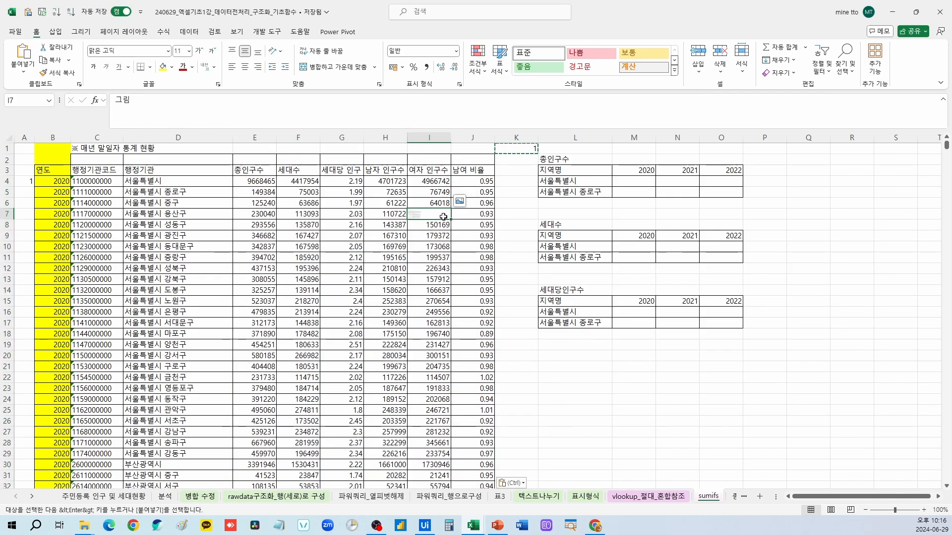
key("Escape")
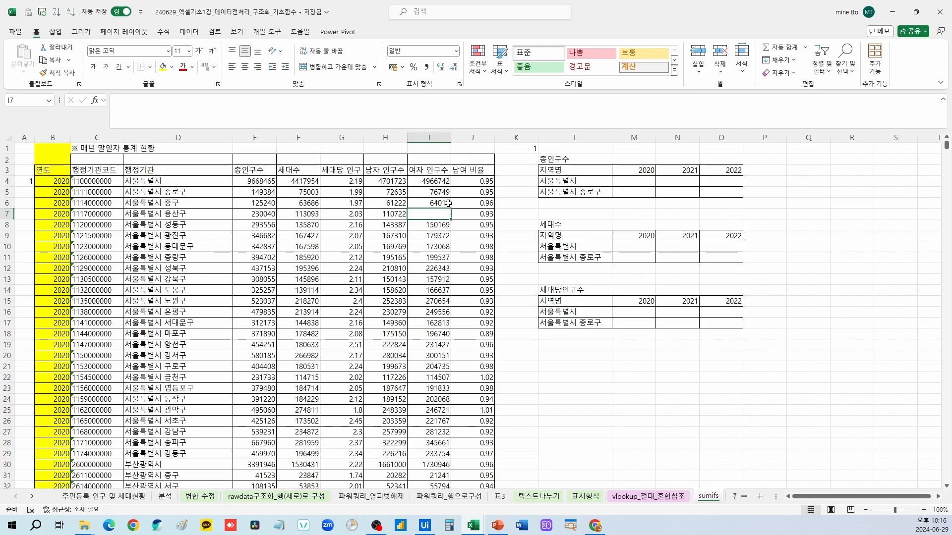
Begin a SUMIFS formula in M4 of the 총인구수 table with the absolute column $E:$E as the sum range
left_click(630, 182)
type("=")
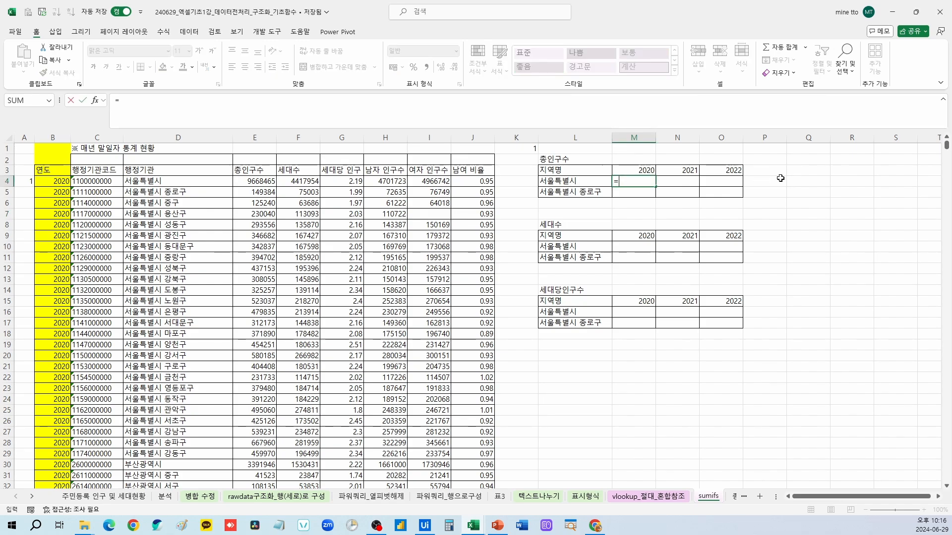
type("sumif")
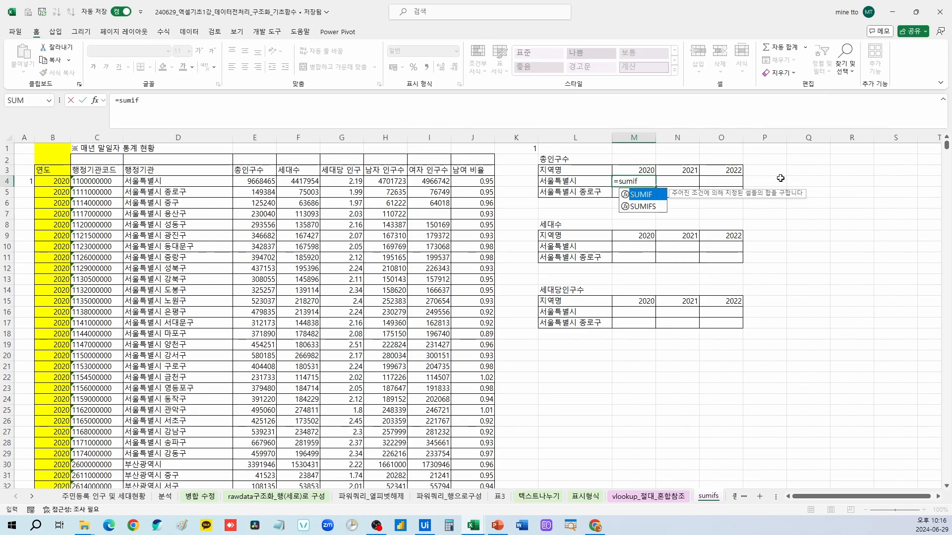
type("s(")
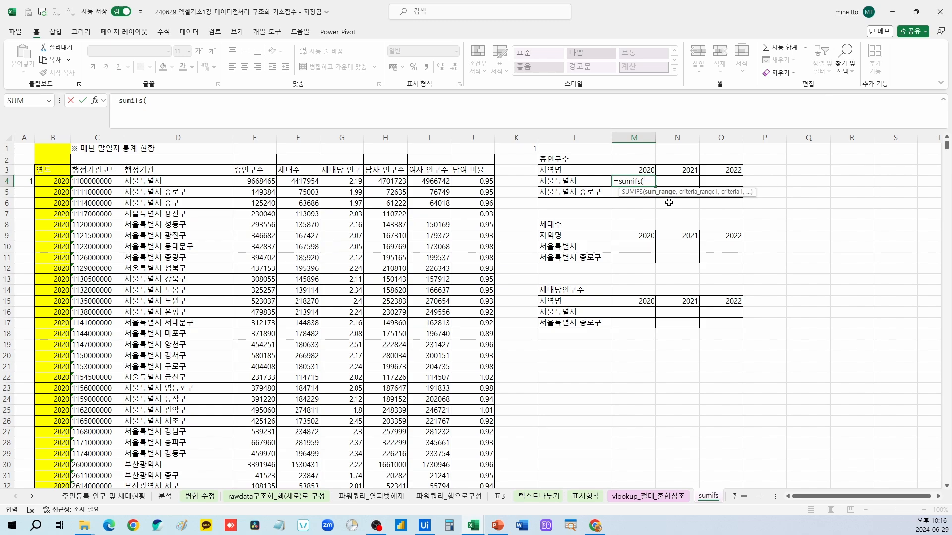
left_click(256, 142)
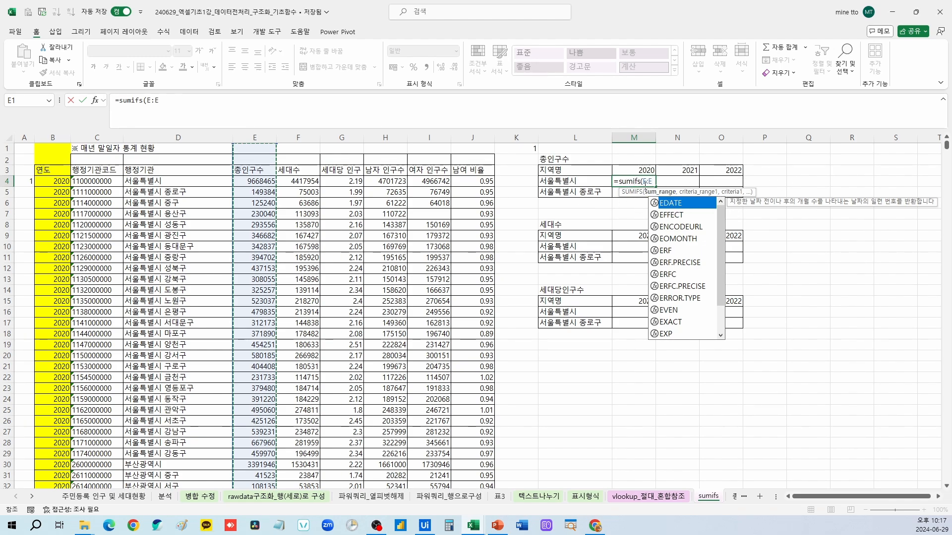
left_click(644, 182)
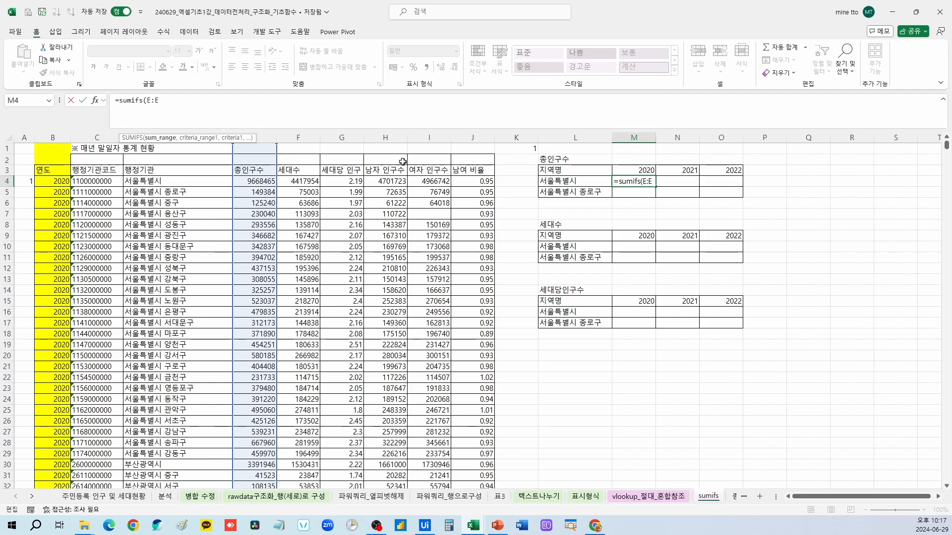
key("F4")
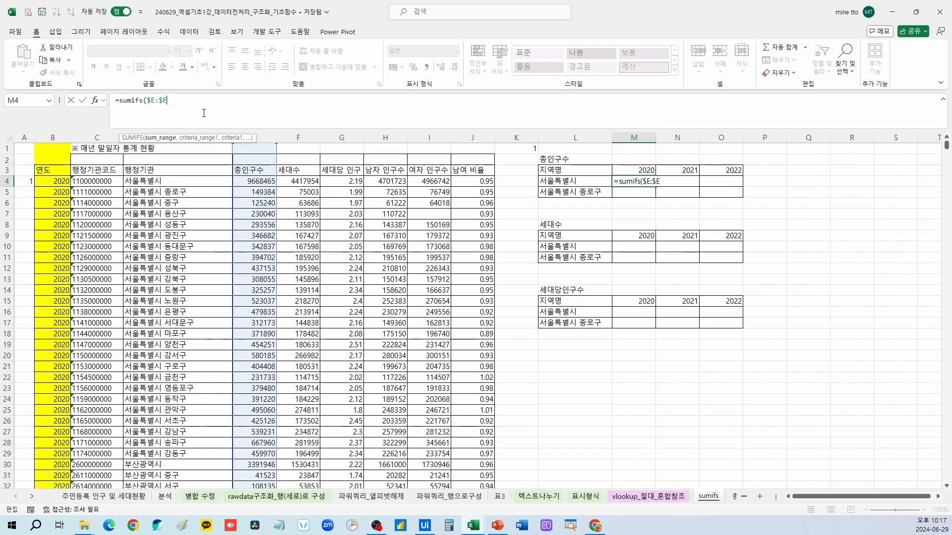
type(",")
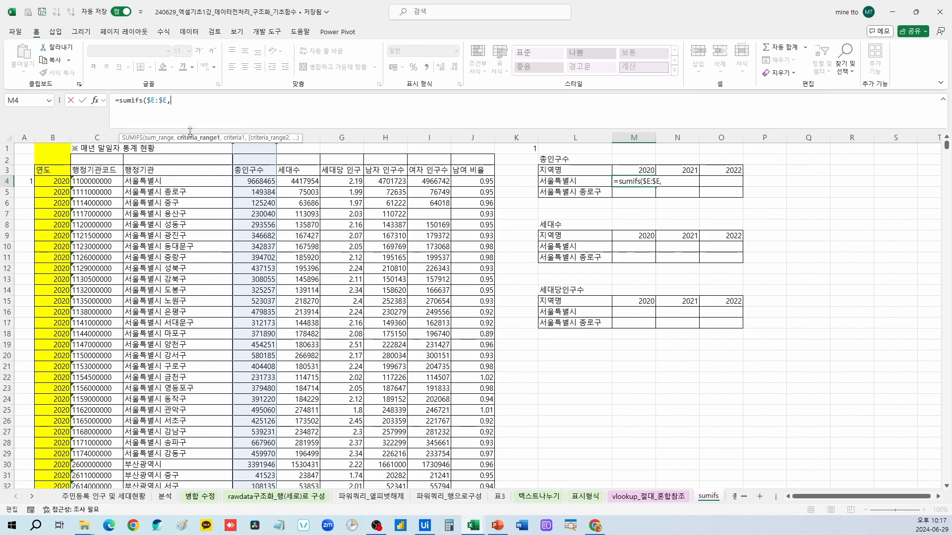
Add the region condition to the SUMIFS formula: criteria range $D:$D with criterion $L4
left_click(189, 131)
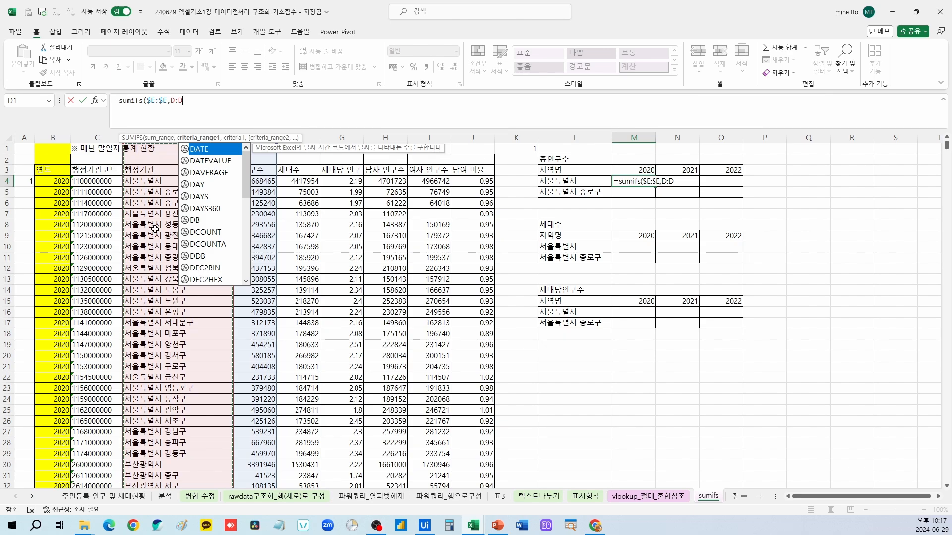
key("F4")
type(",")
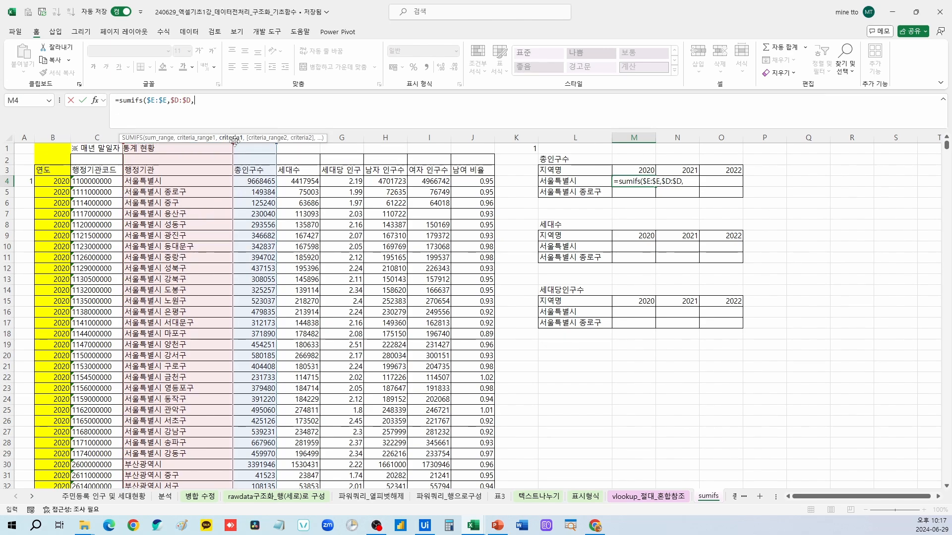
left_click(577, 181)
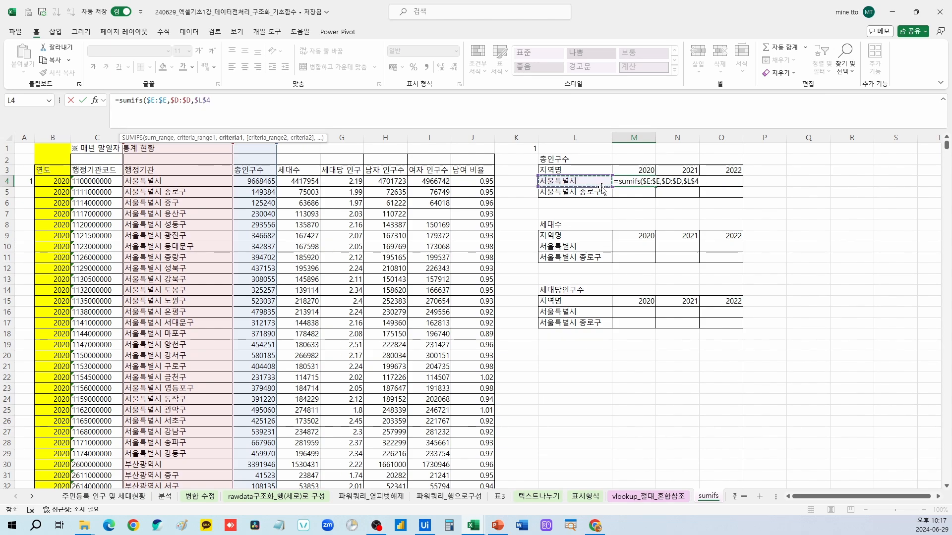
key("F4")
key("F4")
type(",")
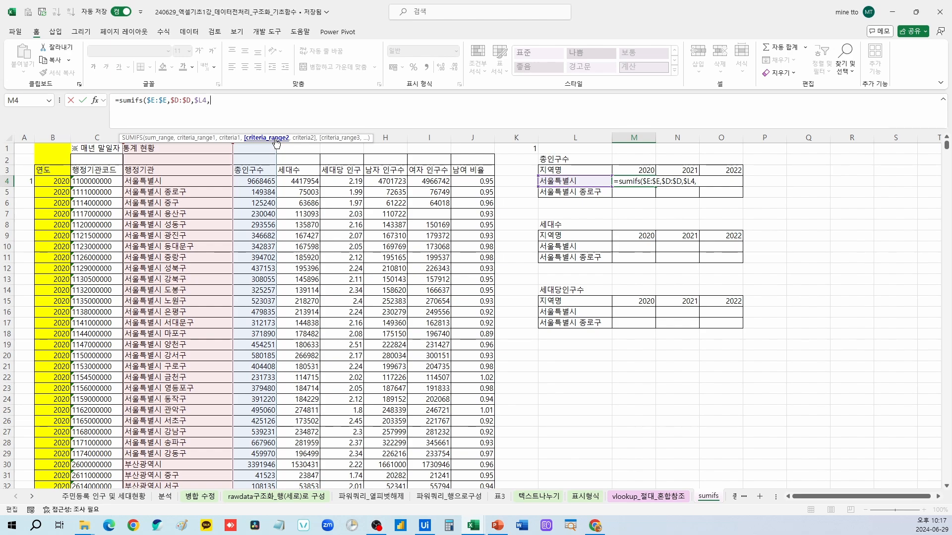
Add the year condition $B:$B with criterion M$3 and complete the SUMIFS formula in M4
left_click(54, 137)
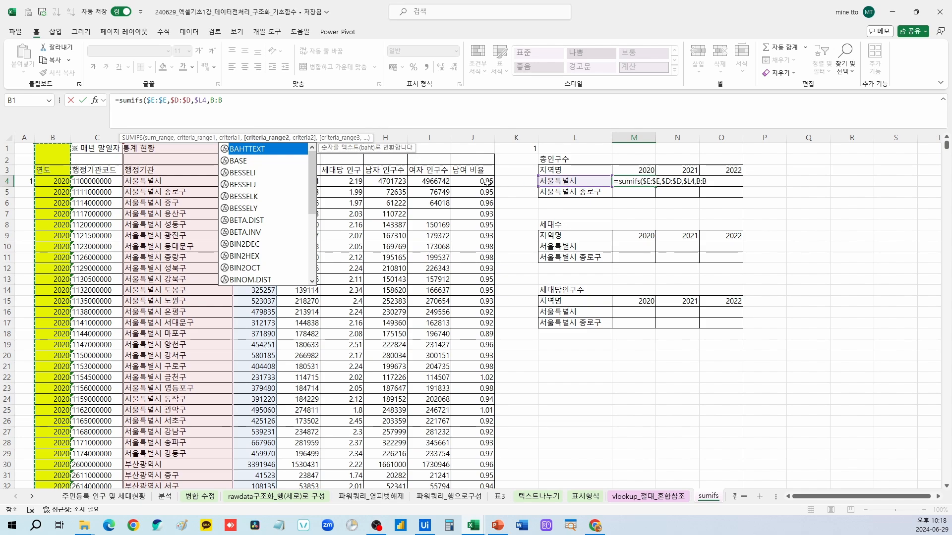
key("F4")
type(",")
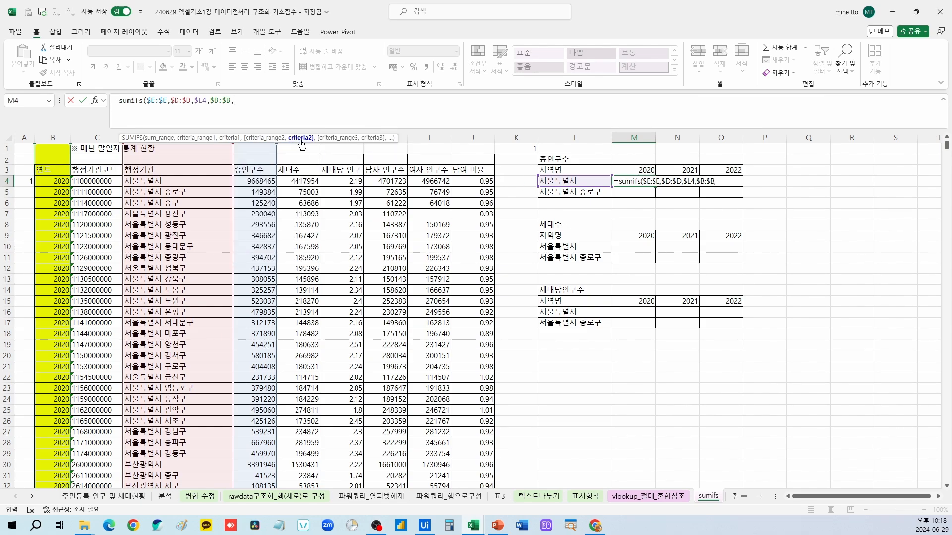
left_click(637, 170)
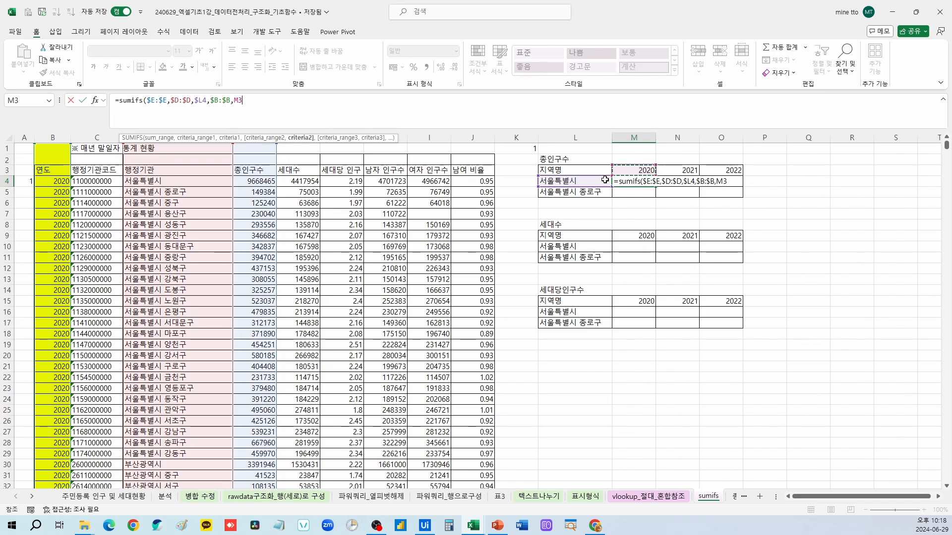
key("F4")
type(")")
key("ctrl+Return")
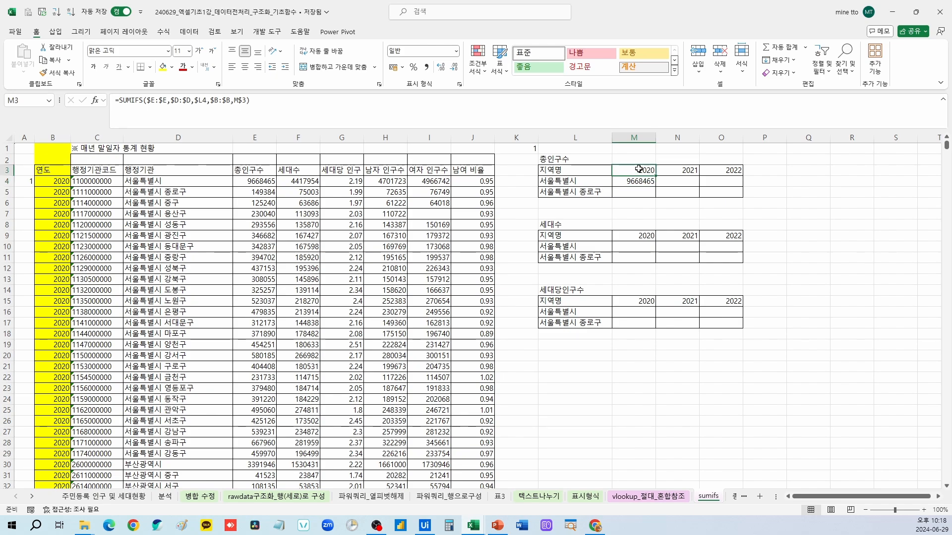
Fill the M4 formula across to O4 and down to row 5 of the 총인구수 table
left_click(565, 160)
left_click(636, 182)
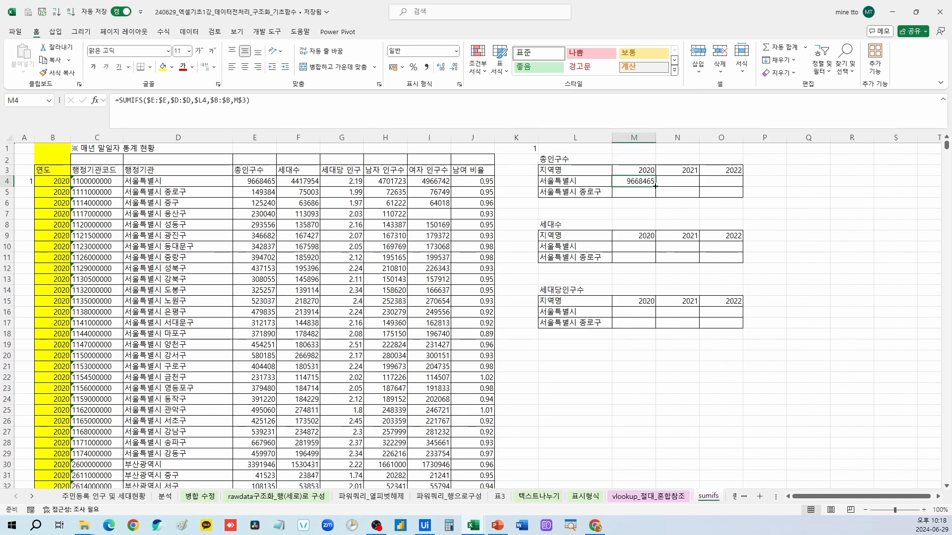
left_click_drag(655, 187, 748, 186)
left_click(680, 183)
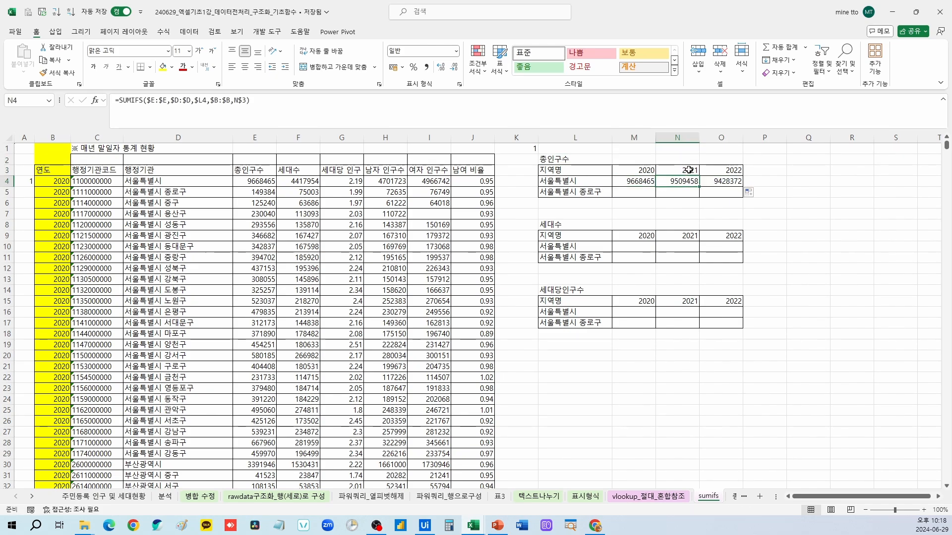
left_click(731, 183)
left_click_drag(644, 183, 742, 195)
Check the filled SUMIFS cells for 서울특별시 종로구 across 2020, 2021 and 2022
left_click(602, 192)
left_click(644, 193)
left_click(679, 193)
left_click(721, 192)
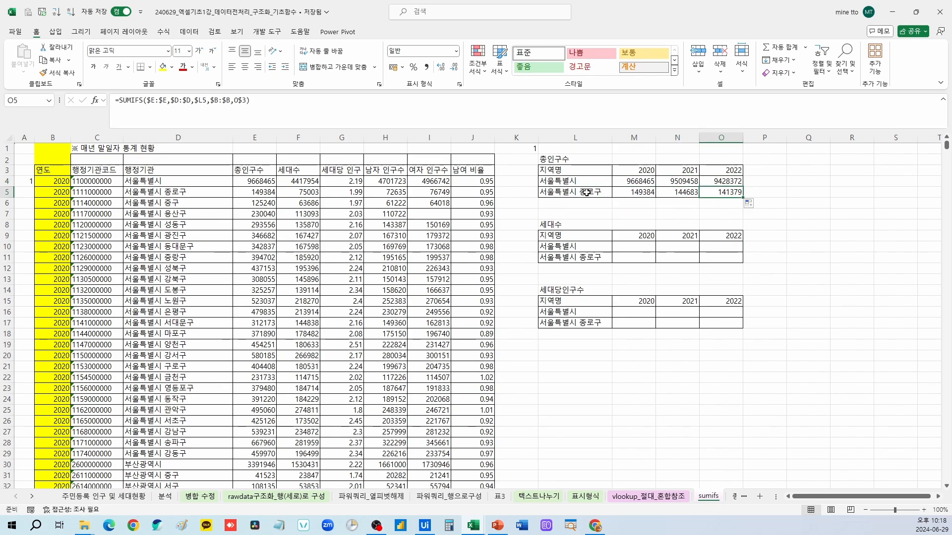
key("ctrl+Left")
key("Up")
key("Down")
Copy 서울특별시 from L4 over the region name in D5 to test how the 2020 total in M4 responds
left_click(178, 183)
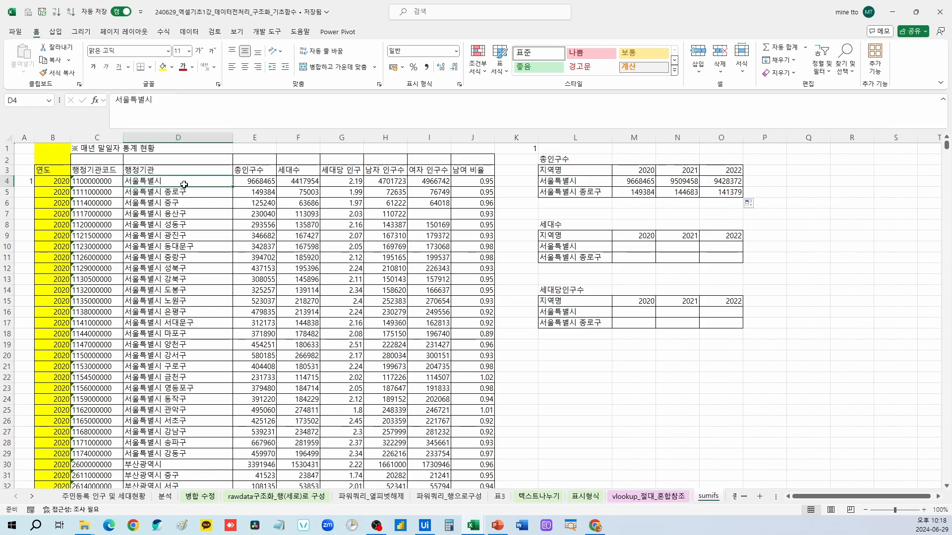
left_click(594, 182)
key("ctrl+c")
left_click(179, 193)
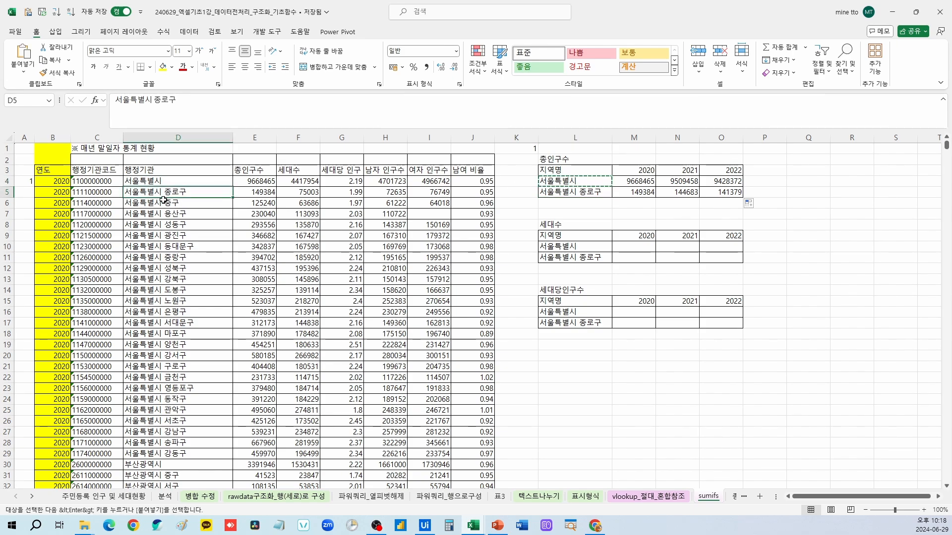
key("ctrl+v")
left_click(645, 182)
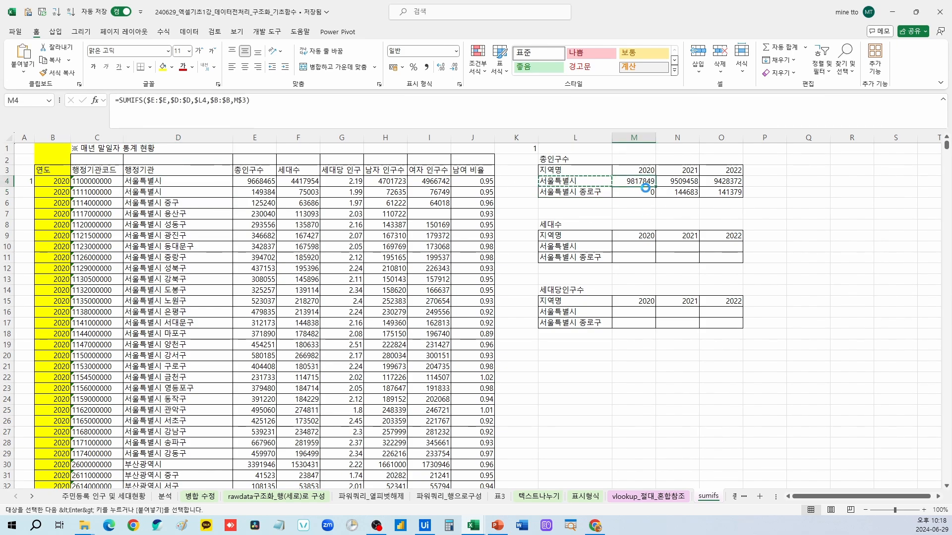
key("ctrl+z")
key("ctrl+v")
key("ctrl")
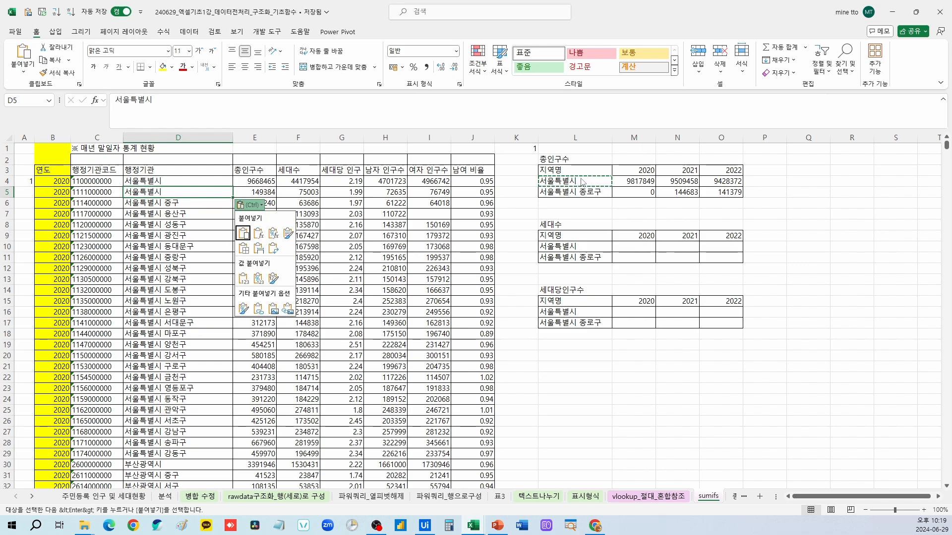
Compare the duplicated 서울특별시 rows in D4:D5 with the M4 total, and undo the region name pasted into D5
left_click(585, 182)
left_click_drag(189, 183, 189, 194)
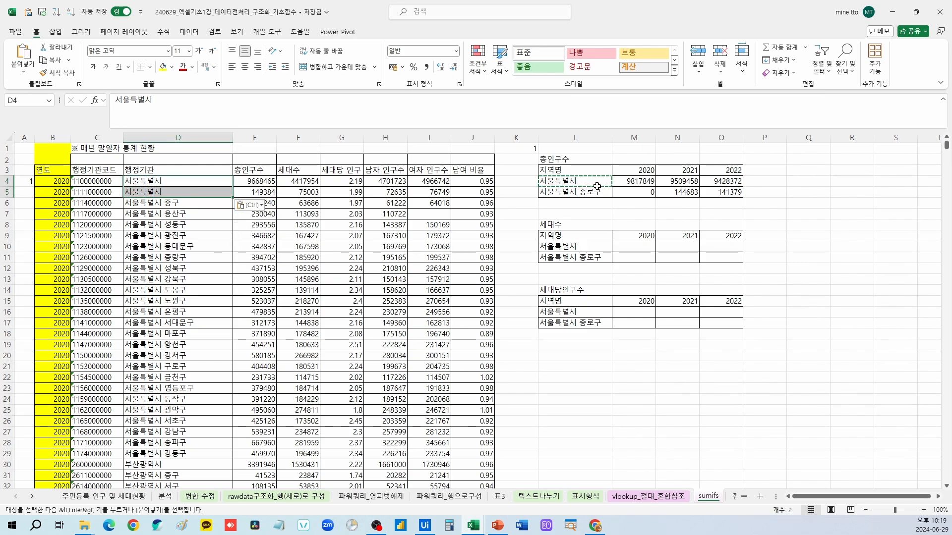
left_click(647, 183)
key("Escape")
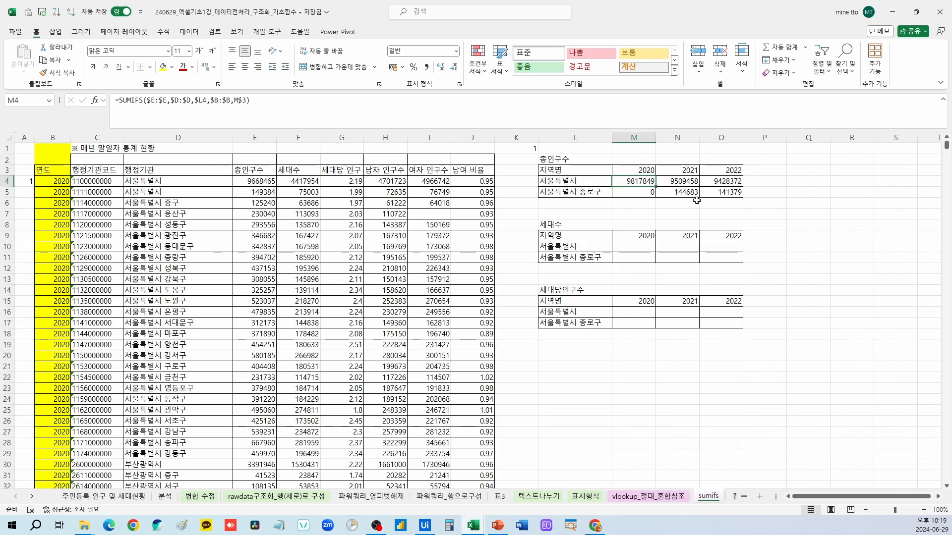
key("ctrl+z")
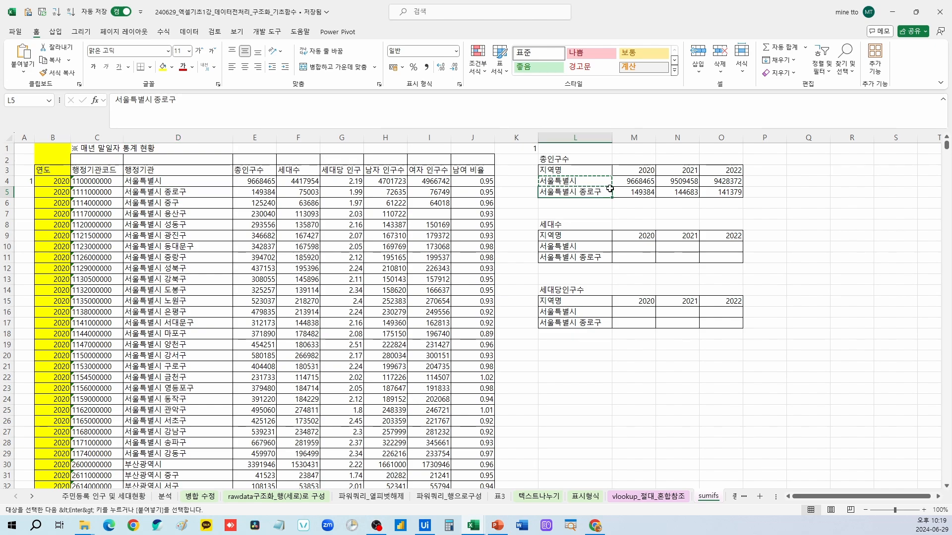
Copy the SUMIFS formulas from M5:O5 into the 서울특별시 row of the 세대수 table, starting at M10
left_click_drag(639, 192, 724, 194)
key("ctrl+c")
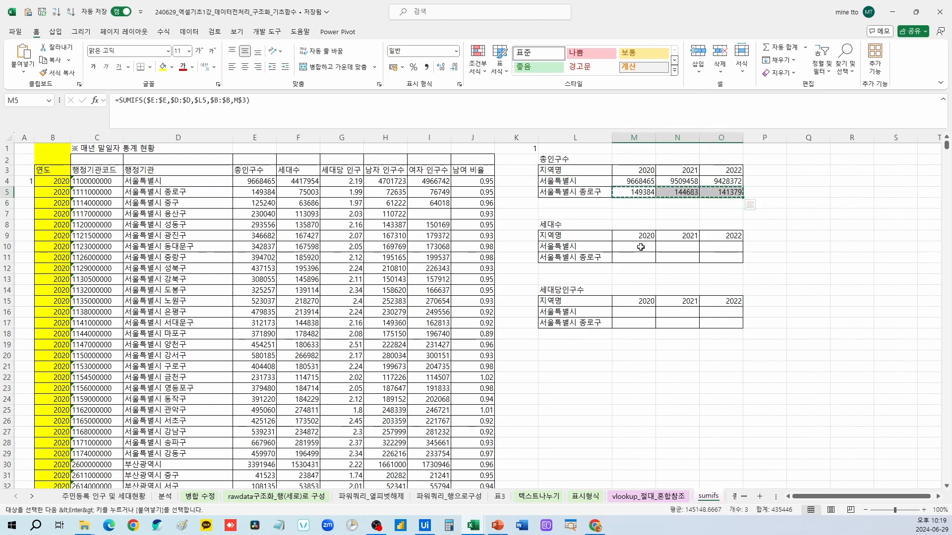
left_click(639, 246)
key("ctrl+v")
key("ctrl")
key("Escape")
key("Escape")
left_click(646, 249)
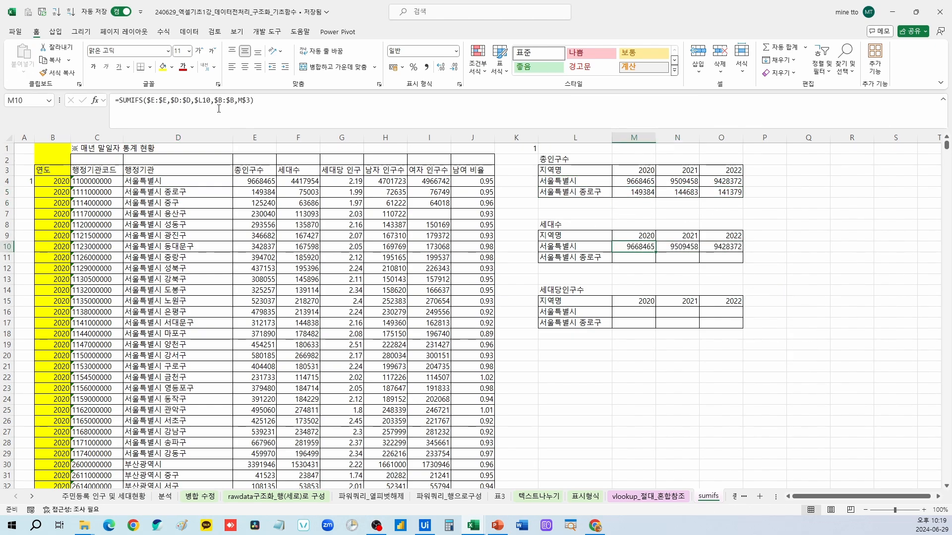
Change the sum range of the SUMIFS formula in M10 to the 세대수 column, $F:$F
left_click(215, 101)
left_click_drag(275, 157, 318, 156)
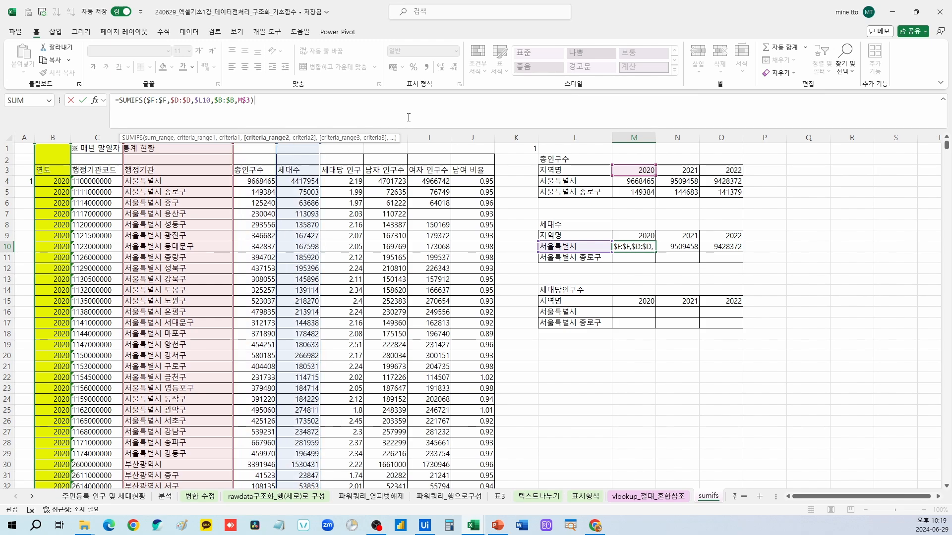
key("ctrl+Return")
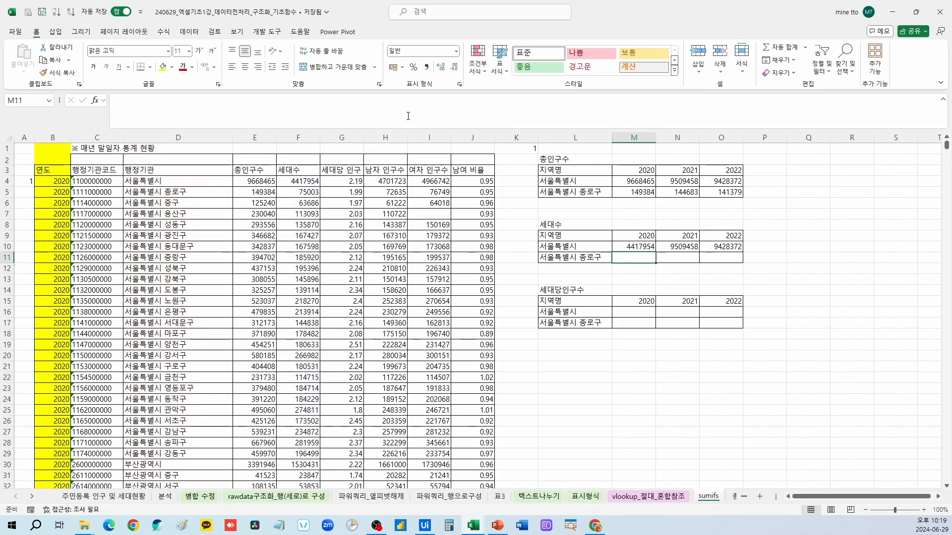
Copy the M10 formula across to O10 and down to row 11 of the 세대수 table
key("ctrl+c")
key("shift+Right")
key("shift+Right")
key("ctrl+v")
key("Down")
key("ctrl+v")
key("Up")
key("Up")
key("Down")
key("Escape")
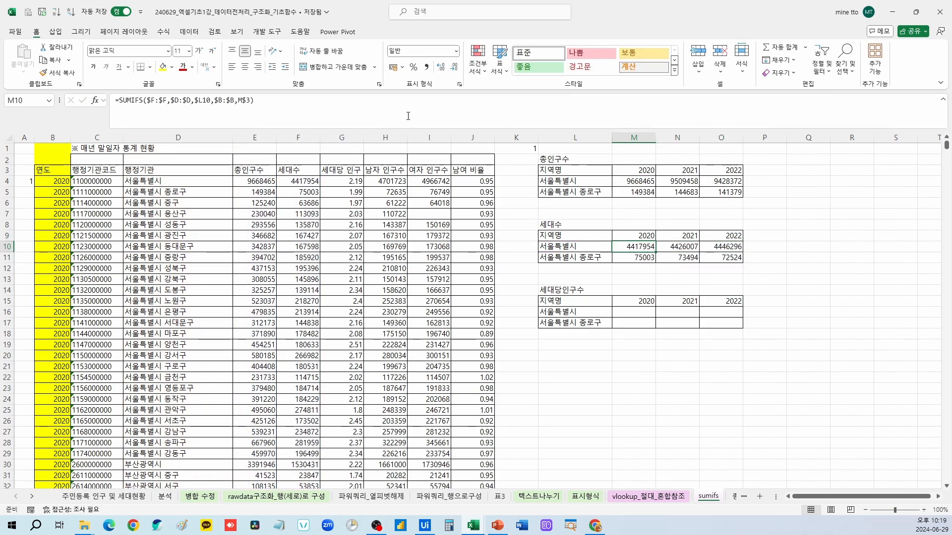
Copy the M10 formula to M16 in the 세대당인구수 table and change its sum range to $G:$G
key("ctrl+c")
left_click(635, 311)
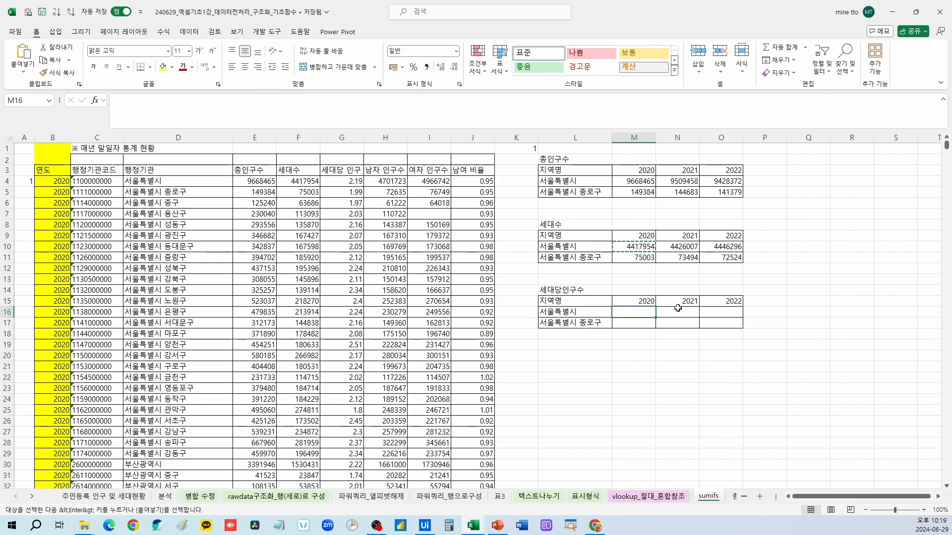
key("ctrl+v")
key("F2")
left_click_drag(268, 145, 341, 181)
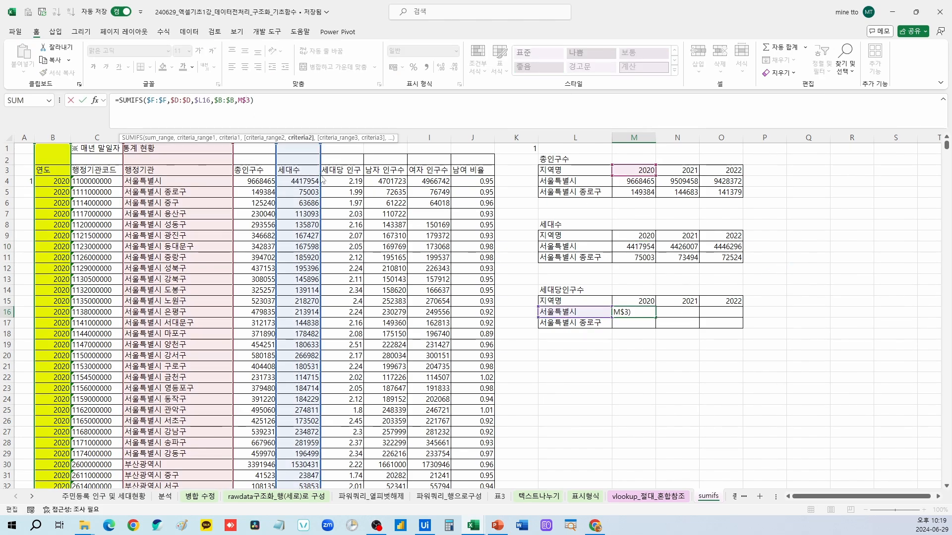
key("ctrl+Return")
Copy the M16 formula across to O16 and down to row 17 of the 세대당인구수 table
key("ctrl+c")
scroll(341, 180, "right", 4)
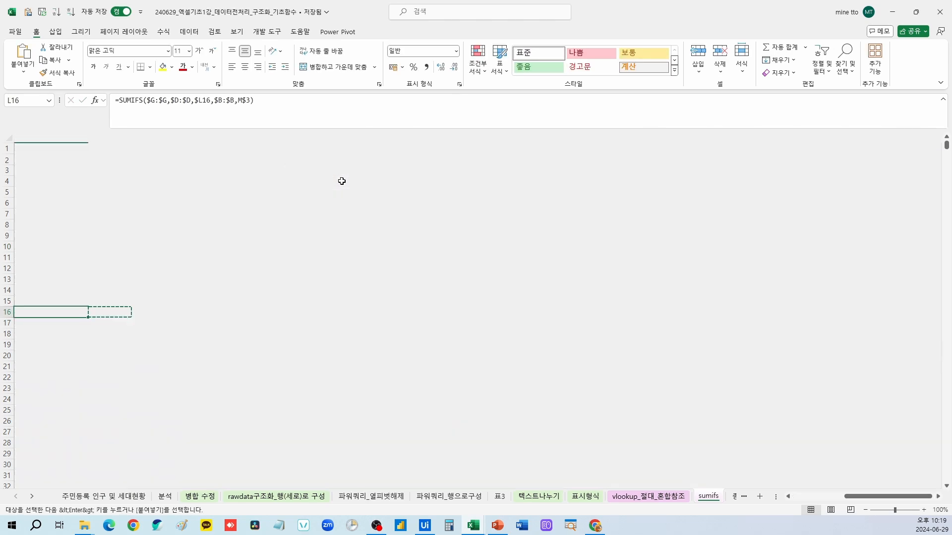
key("shift+Right")
key("shift+Right")
key("ctrl+v")
key("ctrl+c")
key("shift+Down")
key("ctrl+v")
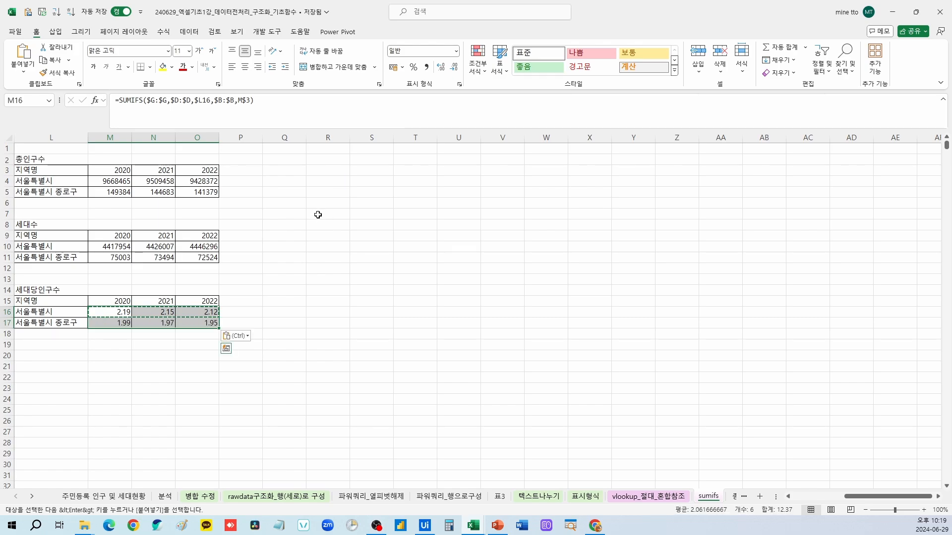
scroll(318, 215, "left", 4)
left_click(333, 243)
key("Escape")
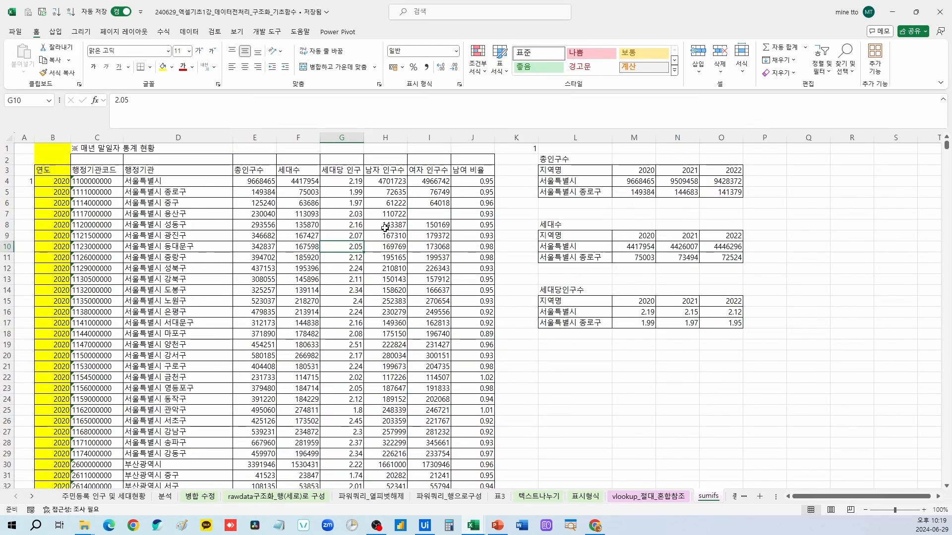
Examine the layout of the measure columns E to J, the region names in column D and the SUMIFS formula in M4
left_click_drag(263, 171, 347, 171)
left_click_drag(258, 139, 463, 142)
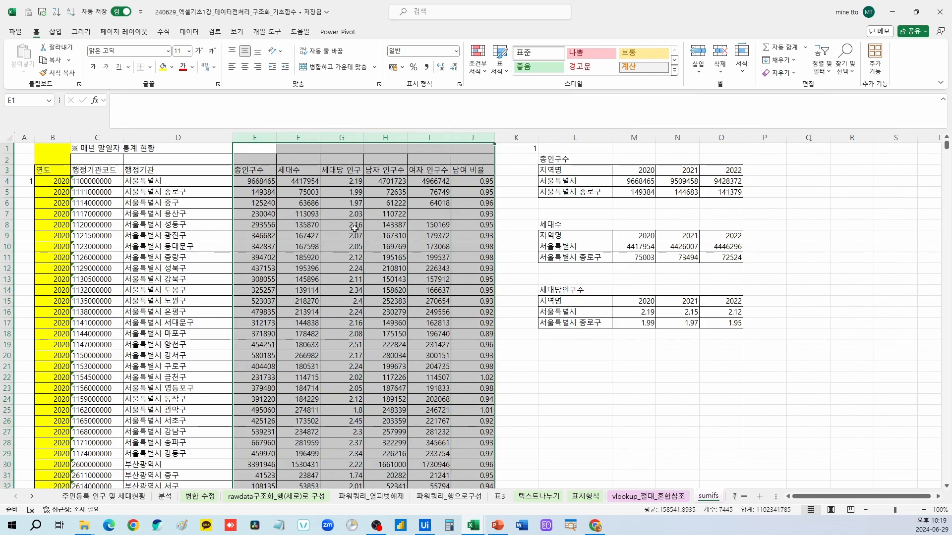
left_click(310, 226)
left_click_drag(254, 169, 478, 170)
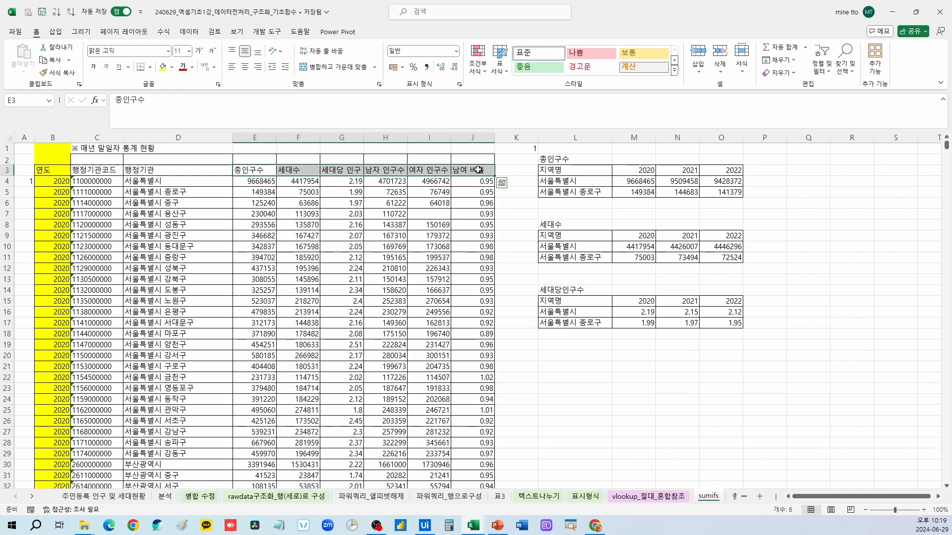
left_click(252, 135)
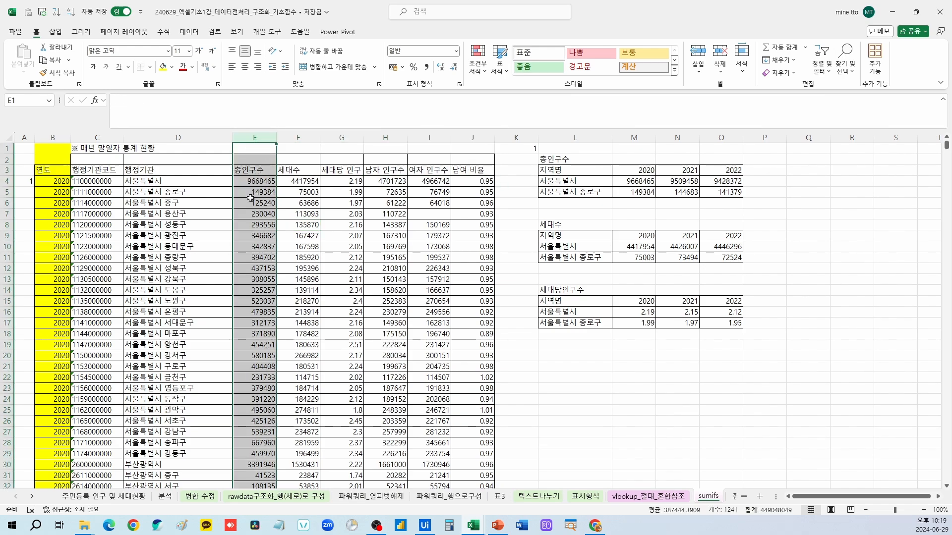
left_click(186, 182)
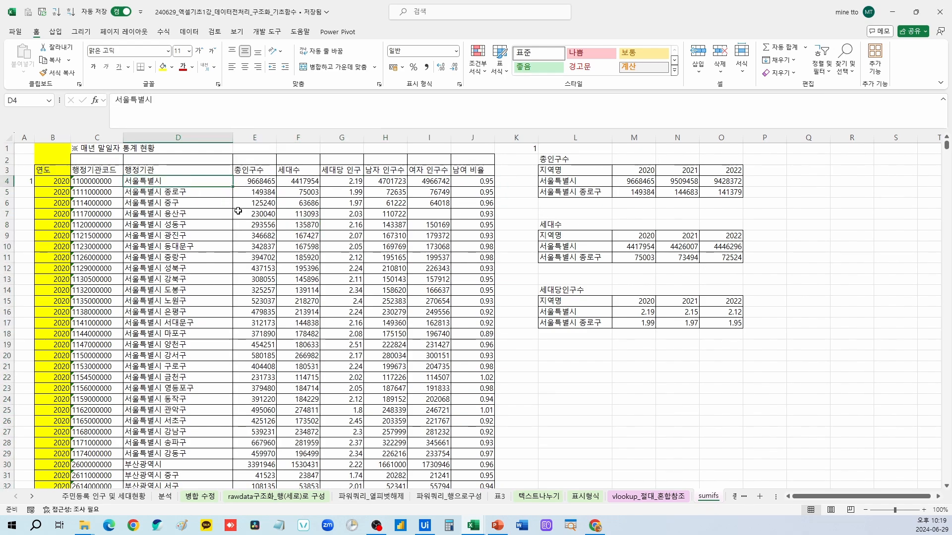
mouse_move(209, 193)
left_mouse_down()
mouse_move(235, 193)
mouse_move(240, 215)
left_mouse_up()
left_click_drag(202, 295, 222, 296)
left_click_drag(192, 337, 220, 337)
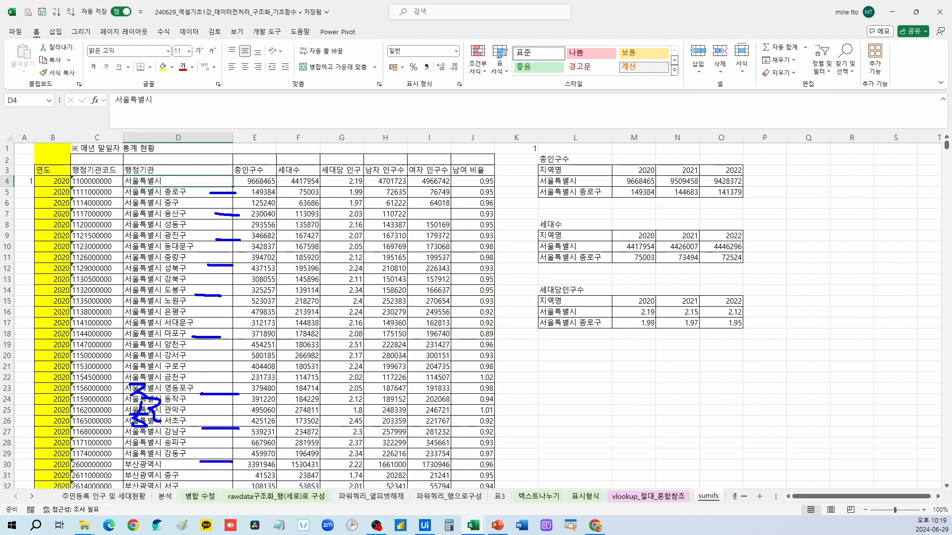
left_click_drag(314, 355, 294, 466)
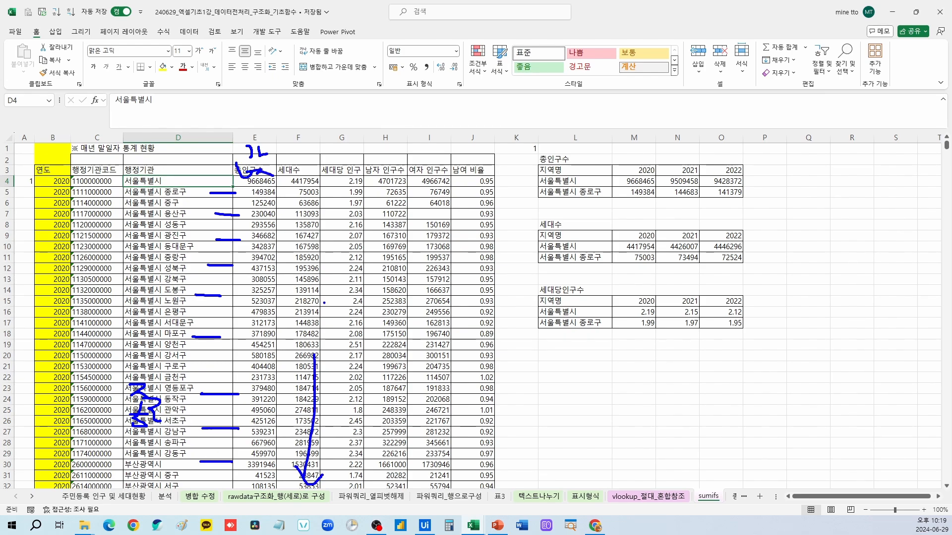
mouse_move(247, 177)
left_mouse_down()
mouse_move(432, 185)
mouse_move(329, 149)
mouse_move(354, 189)
mouse_move(248, 292)
left_mouse_up()
key("Escape")
double_click(632, 181)
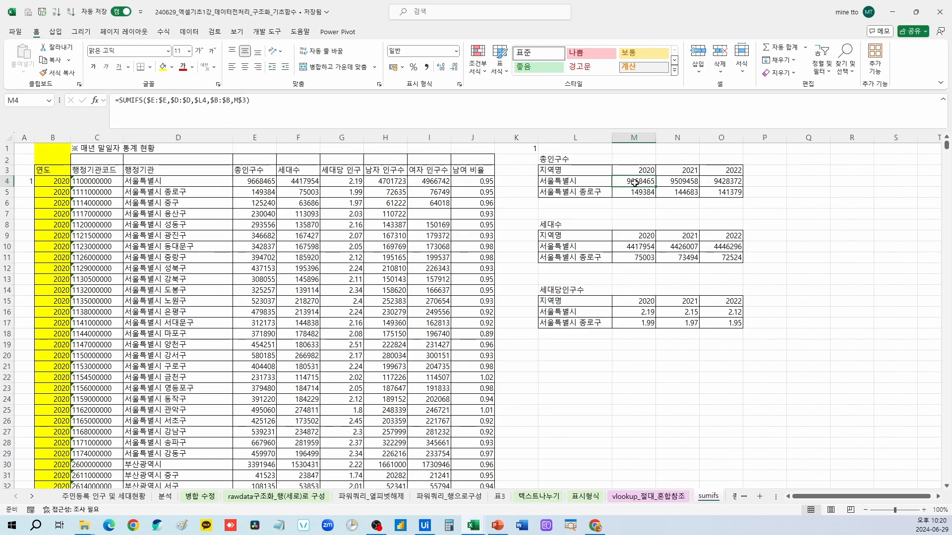
left_click_drag(277, 168, 277, 167)
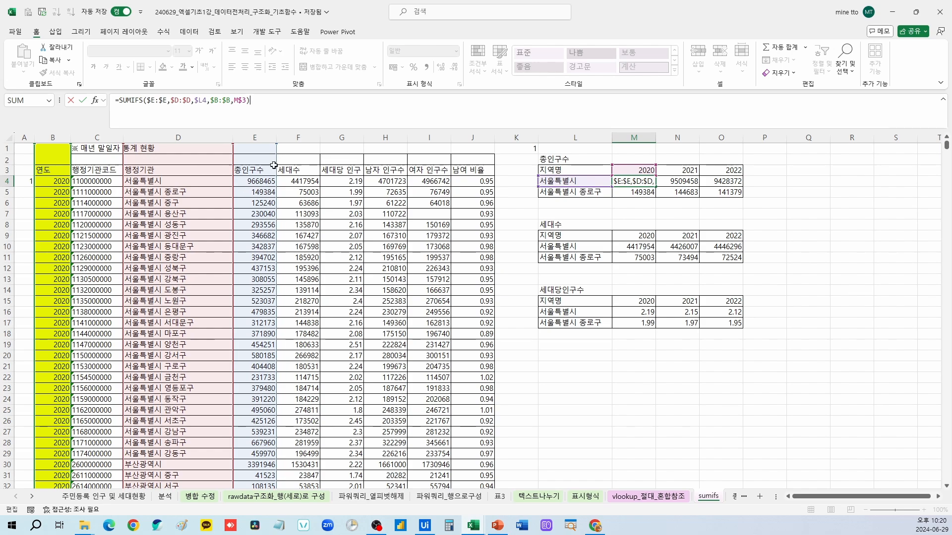
key("Escape")
Insert a blank column before the 총인구수 column and narrow it slightly
left_click(254, 138)
right_click(259, 138)
left_click(288, 235)
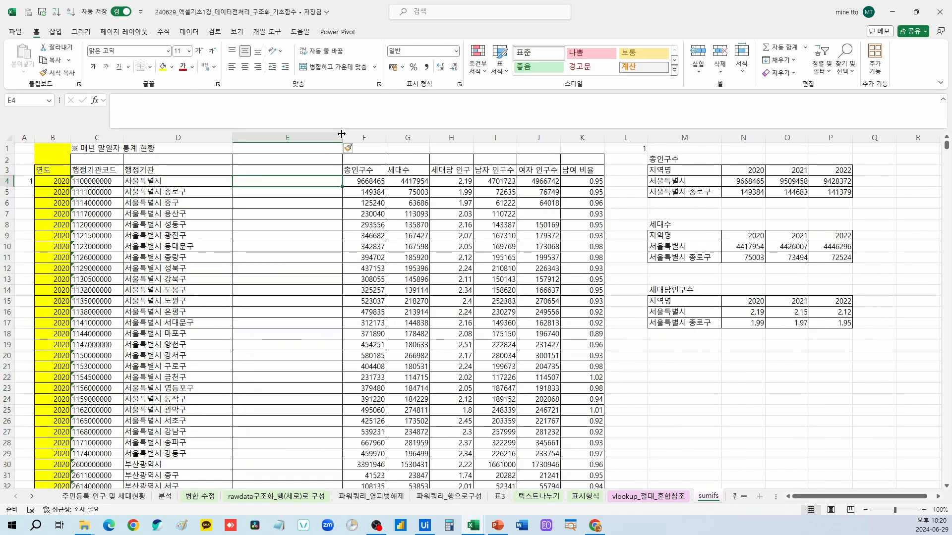
left_click_drag(340, 138, 317, 137)
left_click(275, 180)
Copy the six measure headers in F3:K3 and paste them transposed into the new column from E4 down
left_click_drag(333, 170, 555, 170)
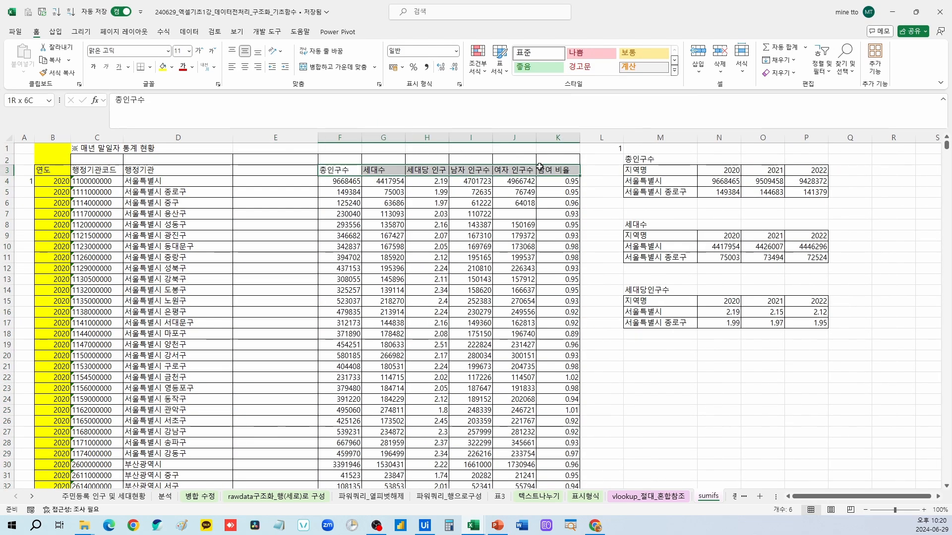
key("ctrl+c")
left_click(287, 181)
key("ctrl+alt+v")
left_click(703, 377)
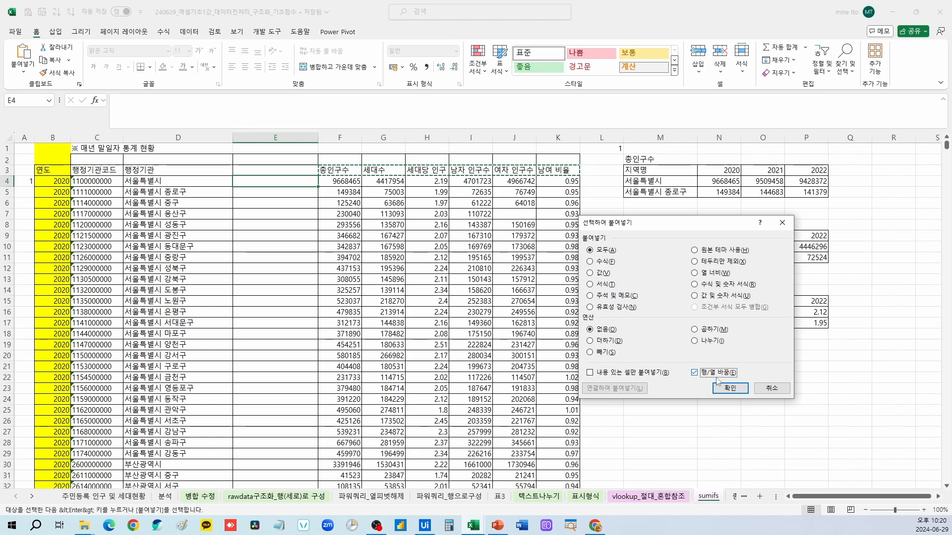
left_click(722, 389)
Try filling 서울특별시 from D4 down to D10, and undo that fill
left_click(177, 180)
left_click_drag(231, 184, 230, 242)
left_click(230, 185)
left_click(234, 185)
left_click(230, 185)
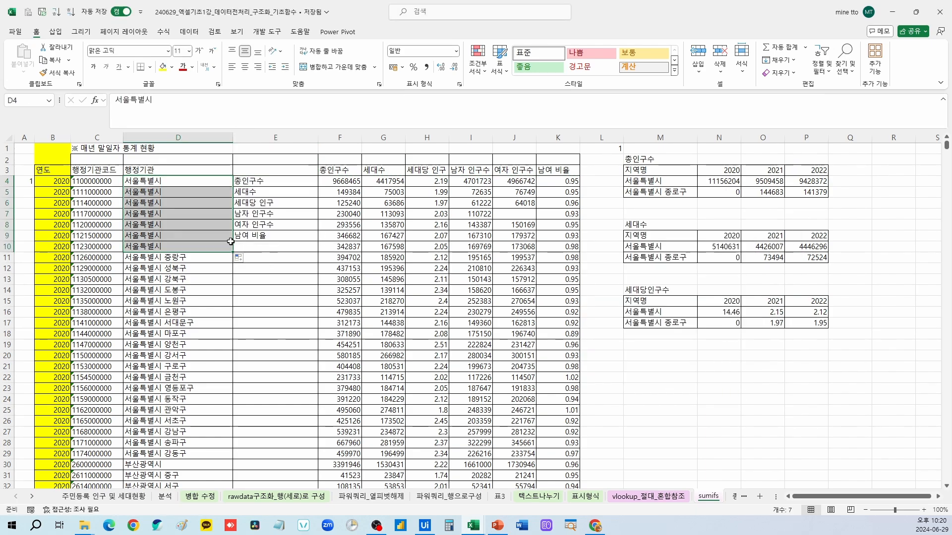
key("ctrl+z")
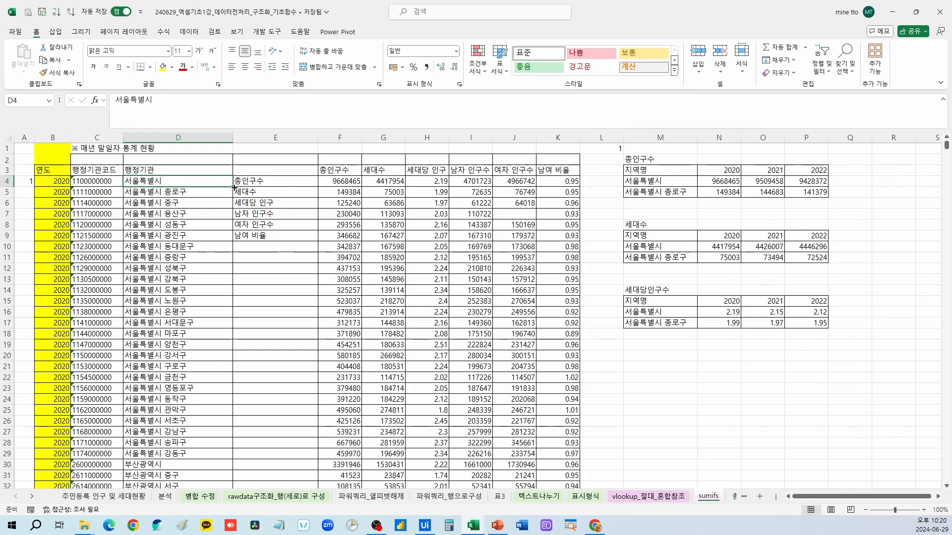
Fill 서울특별시 from D4 down to D9 and copy the six measure names from E4:E9 to E10:E15
left_click_drag(231, 185, 227, 236)
left_click(183, 237)
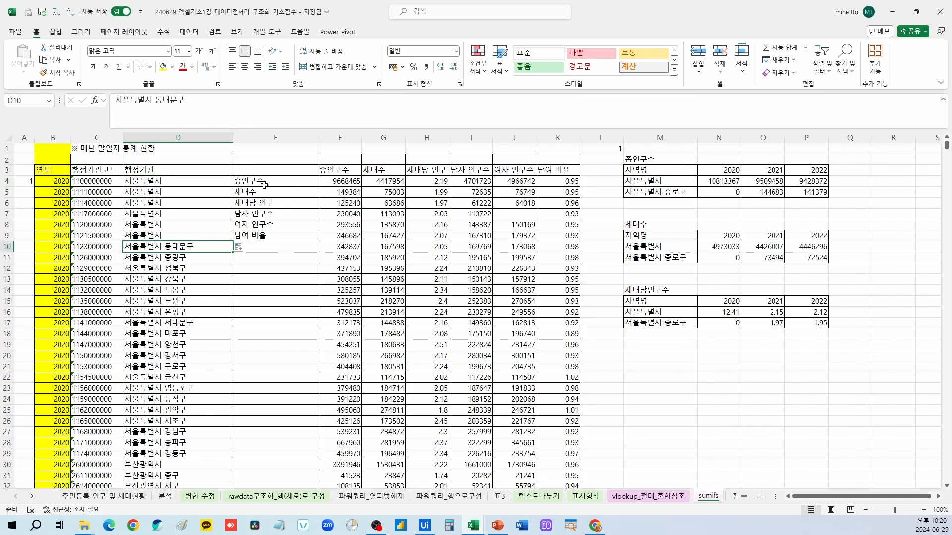
left_click_drag(261, 182, 270, 235)
key("ctrl+c")
left_click(257, 247)
key("ctrl+v")
key("Escape")
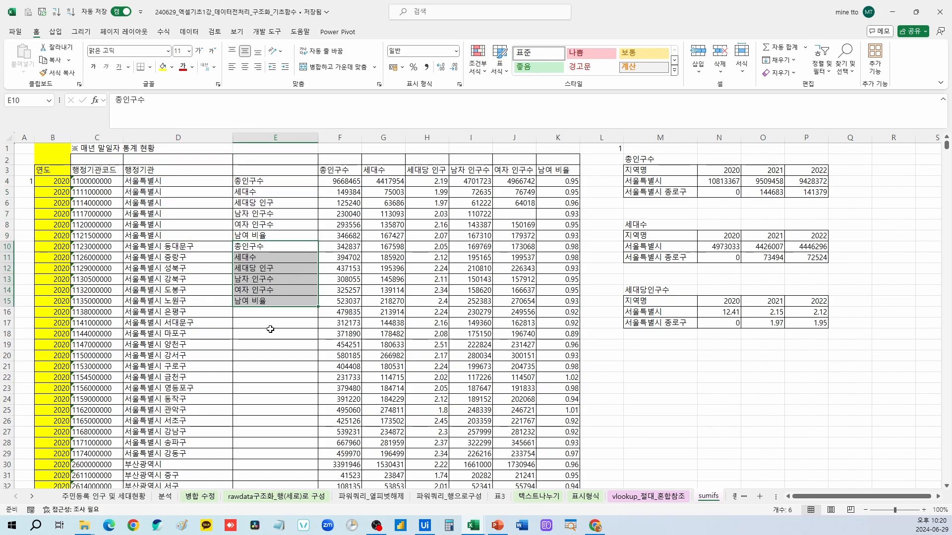
Check the SUMIFS formula in N4 without changing it, and rename the header in F3 as 값
left_click(718, 181)
left_click(271, 117)
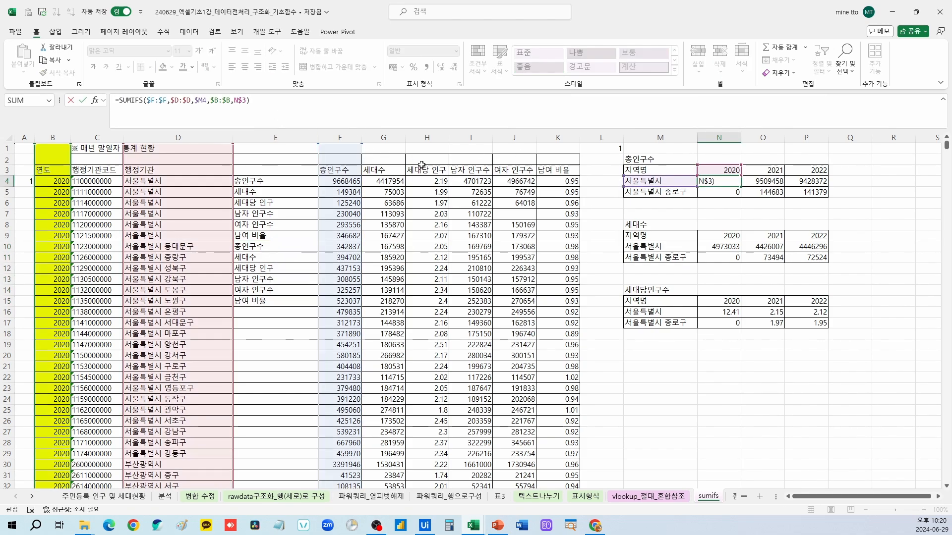
left_click(347, 169)
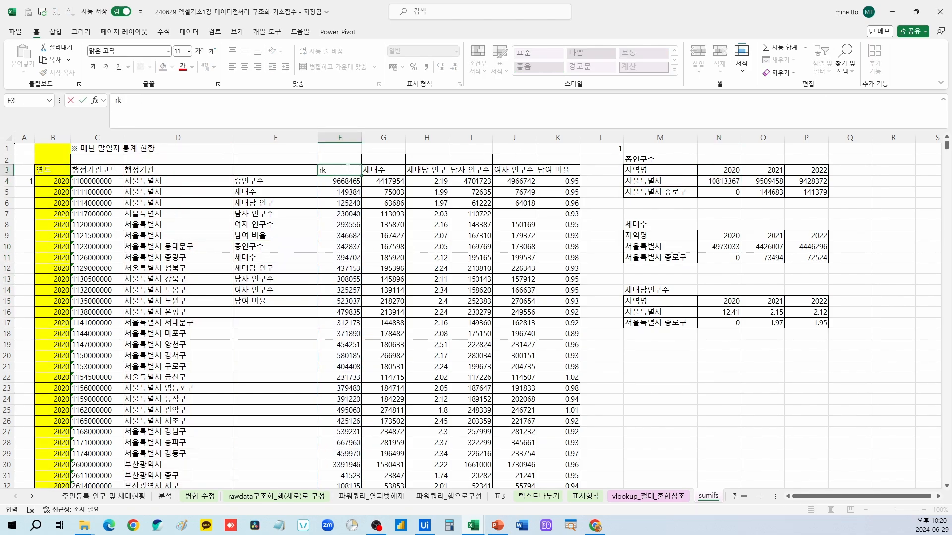
type("값")
key("Return")
key("Return")
key("Return")
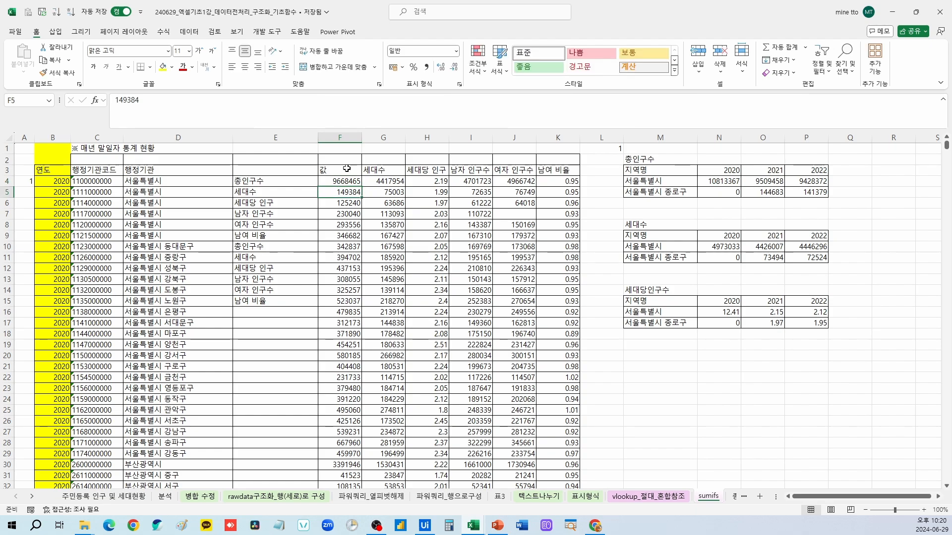
Examine the figures in the 값 column and how the SUMIFS formula in N4 references that column as its sum range
key("Down")
key("Up")
key("Up")
key("Up")
key("shift+Down")
key("shift+Down")
key("shift+Down")
key("shift+Down")
key("shift+Down")
key("shift+Down")
key("shift+Down")
key("shift+Down")
key("shift+Down")
key("shift+Down")
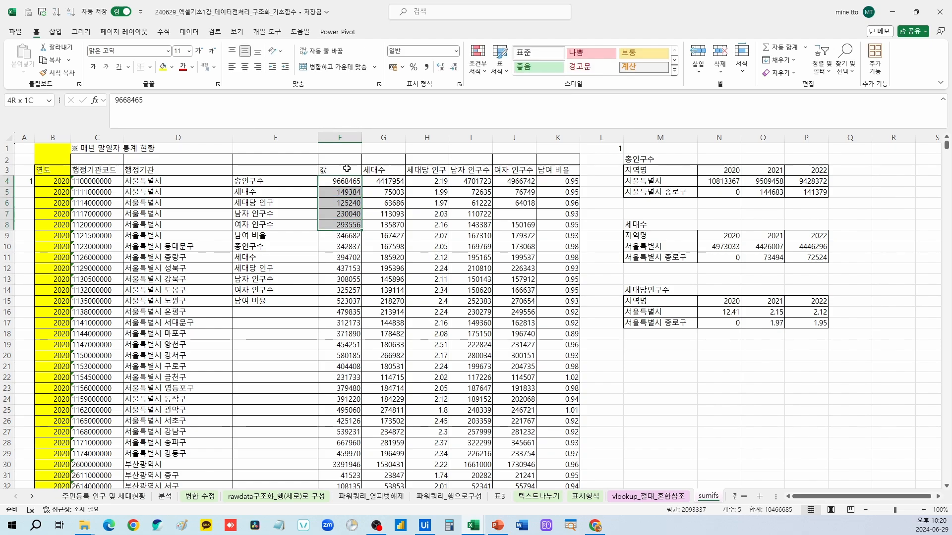
left_click(343, 138)
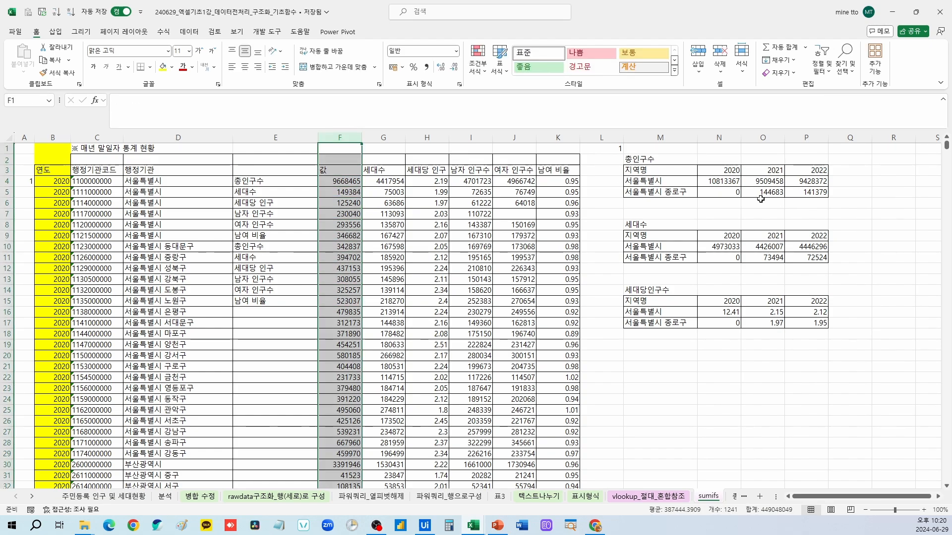
left_click(725, 181)
left_click(149, 101)
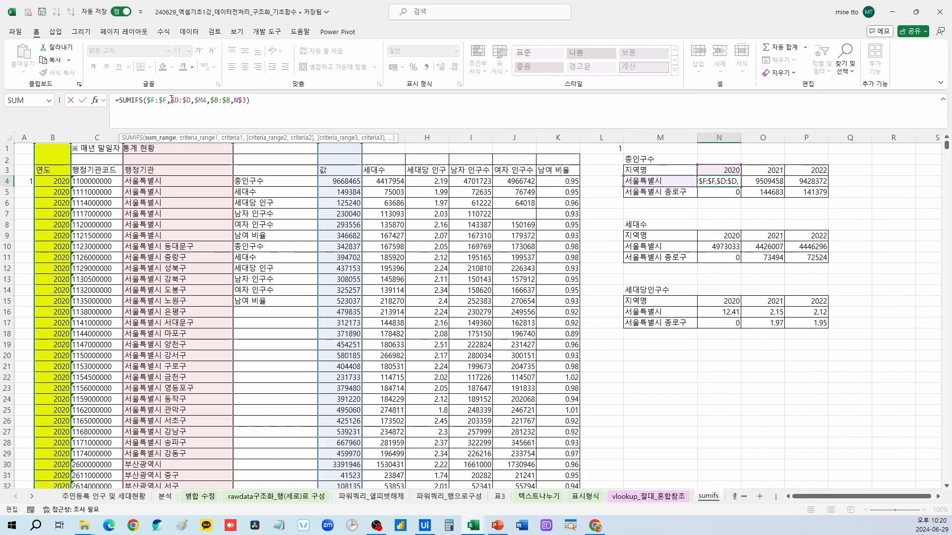
key("Escape")
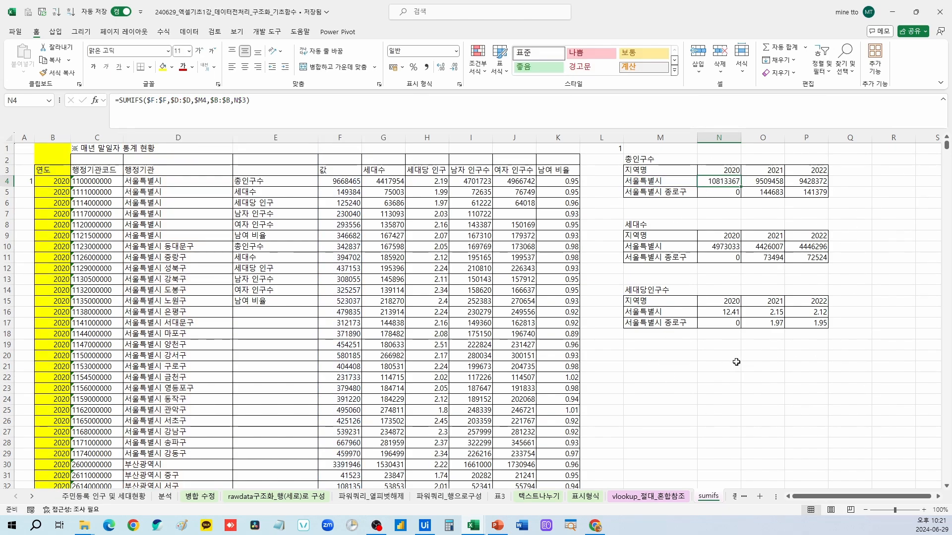
Undo all the stacked item and value edits, including the blank column inserted before 총인구수
left_click(667, 364)
key("ctrl+z")
key("ctrl+z")
key("ctrl+z")
key("ctrl+z")
key("ctrl+z")
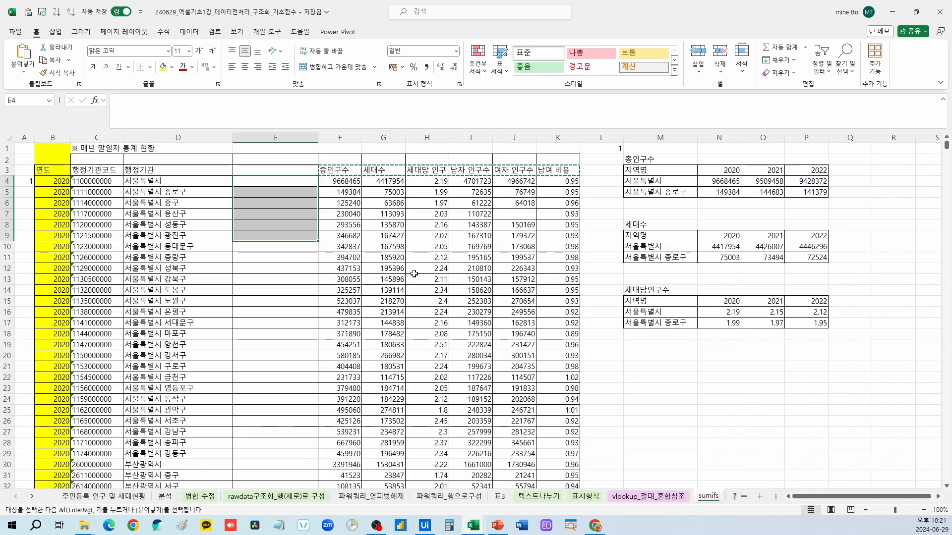
key("ctrl+z")
key("ctrl+z")
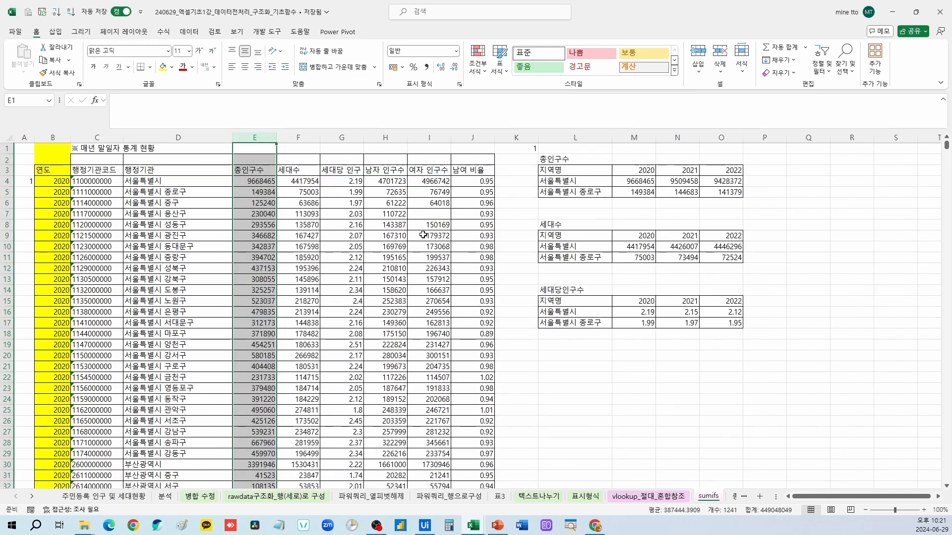
Examine the 연도 column and the six measure columns from 총인구수 to 남여 비율 as separate headers
left_click_drag(255, 137, 472, 137)
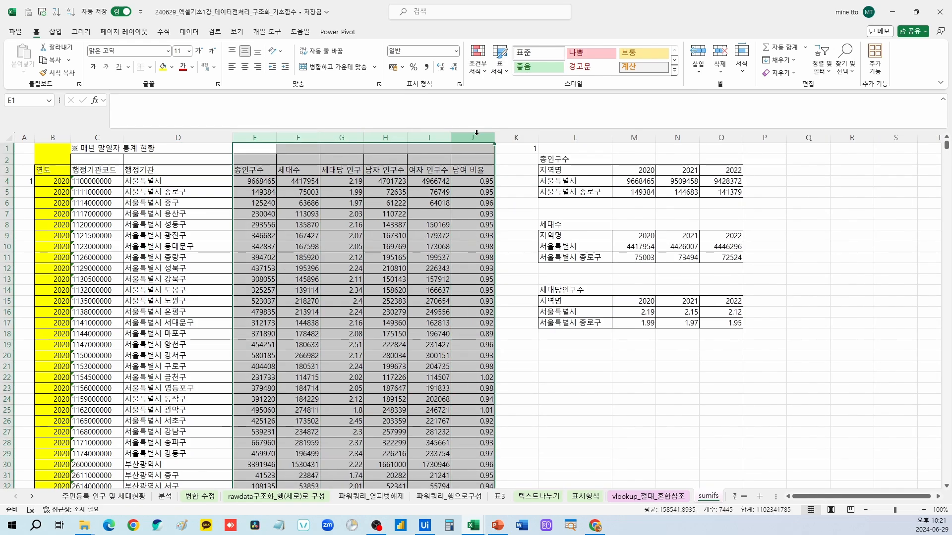
left_click(53, 137)
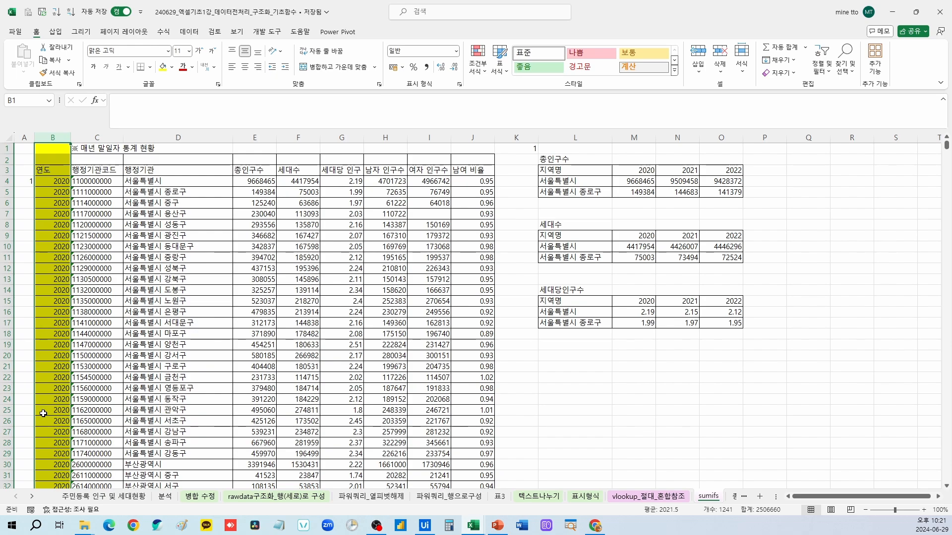
left_click(53, 196)
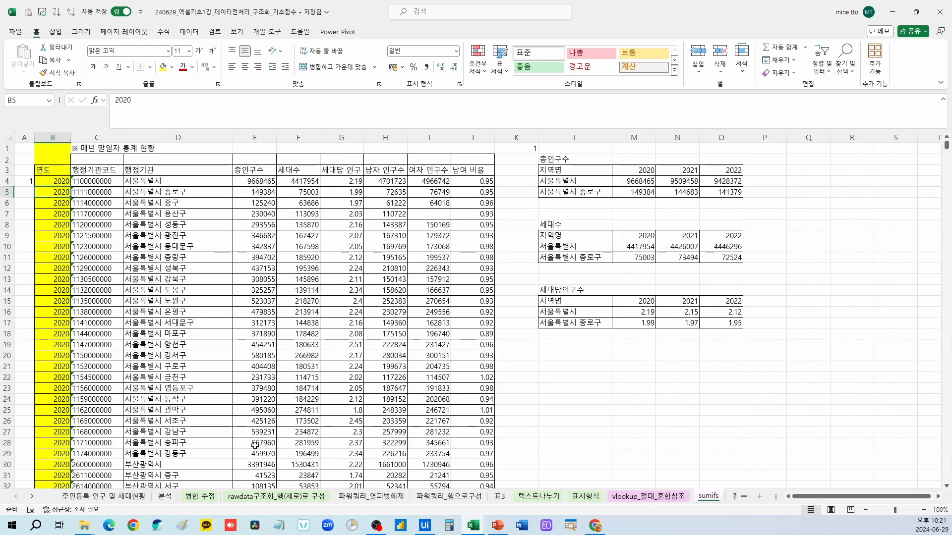
left_click(64, 181)
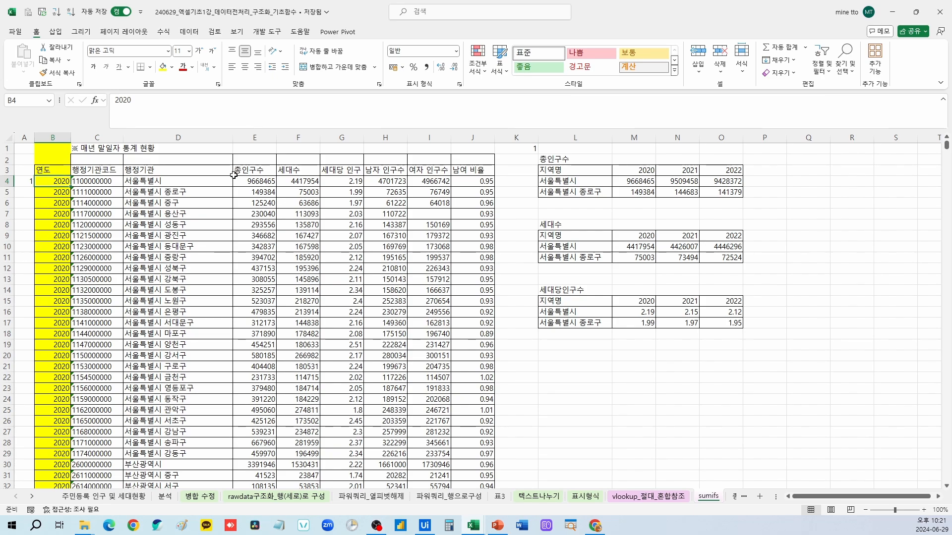
left_click_drag(237, 170, 471, 170)
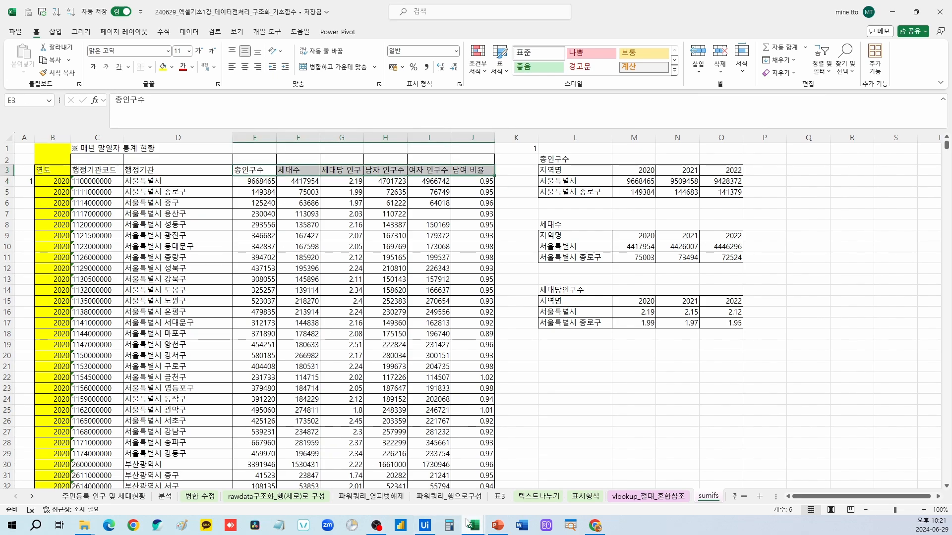
left_click_drag(266, 140, 269, 170)
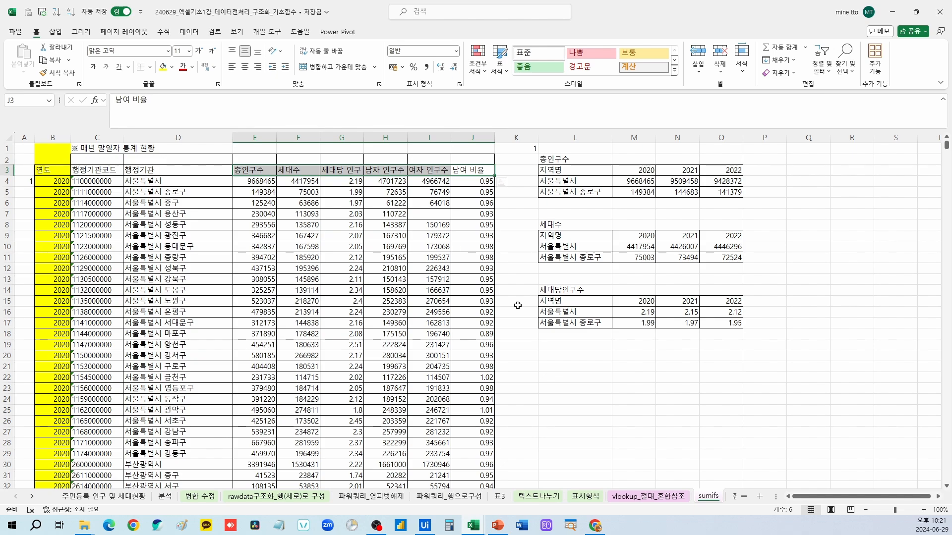
left_click(440, 301)
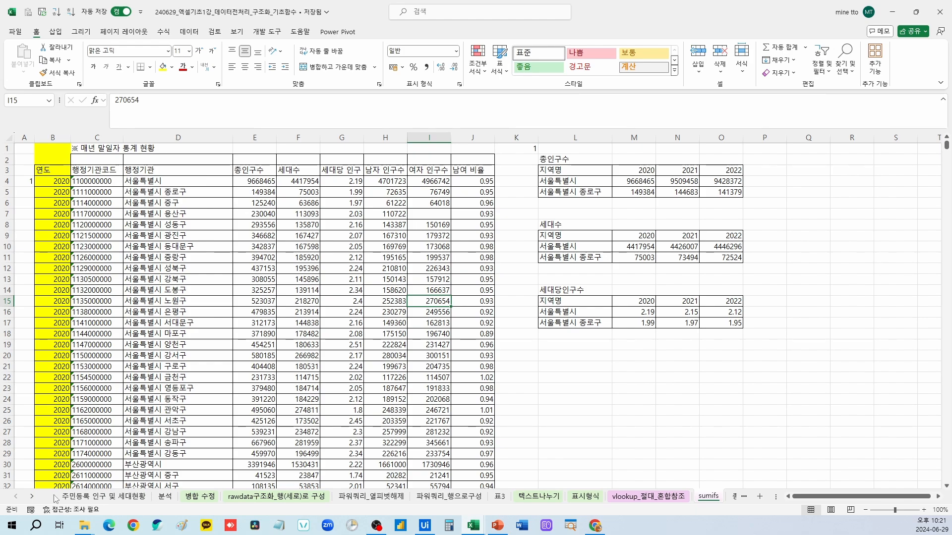
Open the 종합 sheet
left_click(31, 496)
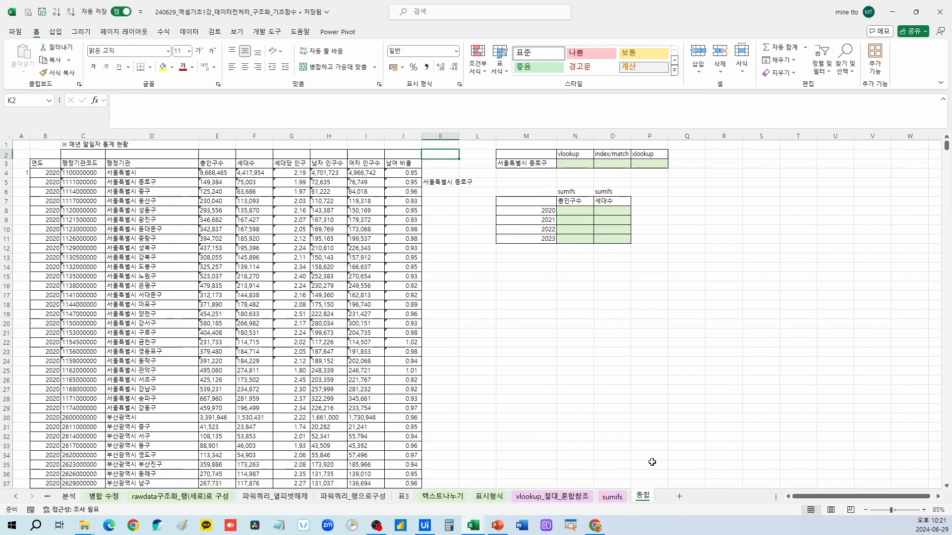
left_click(642, 496)
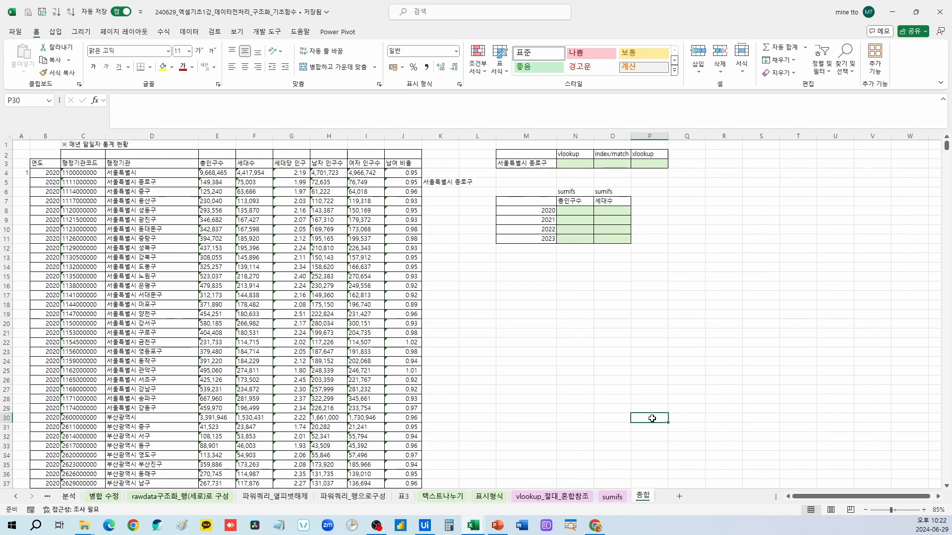
key("ctrl+Page_Up")
key("ctrl+Page_Down")
Examine the practice tables in M2:P11 for vlookup, index/match, xlookup and sumifs
left_click(572, 166)
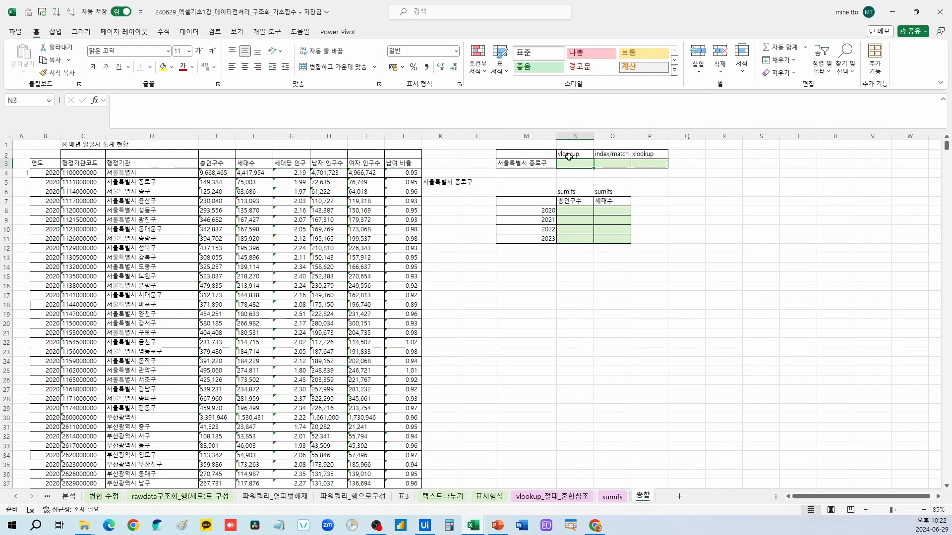
left_click(646, 155)
left_click(614, 156)
left_click(572, 209)
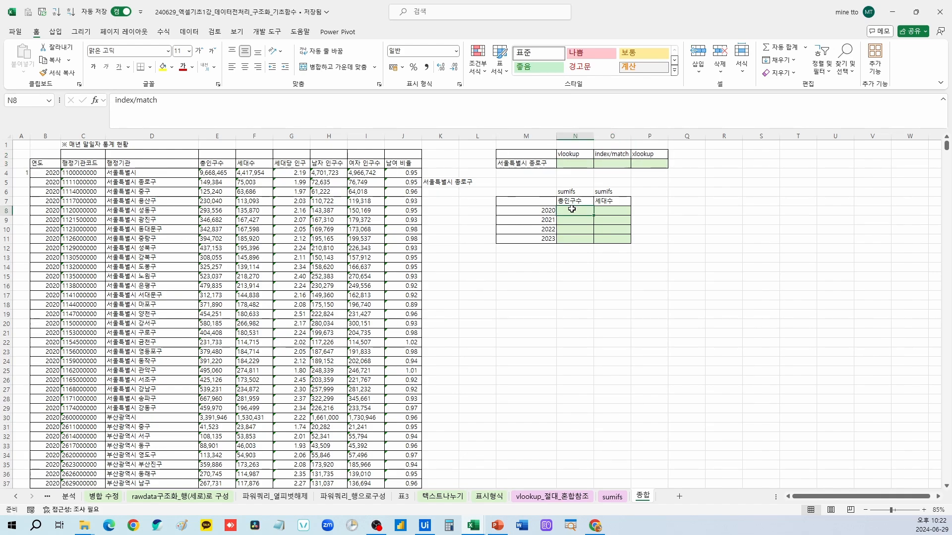
left_click_drag(572, 209, 608, 240)
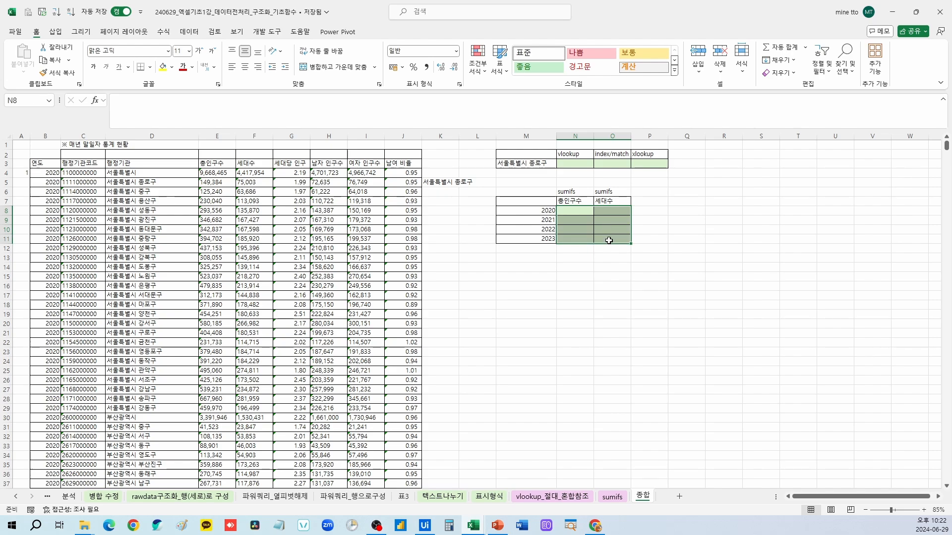
left_click_drag(510, 154, 646, 239)
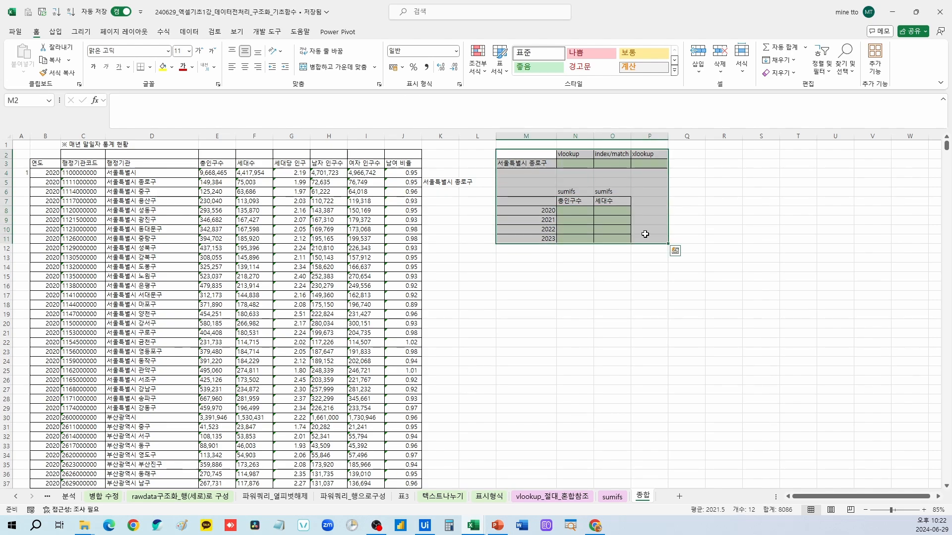
left_click(500, 276)
left_click(454, 182)
left_click(468, 154)
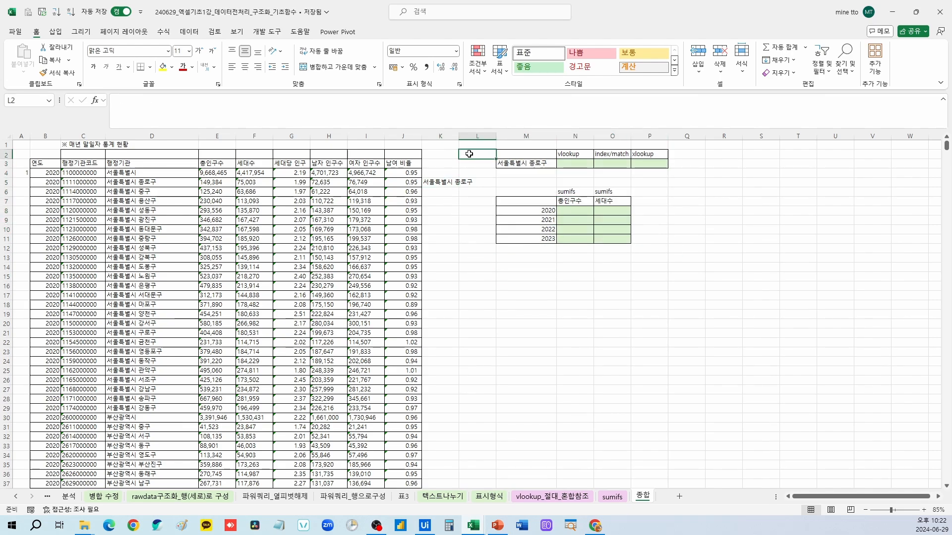
left_click(458, 145)
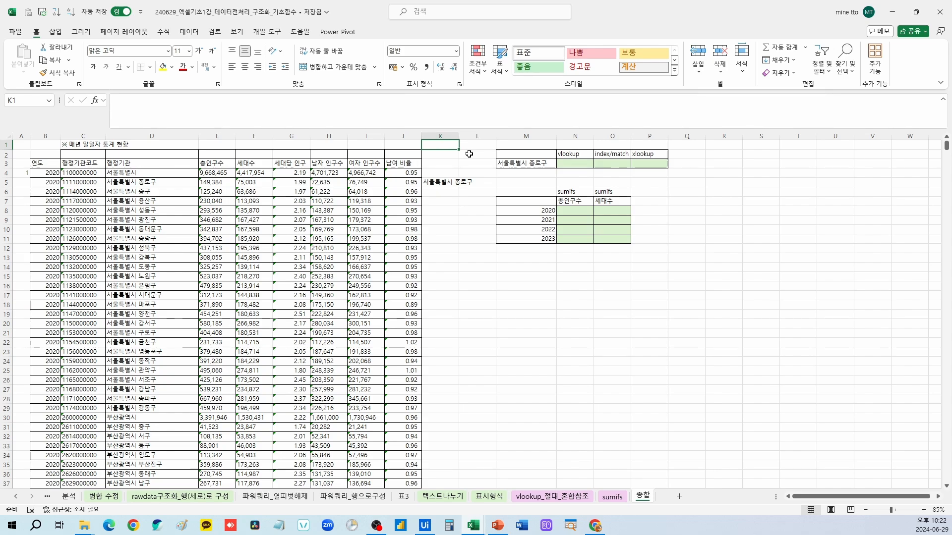
Fill the 연도 column with yellow from B1 down to the last data row
left_click(46, 145)
key("ctrl+shift+Down")
key("ctrl+shift+Down")
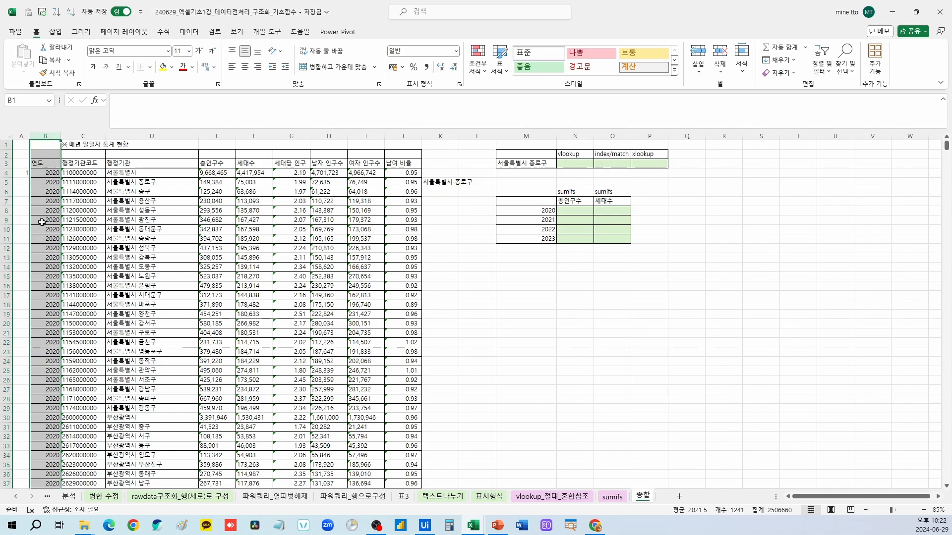
left_click(162, 67)
left_click(45, 174)
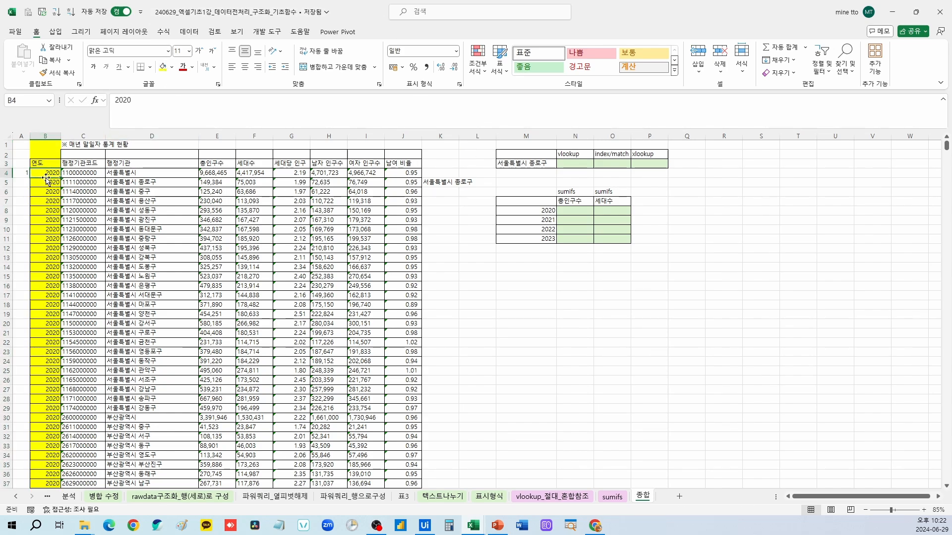
Review the extent of the 연도 column and the data columns C to J
left_click(55, 144)
key("ctrl+shift+Down")
key("ctrl+shift+Down")
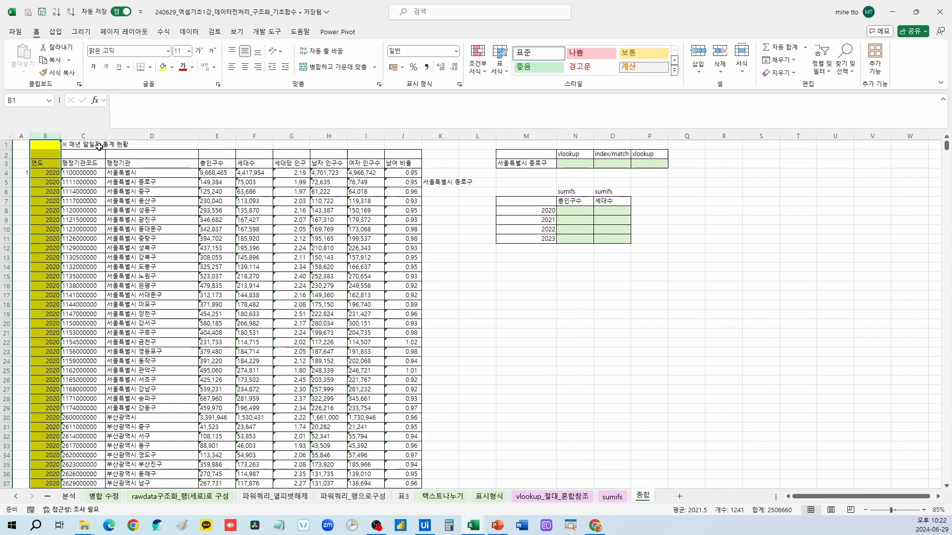
left_click_drag(96, 136, 407, 137)
Enter 1 in L1 and copy that cell, checking the text-formatted figures in the measure columns
left_click(463, 153)
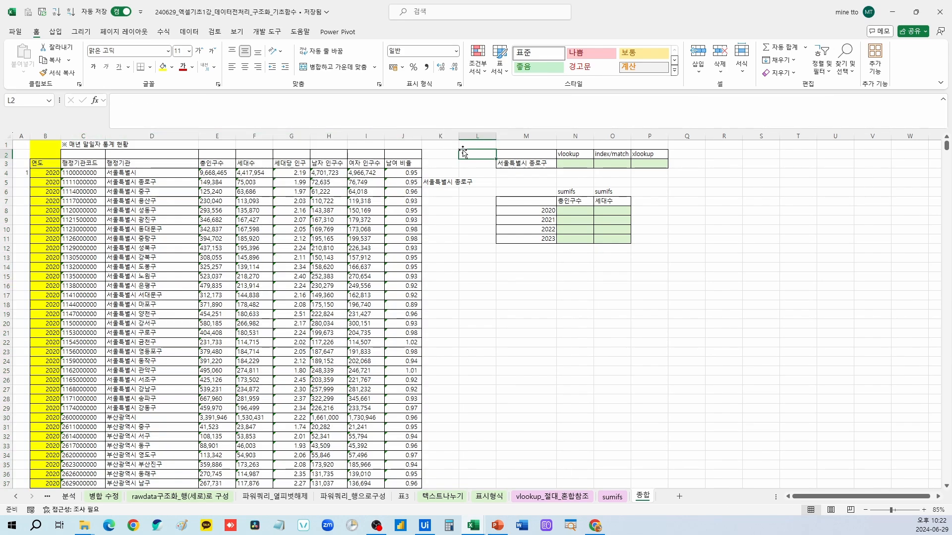
key("Up")
type("1")
key("Return")
key("Up")
key("ctrl+c")
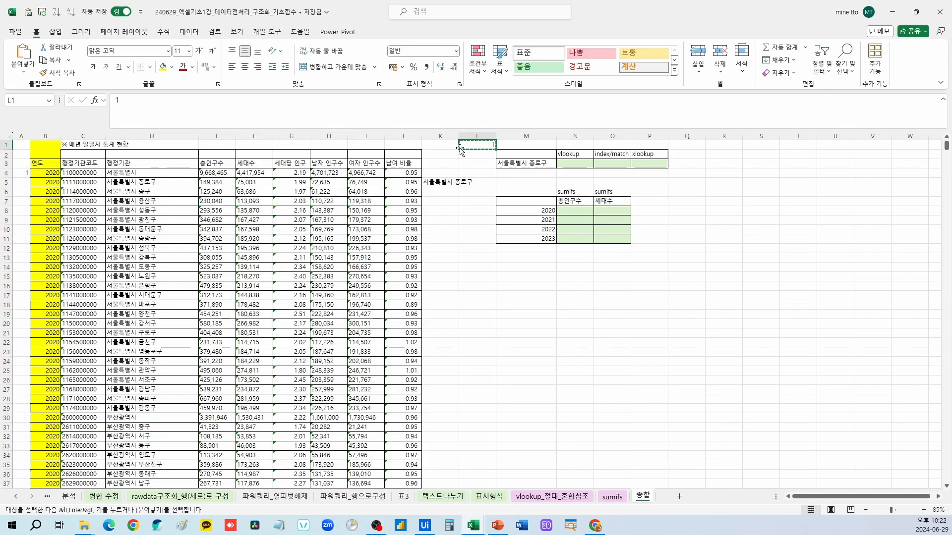
left_click_drag(219, 175, 219, 324)
left_click(359, 238)
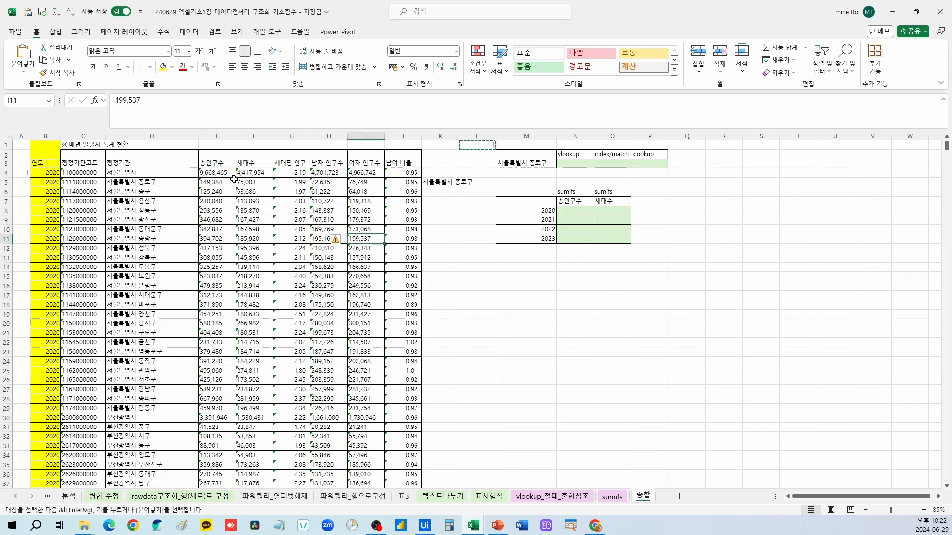
Convert the text figures in E4:J1243 to numbers by pasting the copied 1 as values with the multiply operation (곱하기)
left_click(227, 174)
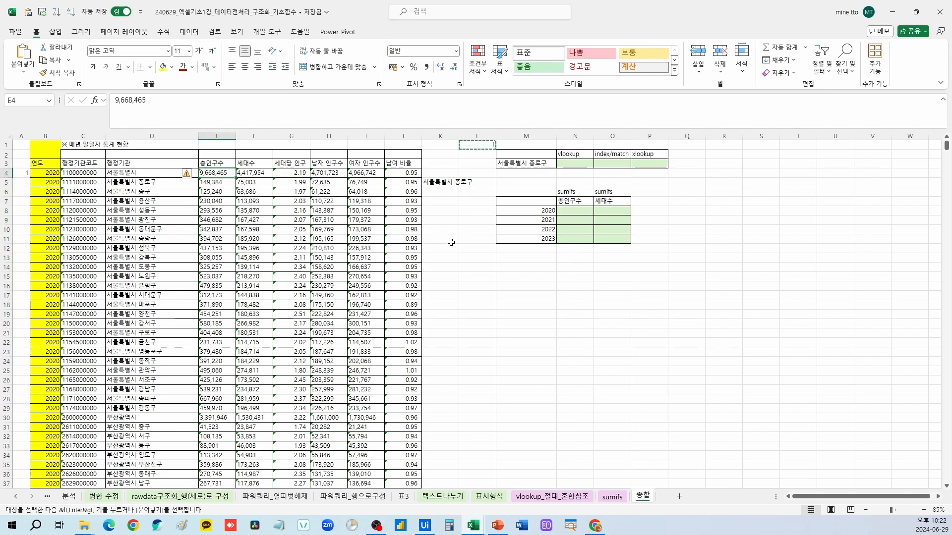
key("ctrl+shift+Right")
key("ctrl+shift+Down")
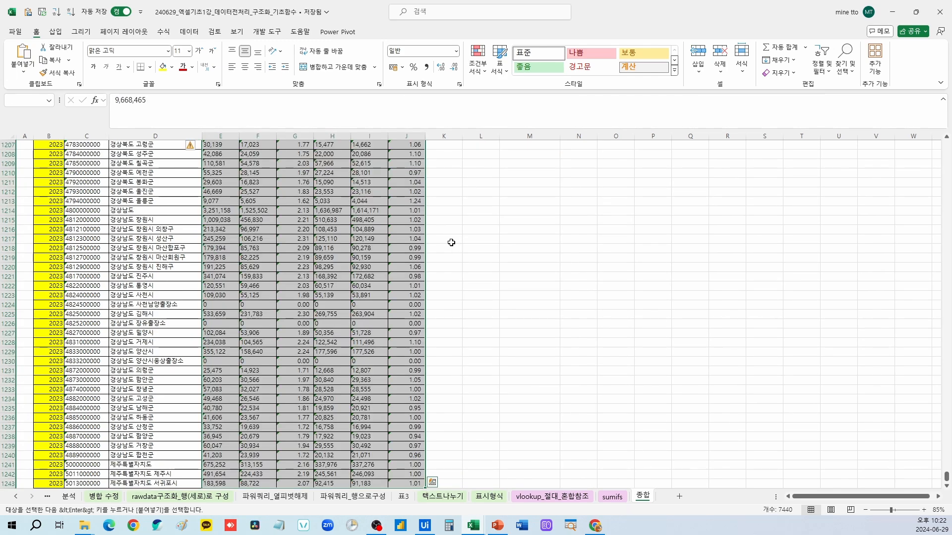
left_click(23, 72)
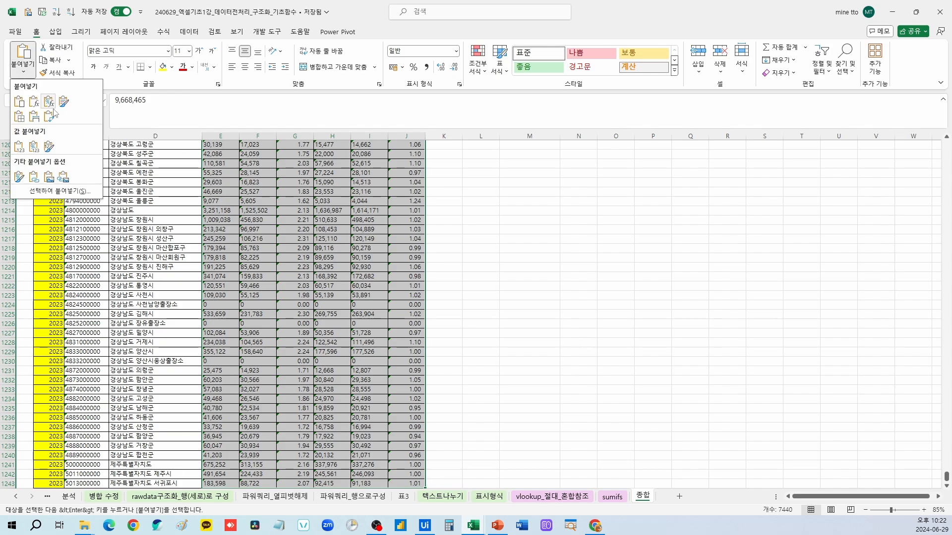
left_click(54, 193)
left_click(600, 273)
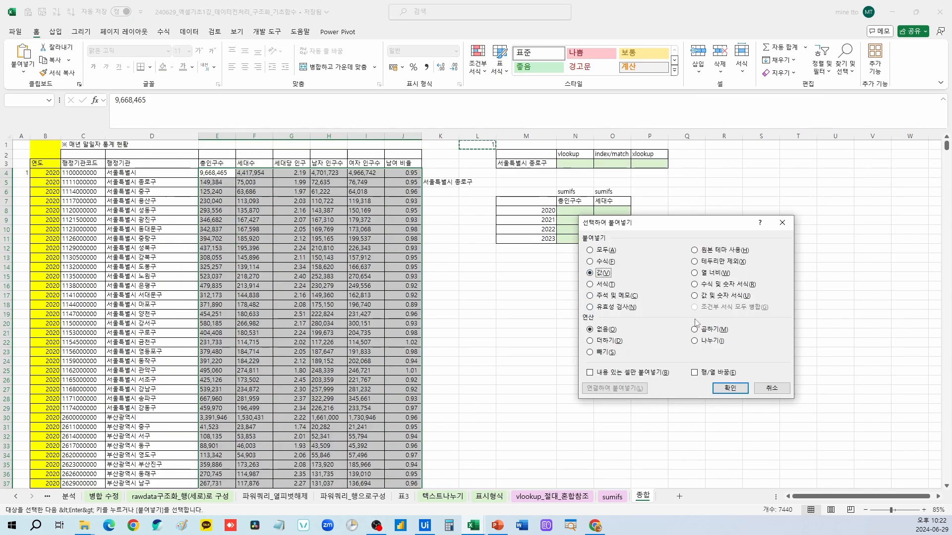
left_click(710, 330)
left_click(732, 389)
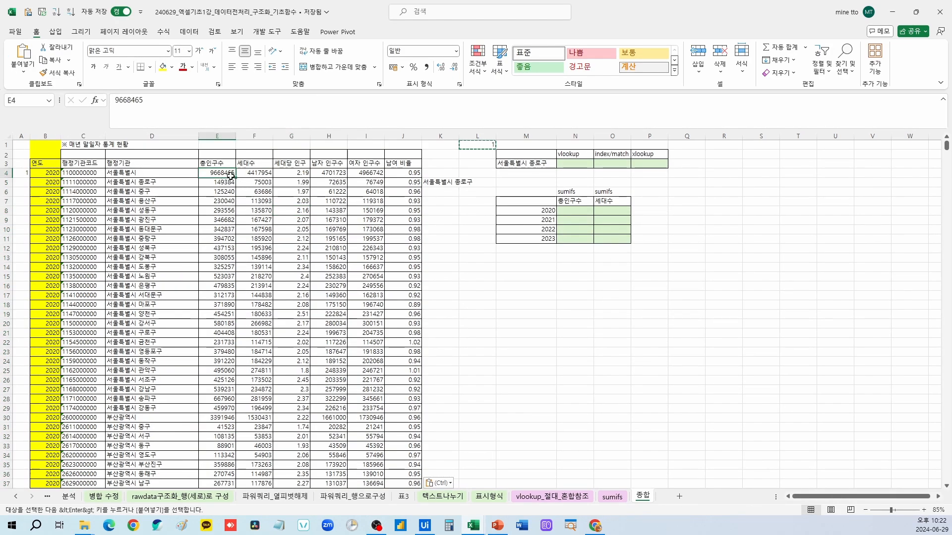
Check the converted figures in the measure columns and delete the helper 1 from L1
left_click_drag(217, 172, 406, 365)
left_click(286, 239)
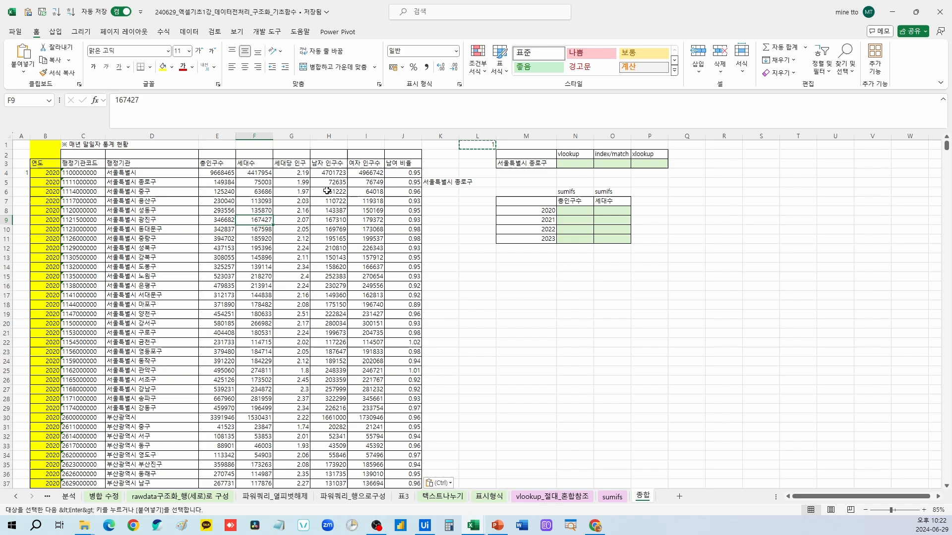
left_click(480, 146)
key("Delete")
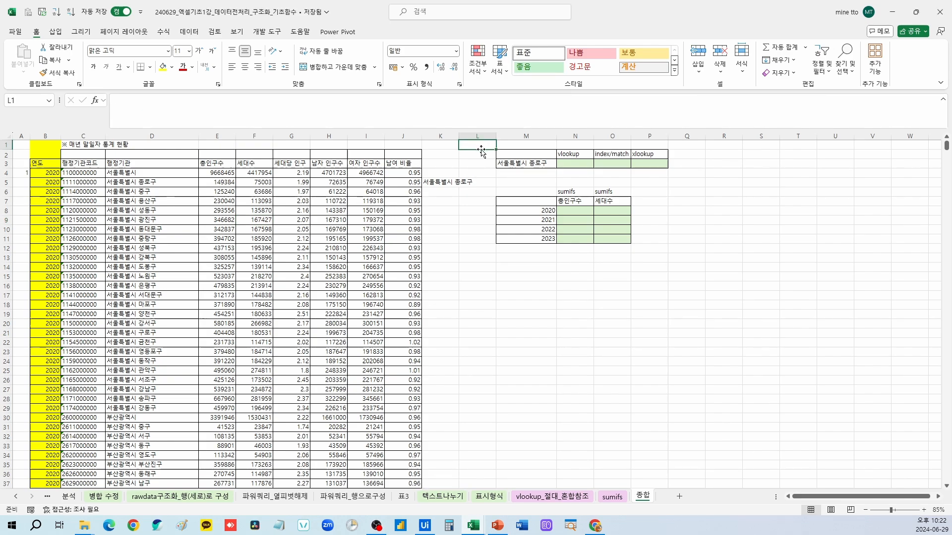
Paste 서울특별시 종로구 from D5 into M3 as a value and check it against the TRIM formula in K5
left_click(532, 163)
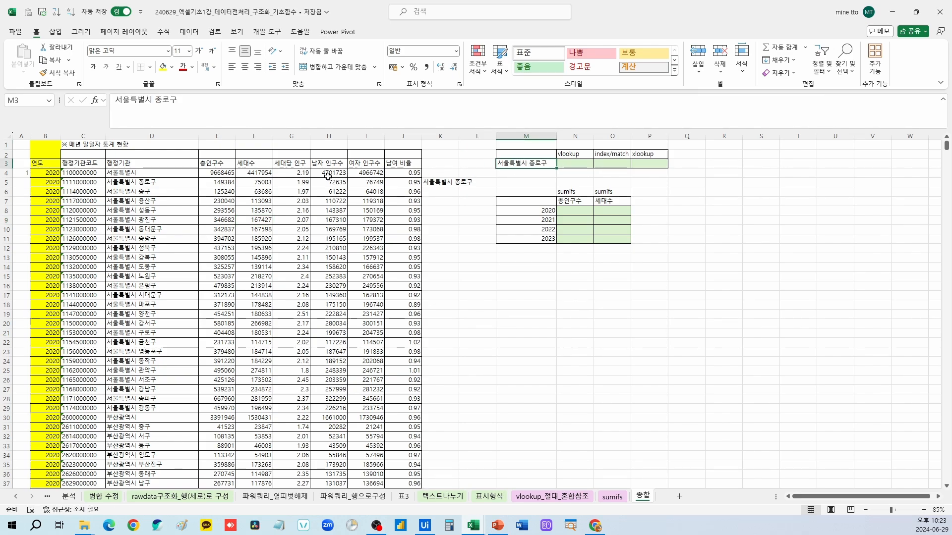
left_click(183, 182)
key("ctrl+c")
left_click(542, 163)
key("ctrl+alt+v")
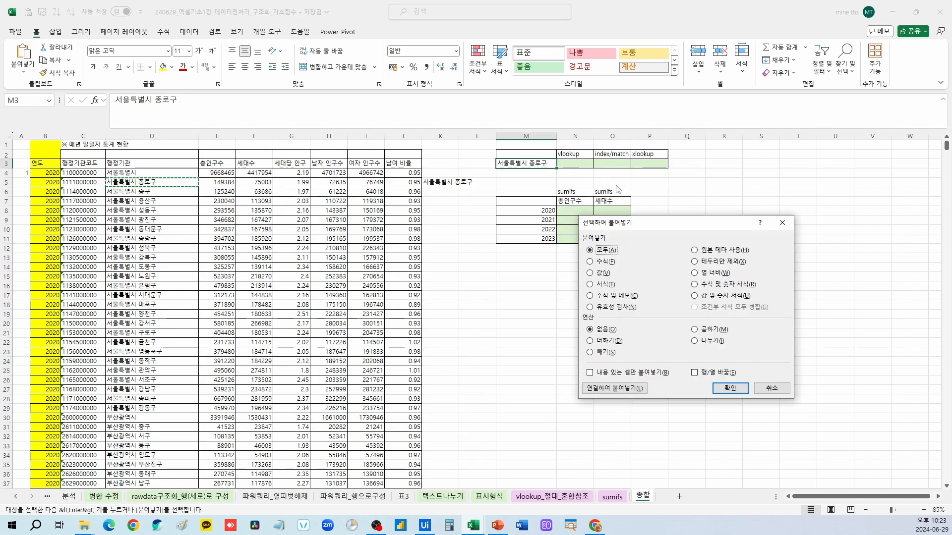
key("v")
key("Return")
key("Escape")
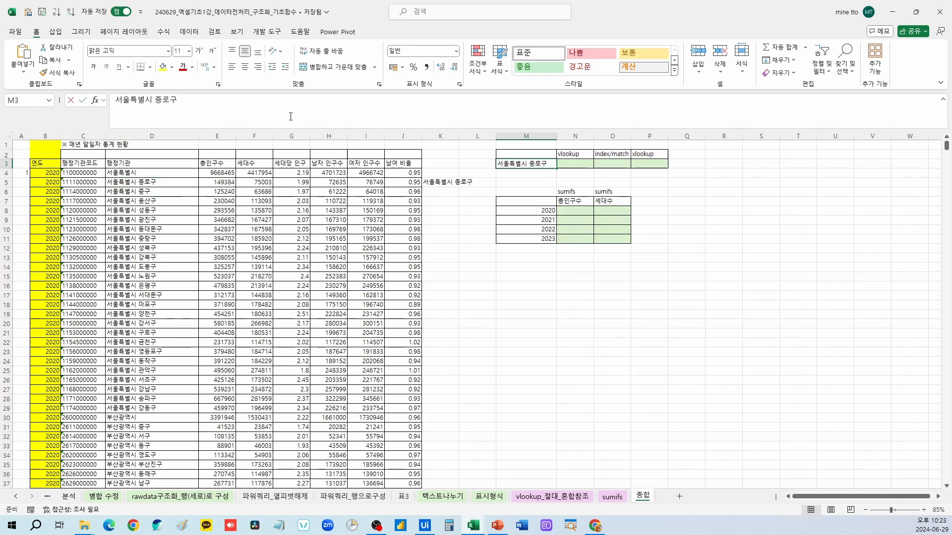
left_click(453, 183)
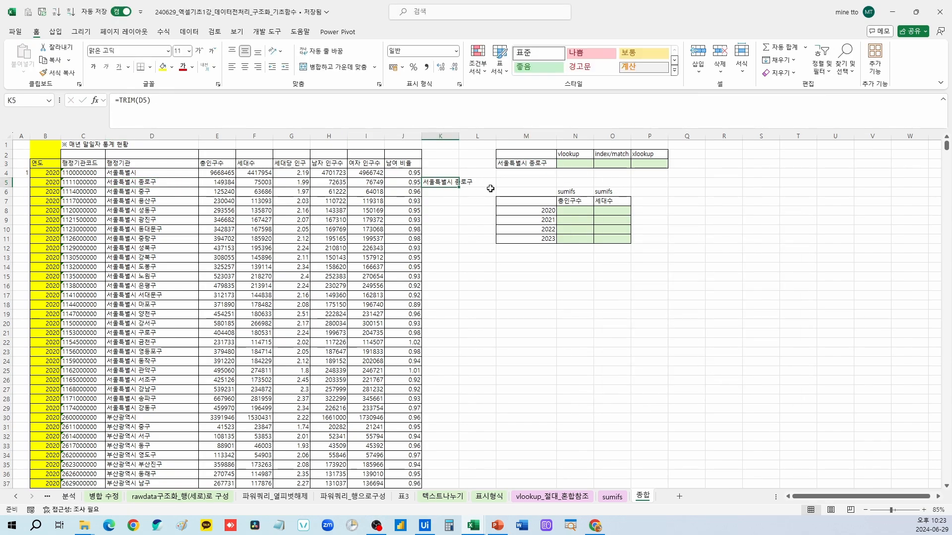
left_click(536, 163)
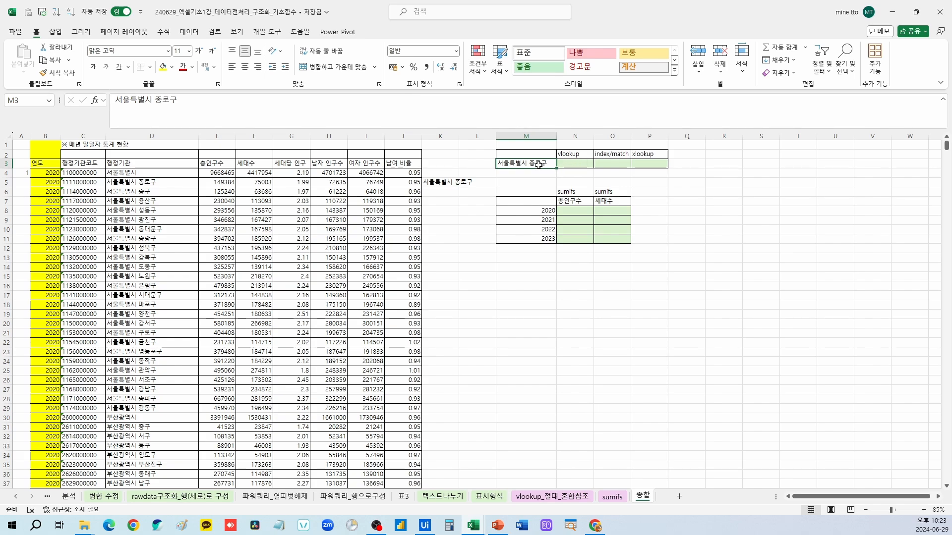
Try to move the 행정기관 column in front of the 행정기관코드 column
left_click(577, 163)
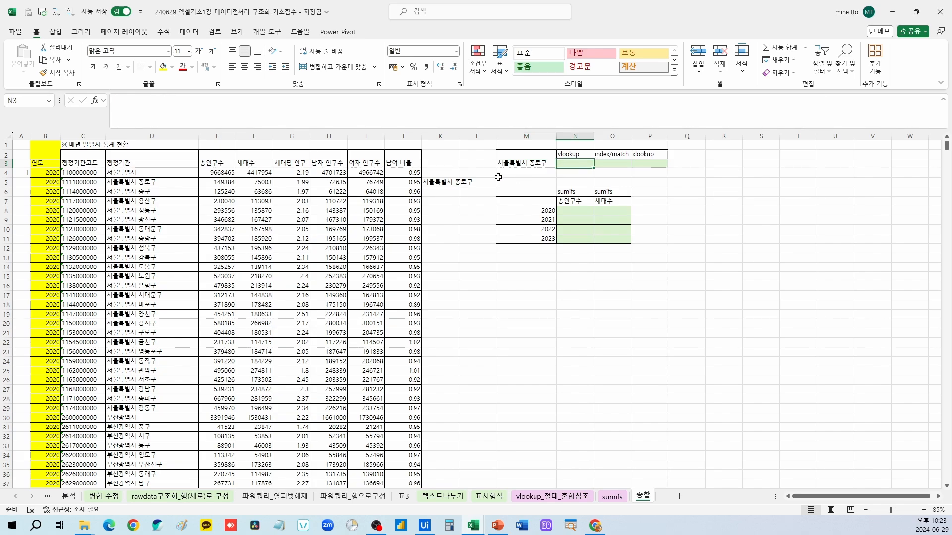
left_click_drag(88, 172, 87, 314)
left_click(160, 288)
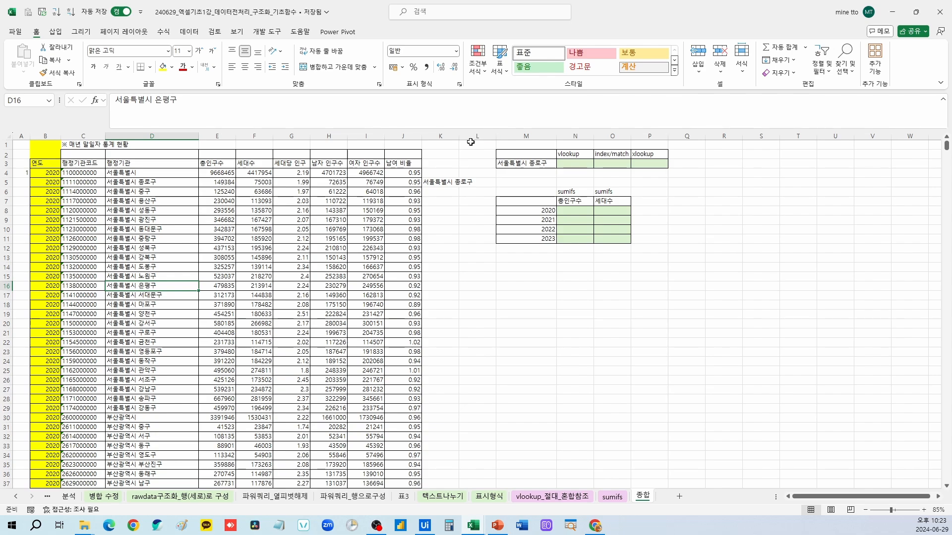
left_click(578, 155)
left_click(157, 135)
key("ctrl+x")
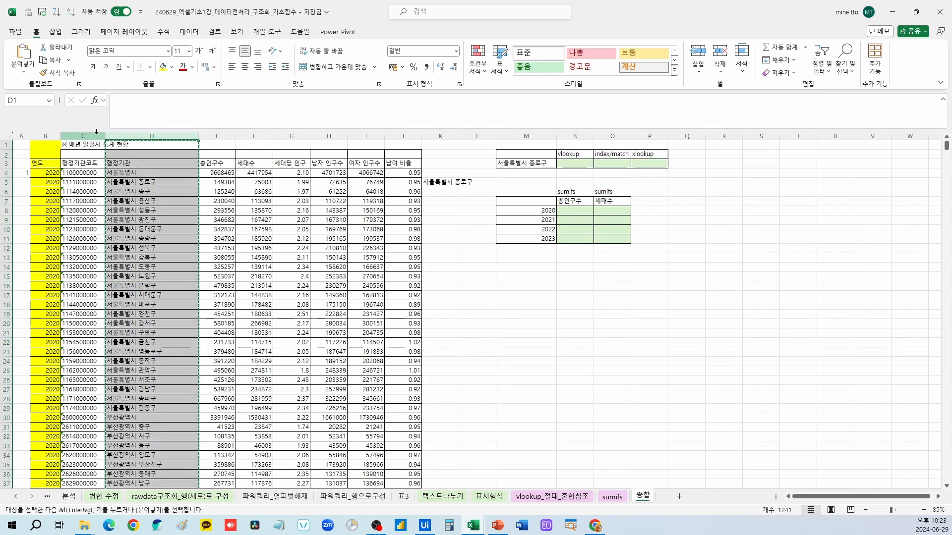
right_click(92, 137)
left_click(144, 236)
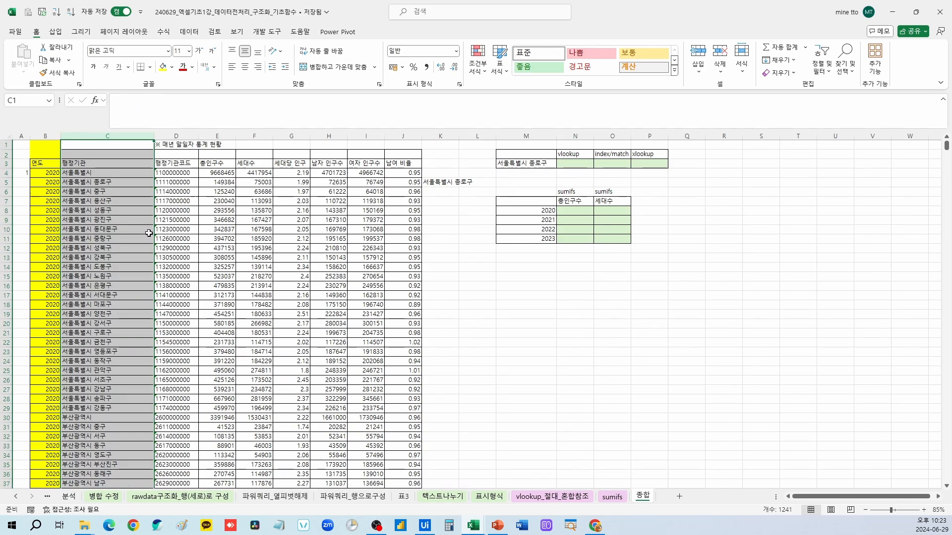
Undo the column move and cancel the pending cut of the 행정기관 column
key("ctrl+z")
left_click(171, 201)
left_click(158, 175)
left_click(166, 190)
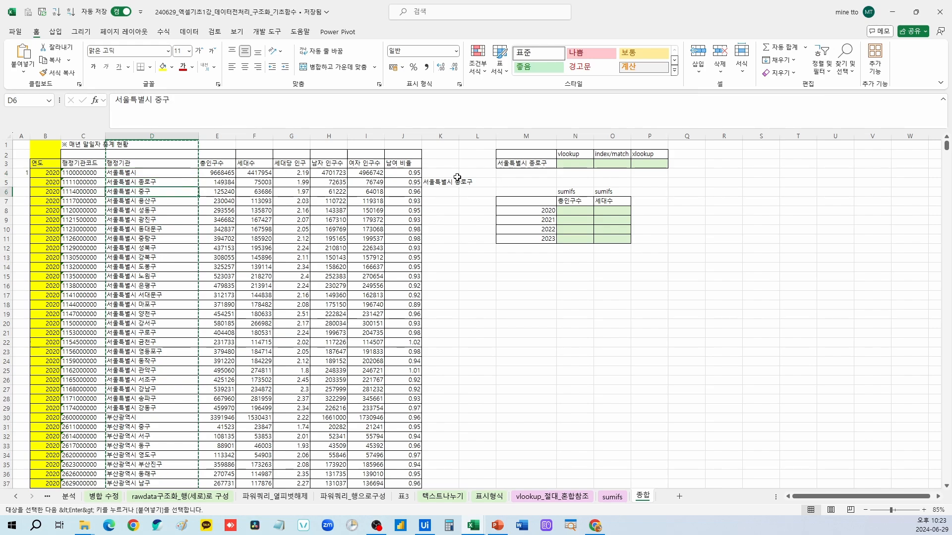
key("Escape")
Clear the TRIM formula from K5
left_click(448, 182)
key("Up")
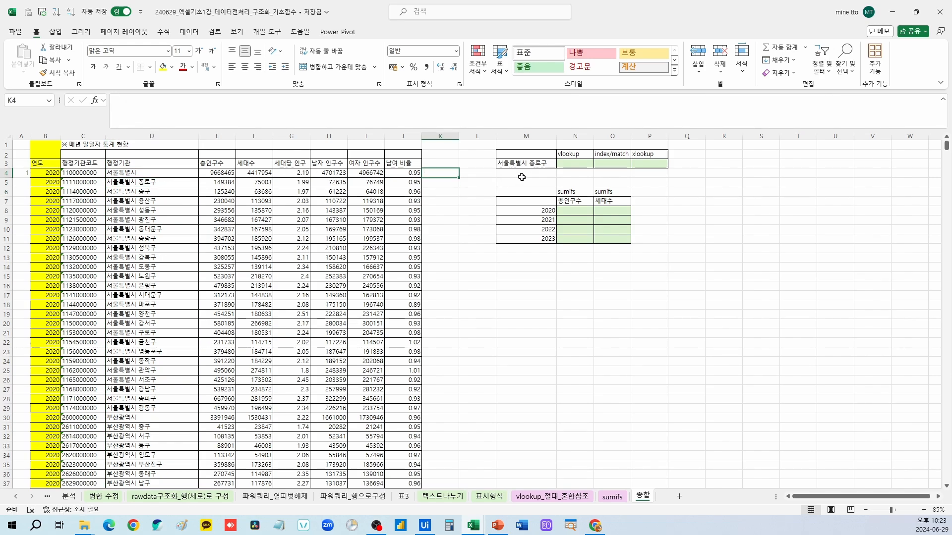
type("=trim(")
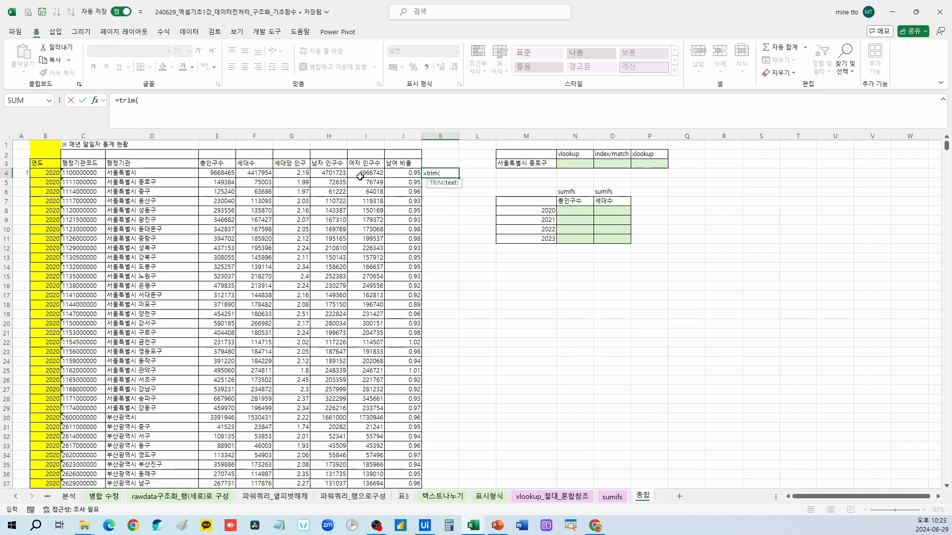
key("Escape")
Check the 행정기관 entries in D4 and D5 for trailing spaces
left_click(178, 173)
left_click(161, 102)
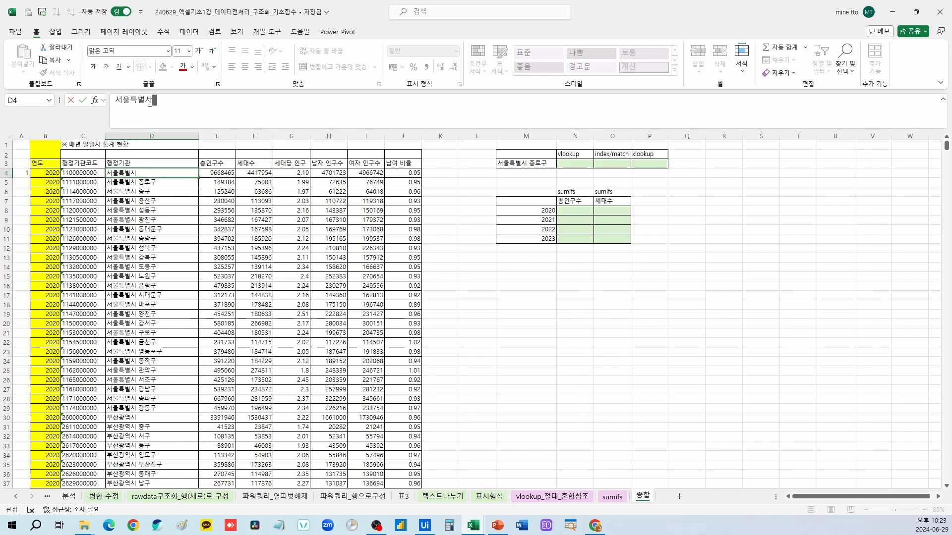
left_click(159, 182)
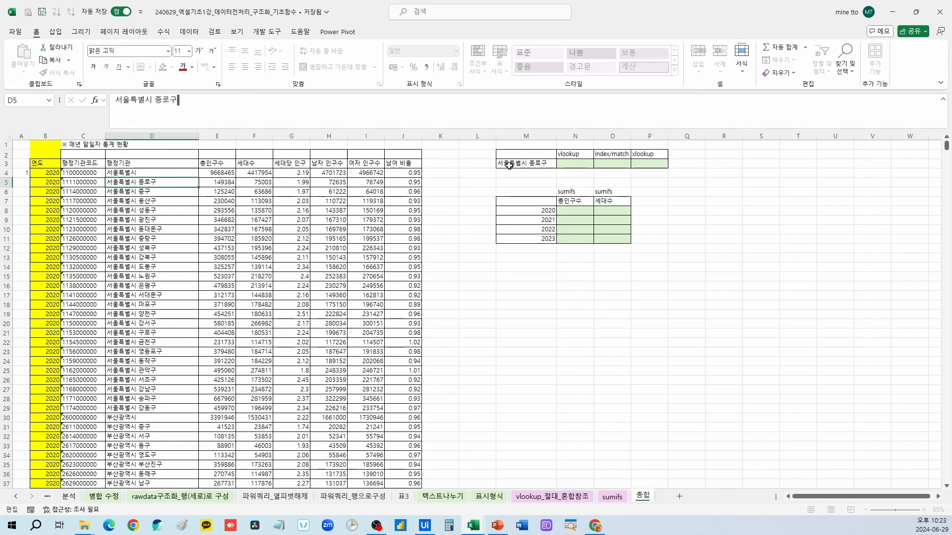
left_click(556, 165)
Enter =TRIM(D4) in K4 and fill it down alongside the data to row 1243
left_click(452, 174)
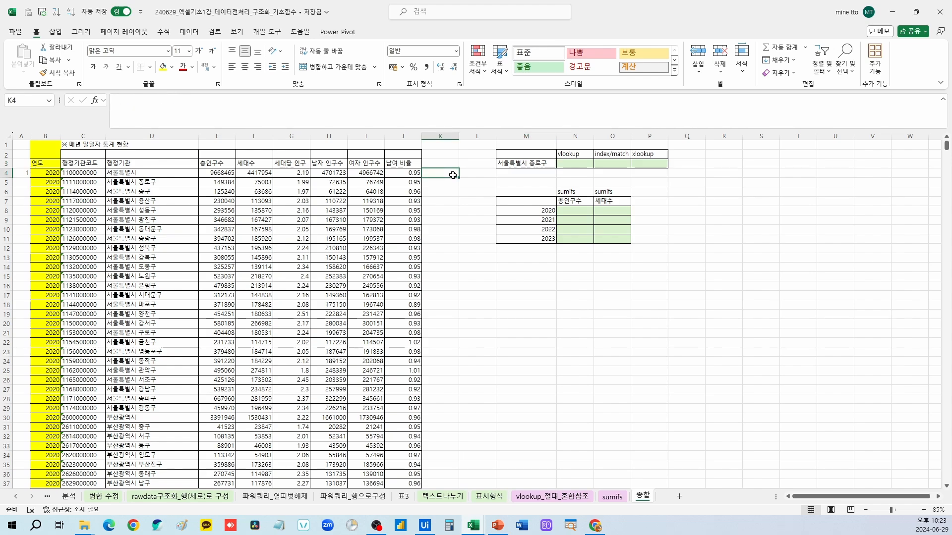
type("=trim(")
key("Left")
key("Left")
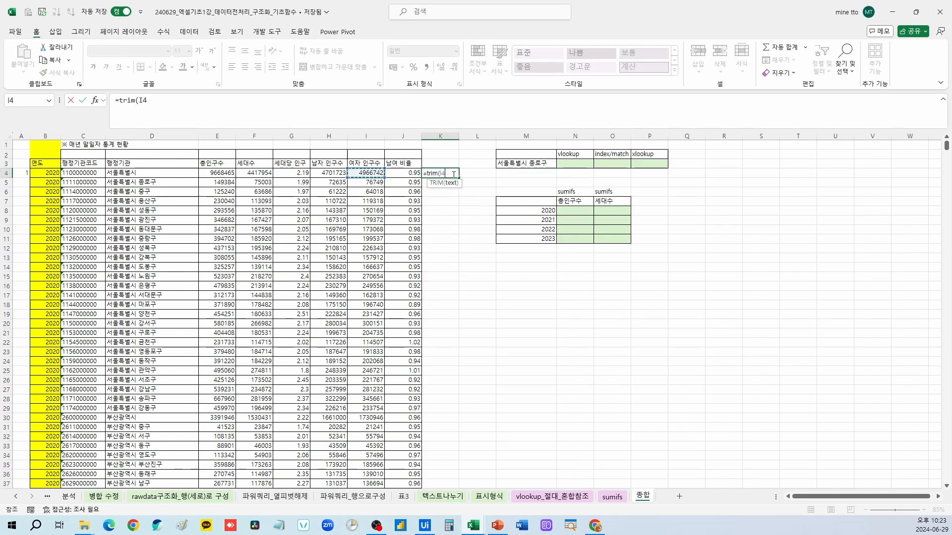
key("Left")
key("Return")
left_click(454, 175)
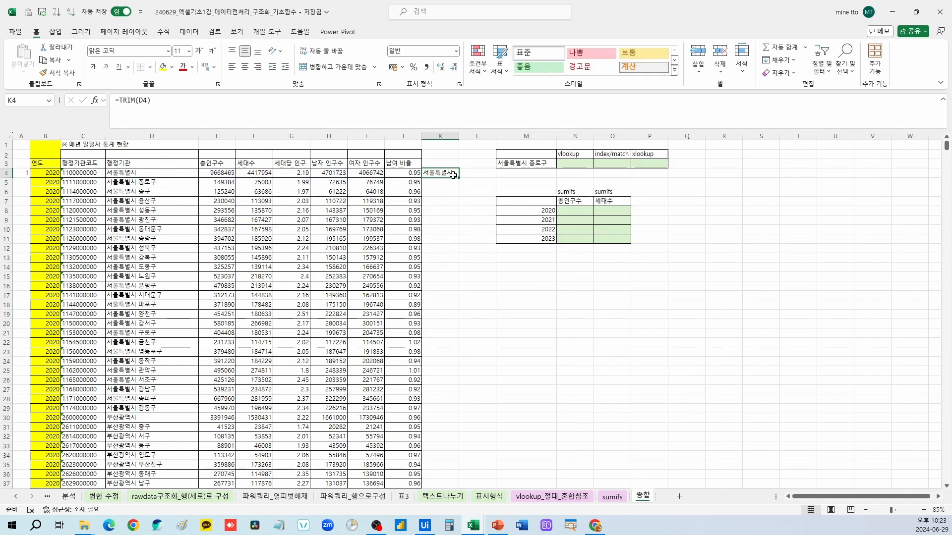
double_click(460, 177)
Copy the filled TRIM results in column K and paste them over themselves as values
key("ctrl+c")
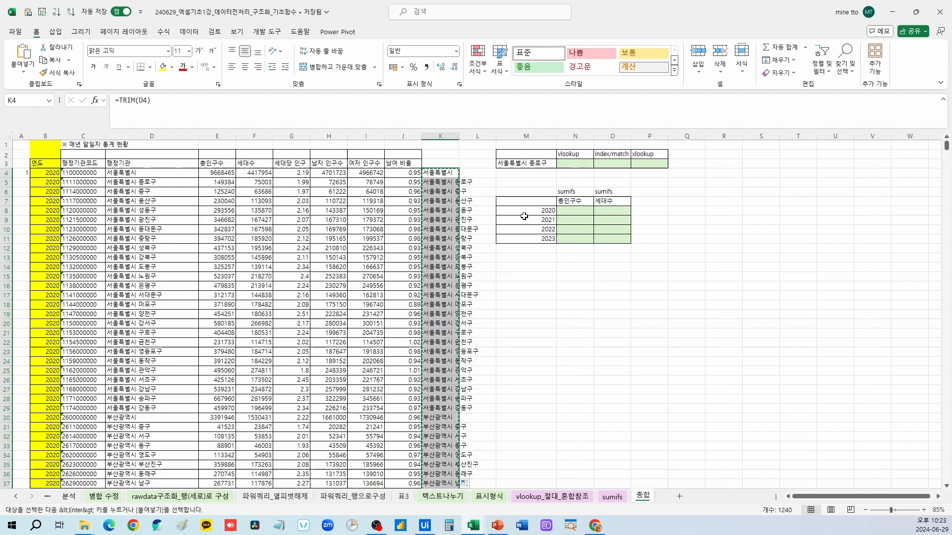
left_click(23, 69)
left_click(19, 147)
left_click(433, 175)
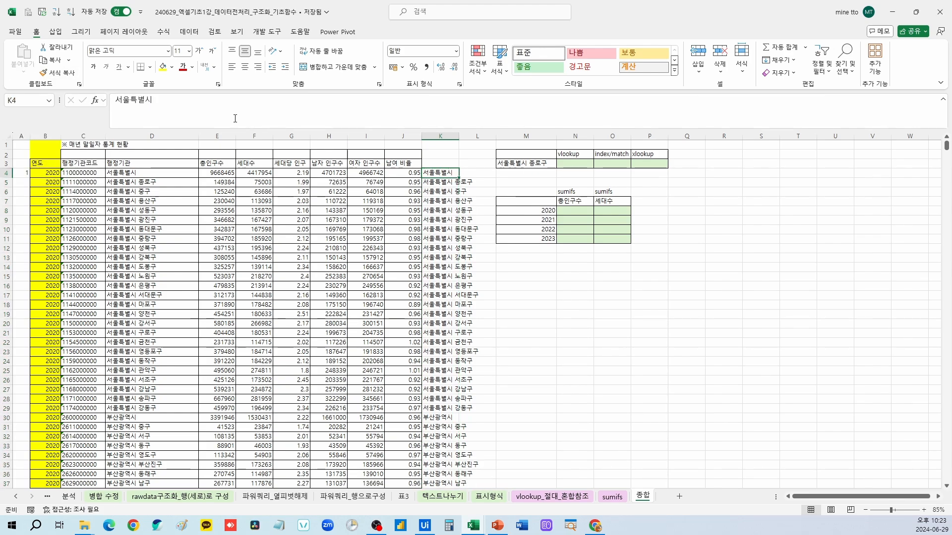
Compare the trimmed name in K6 with the original in D6 for trailing spaces
left_click(439, 191)
left_click(311, 119)
left_click(152, 190)
left_click(202, 114)
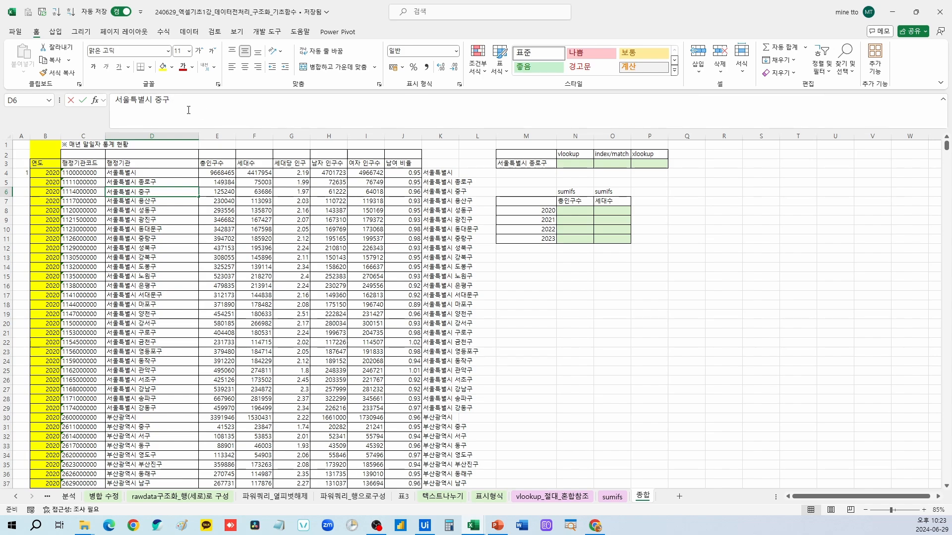
left_click(155, 180)
Autofit column K to the width of the trimmed region names
left_click(435, 175)
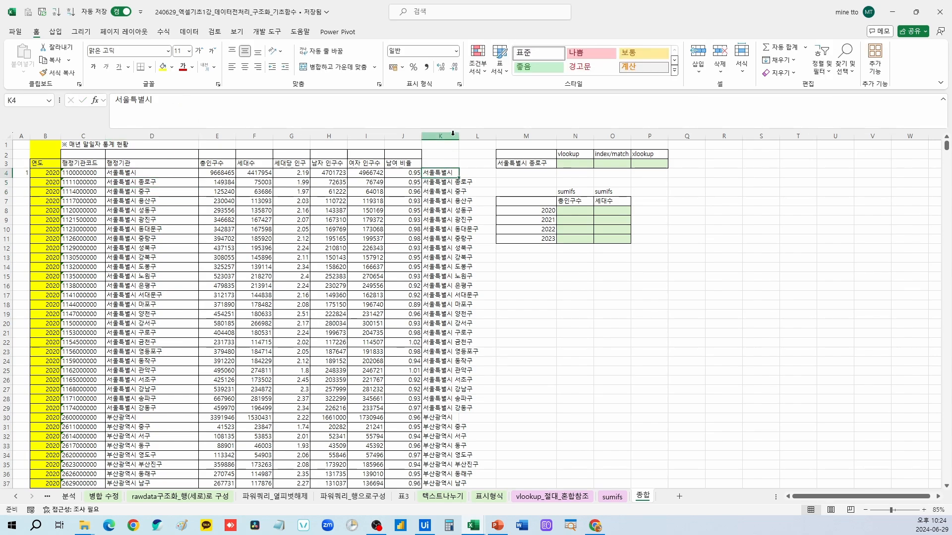
double_click(458, 136)
left_click_drag(467, 182, 466, 189)
Replace the text in K4 with =TRIM(D4) and fill the formula down to the last data row
left_click(466, 173)
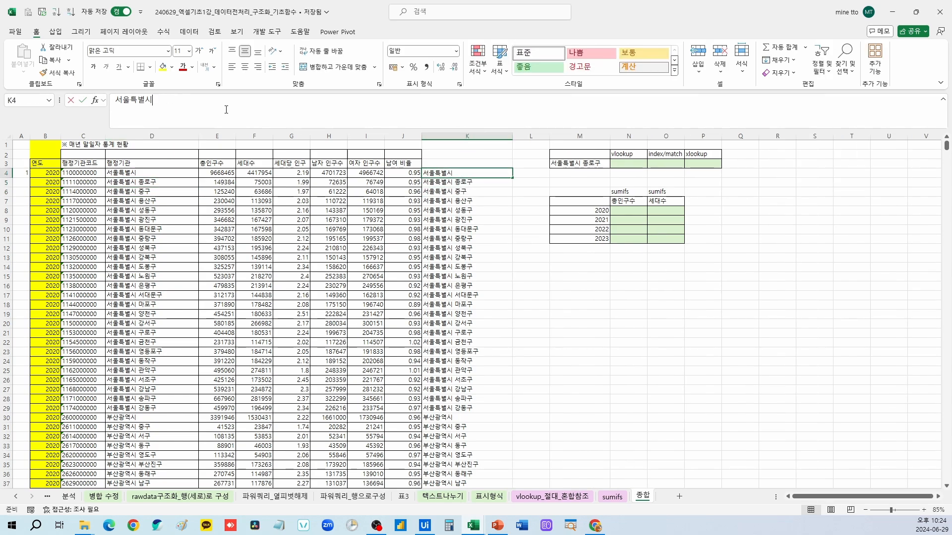
type("=trim(")
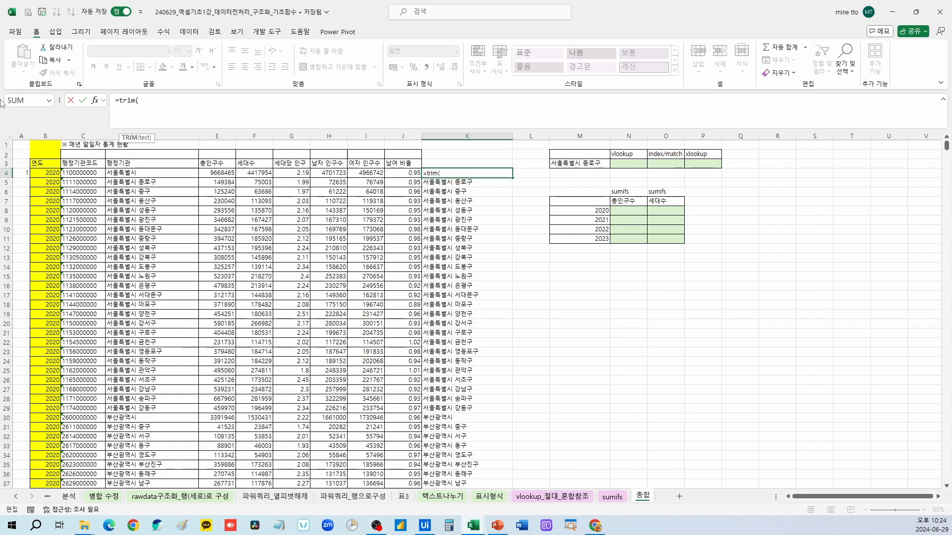
left_click(158, 169)
left_click(480, 295)
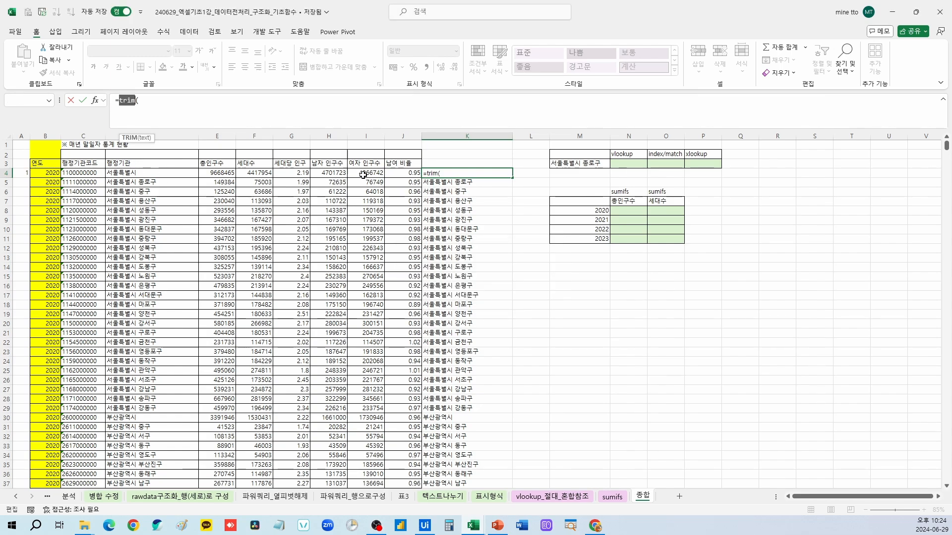
left_click(253, 118)
left_click(133, 172)
key("Return")
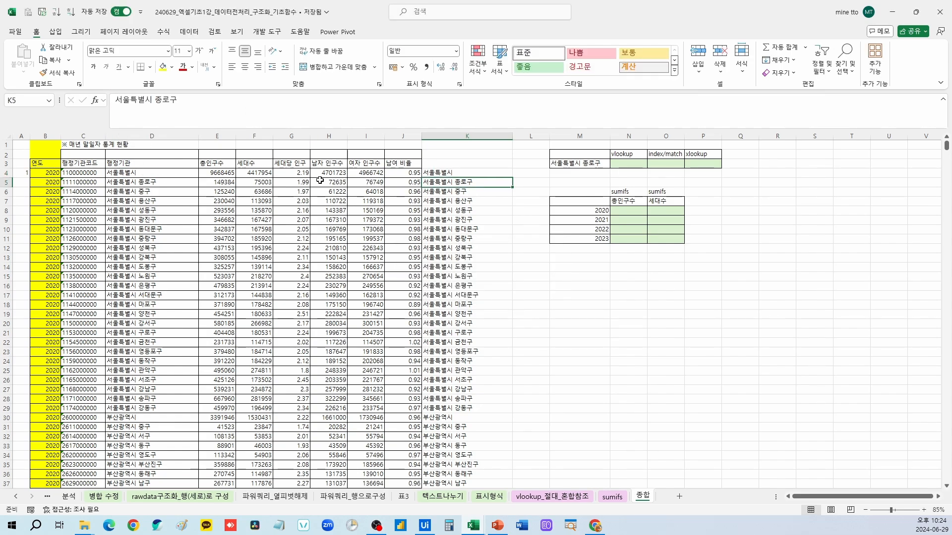
left_click(493, 173)
double_click(511, 180)
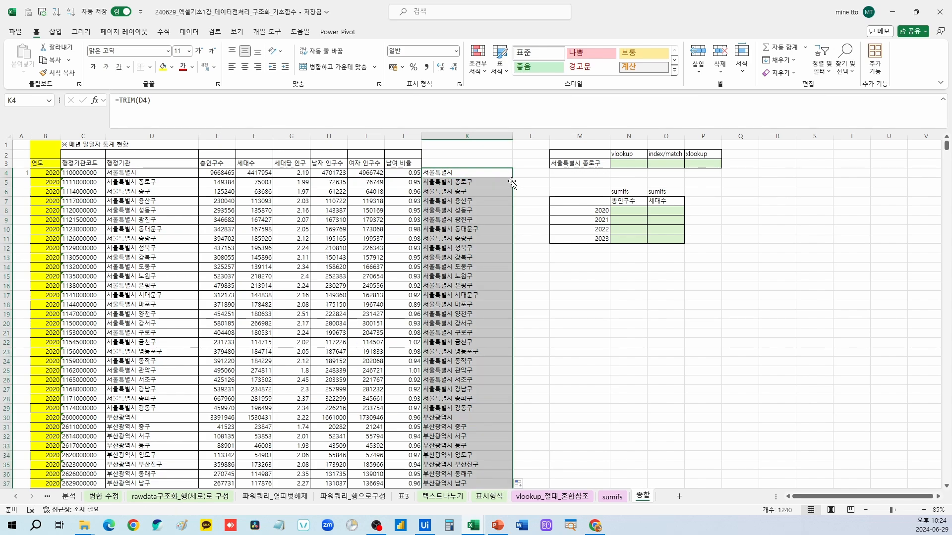
Convert the TRIM formulas in column K to values by pasting them over themselves
key("ctrl+c")
left_click(23, 71)
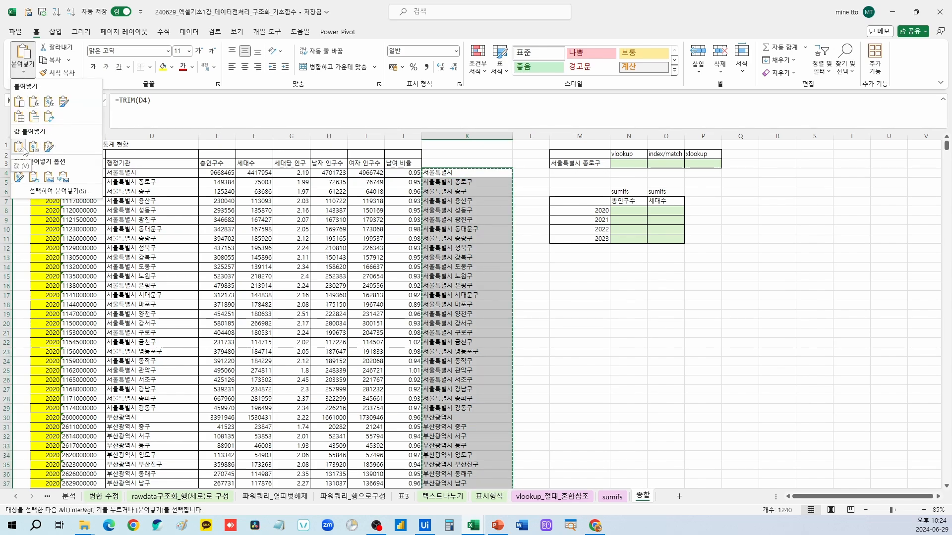
left_click(35, 147)
left_click_drag(476, 173, 468, 333)
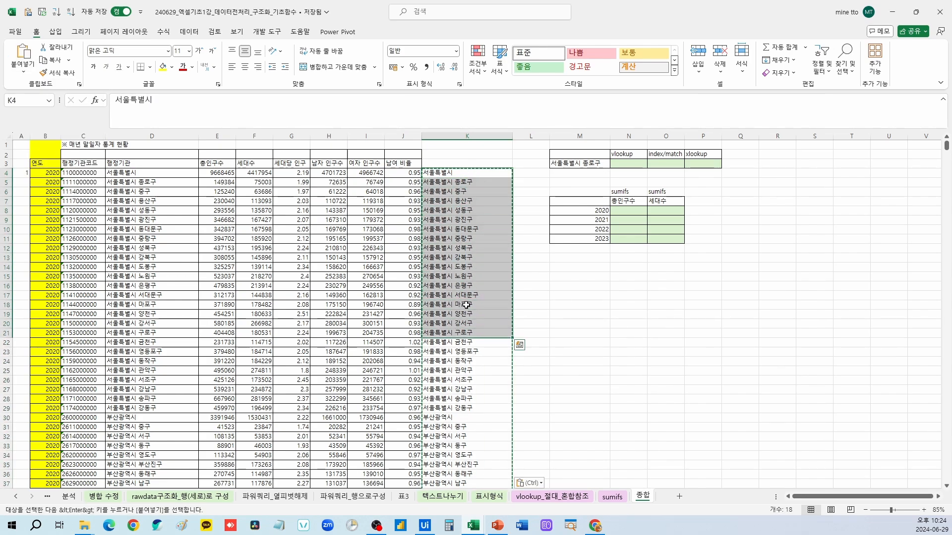
left_click(467, 220)
key("Escape")
Move the trimmed region names from column K to in front of the 행정기관코드 column and check the moved entries
left_click(477, 136)
key("ctrl+x")
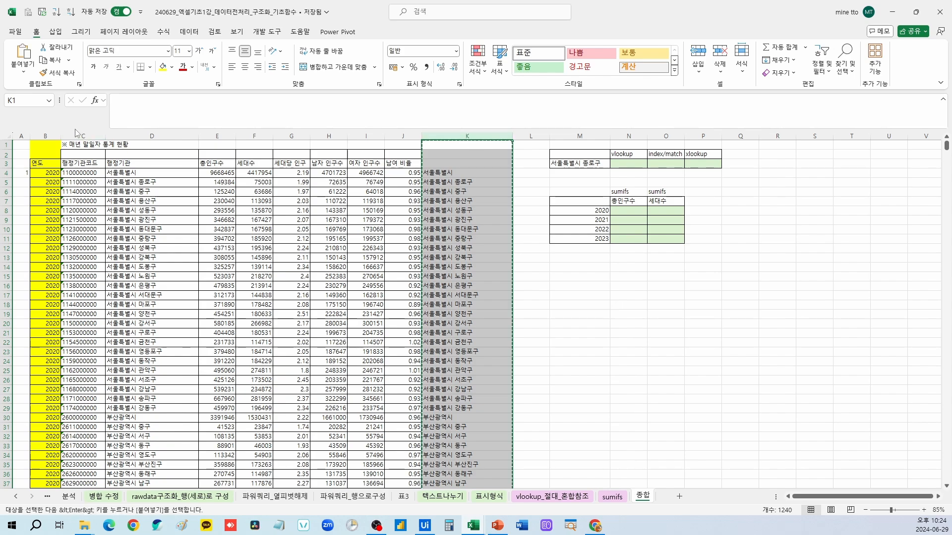
left_click(82, 136)
right_click(81, 137)
left_click(124, 232)
left_click(105, 185)
left_click_drag(170, 173, 171, 239)
left_click(82, 192)
left_click_drag(130, 170, 108, 265)
left_click(136, 213)
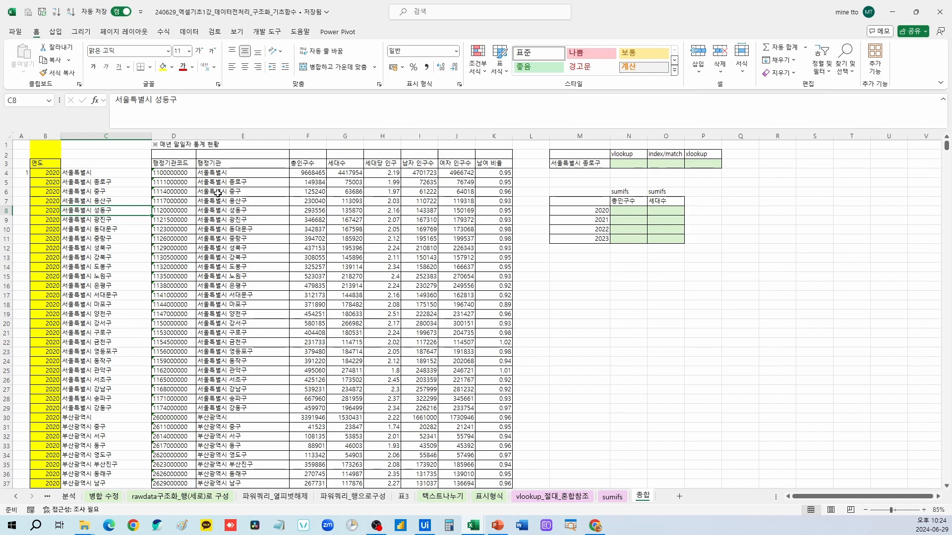
left_click_drag(124, 172, 124, 276)
Enter =VLOOKUP(M3,C:D,2,0) in N3 to look up the 행정기관코드 for the region in M3
left_click(623, 166)
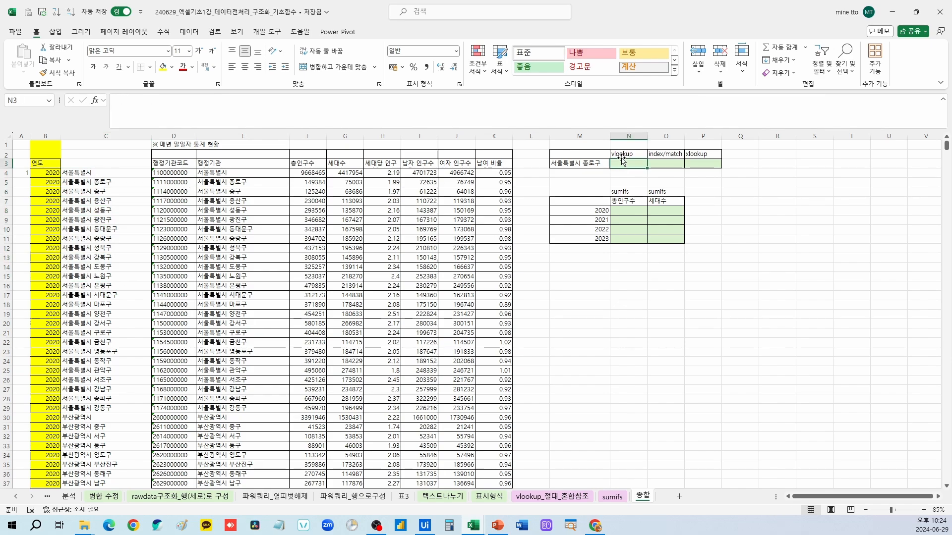
type("=vlookup(")
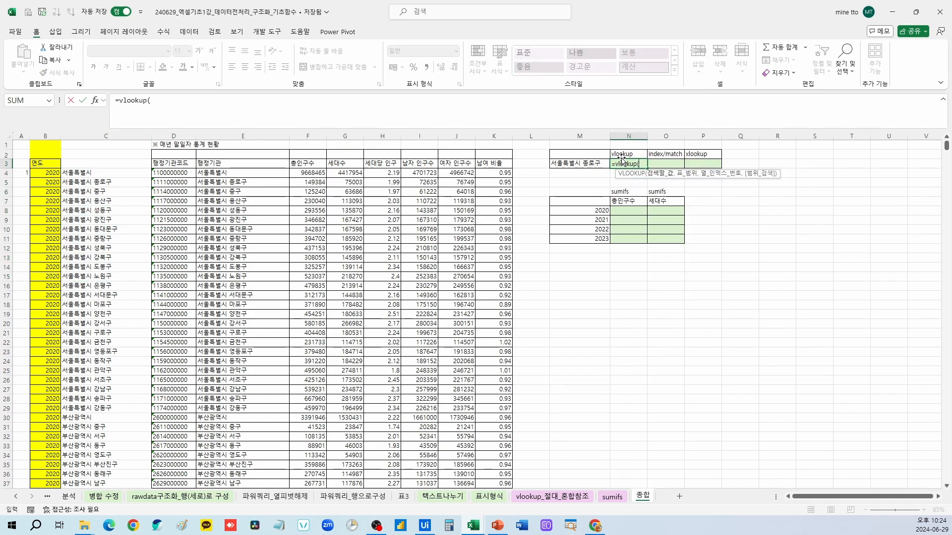
left_click(596, 162)
type(",")
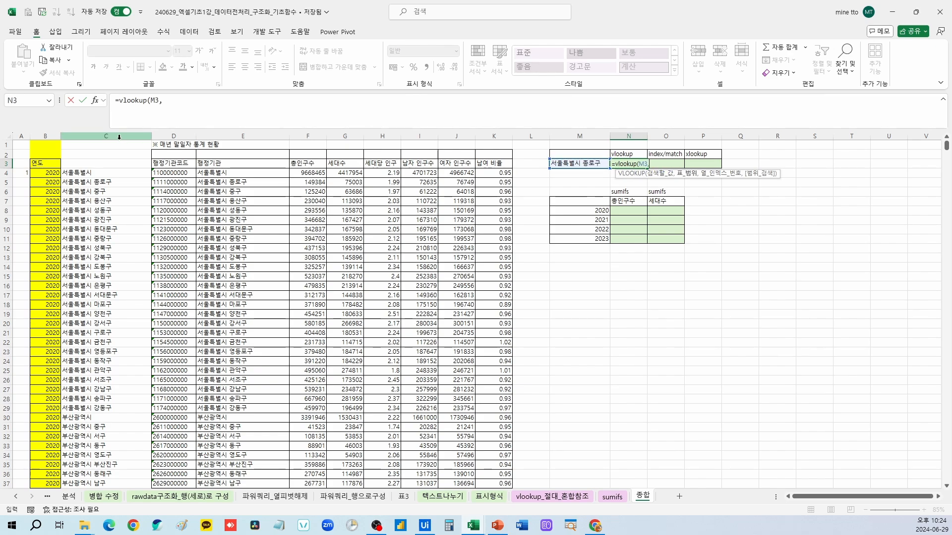
left_click_drag(142, 135, 174, 136)
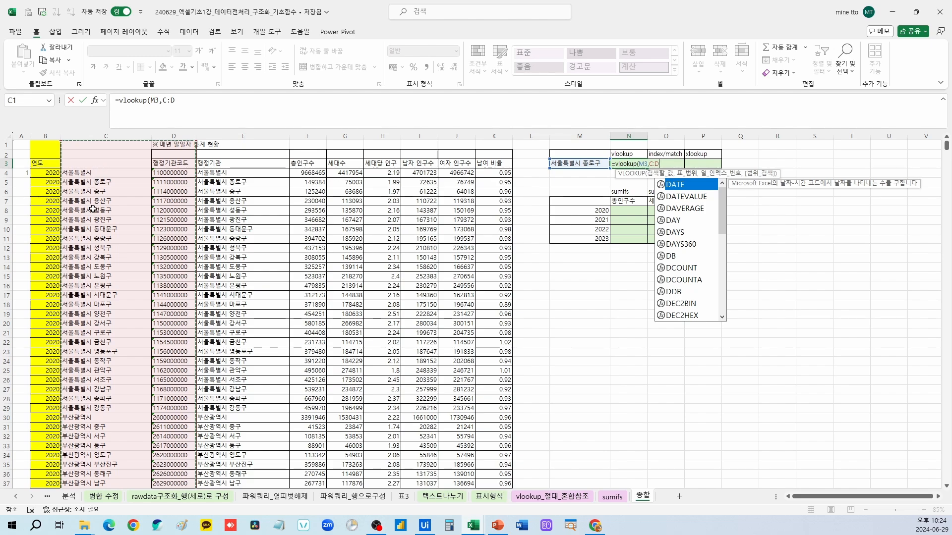
left_click(175, 103)
type(",")
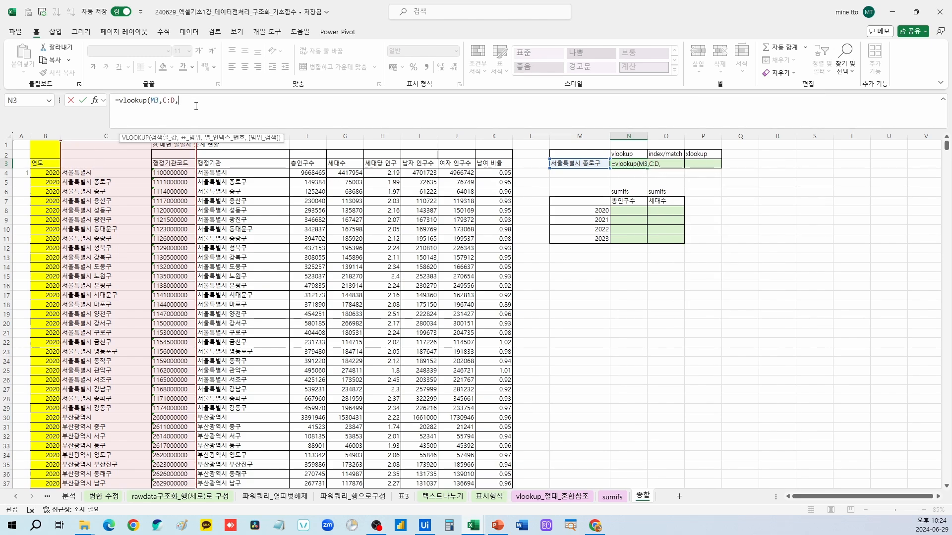
type("2,")
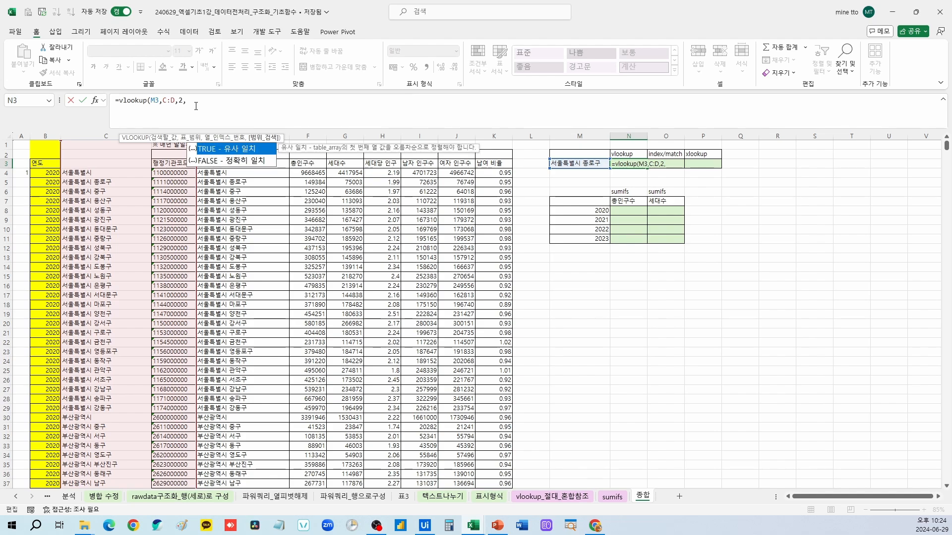
type("0)")
key("Return")
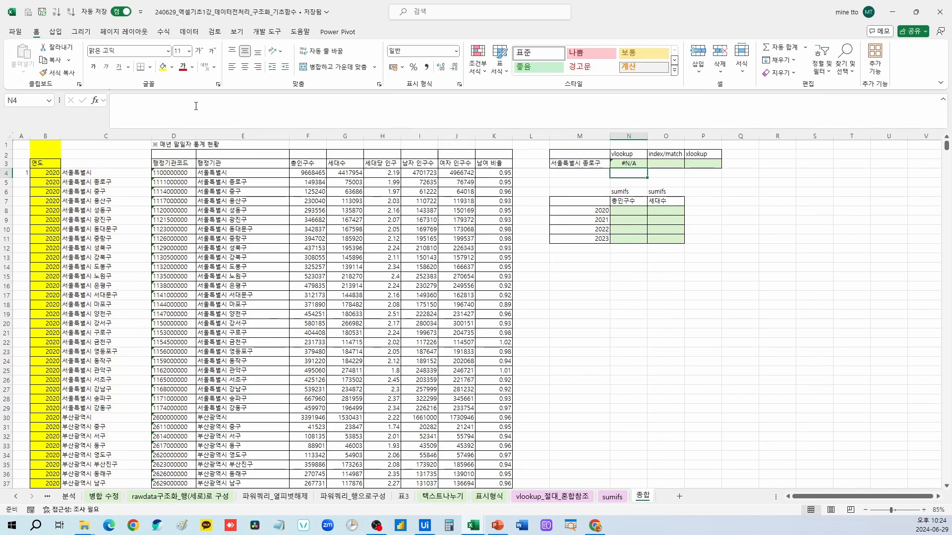
Remove the trailing space from 서울특별시 종로구 in M3 and check the VLOOKUP in N3
key("Up")
key("Left")
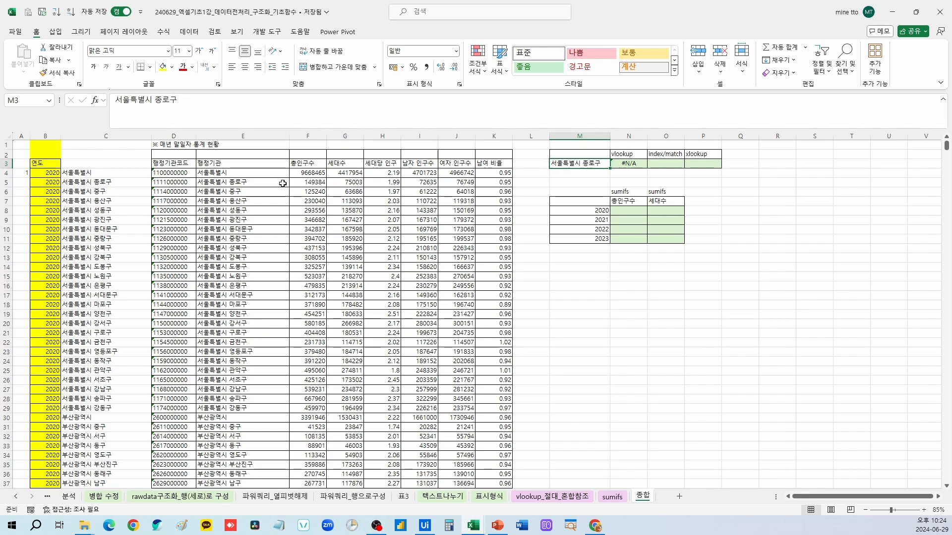
left_click(257, 182)
left_click(579, 163)
left_click(182, 102)
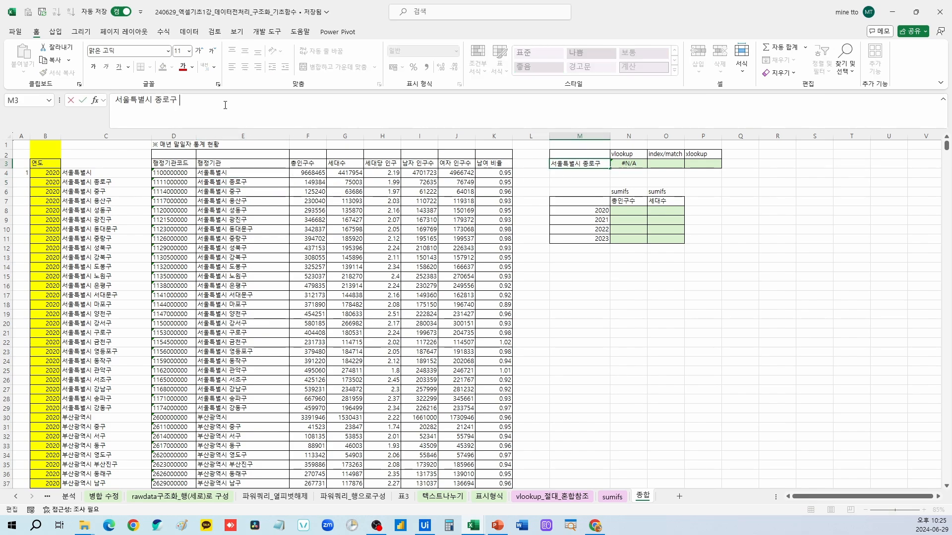
key("BackSpace")
key("Return")
left_click(637, 166)
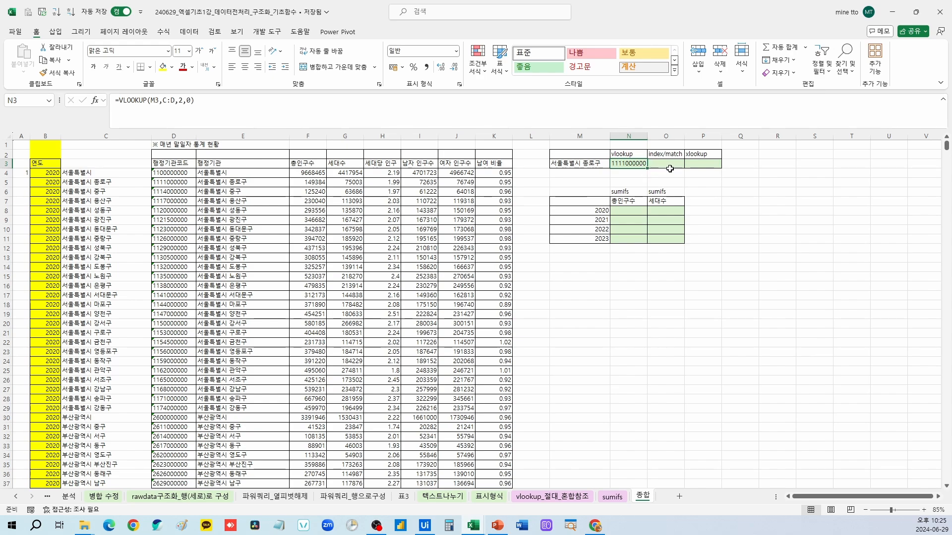
Enter an XLOOKUP in P3 that searches for M3 in C:C and returns the 행정기관코드 from D:D
left_click(702, 164)
type("=xl")
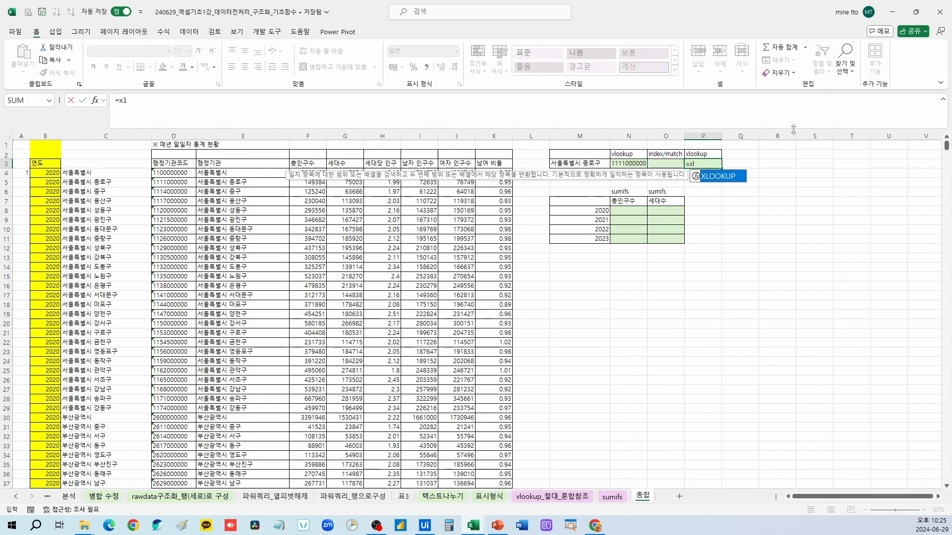
type("ookup(")
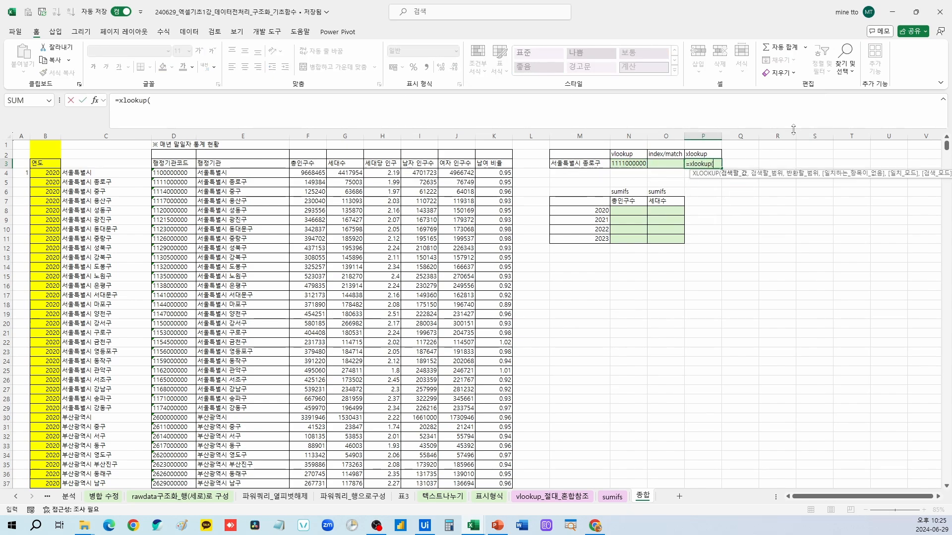
left_click(582, 162)
type(",")
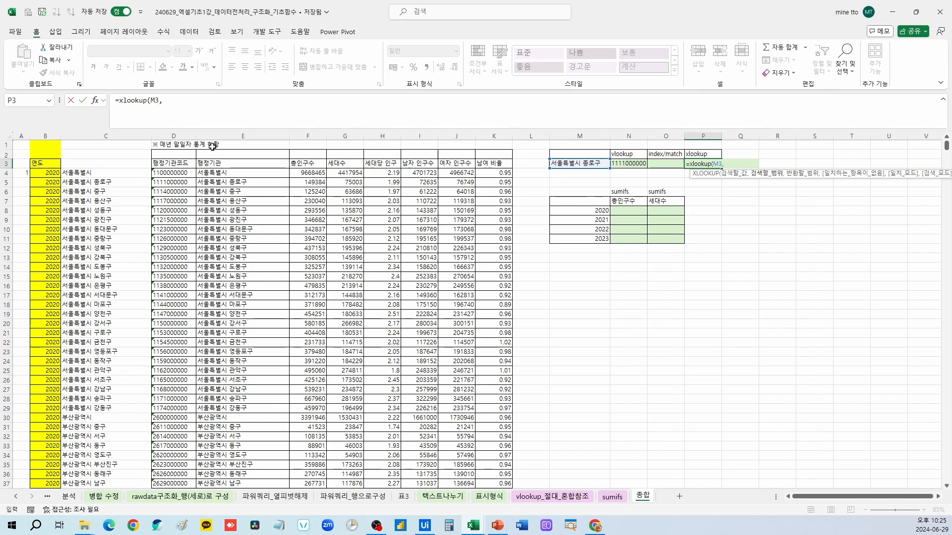
left_click(122, 136)
type(",")
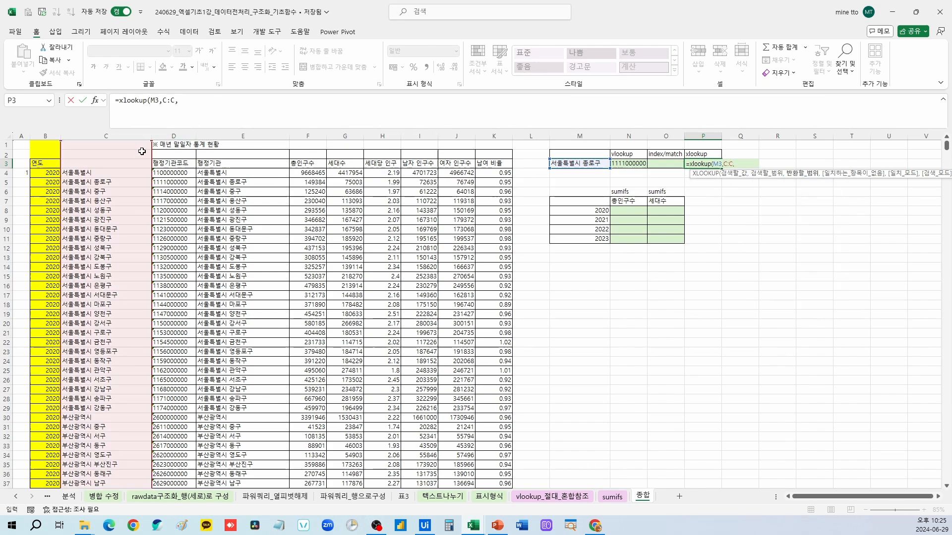
left_click(183, 135)
type(")")
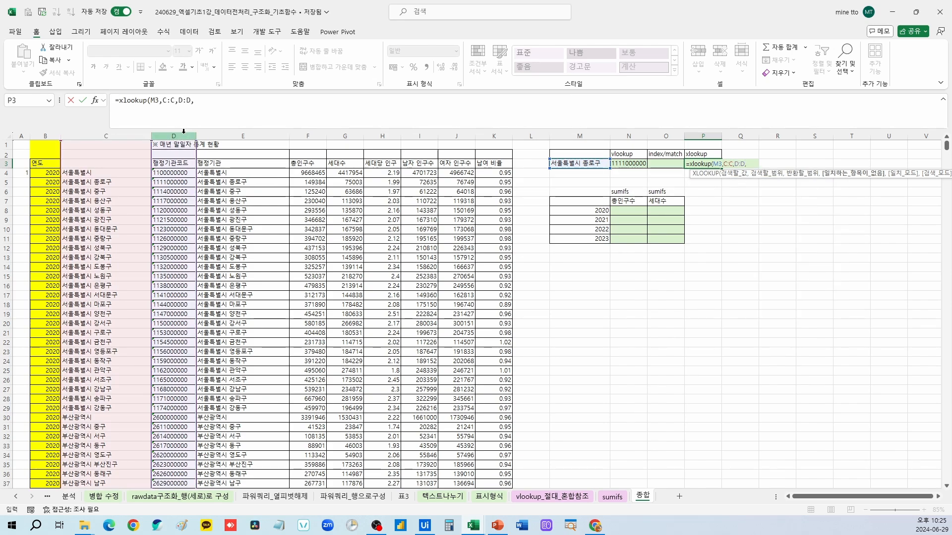
key("ctrl+Return")
Build =INDEX(D:D,MATCH(M3,C:C,0) in O3, using an exact match to find the region's row
key("Left")
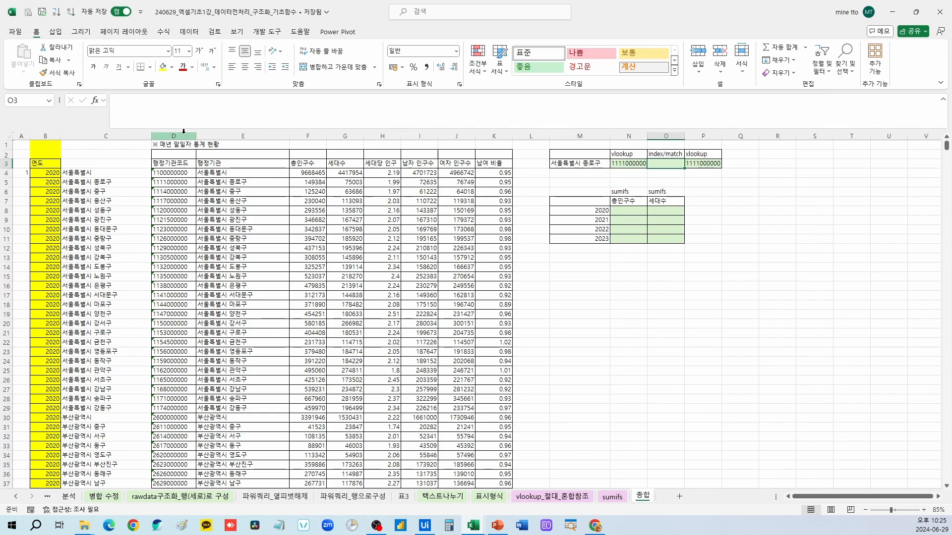
type("=in")
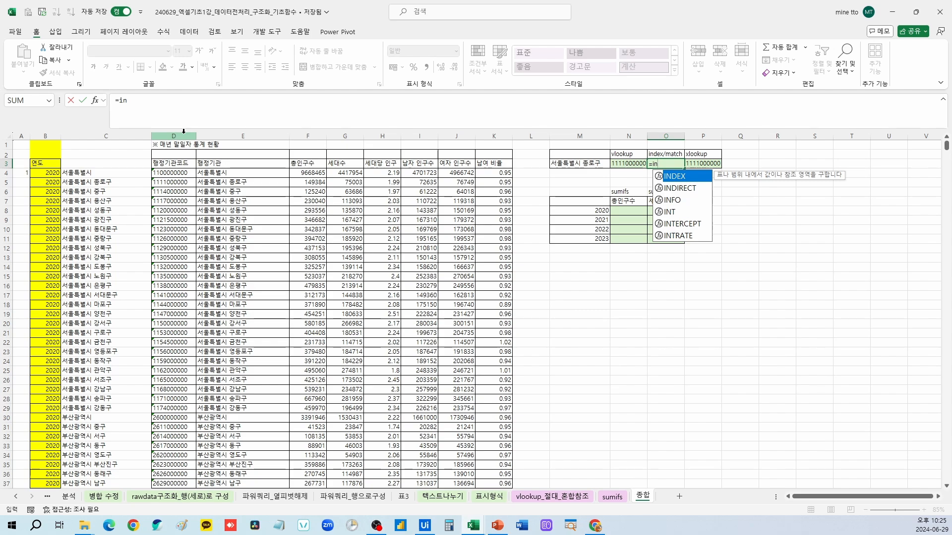
type("dex")
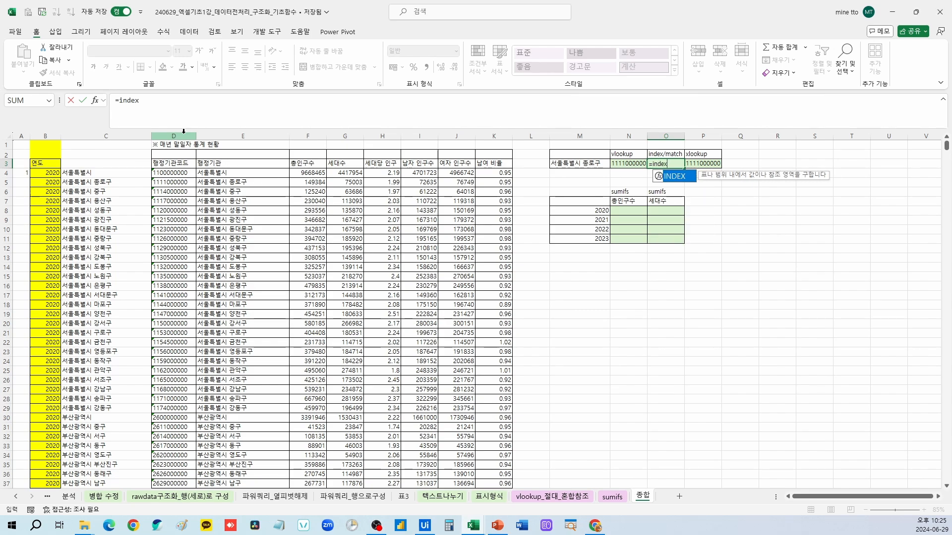
type("(")
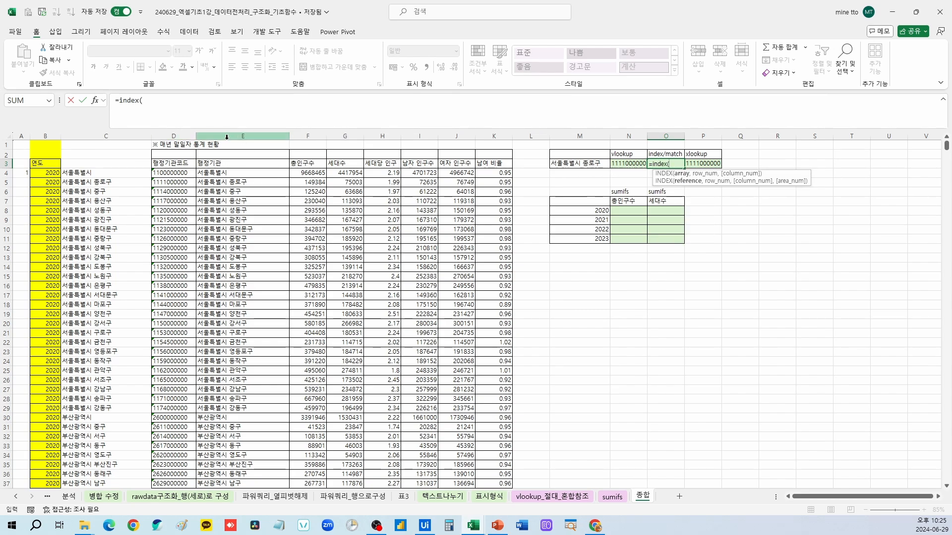
left_click(188, 133)
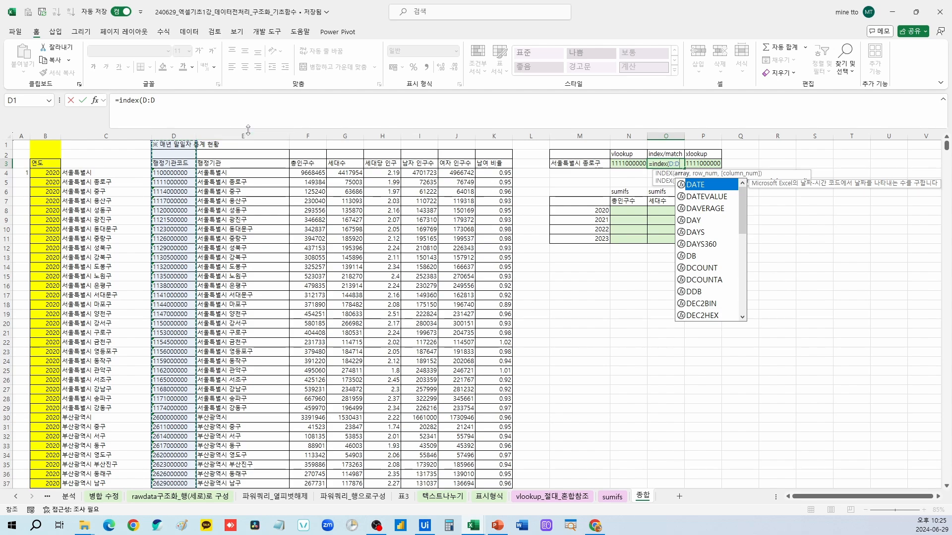
type(",")
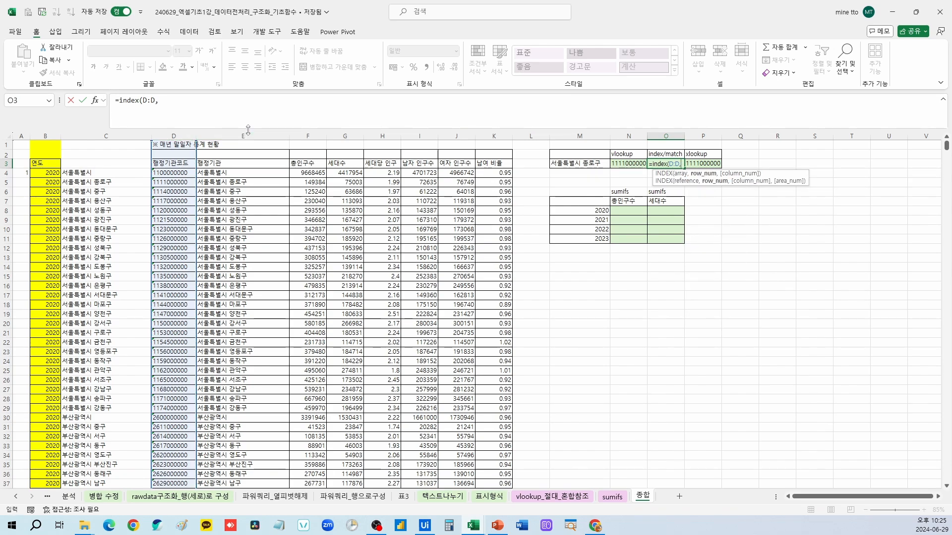
type("match(")
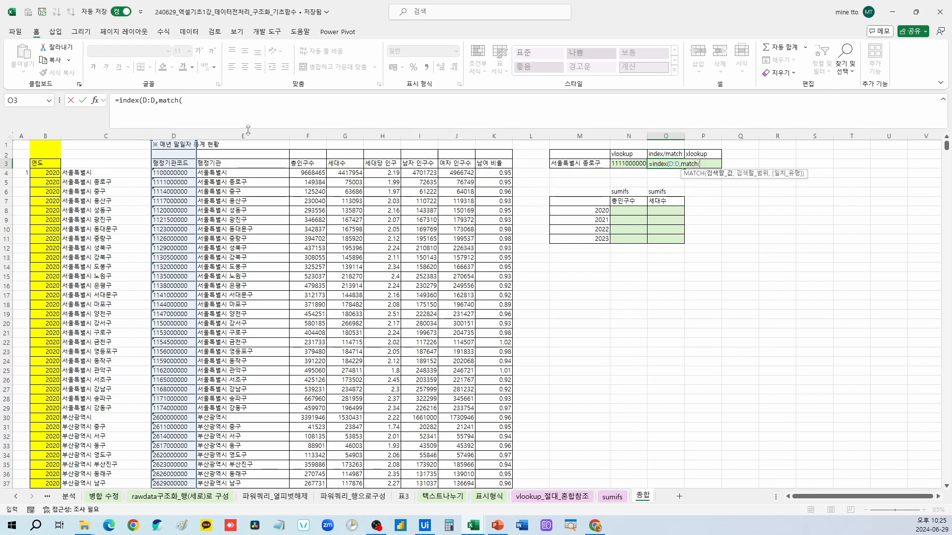
left_click(578, 166)
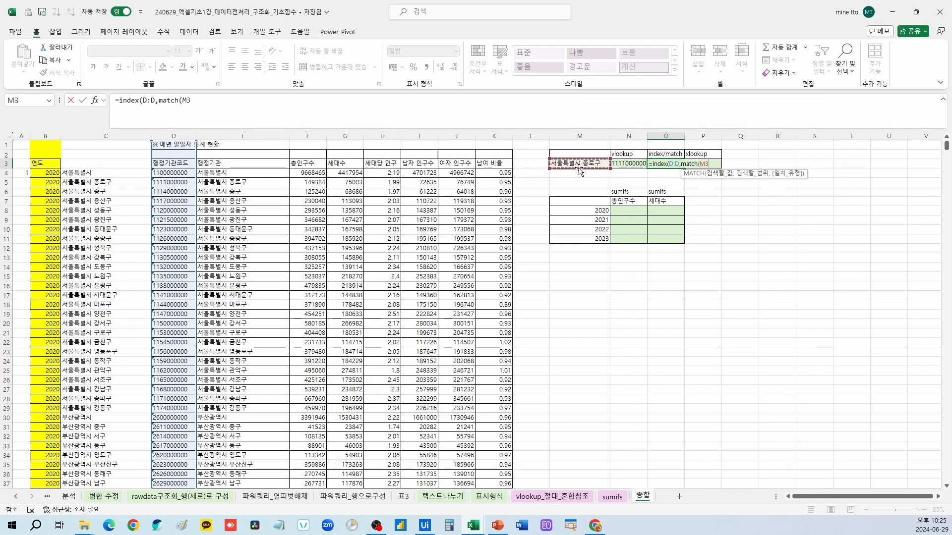
type(",")
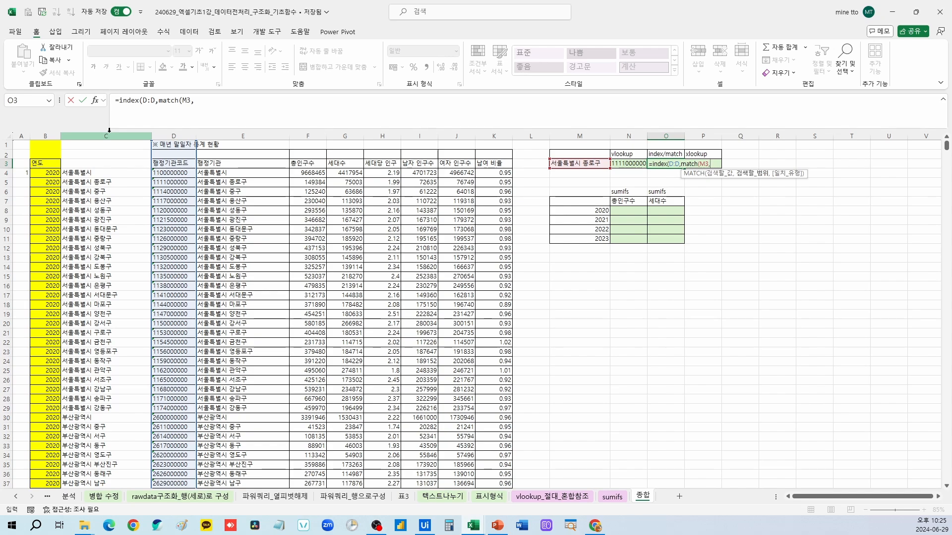
left_click(109, 133)
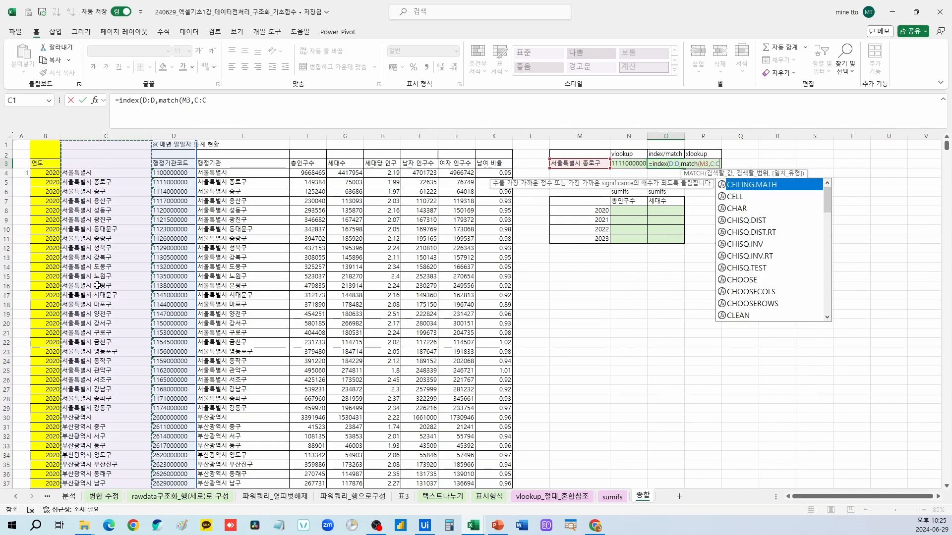
type(",0)")
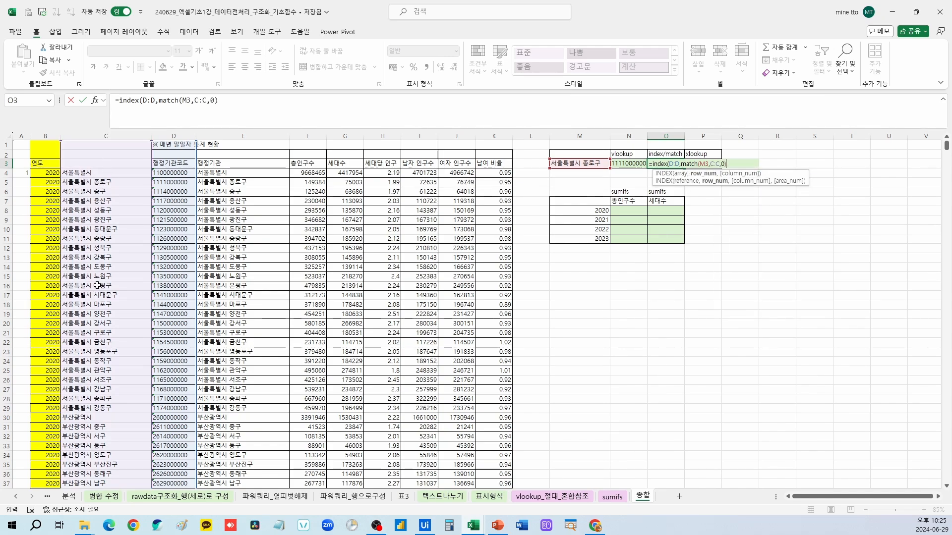
Complete the INDEX/MATCH formula in O3 with column number 1 as the last argument
left_click(263, 103)
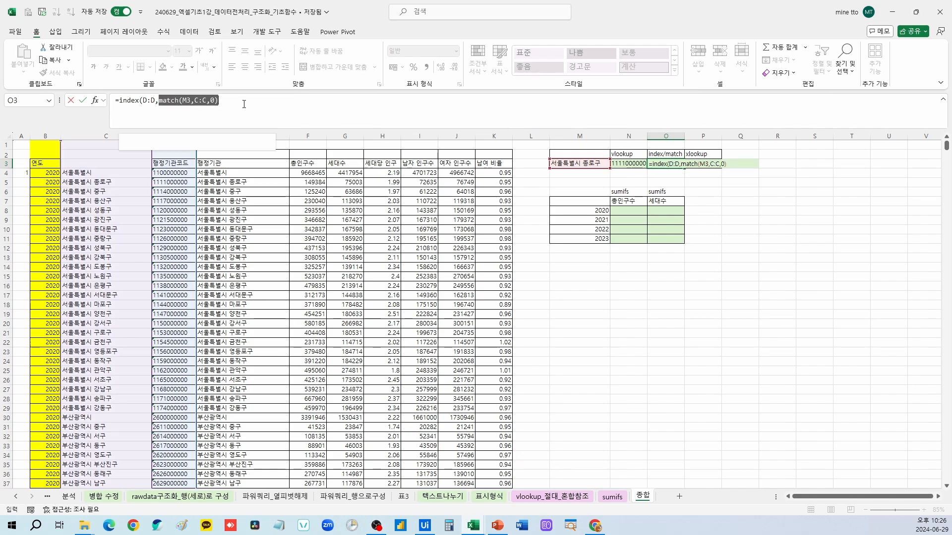
type(",1")
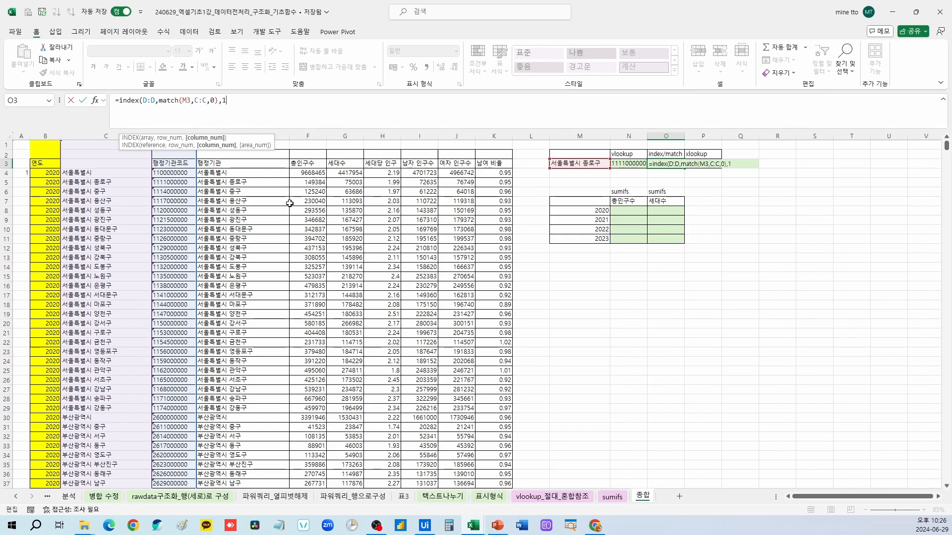
type(")")
key("Return")
key("Up")
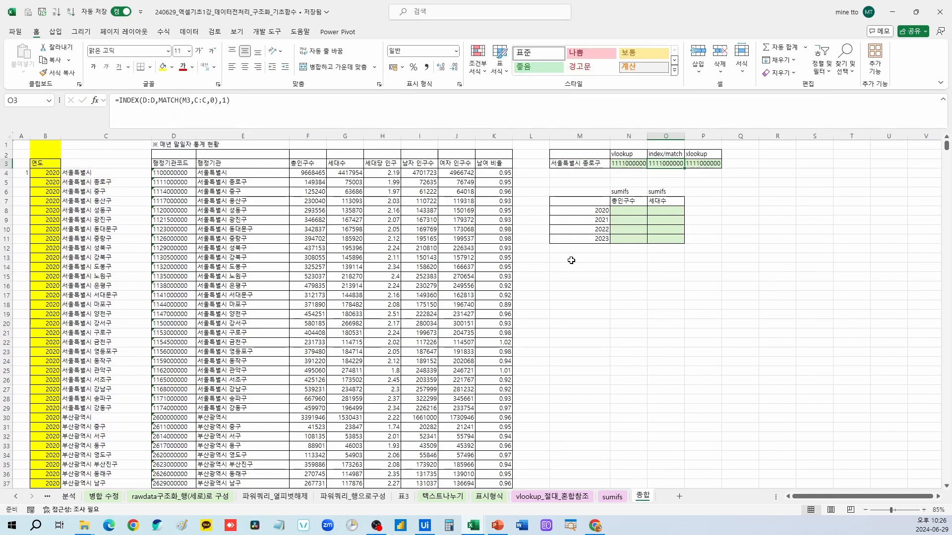
left_click(597, 164)
left_click(641, 162)
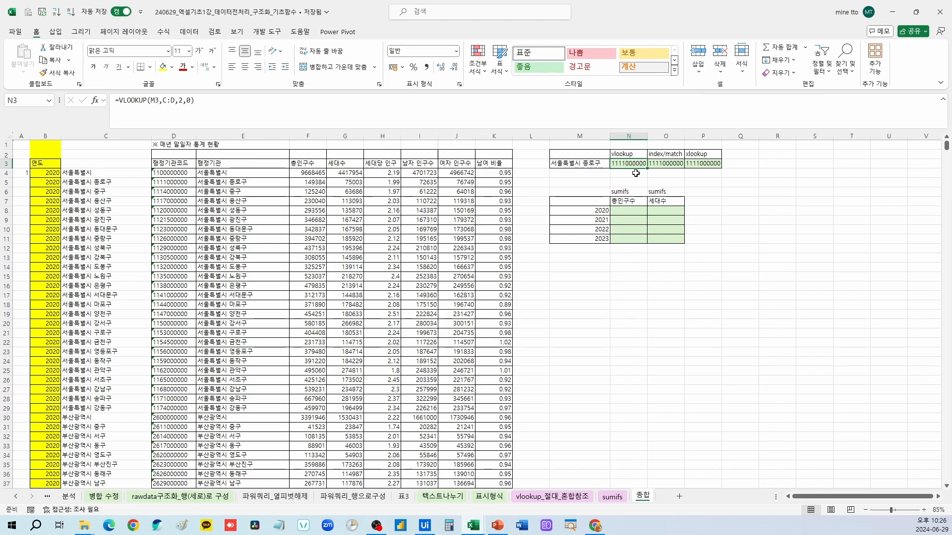
left_click(636, 213)
left_click(593, 165)
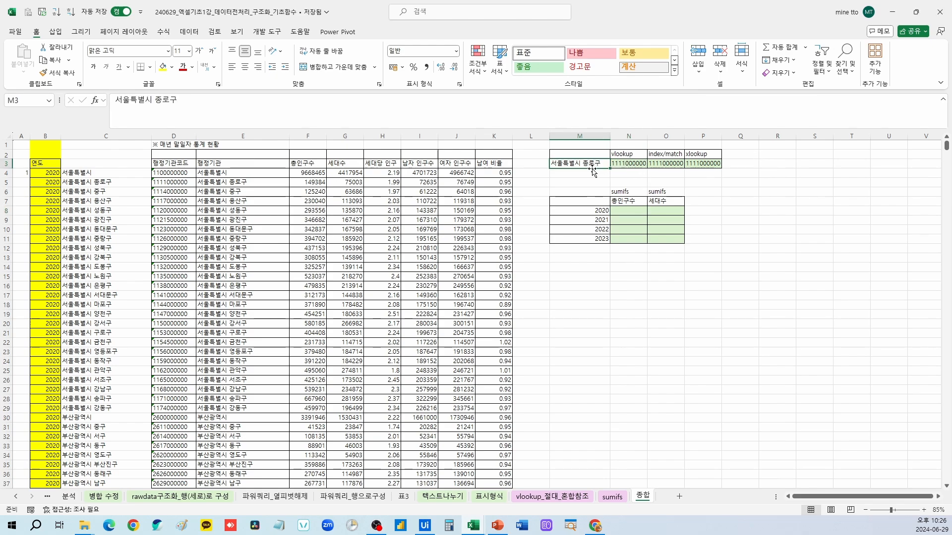
left_click(592, 212)
Start a SUMIFS in N8 that sums F:F, with D:D as the first criteria range and $N$3 as its criterion
left_click(622, 212)
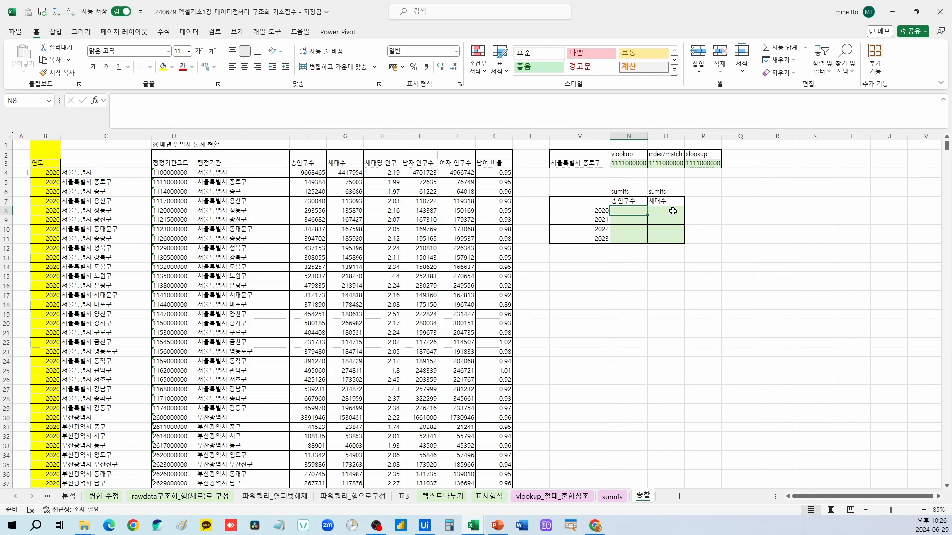
type("=sumi")
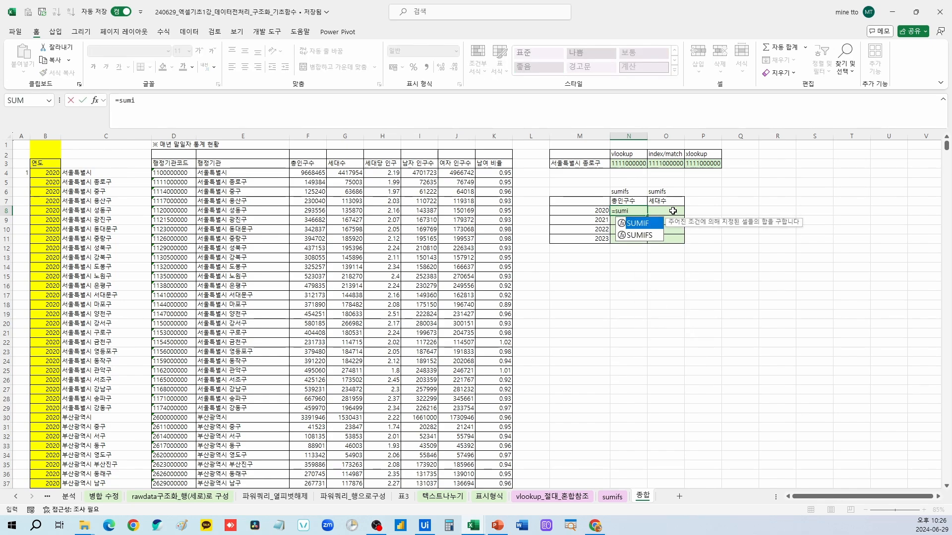
type("fs(")
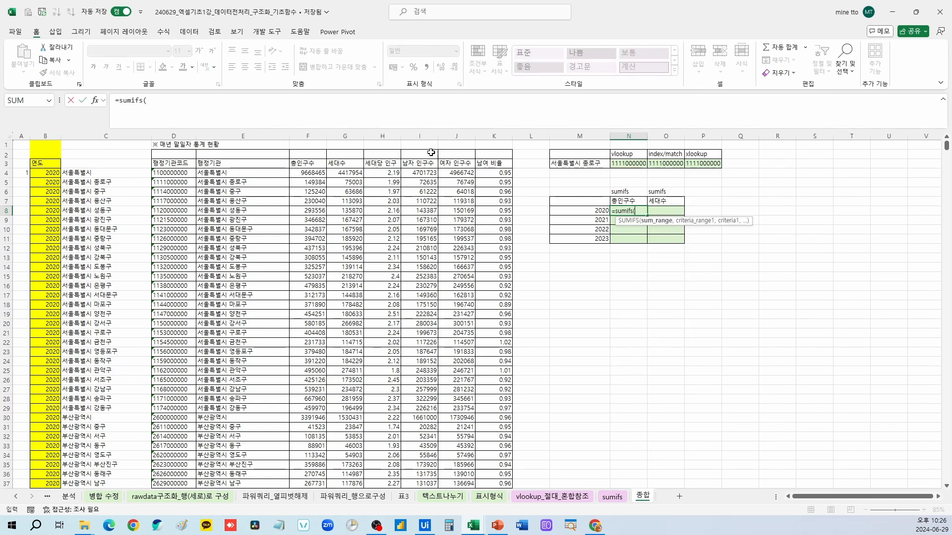
left_click(307, 136)
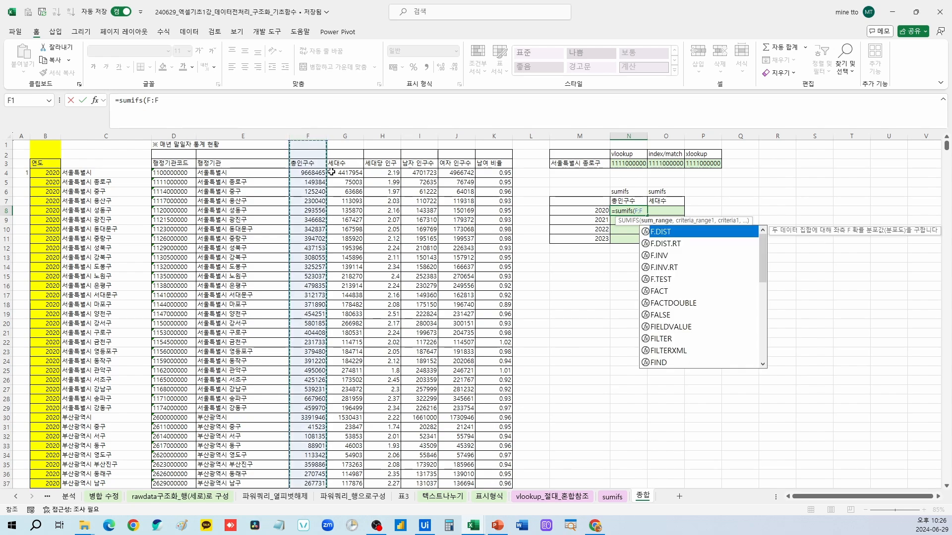
type(",")
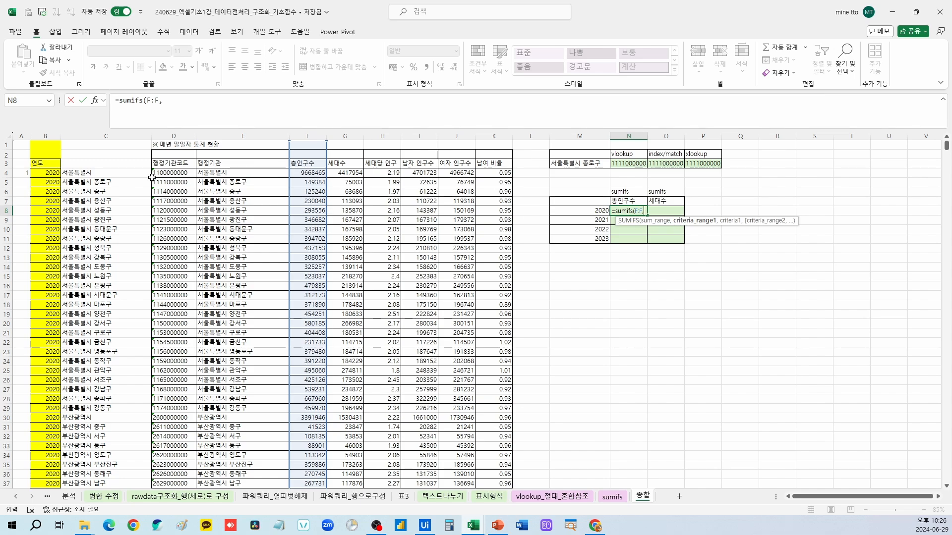
left_click(128, 136)
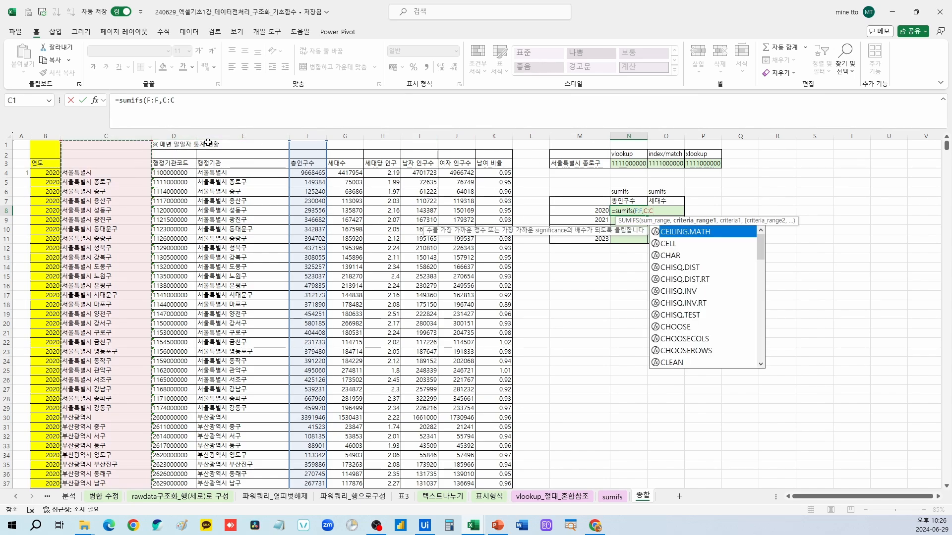
left_click(178, 135)
type(",")
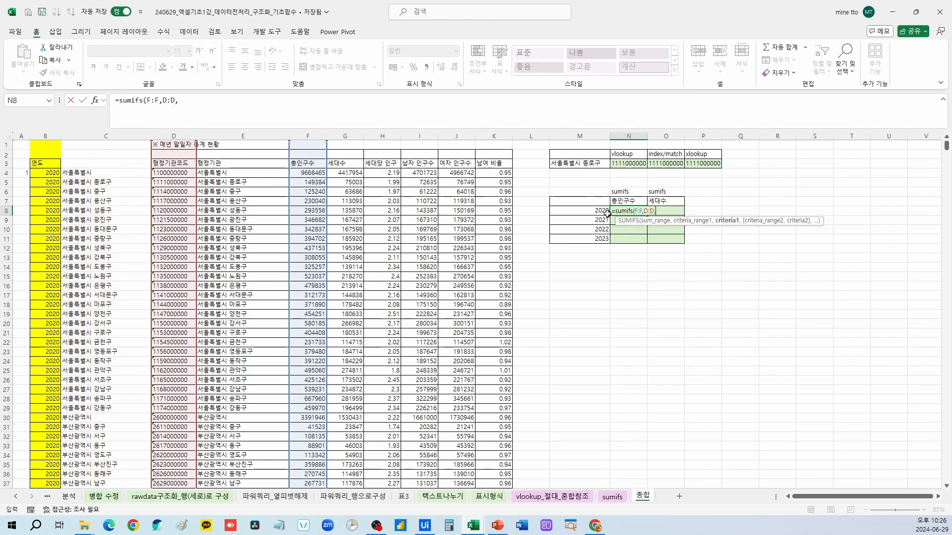
left_click(626, 163)
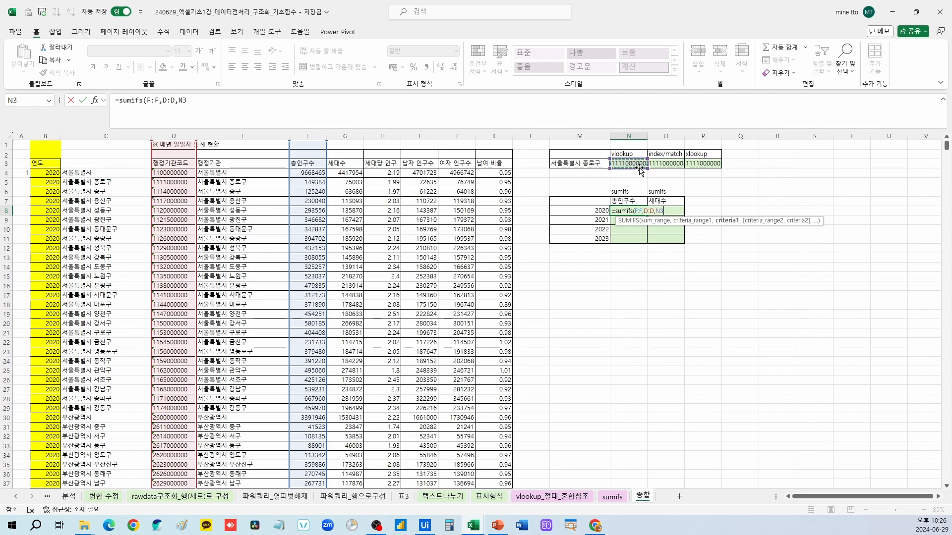
key("F4")
Make the first criteria range of the N8 SUMIFS formula absolute as $D:$D
left_click(159, 101)
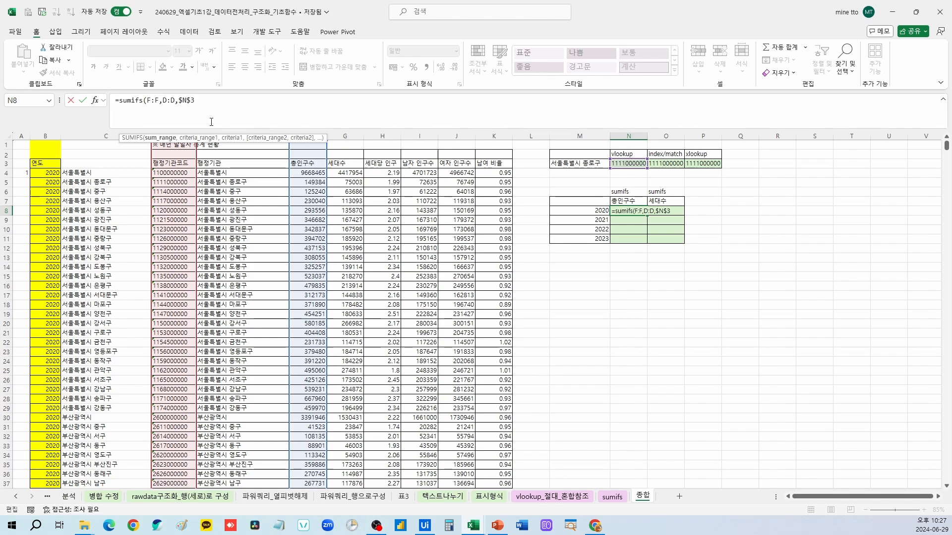
left_click(168, 103)
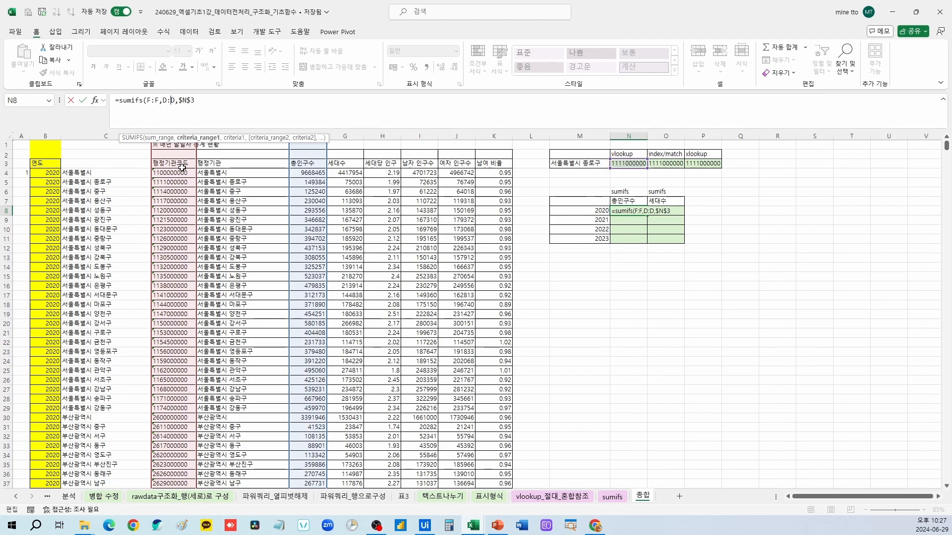
key("F4")
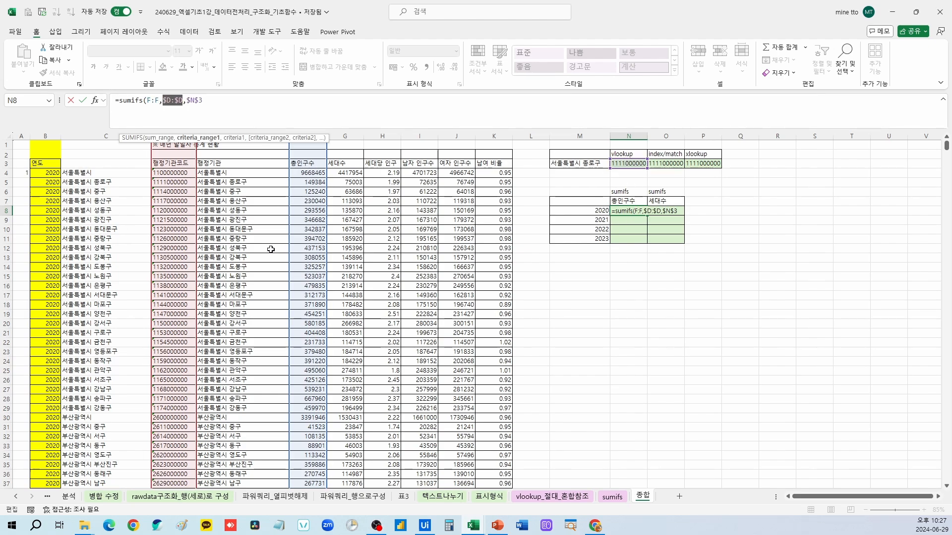
left_click(228, 104)
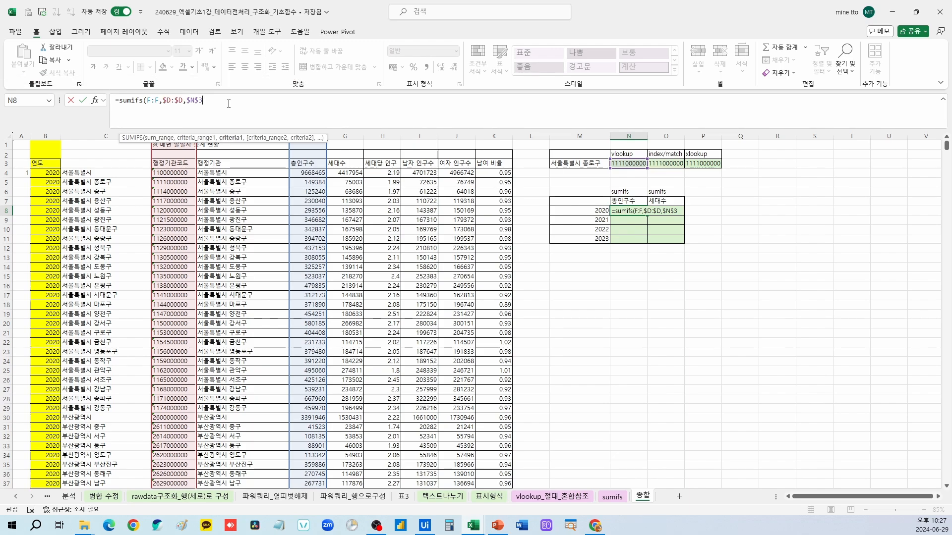
Complete the SUMIFS in N8 with $B:$B as the second criteria range and $M8 as its criterion
type(",")
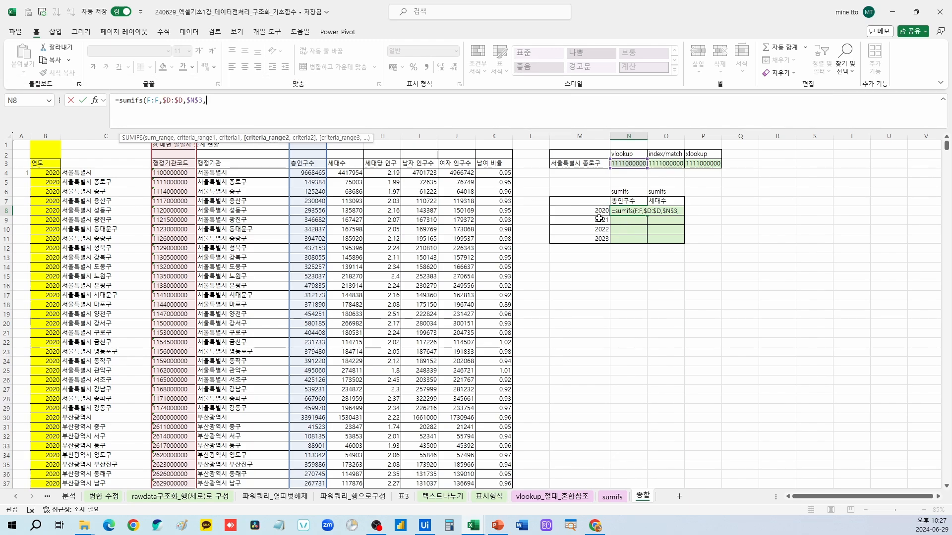
left_click(45, 135)
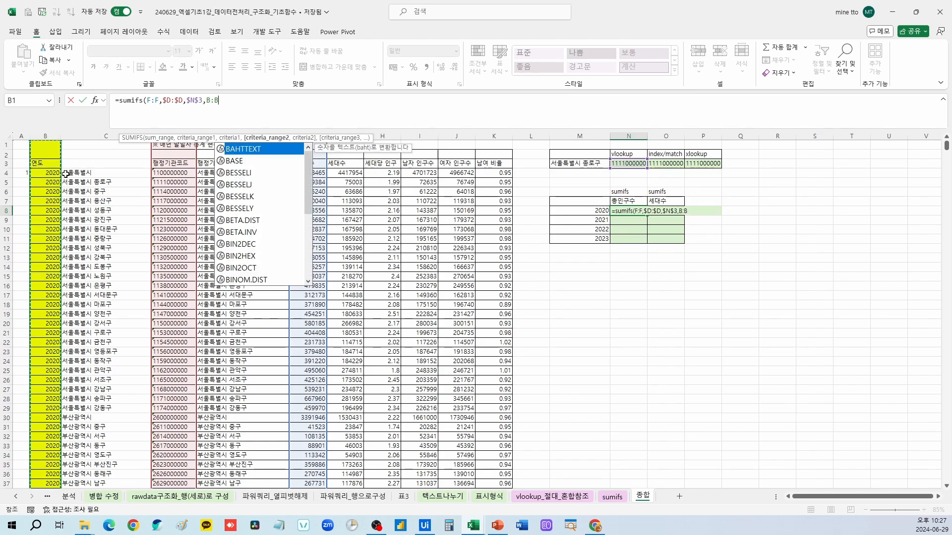
key("F4")
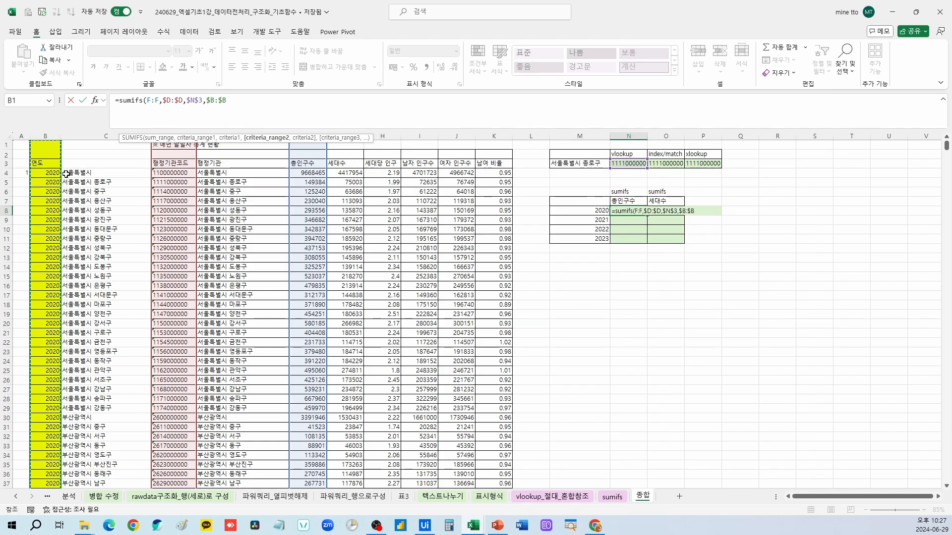
type(",")
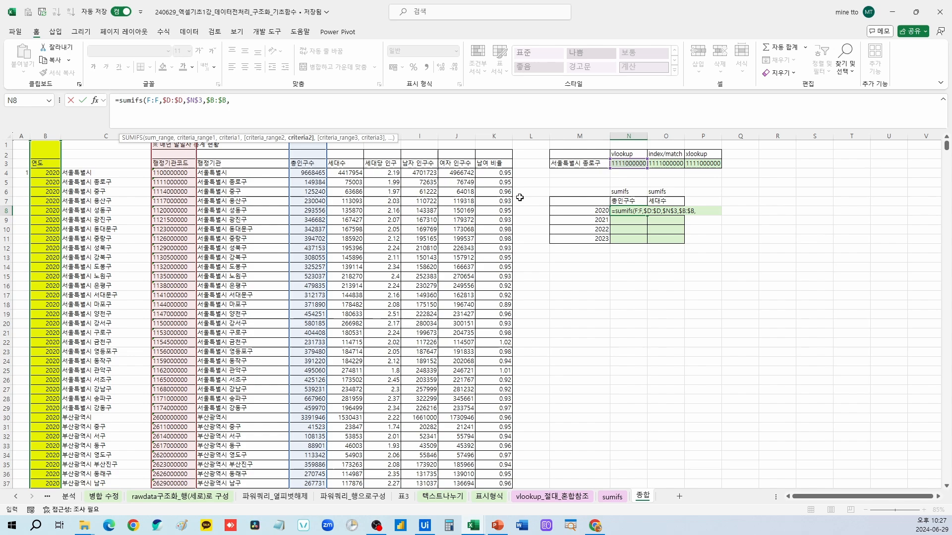
left_click(600, 211)
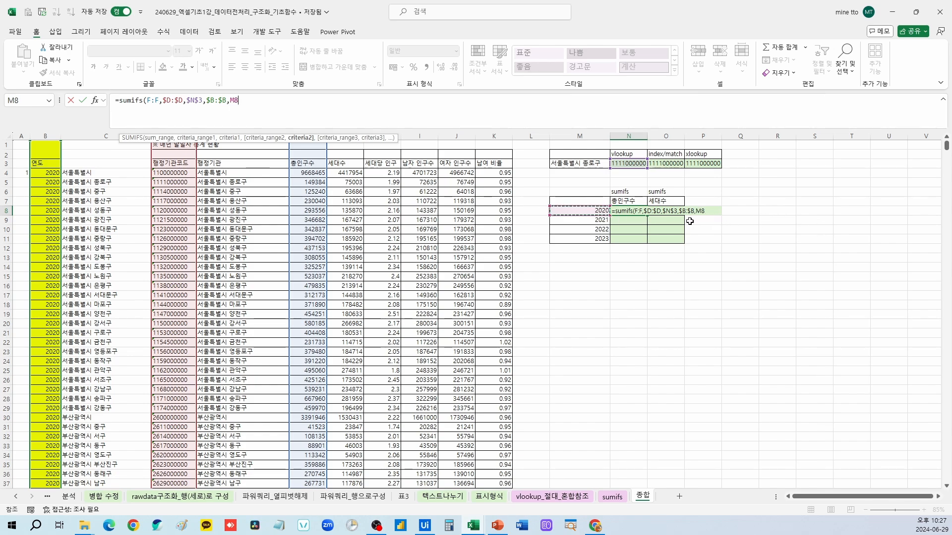
key("F4")
key("F4")
key("F4")
key("Return")
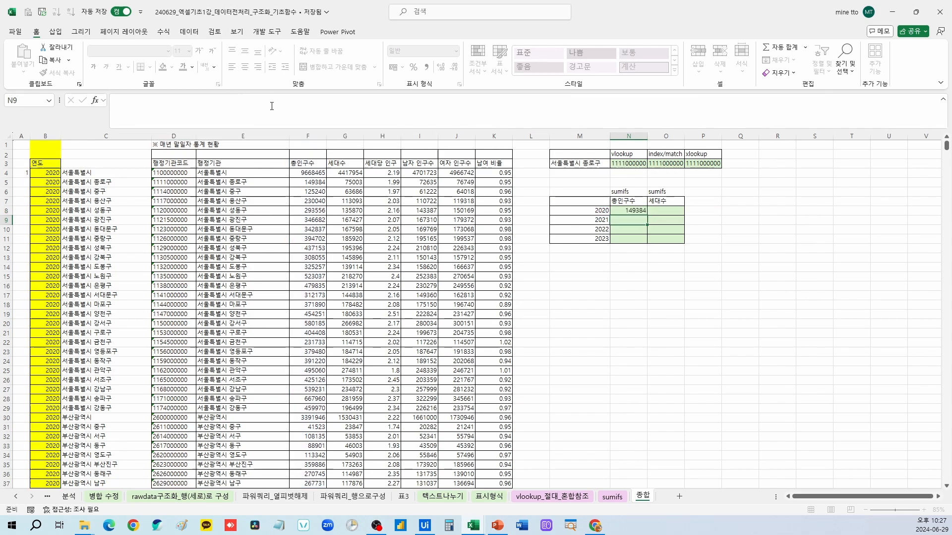
Fill the SUMIFS formula from N8 across N8:O11 for 총인구수 and 세대수 in every year
key("Up")
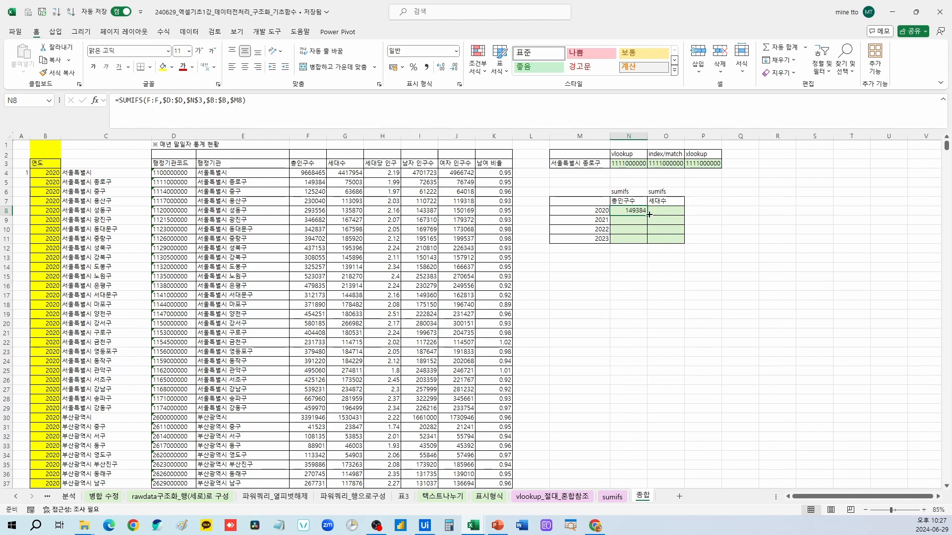
left_click_drag(647, 215, 684, 250)
left_click(677, 212)
left_click(230, 102)
key("Escape")
left_click(629, 210)
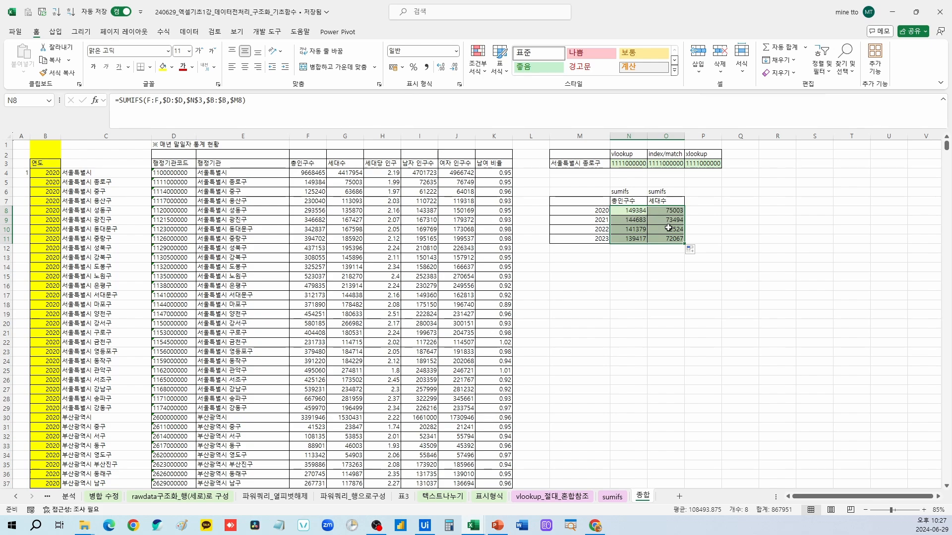
Copy 서울특별시 중구 from C6 into M3 and check the lookup and SUMIFS results
left_click(596, 166)
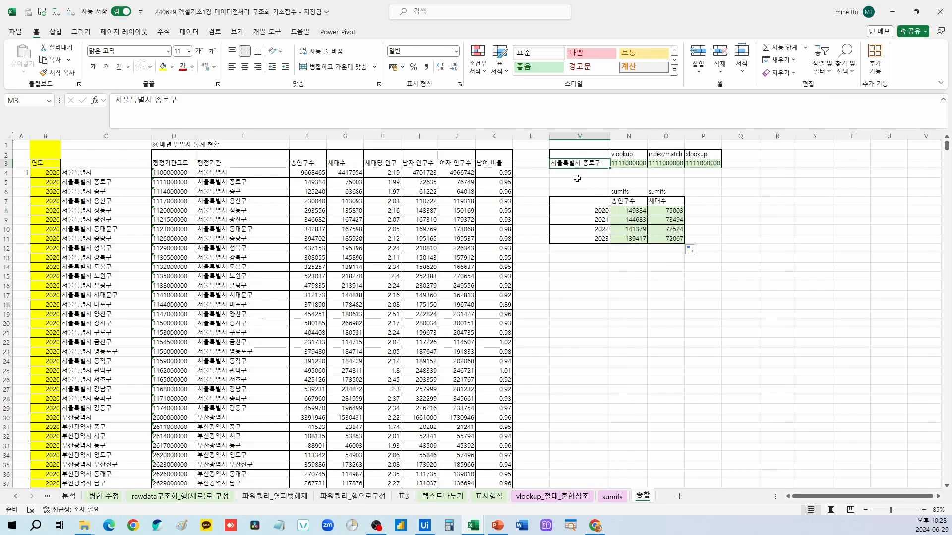
left_click(121, 196)
key("ctrl+c")
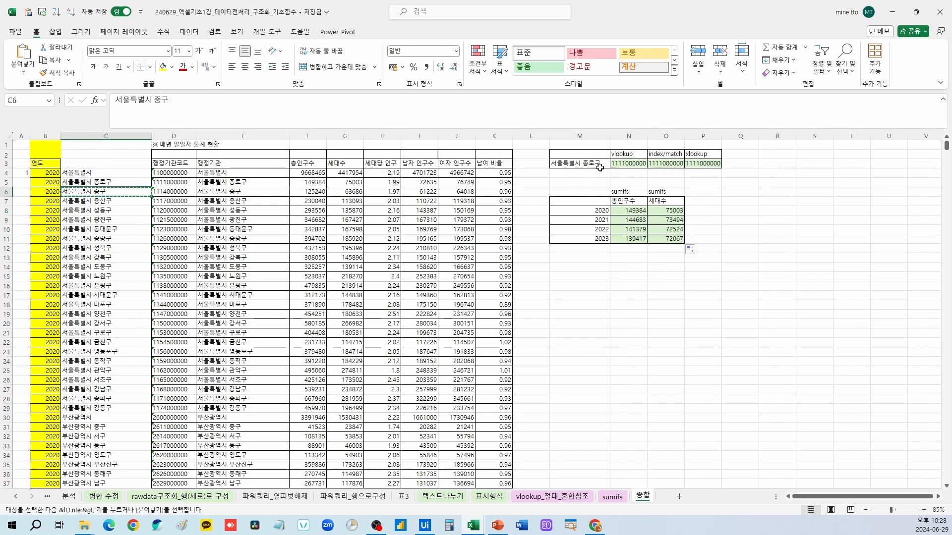
left_click(599, 168)
key("ctrl+v")
left_click(636, 164)
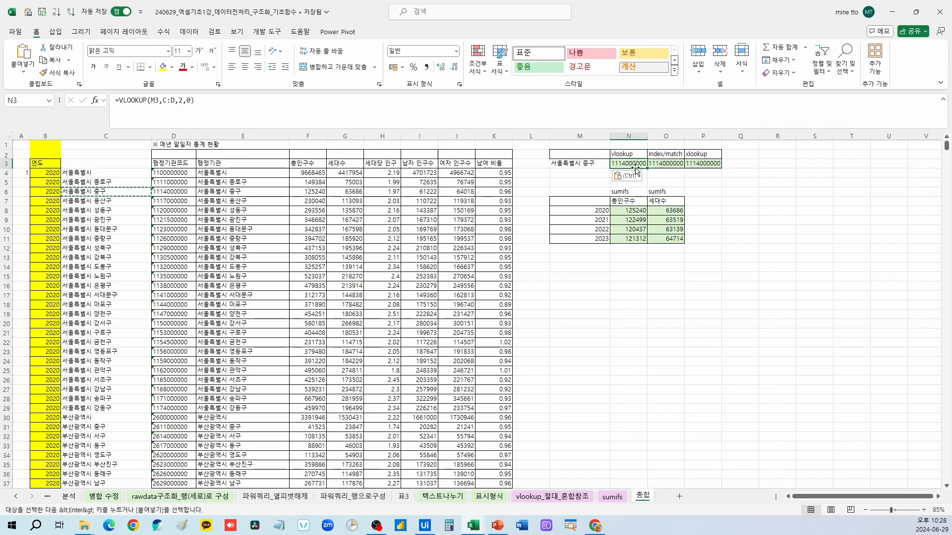
key("Escape")
left_click(625, 201)
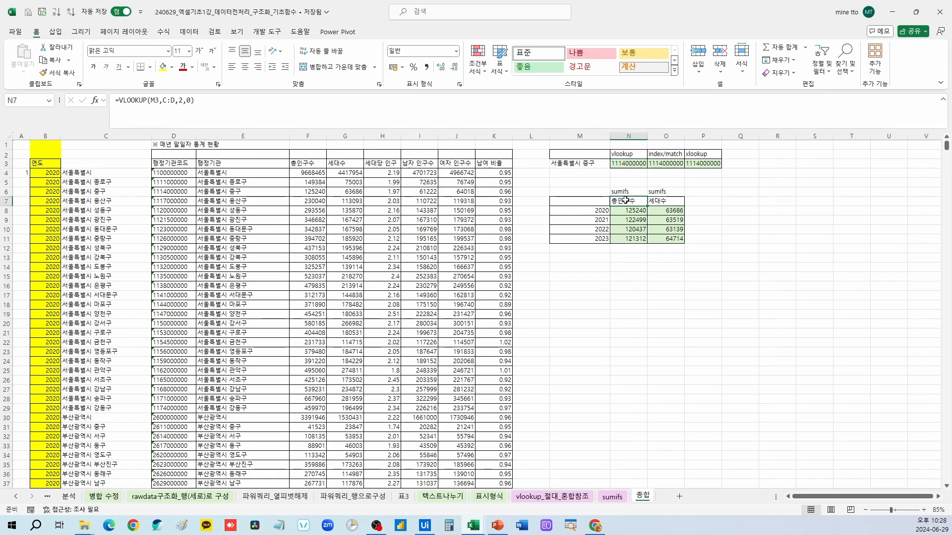
left_click_drag(625, 200, 665, 239)
Replace the region in M3 with 서울특별시 용산구
left_click(601, 162)
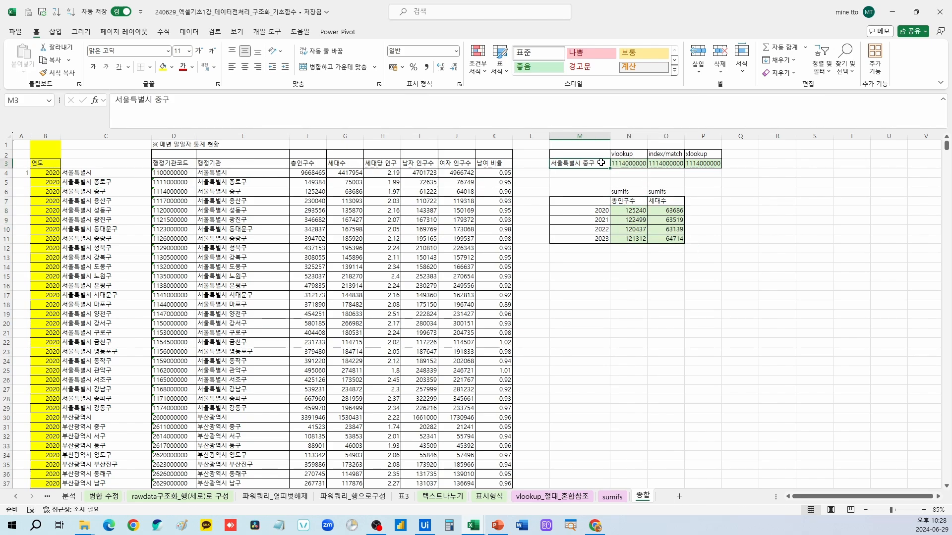
type("tjdnfxm")
key("Escape")
key("Hangul")
type("서울특ㅂ")
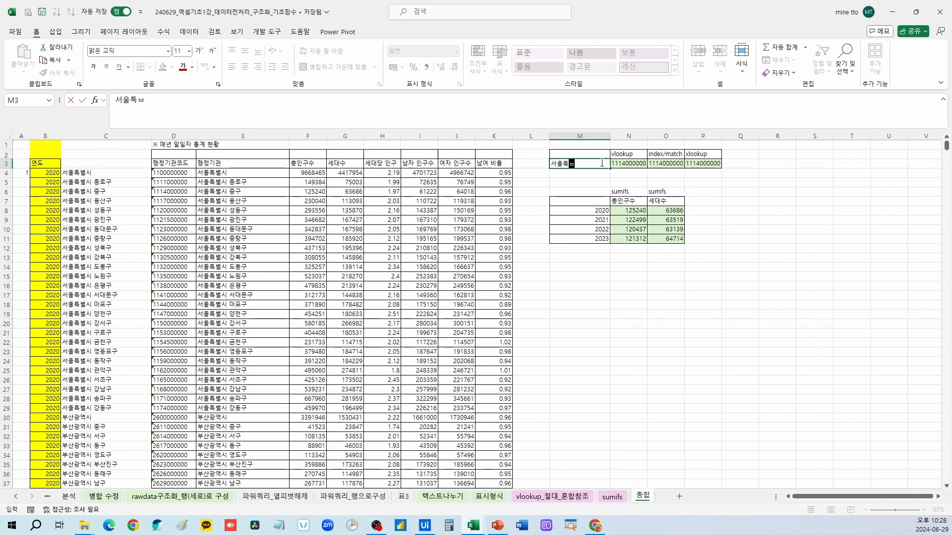
type("별시 용산구")
key("Return")
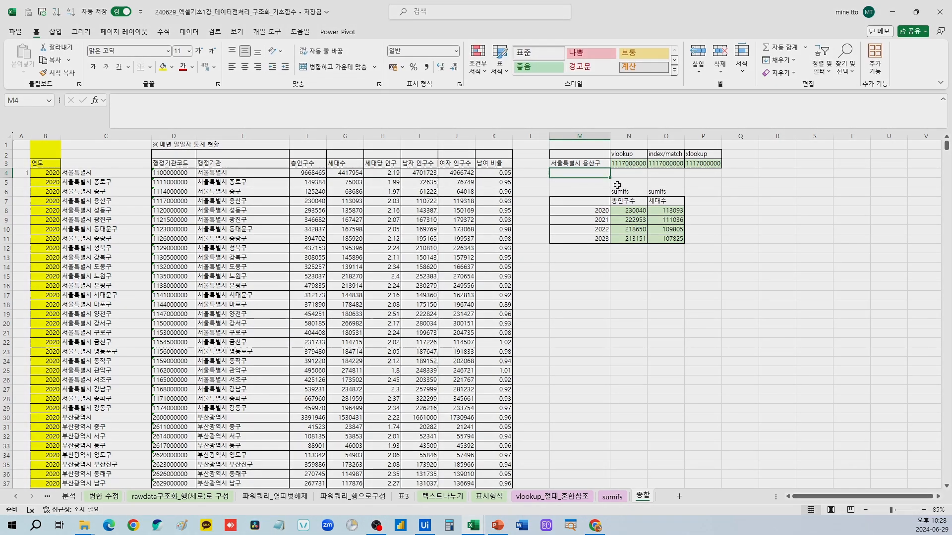
Change the district in M3 so it reads 서울특별시 성동구, and select the SUMIFS results below
left_click(587, 163)
key("BackSpace")
key("BackSpace")
key("BackSpace")
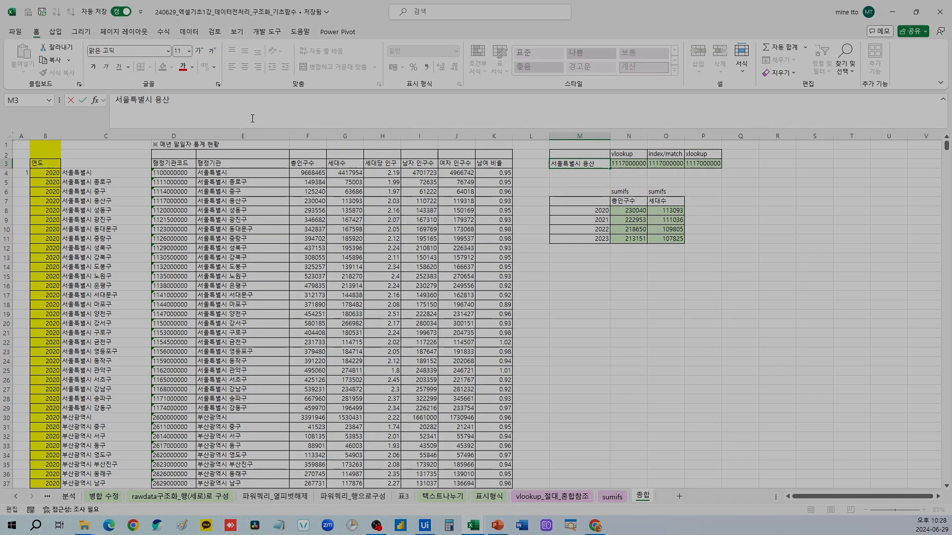
type("성동구")
key("Return")
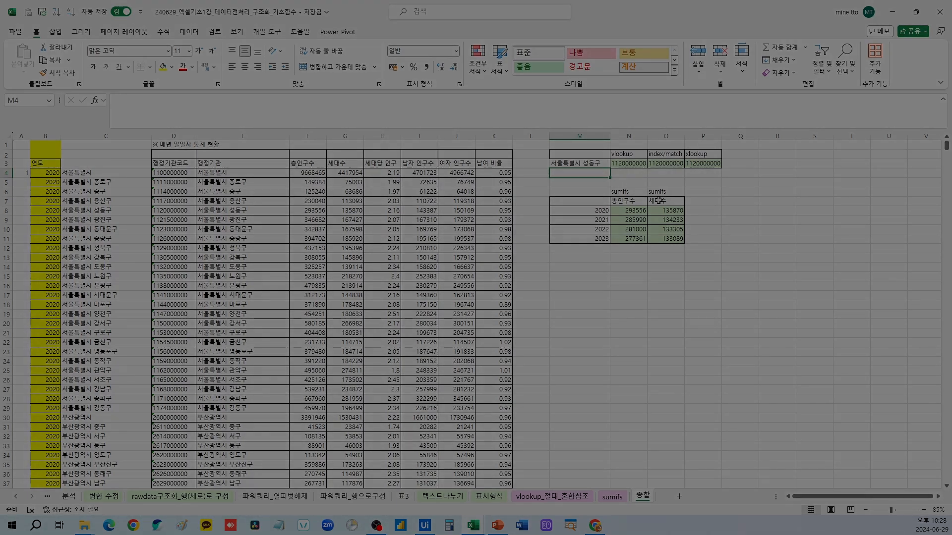
left_click_drag(629, 211, 664, 238)
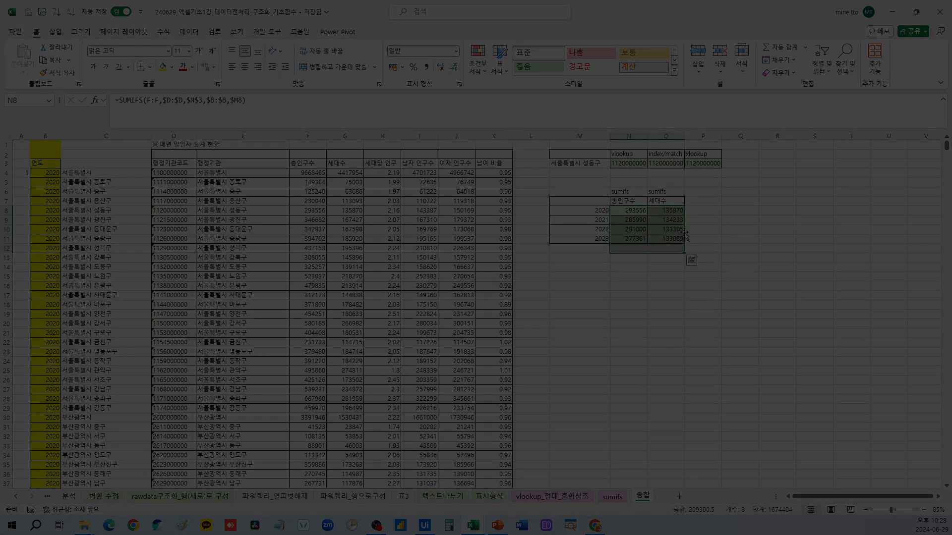